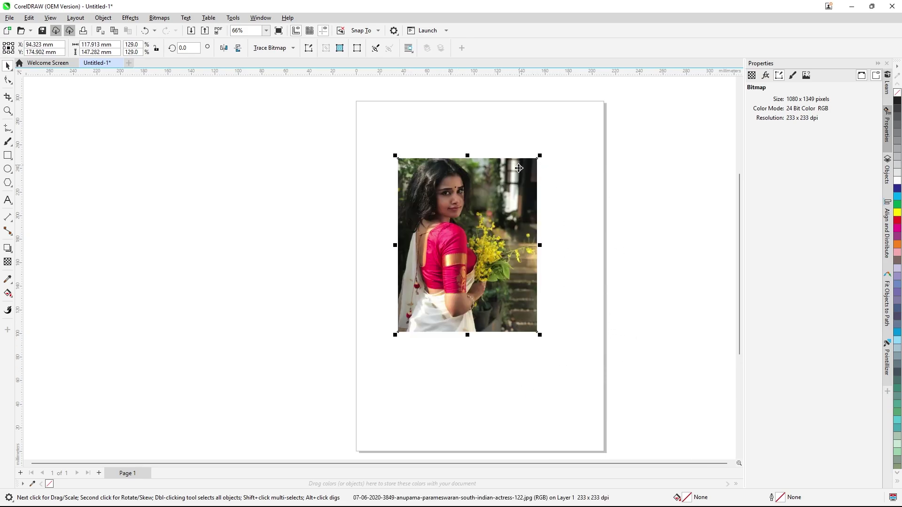
Apply the Charcoal art stroke effect to the selected photo and inspect the result up close
scroll(516, 178, up, 1)
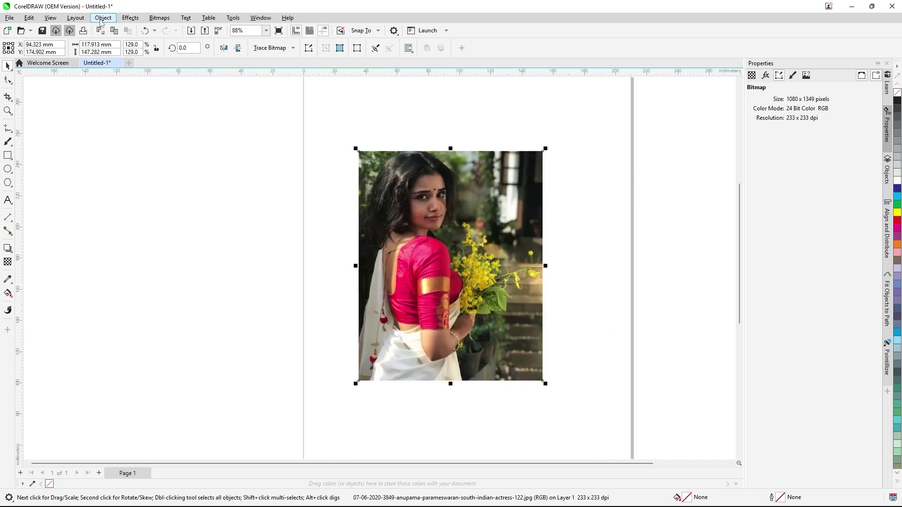
click(159, 18)
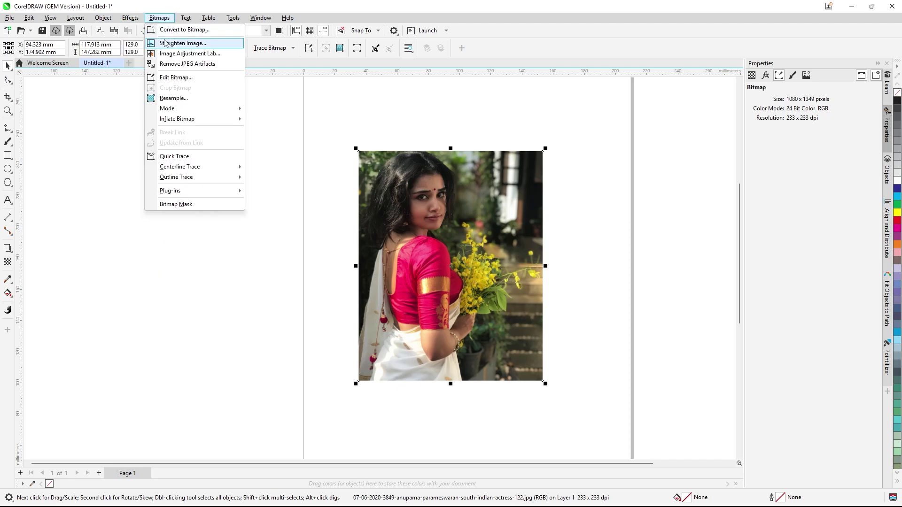
mouse_move(130, 18)
mouse_move(163, 67)
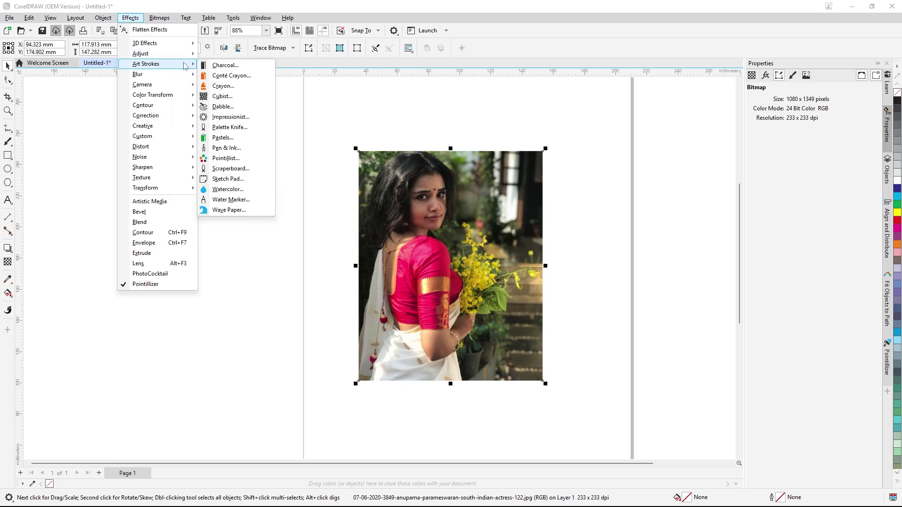
click(224, 65)
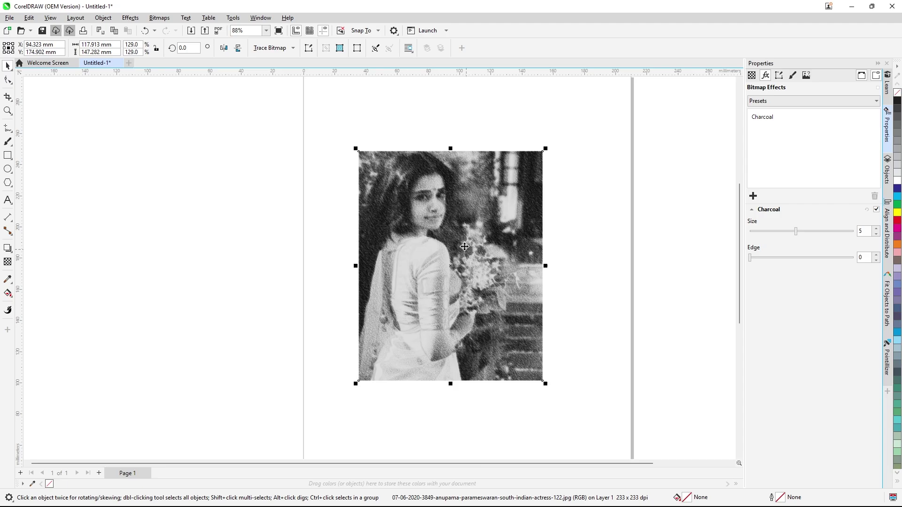
scroll(461, 242, up, 4)
scroll(460, 242, down, 4)
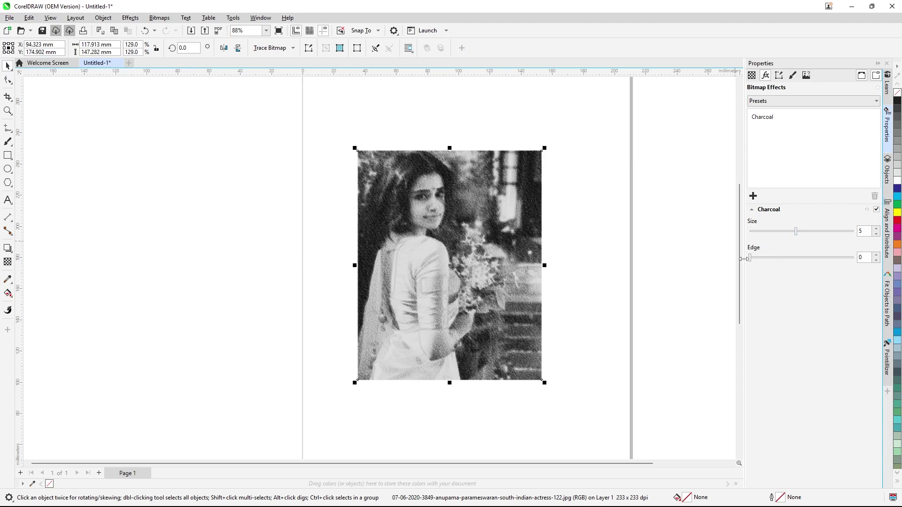
Set the Charcoal effect's edge to 3 and turn the effect off on the photo
drag(751, 261, 777, 260)
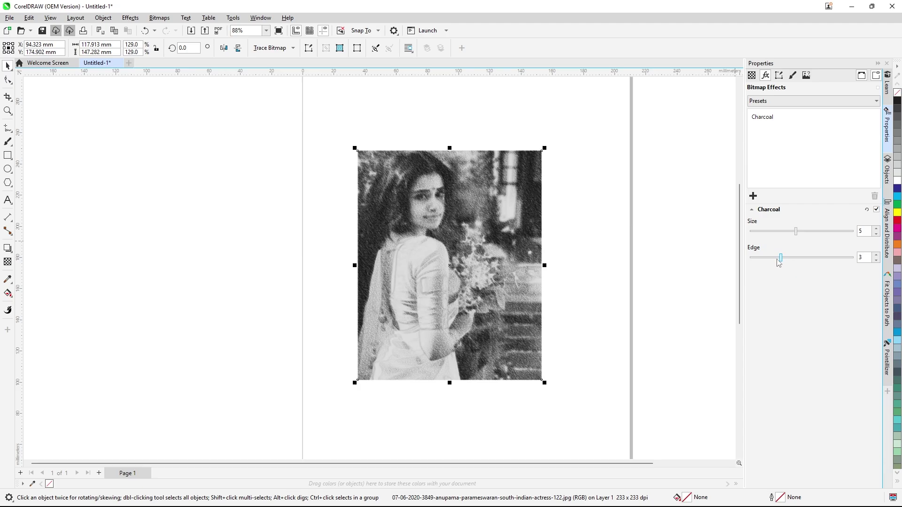
scroll(430, 218, up, 2)
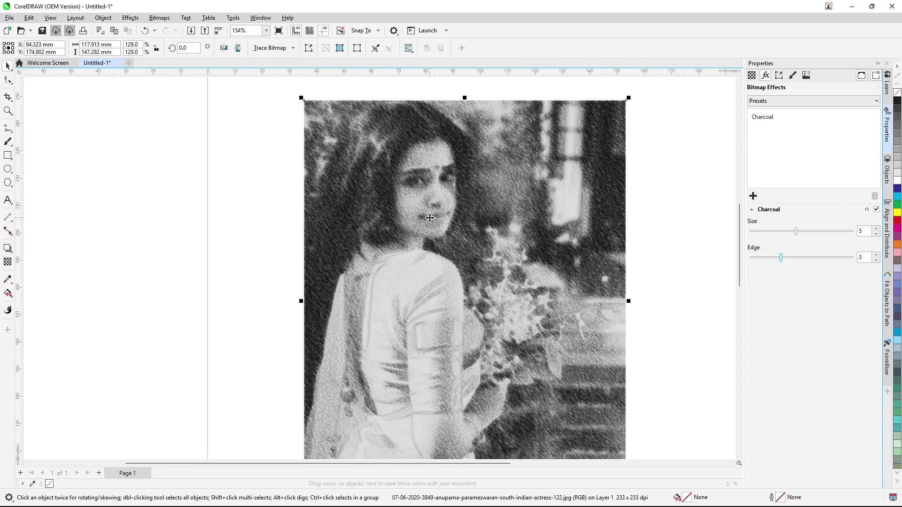
click(877, 210)
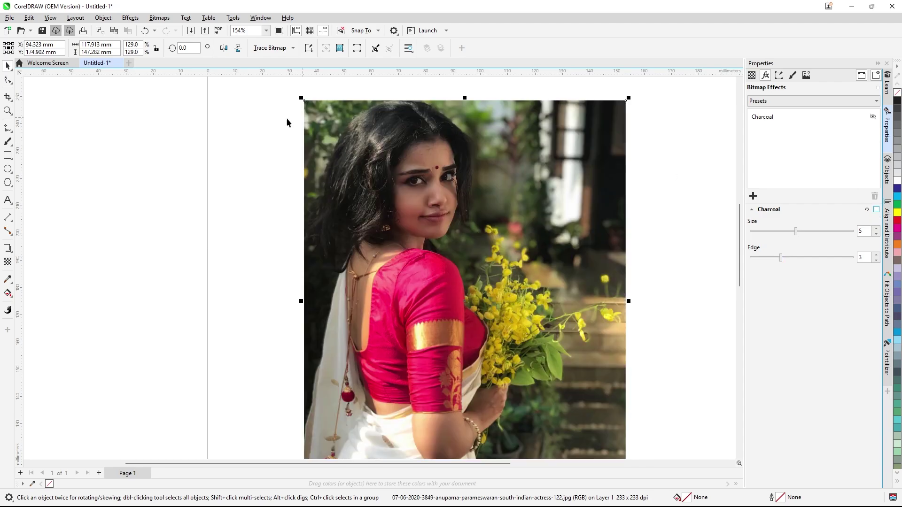
Add the Conté Crayon art stroke effect to the photo
click(130, 19)
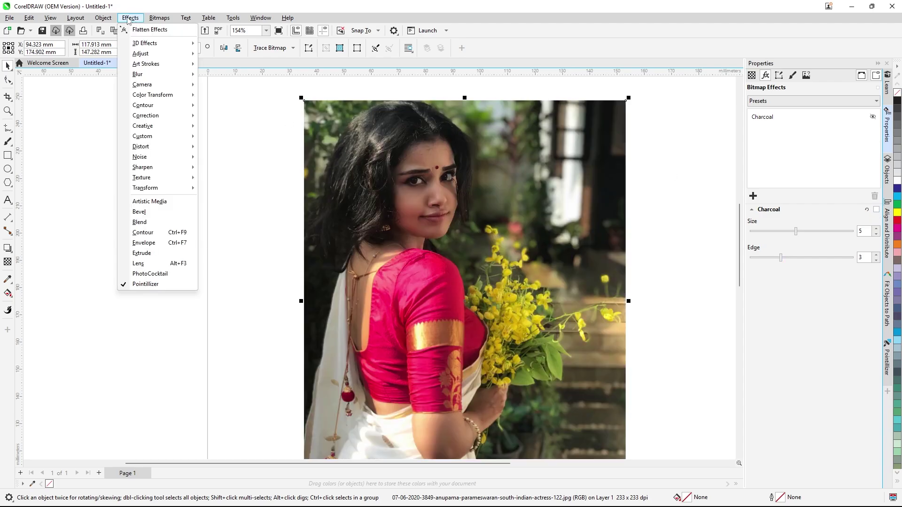
mouse_move(185, 64)
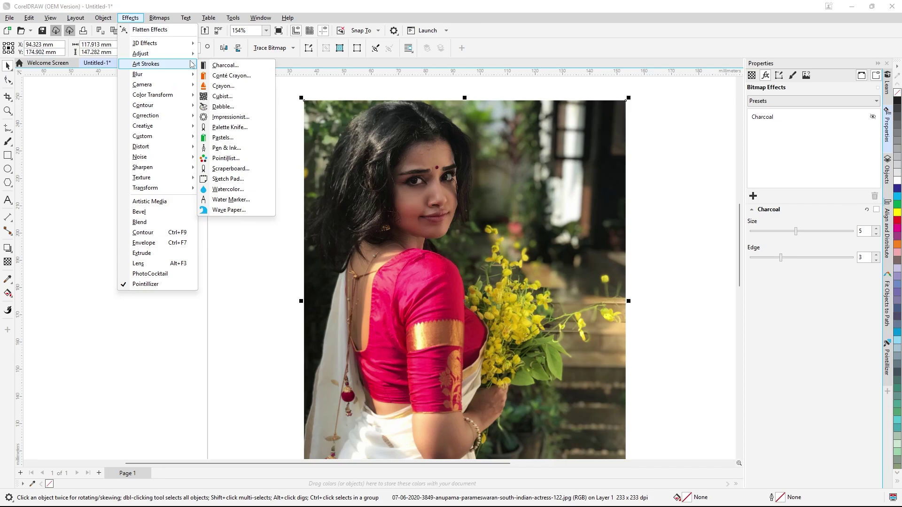
click(238, 82)
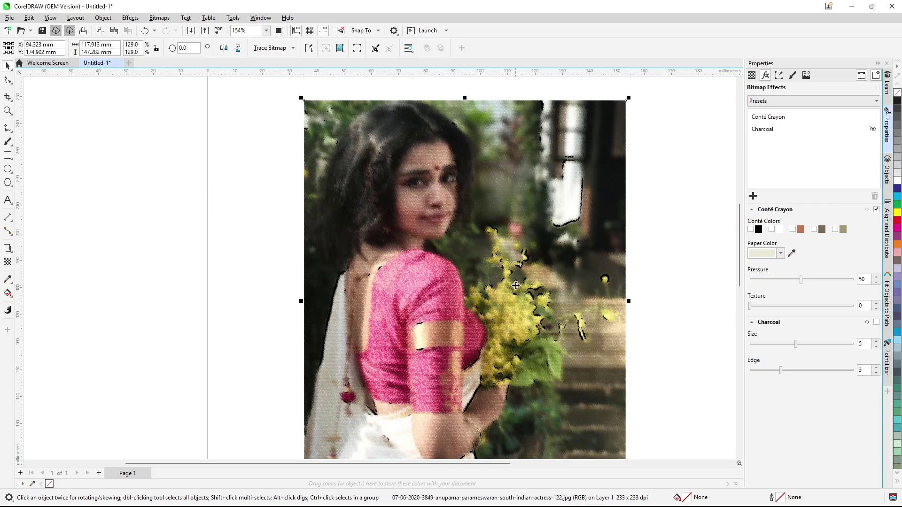
scroll(490, 224, up, 1)
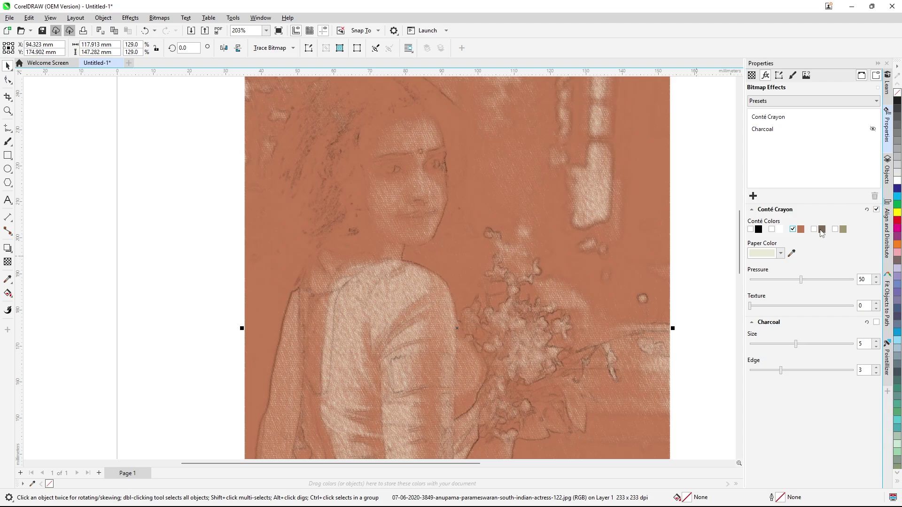
Try the dark brown and olive Conté colors on the Conté Crayon effect, leaving no color selected at the end
click(813, 228)
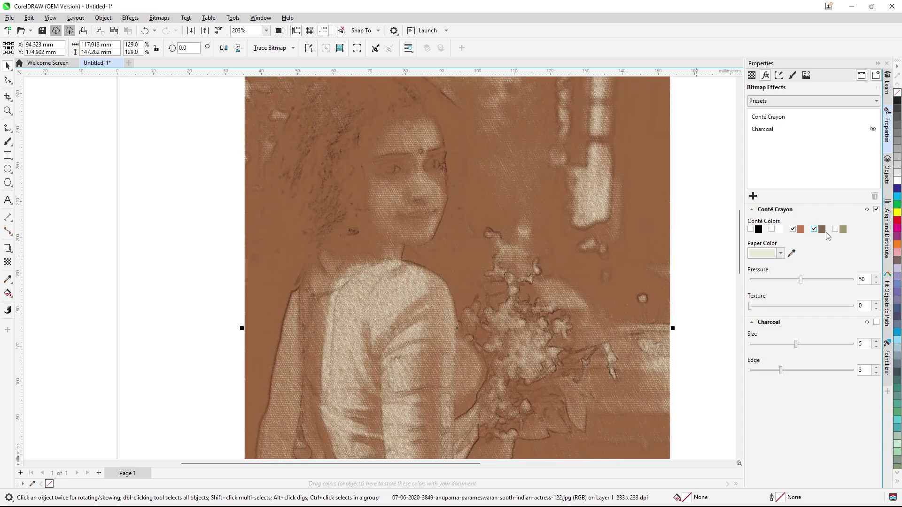
click(792, 230)
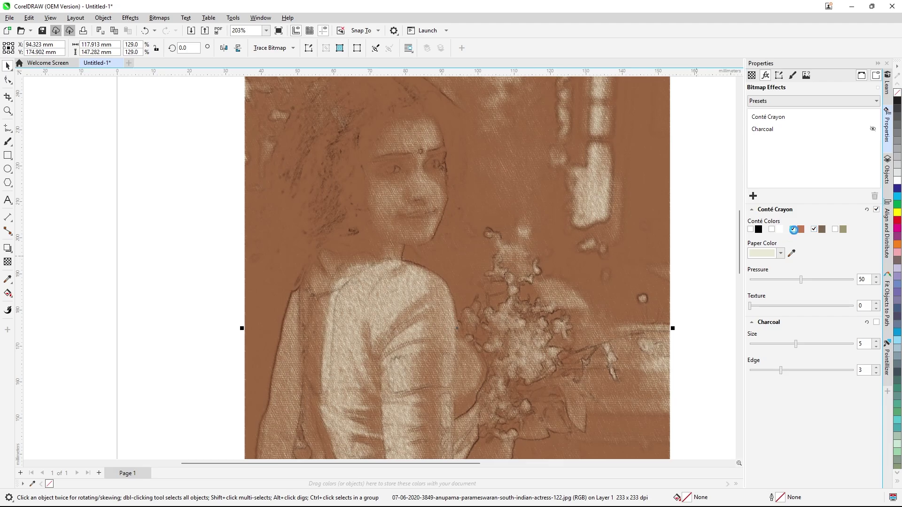
click(835, 229)
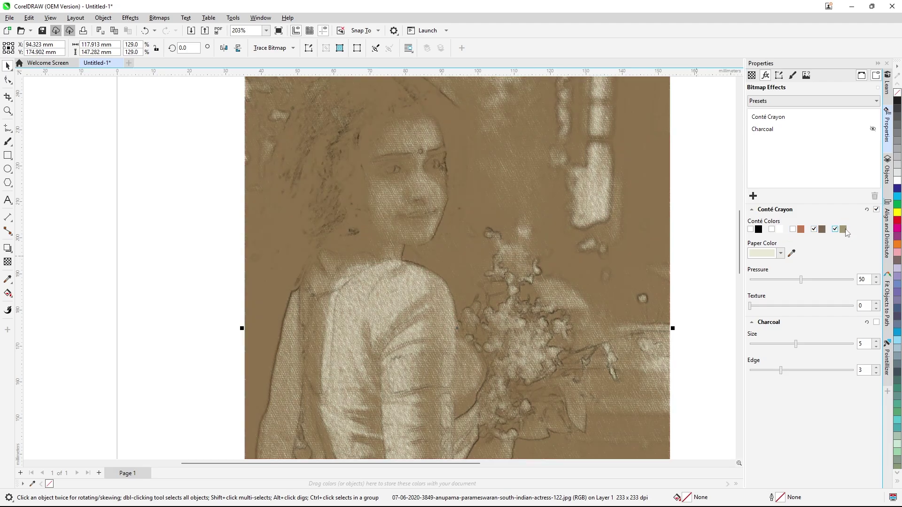
click(814, 229)
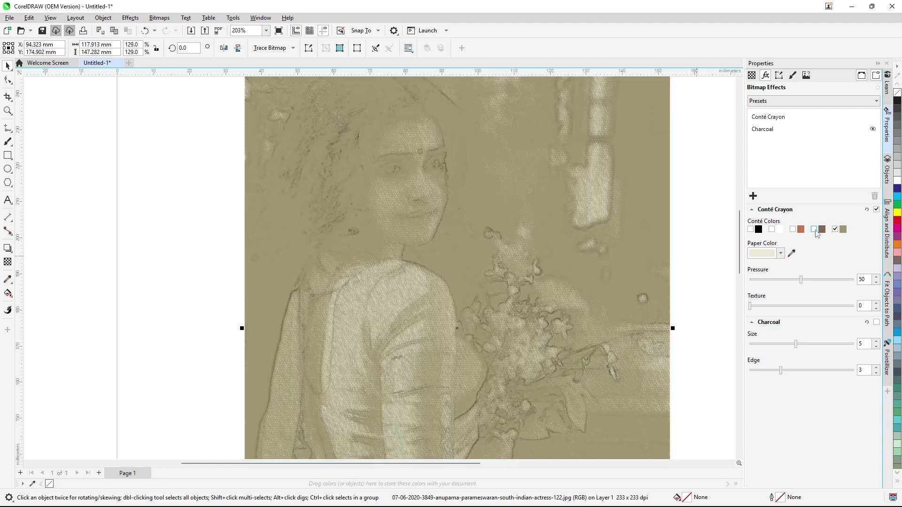
click(835, 229)
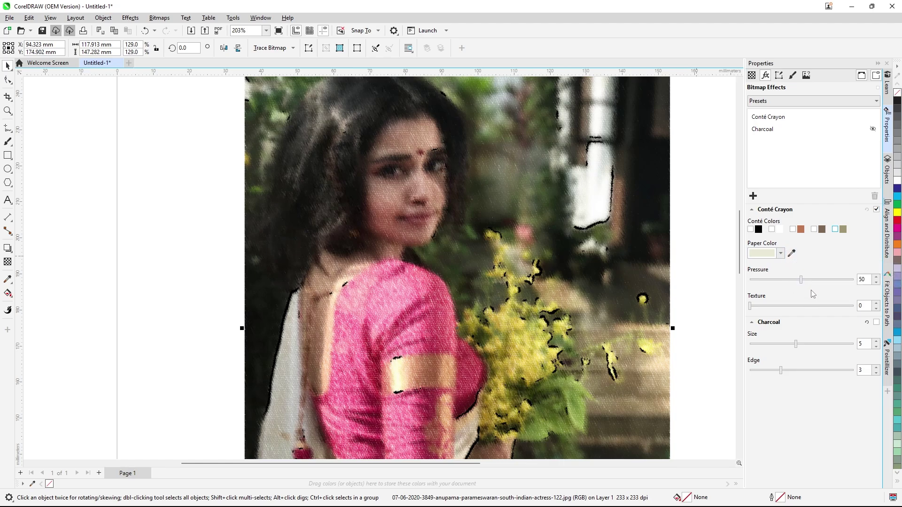
Try a Conté Crayon pressure of 83, reset the effect to its default settings and turn it off
drag(802, 281, 838, 284)
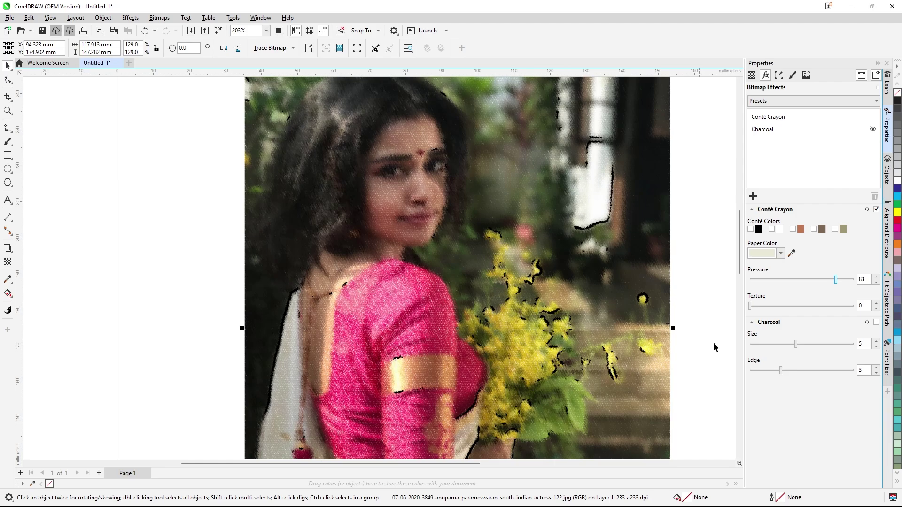
click(867, 210)
click(876, 209)
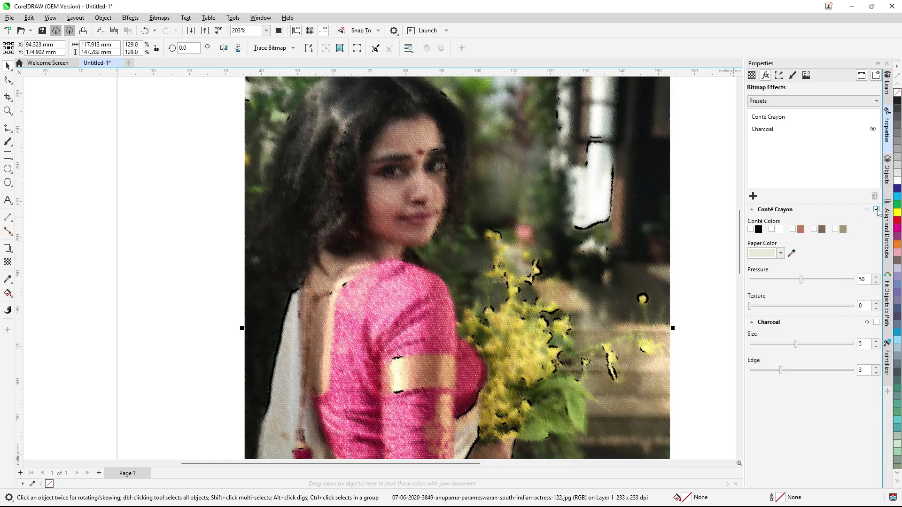
Add the Crayon art stroke effect to the photo with size 14 and outline 32, and turn it off
click(132, 18)
mouse_move(165, 65)
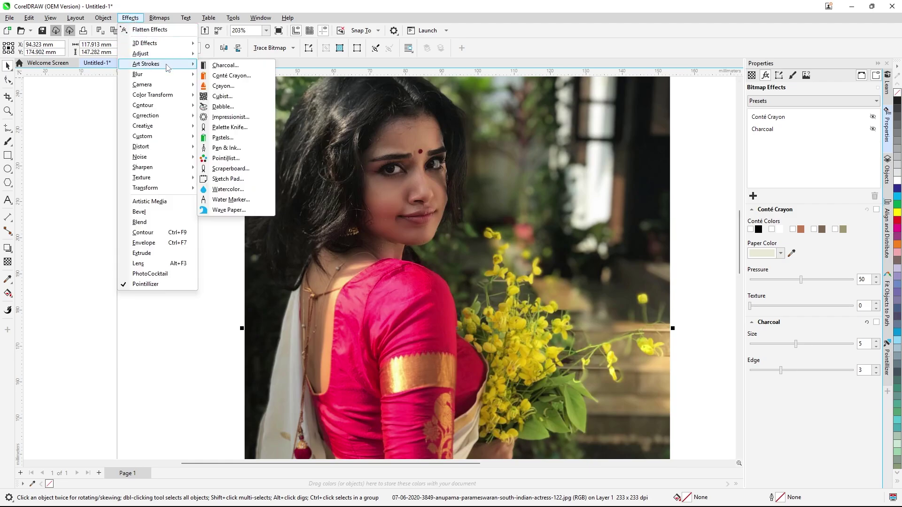
click(220, 86)
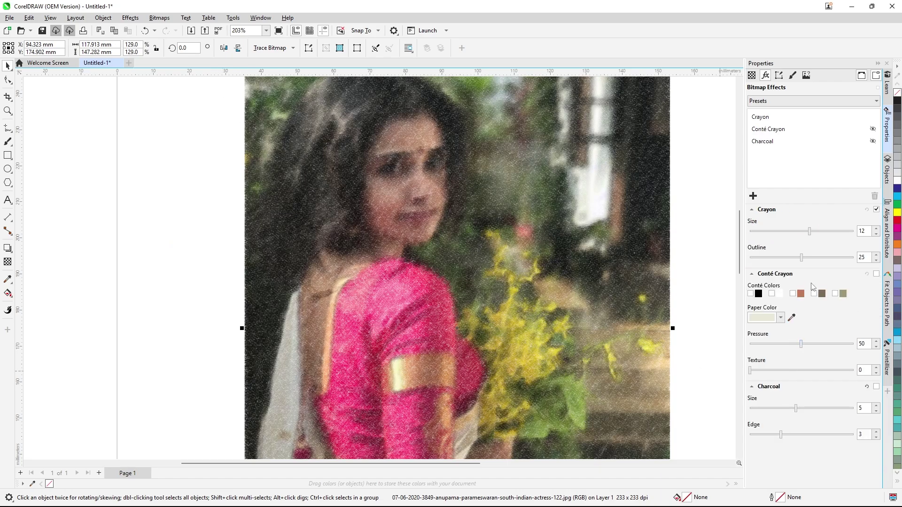
drag(809, 232, 821, 233)
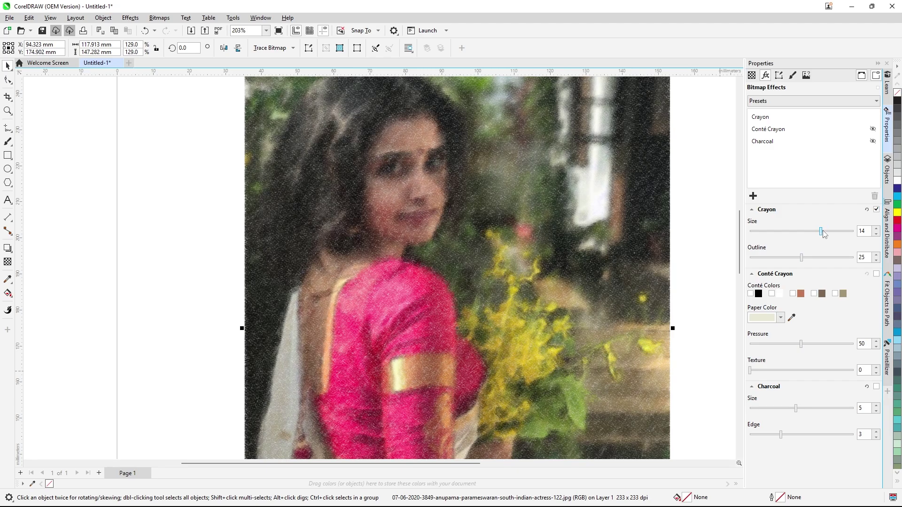
drag(802, 259, 818, 262)
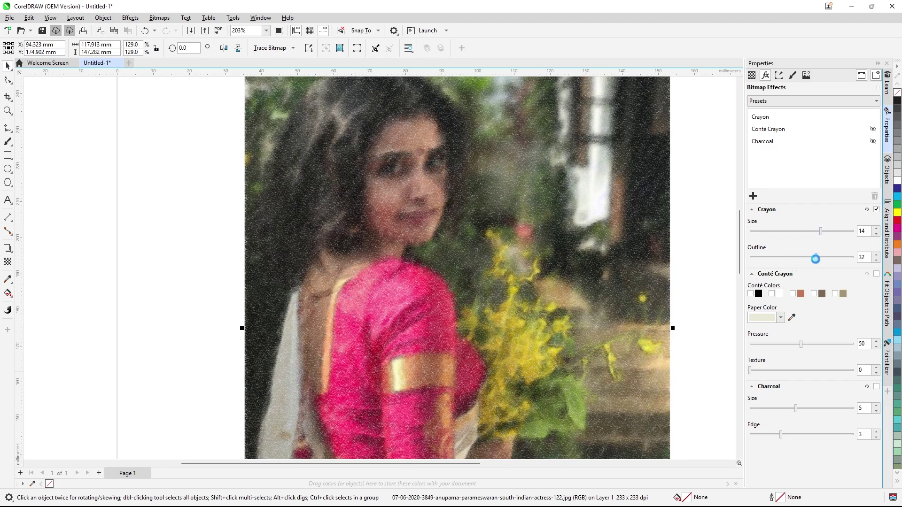
click(877, 210)
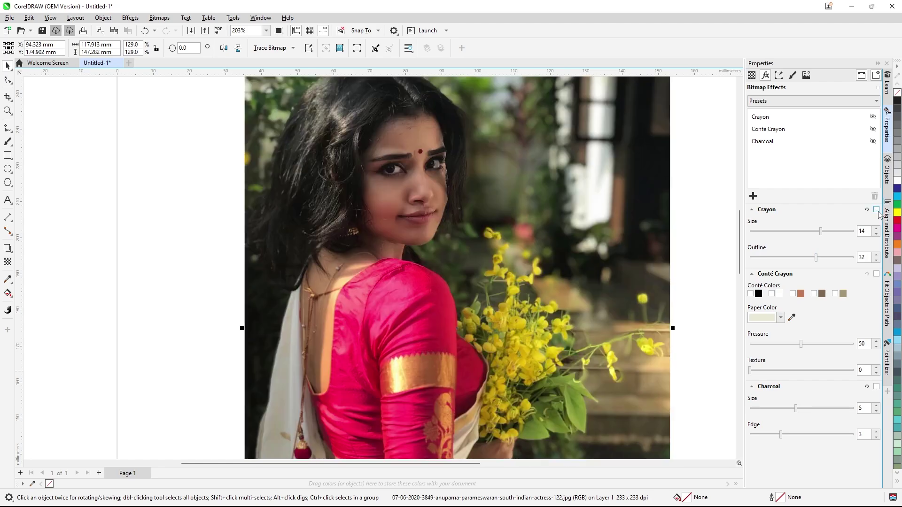
Add the Cubist art stroke effect to the photo with size 9 and brightness 38, and turn it off
click(132, 18)
mouse_move(160, 64)
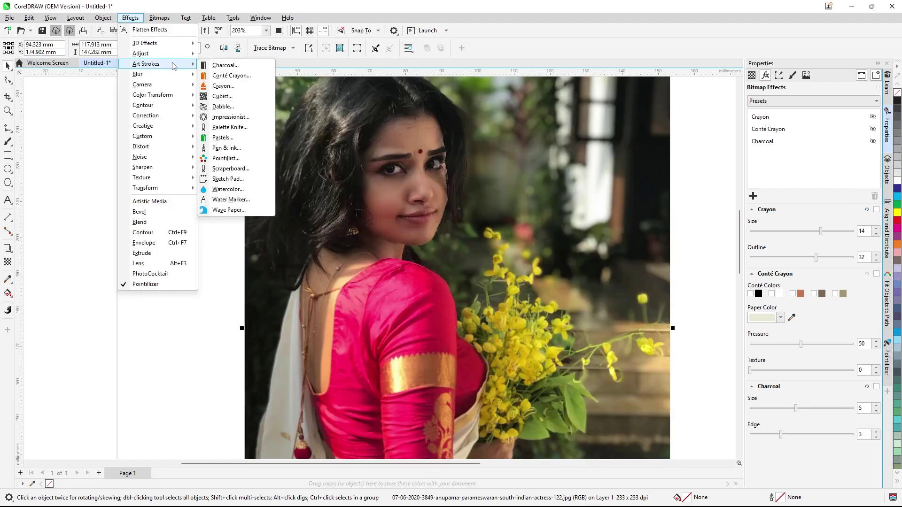
click(246, 98)
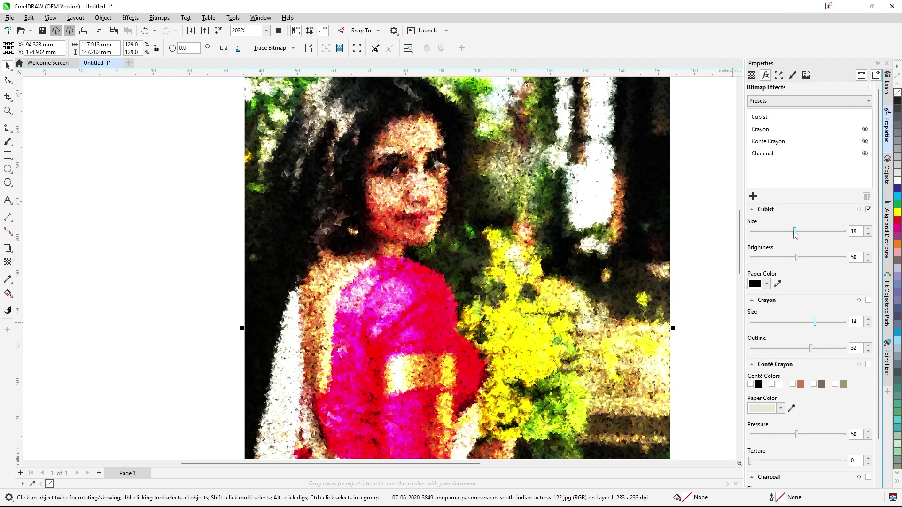
drag(795, 235, 800, 233)
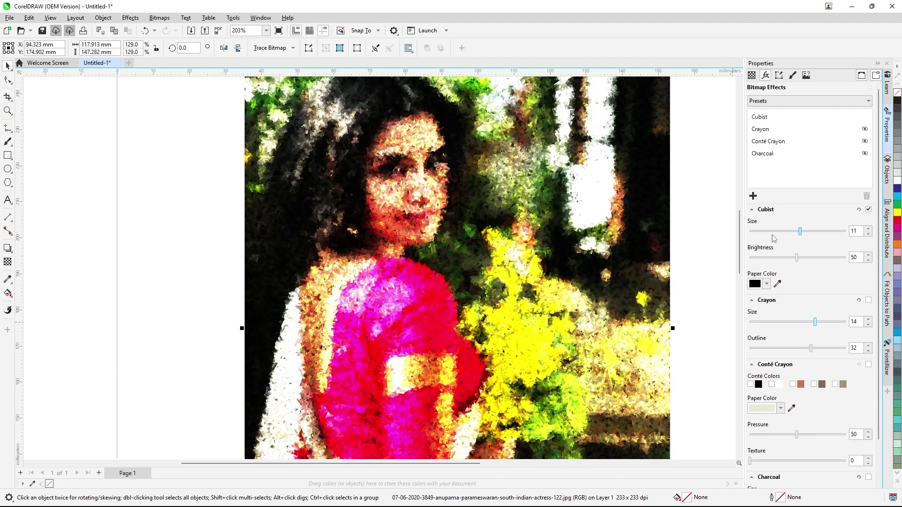
drag(801, 235, 797, 262)
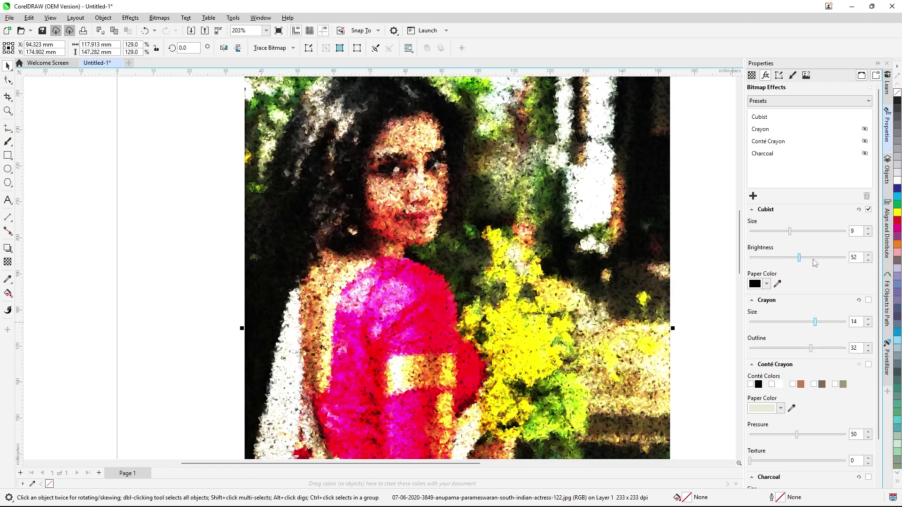
click(787, 259)
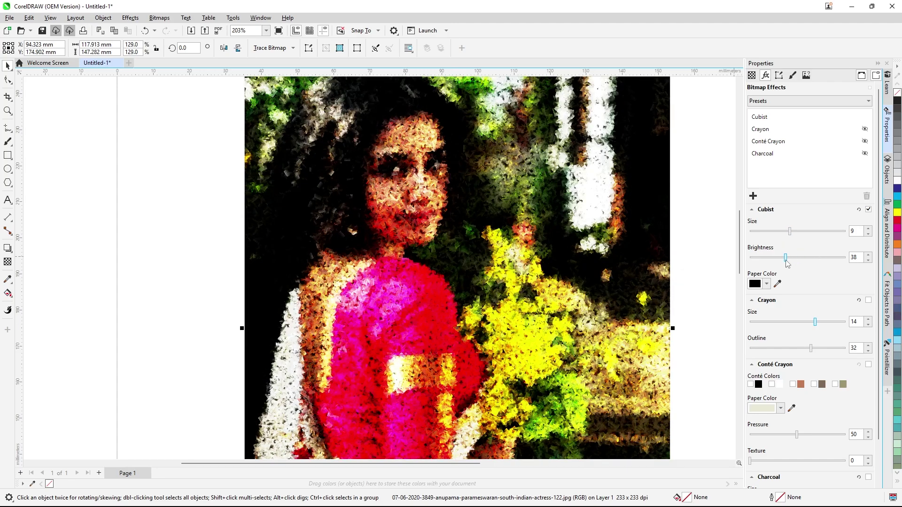
click(868, 211)
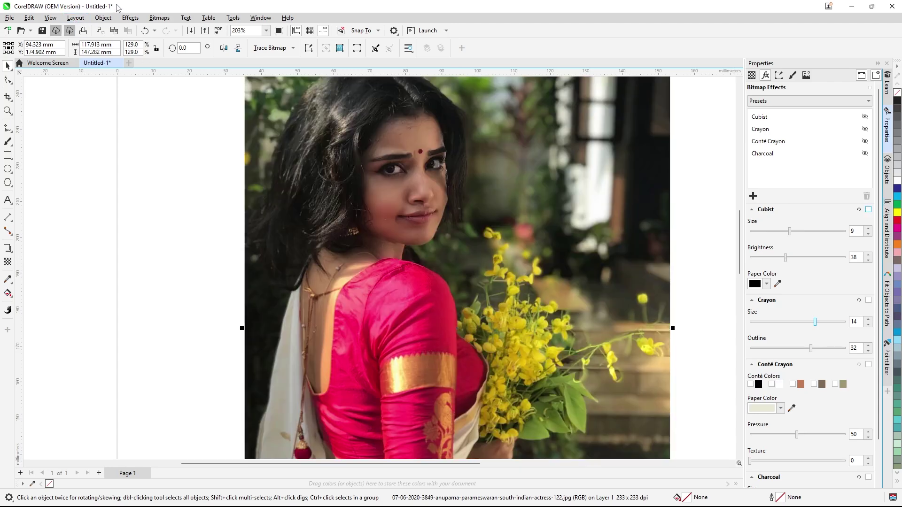
Add the Dabble art stroke effect to the photo with the Sprayed Stroke style
click(130, 18)
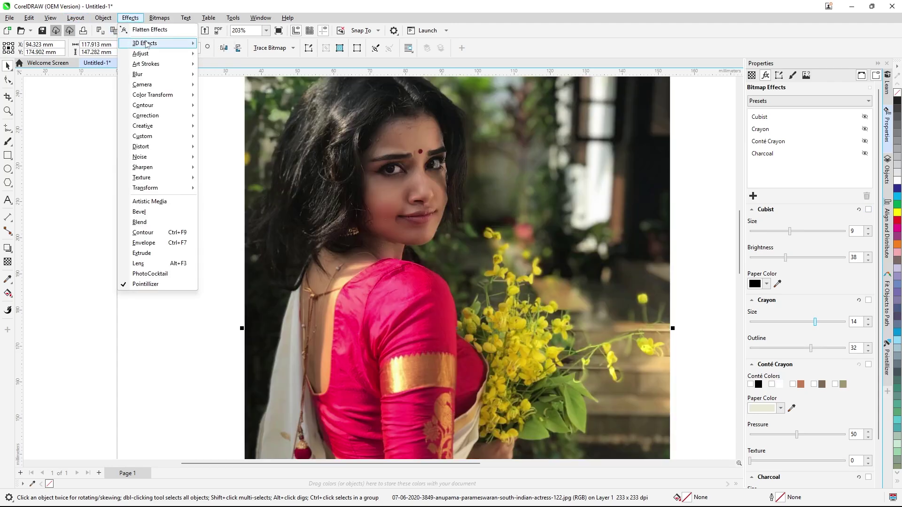
mouse_move(165, 64)
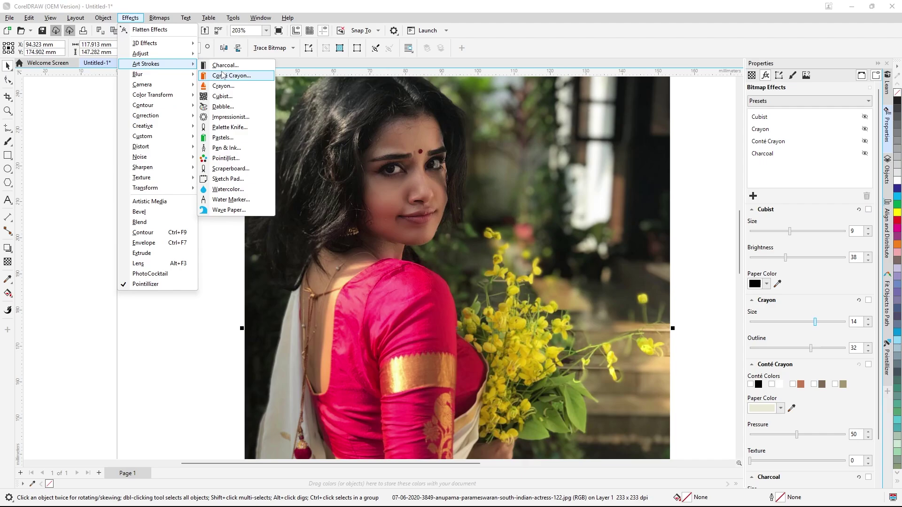
click(224, 106)
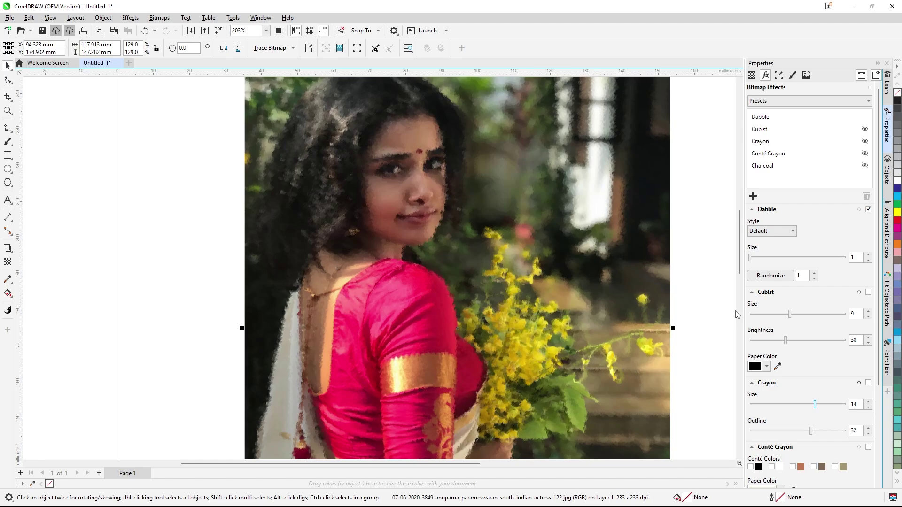
click(797, 236)
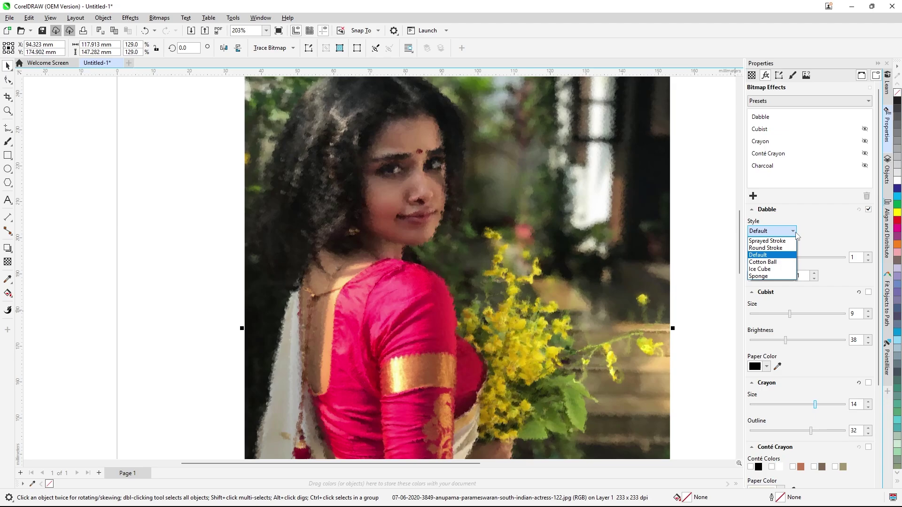
click(785, 241)
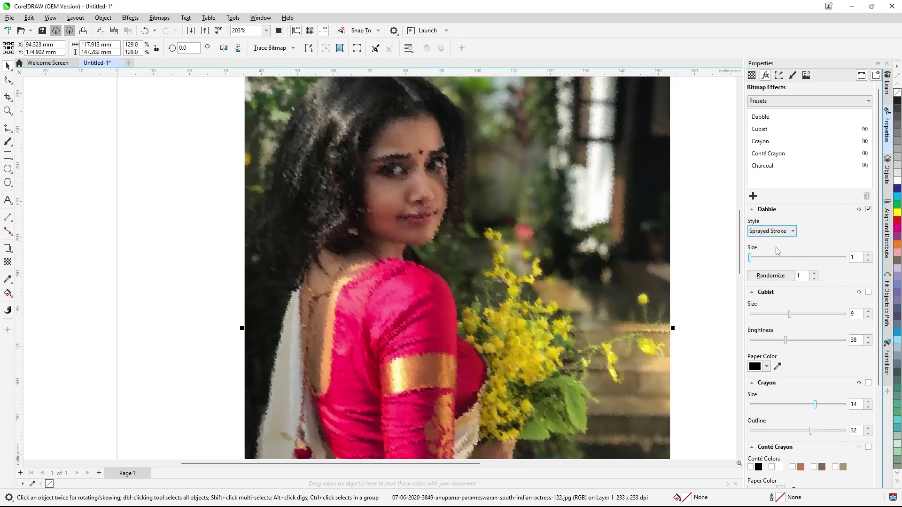
Try a Dabble size of 3 on the photo, with the Sprayed Stroke style and with the Cotton Ball style
drag(751, 258, 769, 263)
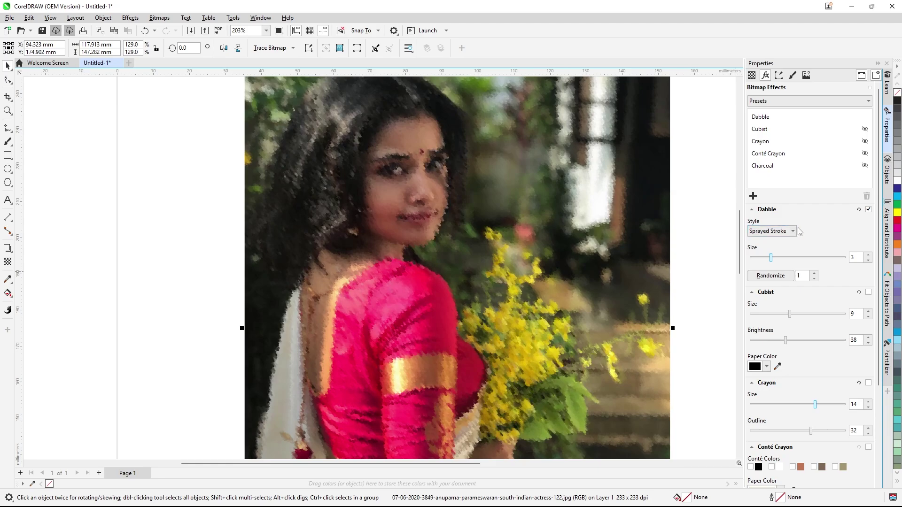
click(796, 233)
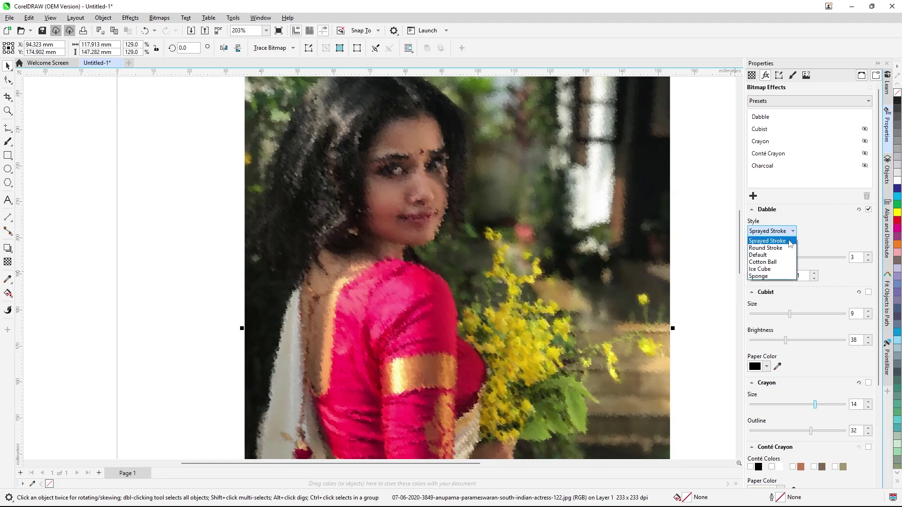
click(761, 262)
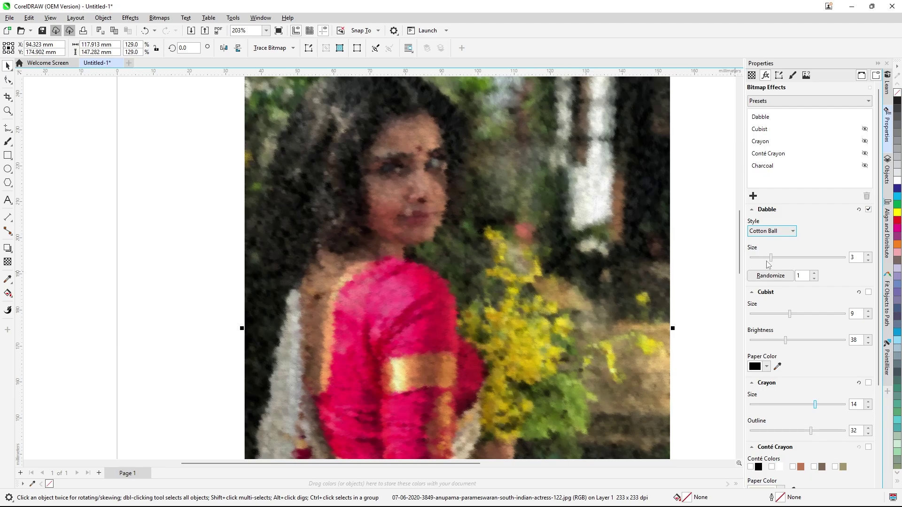
Try the Ice Cube style for the Dabble effect, reducing its size to 2 and to 1
click(793, 232)
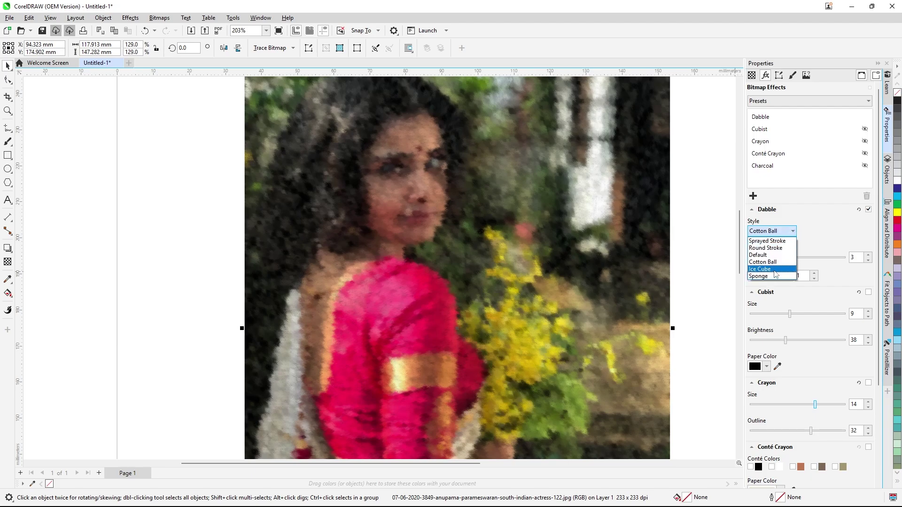
click(772, 269)
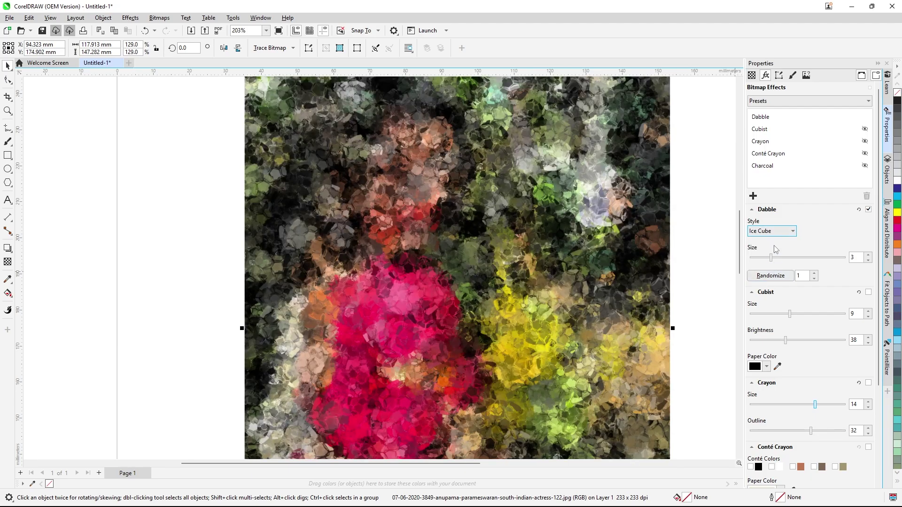
click(765, 259)
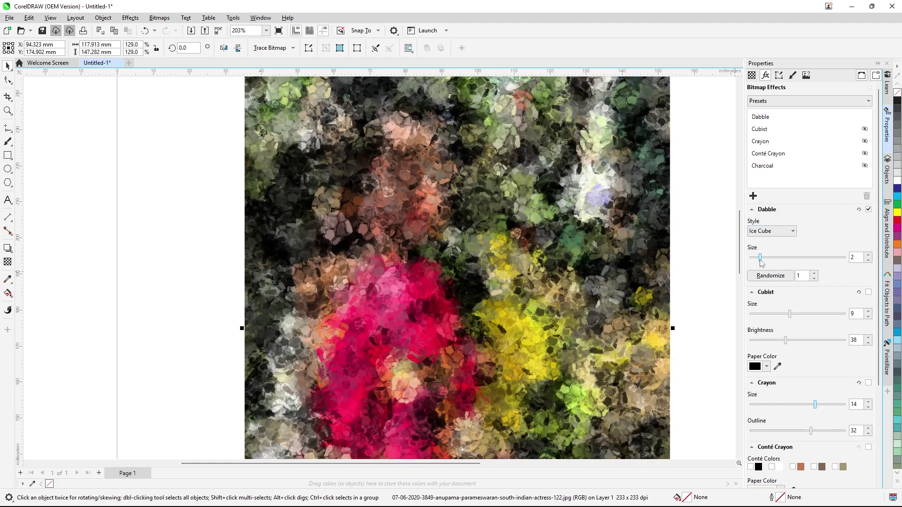
drag(760, 258, 706, 264)
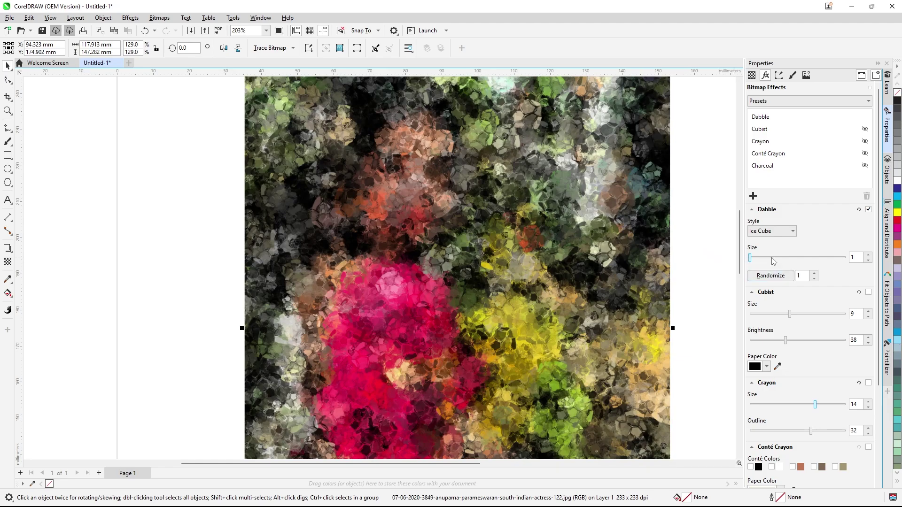
Switch the Dabble effect to the Sponge style with a randomize value of 4, and turn it off
click(780, 231)
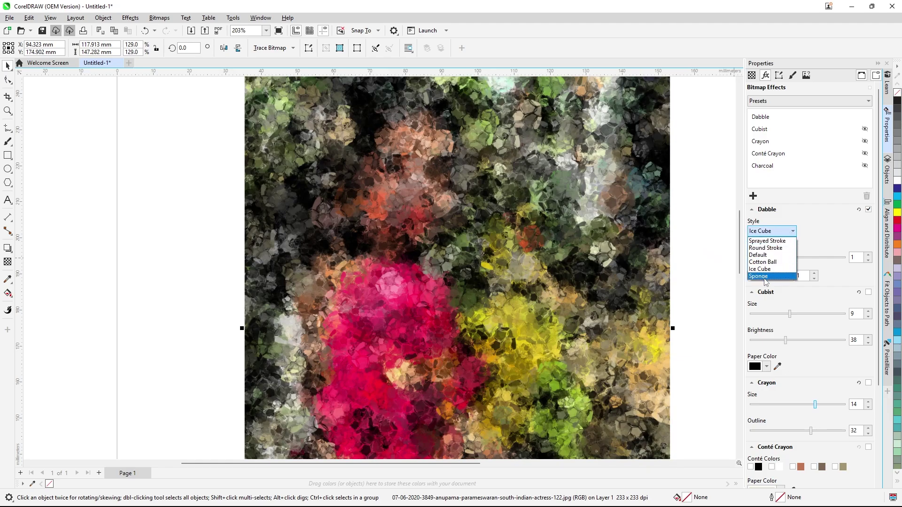
click(761, 276)
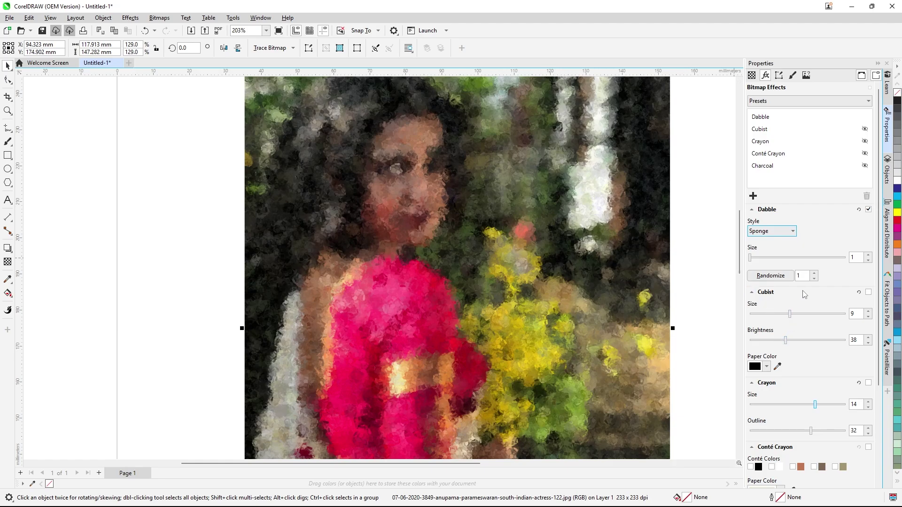
click(814, 273)
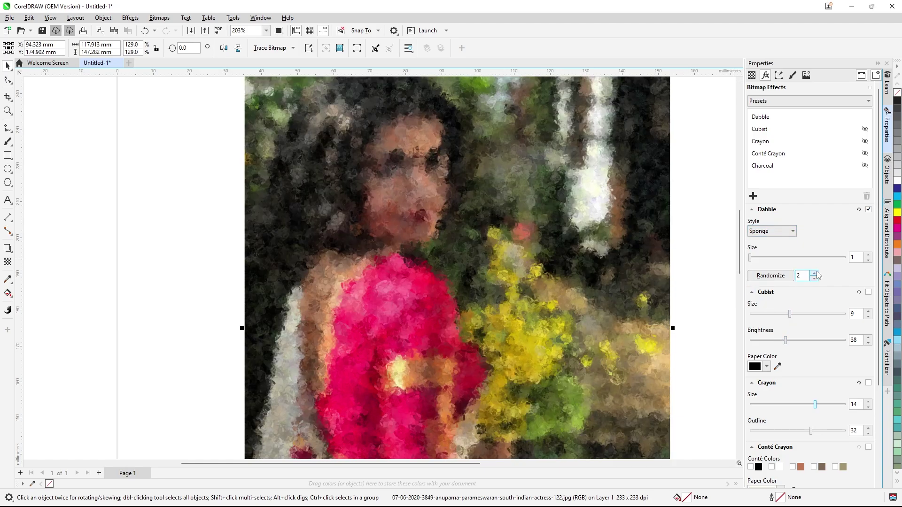
click(814, 273)
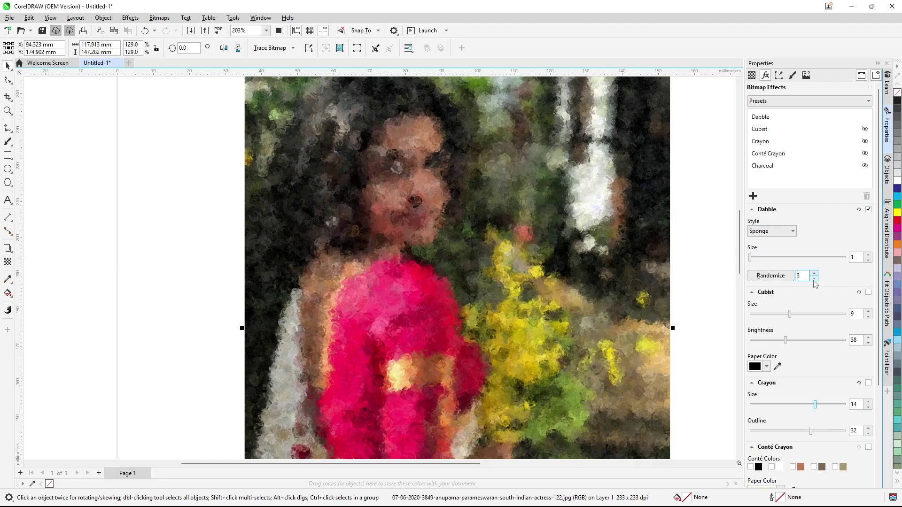
click(814, 273)
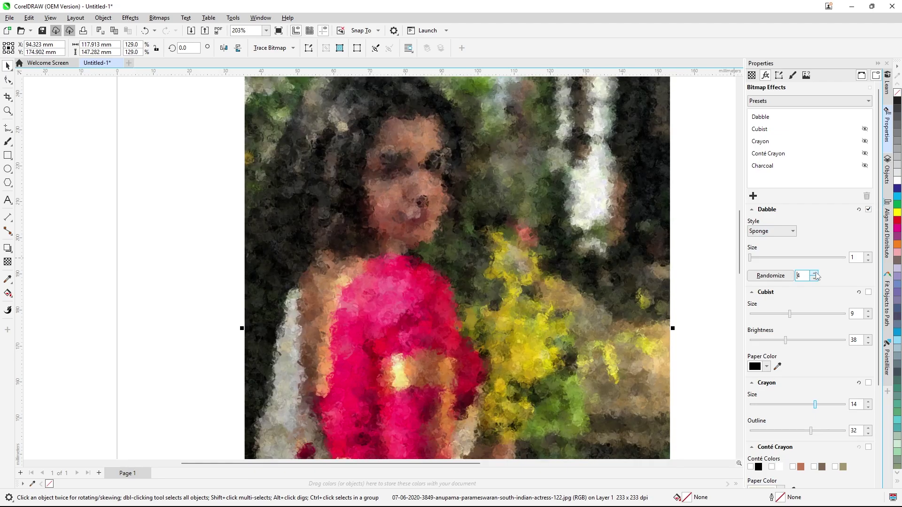
click(868, 210)
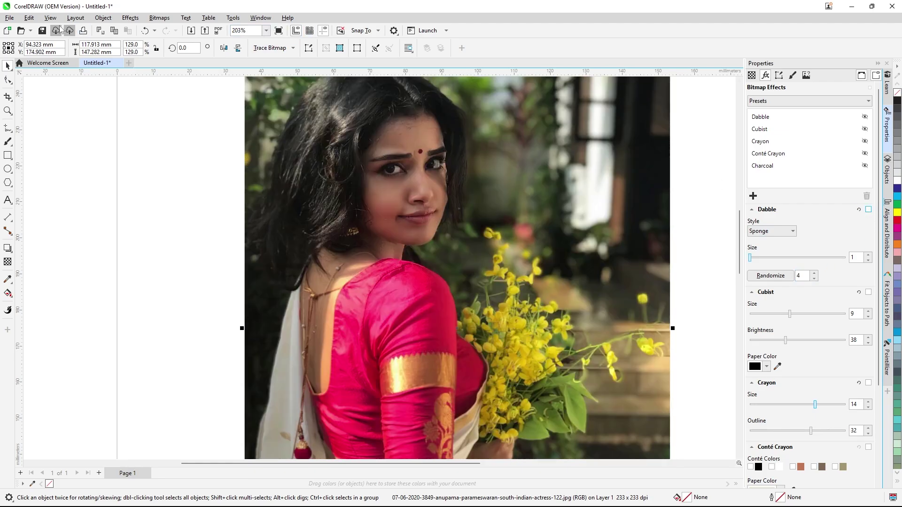
Add the Impressionist art stroke effect with Dabs style, dab size 4 and coloration 30, and turn it off
click(130, 19)
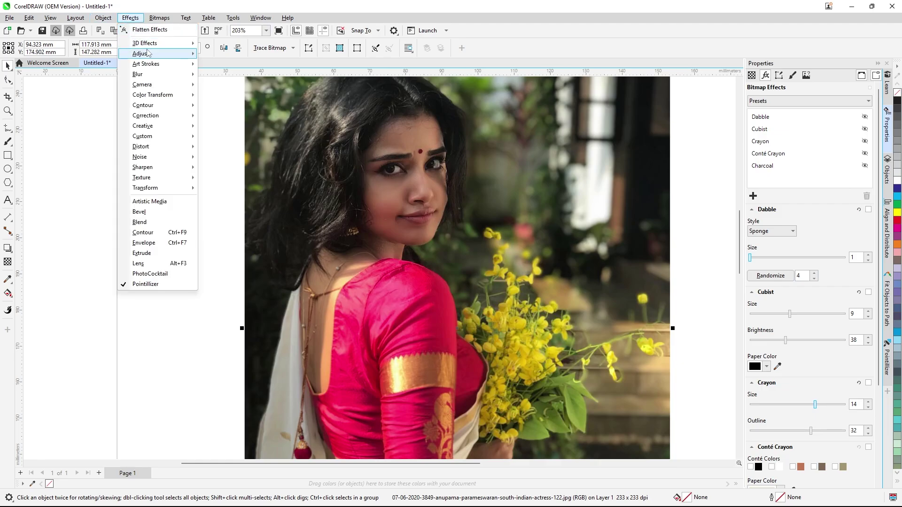
mouse_move(149, 52)
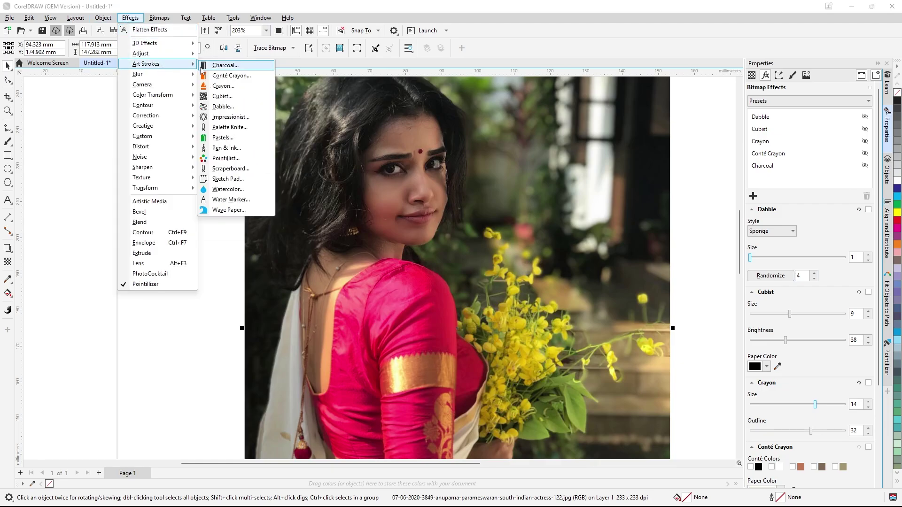
click(246, 118)
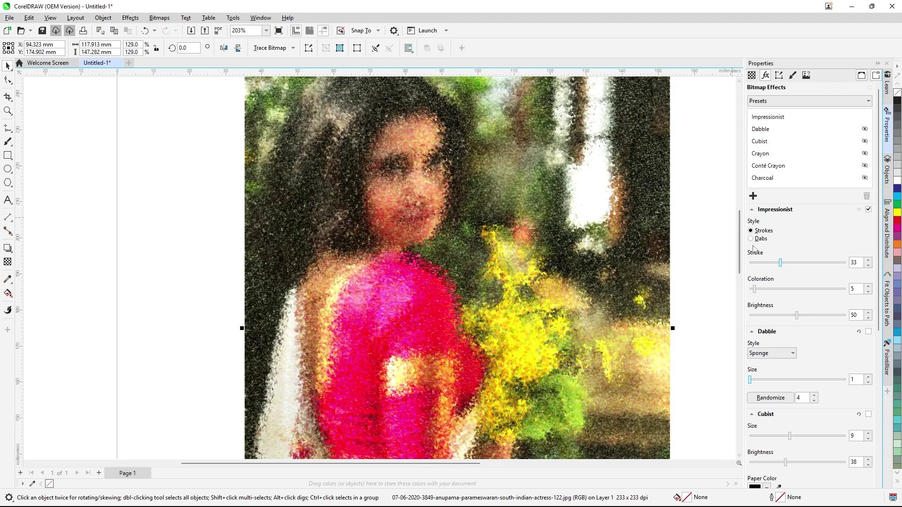
click(752, 238)
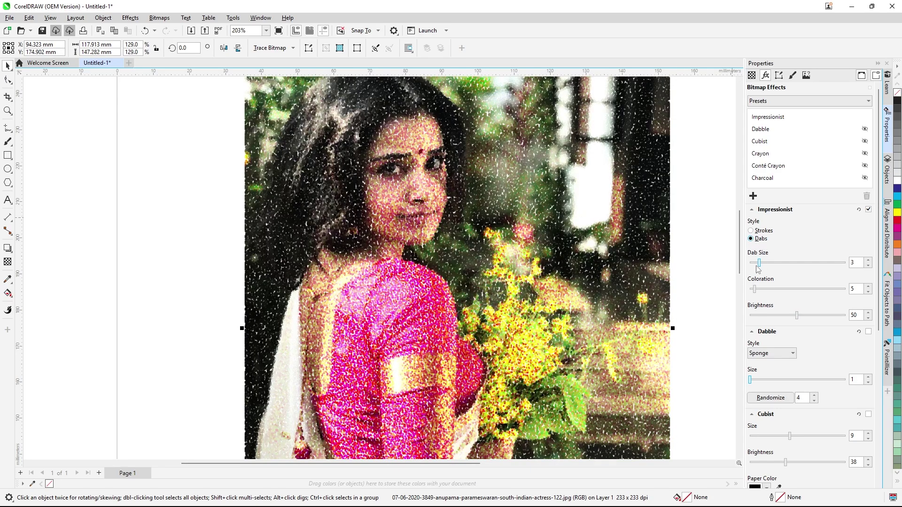
mouse_move(759, 263)
mouse_down()
mouse_move(778, 268)
mouse_move(761, 291)
mouse_move(783, 294)
mouse_move(763, 263)
mouse_up()
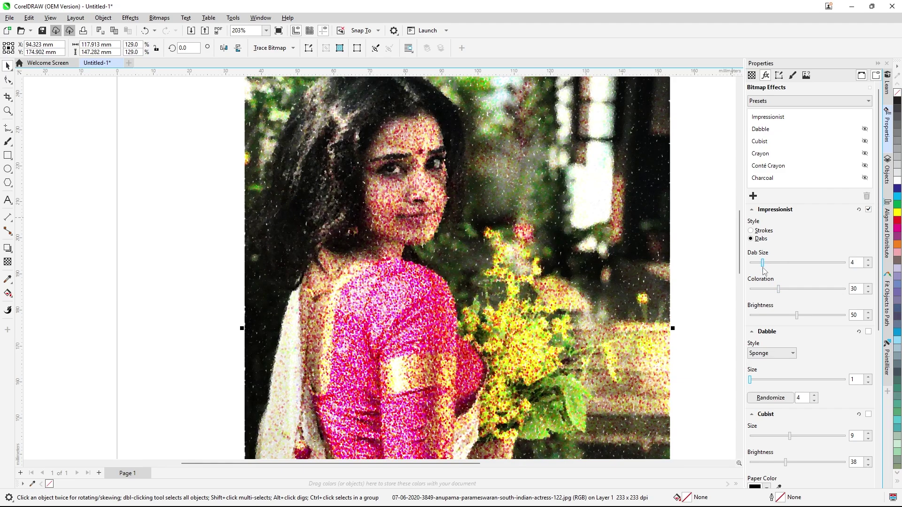
click(868, 210)
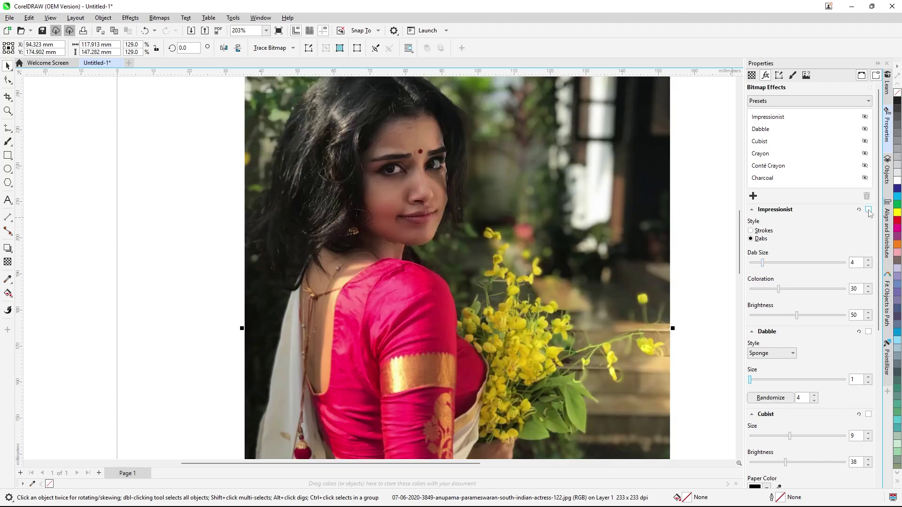
Add the Palette Knife art stroke effect to the photo with blade size 19 and soft edge 0
click(134, 19)
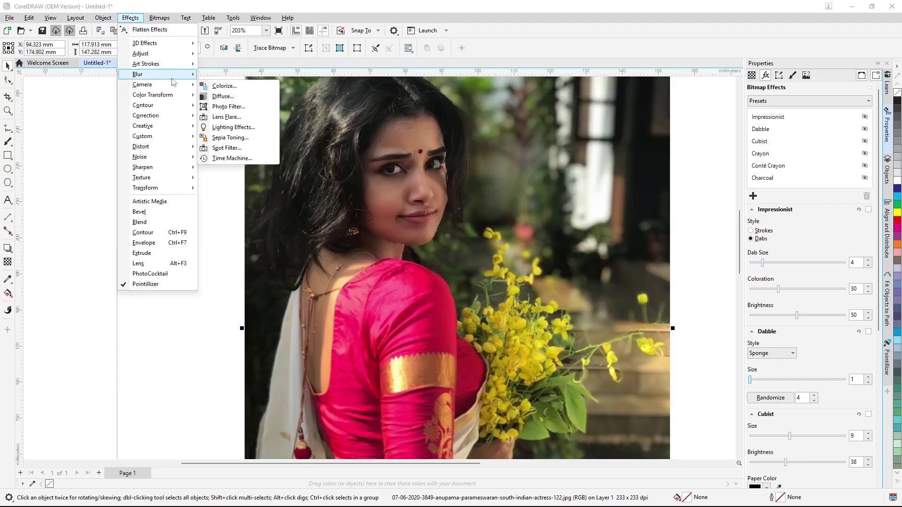
mouse_move(150, 63)
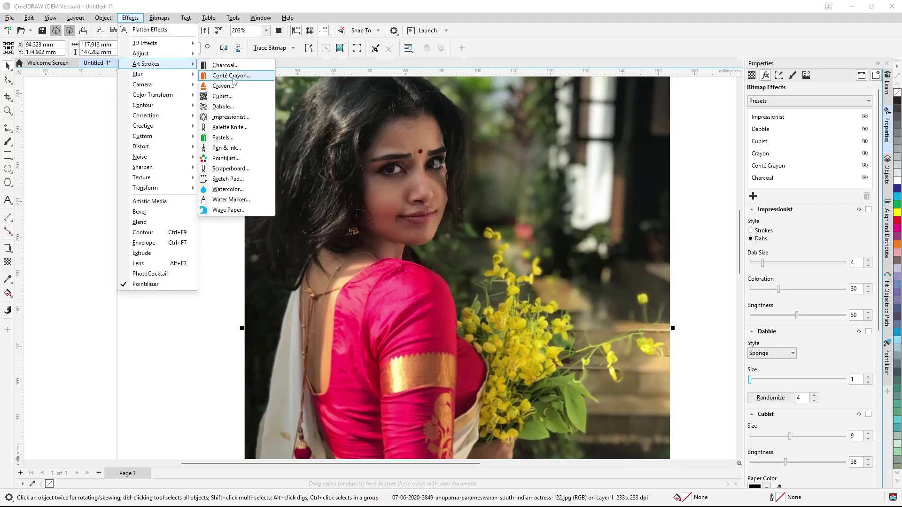
click(229, 127)
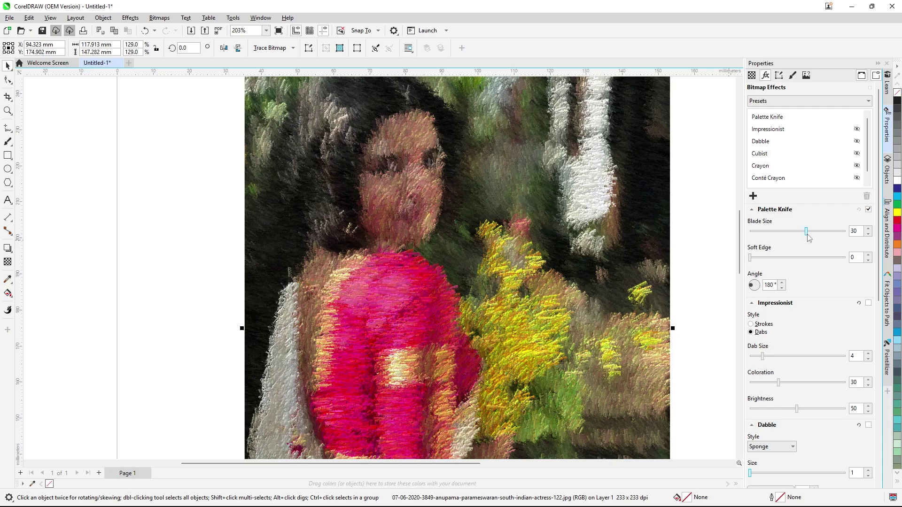
drag(808, 236, 732, 262)
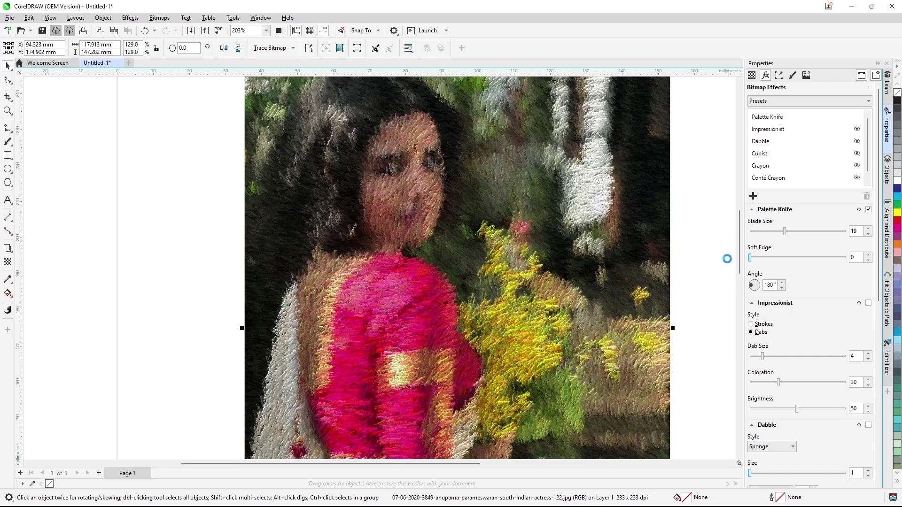
Set the Palette Knife angle to 205° and turn the effect off
click(782, 283)
click(782, 283)
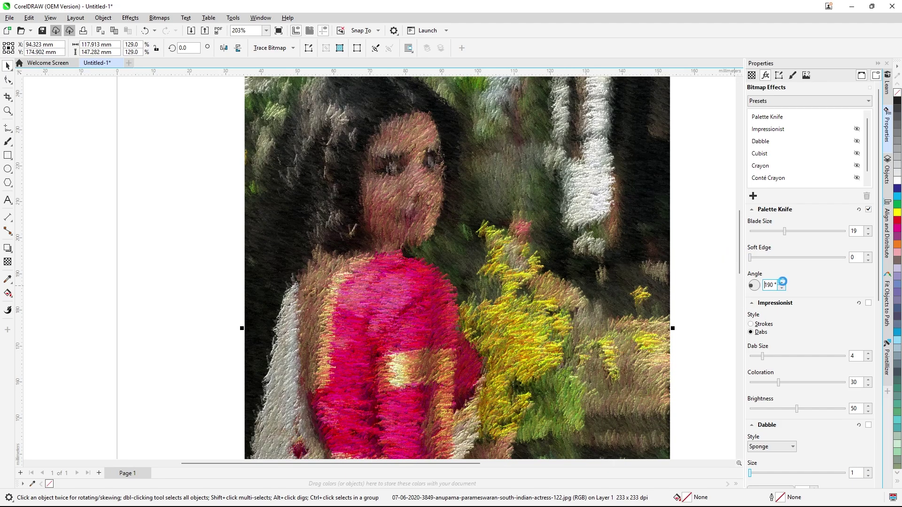
click(782, 283)
click(782, 282)
click(782, 282)
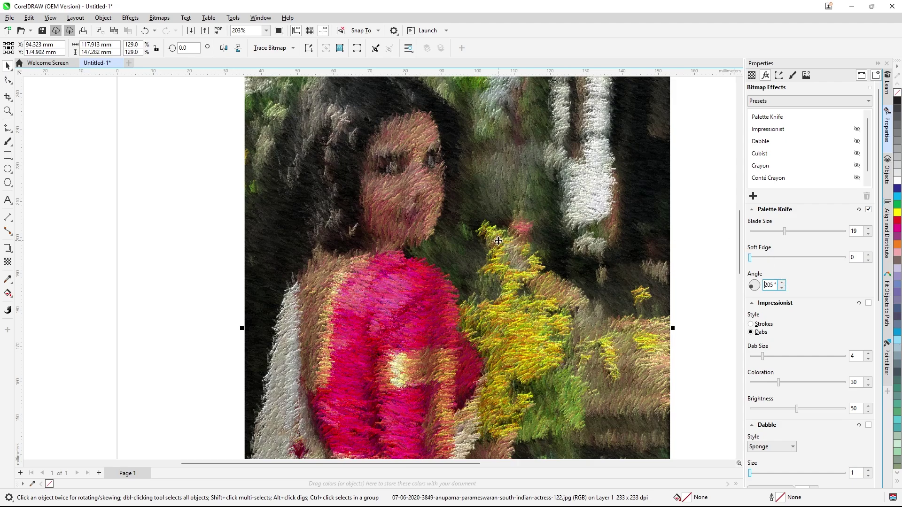
click(868, 209)
Add the Pastels art stroke effect with the Oil pastel type and hue variation 36, and turn it off
scroll(187, 276, down, 1)
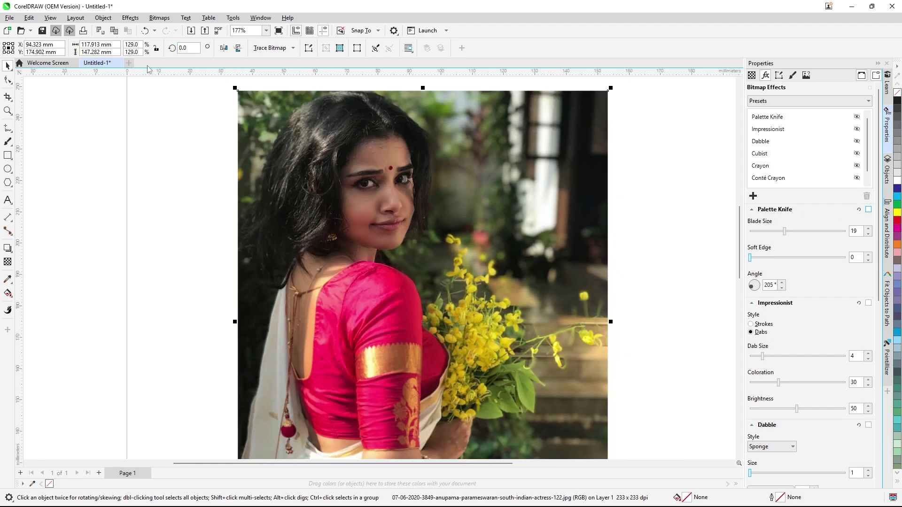
click(131, 18)
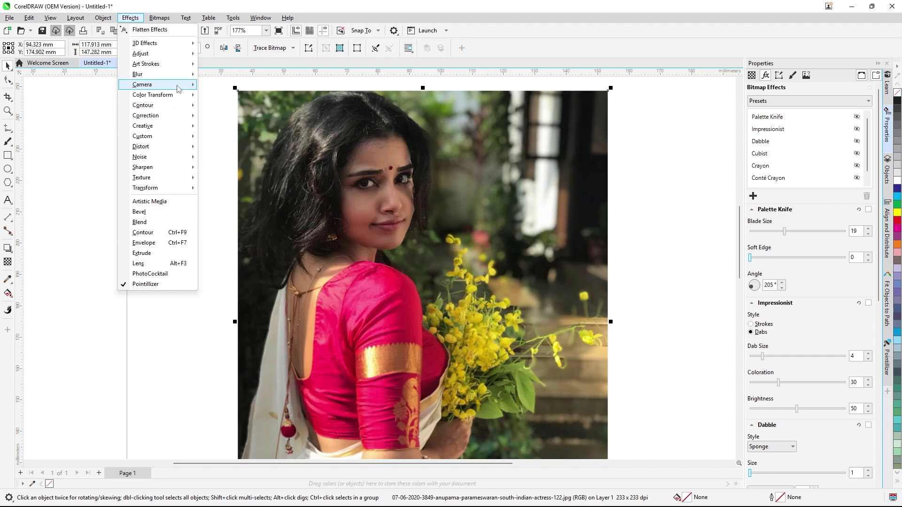
mouse_move(183, 65)
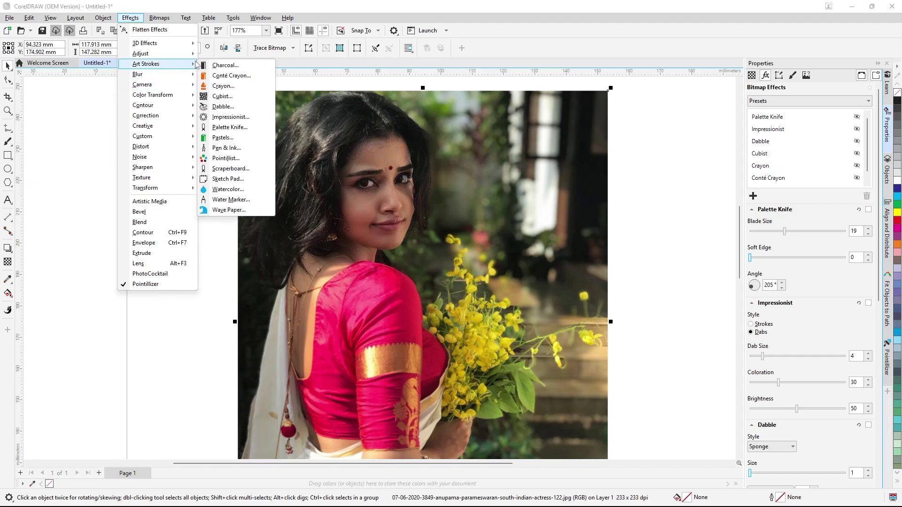
click(242, 138)
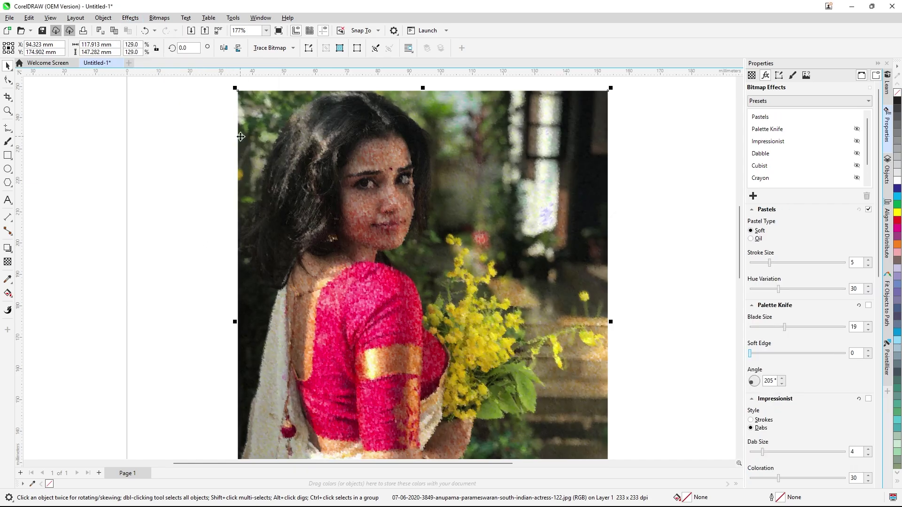
click(752, 239)
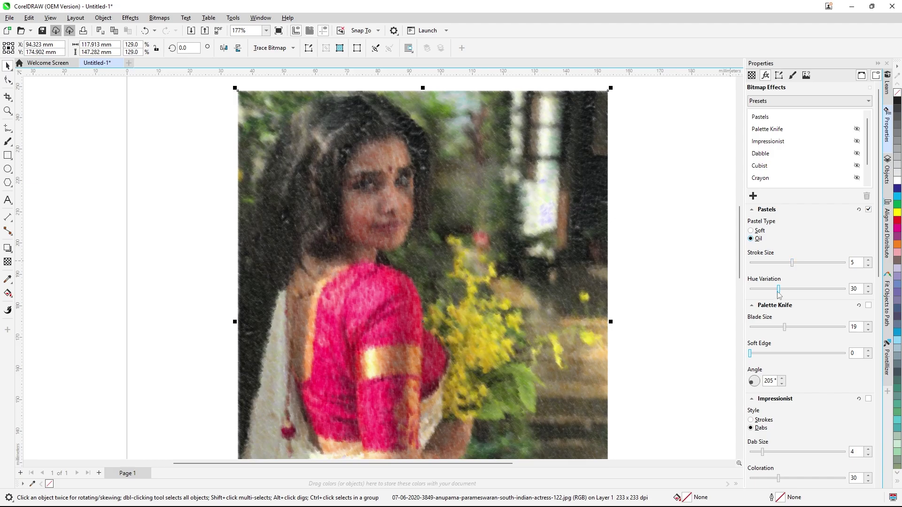
drag(778, 289, 784, 290)
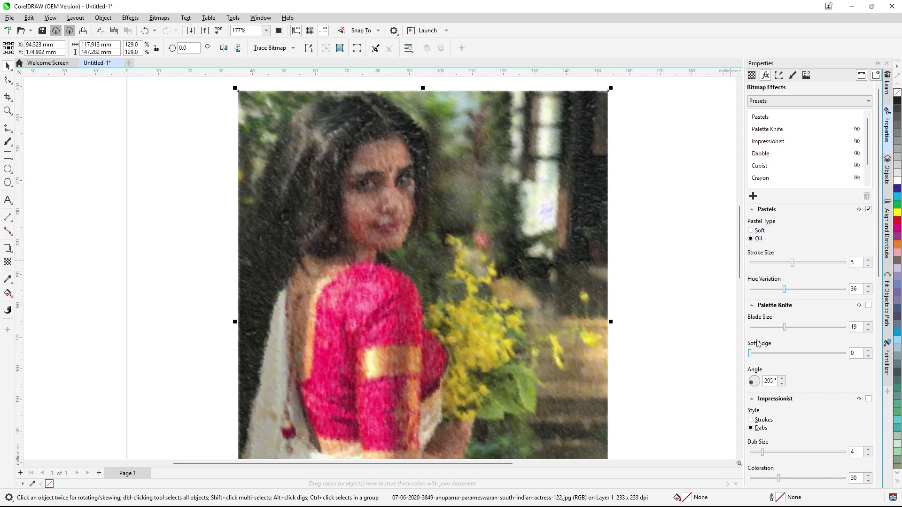
click(870, 211)
Add the Pen & Ink art stroke effect to the portrait photo
scroll(440, 306, down, 1)
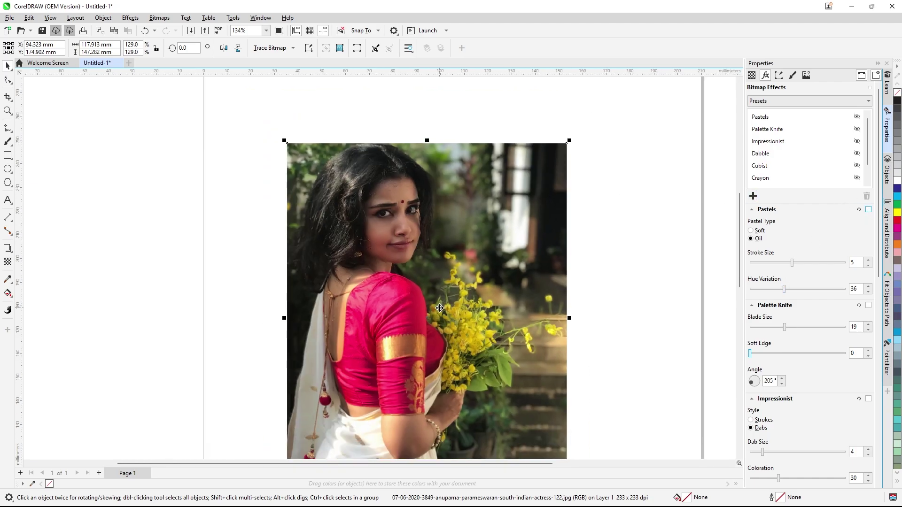
scroll(439, 308, down, 1)
scroll(425, 350, up, 1)
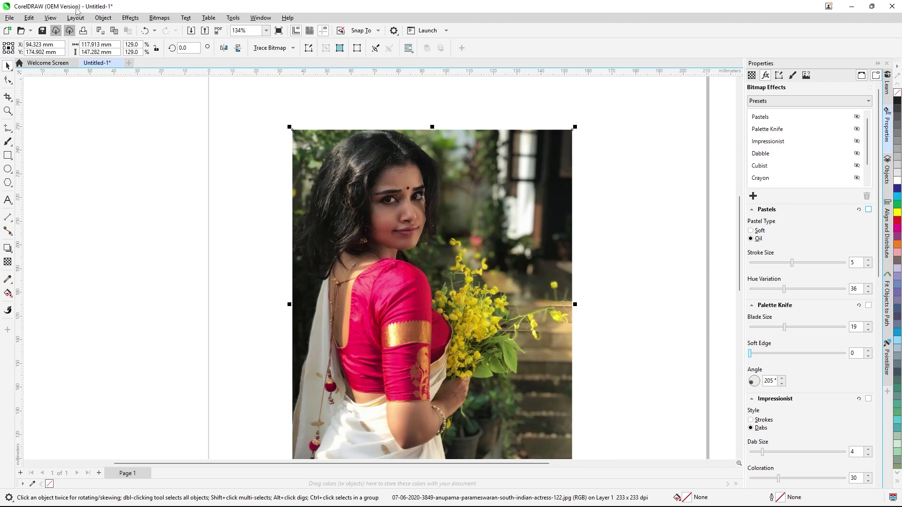
click(131, 18)
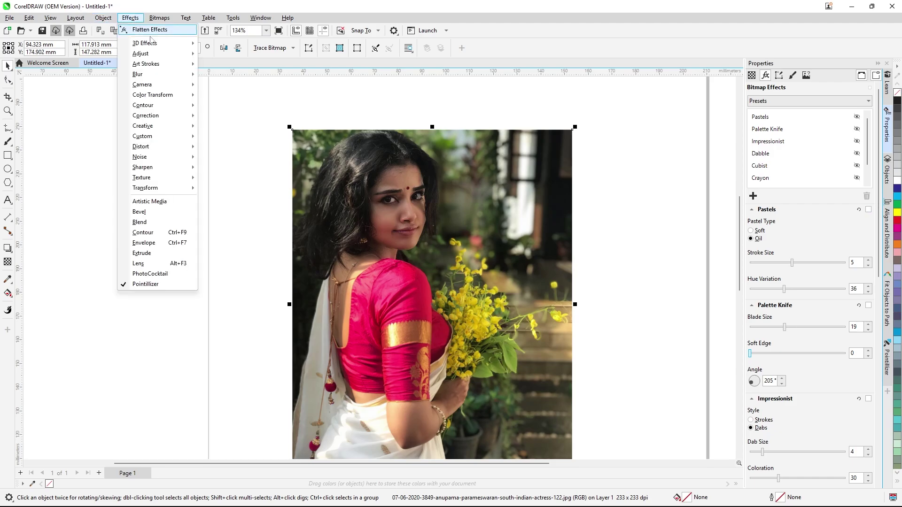
mouse_move(195, 65)
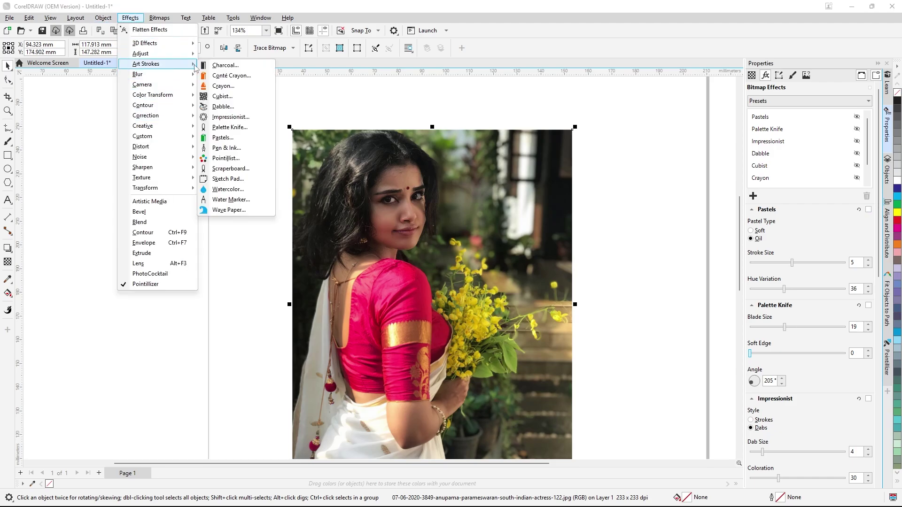
click(236, 150)
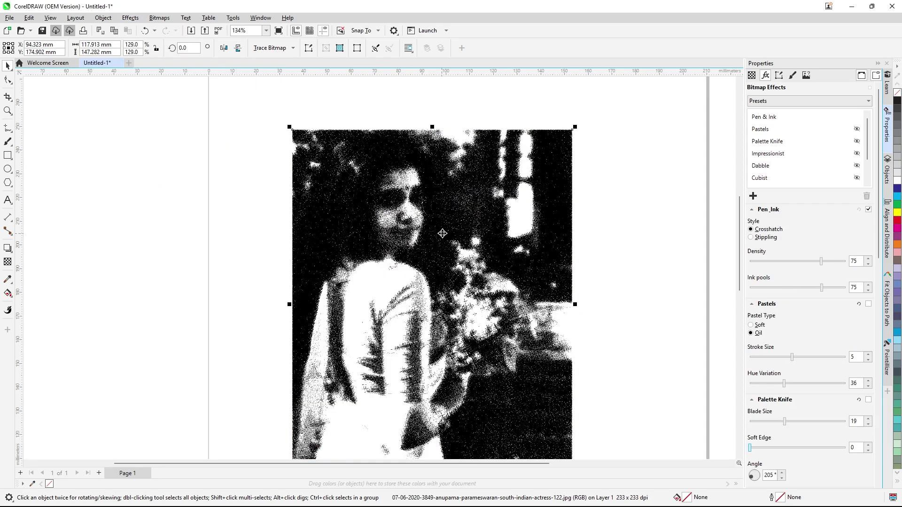
scroll(443, 231, up, 2)
scroll(443, 231, down, 1)
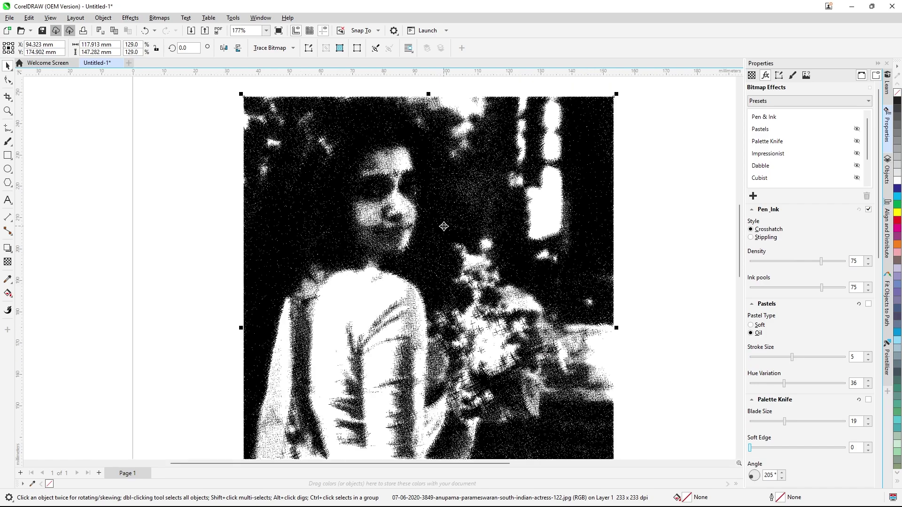
Set the Pen & Ink style to Stippling with density 66 and ink pools 63
click(756, 239)
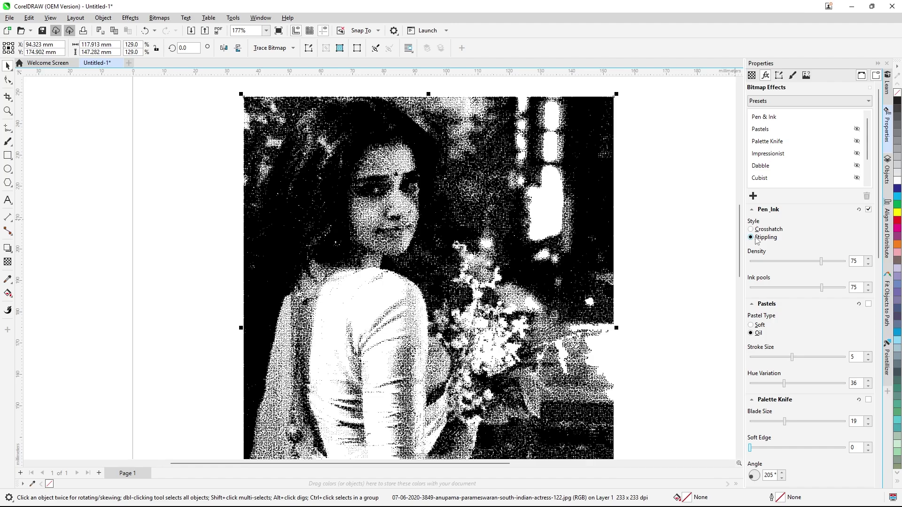
mouse_move(821, 261)
mouse_down()
mouse_move(829, 262)
mouse_move(812, 262)
mouse_up()
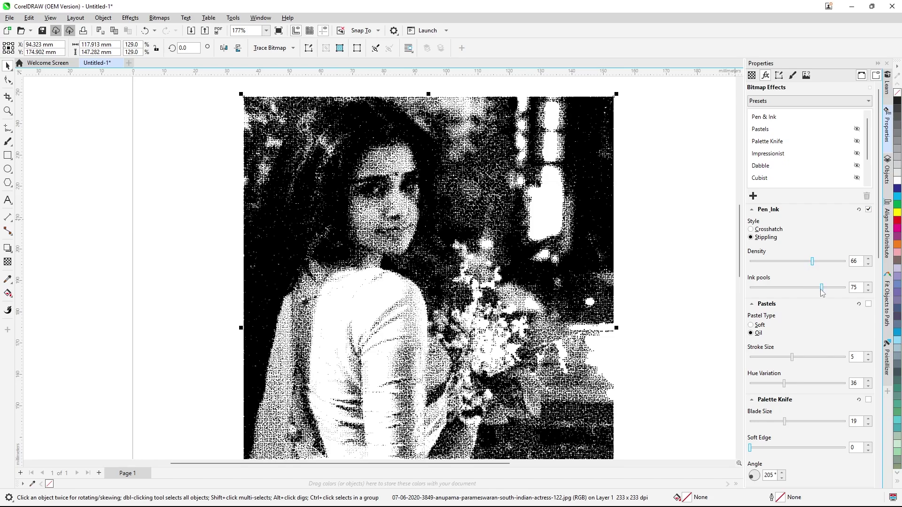
mouse_move(825, 290)
mouse_down()
mouse_move(798, 294)
mouse_move(812, 293)
mouse_up()
Try the Soft and Oil pastel types of the Pastels effect, and turn off both Pastels and Pen & Ink
click(753, 329)
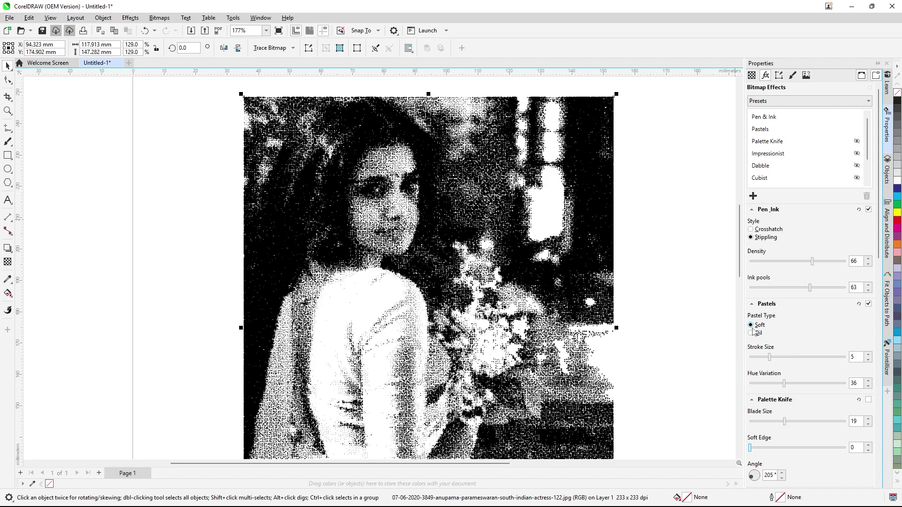
click(751, 333)
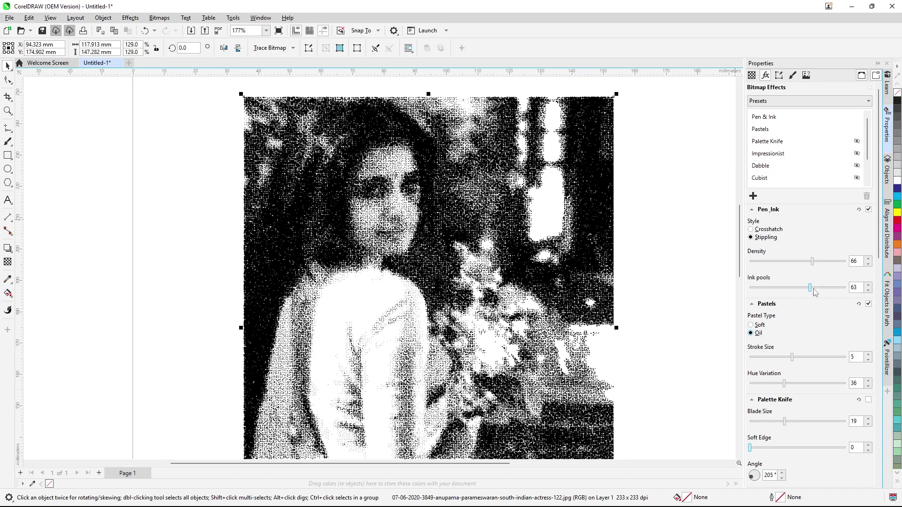
click(868, 304)
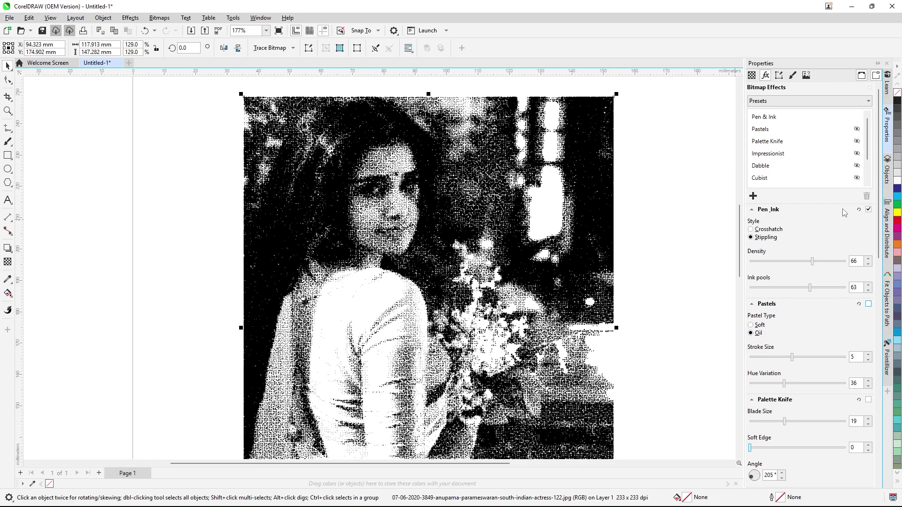
click(868, 210)
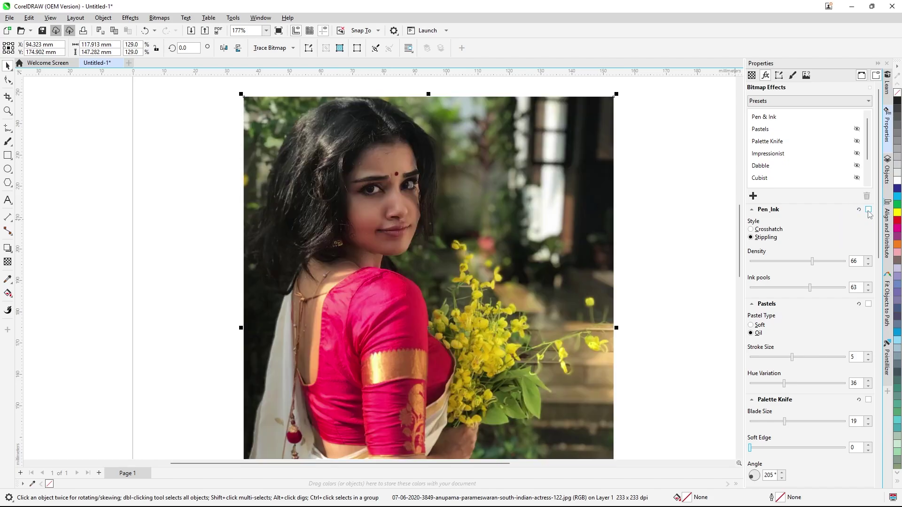
Add the Pointillist art stroke effect to the photo with size 6
click(130, 18)
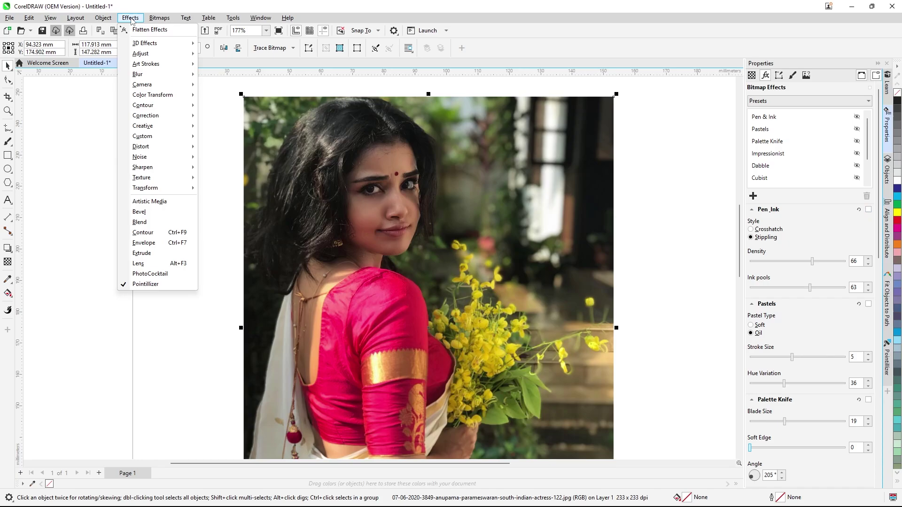
mouse_move(178, 65)
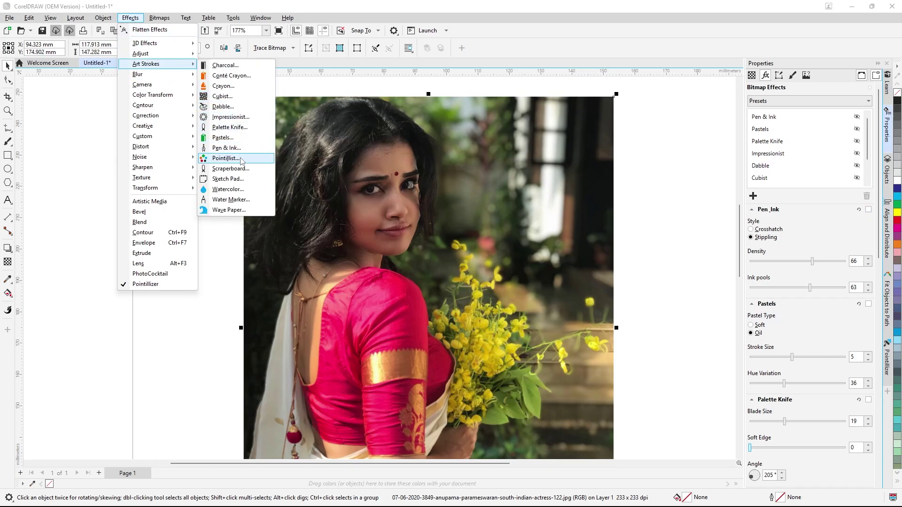
click(224, 158)
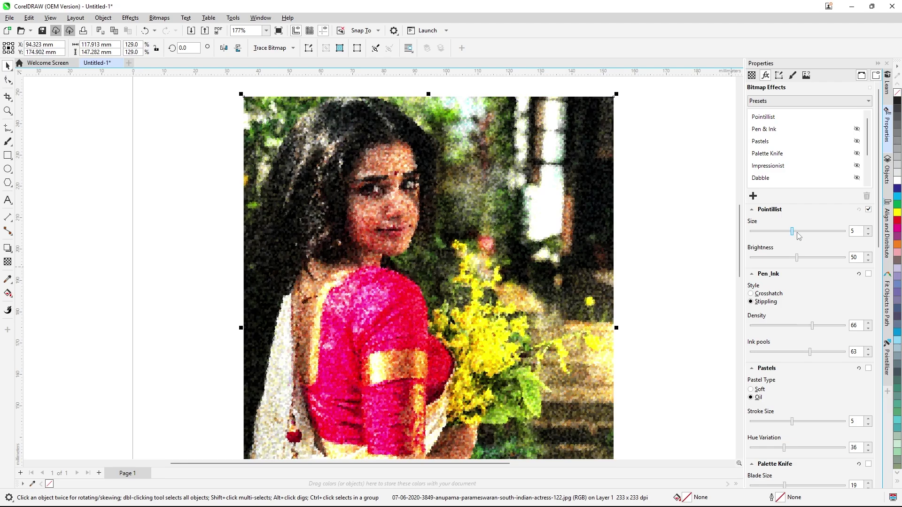
drag(796, 232, 801, 233)
Set Pen & Ink to Crosshatch and the Pointillist size to 4, and turn both effects off
click(751, 294)
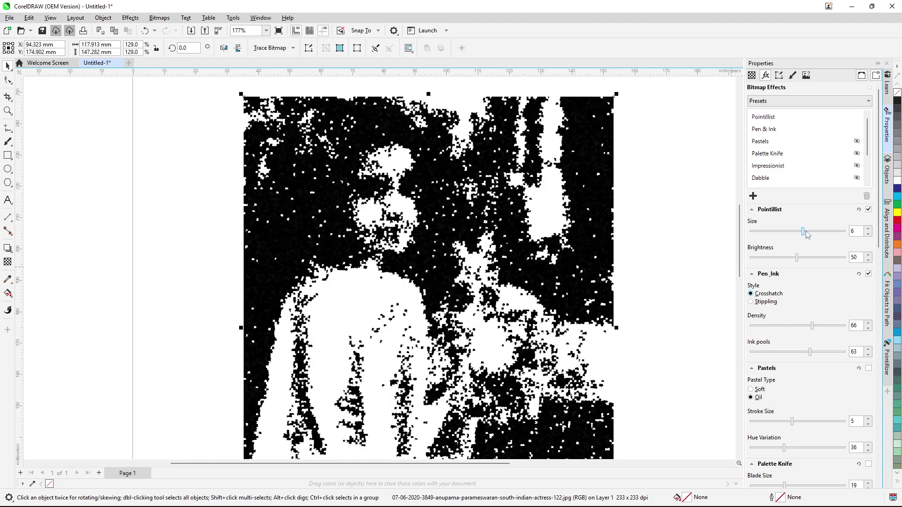
drag(798, 233, 788, 234)
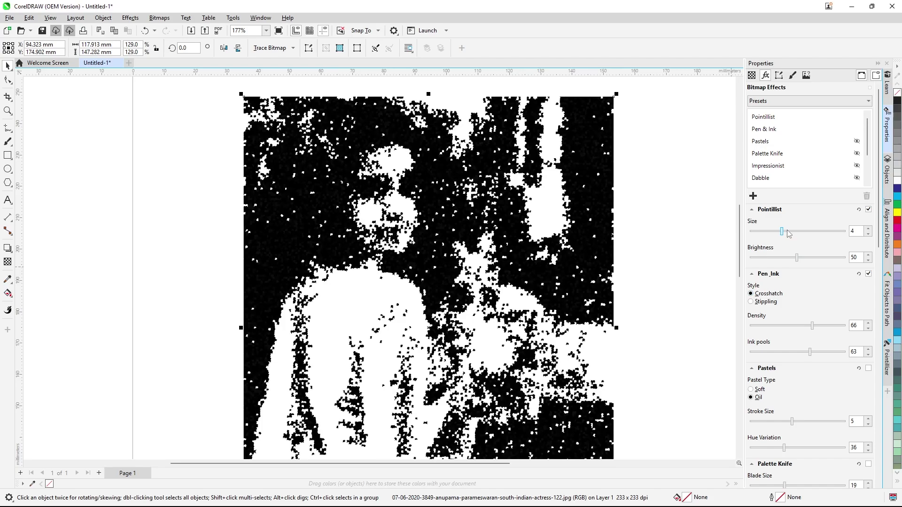
click(868, 210)
scroll(340, 180, down, 1)
scroll(340, 181, down, 2)
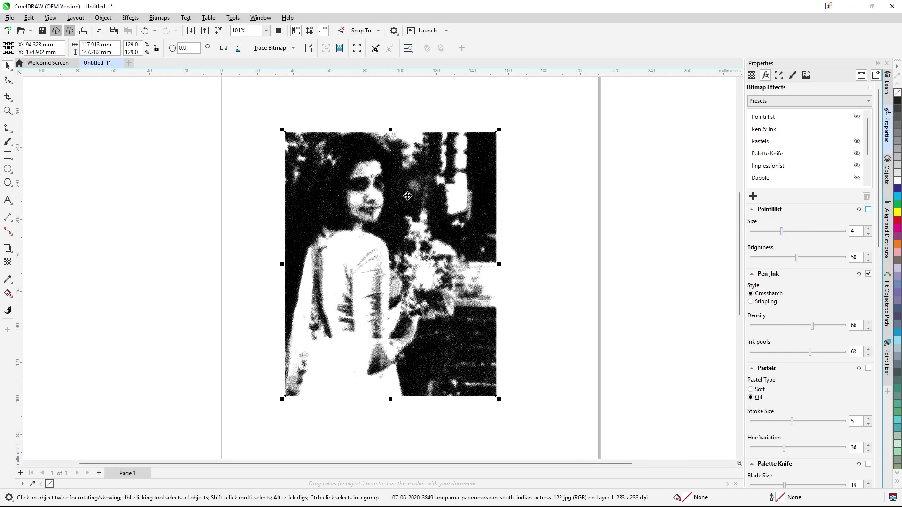
click(868, 275)
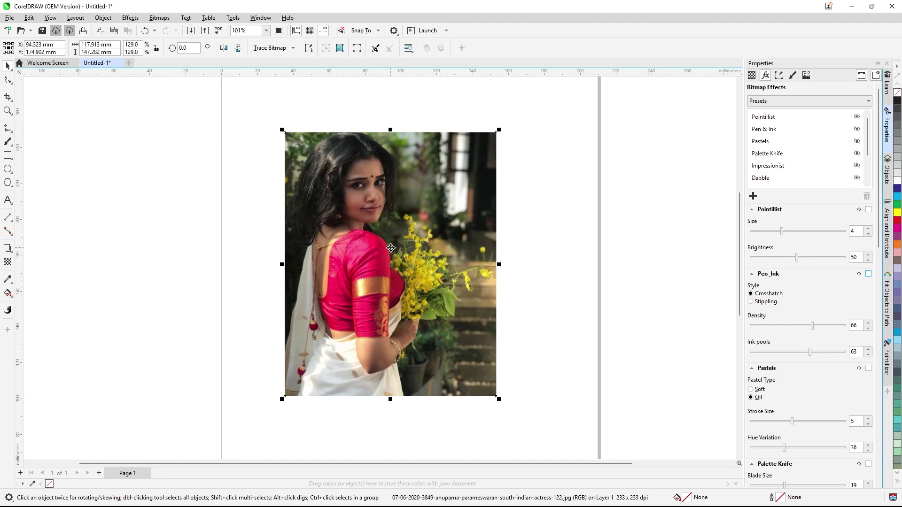
key(Delete)
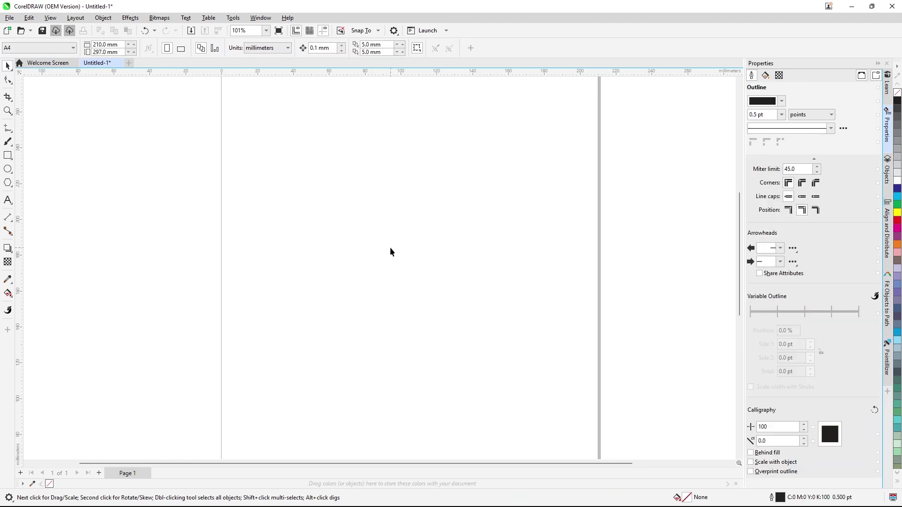
scroll(390, 247, down, 1)
right_click(389, 240)
click(415, 291)
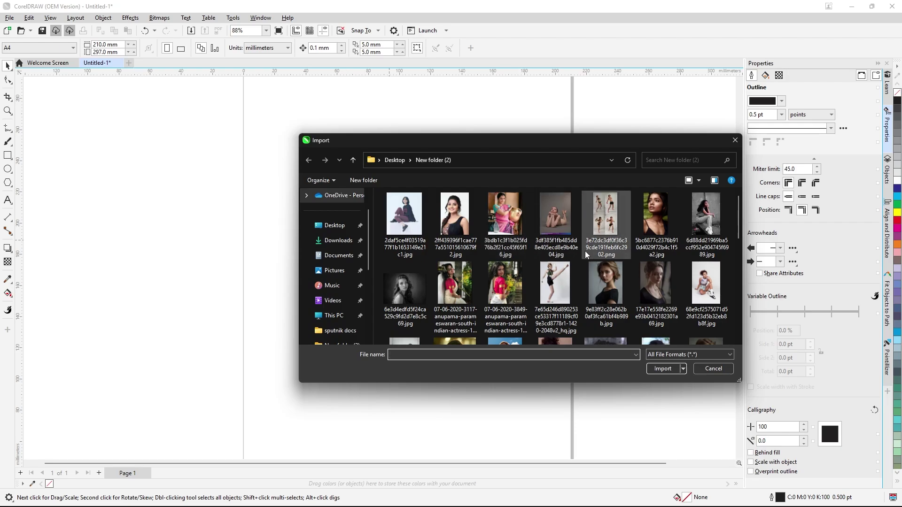
scroll(586, 255, down, 1)
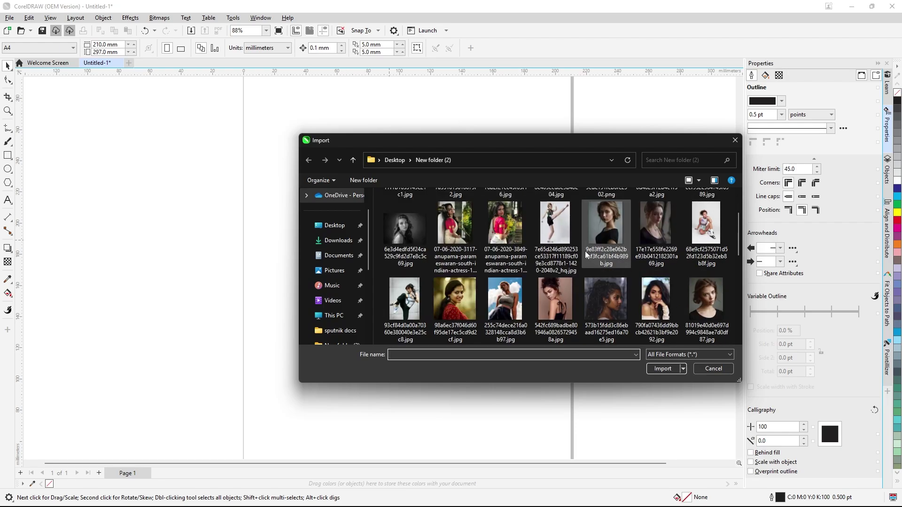
scroll(586, 255, down, 1)
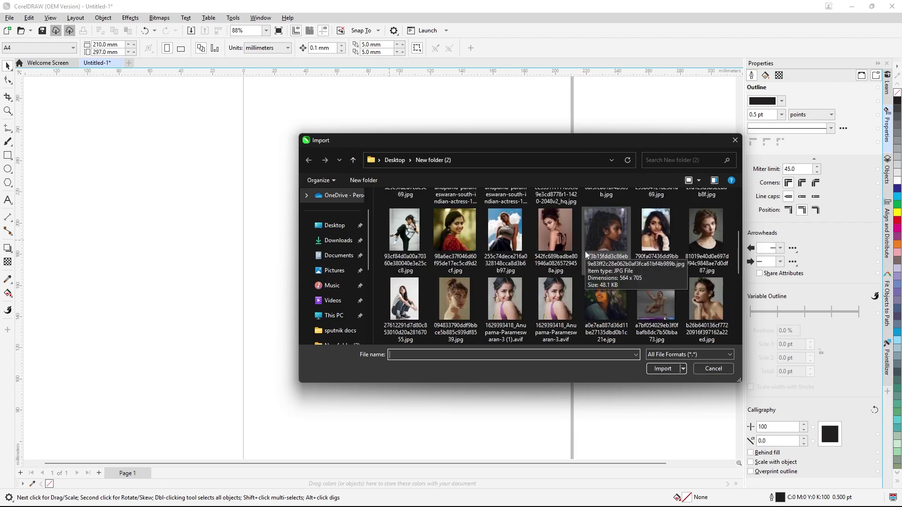
click(869, 335)
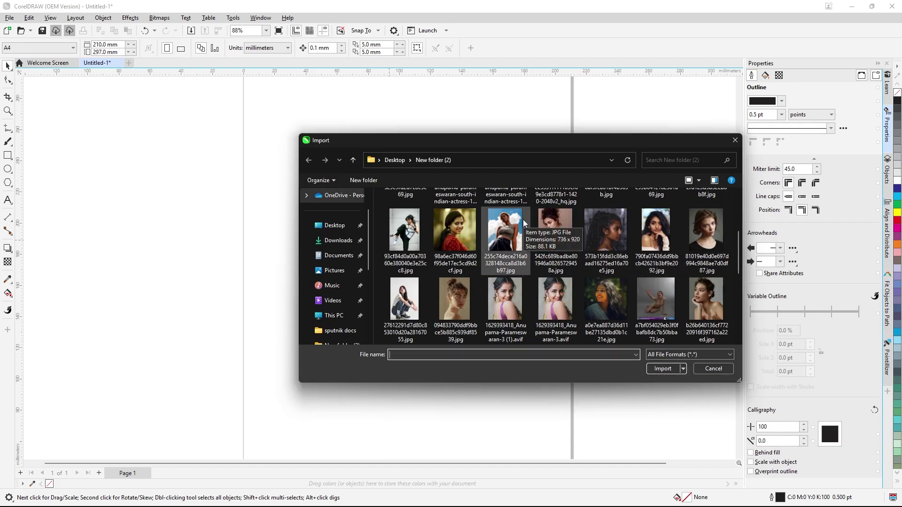
click(562, 225)
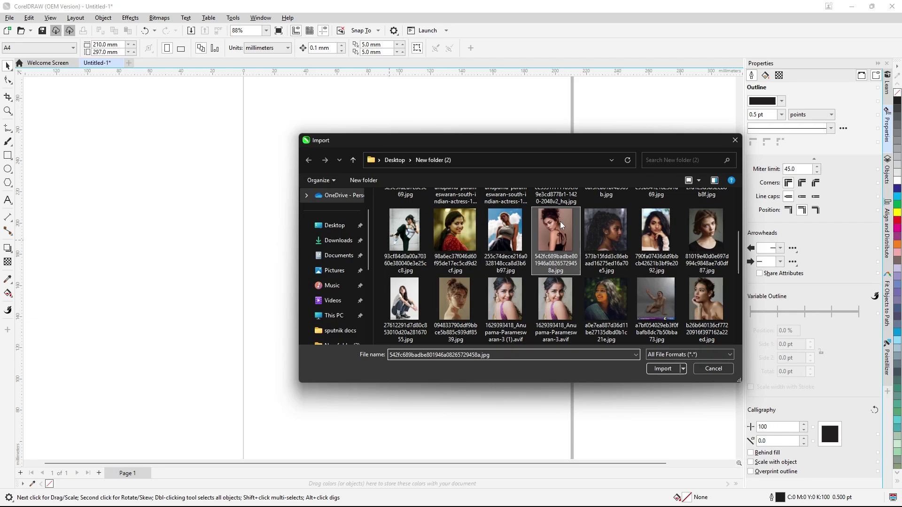
click(660, 368)
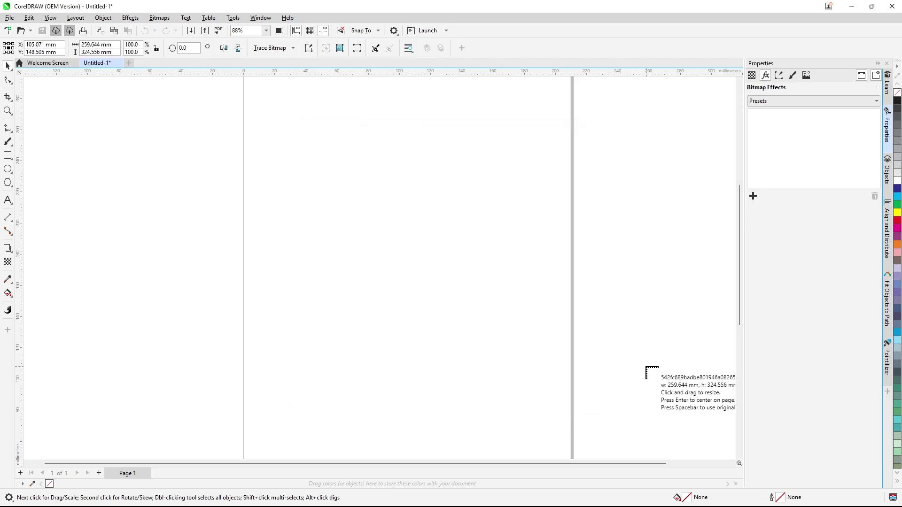
drag(302, 140, 514, 426)
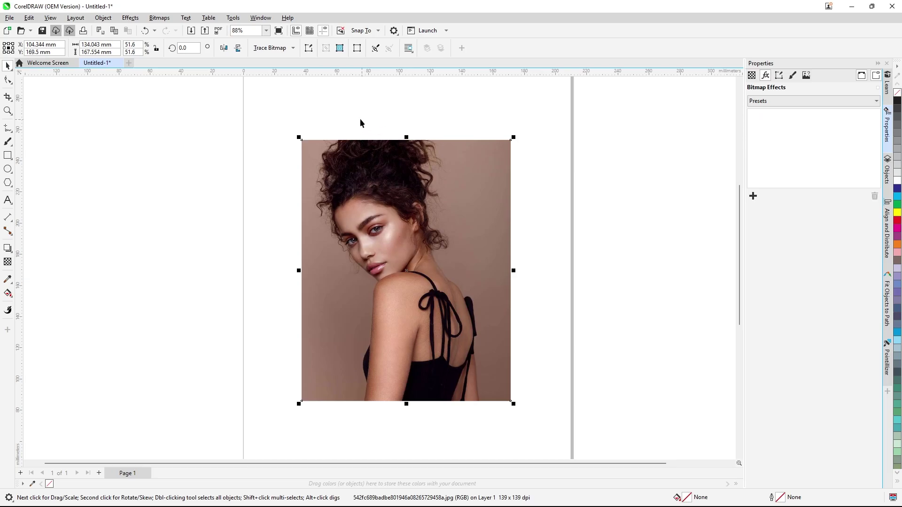
Add the Scraperboard art stroke effect to the new portrait photo
click(128, 17)
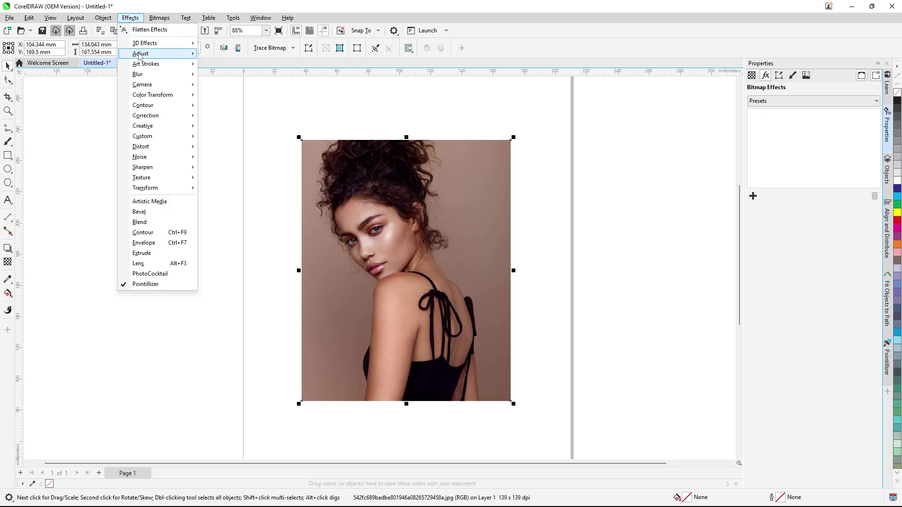
mouse_move(152, 64)
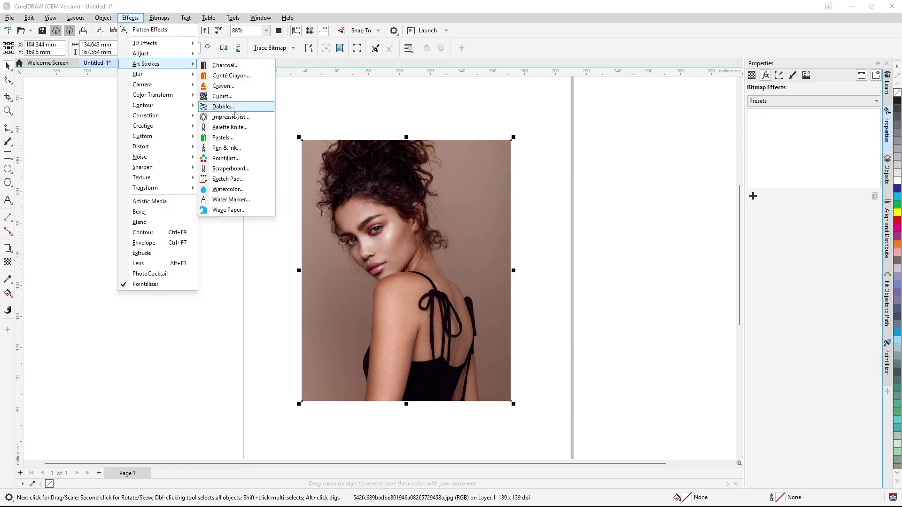
click(230, 168)
scroll(425, 237, up, 2)
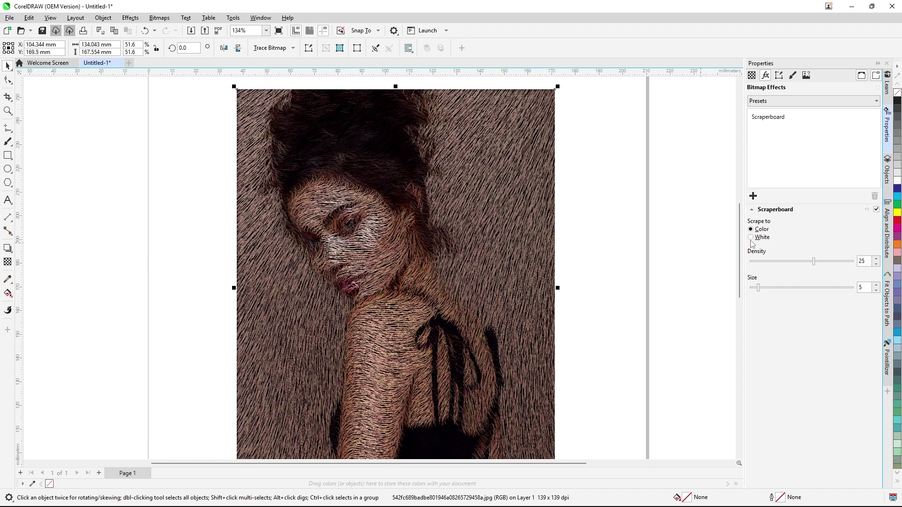
click(751, 209)
click(751, 209)
Try scraping to White, return Scraperboard to Color with density 26 and size 10, and turn the effect off
click(751, 237)
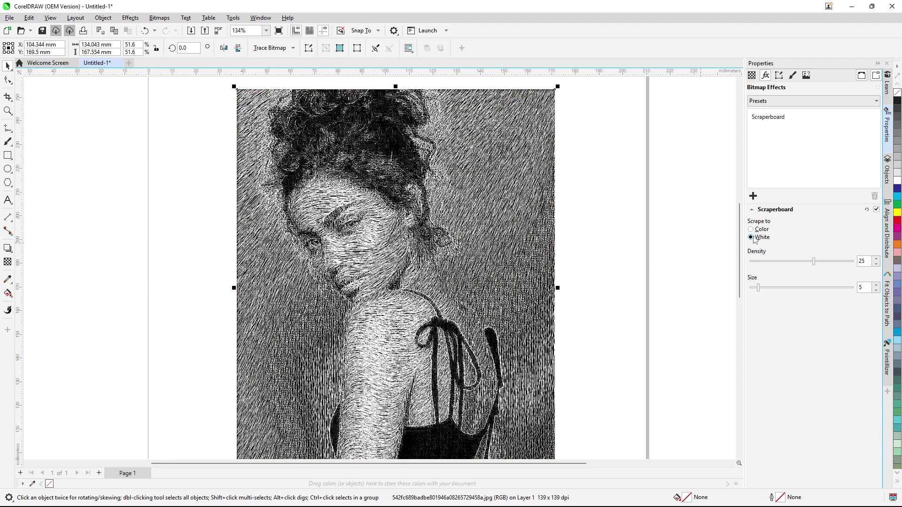
click(750, 229)
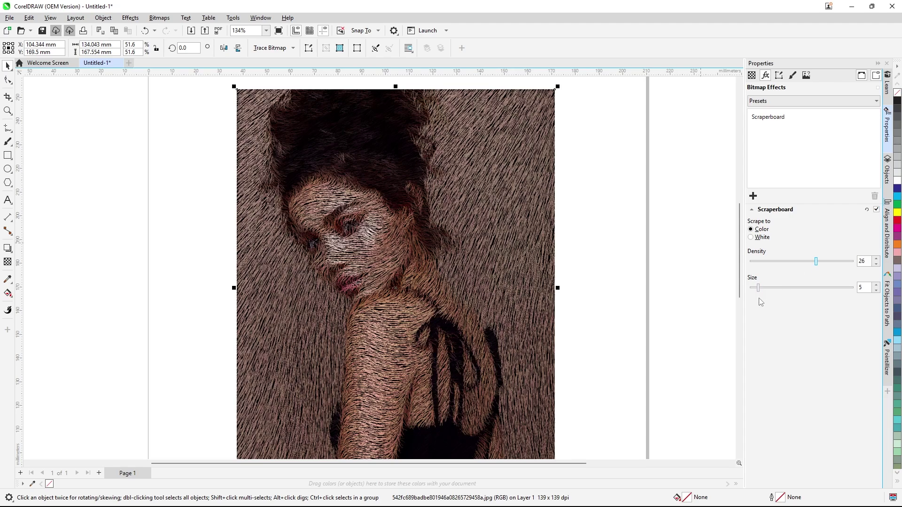
drag(758, 288, 770, 290)
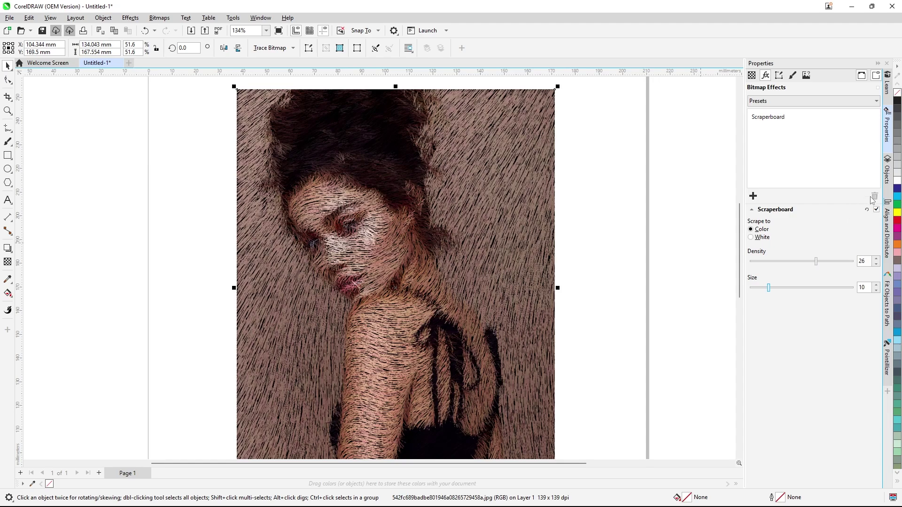
click(877, 210)
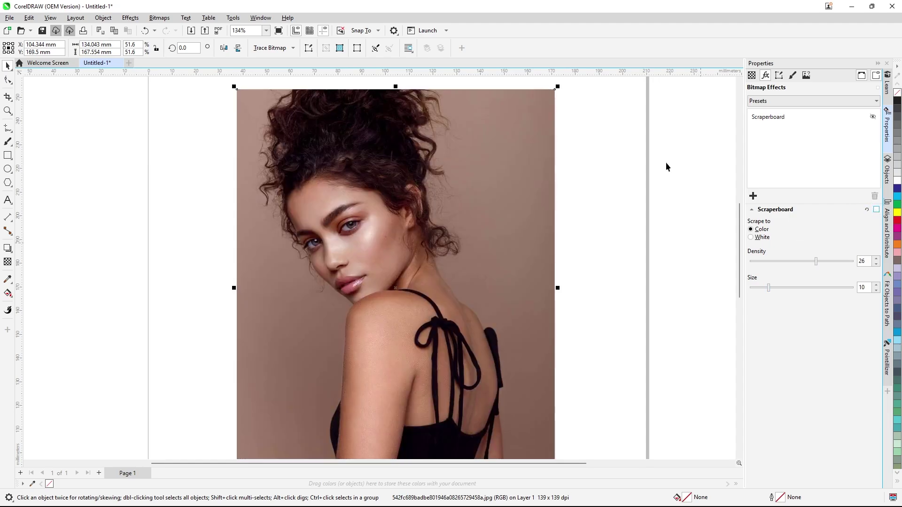
Add the Sketch Pad art stroke effect to the portrait photo and set its pencil type to Color
click(130, 19)
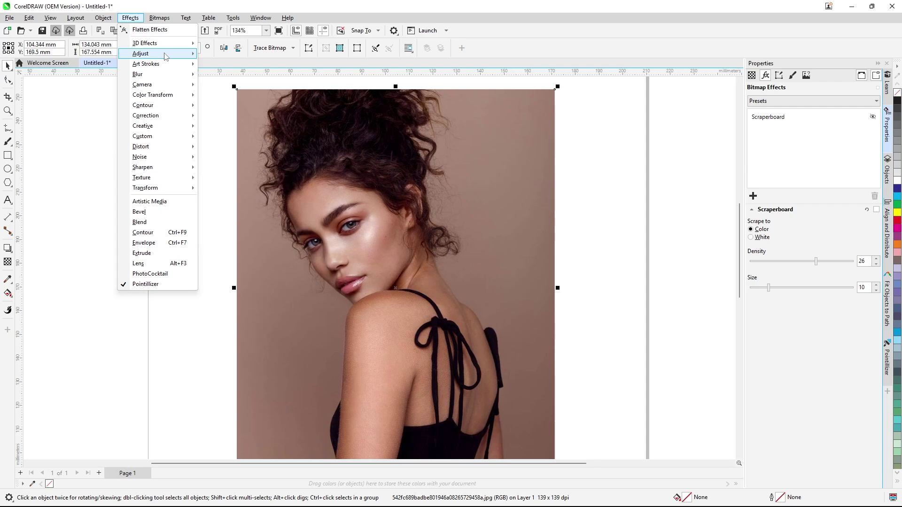
mouse_move(192, 69)
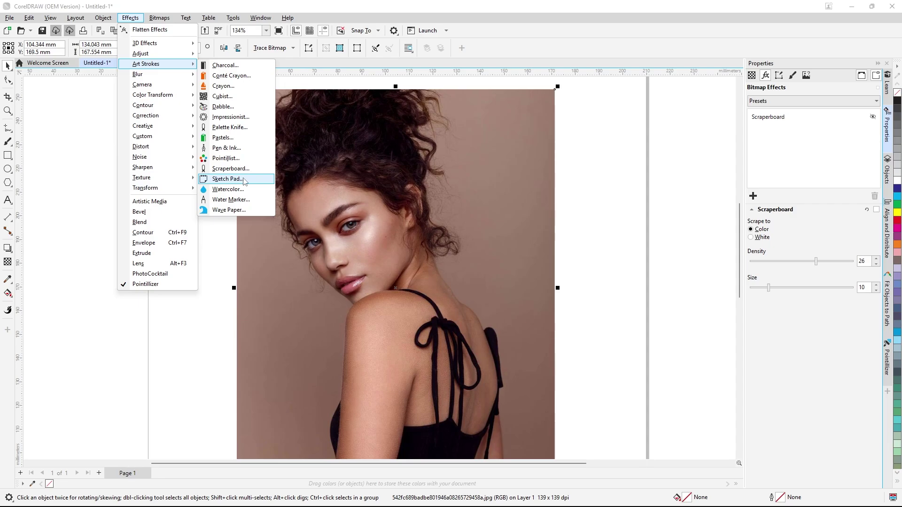
click(228, 179)
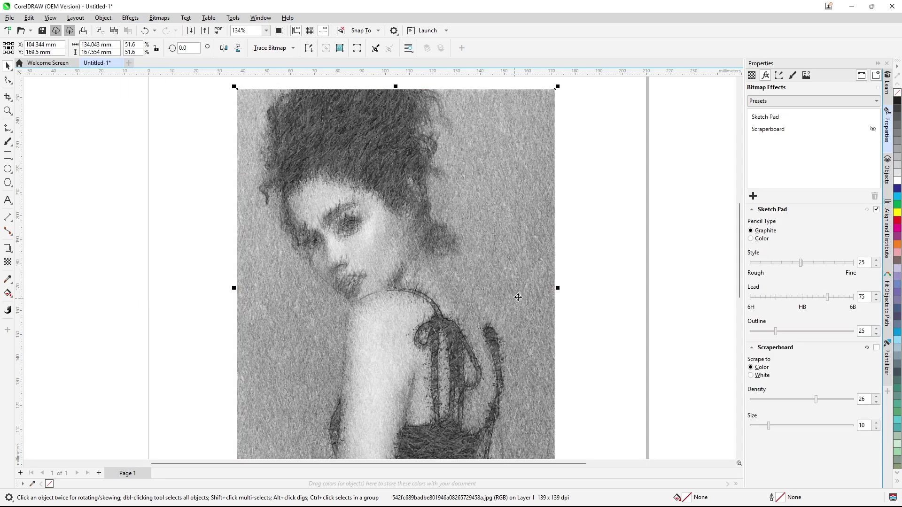
click(751, 239)
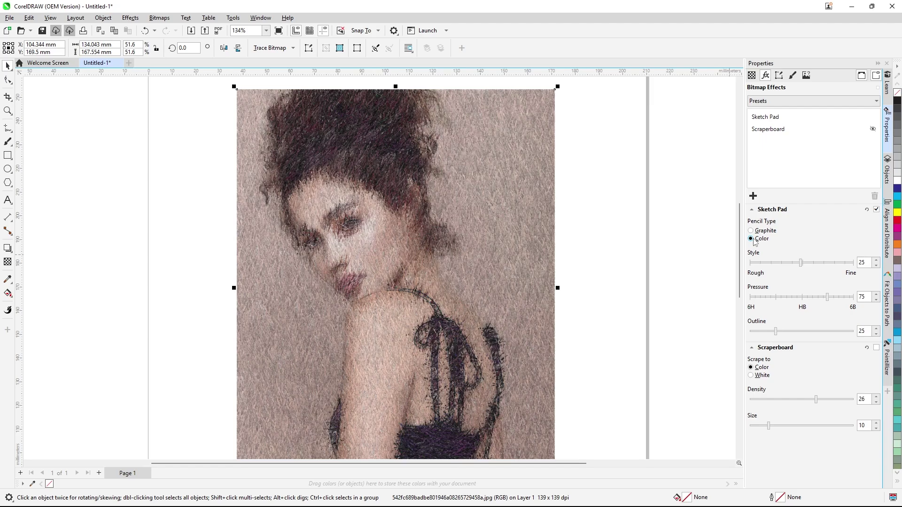
Try finer and rougher Sketch Pad stroke styles, ending with the style at 8
click(808, 264)
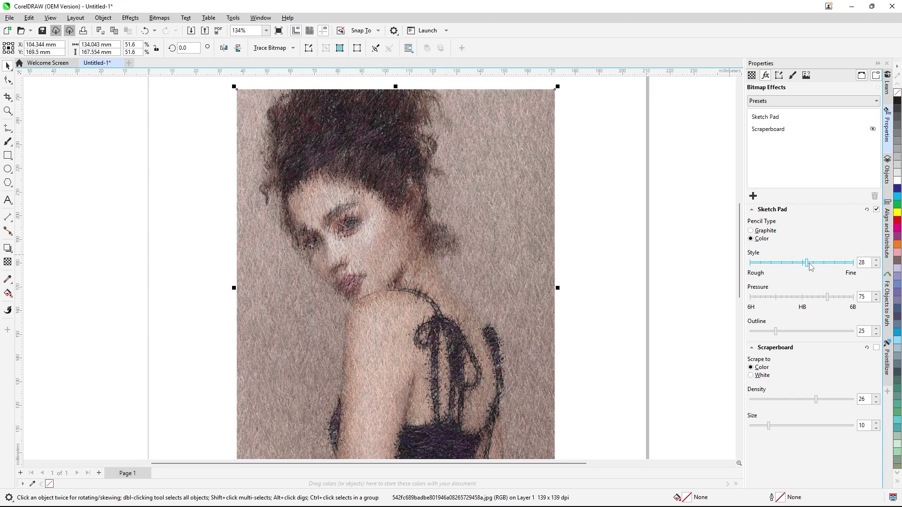
click(834, 264)
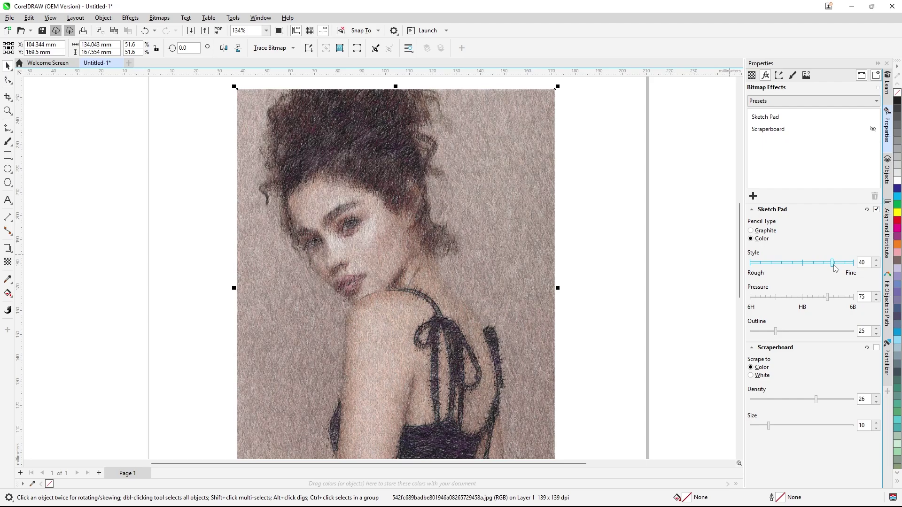
click(789, 264)
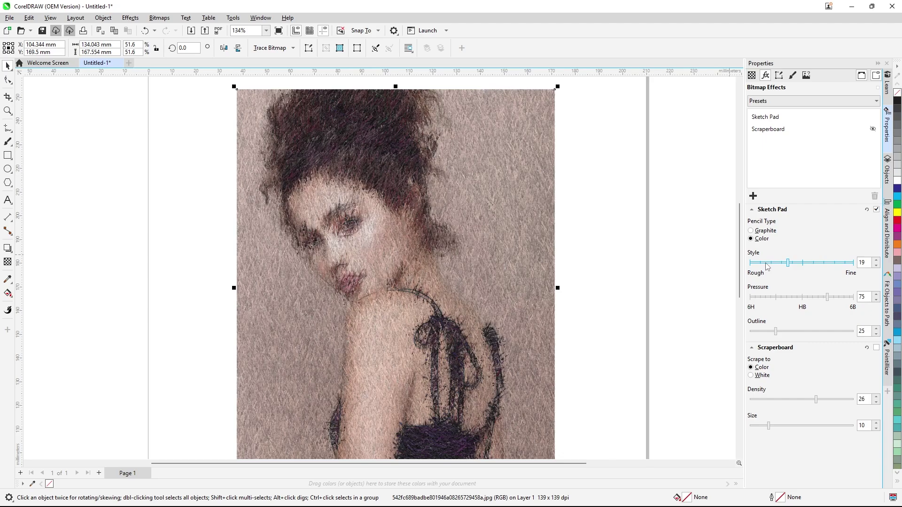
click(766, 264)
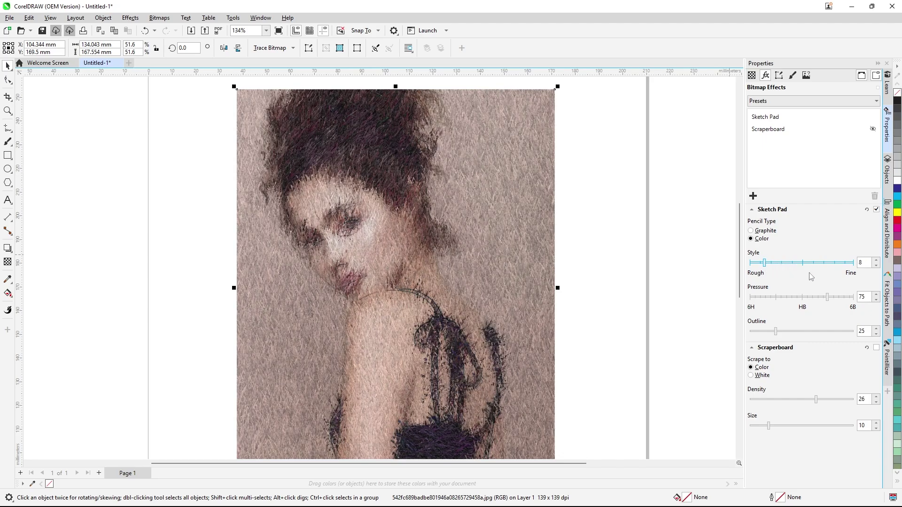
Set the Sketch Pad pressure to 87 and the outline to 57, and turn the effect off
click(802, 298)
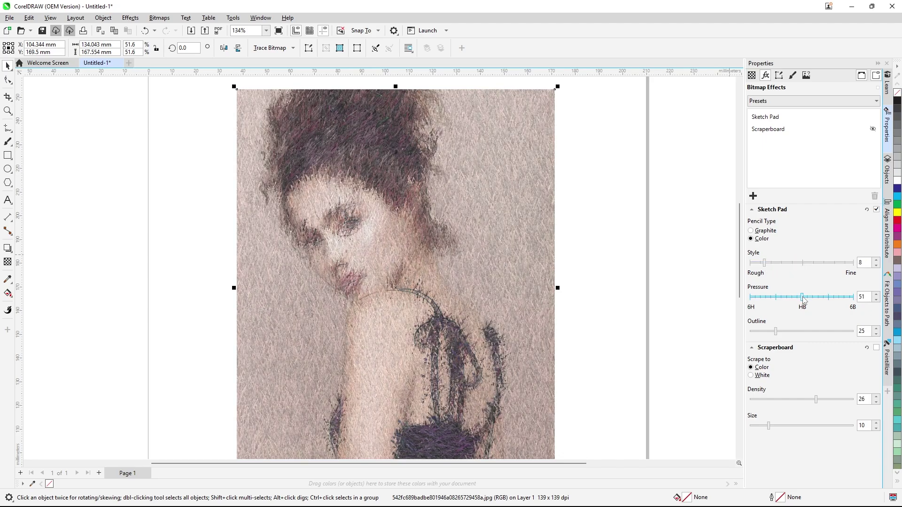
click(840, 298)
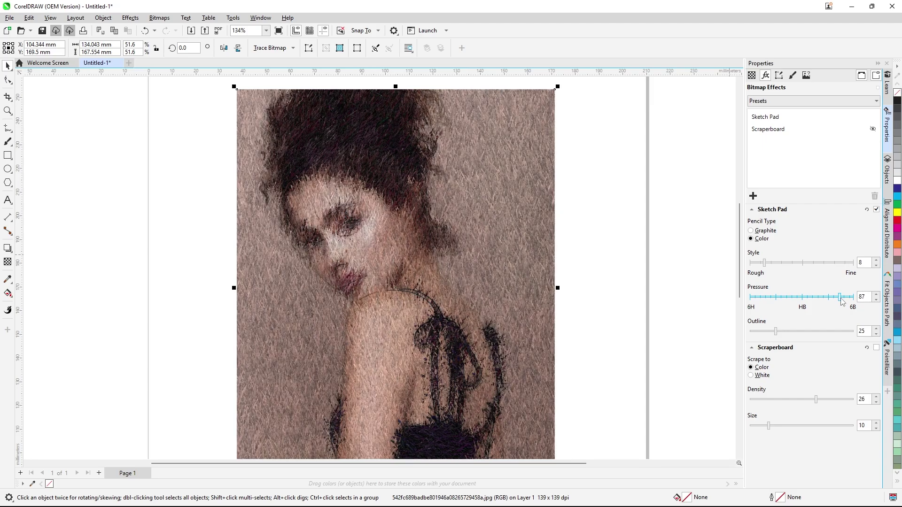
click(796, 329)
click(808, 332)
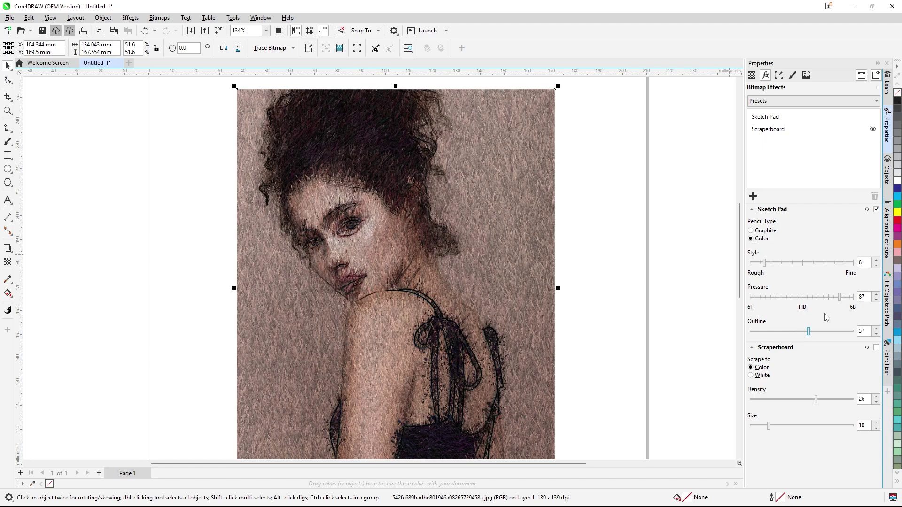
click(876, 210)
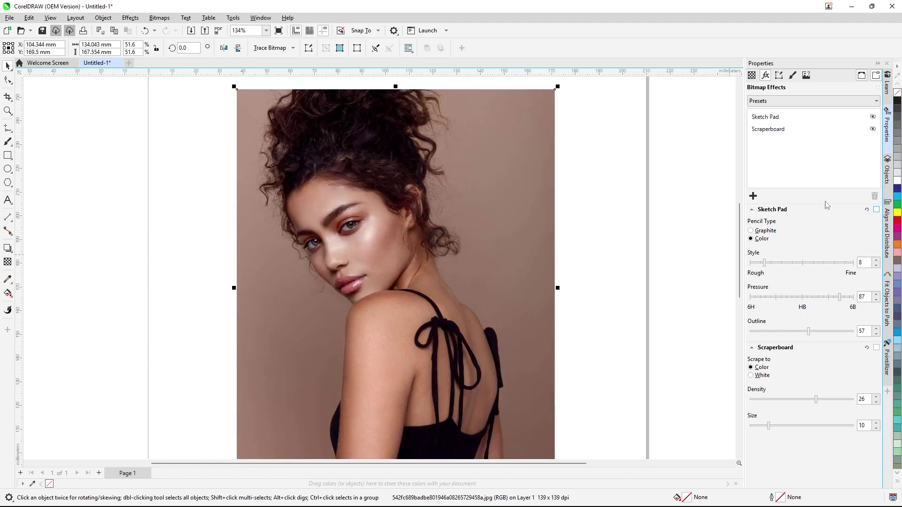
Try Sketch Pad with the Graphite pencil, return it to Color with the style at 14, and turn the effect off
click(131, 18)
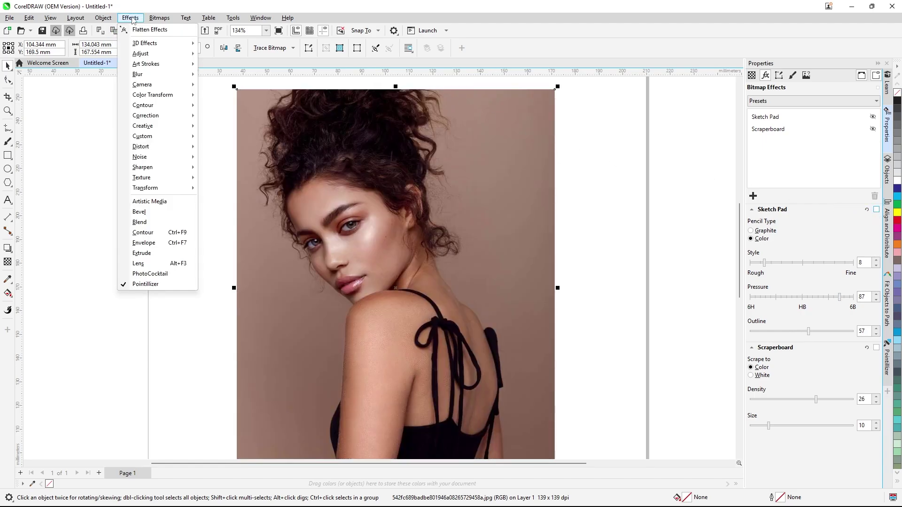
mouse_move(184, 66)
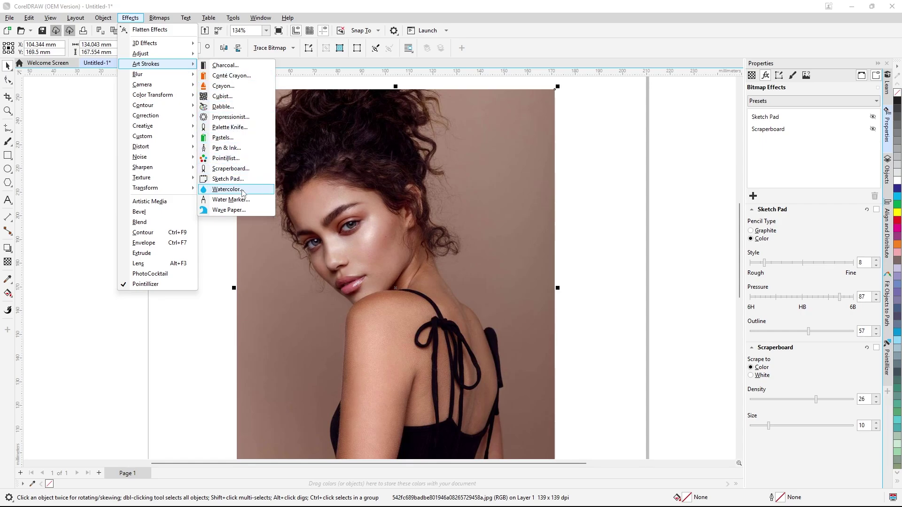
click(227, 179)
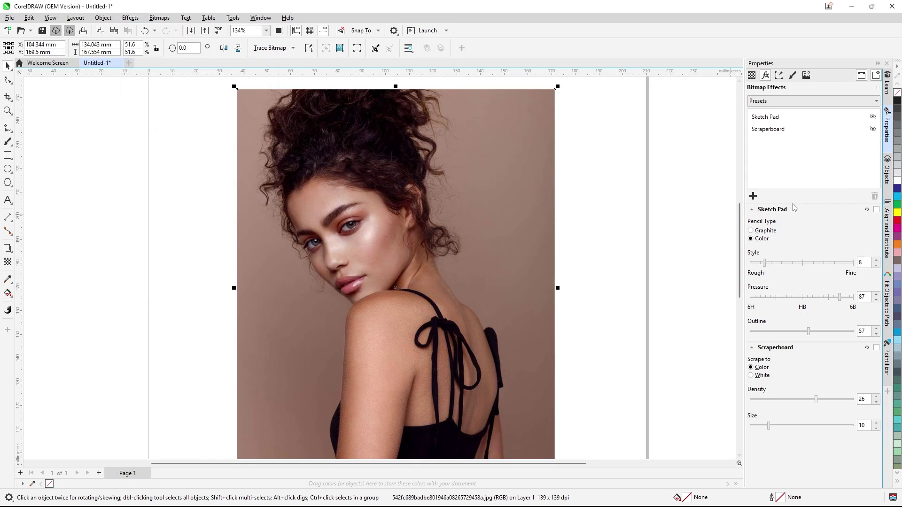
click(751, 231)
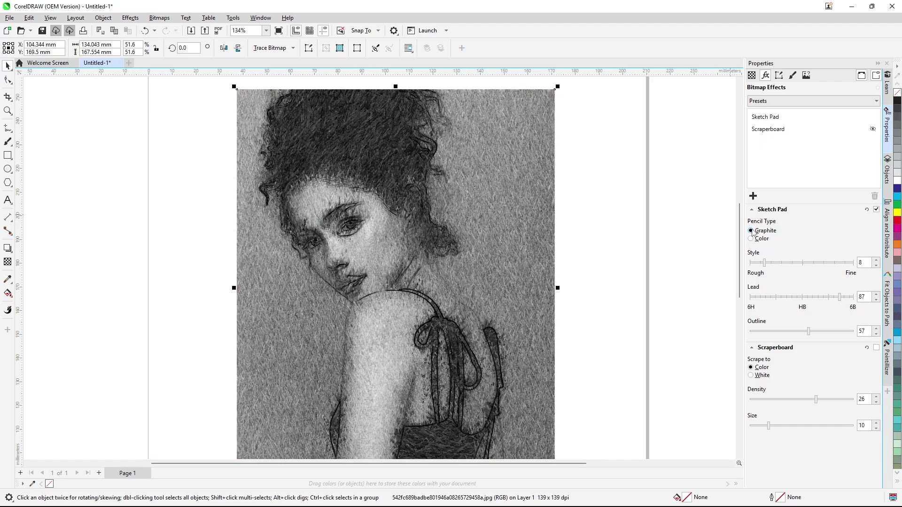
click(751, 239)
drag(764, 263, 777, 264)
click(876, 210)
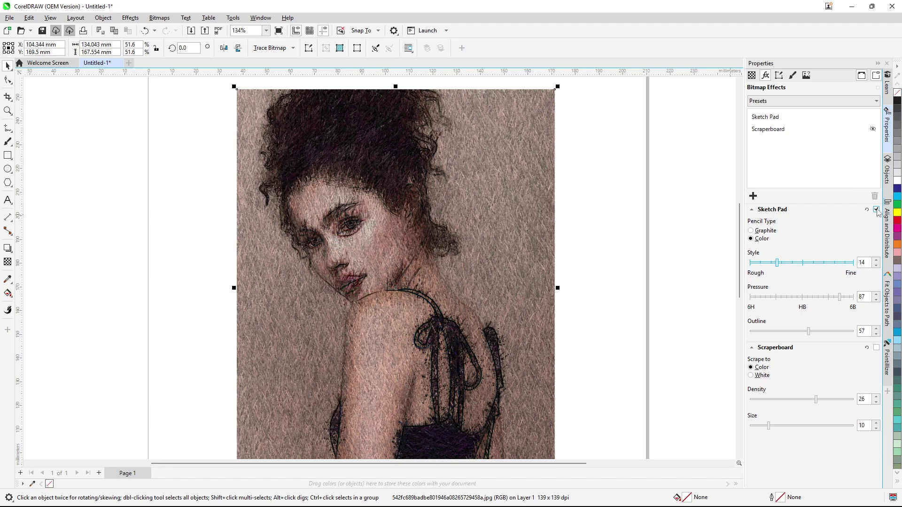
Add the Watercolor art stroke effect to the portrait and set its brush size to 2
click(130, 19)
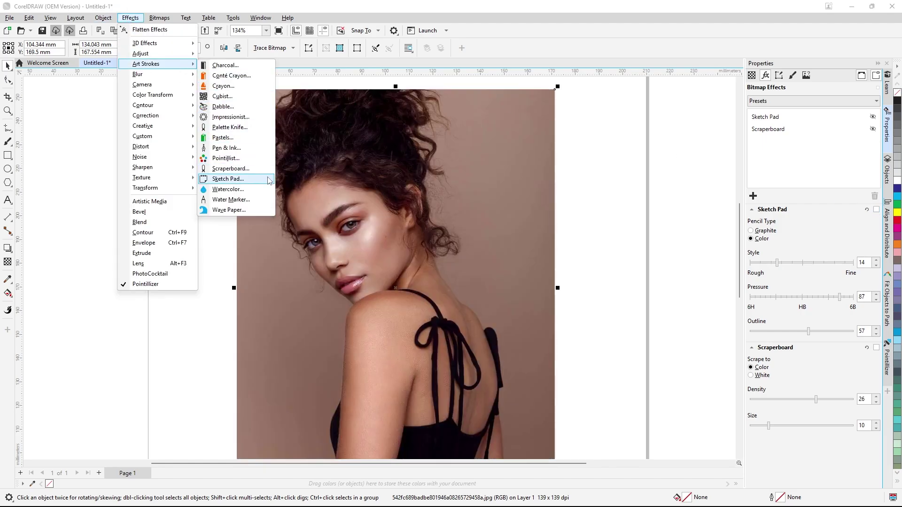
click(251, 190)
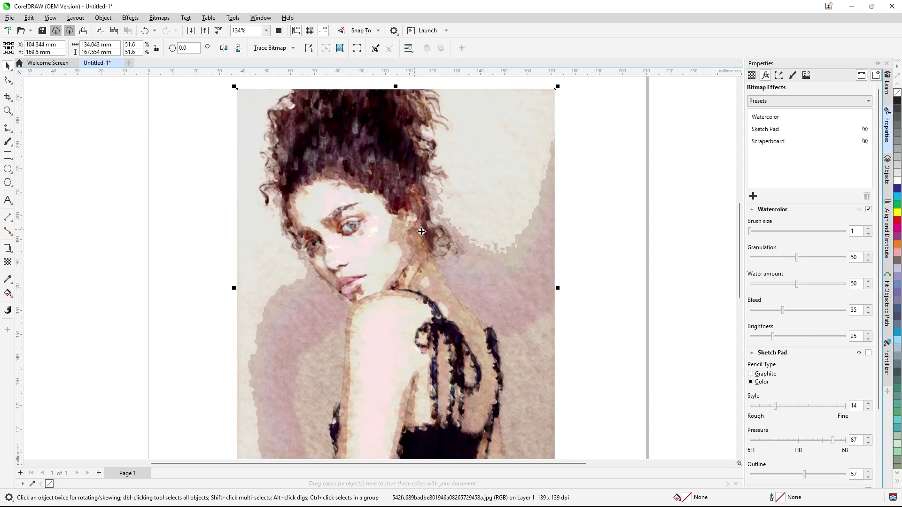
mouse_move(749, 231)
mouse_down()
mouse_move(780, 237)
mouse_move(764, 236)
mouse_up()
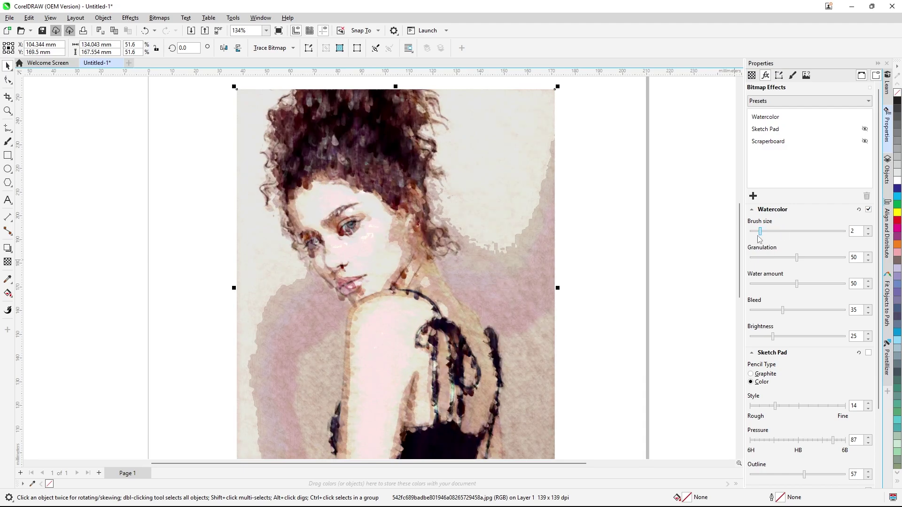
Try higher Watercolor granulation and water amounts, ending with granulation at 36 and water amount at 37
click(807, 258)
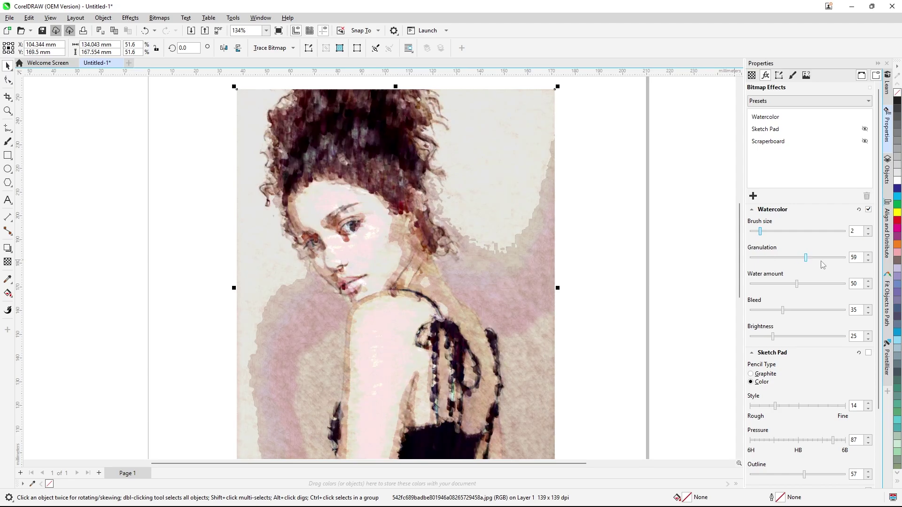
click(823, 259)
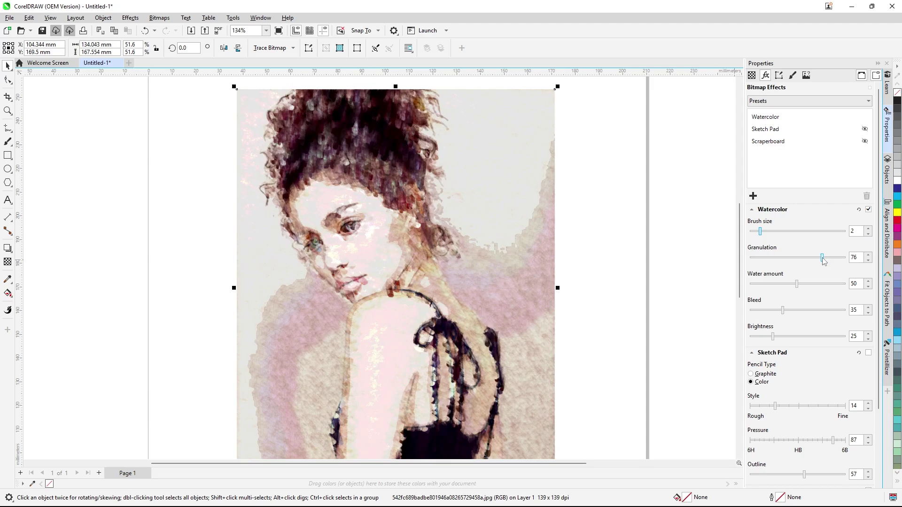
click(798, 258)
click(785, 258)
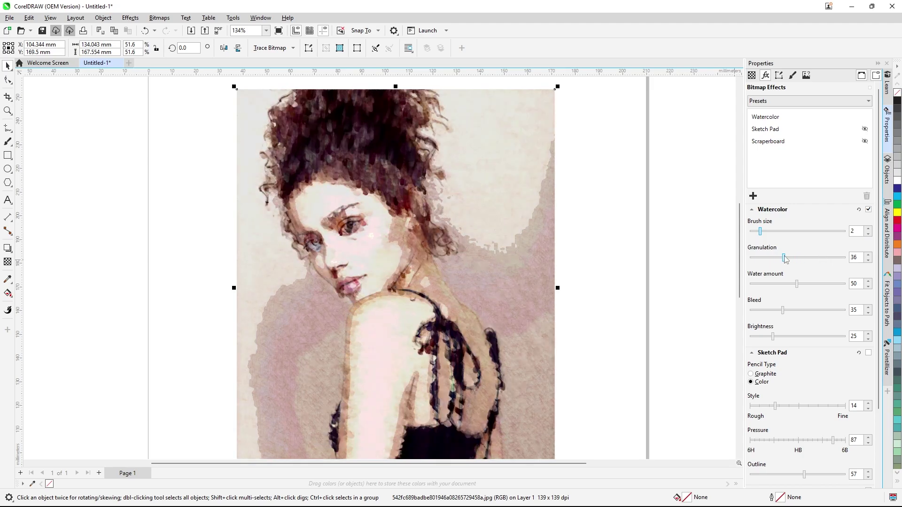
click(809, 284)
click(821, 288)
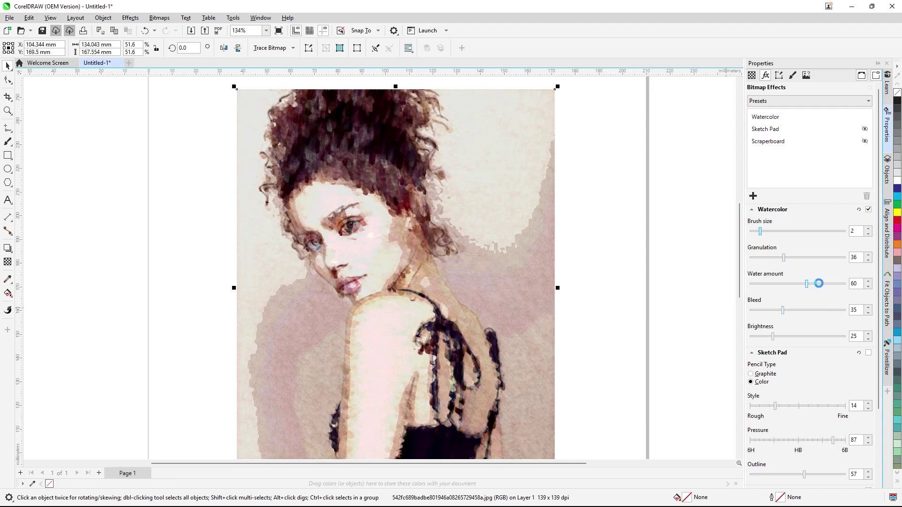
click(786, 284)
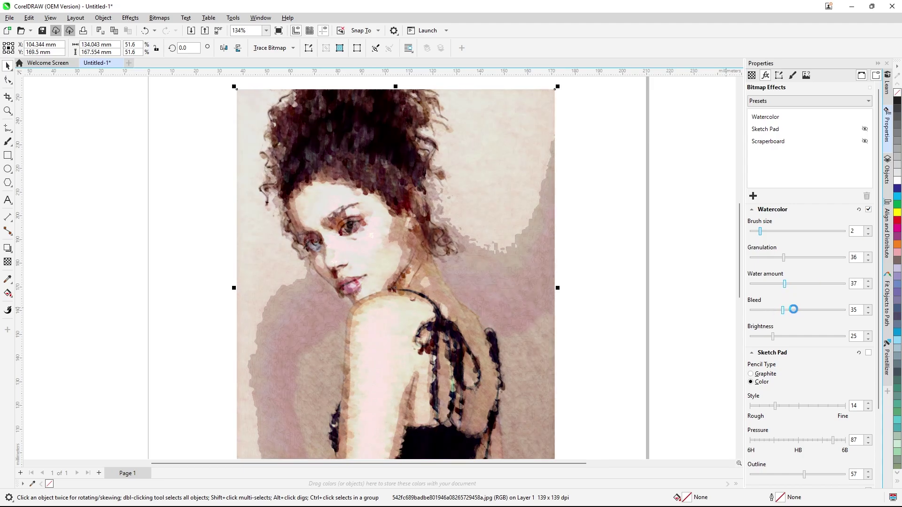
Set the Watercolor bleed to 68 and the brightness to 41, and turn the effect off
click(794, 310)
click(815, 309)
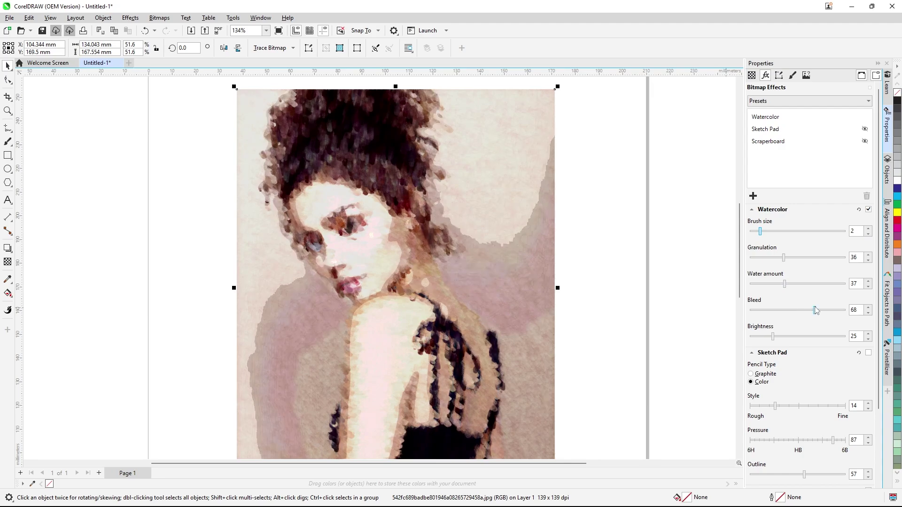
click(788, 336)
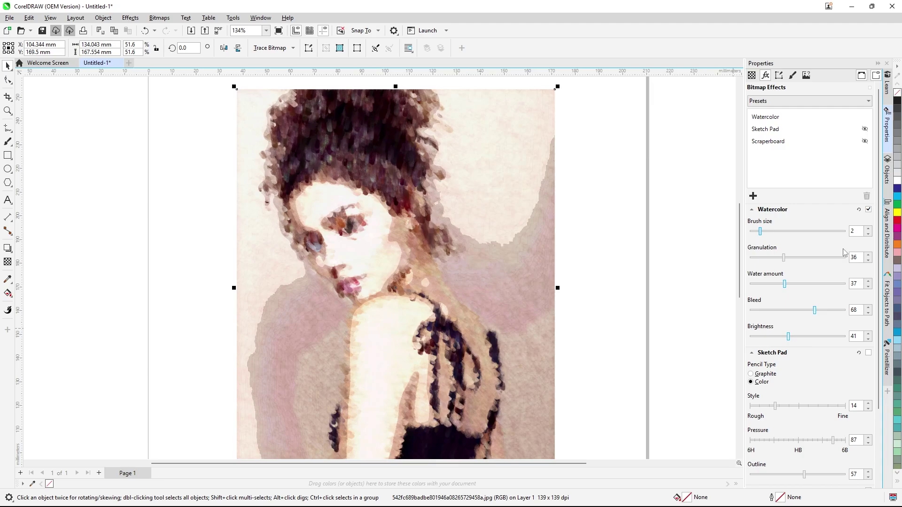
click(868, 210)
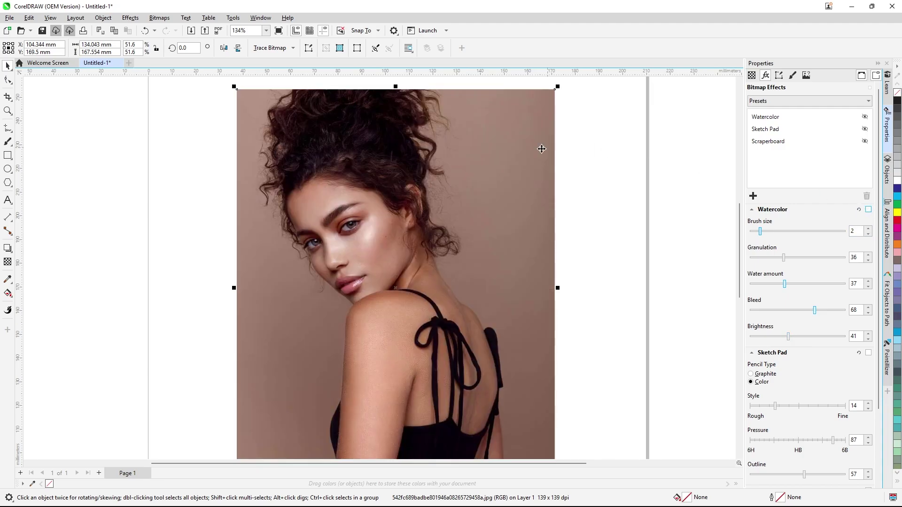
Delete the photo and import 255c74dece216a0328148cca8d3b6b97.jpg, placing it on the page at about 128 × 160 mm
scroll(493, 161, down, 4)
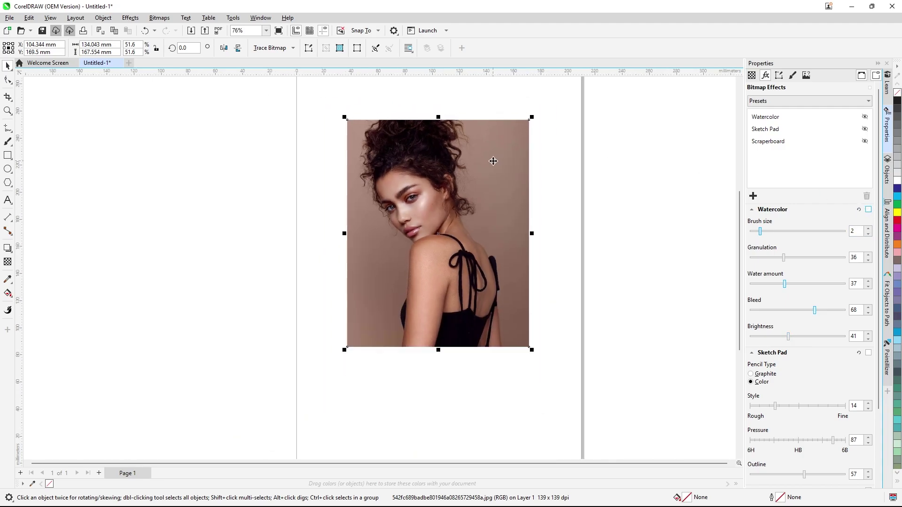
key(Delete)
right_click(444, 179)
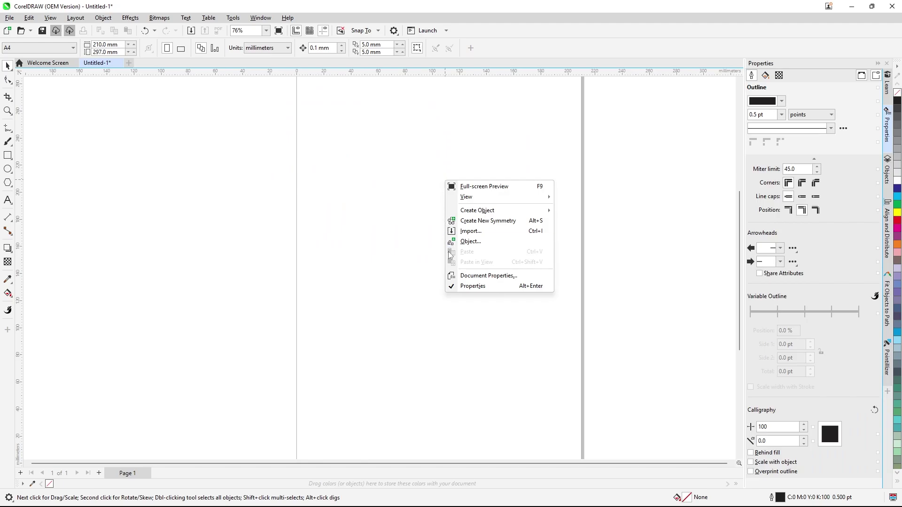
click(485, 230)
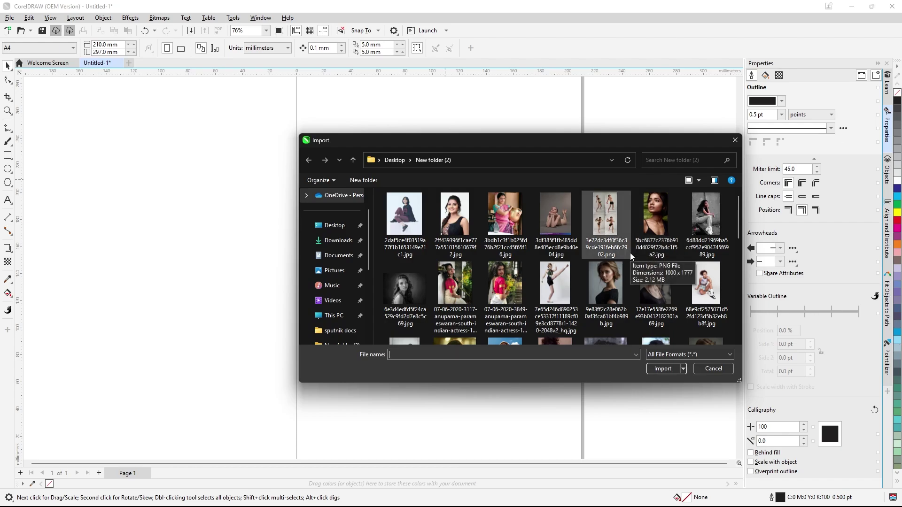
scroll(630, 253, down, 1)
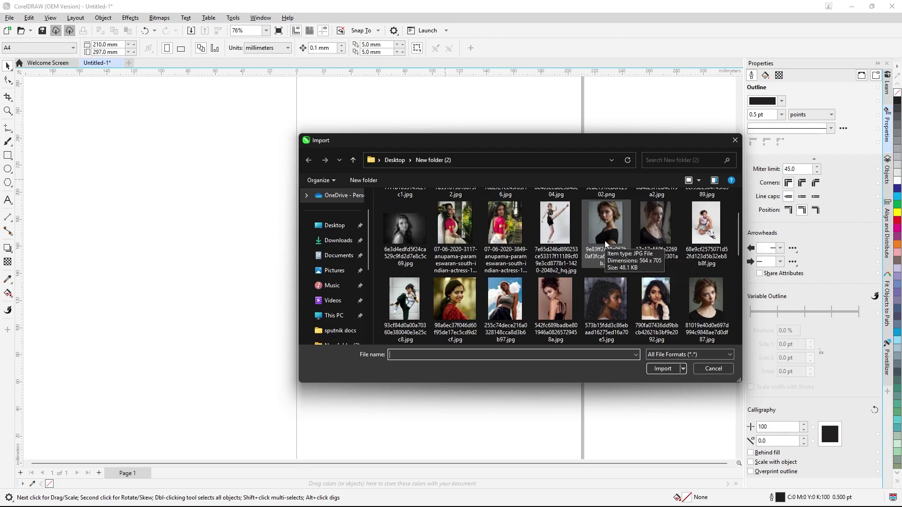
click(505, 294)
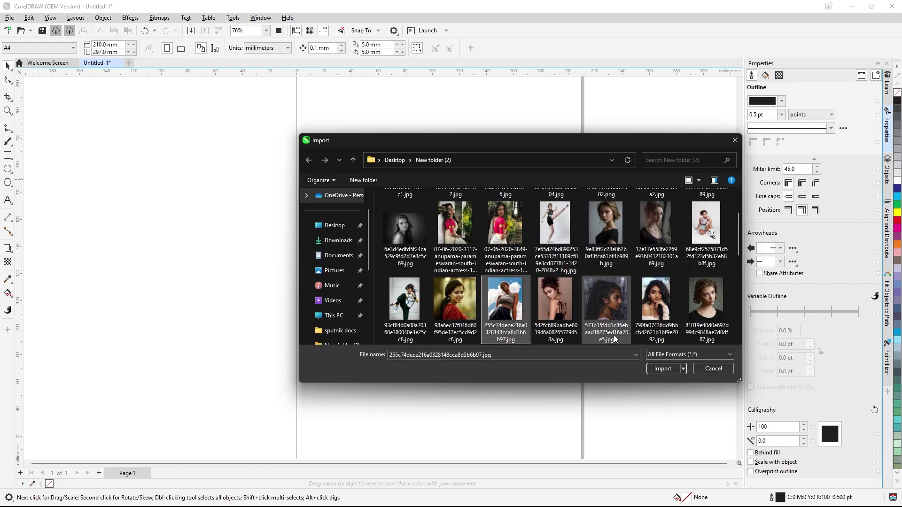
click(660, 368)
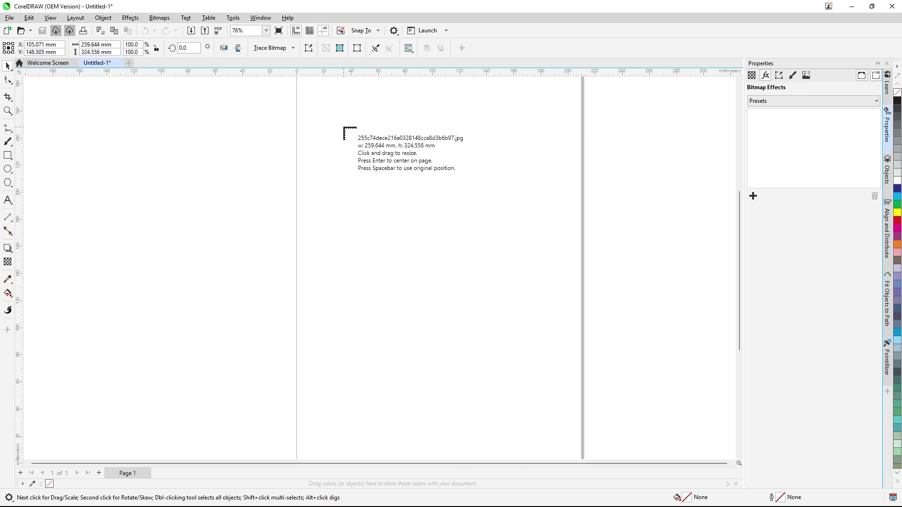
drag(342, 127, 519, 400)
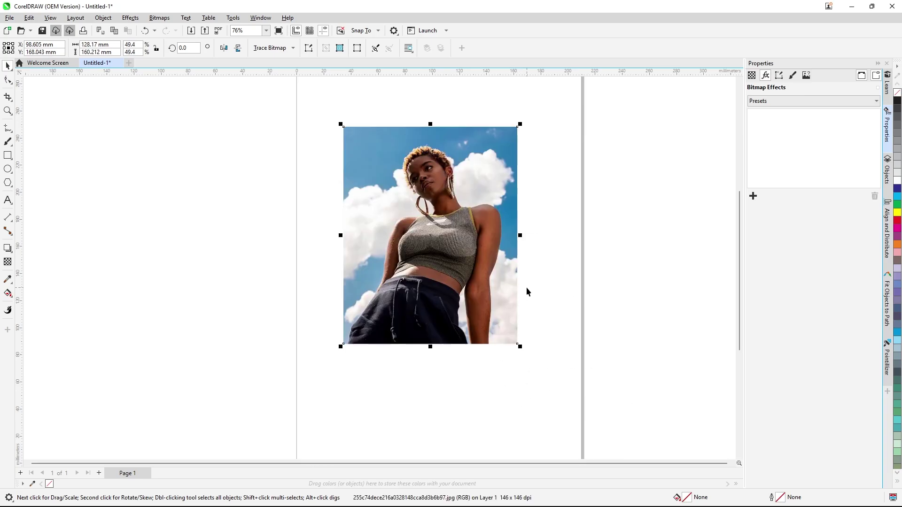
Add the Water Marker art stroke effect to the imported photo
scroll(452, 115, up, 2)
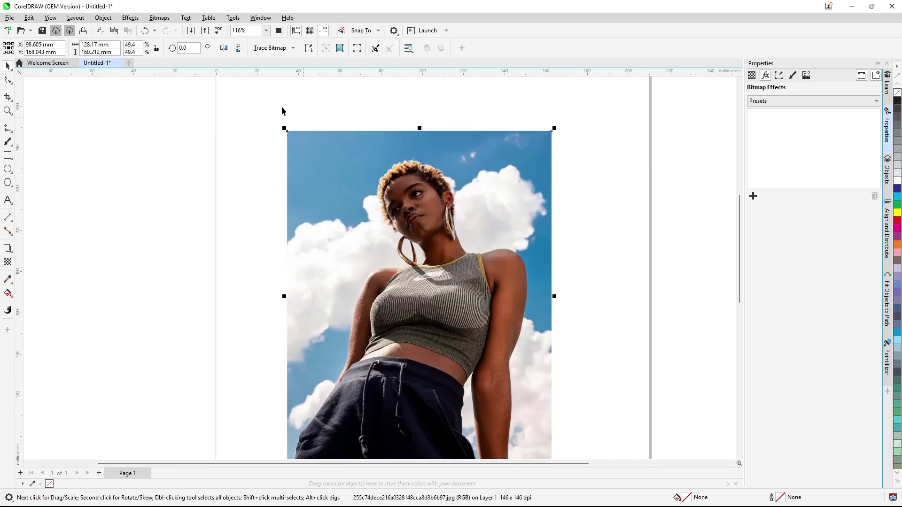
click(133, 18)
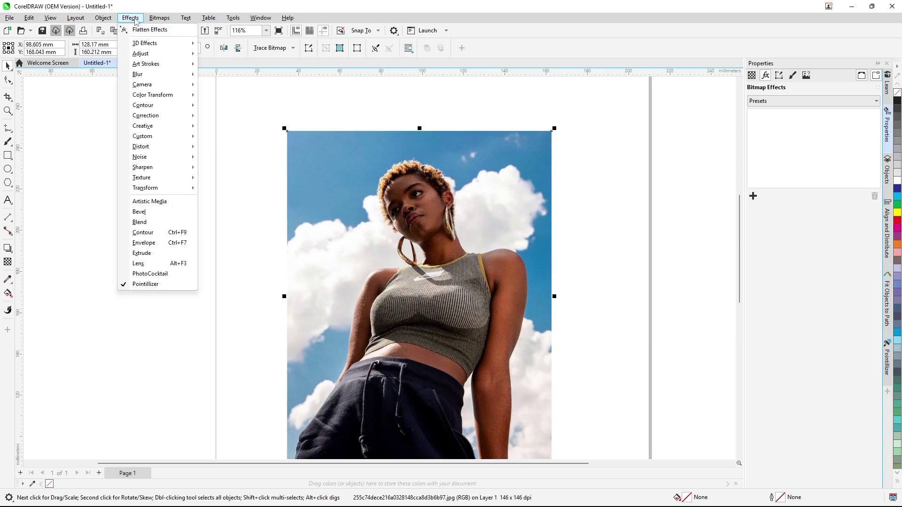
mouse_move(175, 74)
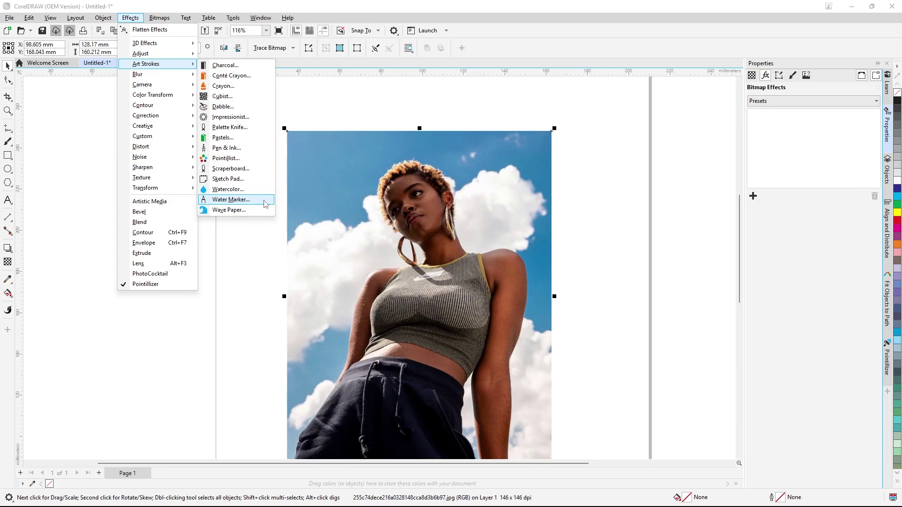
click(231, 199)
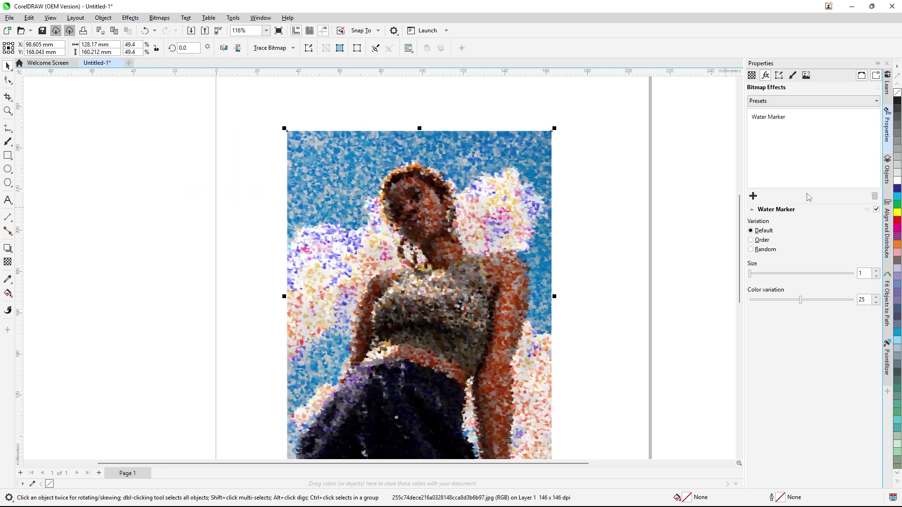
Try the Order and Random variations of the Water Marker effect, and turn the effect off
click(751, 240)
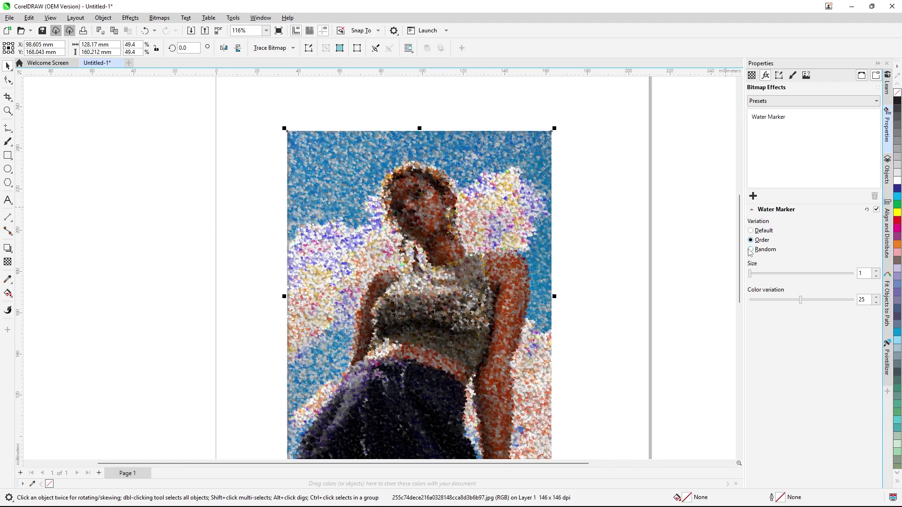
click(751, 250)
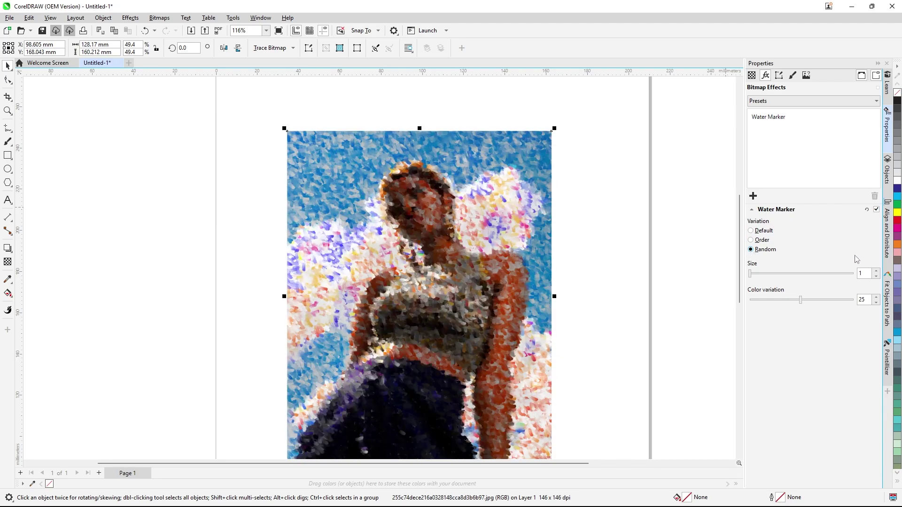
click(876, 210)
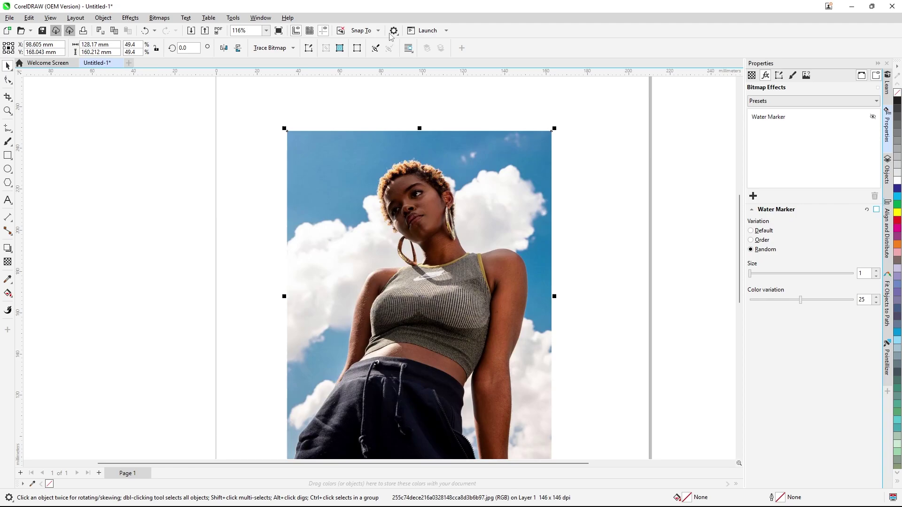
Add the Wave Paper art stroke effect to the photo
click(130, 18)
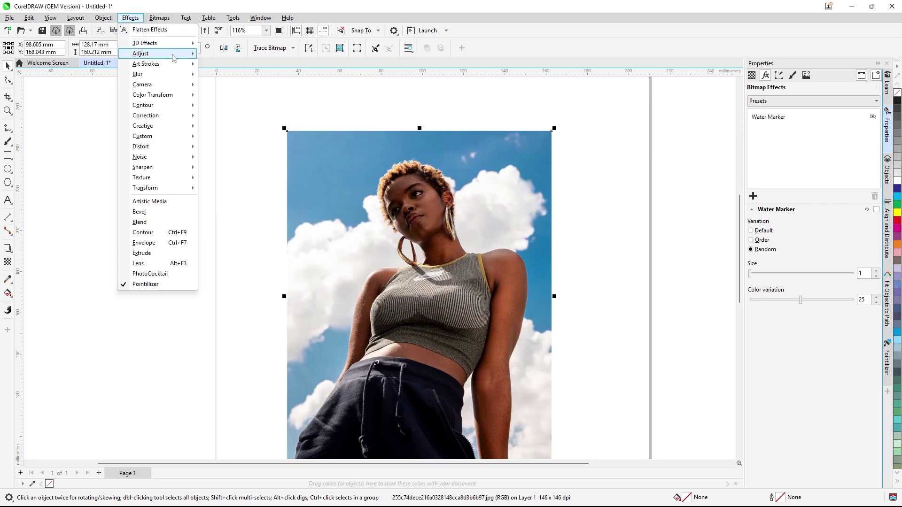
mouse_move(169, 64)
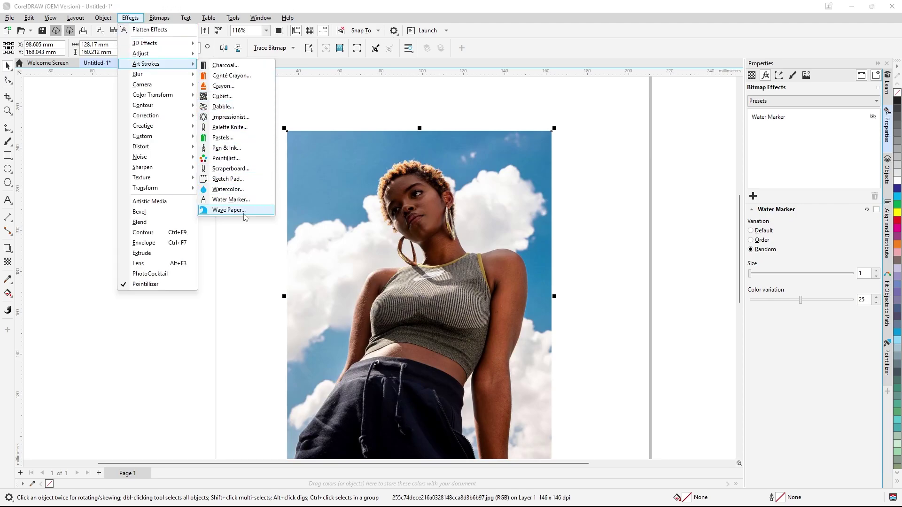
click(229, 210)
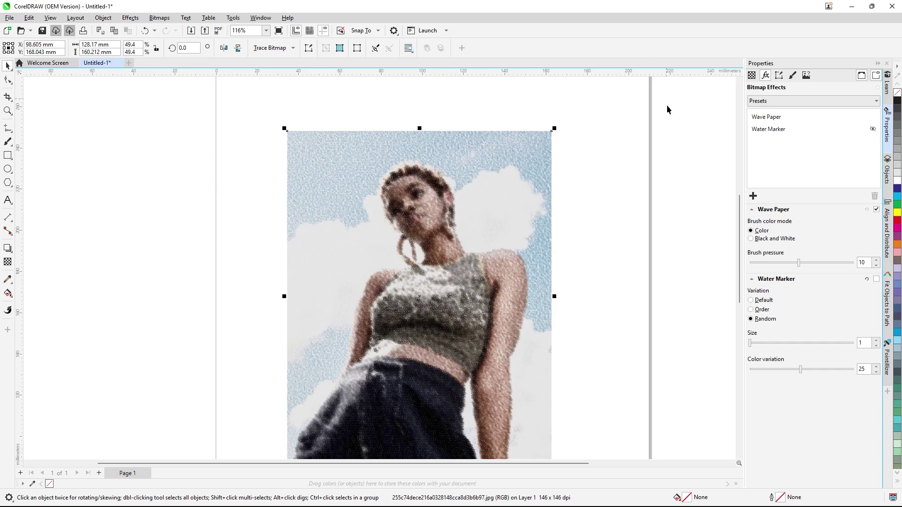
Try the Wave Paper black and white brush mode, return to color, and set the brush pressure to 14
click(750, 239)
click(751, 231)
click(806, 264)
drag(808, 264, 822, 266)
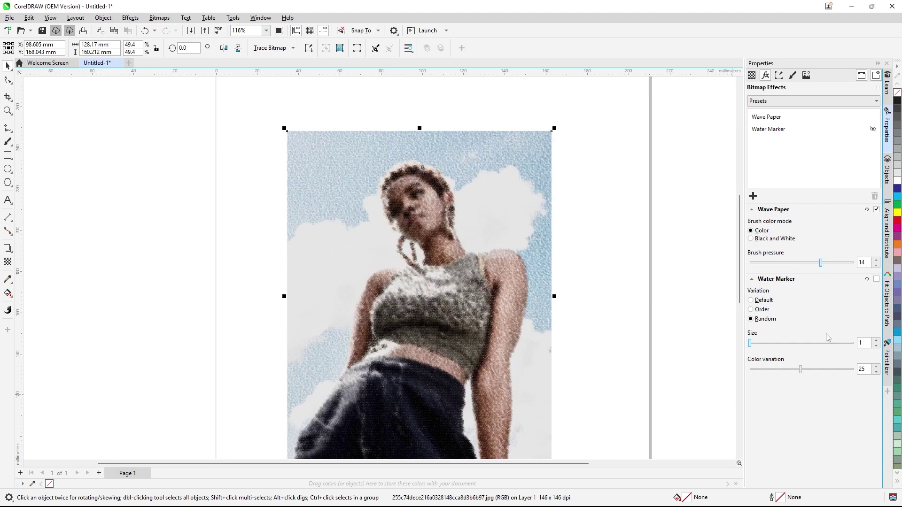
Set the Water Marker variation to Default after trying Order, and turn off both Water Marker and Wave Paper
click(751, 310)
click(750, 300)
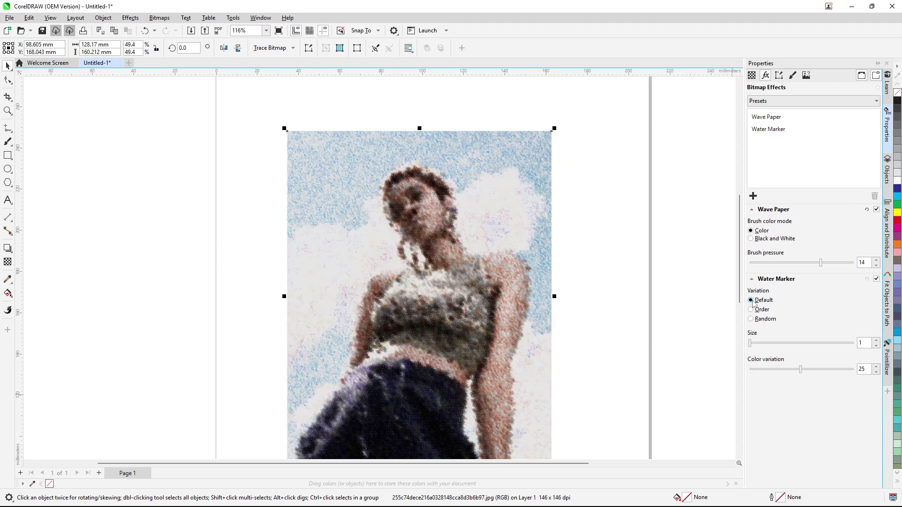
click(876, 280)
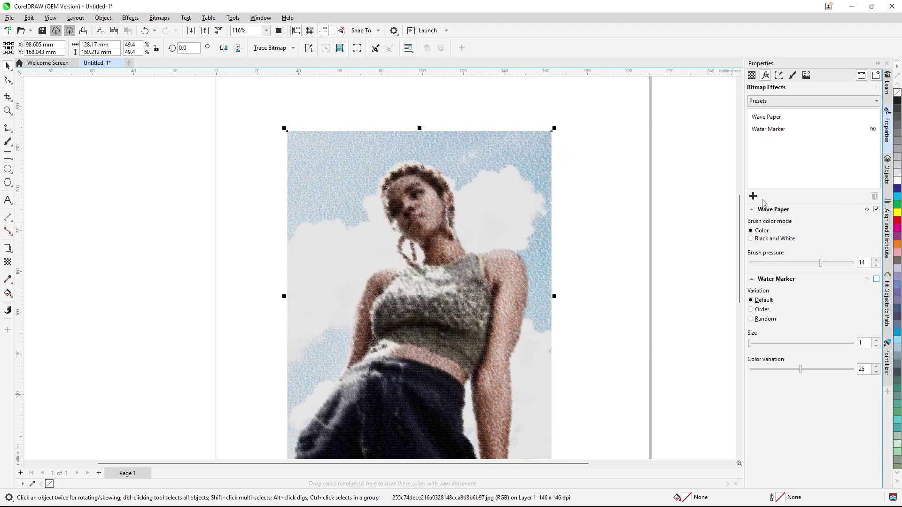
click(877, 210)
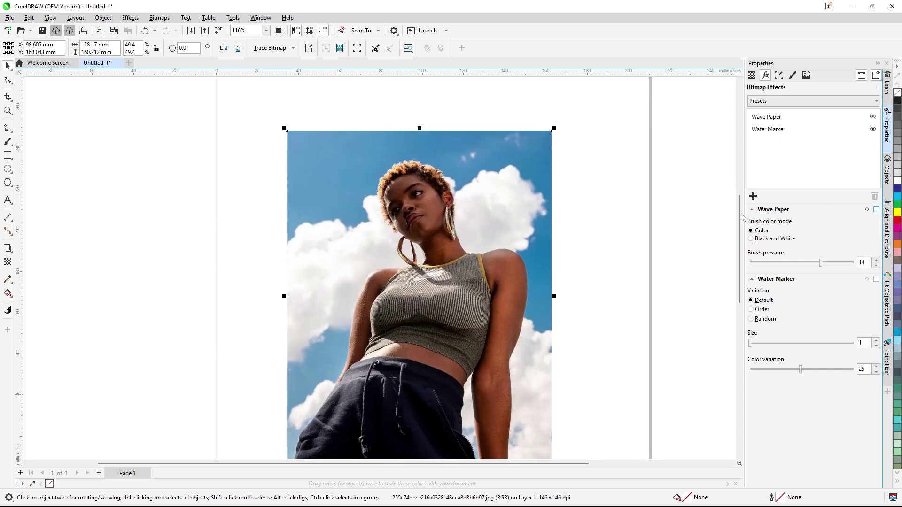
Delete the photo and import 573b15fdd3c86ebaad16275ed16a70e5.jpg, placing it on the page at about 123 × 123 mm
scroll(484, 223, down, 2)
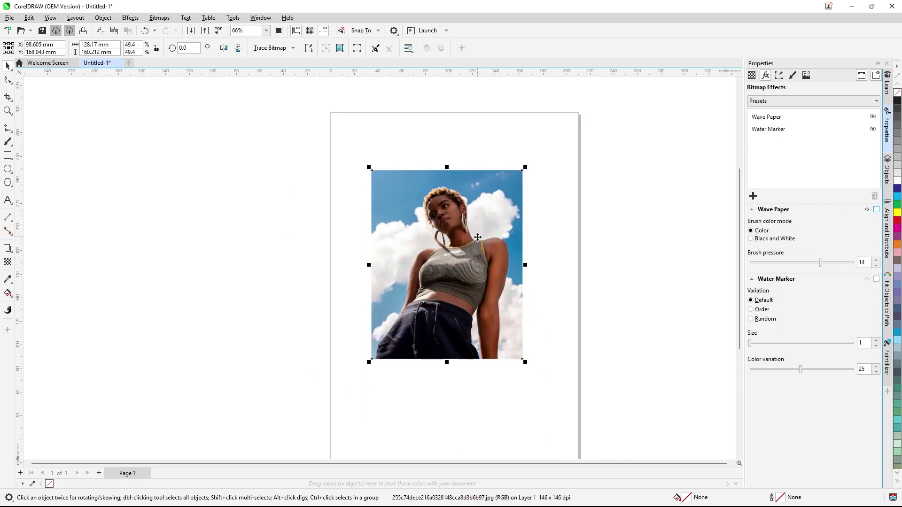
key(Delete)
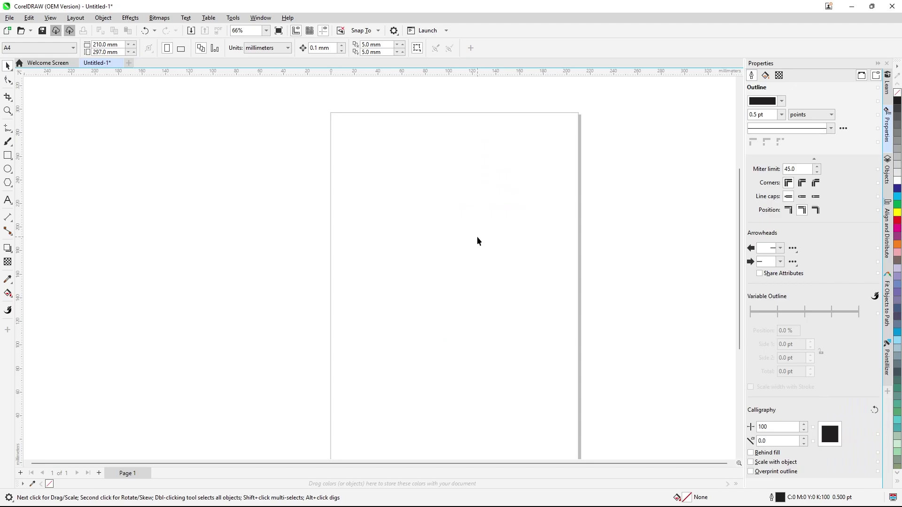
right_click(462, 228)
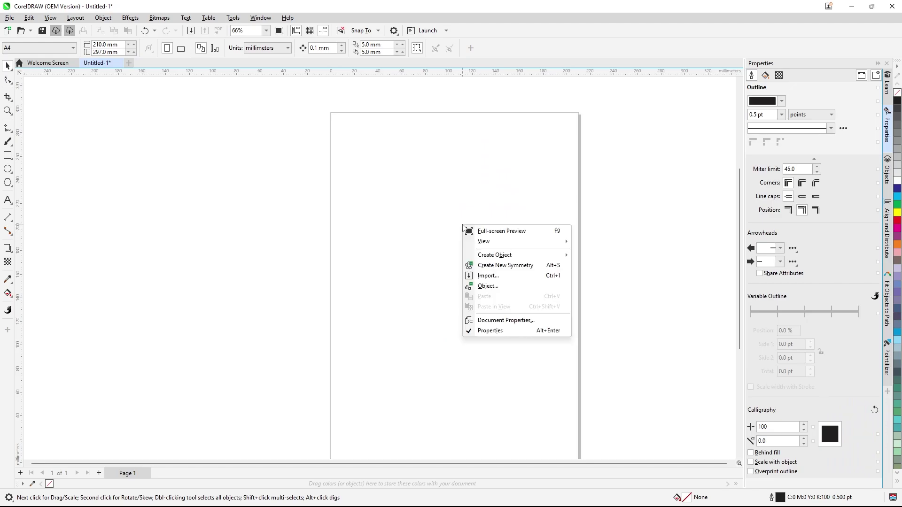
click(479, 274)
scroll(479, 274, down, 1)
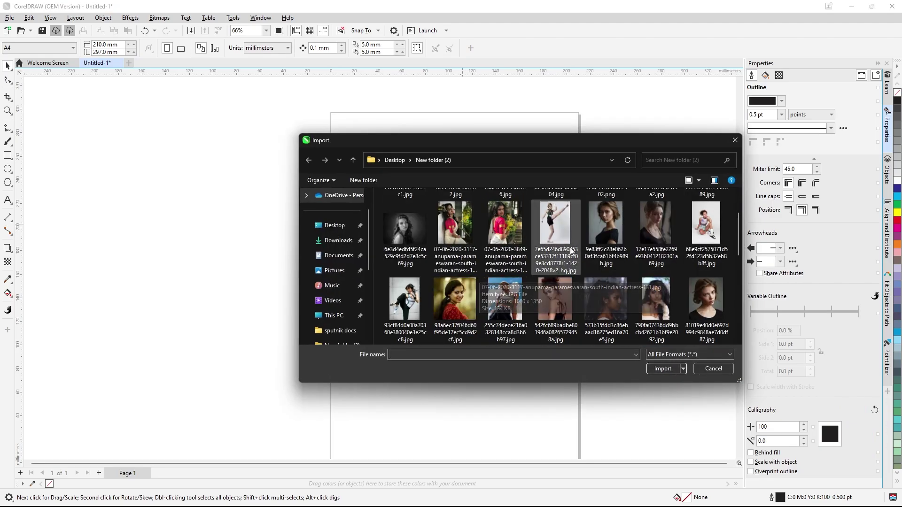
click(610, 304)
click(663, 368)
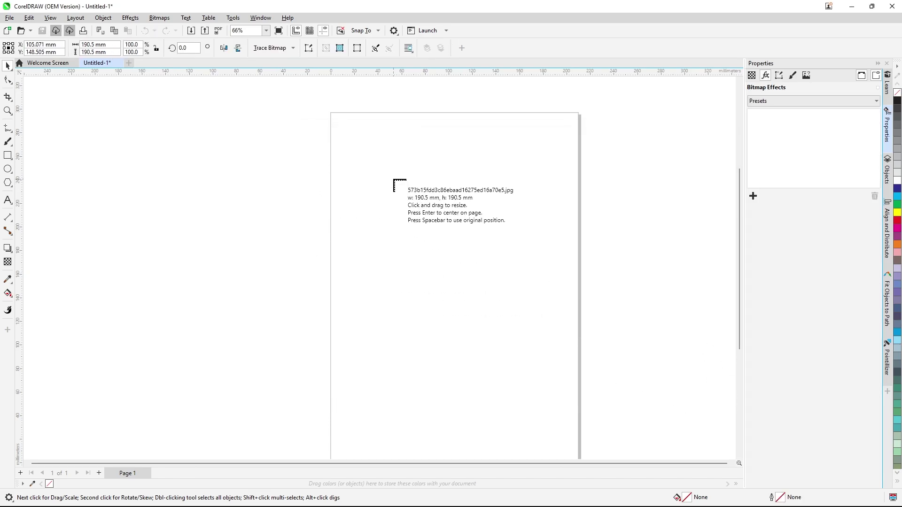
drag(383, 172, 525, 461)
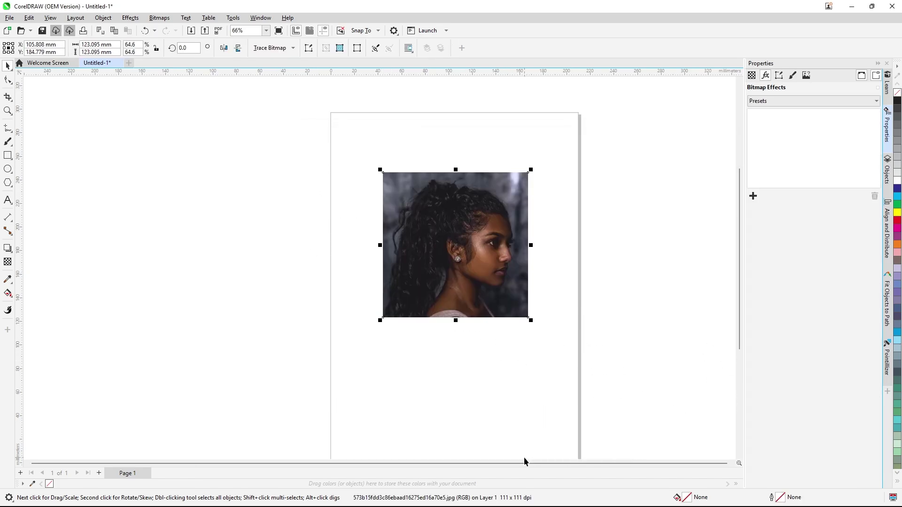
Try the Dark Midtones, High Contrast and Low Contrast bitmap effect presets on the photo, ending with Two Tone
scroll(567, 227, up, 1)
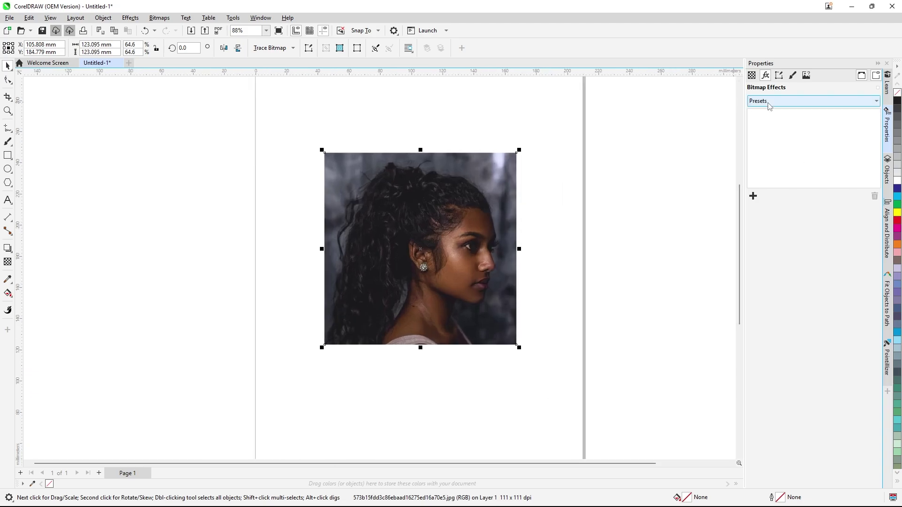
click(875, 102)
scroll(817, 241, down, 5)
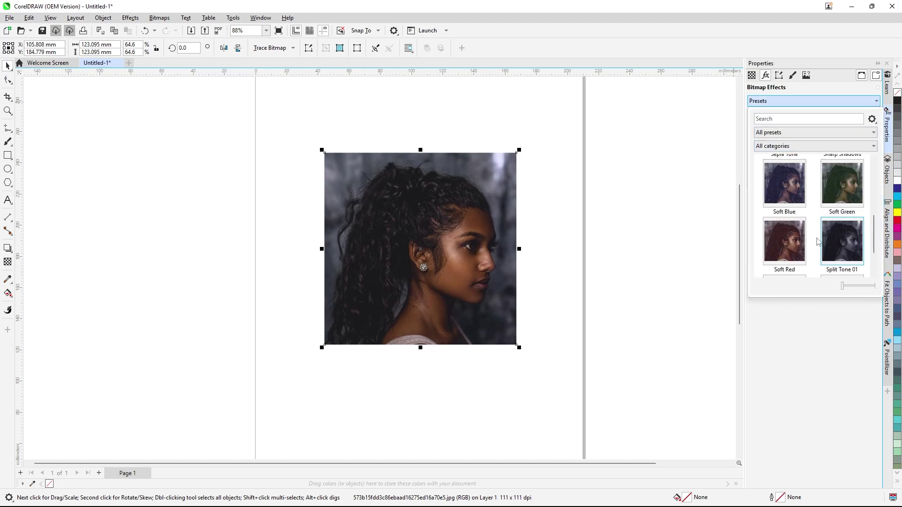
scroll(817, 247, up, 5)
click(856, 193)
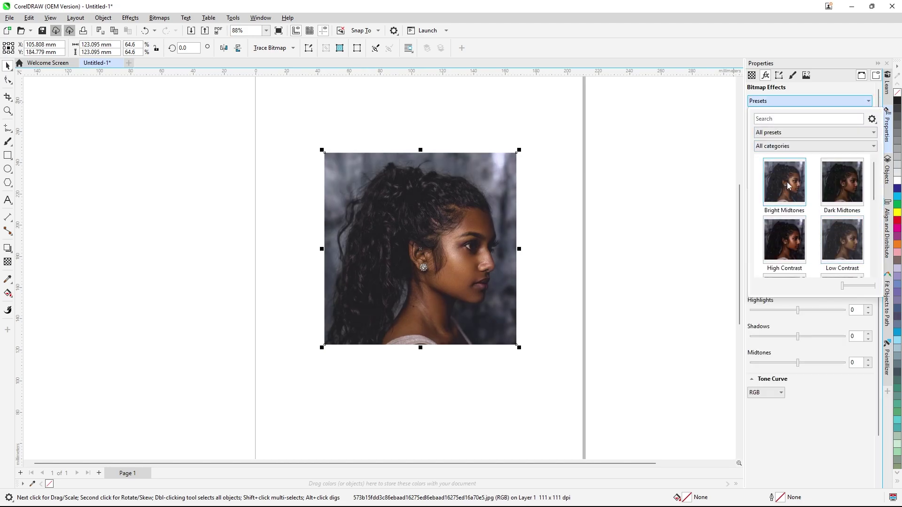
click(802, 247)
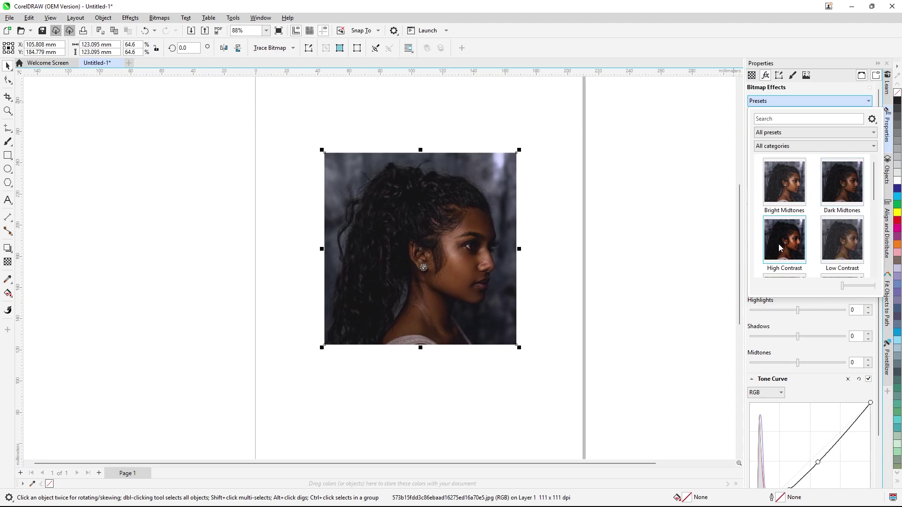
click(860, 250)
scroll(819, 259, down, 5)
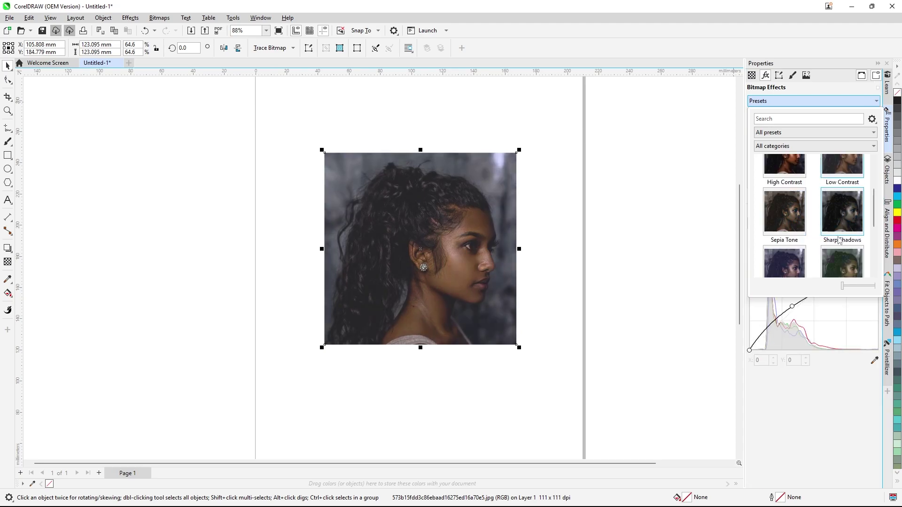
click(833, 254)
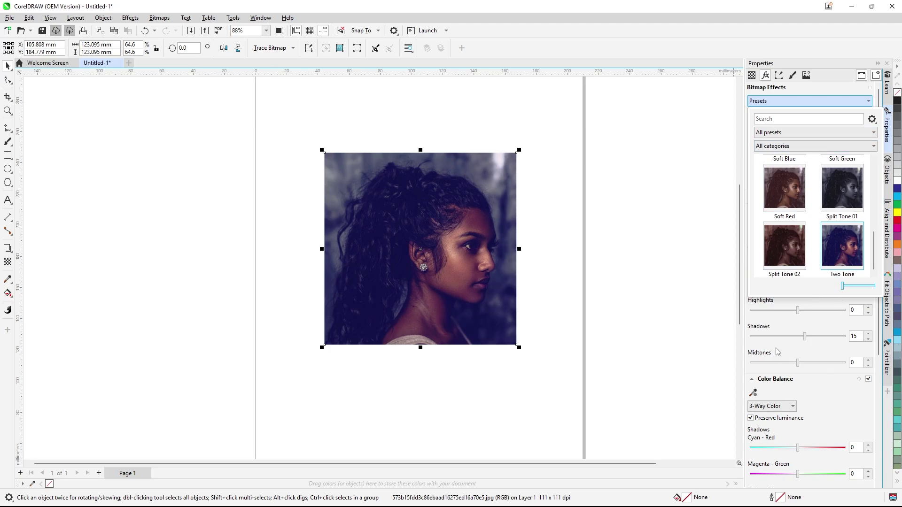
Set the Light effect's highlights to 16 and midtones to 47
click(799, 318)
mouse_move(799, 314)
mouse_down()
mouse_move(817, 312)
mouse_move(805, 313)
mouse_up()
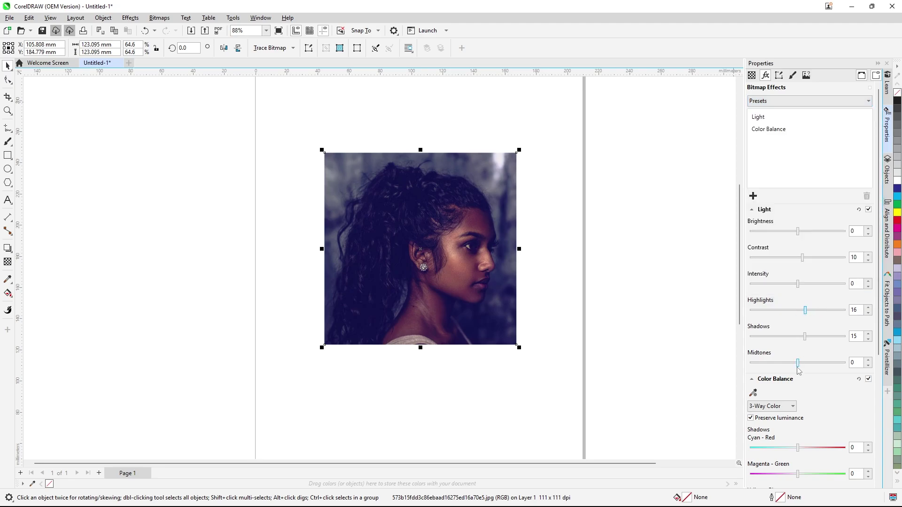
drag(797, 363, 821, 365)
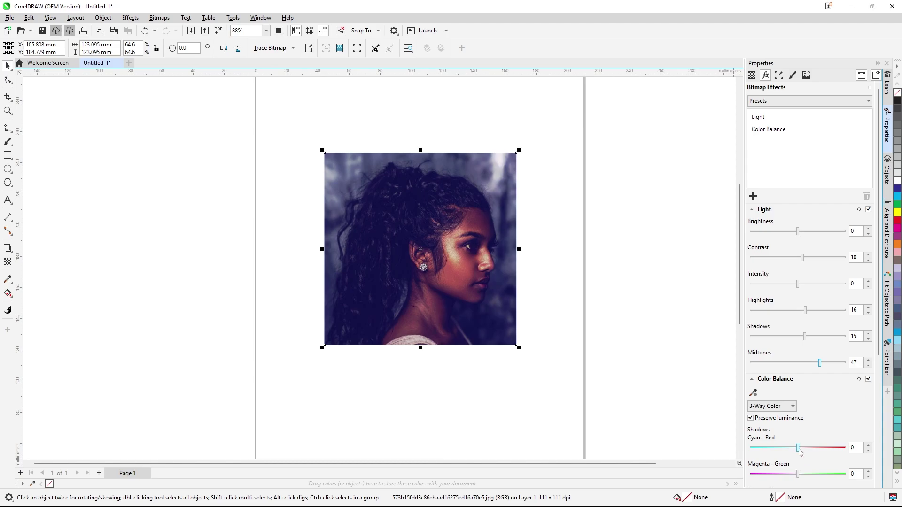
Set the Color Balance shadows to 17 for Cyan - Red, 19 for Magenta - Green and 4 for Yellow - Blue, and deselect the photo
drag(800, 452, 807, 474)
scroll(839, 401, down, 3)
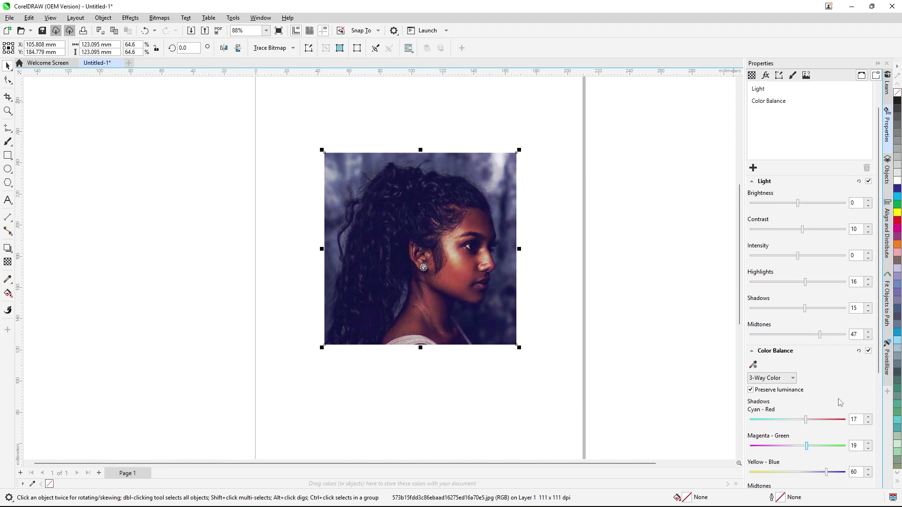
mouse_move(812, 431)
mouse_down()
mouse_move(827, 430)
mouse_move(801, 435)
mouse_up()
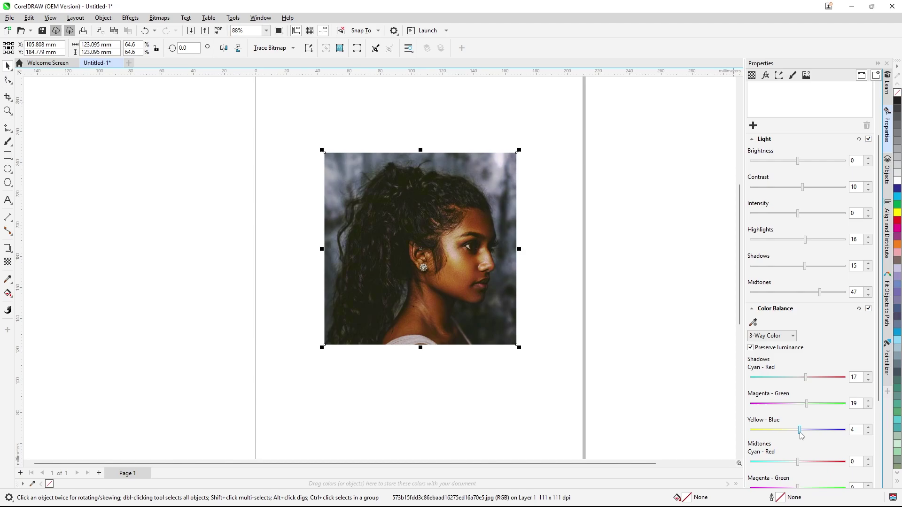
scroll(801, 435, down, 1)
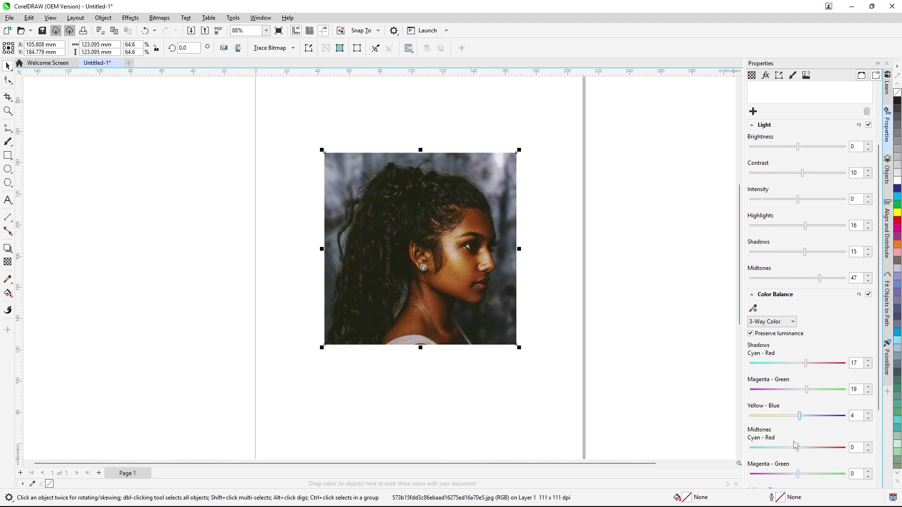
click(602, 174)
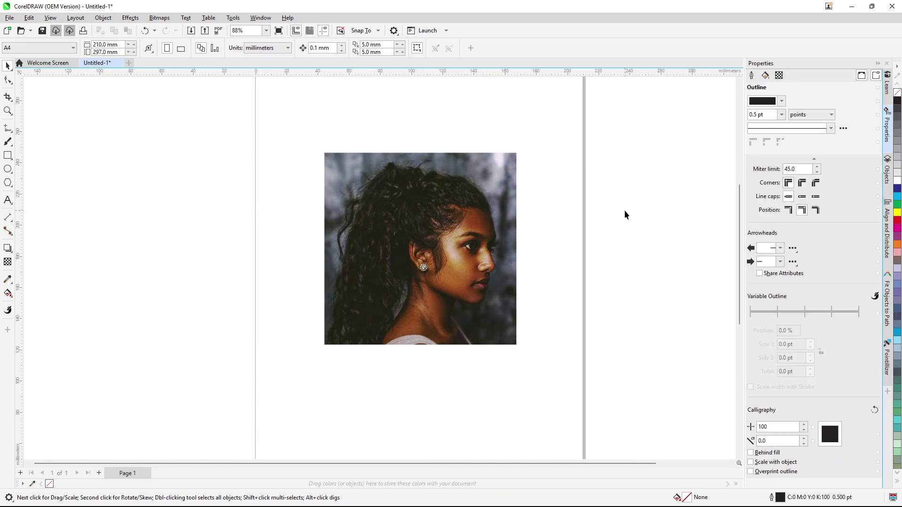
scroll(624, 215, up, 2)
scroll(658, 244, down, 3)
scroll(570, 285, up, 1)
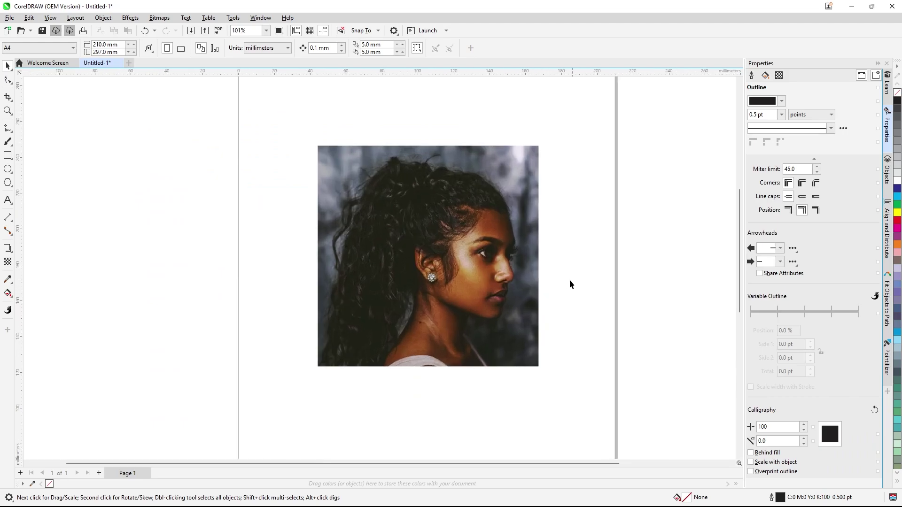
click(130, 18)
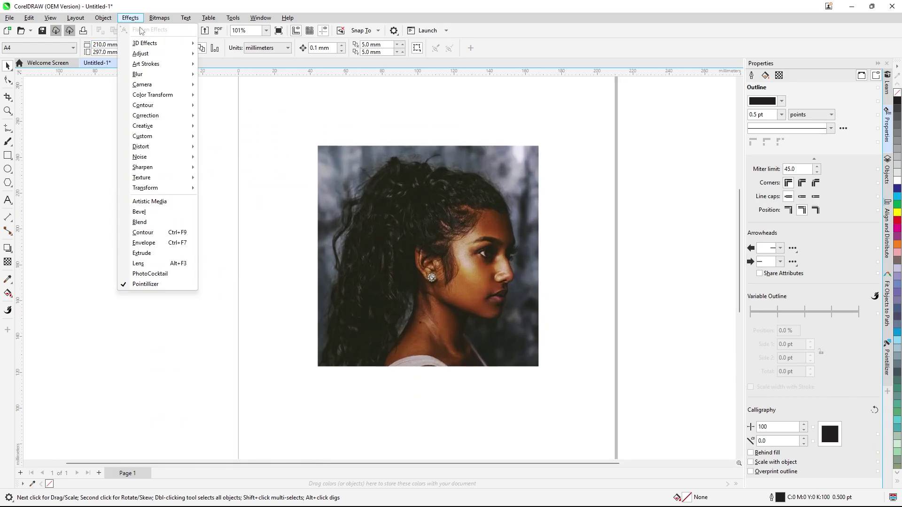
click(543, 336)
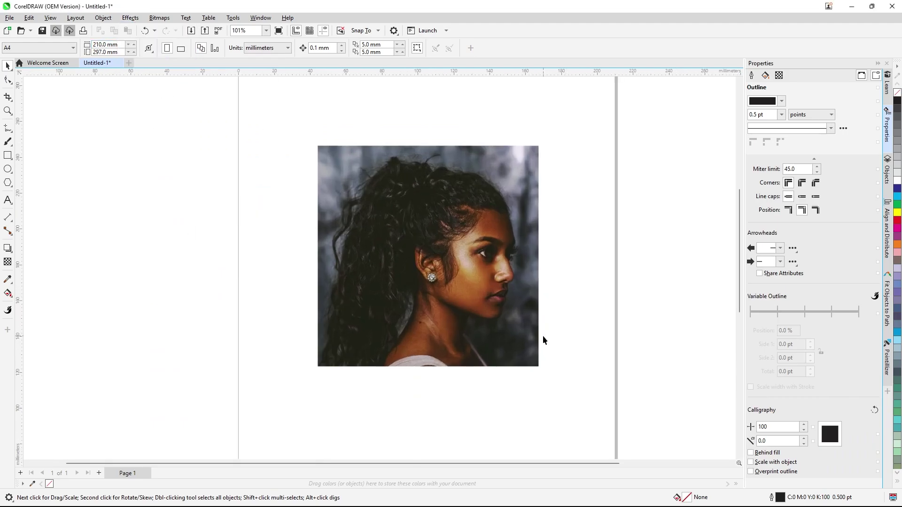
Apply the Tune Blur effect to the selected photo with a step of 46, and switch off its Tune Blur and Light effects
click(483, 313)
click(131, 19)
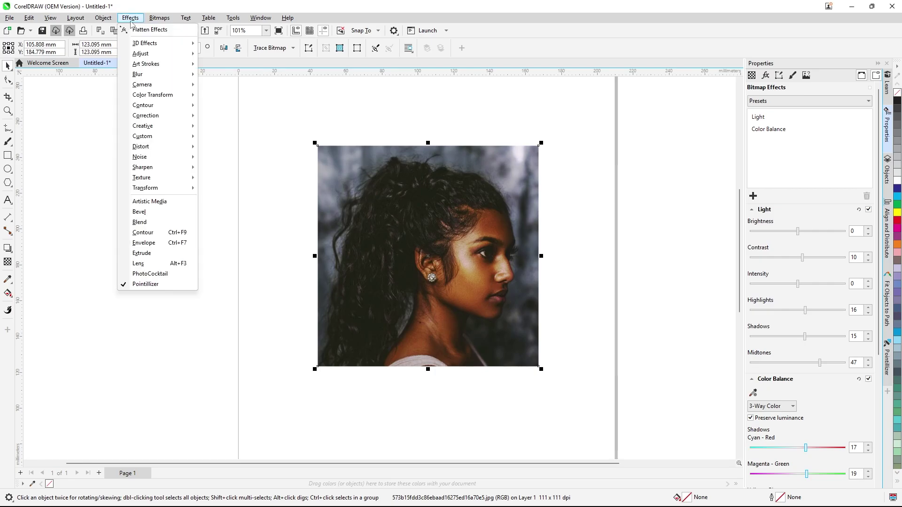
mouse_move(176, 69)
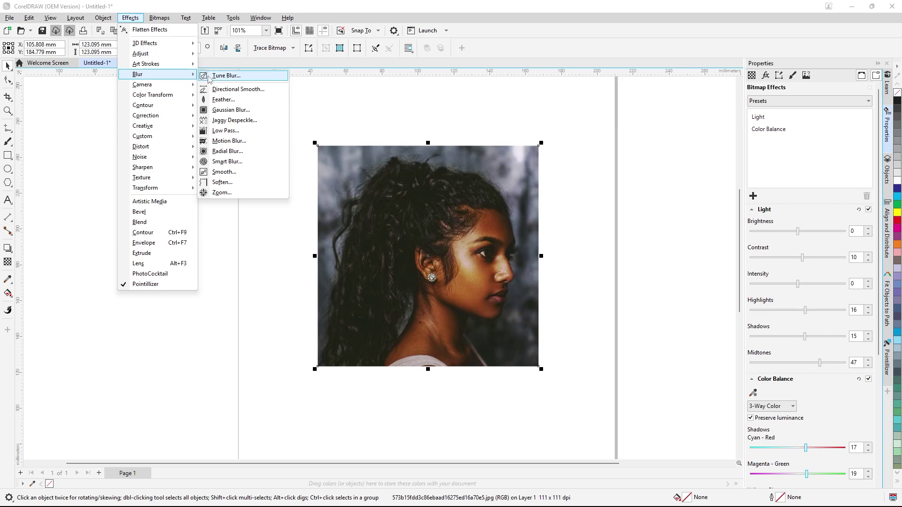
click(229, 79)
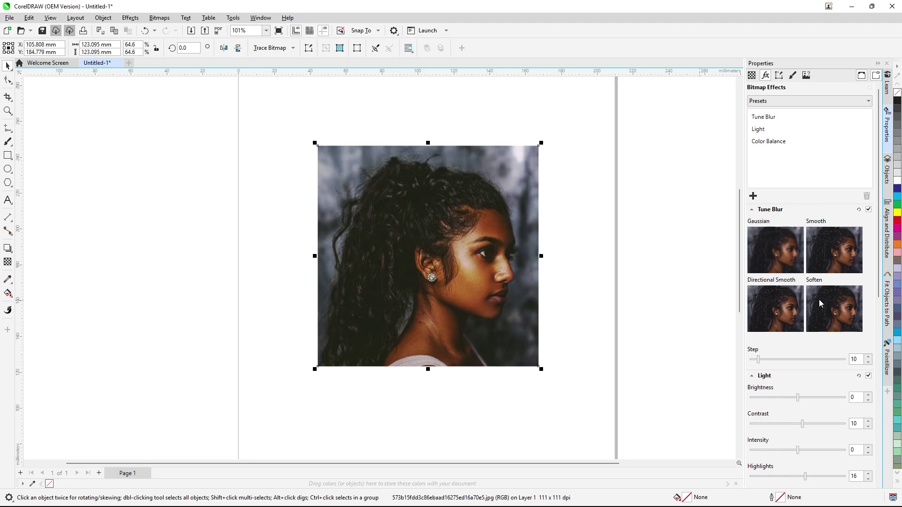
scroll(819, 299, down, 1)
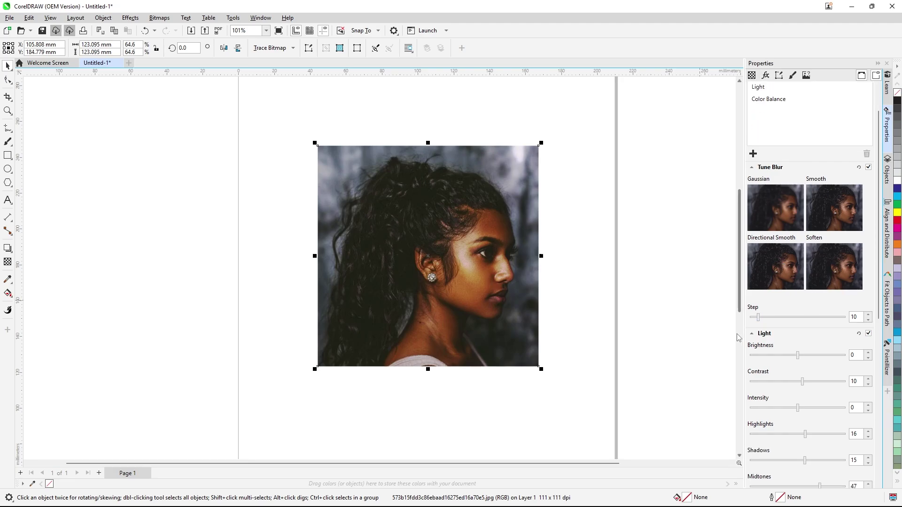
drag(758, 318, 794, 319)
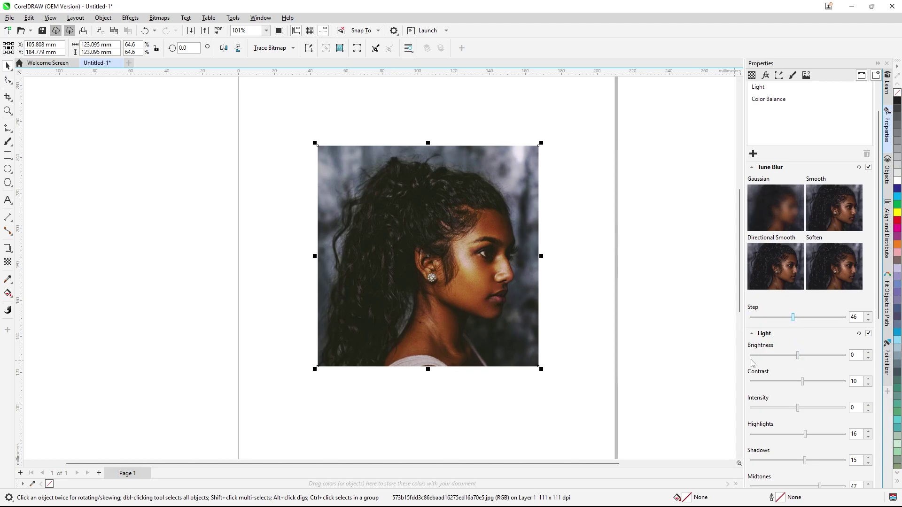
click(868, 333)
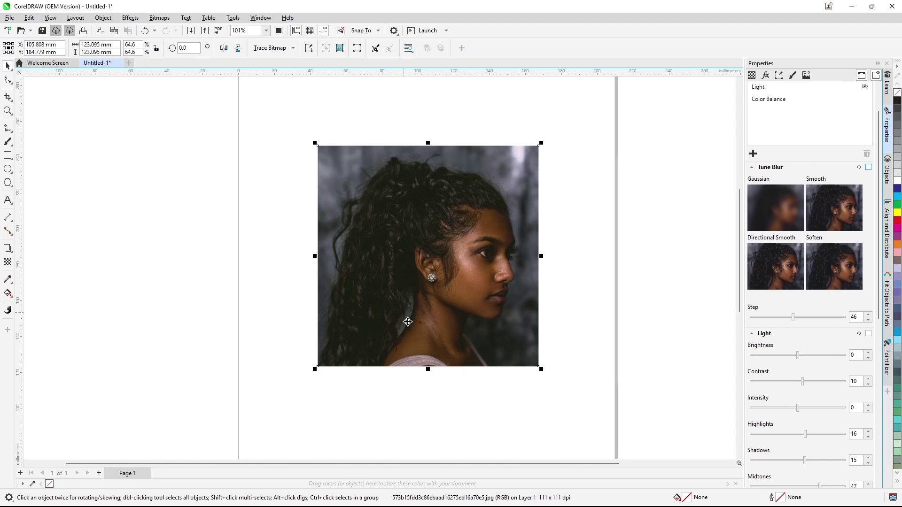
Delete the photo and import 790fa07436dd9bbcb42621b3bf9e2092.jpg, placing it on the page at about 109 × 164 mm
key(Delete)
right_click(379, 241)
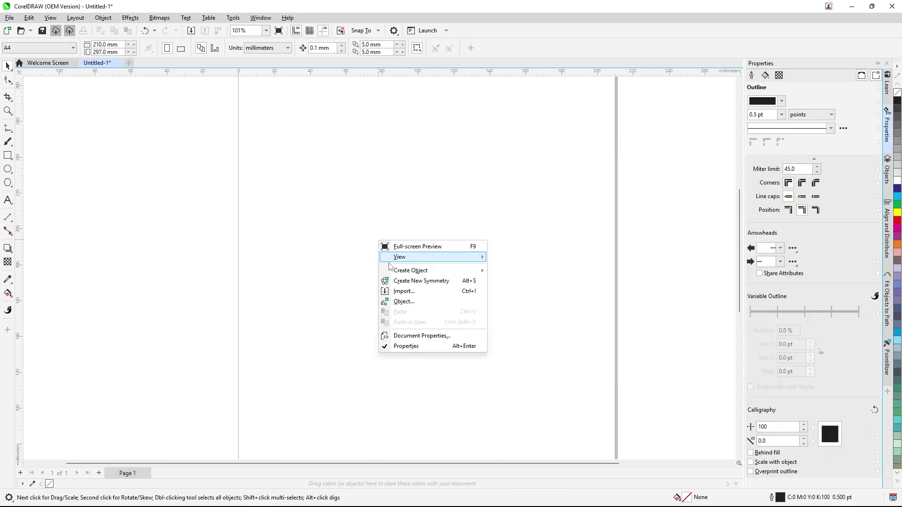
click(405, 297)
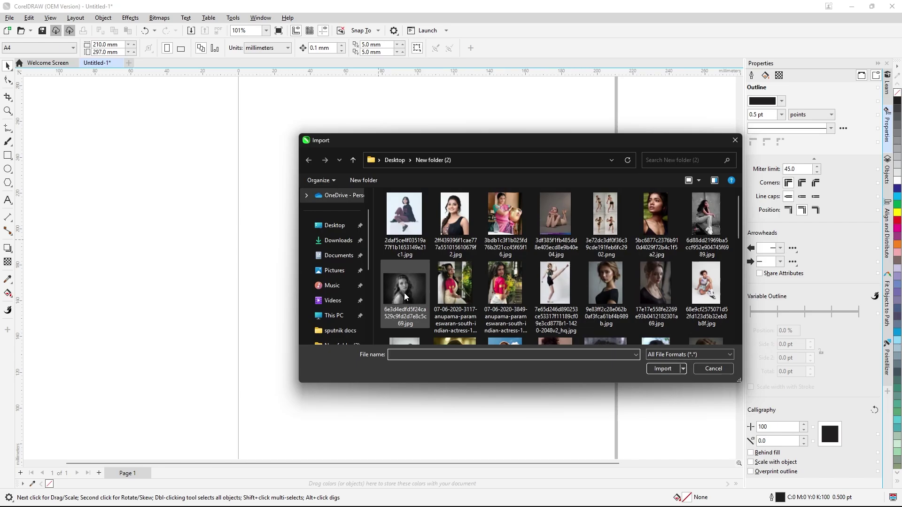
scroll(517, 282, down, 3)
click(657, 301)
click(653, 374)
scroll(367, 241, down, 2)
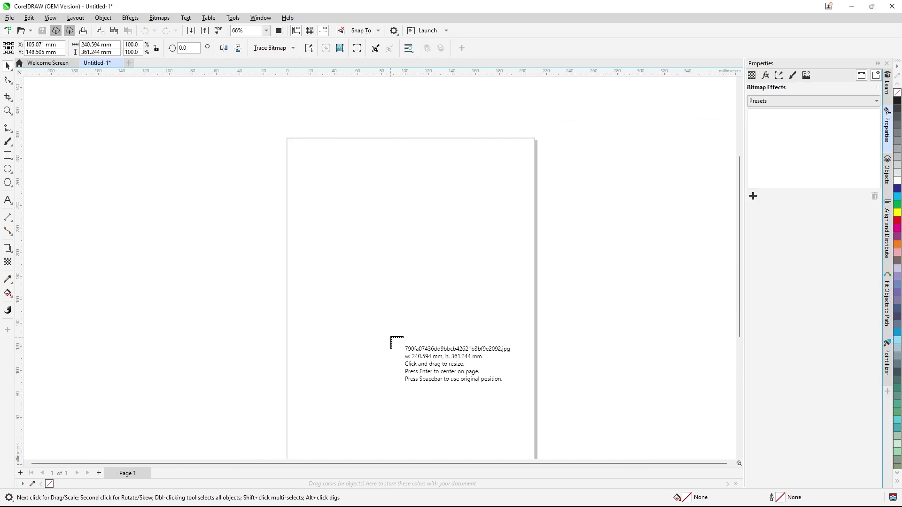
drag(336, 198, 501, 394)
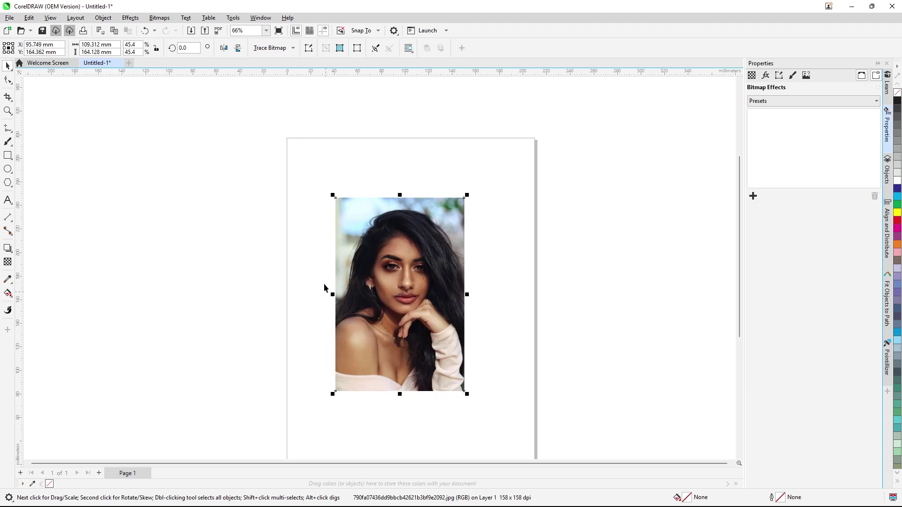
Apply the Directional Smooth blur to the new portrait at 94 percent, and switch the effect off to compare the face up close
scroll(311, 425, up, 1)
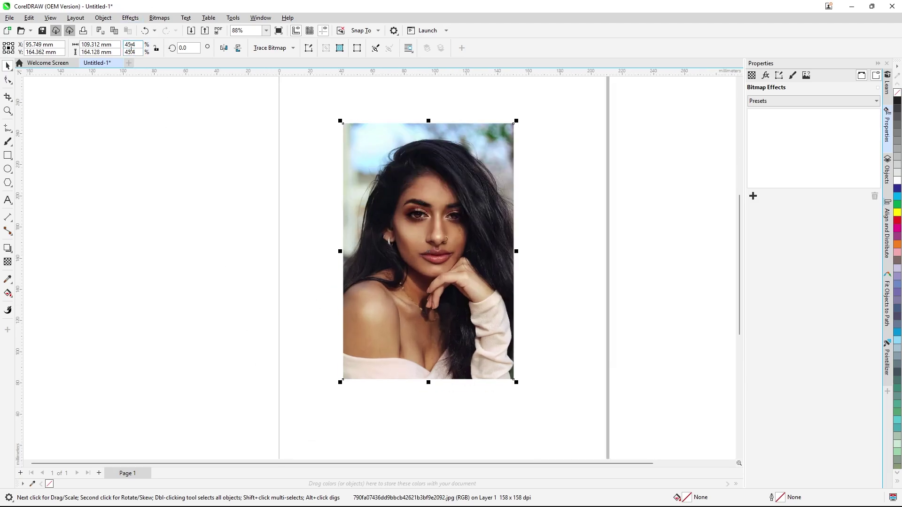
click(131, 17)
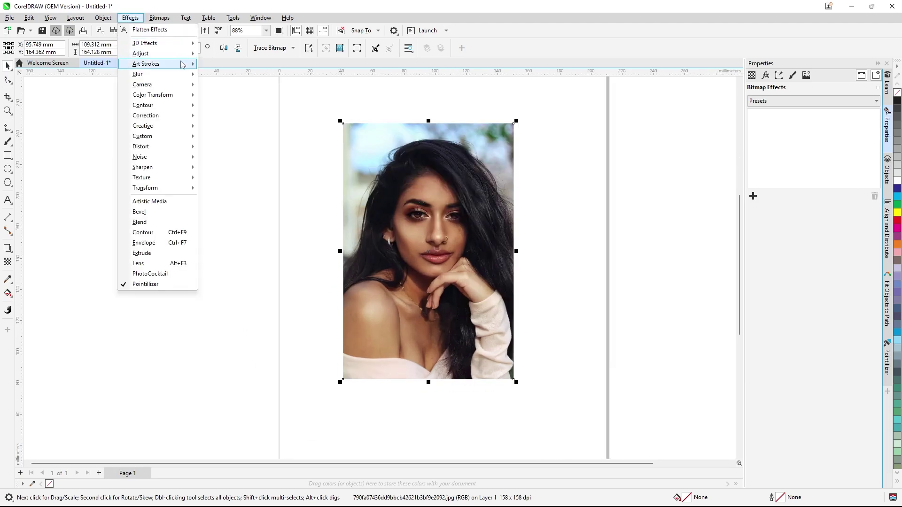
mouse_move(184, 74)
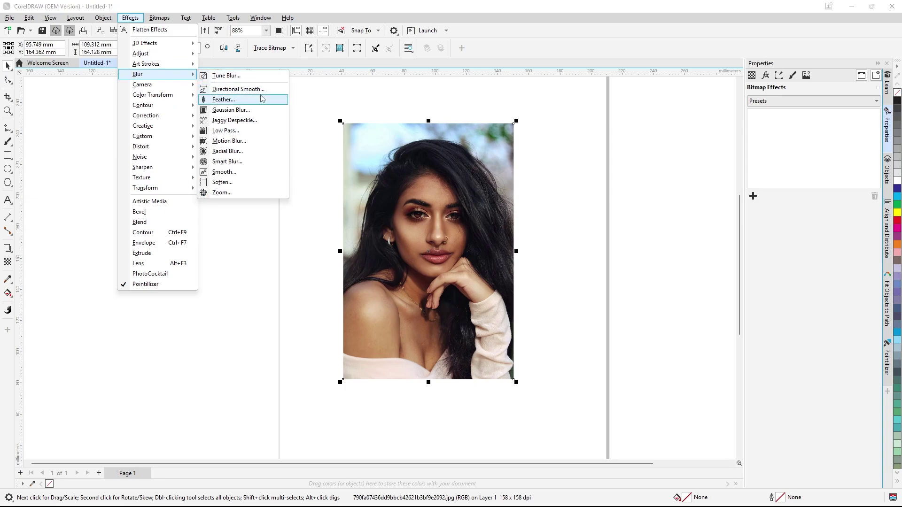
click(238, 89)
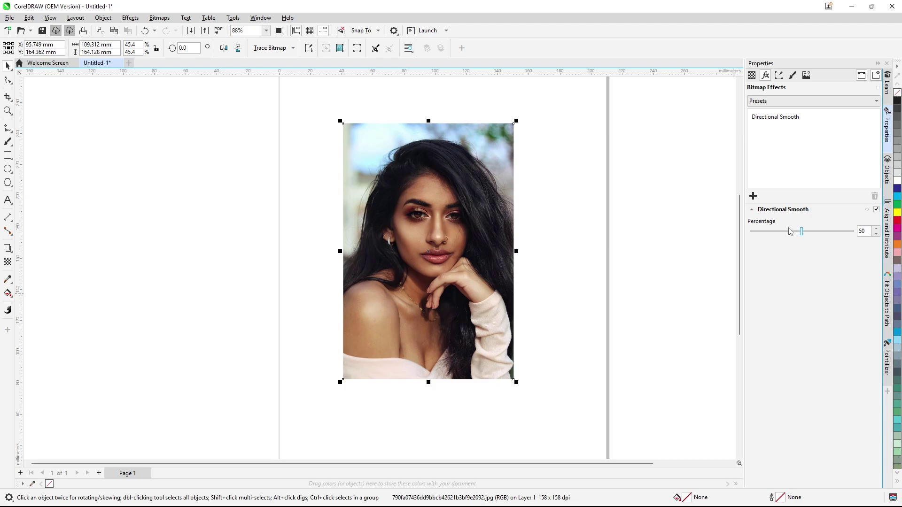
drag(803, 235, 841, 240)
scroll(370, 207, up, 4)
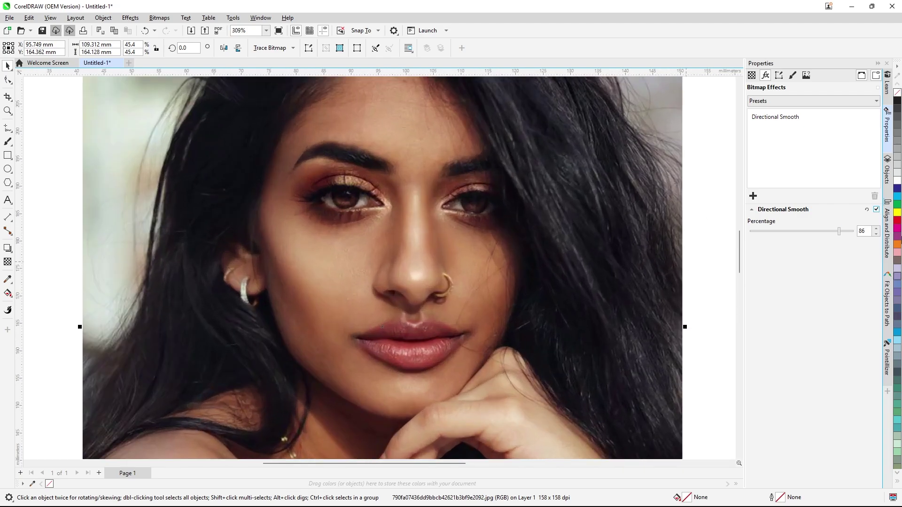
drag(839, 232, 837, 232)
click(876, 210)
scroll(429, 353, up, 2)
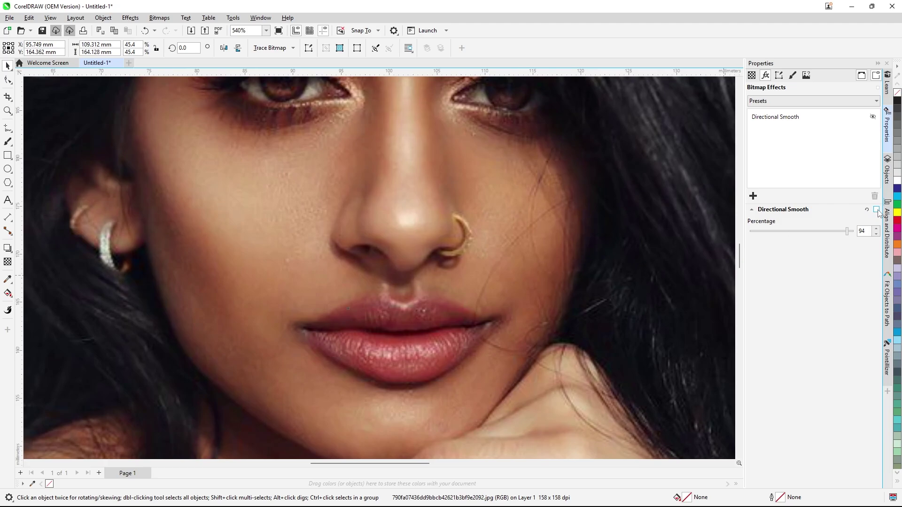
Add the Feather blur effect to the portrait with a width of 141
scroll(588, 257, down, 4)
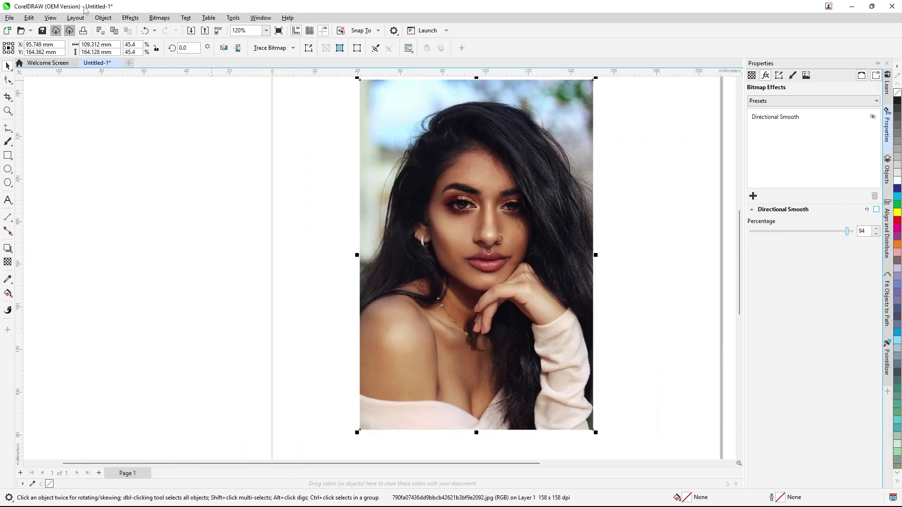
click(138, 17)
mouse_move(190, 78)
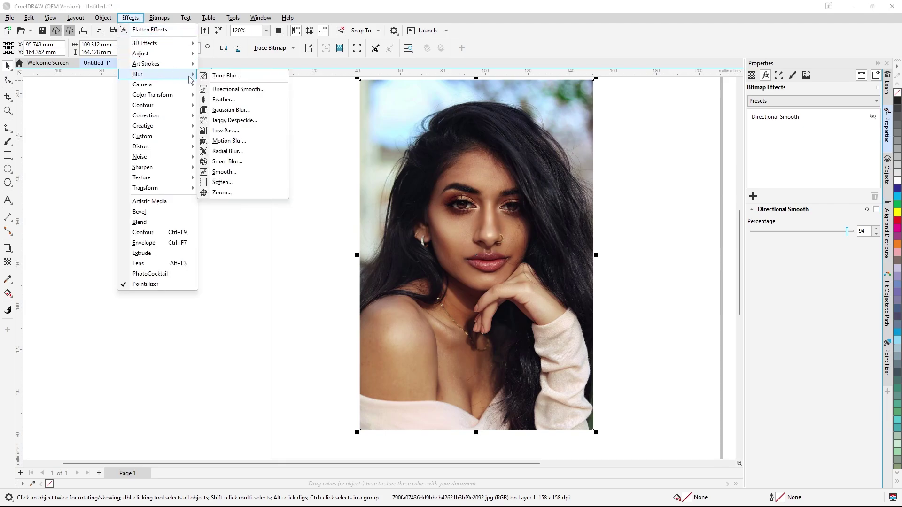
click(236, 100)
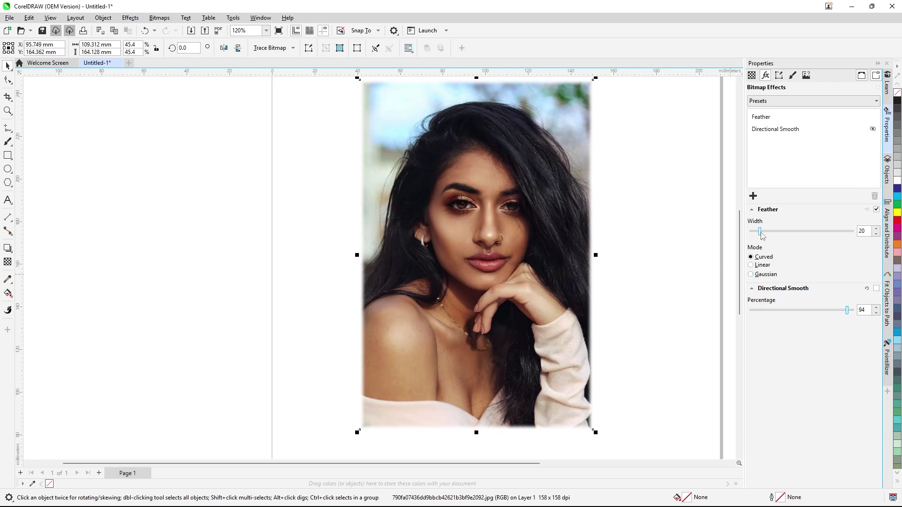
drag(760, 232, 790, 241)
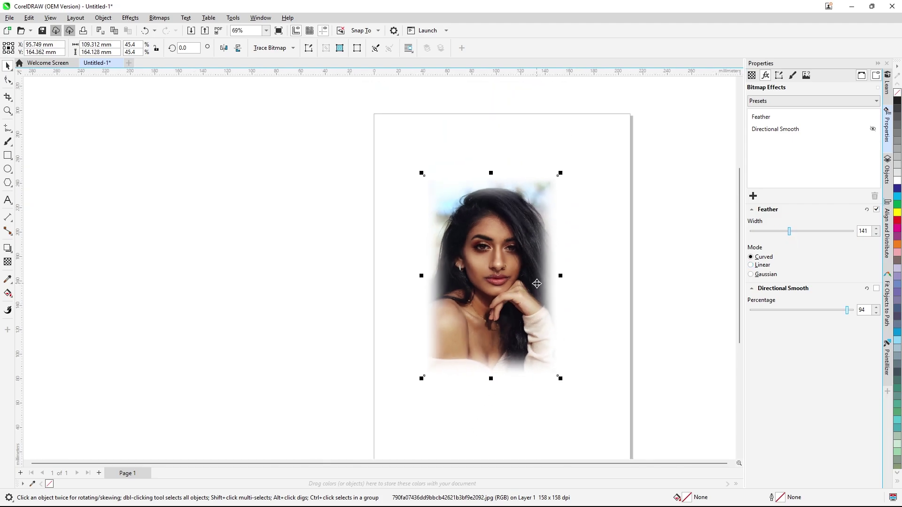
Try the Linear feather mode with a width of 61, and settle on Gaussian mode with a width of 82
click(751, 266)
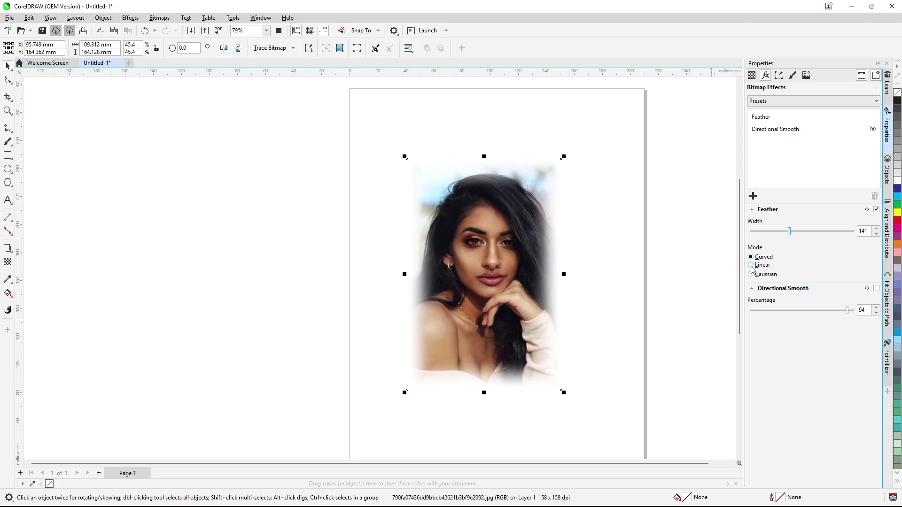
click(793, 232)
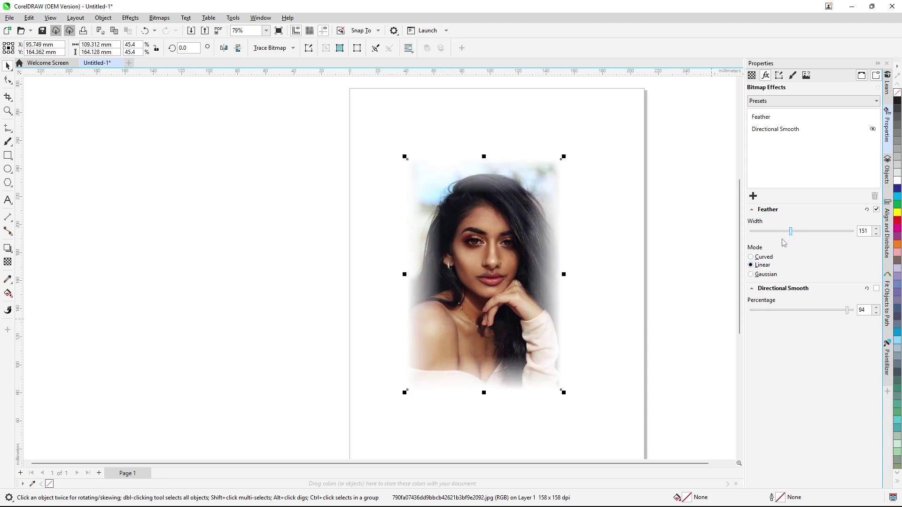
mouse_move(790, 233)
mouse_down()
mouse_move(804, 235)
mouse_move(773, 234)
mouse_up()
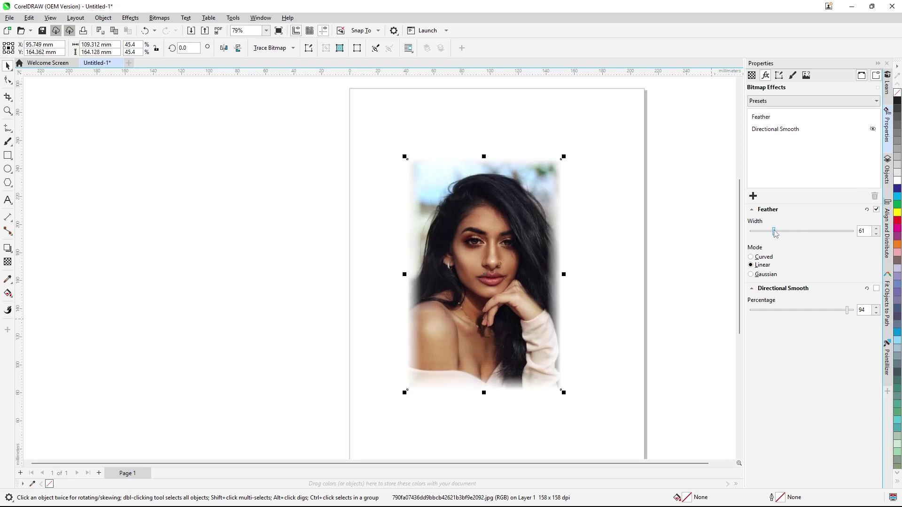
click(751, 274)
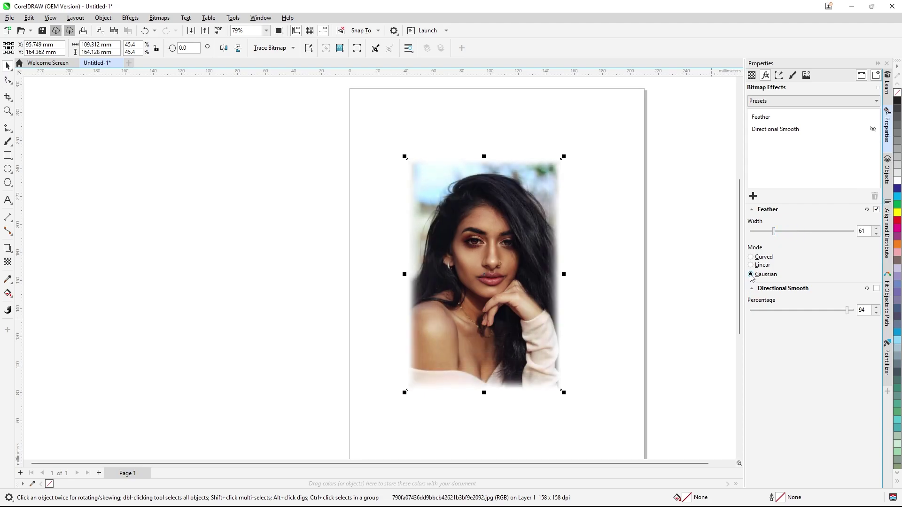
mouse_move(775, 232)
mouse_down()
mouse_move(793, 235)
mouse_move(761, 236)
mouse_move(780, 238)
mouse_up()
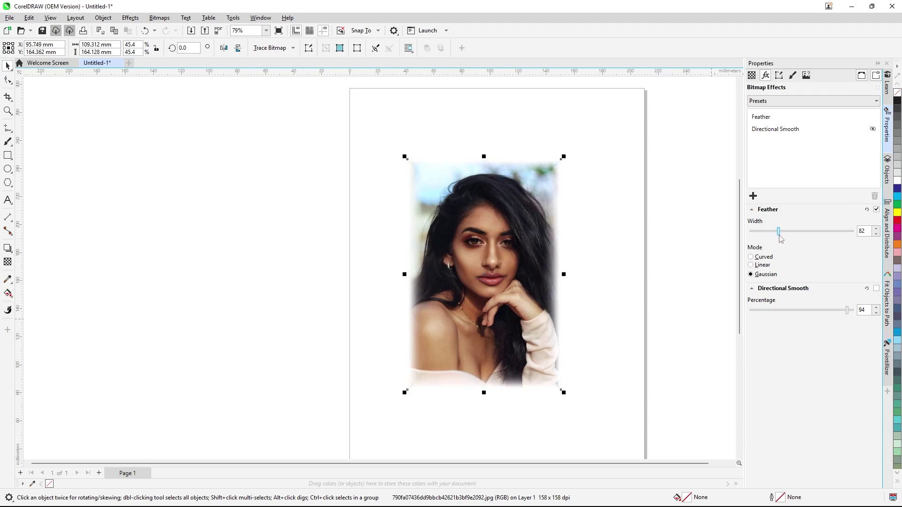
Re-enable Directional Smooth at 66 percent and switch off the Feather effect
click(752, 289)
click(752, 288)
drag(823, 312, 818, 312)
click(876, 209)
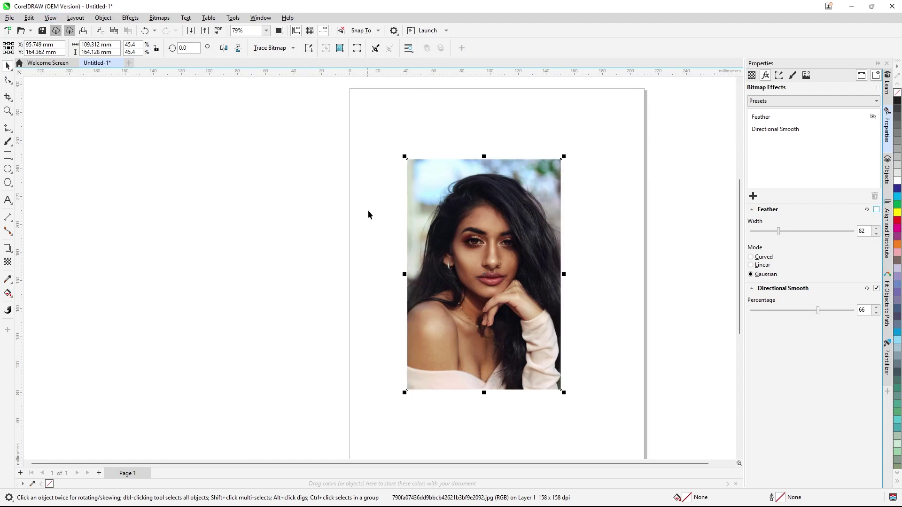
Add the Gaussian Blur effect to the portrait with a radius of 5.2
scroll(560, 221, up, 1)
click(131, 18)
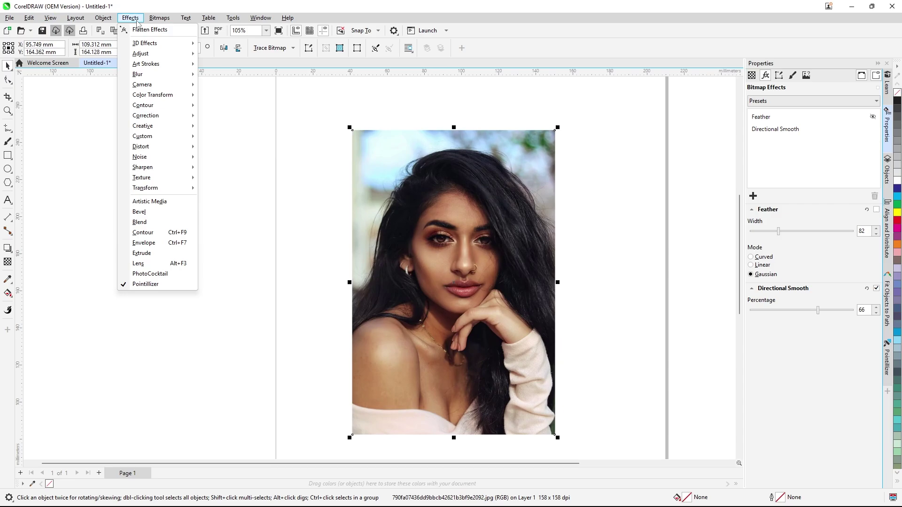
mouse_move(141, 74)
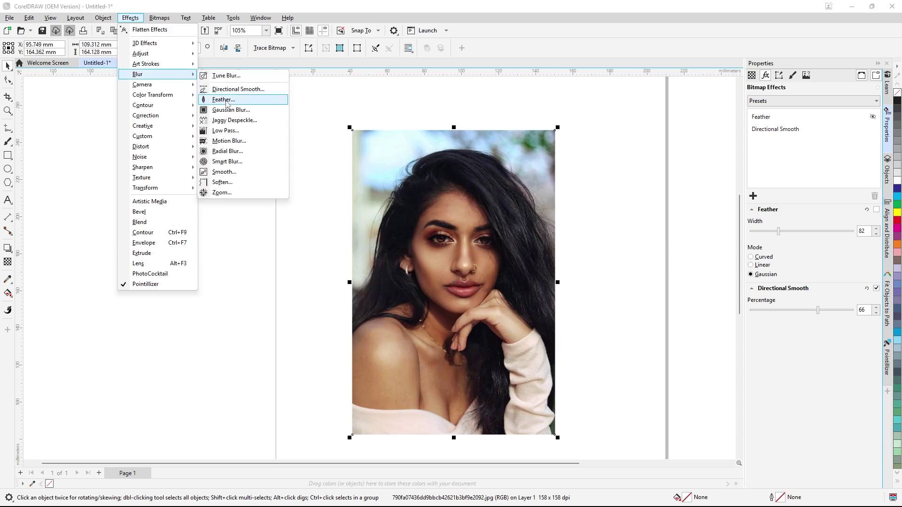
click(248, 111)
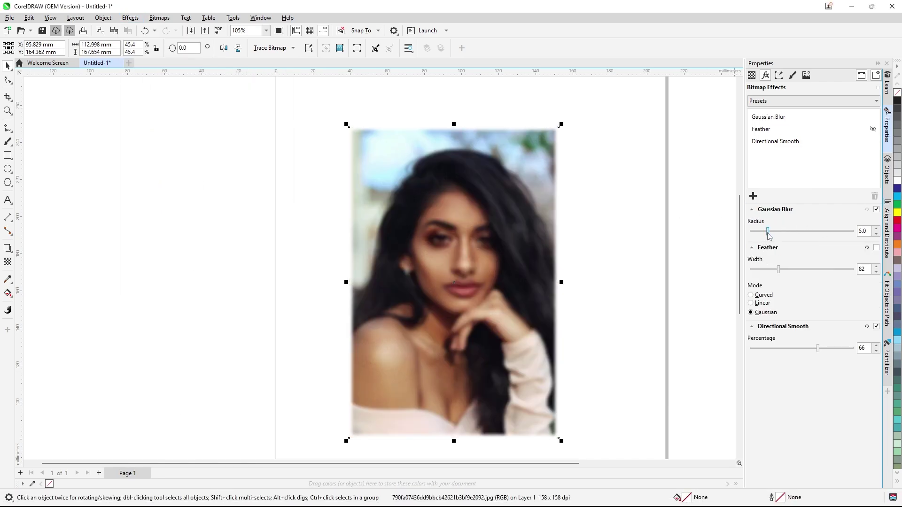
mouse_move(768, 231)
mouse_down()
mouse_move(824, 231)
mouse_move(769, 231)
mouse_up()
Set the Feather width to 101, and switch off both the Feather and Gaussian Blur effects
mouse_move(779, 269)
mouse_down()
mouse_move(816, 270)
mouse_move(814, 281)
mouse_move(782, 275)
mouse_up()
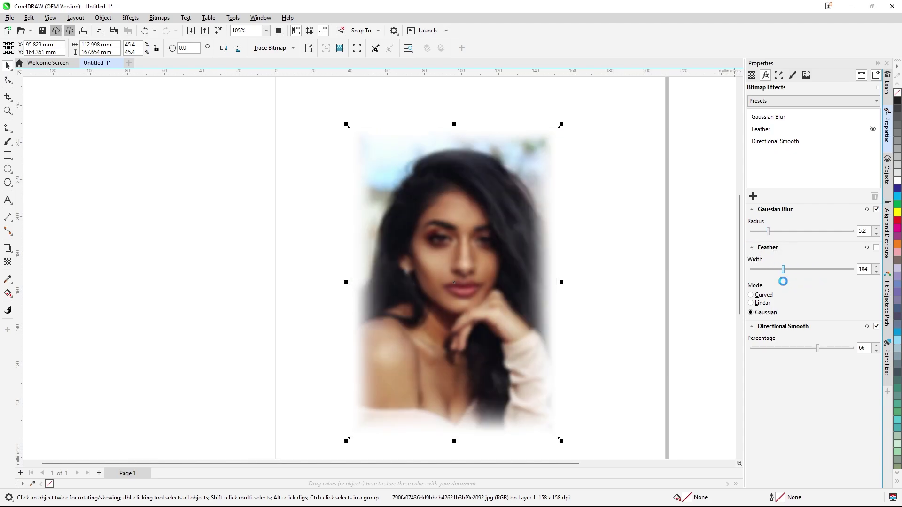
click(876, 248)
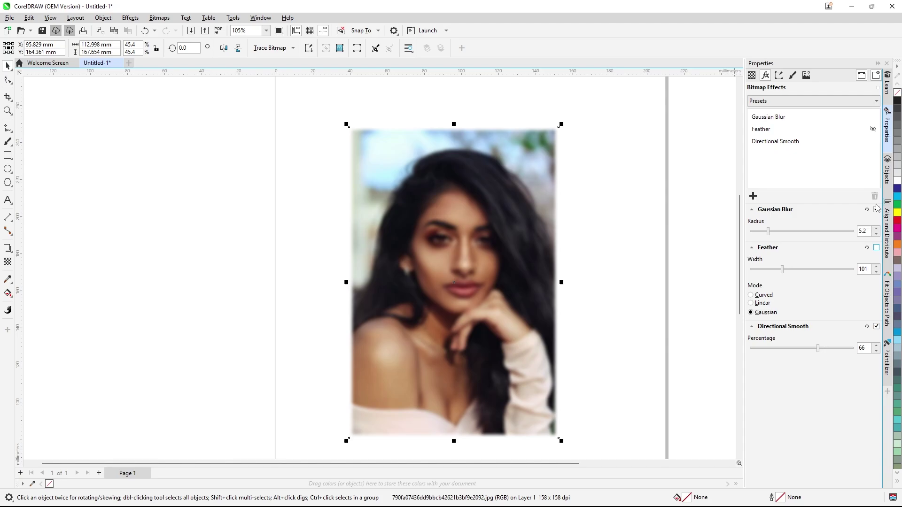
click(876, 210)
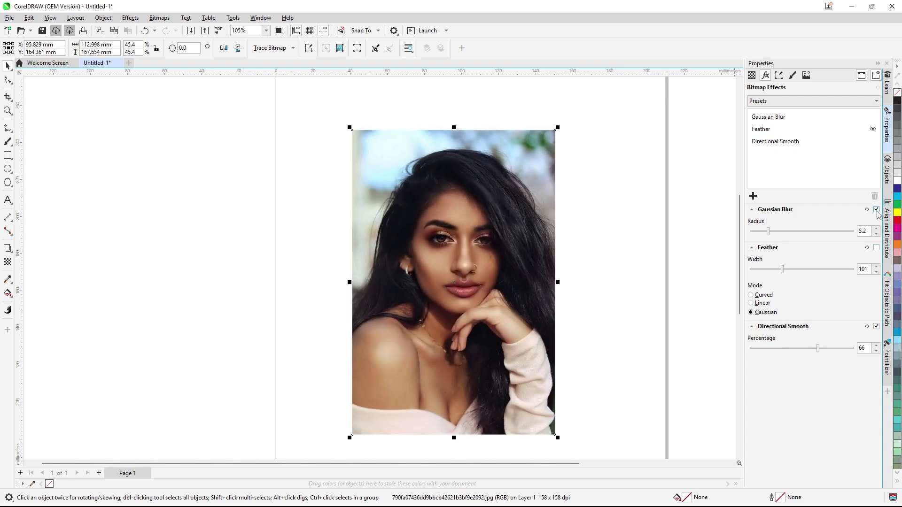
Add the Jaggy Despeckle blur effect to the portrait
click(137, 18)
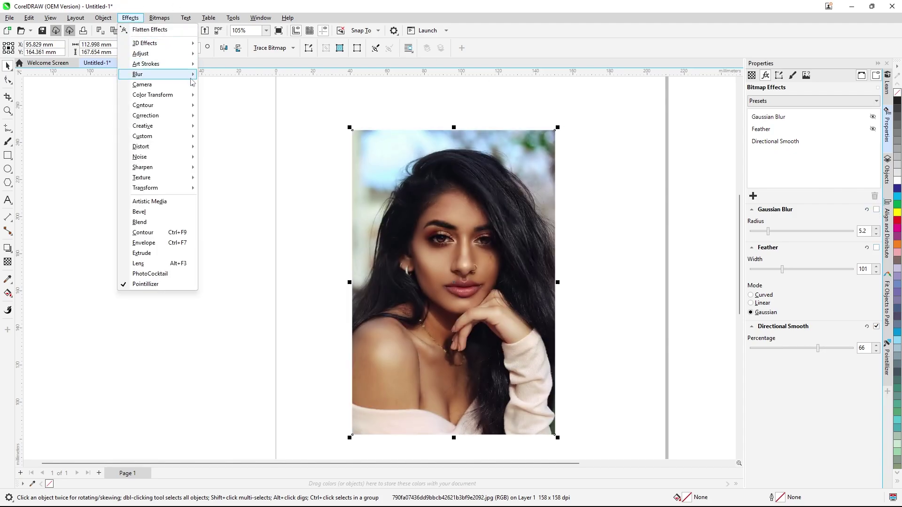
mouse_move(192, 76)
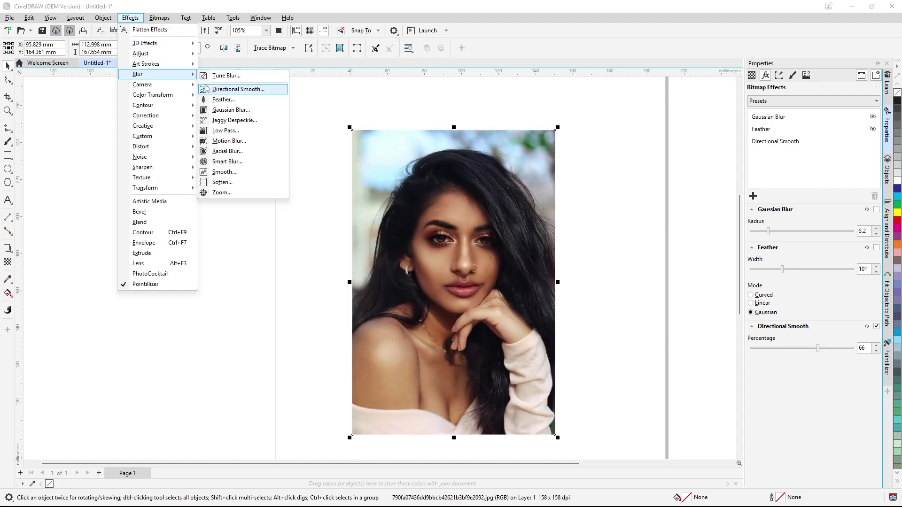
click(235, 120)
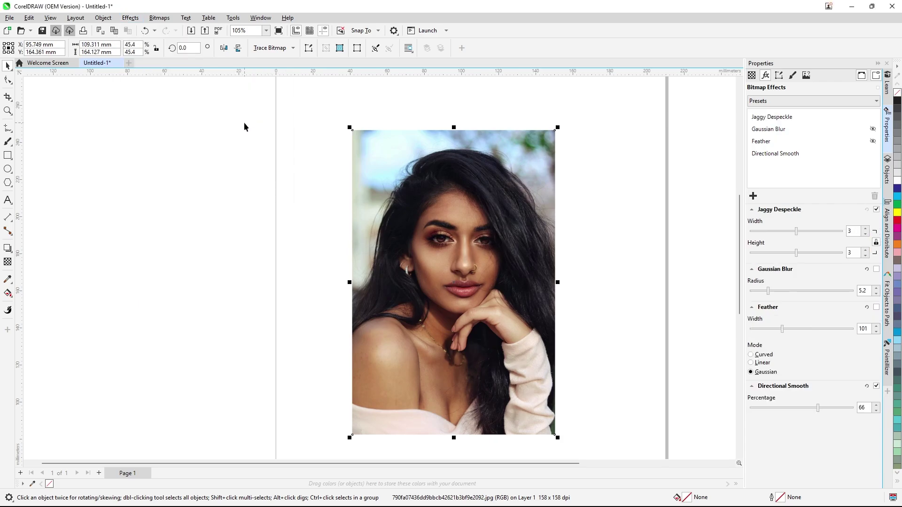
Set the Jaggy Despeckle width and height to 4, and switch the effect off
drag(798, 234, 814, 259)
click(876, 209)
Add the Low Pass blur effect to the portrait with a radius of 11
click(130, 17)
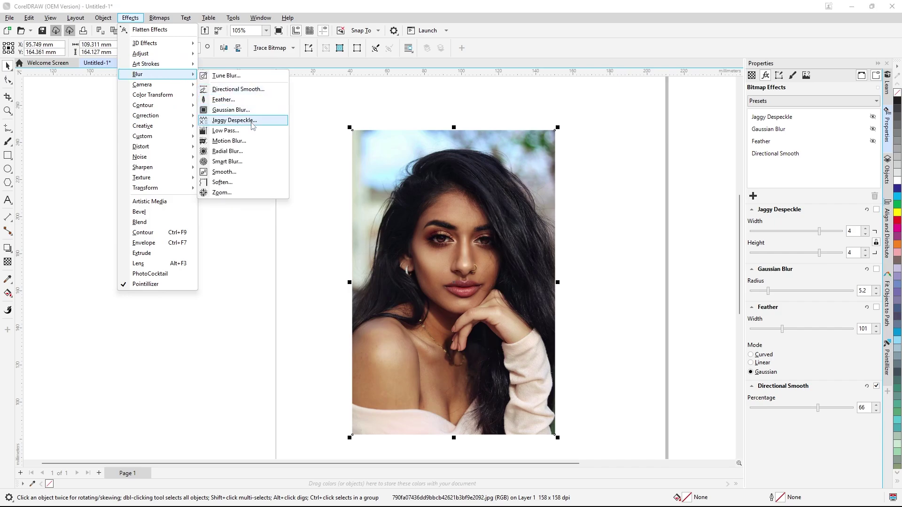
click(242, 133)
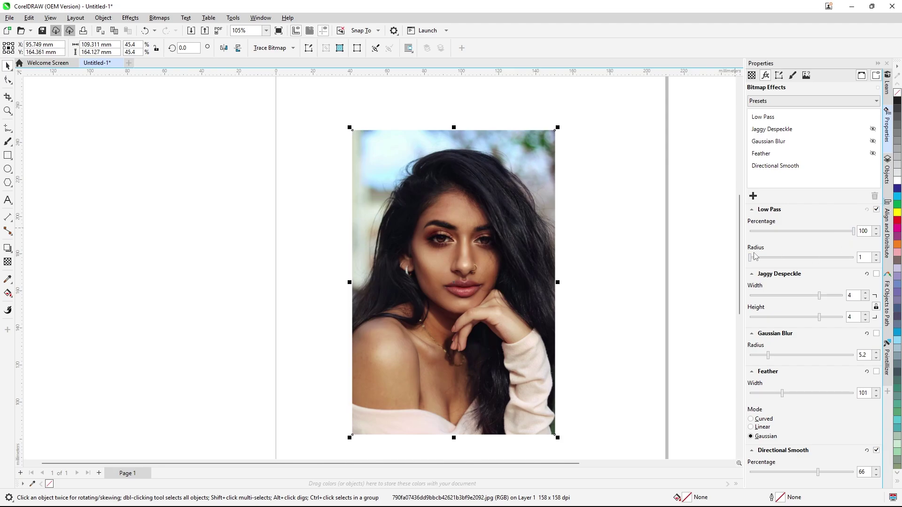
drag(751, 258, 805, 264)
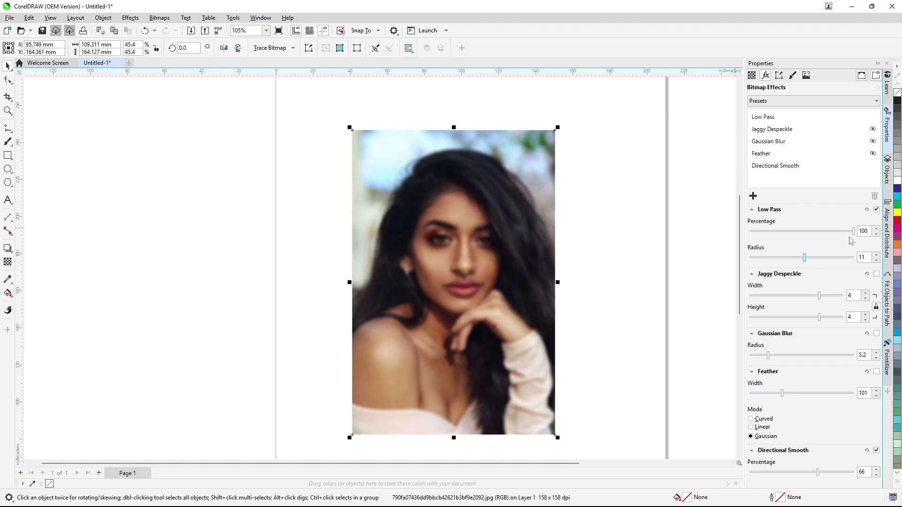
Try a Low Pass percentage of 56, set it back to 100, and switch the effect off
click(808, 231)
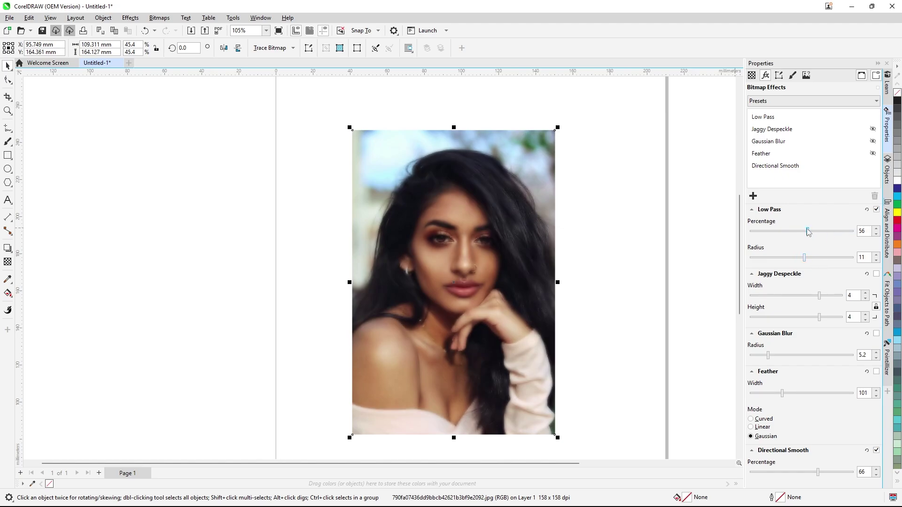
drag(807, 231, 878, 235)
click(876, 209)
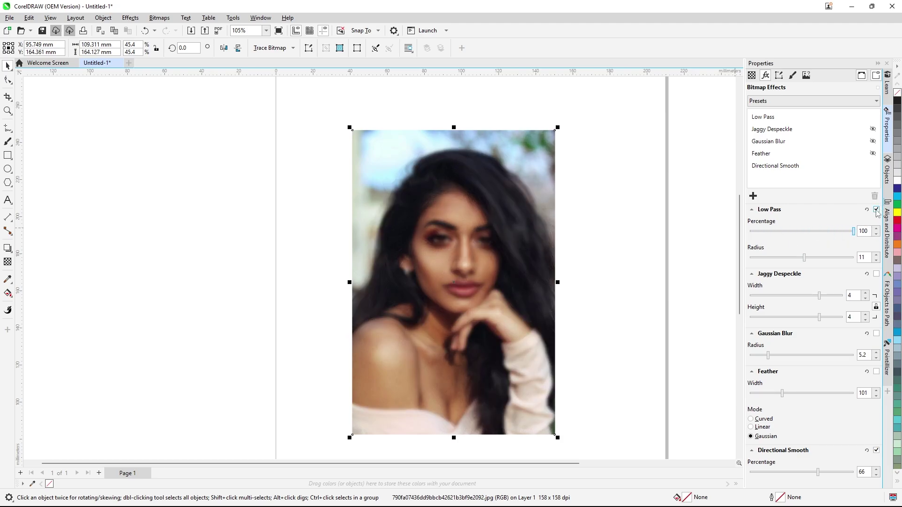
Add the Motion Blur effect to the portrait with a distance of 46
click(130, 18)
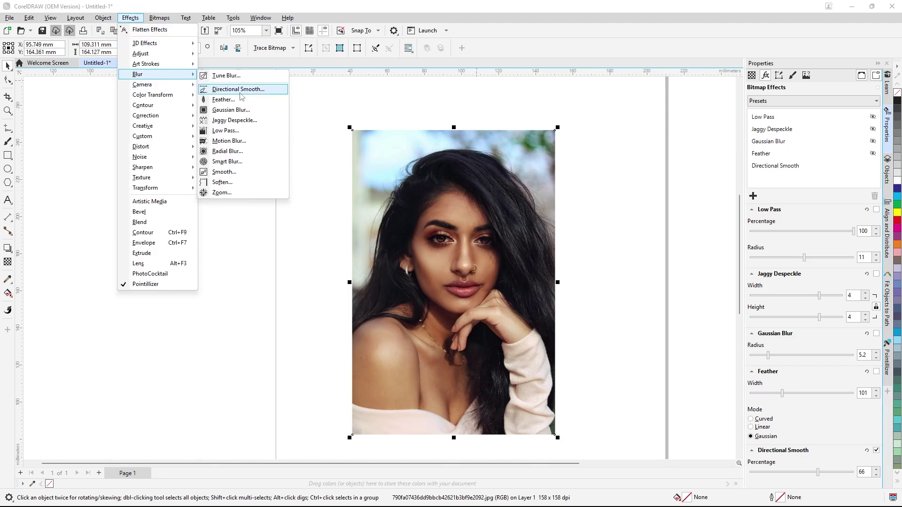
click(256, 142)
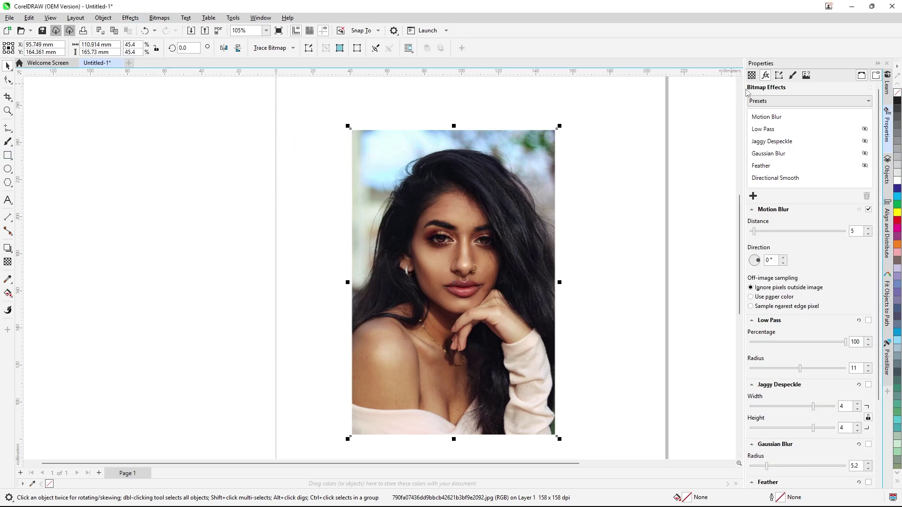
drag(753, 231, 779, 238)
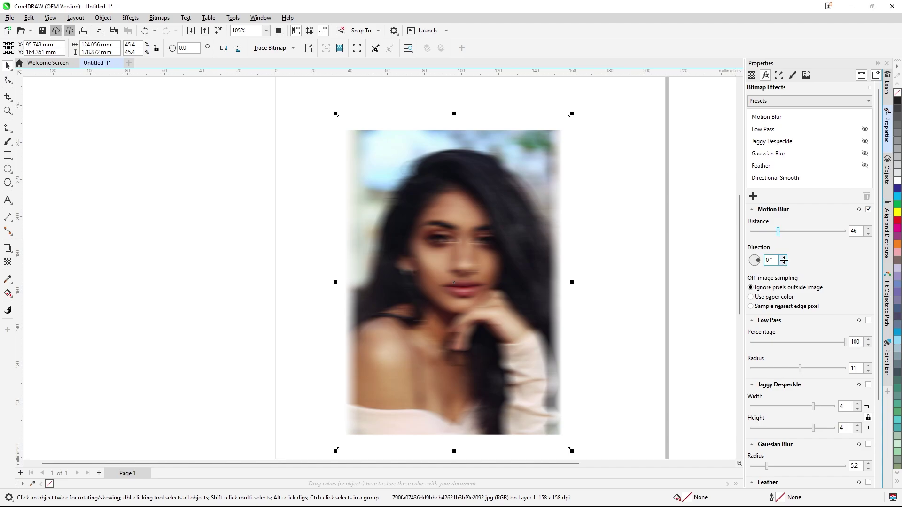
Set the Motion Blur direction to 15° with nearest edge pixel sampling, and switch the effect off
click(784, 262)
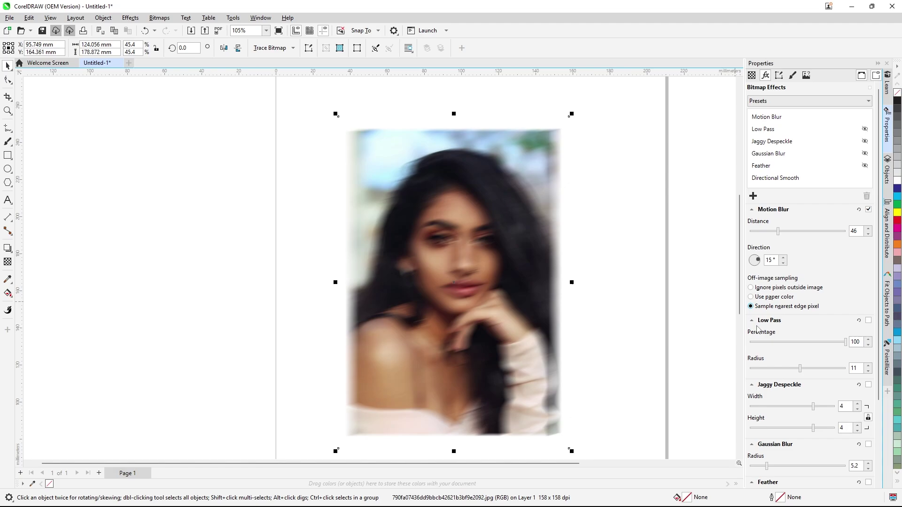
click(868, 209)
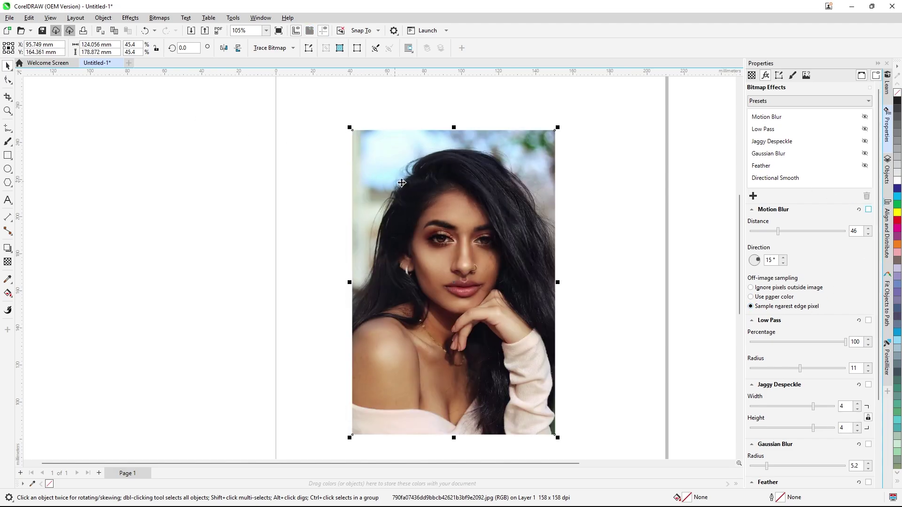
scroll(488, 215, down, 1)
scroll(469, 200, up, 1)
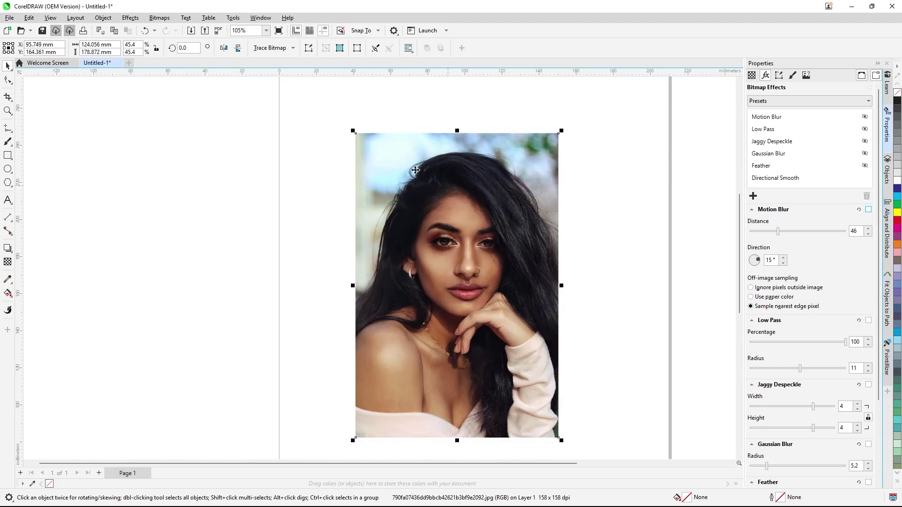
Add the Radial Blur effect to the portrait with an amount of 10
click(134, 18)
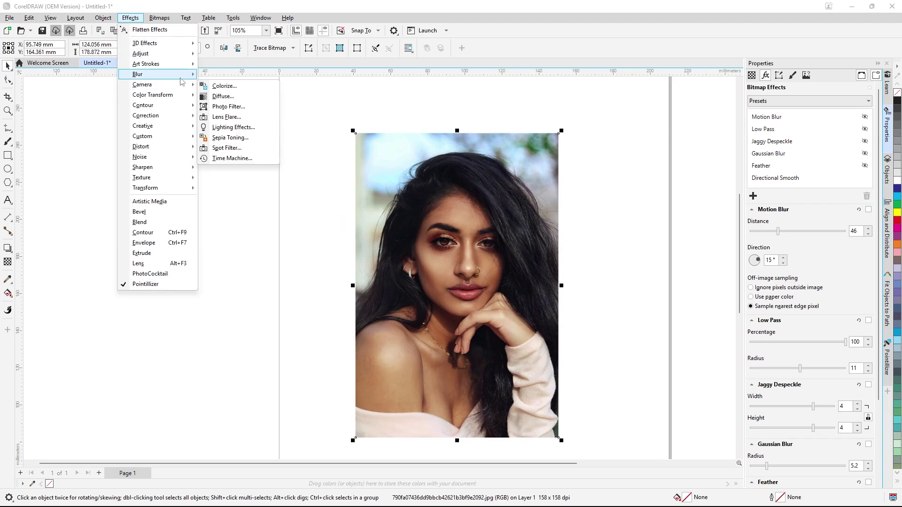
mouse_move(155, 74)
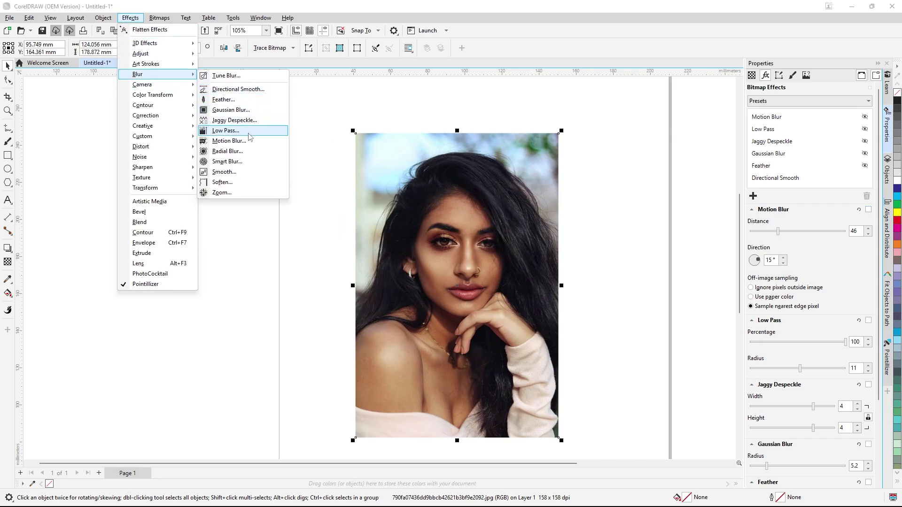
click(227, 151)
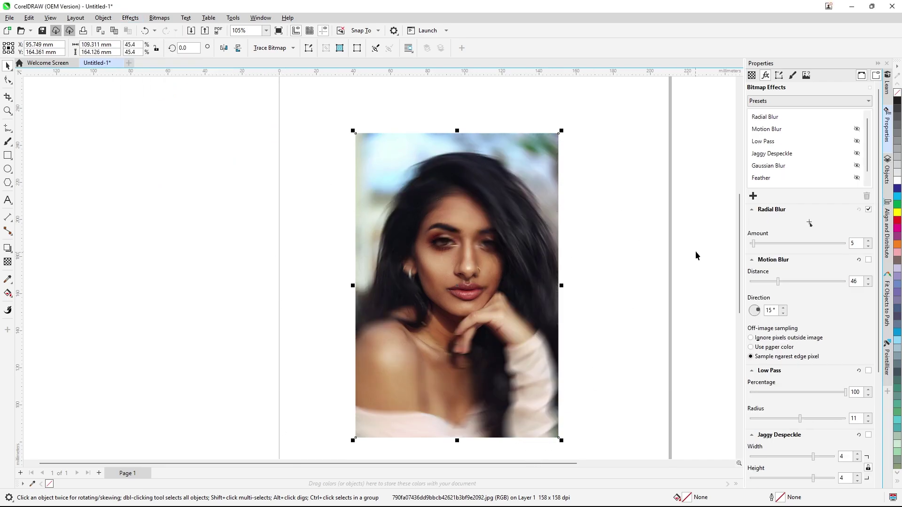
drag(753, 244, 759, 244)
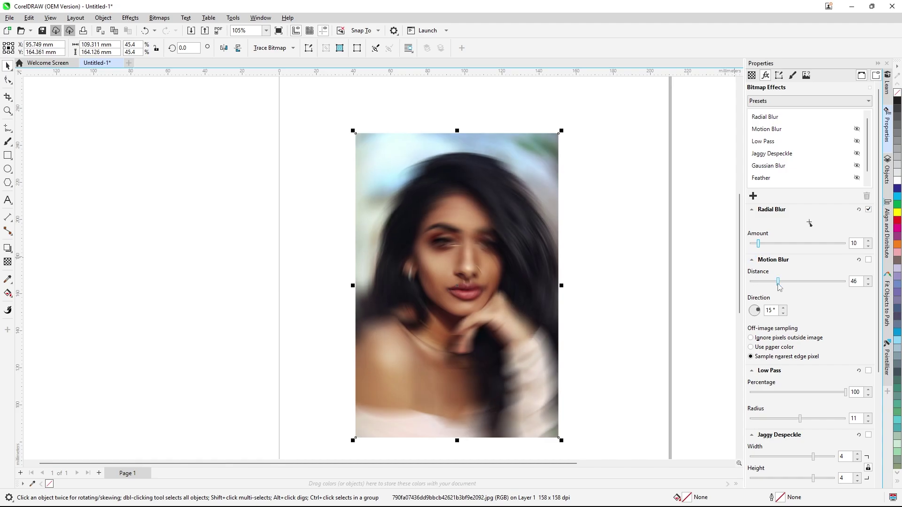
Try Motion Blur at distance 31 and direction 20° with other off-image sampling options, and reset the effect to its defaults
mouse_move(780, 288)
mouse_down()
mouse_move(792, 288)
mouse_move(772, 288)
mouse_up()
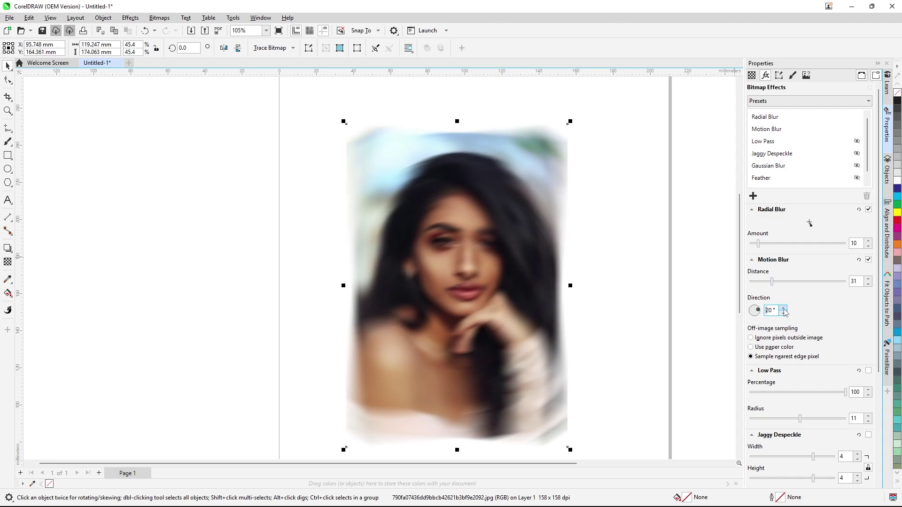
click(783, 308)
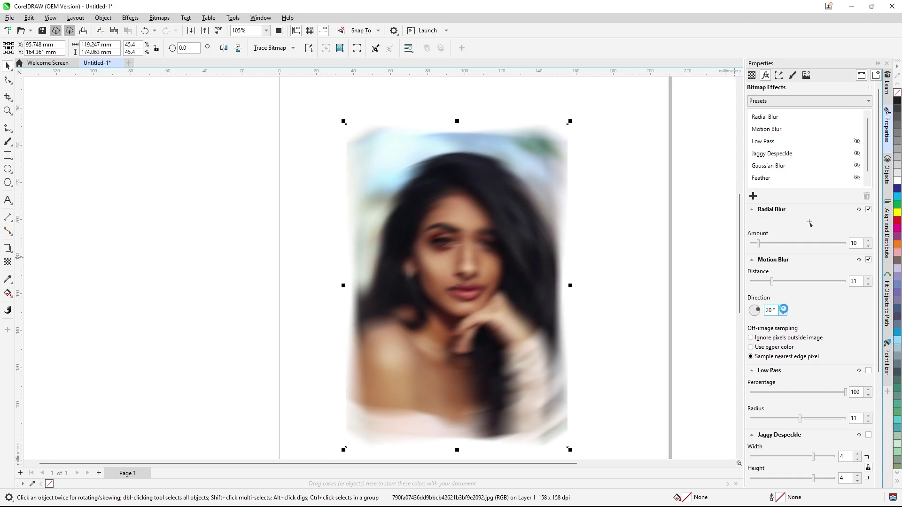
click(751, 341)
click(750, 347)
click(859, 261)
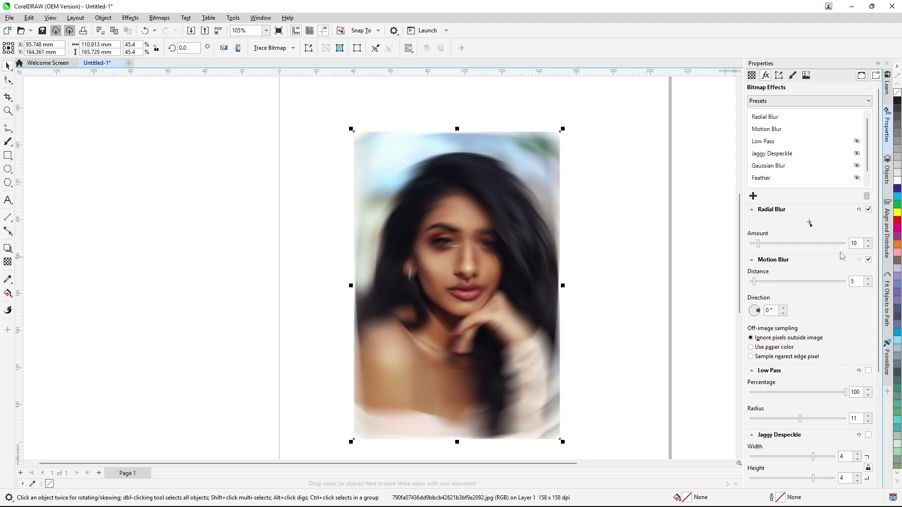
Switch off the Radial Blur effect and delete the portrait from the page
click(868, 209)
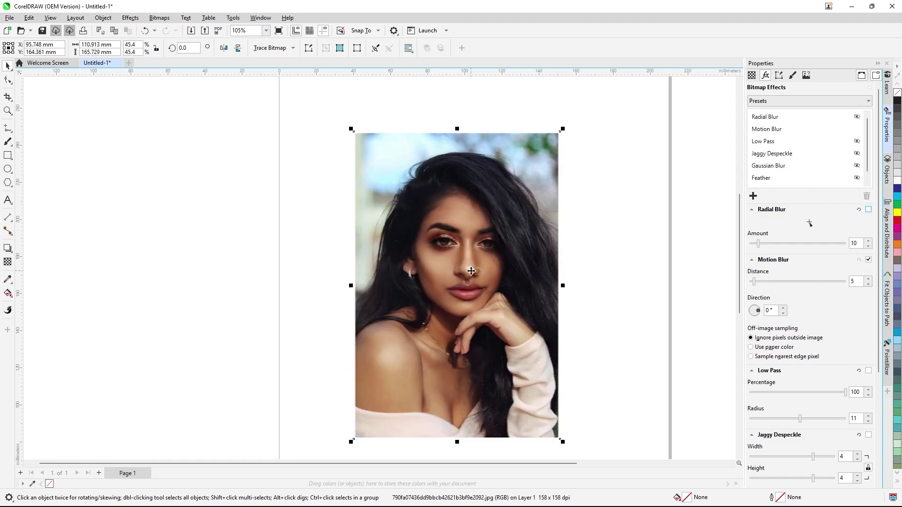
key(Delete)
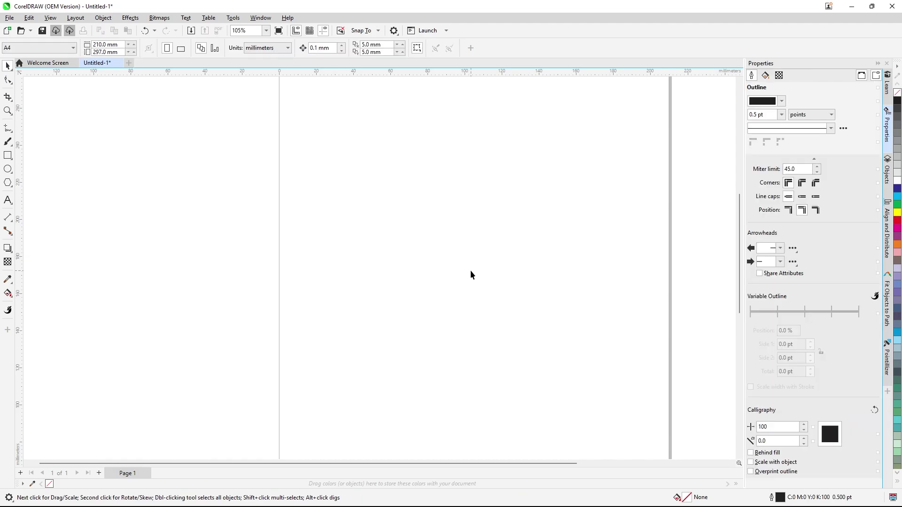
Import the photo 81019e40d0e697d994c9848ae7d0df87.jpg and place it on the page about 109 mm wide
right_click(441, 167)
click(462, 217)
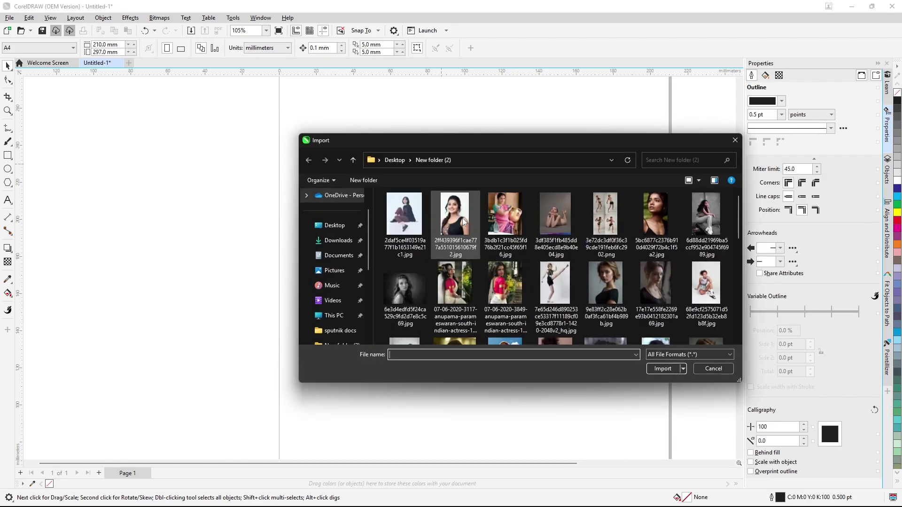
scroll(643, 225, down, 1)
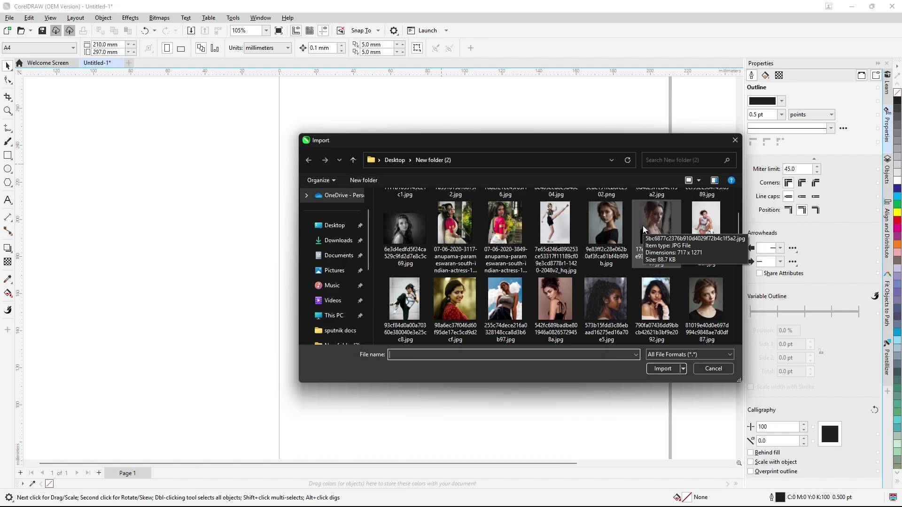
click(709, 310)
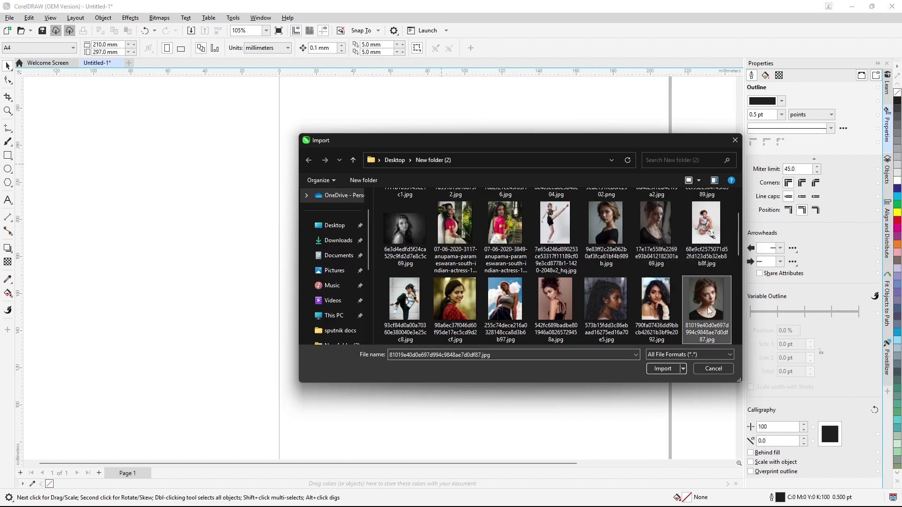
click(662, 371)
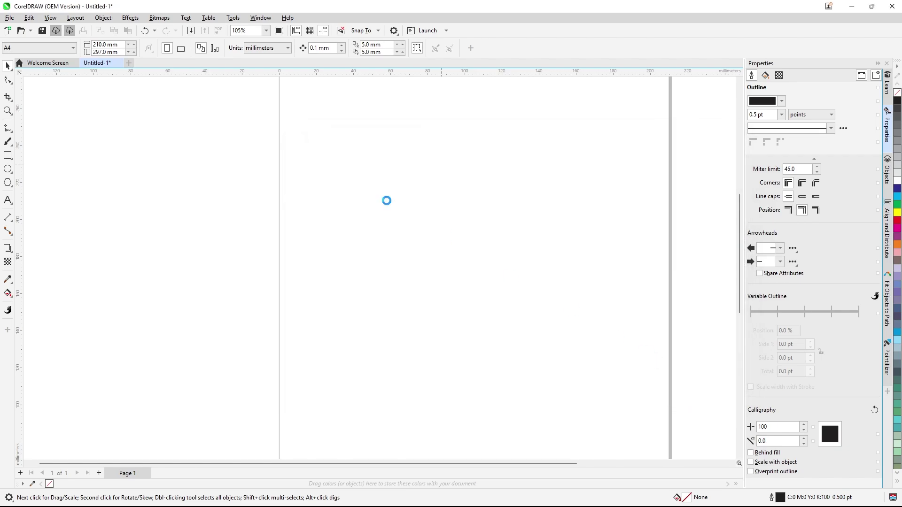
drag(454, 258, 577, 412)
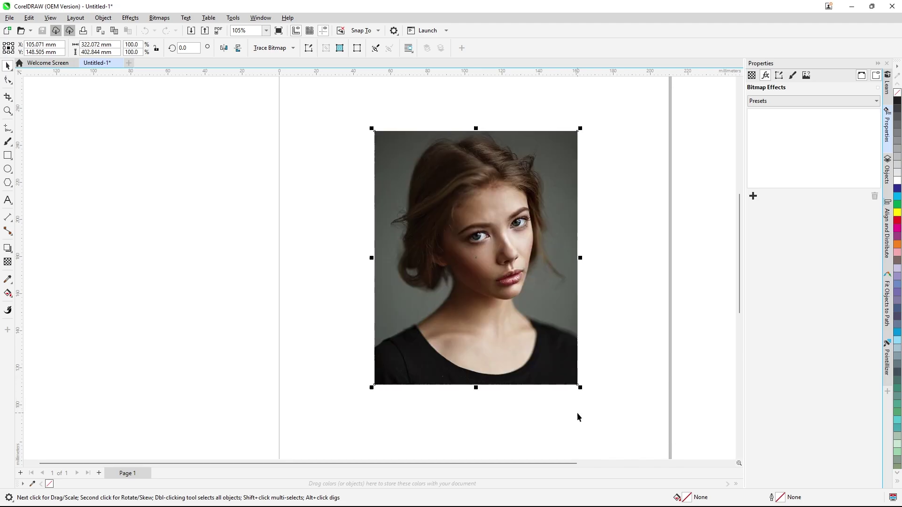
scroll(566, 208, up, 1)
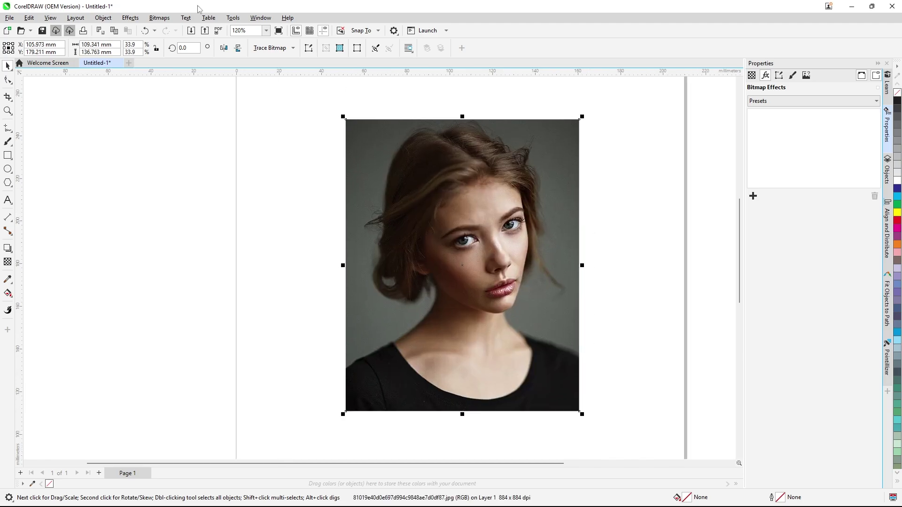
Add the Smart Blur effect to the new portrait with an amount of 85
click(131, 17)
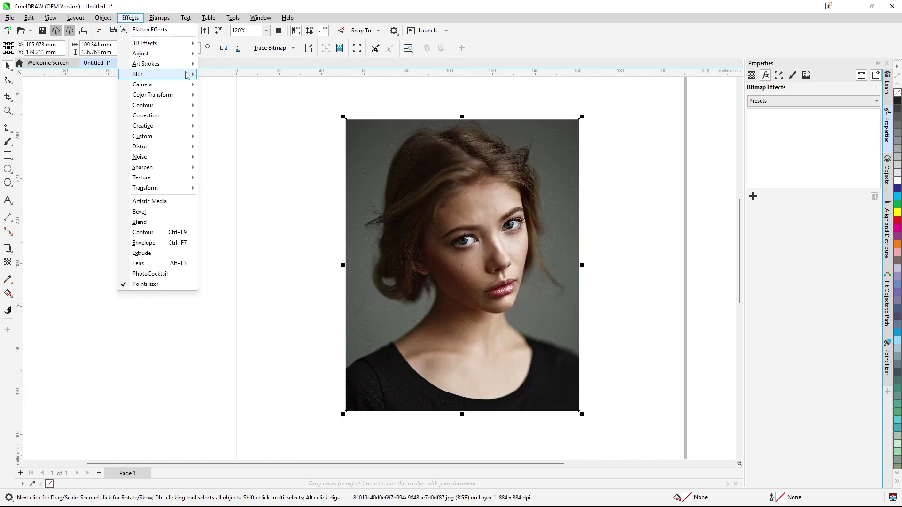
mouse_move(187, 75)
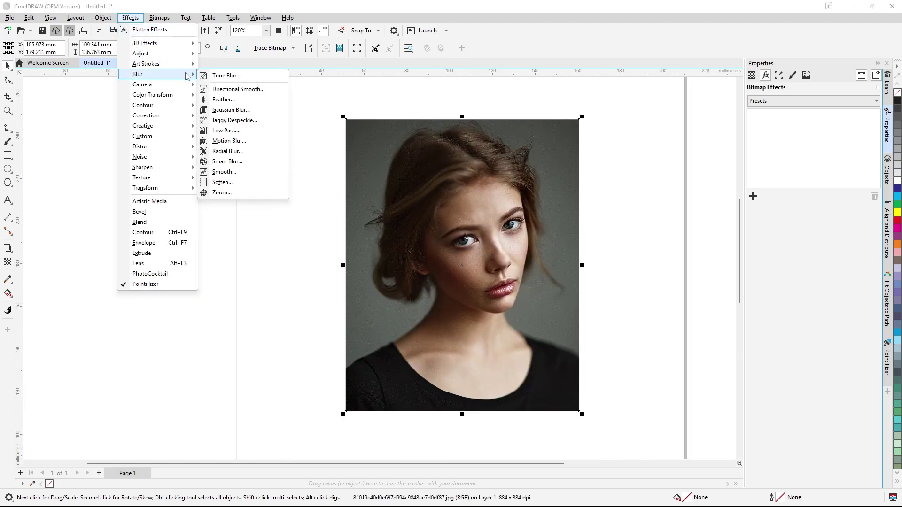
click(239, 162)
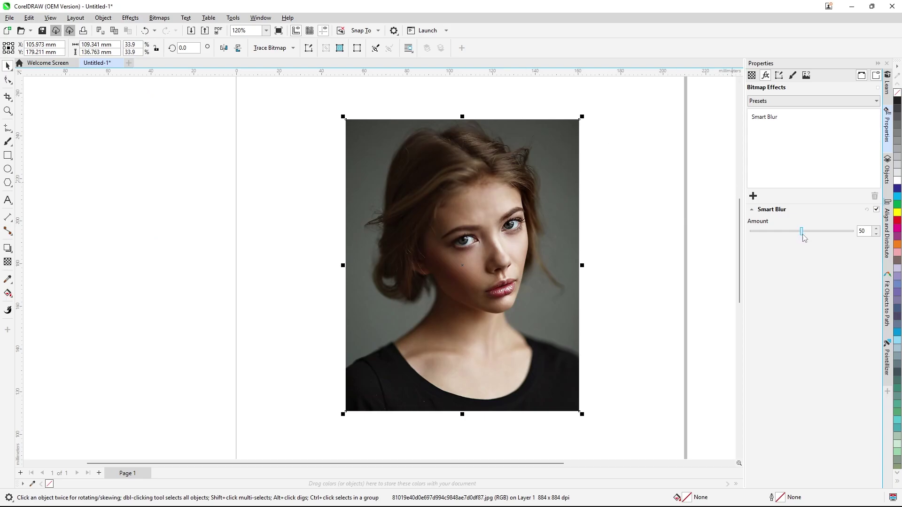
drag(802, 236, 838, 238)
scroll(554, 261, up, 2)
scroll(521, 256, up, 3)
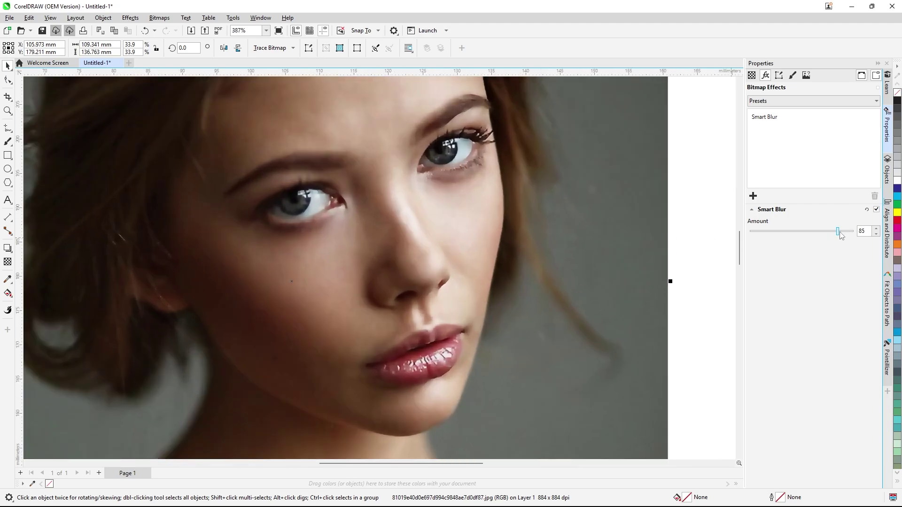
Compare the face with Smart Blur switched off and on, leave it on, and set the amount to 90
click(877, 210)
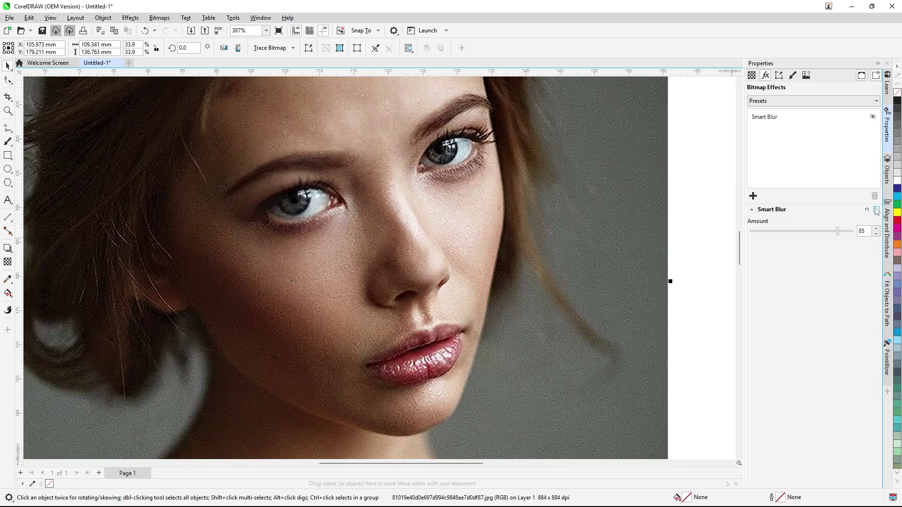
click(877, 210)
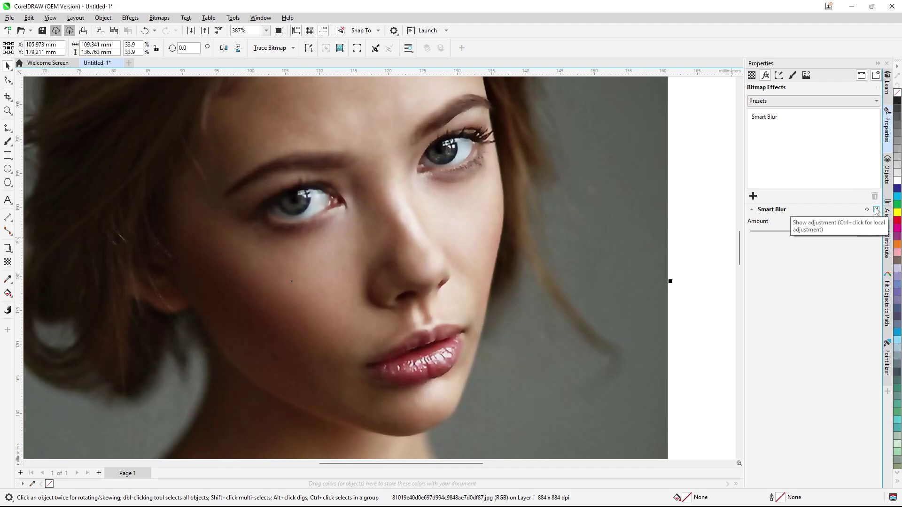
click(876, 210)
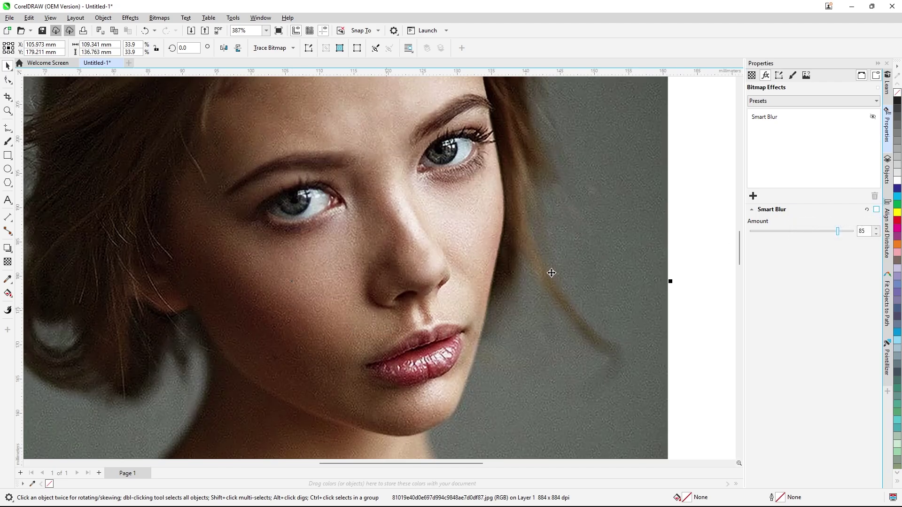
click(877, 209)
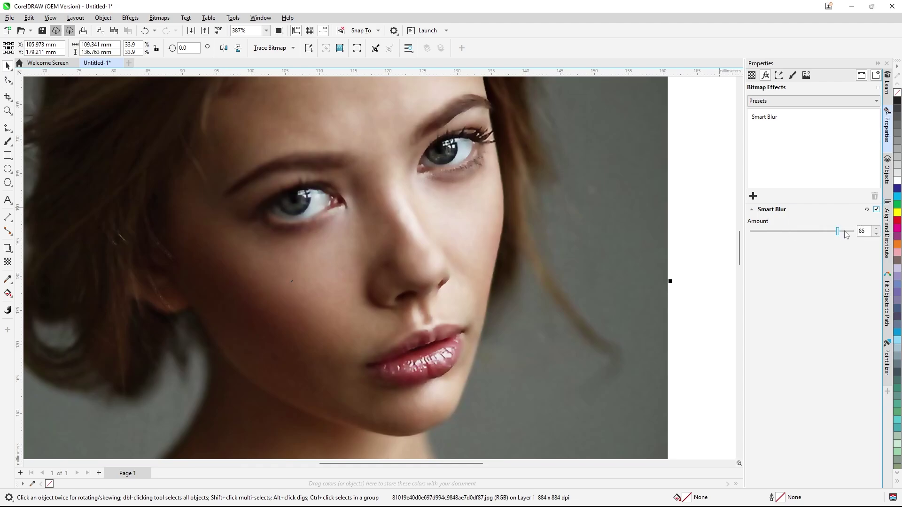
click(845, 234)
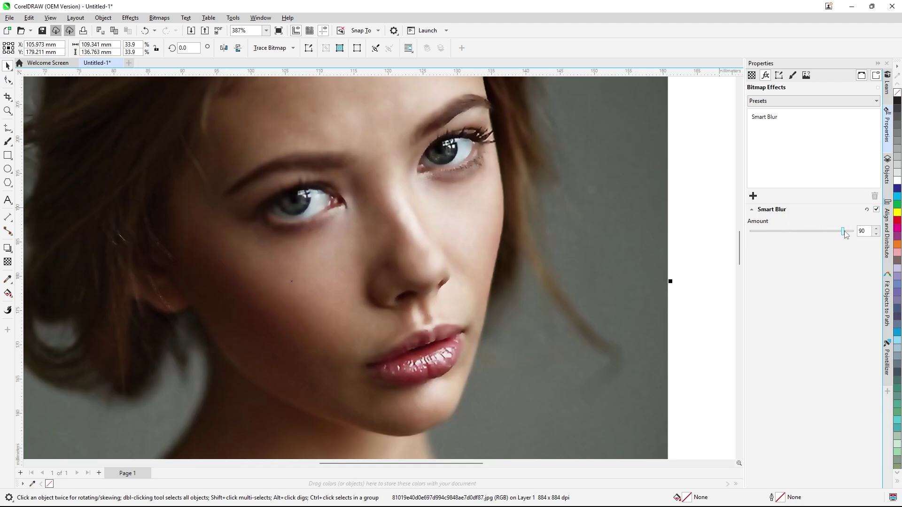
Switch off the Smart Blur effect and delete the portrait from the page
click(877, 210)
scroll(454, 238, down, 5)
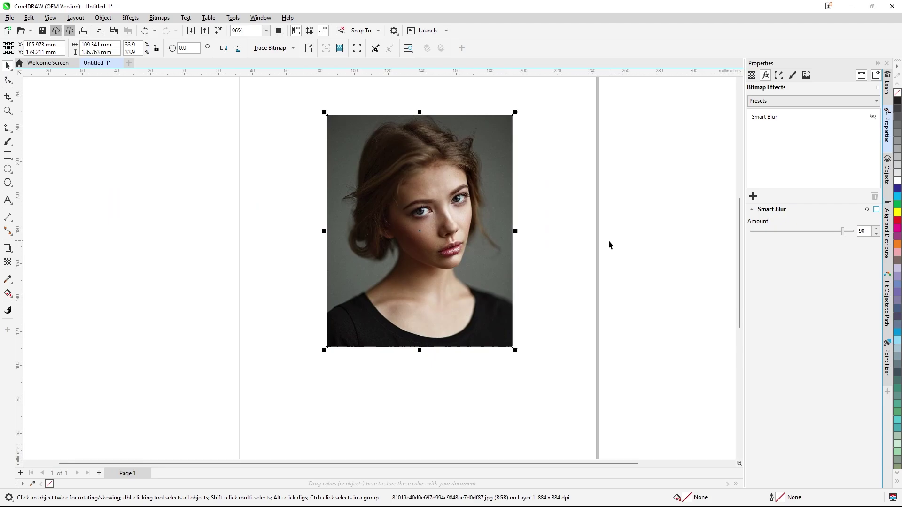
key(Delete)
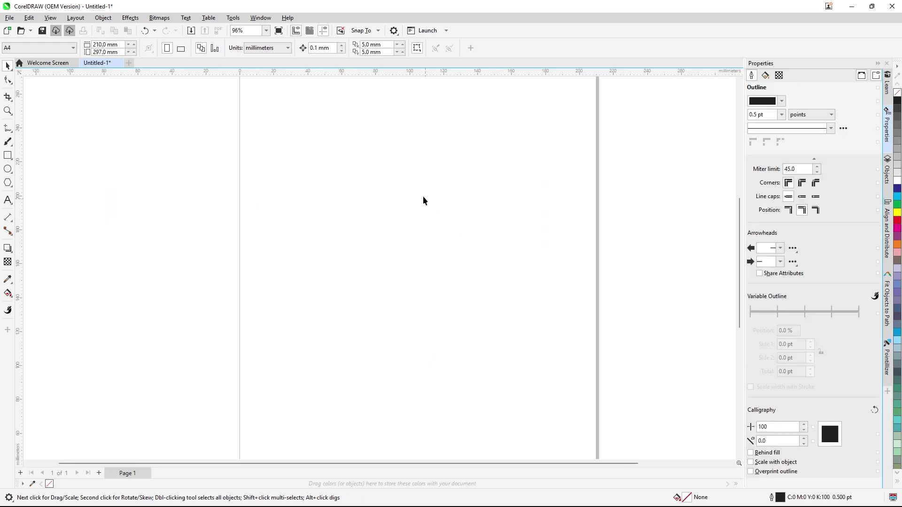
Import the photo 27612291d7d80c853010d20a28167055.jpg and place it on the page about 110 mm wide
right_click(413, 188)
click(432, 238)
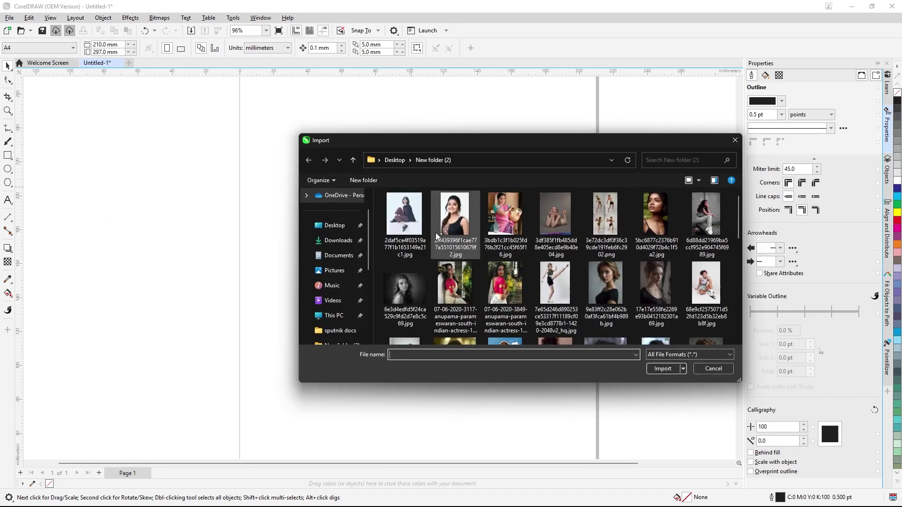
scroll(437, 237, down, 3)
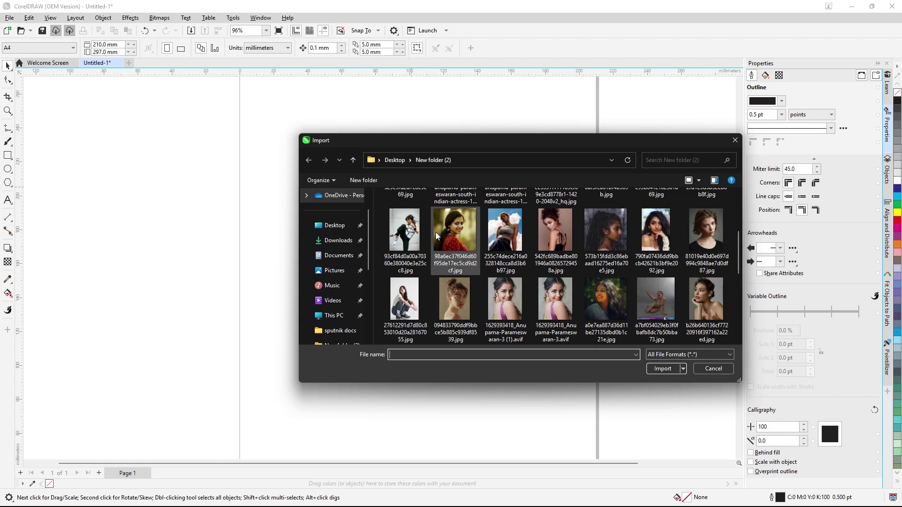
click(404, 301)
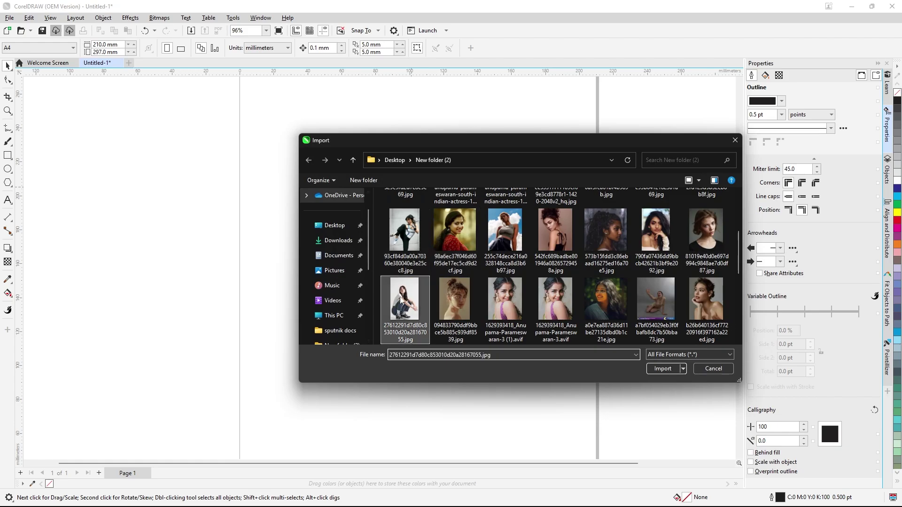
click(654, 370)
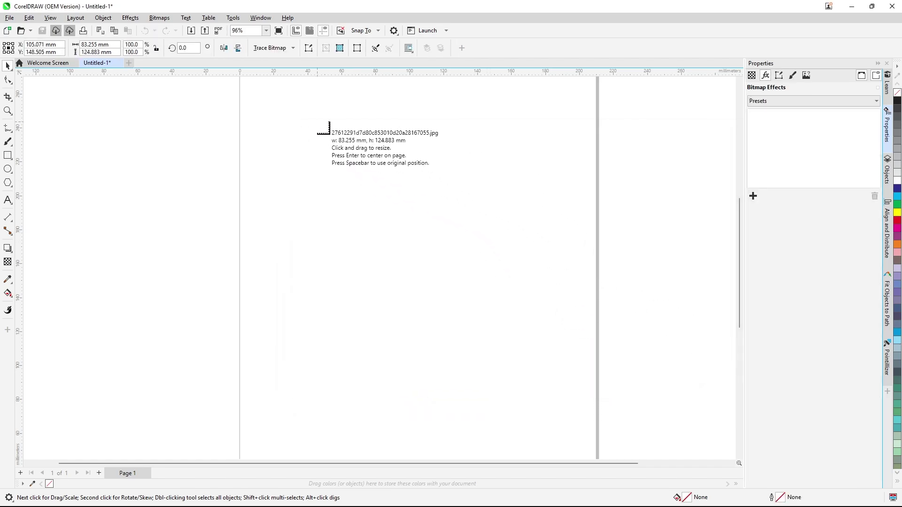
drag(316, 121, 539, 406)
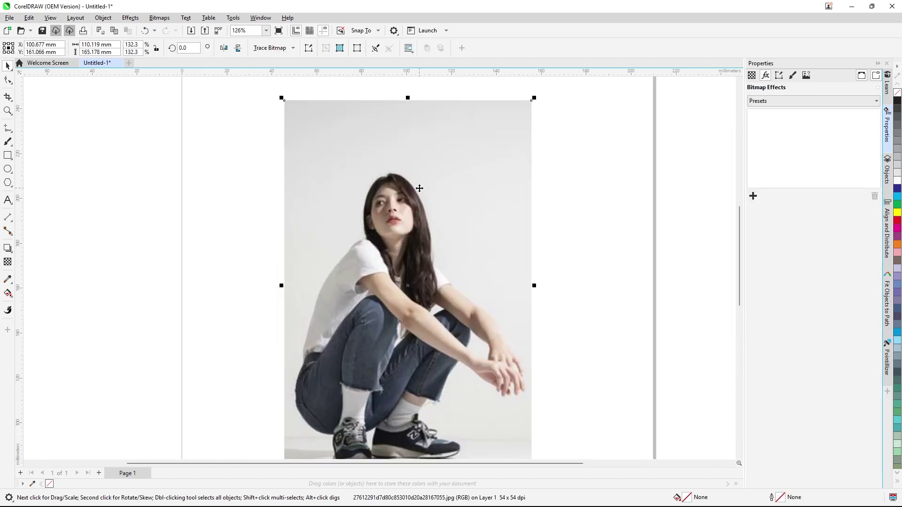
scroll(420, 189, up, 3)
scroll(411, 159, down, 1)
scroll(412, 158, down, 3)
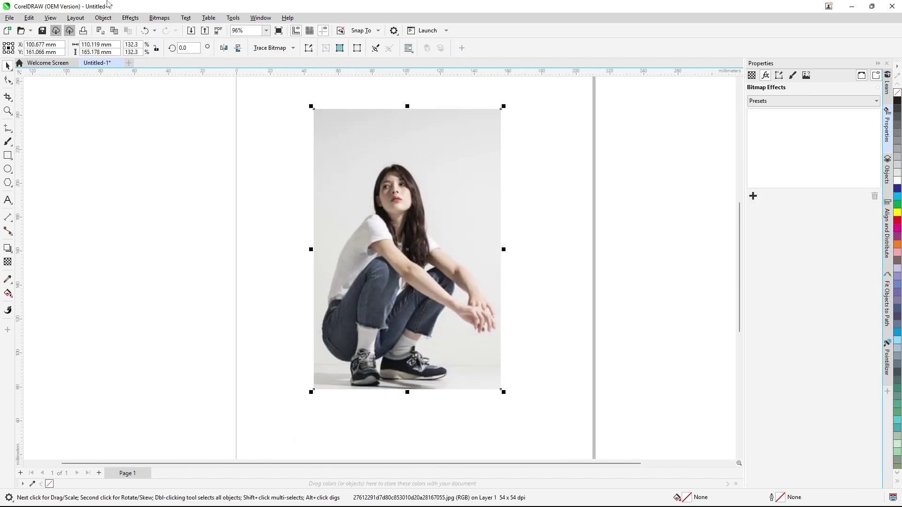
Add the Smooth blur effect to the photo of the crouching woman with a percentage of 90
click(130, 17)
mouse_move(179, 74)
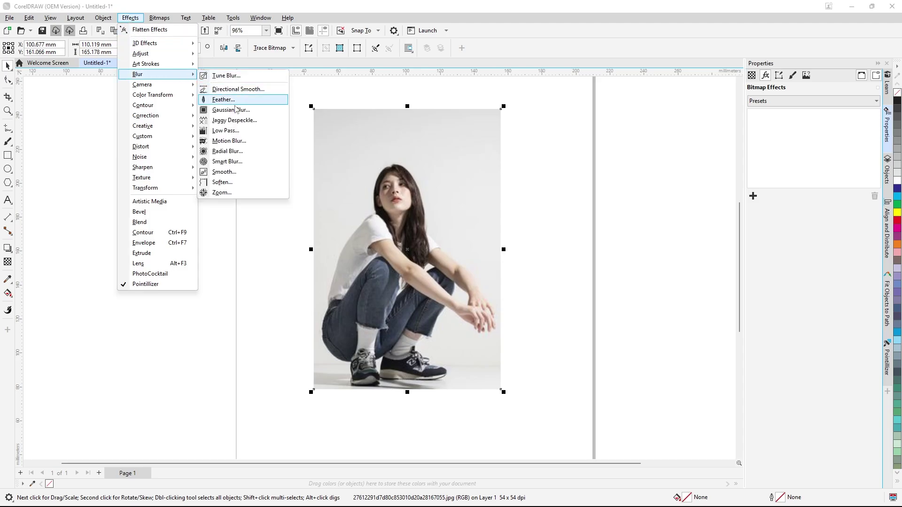
click(243, 172)
scroll(457, 206, up, 2)
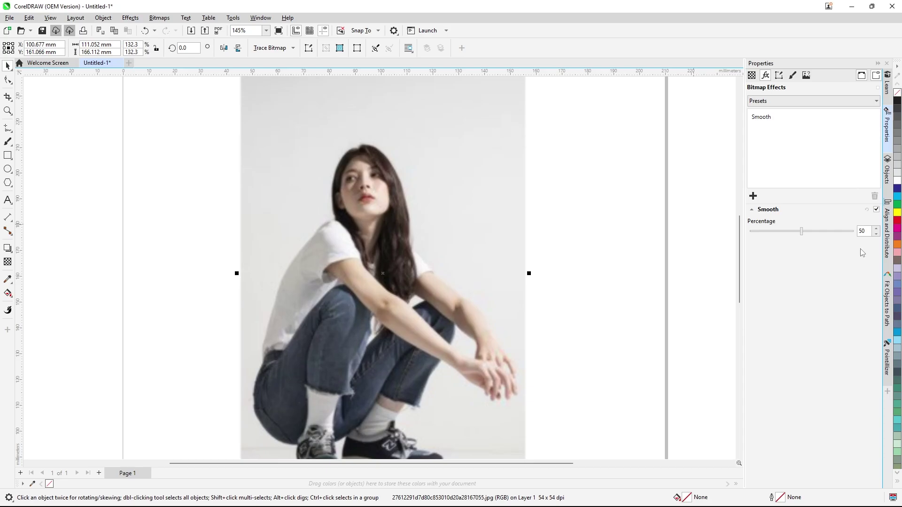
click(817, 231)
scroll(373, 179, up, 5)
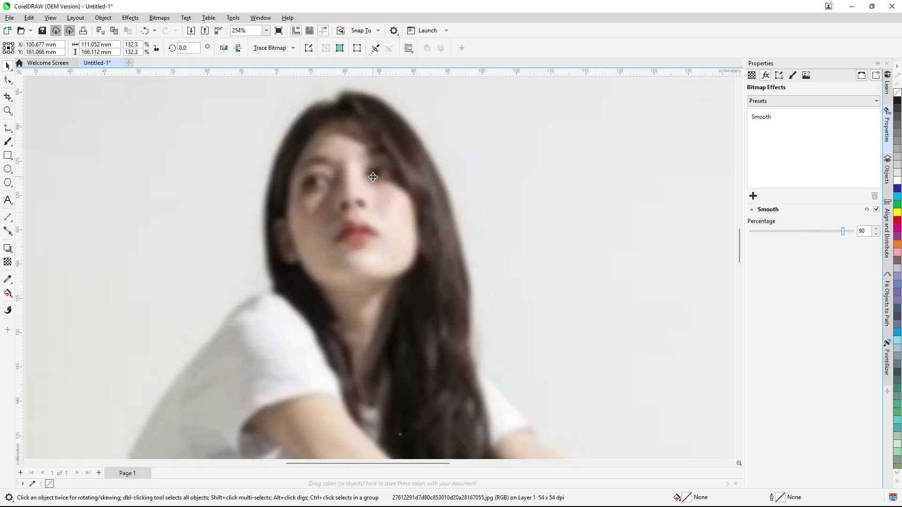
Switch off the Smooth effect to compare the face, and delete the photo from the page
click(877, 211)
click(877, 212)
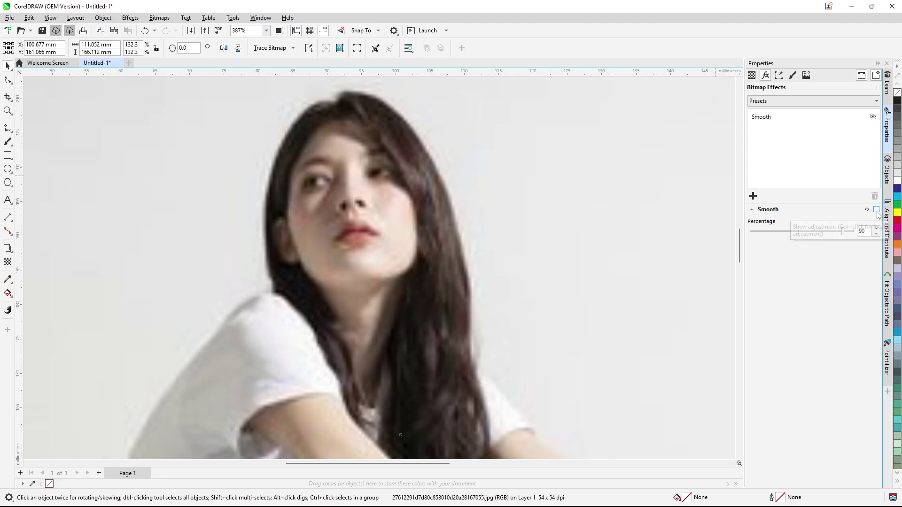
scroll(227, 210, down, 3)
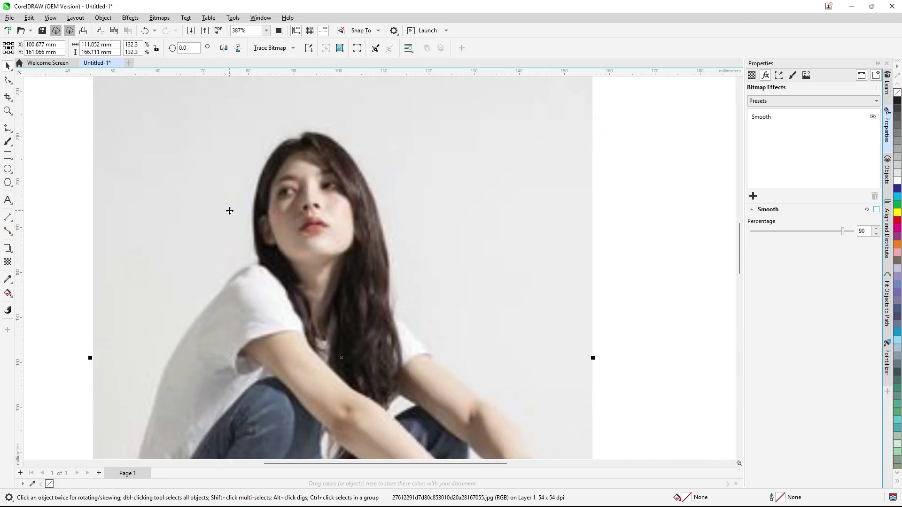
scroll(539, 222, down, 2)
key(Delete)
scroll(539, 222, down, 1)
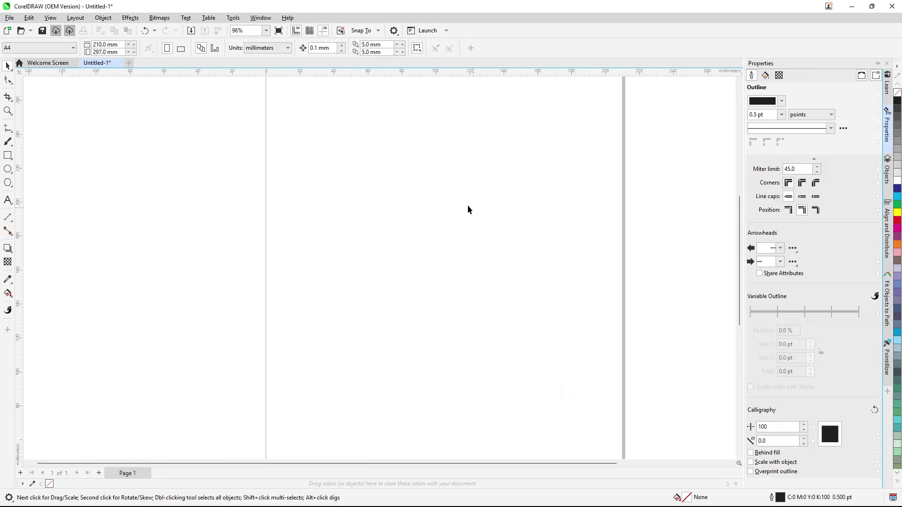
Try to import each of the two AVIF portraits from New folder (2)
right_click(438, 197)
click(456, 248)
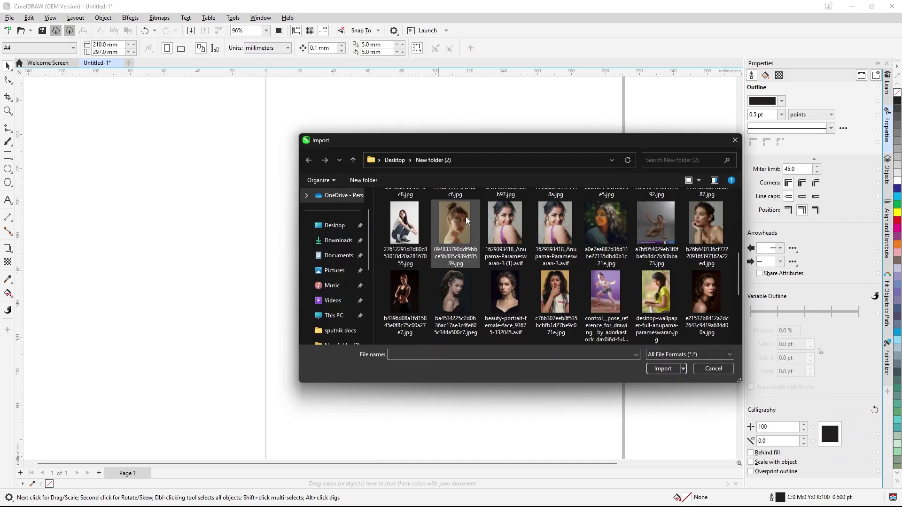
click(507, 226)
click(657, 369)
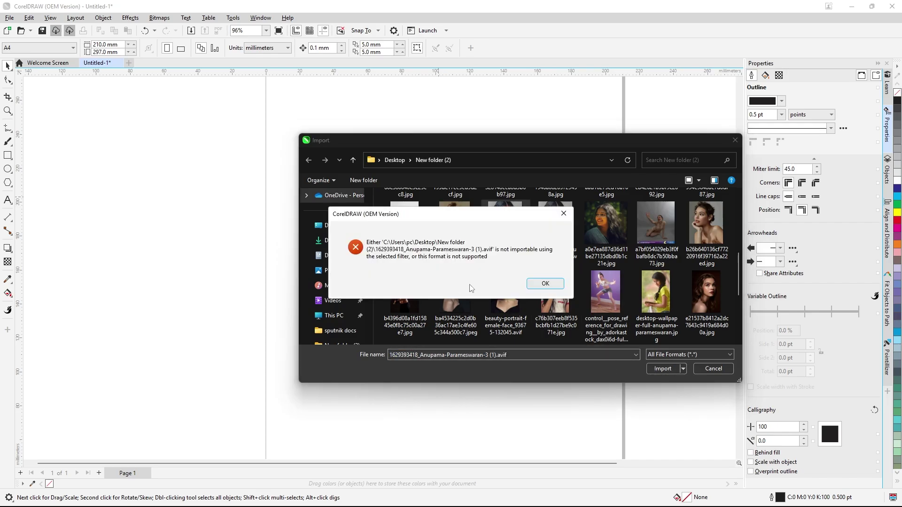
click(544, 286)
click(556, 226)
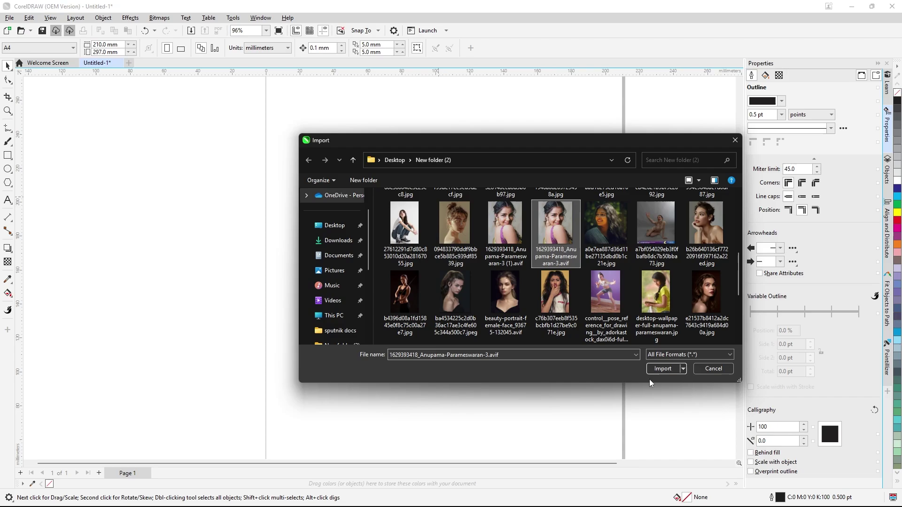
click(661, 369)
click(543, 284)
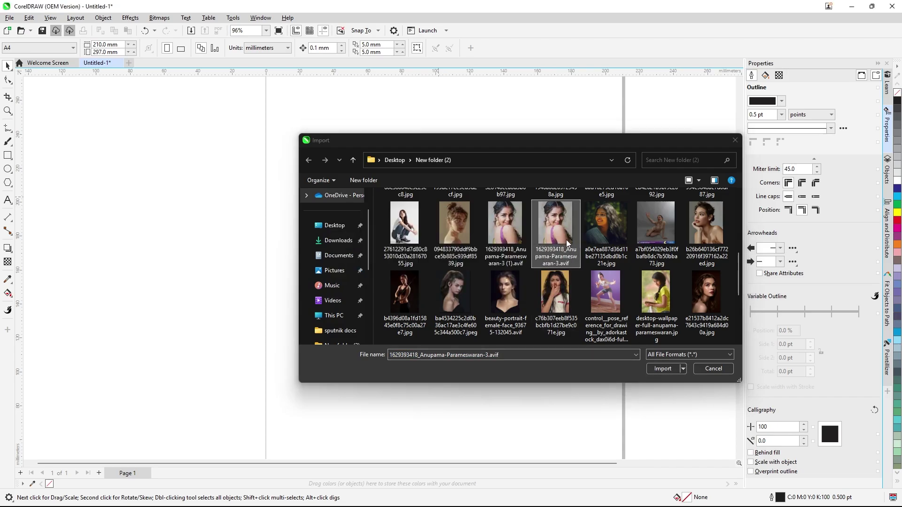
Import the photo a0e7ea887d36d11be27135dbd0b1c21e.jpg and place it on the page about 143 mm wide
click(606, 224)
click(662, 369)
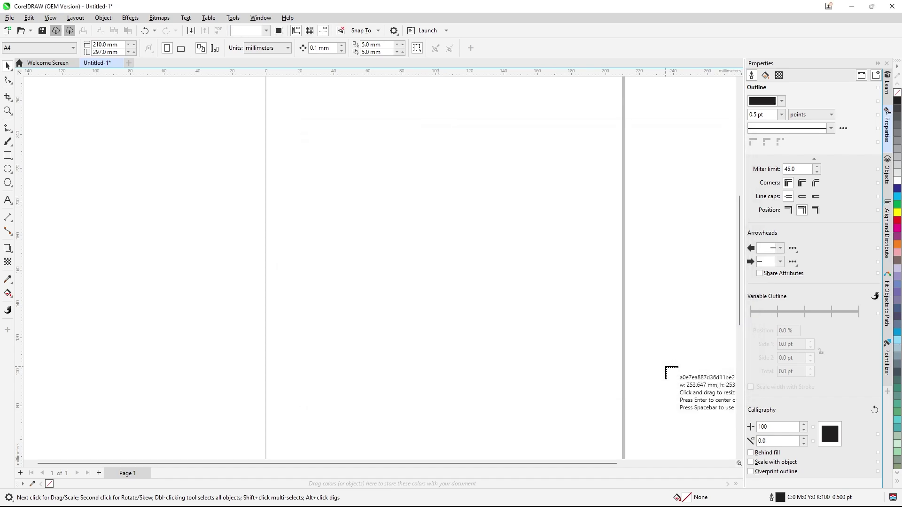
scroll(432, 201, down, 1)
drag(357, 127, 542, 417)
scroll(456, 101, up, 1)
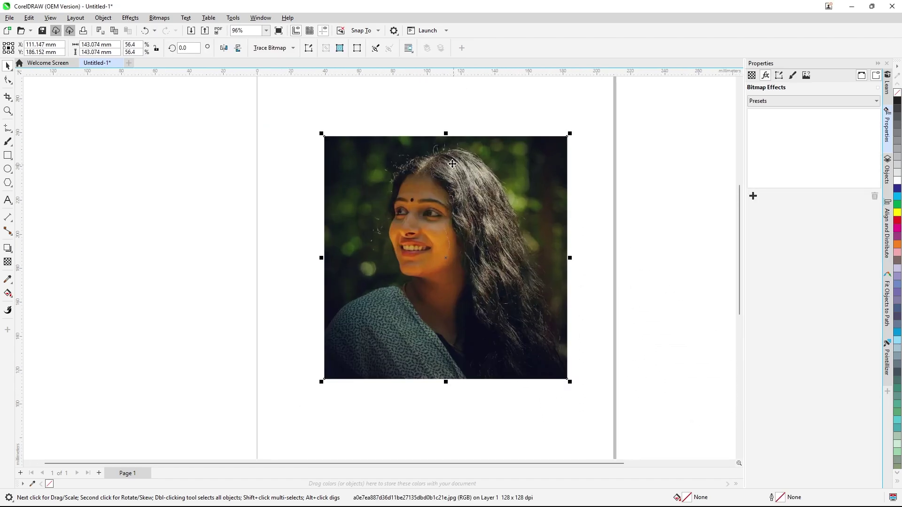
Add the Soften blur effect to the new portrait with a percentage of 84
click(130, 18)
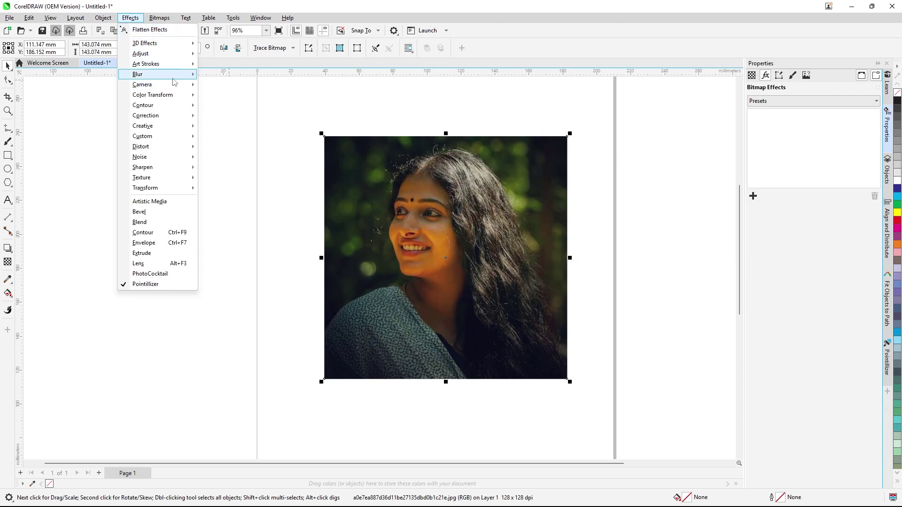
mouse_move(182, 78)
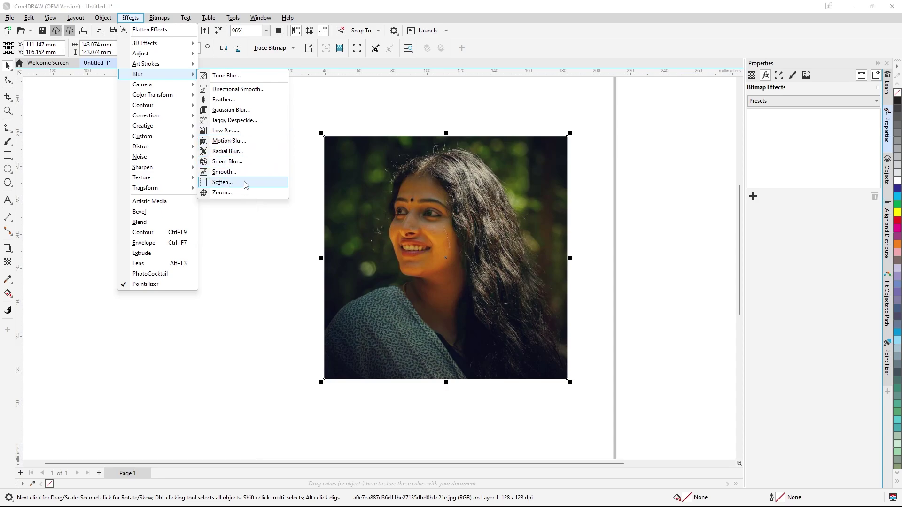
click(222, 182)
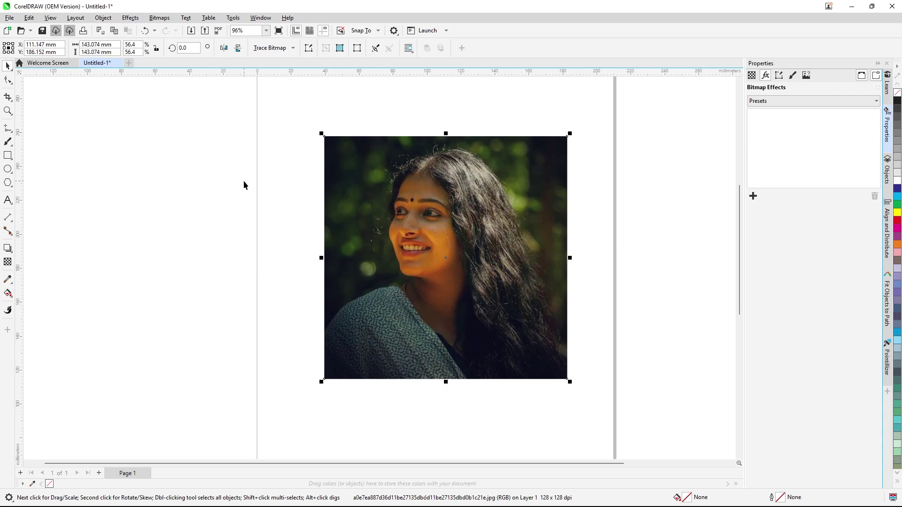
scroll(423, 232, up, 2)
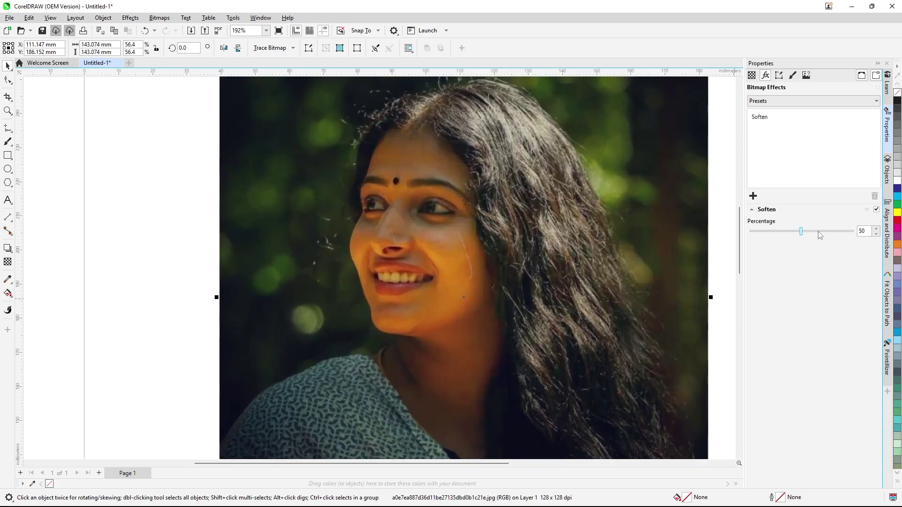
click(837, 231)
scroll(417, 264, up, 2)
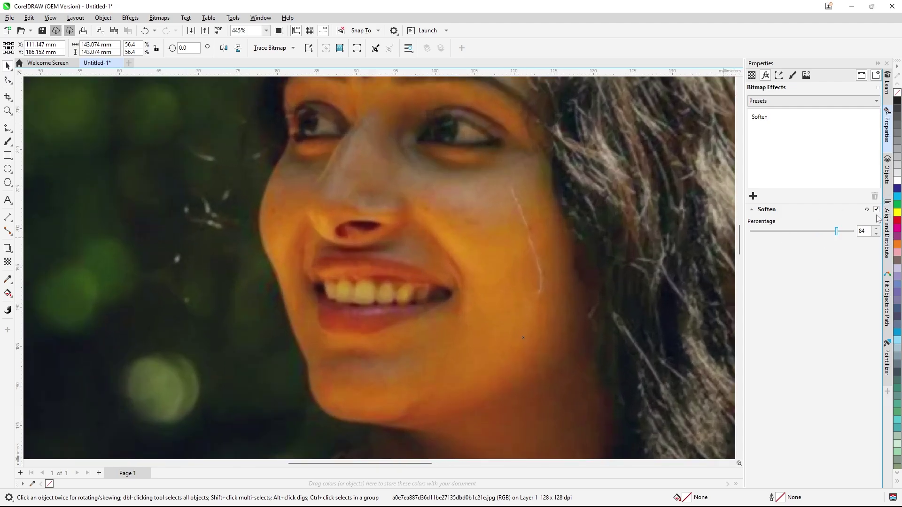
Compare the face with the Soften effect off and on, and leave the effect switched off
click(877, 210)
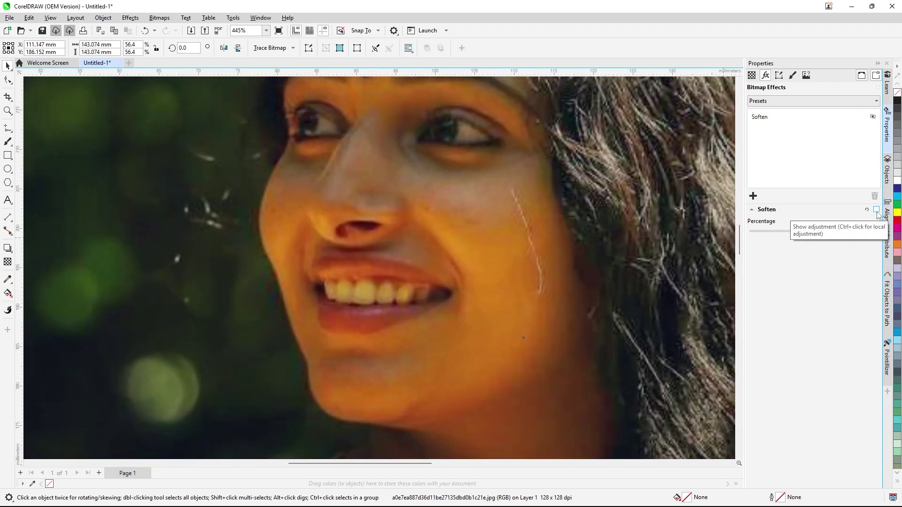
click(877, 210)
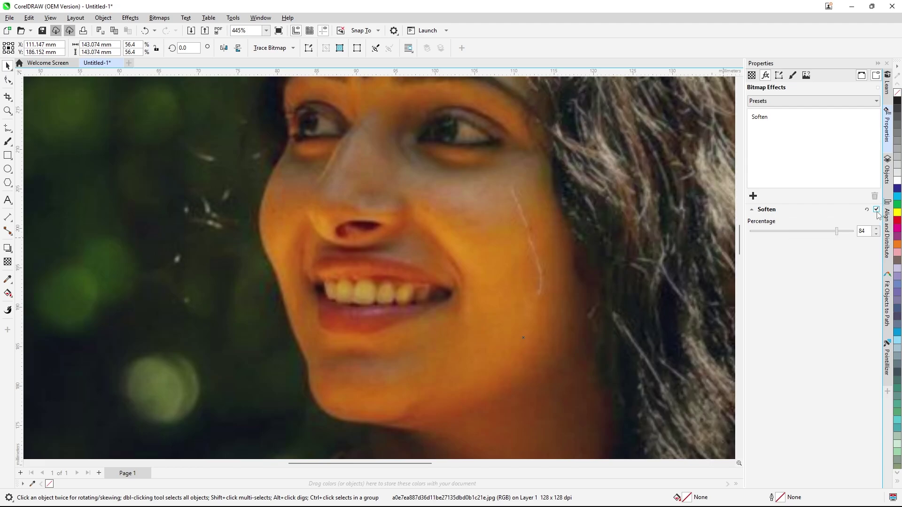
click(876, 210)
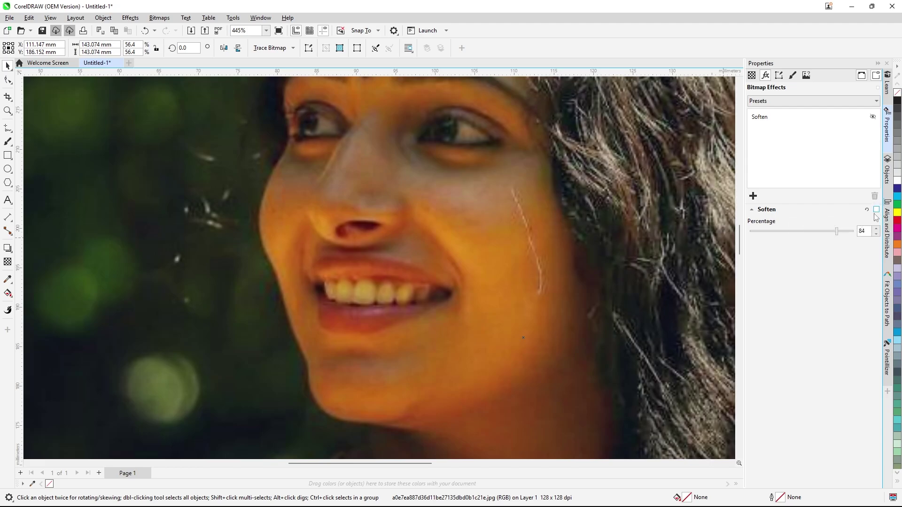
scroll(443, 195, down, 5)
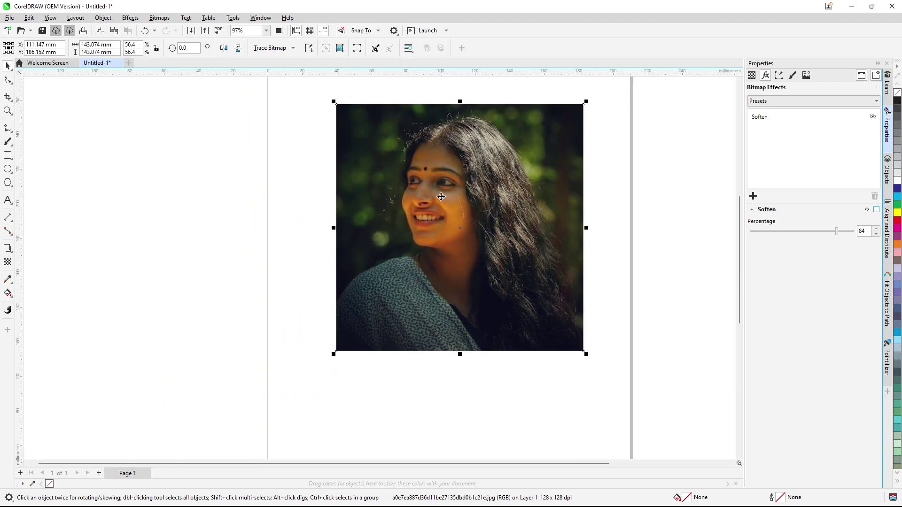
Add the Zoom blur effect to the portrait and raise its amount to 65
click(131, 19)
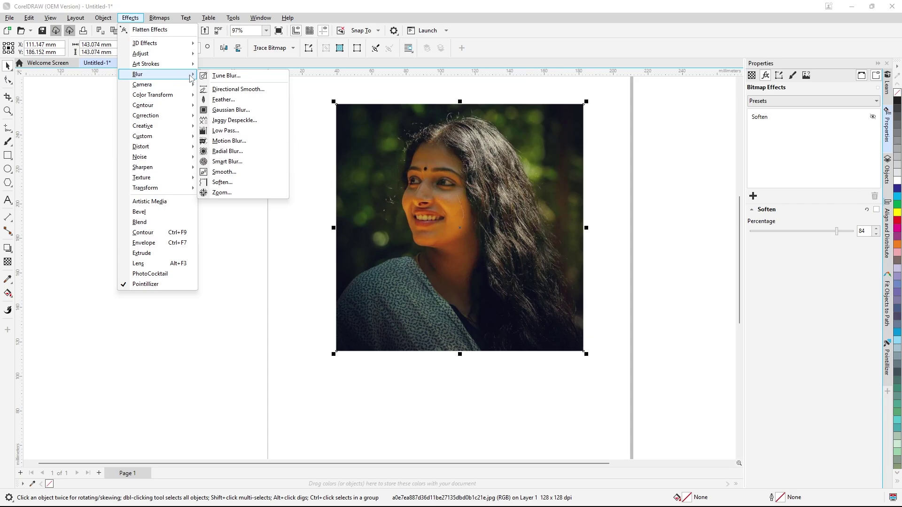
click(234, 193)
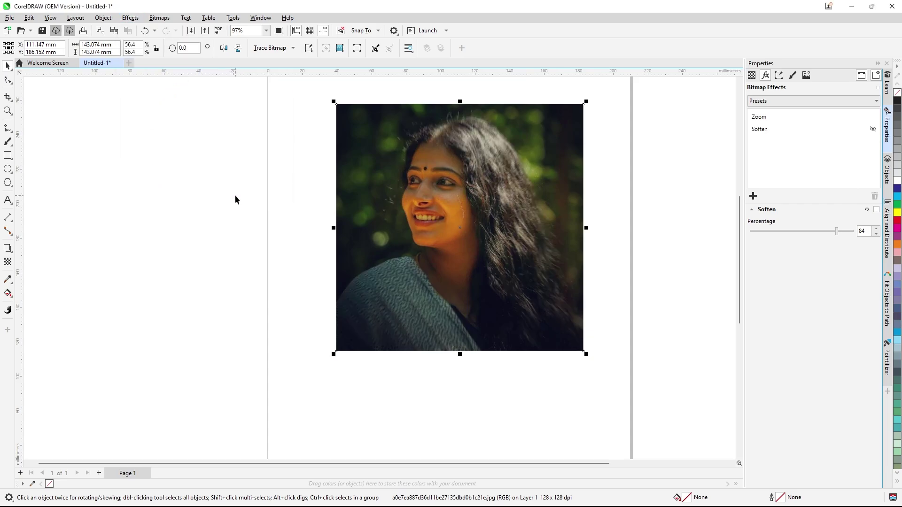
scroll(499, 200, up, 2)
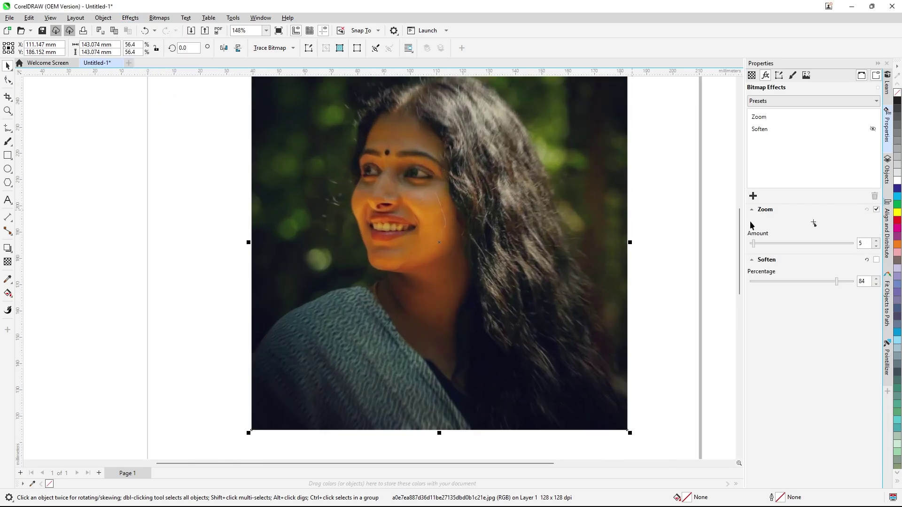
click(779, 246)
click(799, 244)
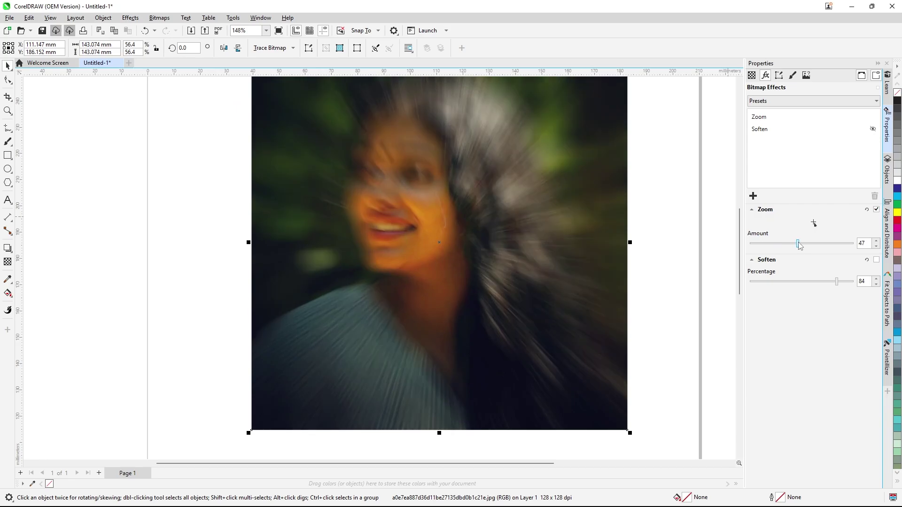
click(817, 244)
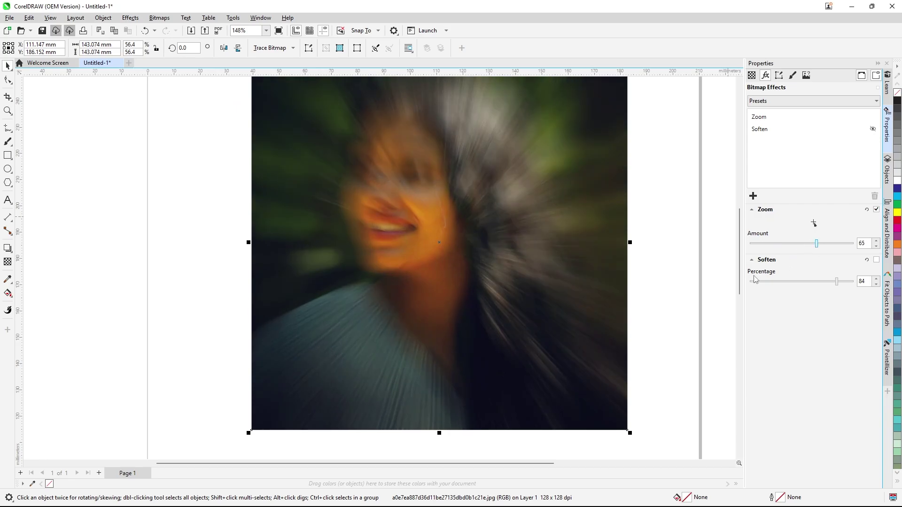
Set the Soften percentage to 50 and the Zoom amount to 64 after trying 77
drag(837, 282, 801, 282)
click(827, 244)
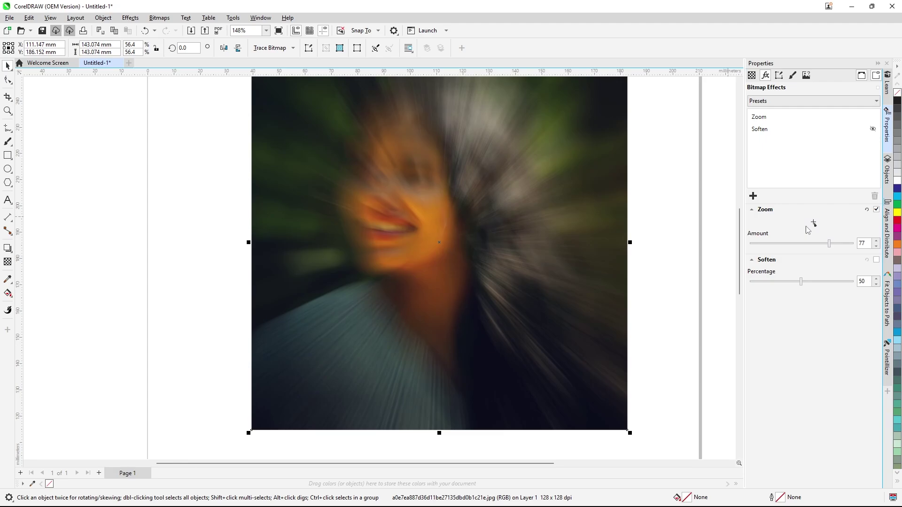
drag(829, 248, 817, 250)
Switch off the Zoom effect and delete the portrait from the page
click(876, 209)
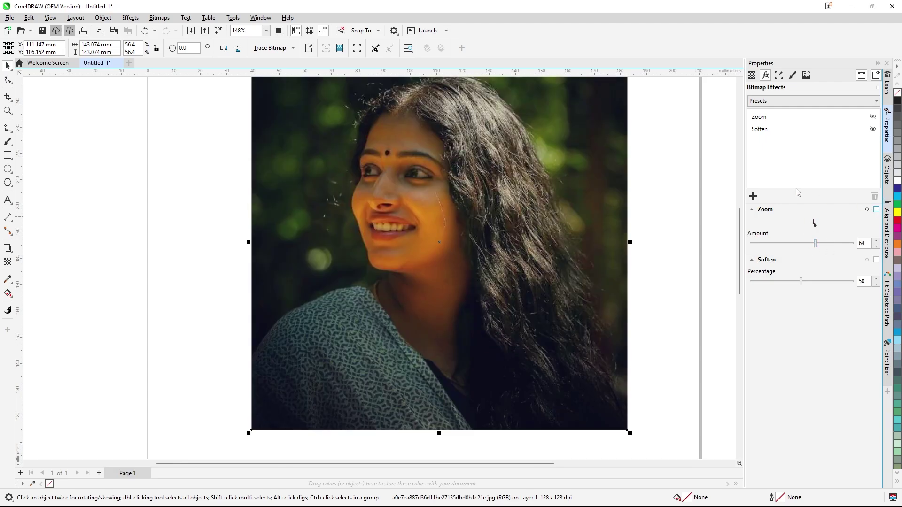
click(131, 18)
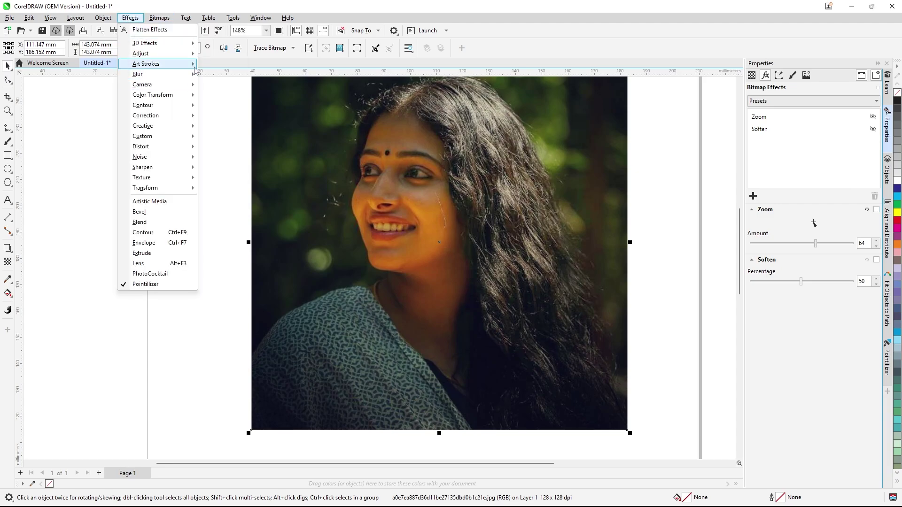
mouse_move(195, 68)
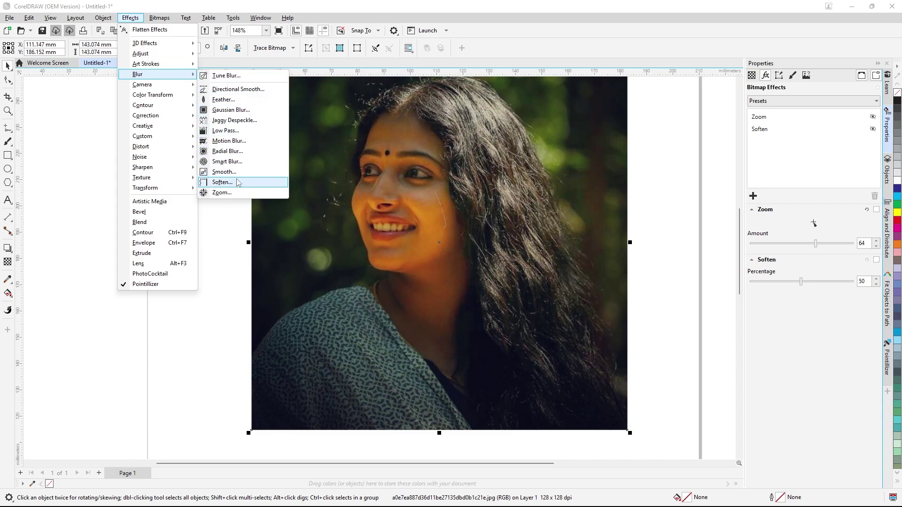
click(224, 219)
scroll(398, 136, down, 2)
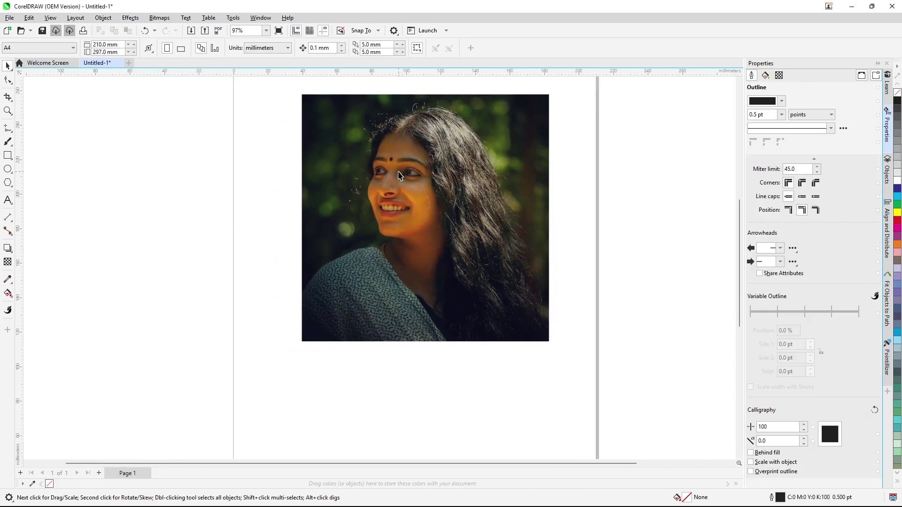
key(Delete)
Start importing another photo onto the empty page
right_click(398, 172)
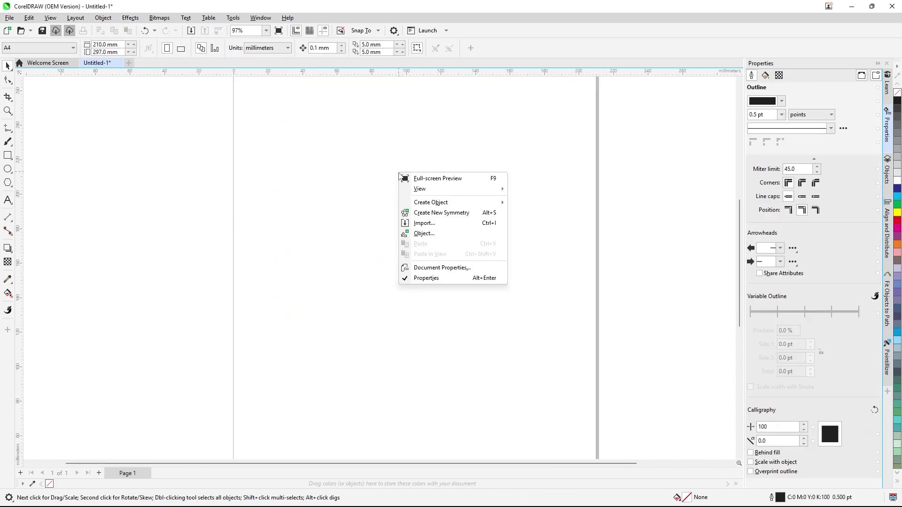
Import b26b640136cf77220916f397162a22ed.jpg and place it on the page at about 122 mm wide by 152 mm high
click(415, 223)
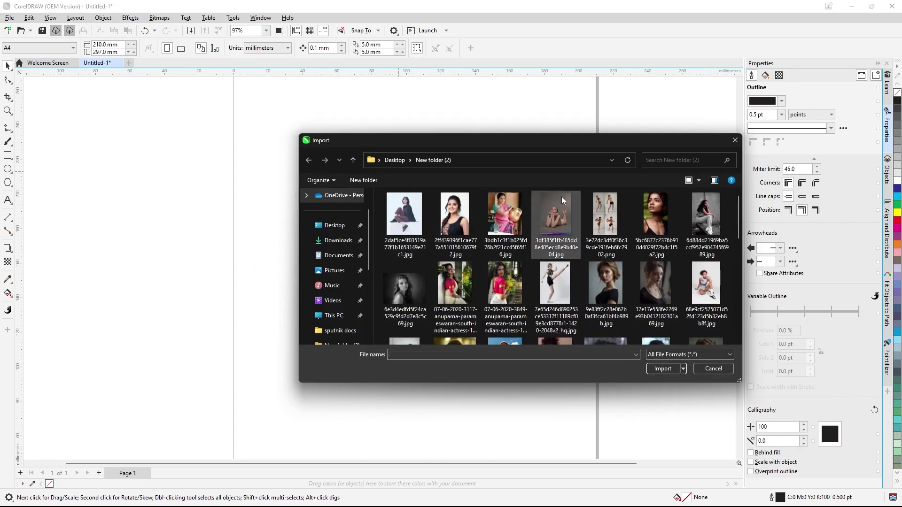
scroll(545, 199, up, 1)
scroll(587, 263, down, 1)
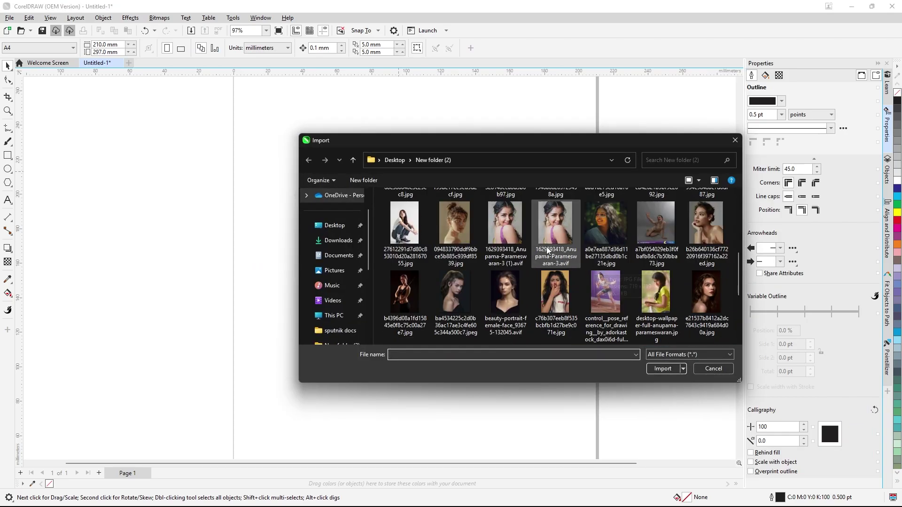
click(713, 238)
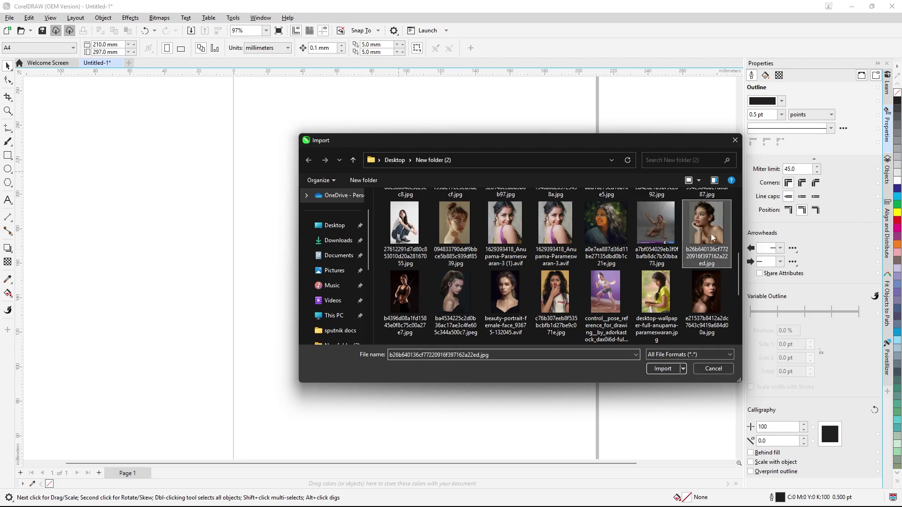
click(662, 369)
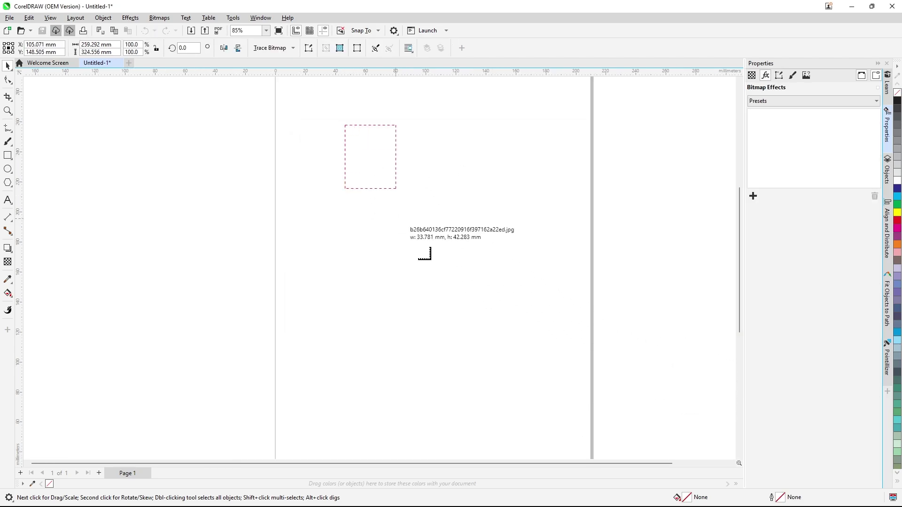
drag(430, 259, 529, 409)
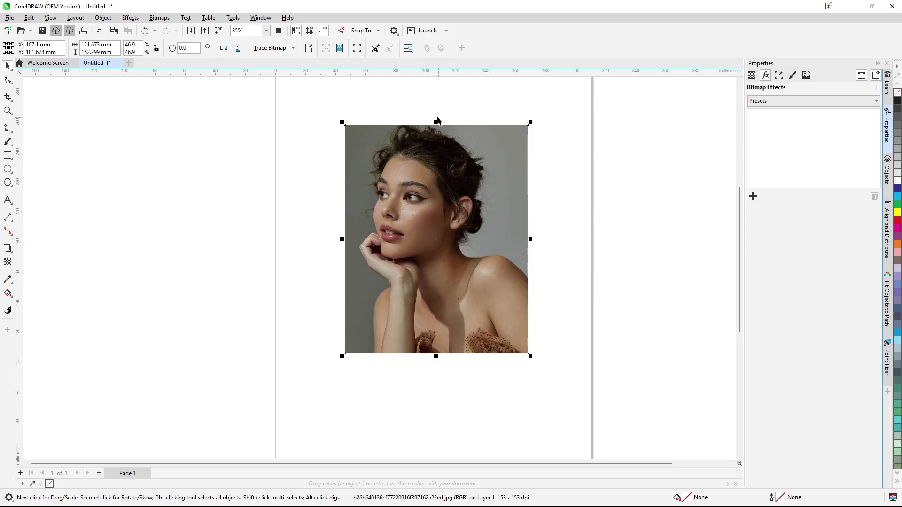
Apply the Colorize camera effect to the photo with hue 162 and saturation 67, and disable the effect
click(131, 19)
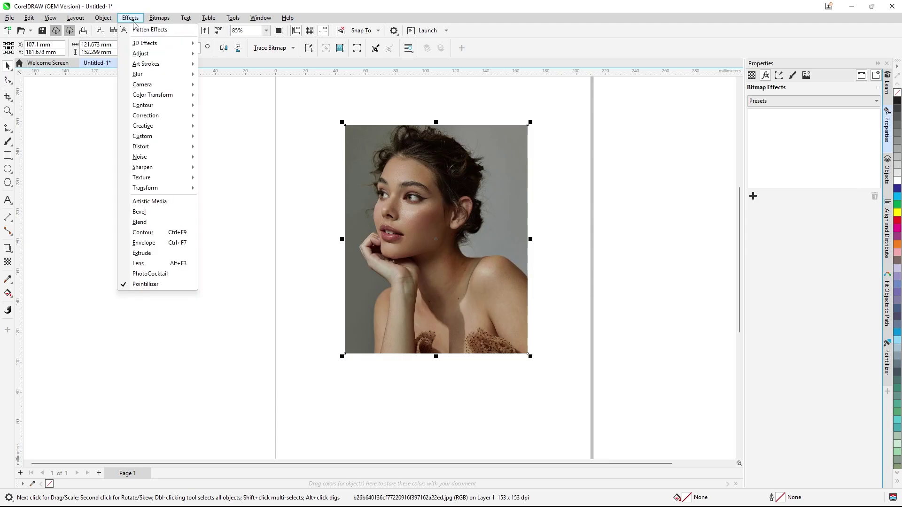
mouse_move(152, 78)
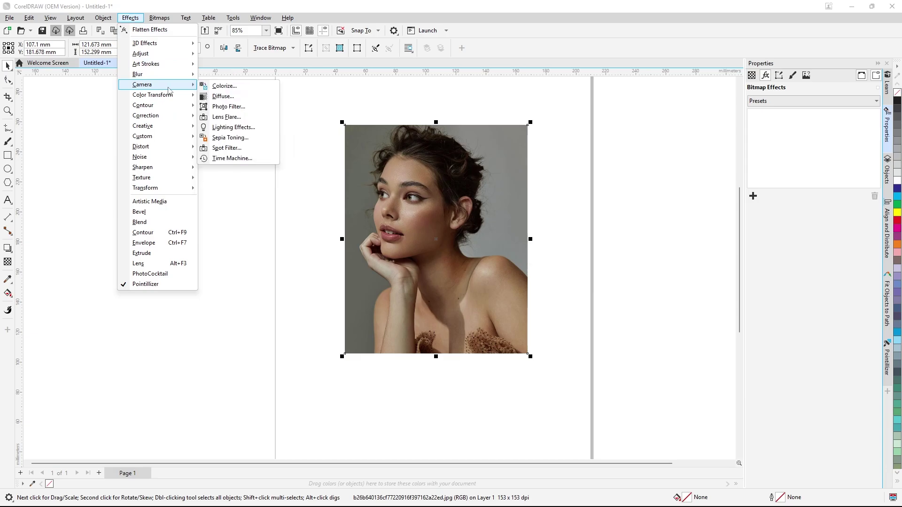
click(229, 88)
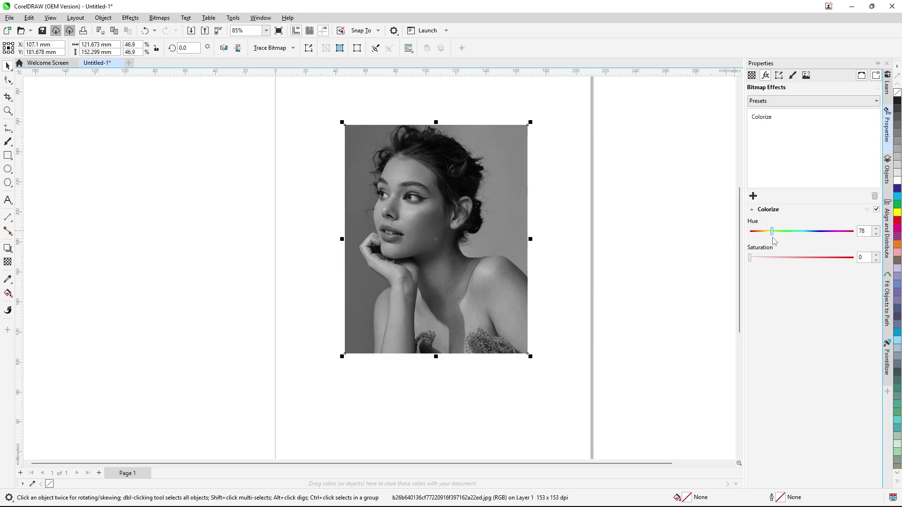
mouse_move(752, 233)
mouse_down()
mouse_move(786, 241)
mouse_move(750, 241)
mouse_up()
drag(816, 232, 805, 240)
drag(749, 258, 796, 232)
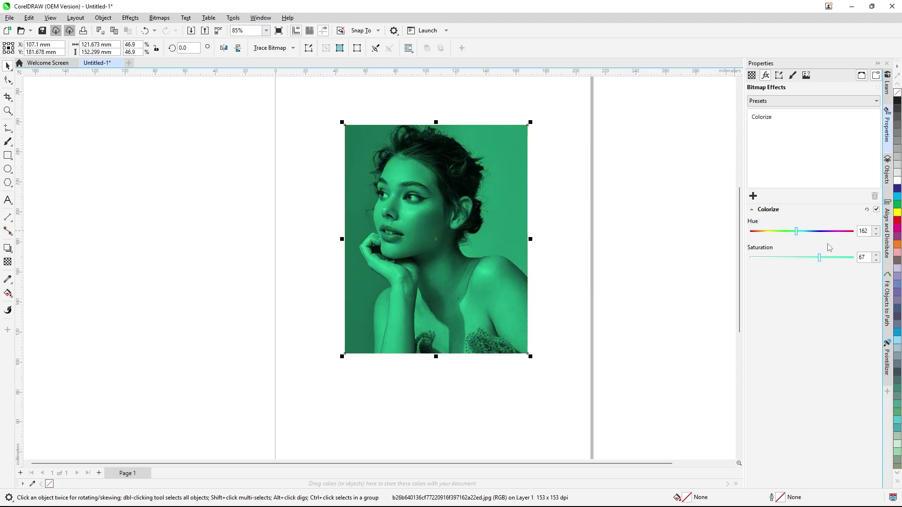
click(876, 209)
Add the Diffuse camera effect to the photo at level 86, and disable the effect
click(138, 19)
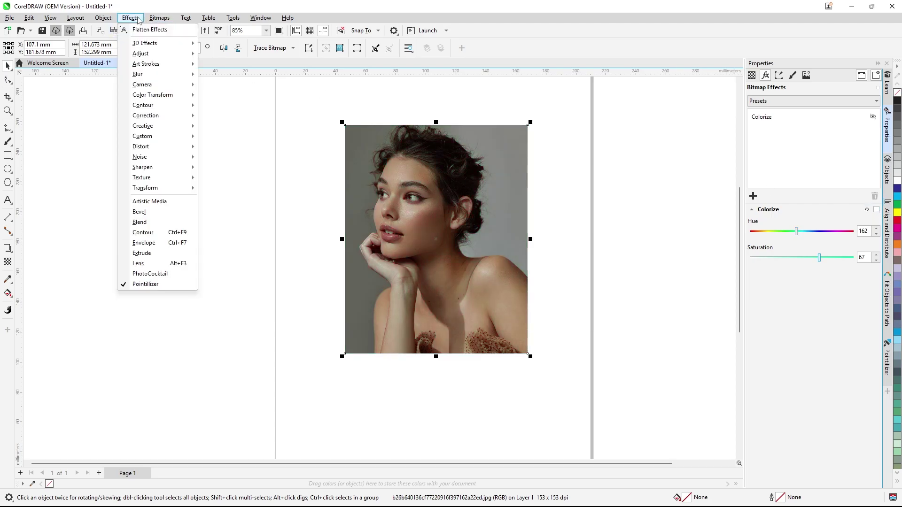
mouse_move(195, 86)
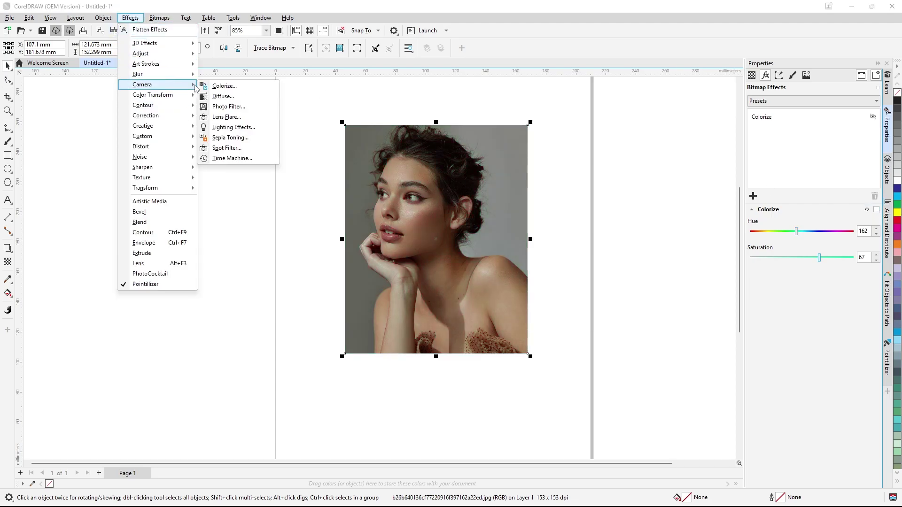
click(226, 97)
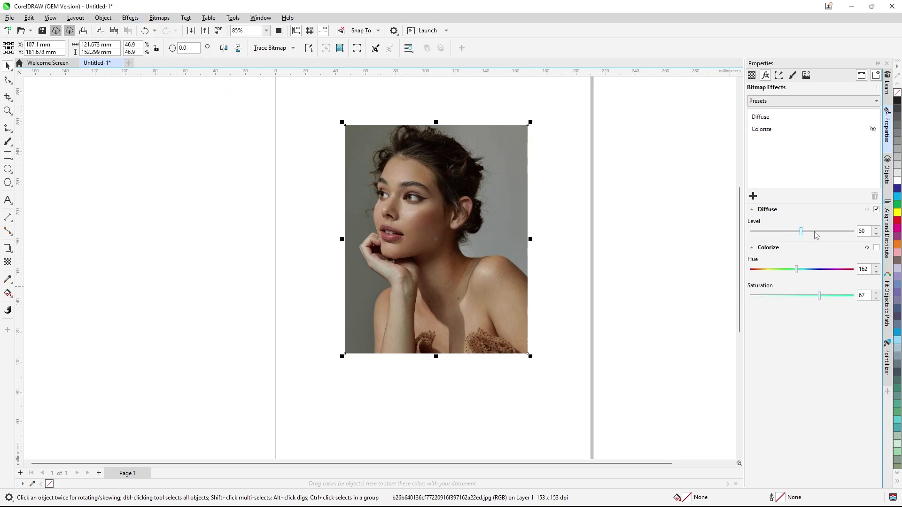
click(814, 232)
scroll(407, 230, up, 3)
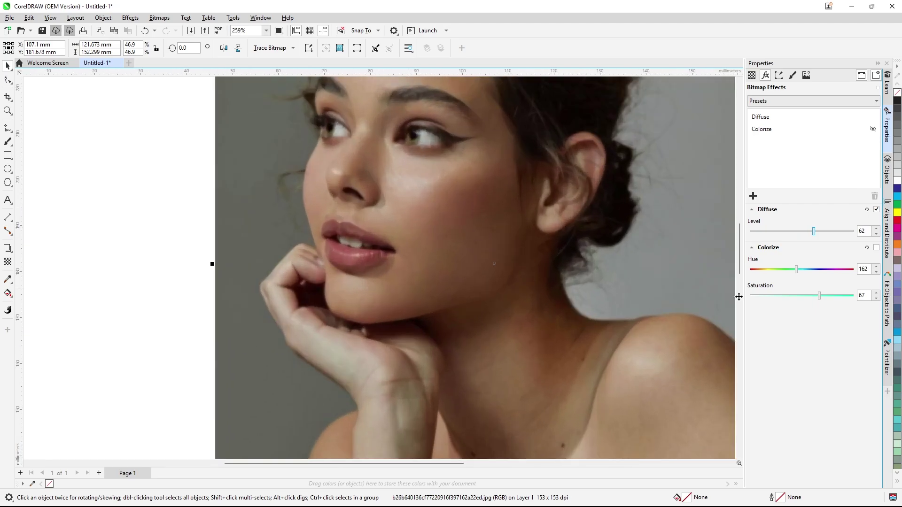
click(840, 231)
click(876, 209)
scroll(535, 208, down, 4)
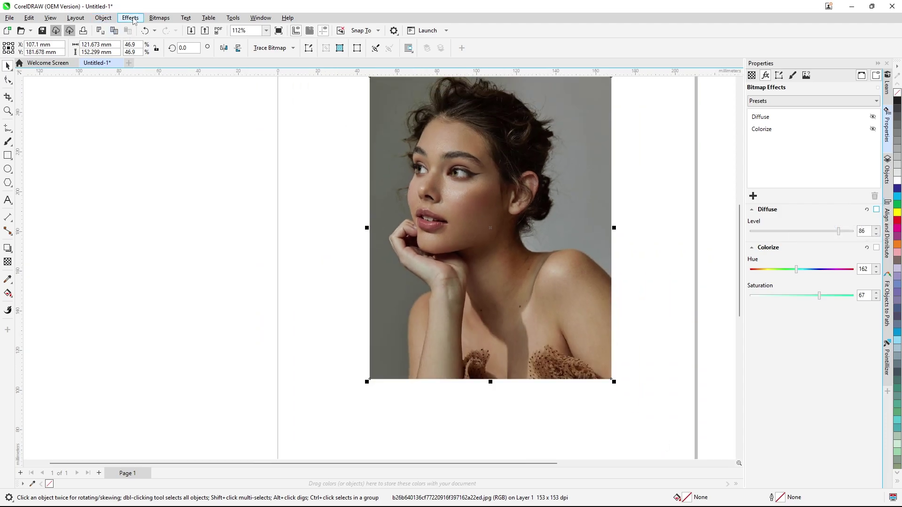
Add the Photo Filter camera effect to the photo with the turquoise filter colour #32E1ED
click(130, 17)
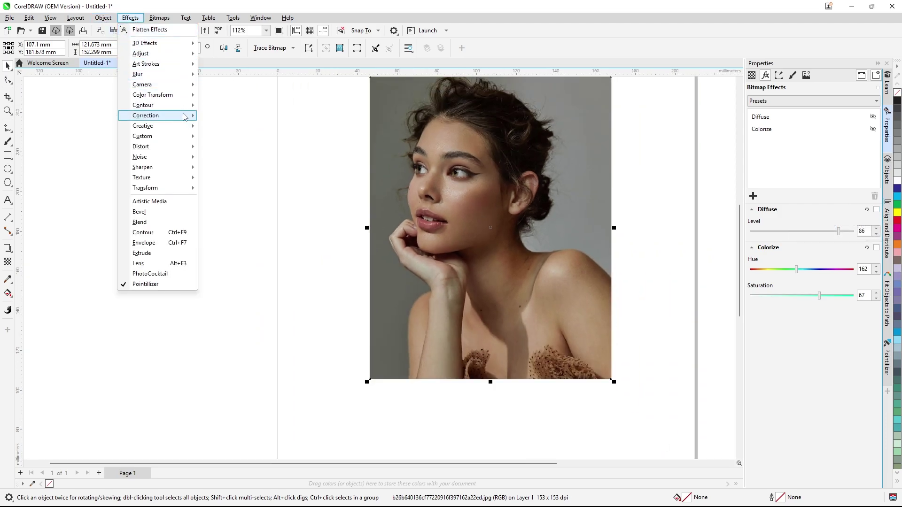
mouse_move(188, 109)
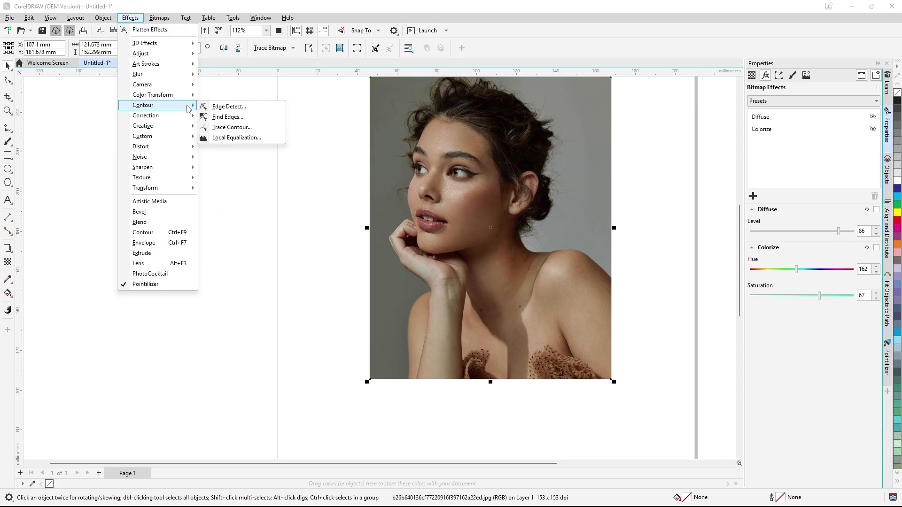
mouse_move(188, 85)
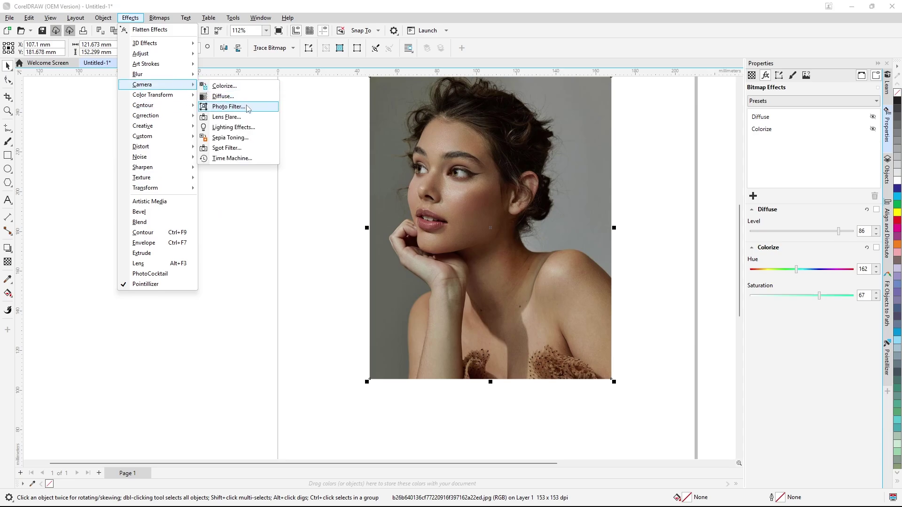
click(228, 107)
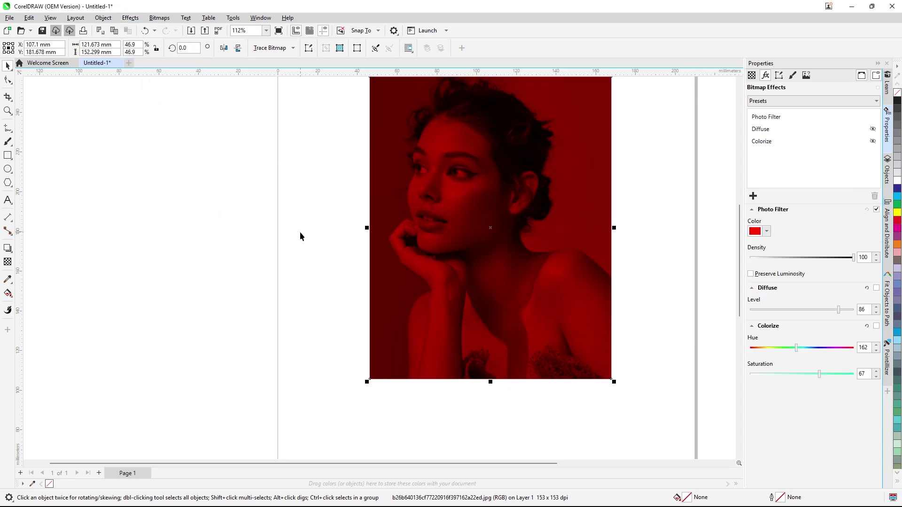
click(761, 234)
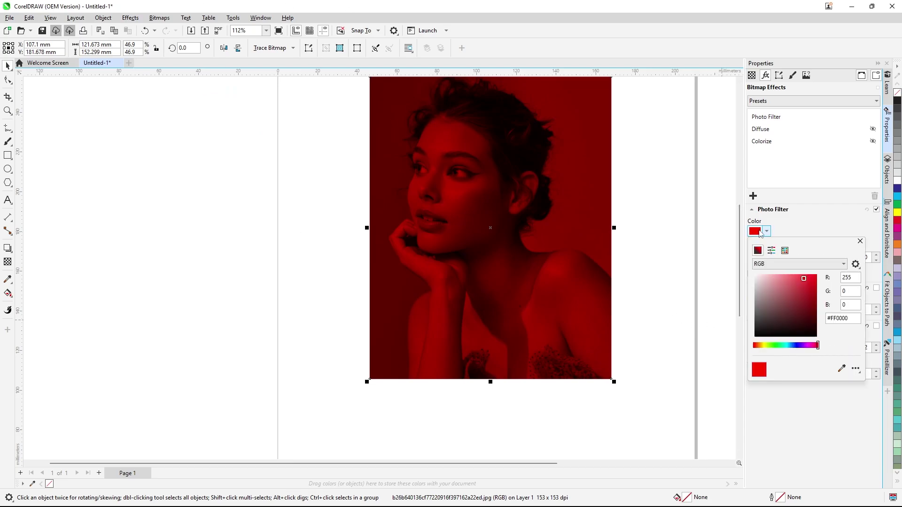
click(787, 346)
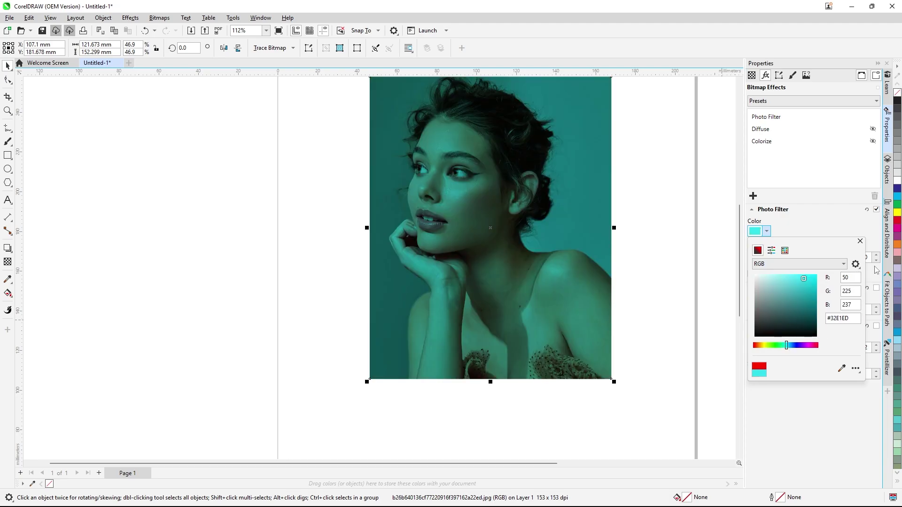
click(860, 241)
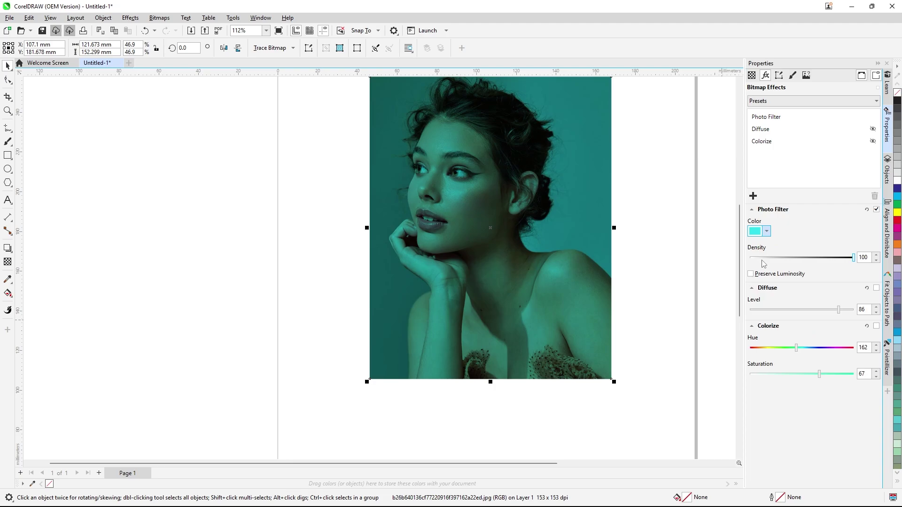
Set the Photo Filter density to 68 with Preserve Luminosity enabled, and disable the filter
drag(853, 258, 821, 264)
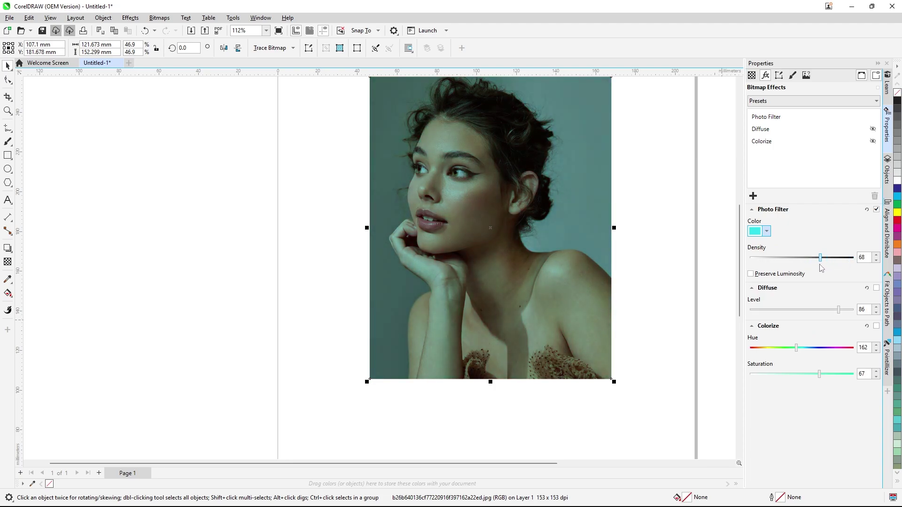
click(750, 275)
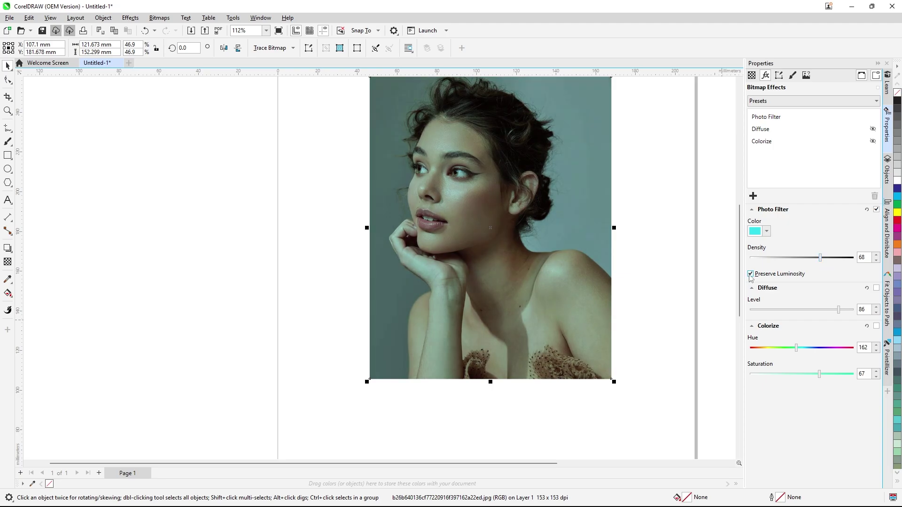
click(750, 275)
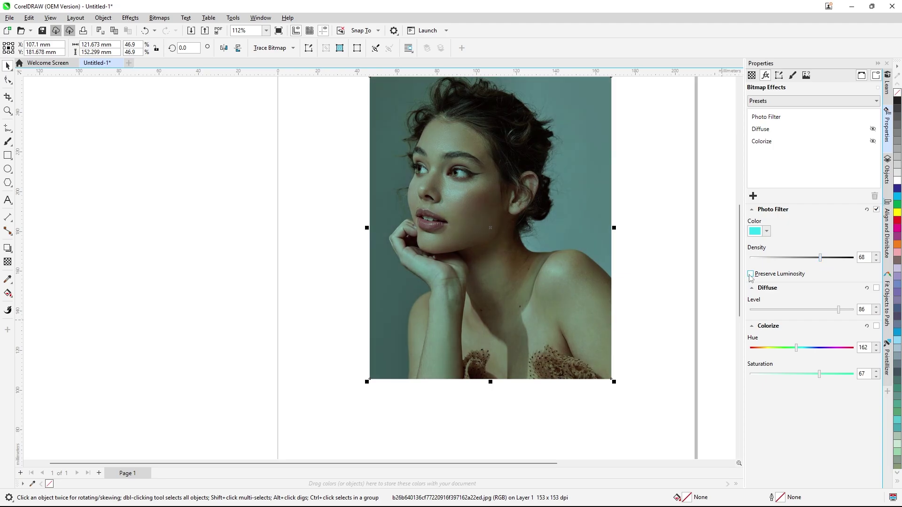
click(751, 274)
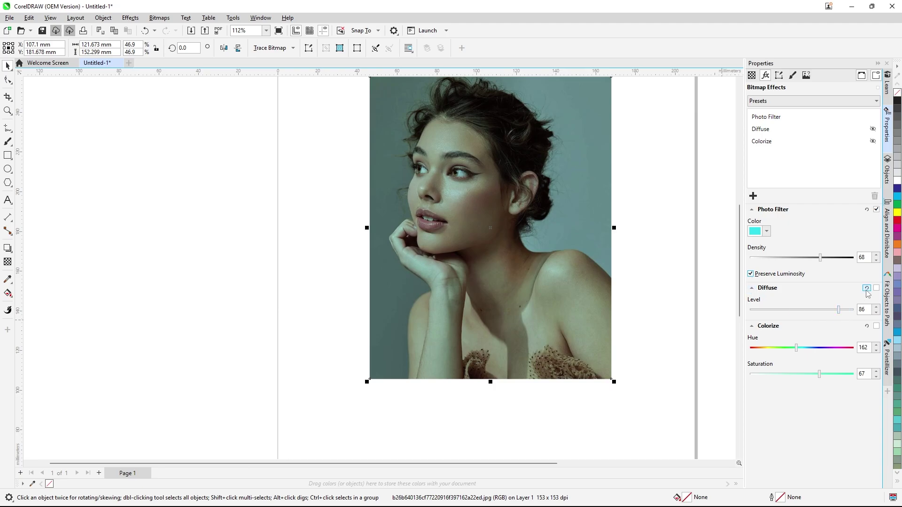
click(876, 210)
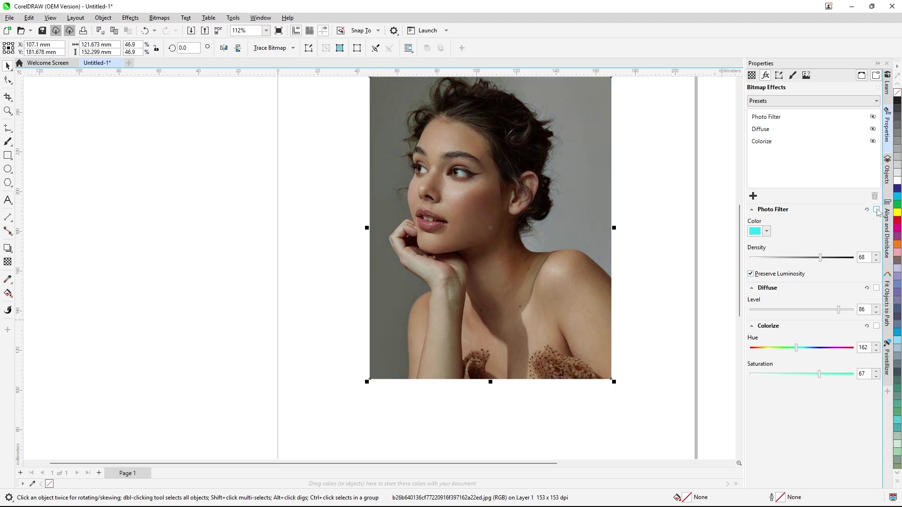
Adjust the existing Photo Filter's density to 65 and switch the filter off again
click(138, 20)
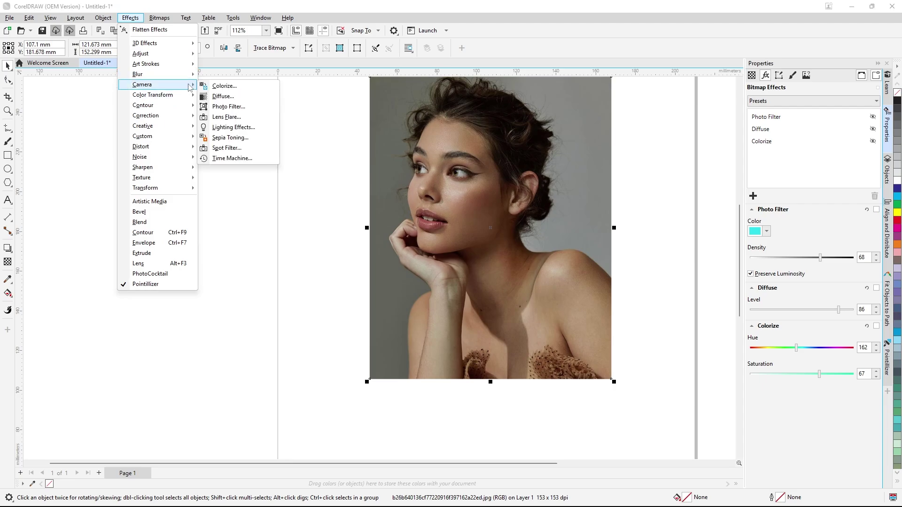
click(243, 107)
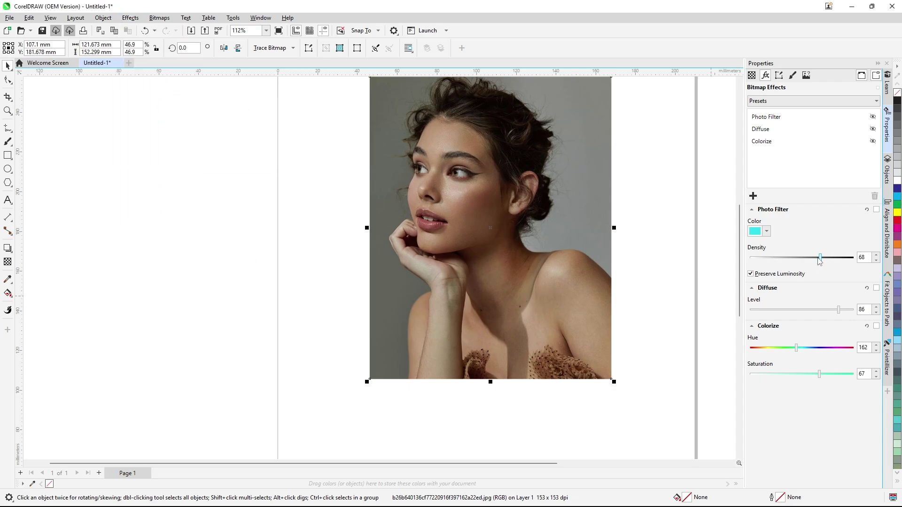
mouse_move(819, 261)
mouse_down()
mouse_move(799, 262)
mouse_move(811, 264)
mouse_up()
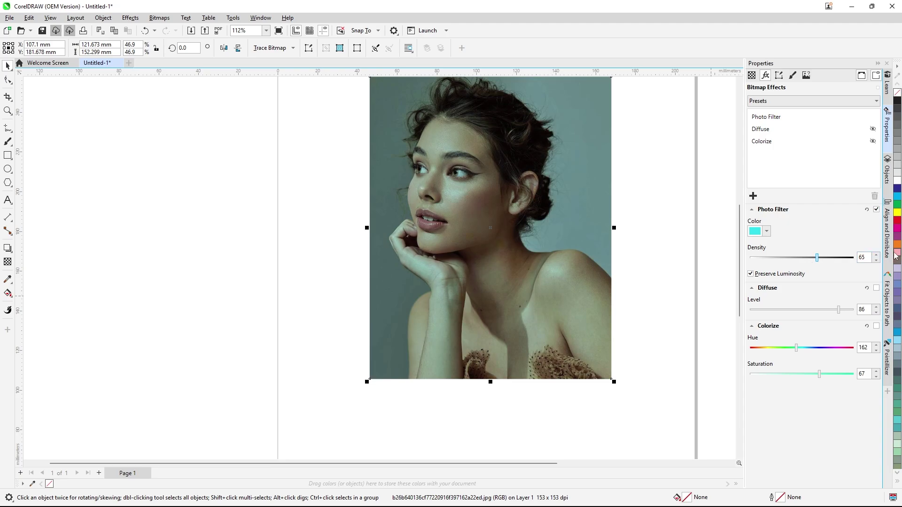
click(877, 210)
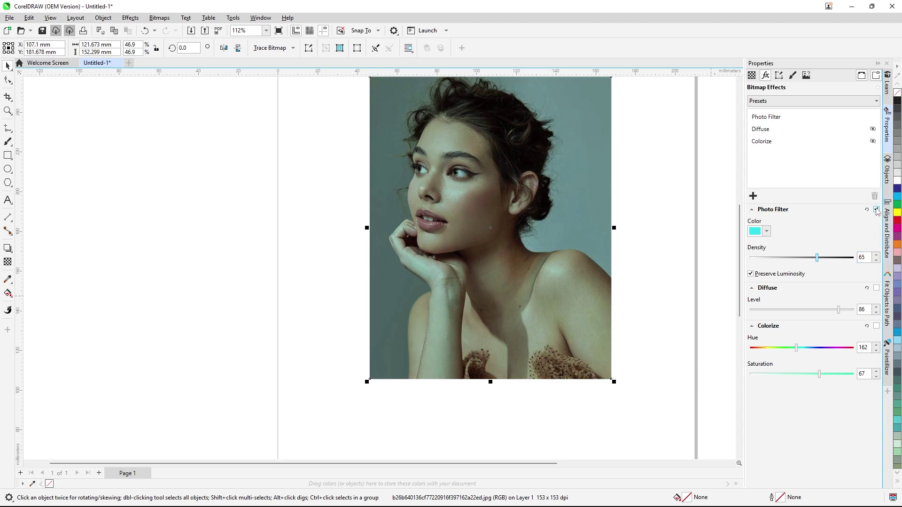
Add the Lens Flare camera effect to the photo
click(124, 19)
mouse_move(192, 85)
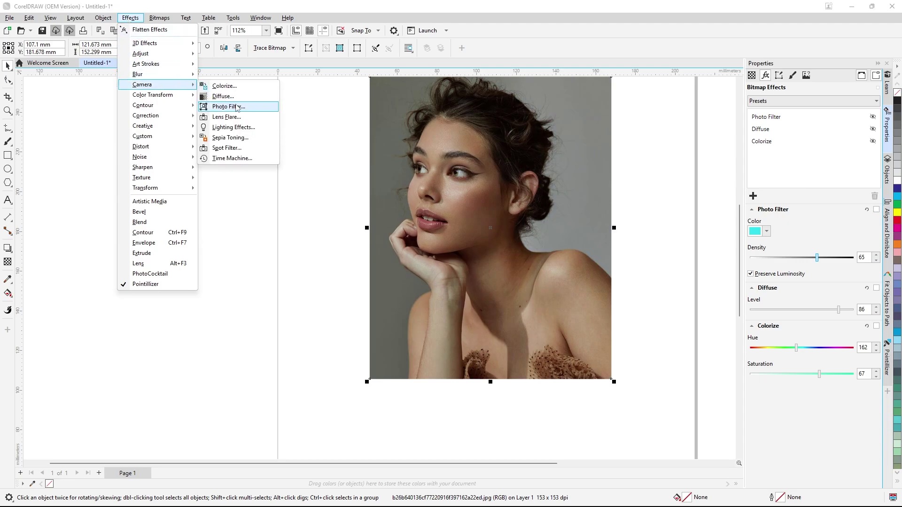
click(251, 118)
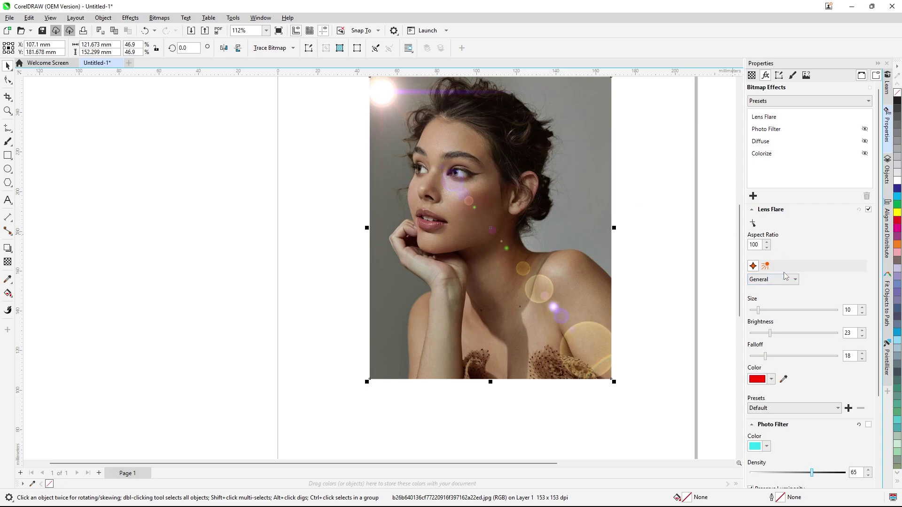
Try a Lens Flare aspect ratio of 104 and return it to 100
click(767, 242)
click(766, 243)
click(766, 242)
click(767, 242)
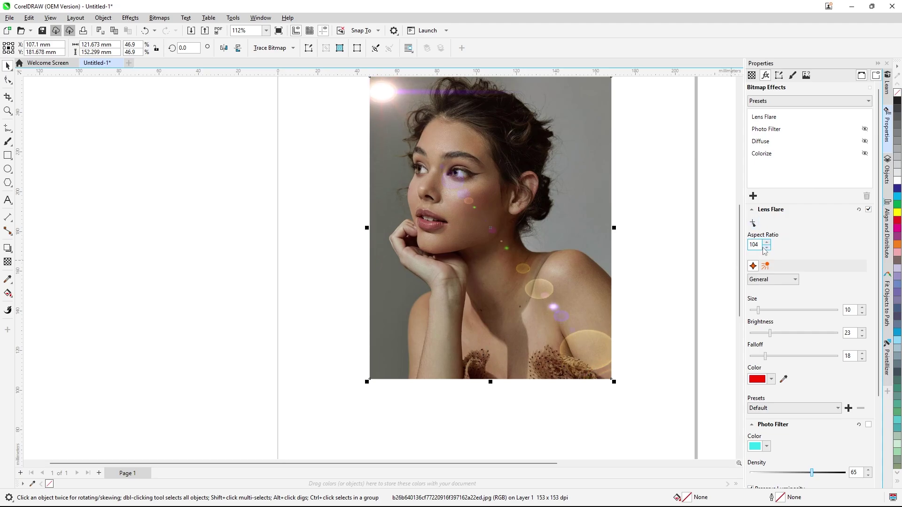
click(768, 248)
click(767, 248)
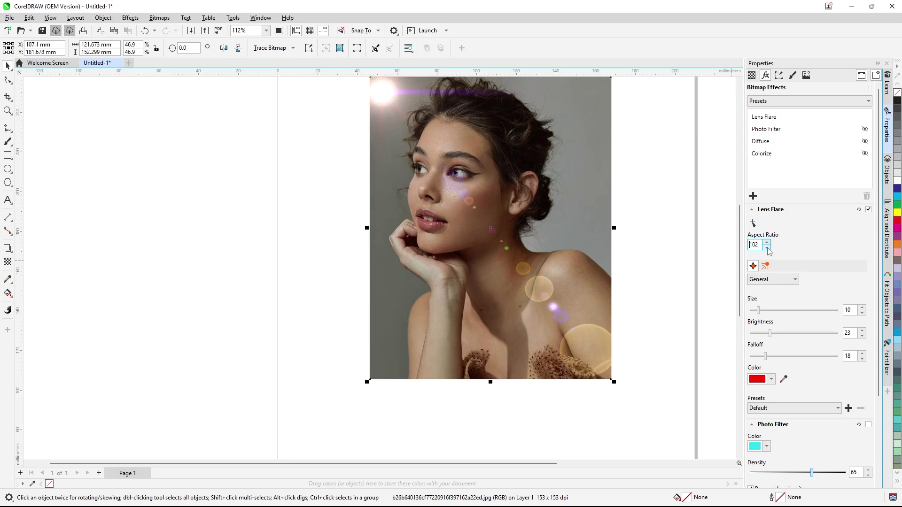
click(767, 248)
click(768, 248)
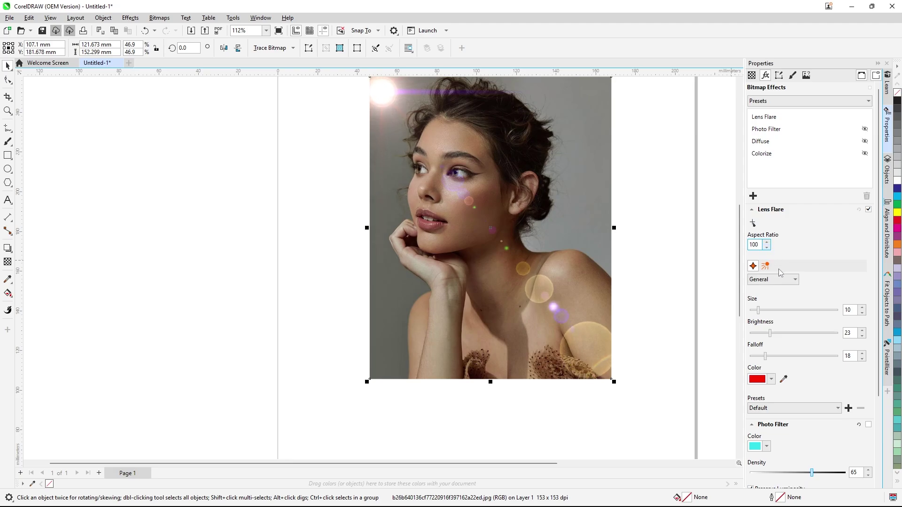
Set the Lens Flare rays' Anamorphic Light to brightness 54 and rotation 94
click(766, 266)
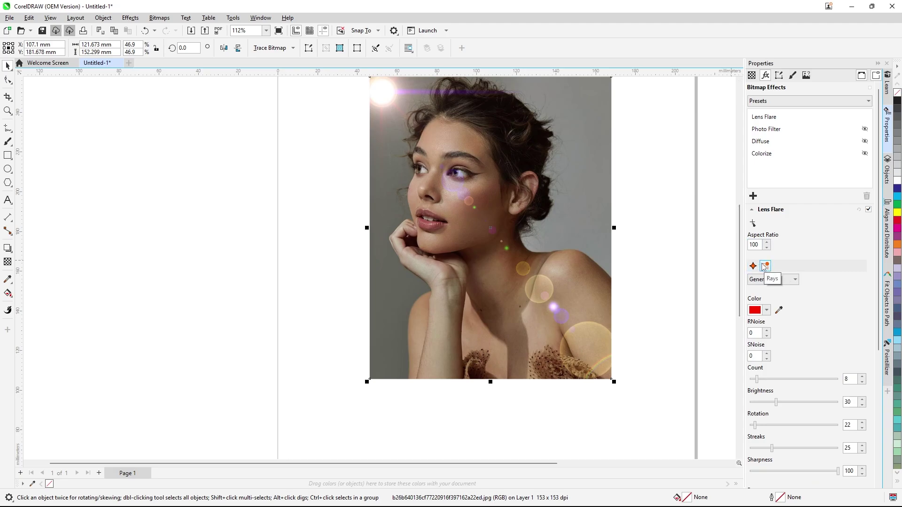
click(796, 281)
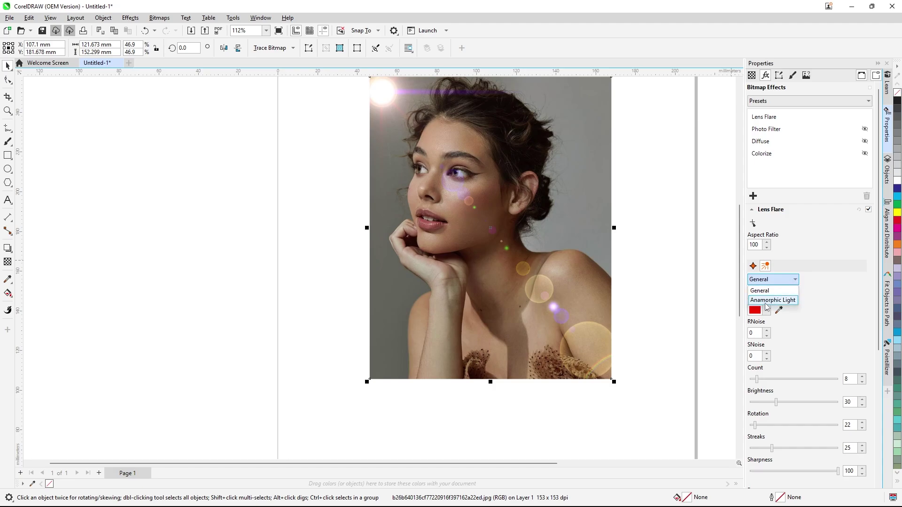
click(773, 301)
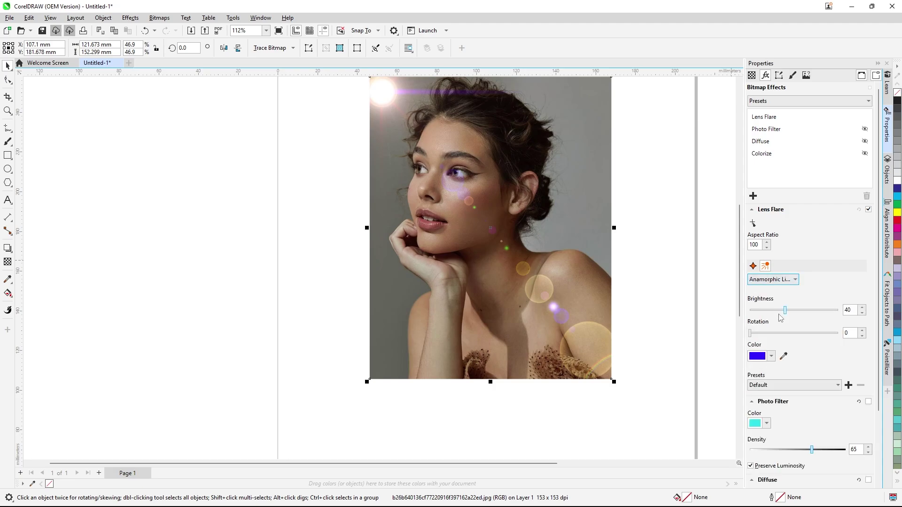
drag(787, 312, 791, 311)
click(798, 311)
drag(751, 334, 772, 332)
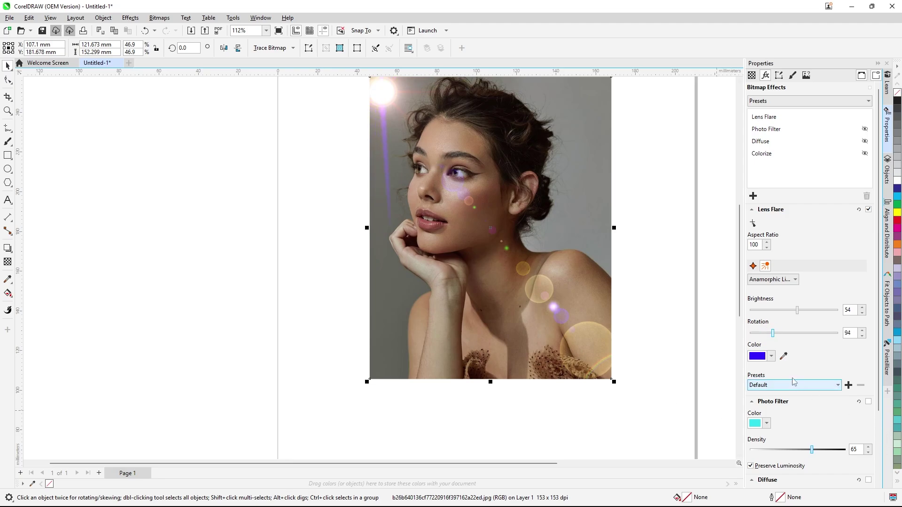
Change the Lens Flare's Anamorphic Light color to bright purple #D543F2
click(758, 358)
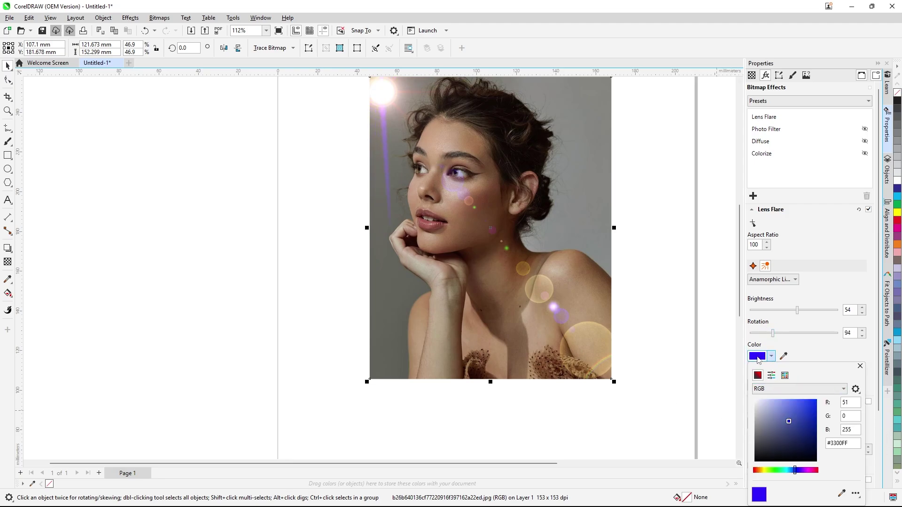
drag(794, 470, 806, 470)
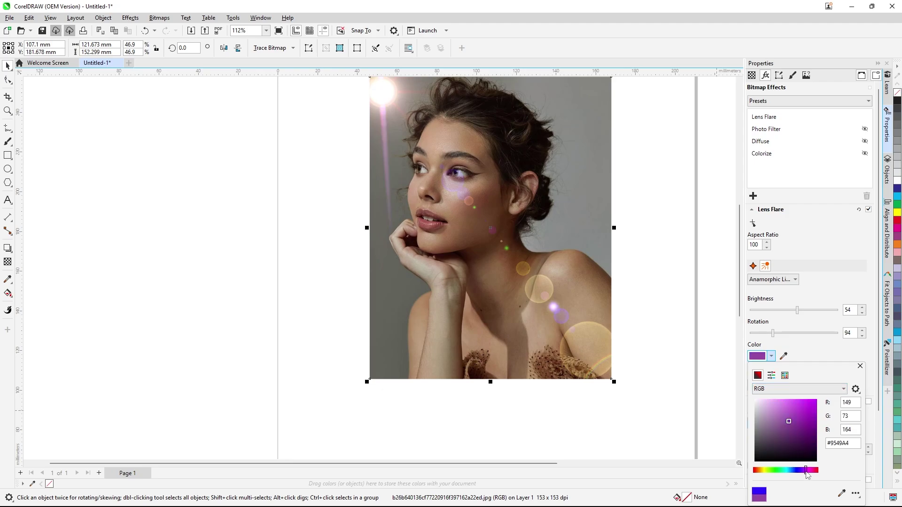
click(799, 403)
drag(799, 405, 800, 405)
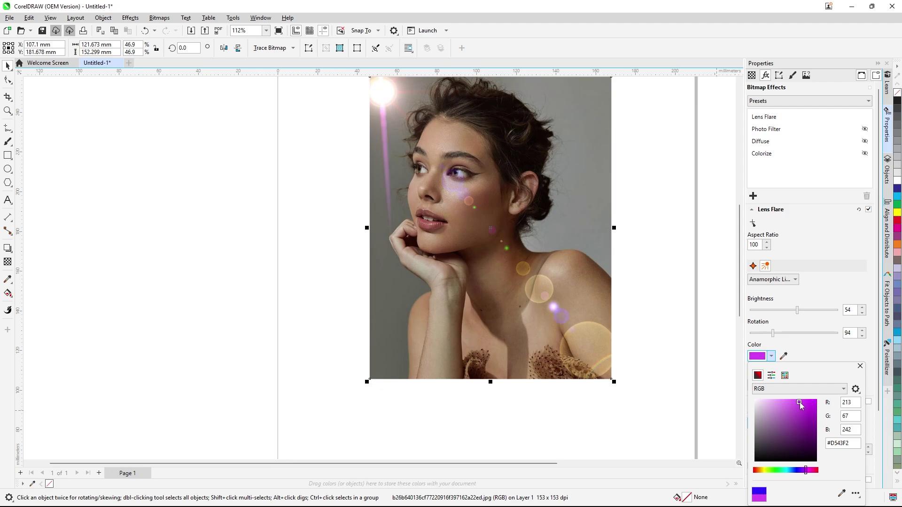
click(859, 366)
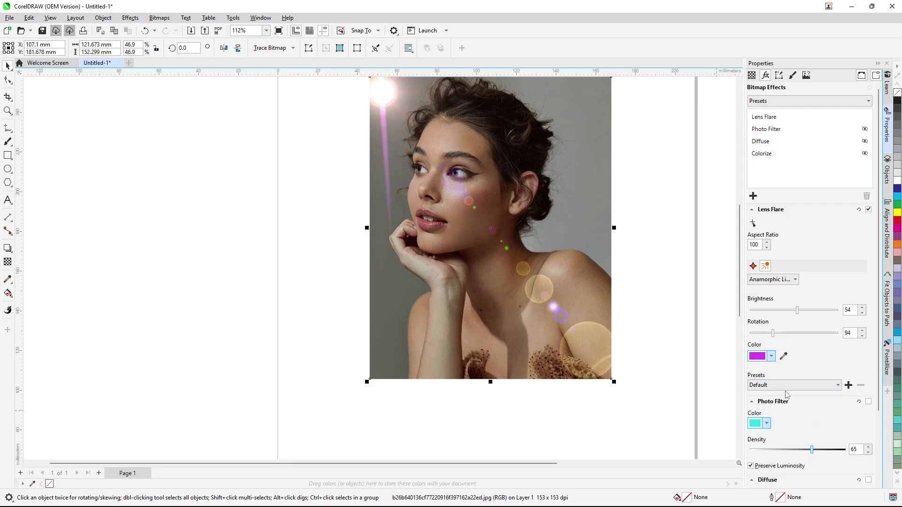
Apply the Star Explosion preset to the Lens Flare and shift the photo to about X 105.9 mm, Y 180.3 mm
click(836, 388)
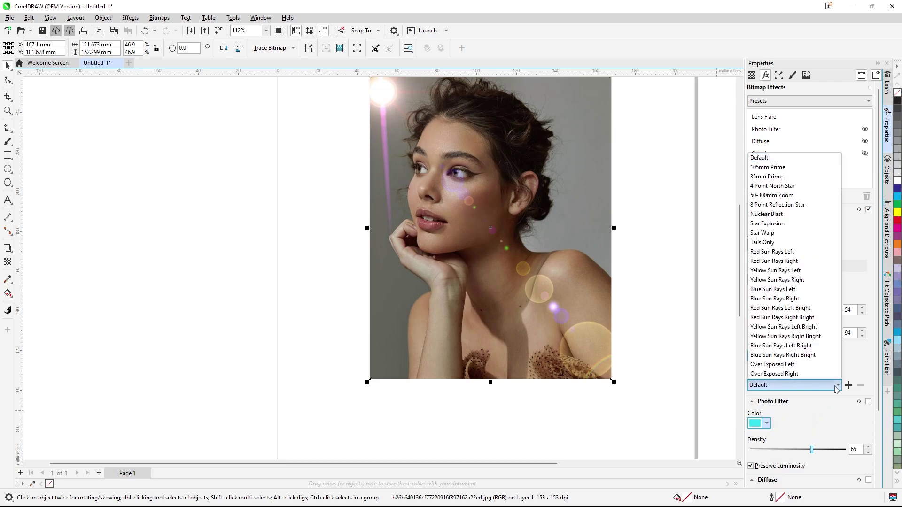
click(780, 223)
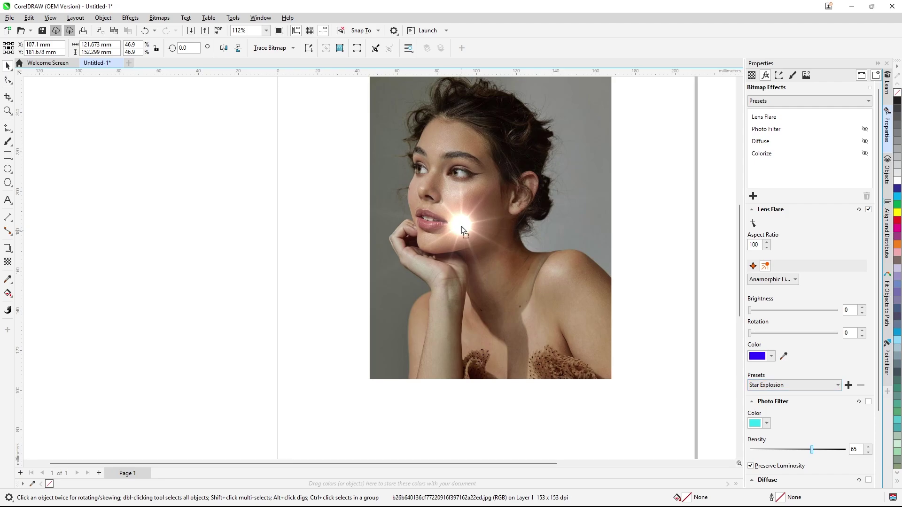
mouse_move(461, 229)
mouse_down()
mouse_move(458, 211)
mouse_move(458, 234)
mouse_up()
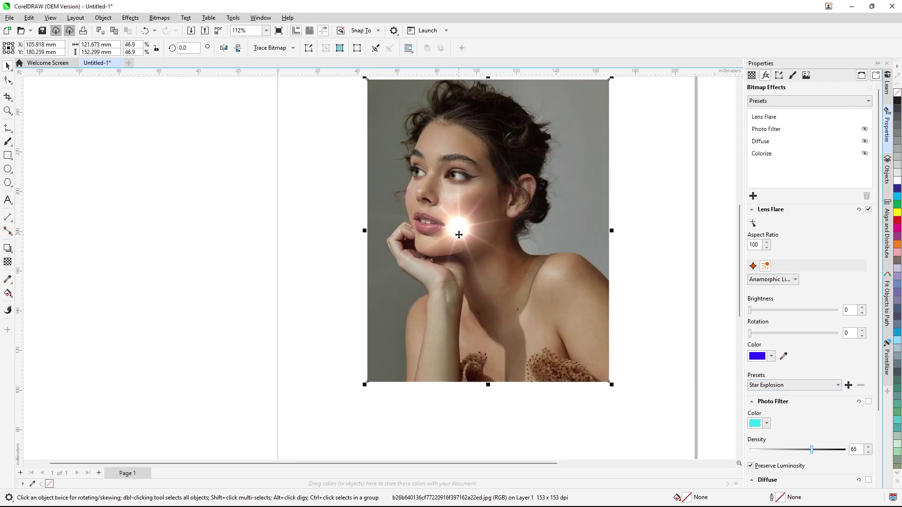
click(459, 235)
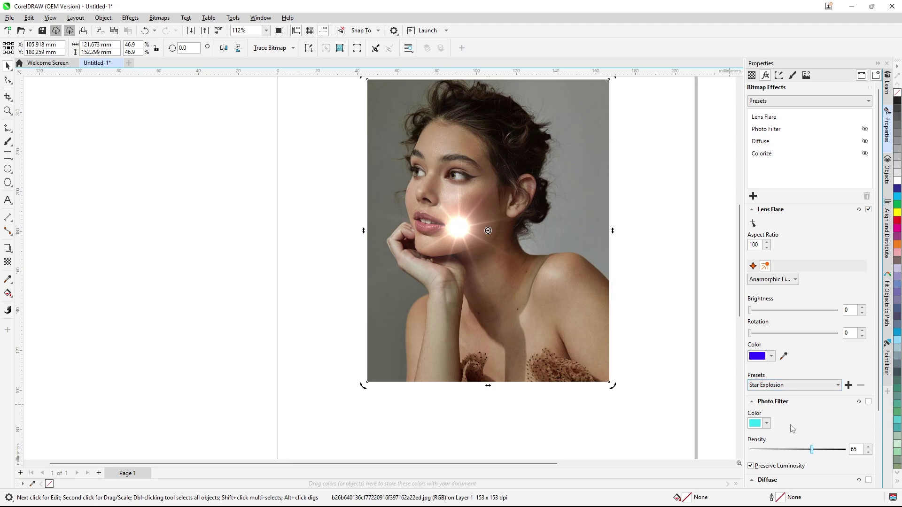
Try the 8 Point Reflection Star and Over Exposed Right presets on the Lens Flare
scroll(861, 371, down, 2)
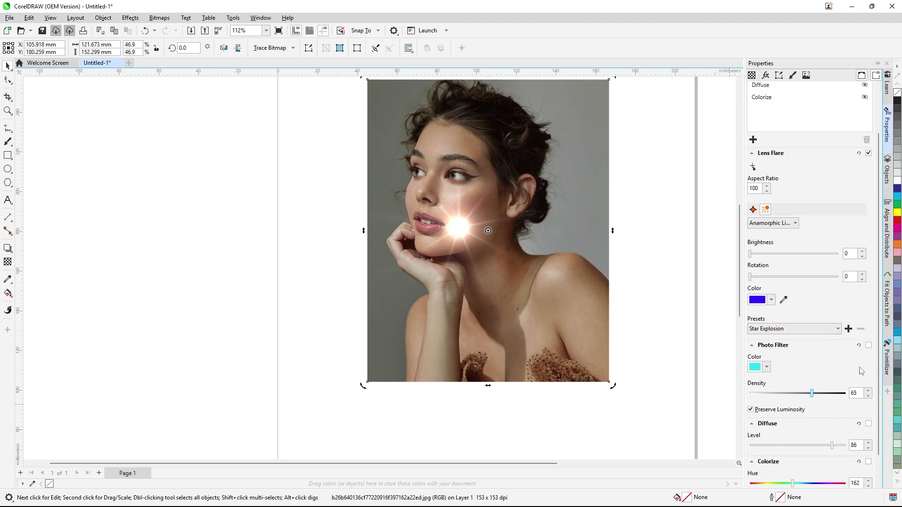
scroll(861, 371, down, 1)
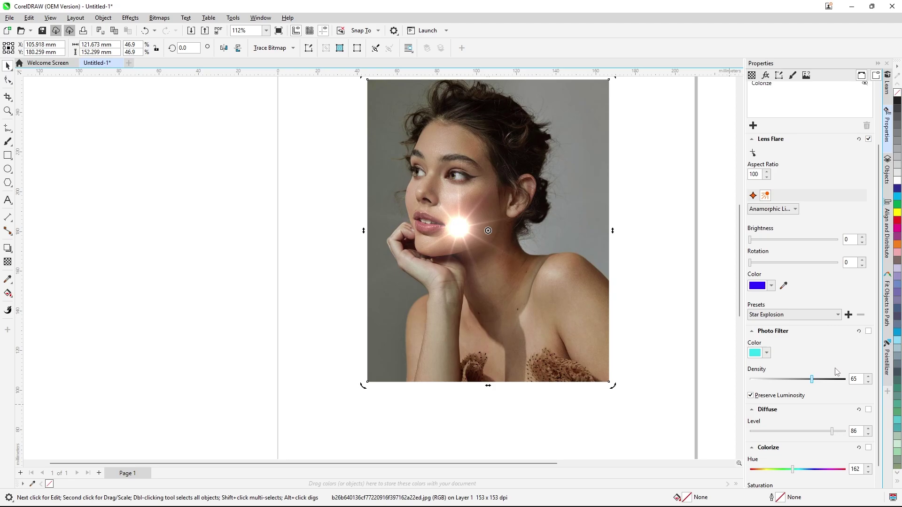
click(837, 315)
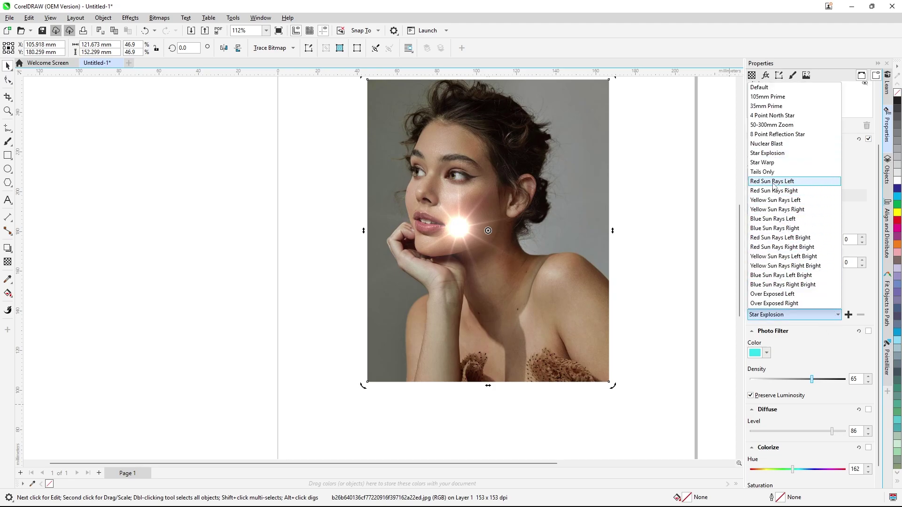
click(785, 136)
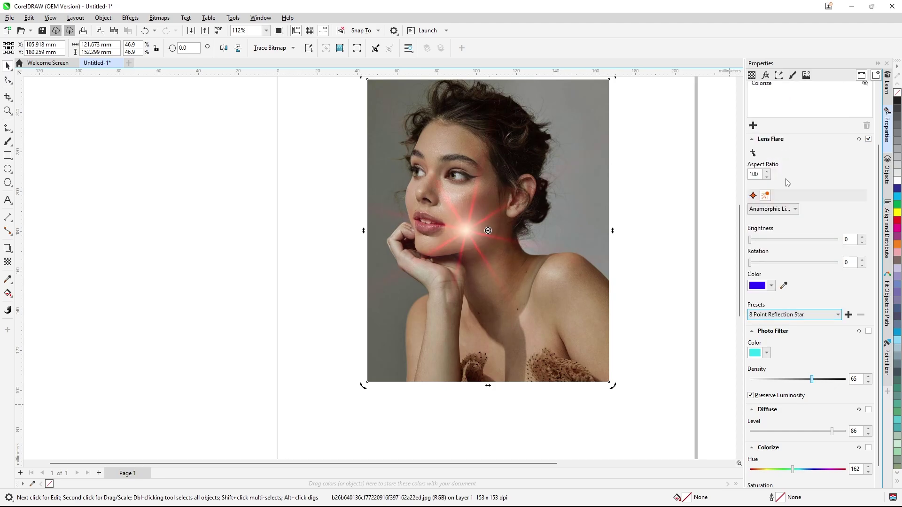
click(838, 316)
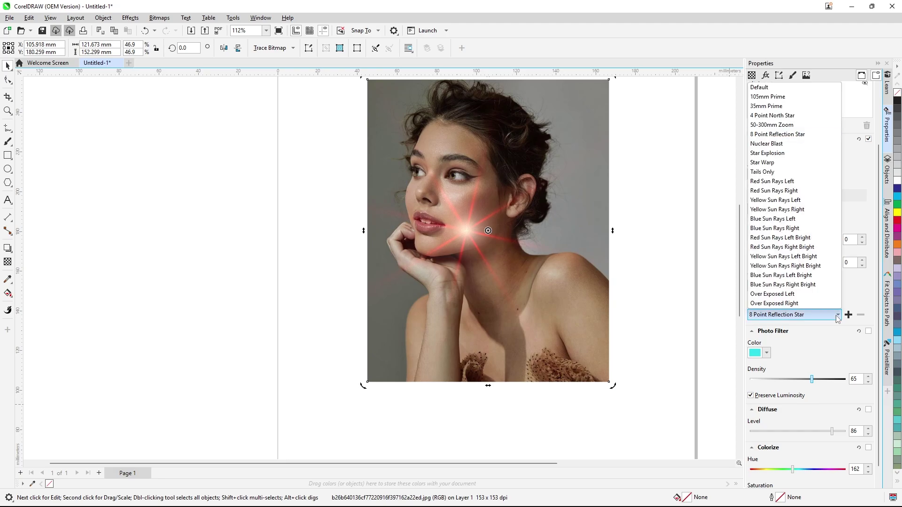
click(786, 303)
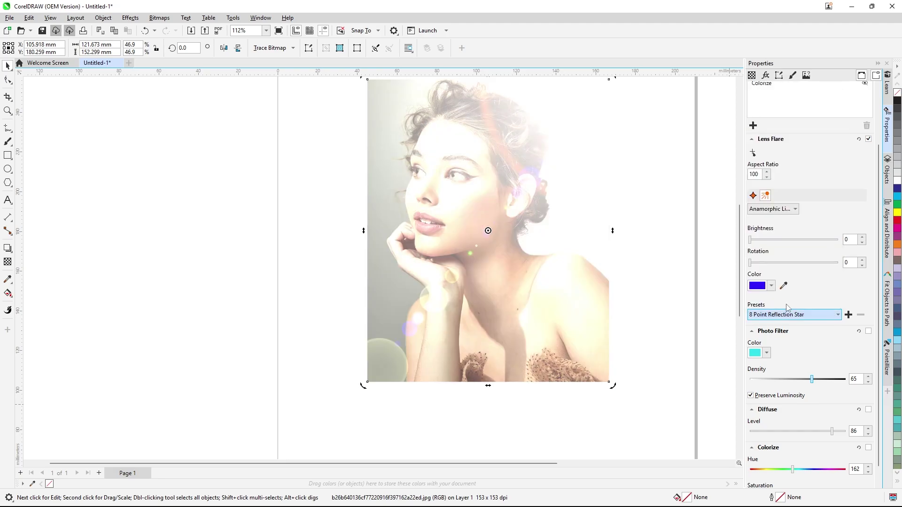
Restore the Lens Flare's Default preset, disable the effect and deselect the photo
click(831, 319)
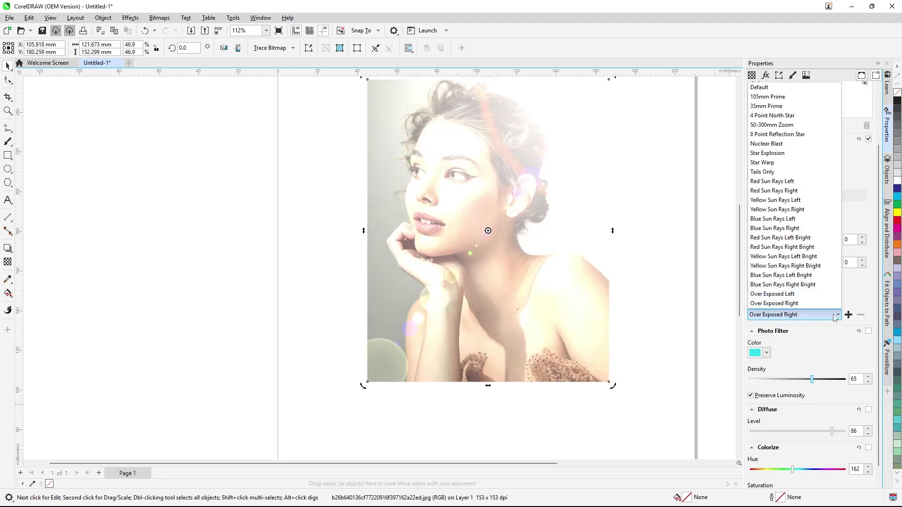
click(791, 91)
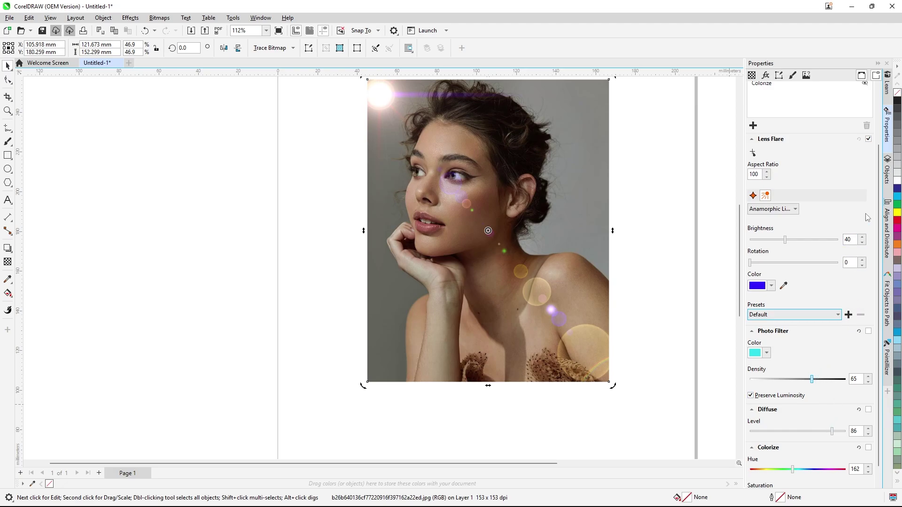
click(868, 139)
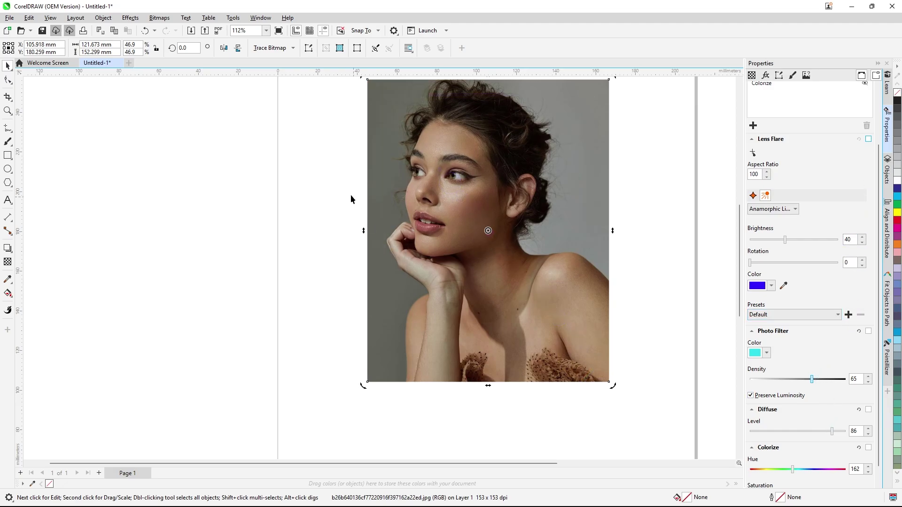
scroll(351, 199, down, 2)
click(306, 192)
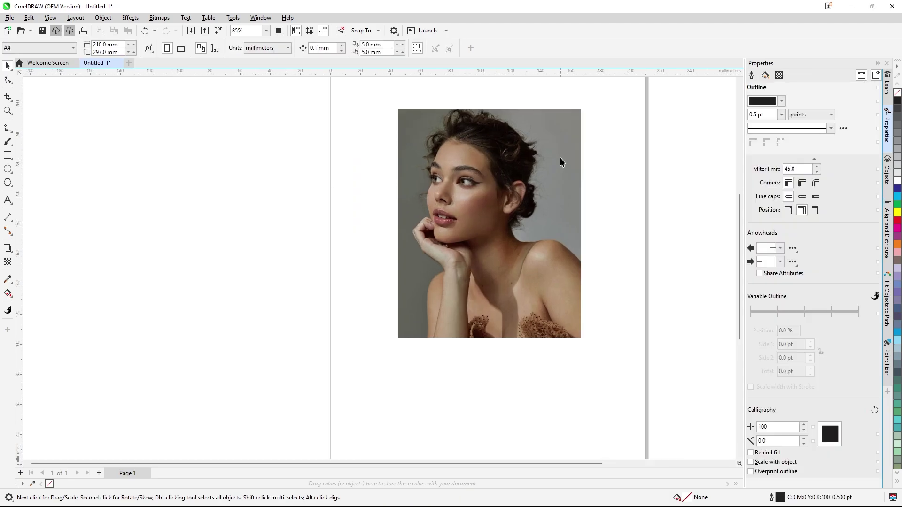
Select the portrait photo and add the Lighting Effects camera effect
scroll(561, 162, up, 1)
click(130, 19)
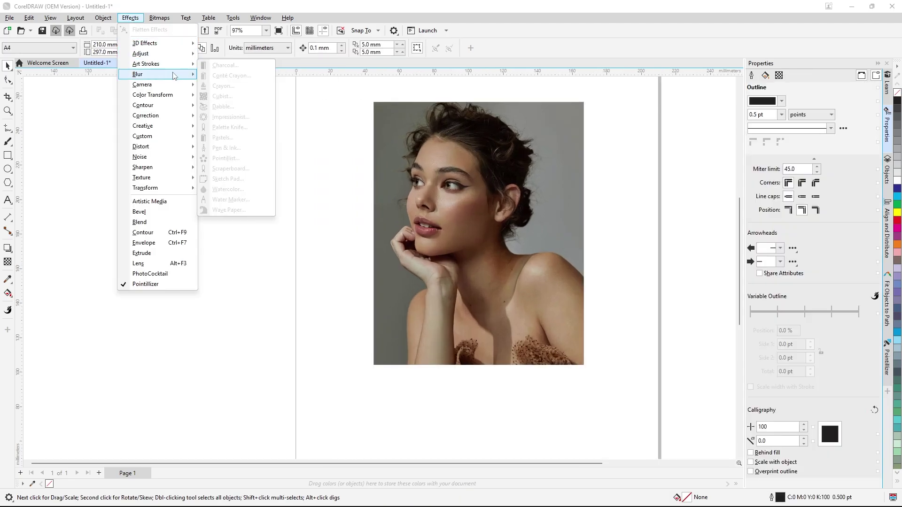
mouse_move(187, 88)
click(425, 181)
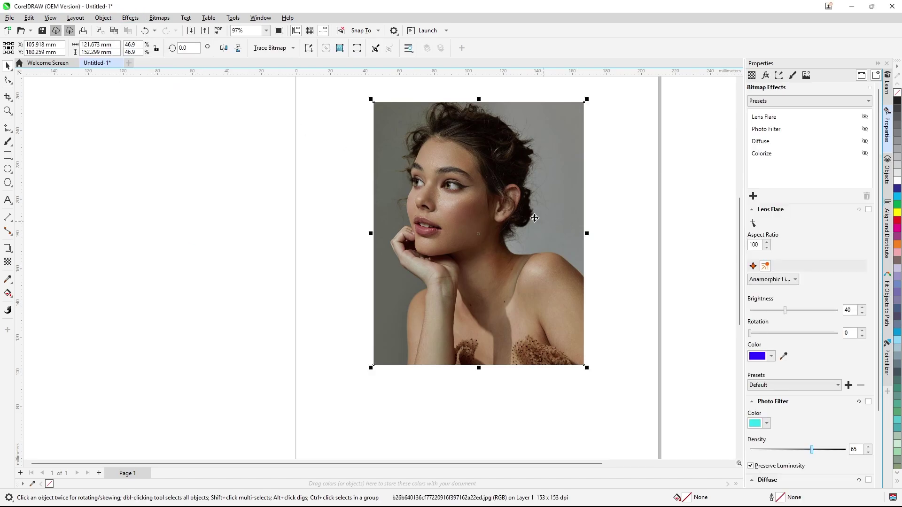
click(134, 19)
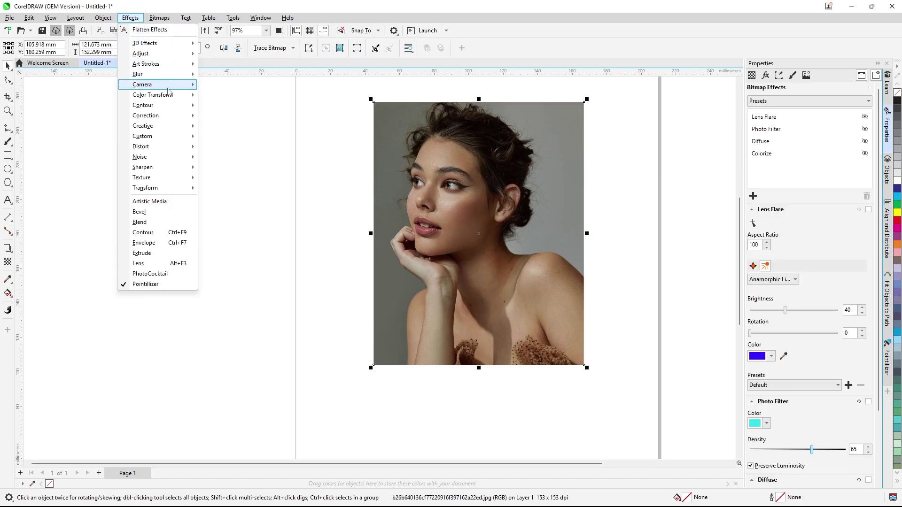
mouse_move(176, 87)
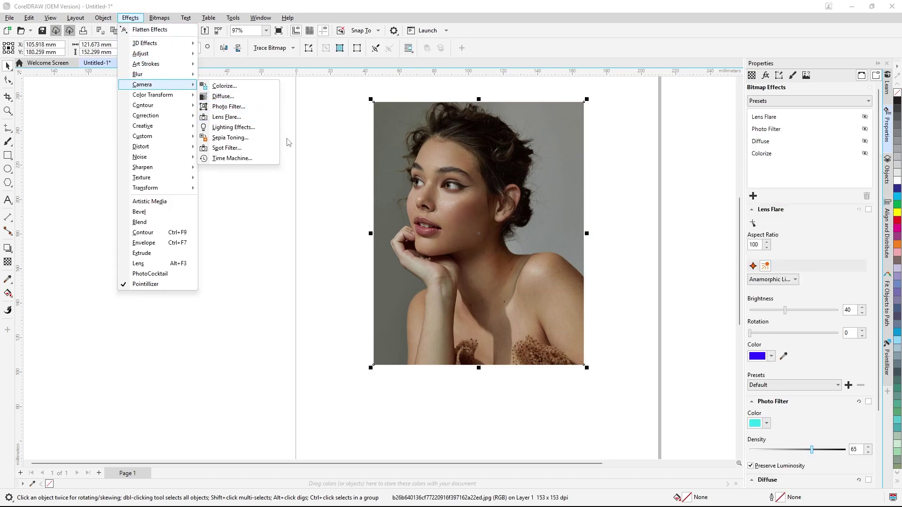
click(252, 128)
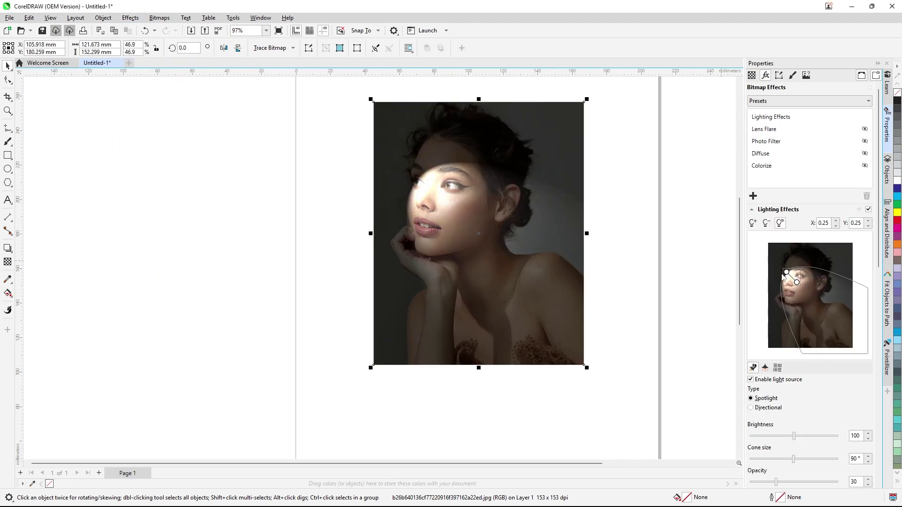
Move the spotlight to the photo's upper-left corner, at about X 0.13 and Y -0.05
drag(785, 273, 803, 281)
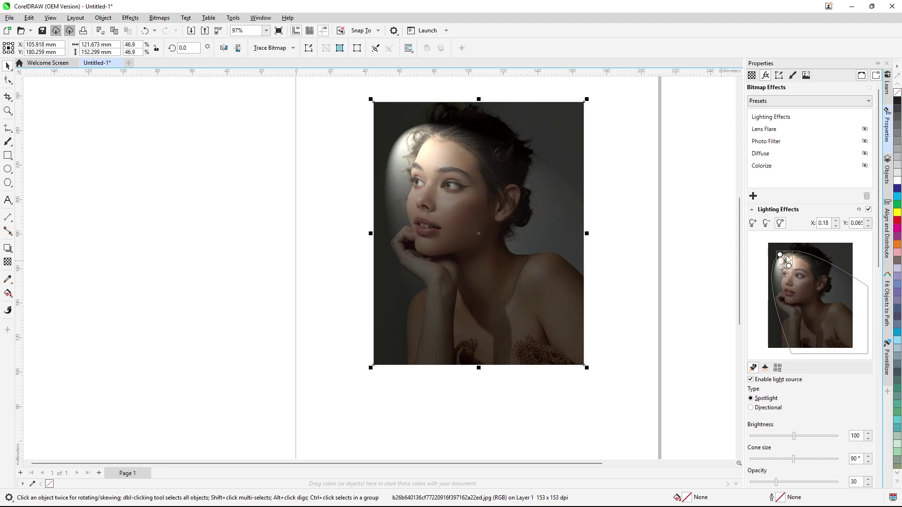
drag(781, 256, 776, 244)
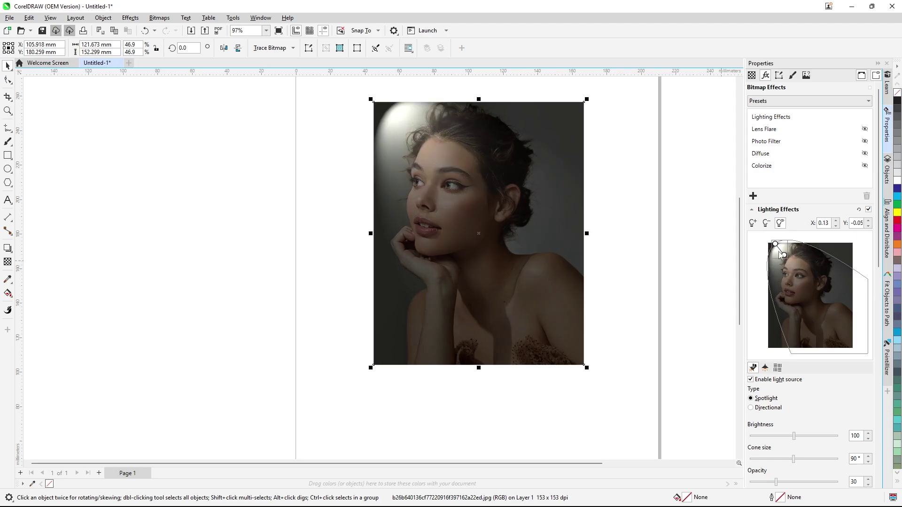
Add a second light source, move it to about X 0.2, Y 0.02, and remove it
click(751, 226)
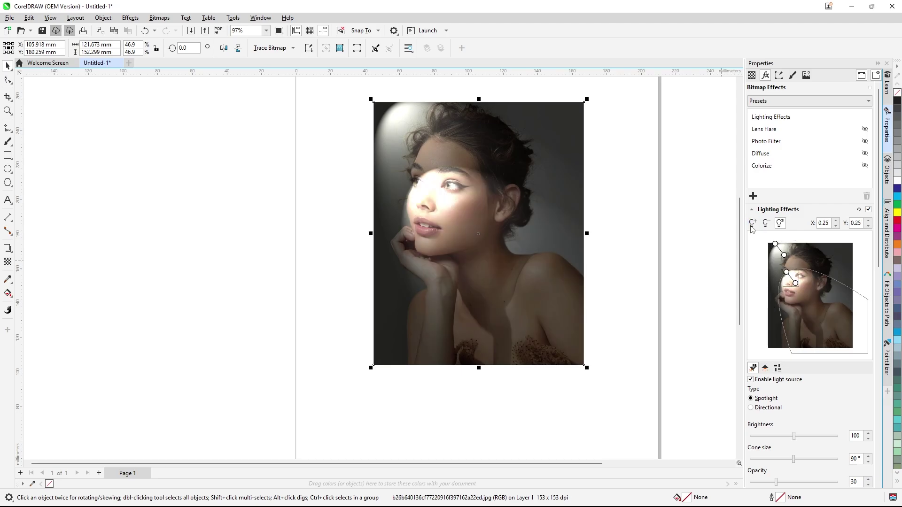
mouse_move(790, 278)
mouse_down()
mouse_move(782, 252)
mouse_move(791, 274)
mouse_up()
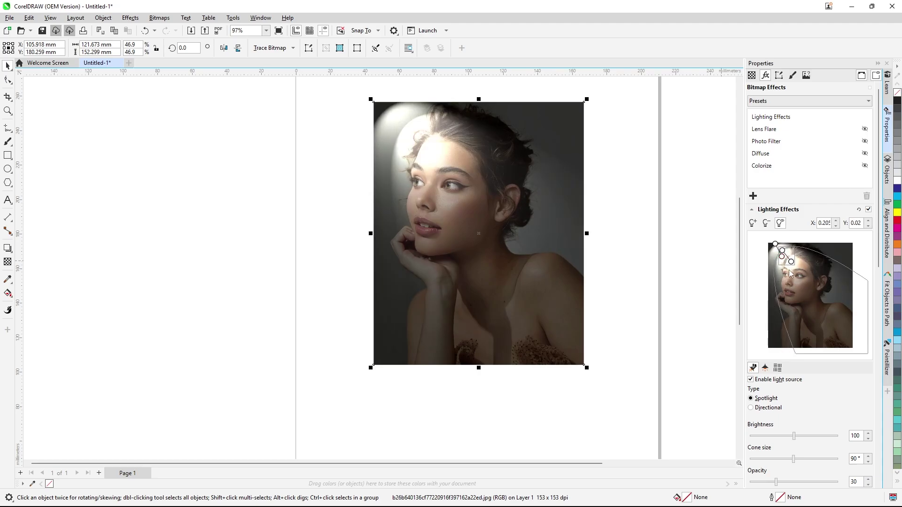
click(767, 224)
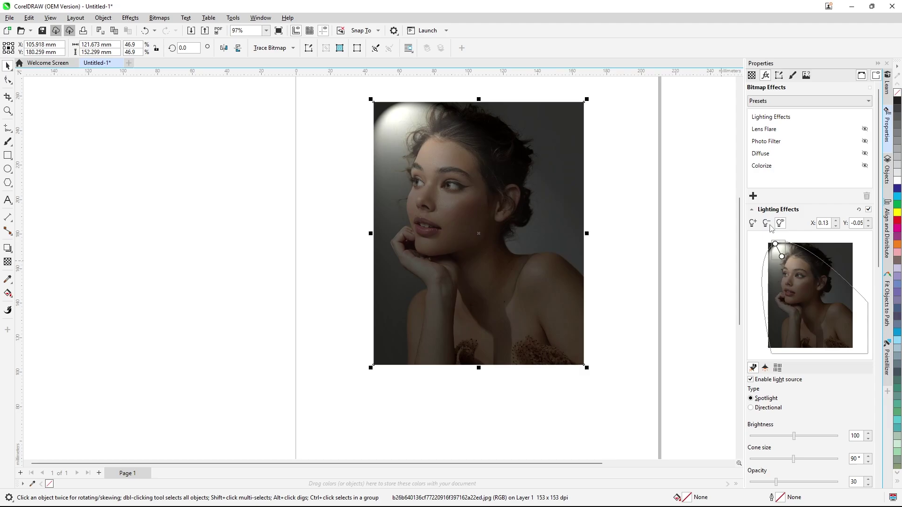
Try a spotlight X position of 0.21, and move the light back to the photo's upper-left corner at about X 0.09, Y -0.04
click(836, 220)
click(837, 221)
click(836, 221)
click(836, 221)
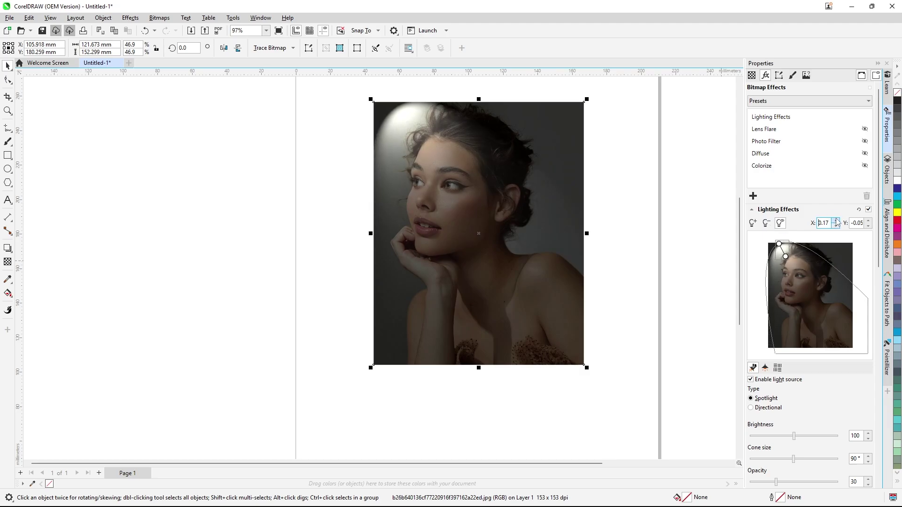
click(836, 221)
click(836, 221)
click(836, 221)
click(836, 221)
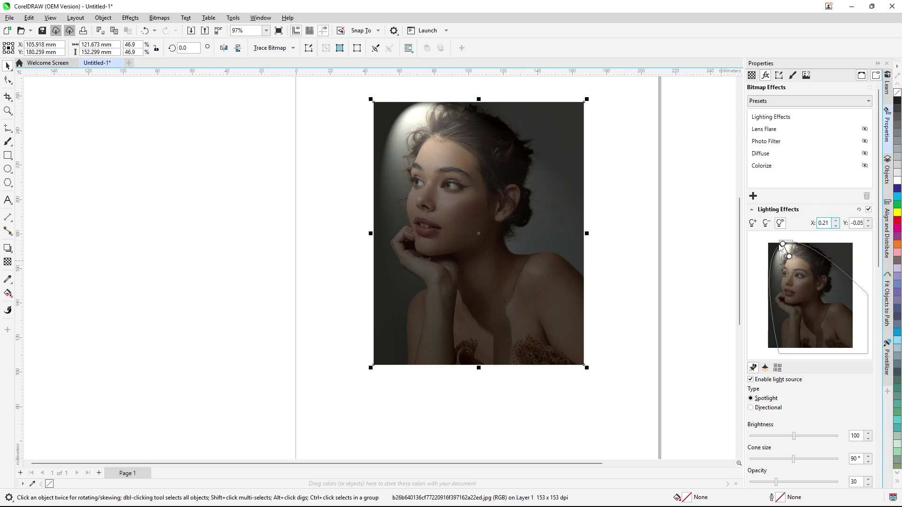
drag(783, 244, 771, 245)
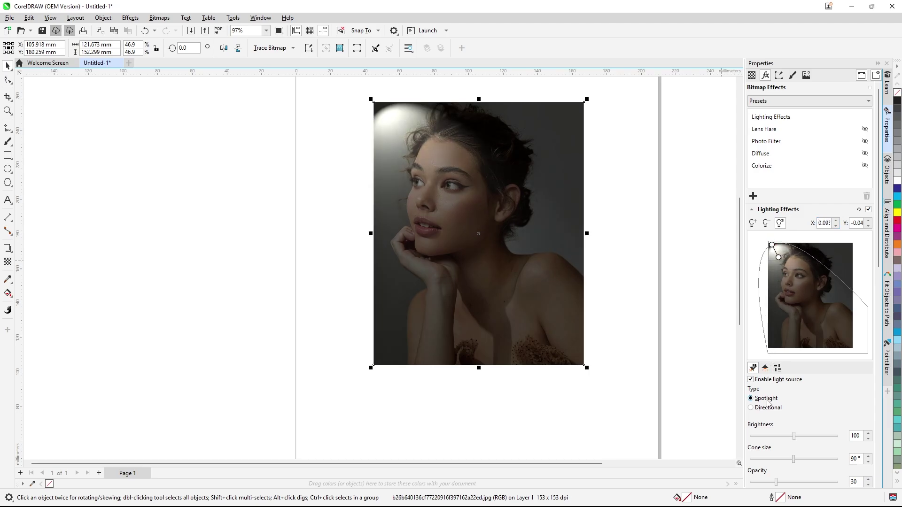
Try the Directional light type with the light aimed in different directions, and switch the light source back to Spotlight
click(750, 380)
click(751, 379)
click(752, 408)
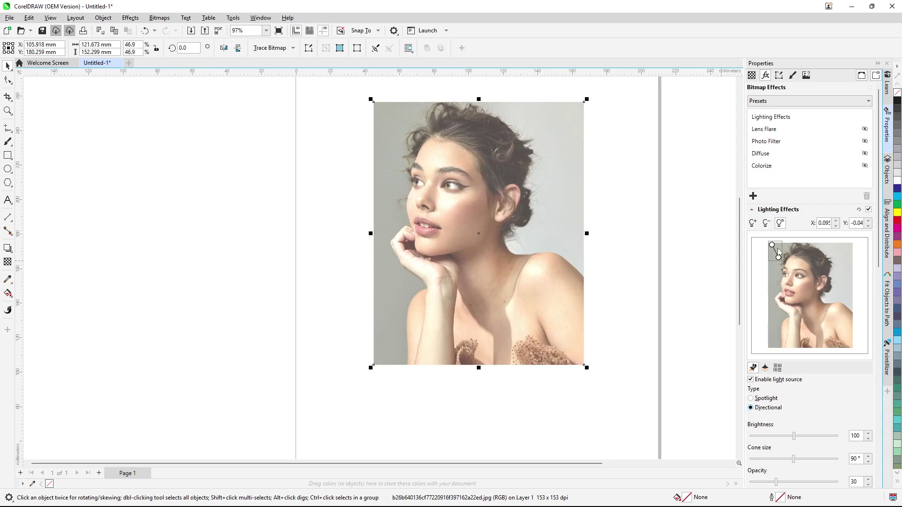
drag(779, 257, 781, 255)
drag(809, 290, 817, 284)
drag(784, 259, 783, 259)
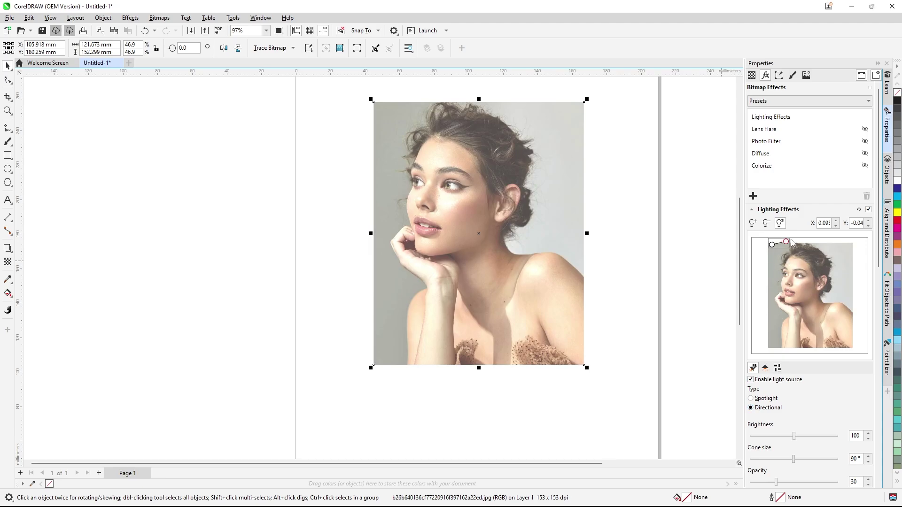
click(752, 400)
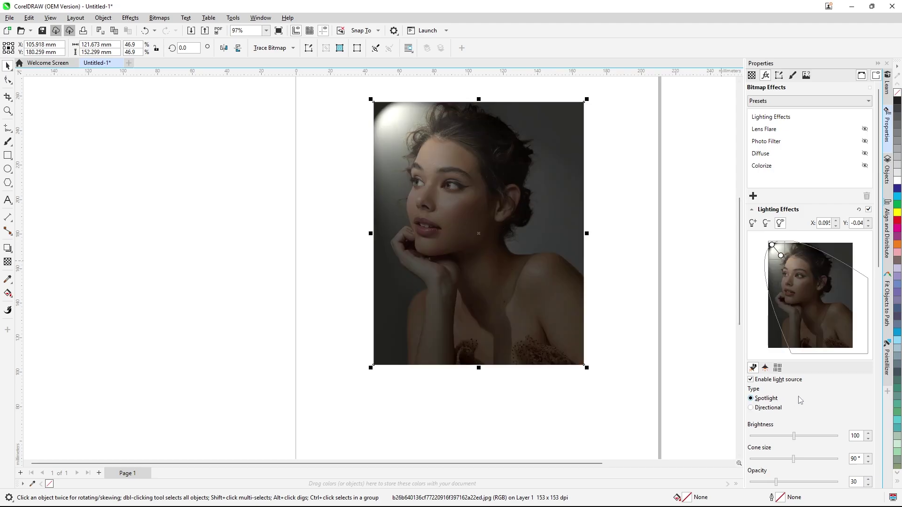
Set the spotlight's brightness to 90, cone size to 81° and edge to 100, and turn off the Lighting Effects
mouse_move(795, 441)
mouse_down()
mouse_move(808, 441)
mouse_move(795, 444)
mouse_up()
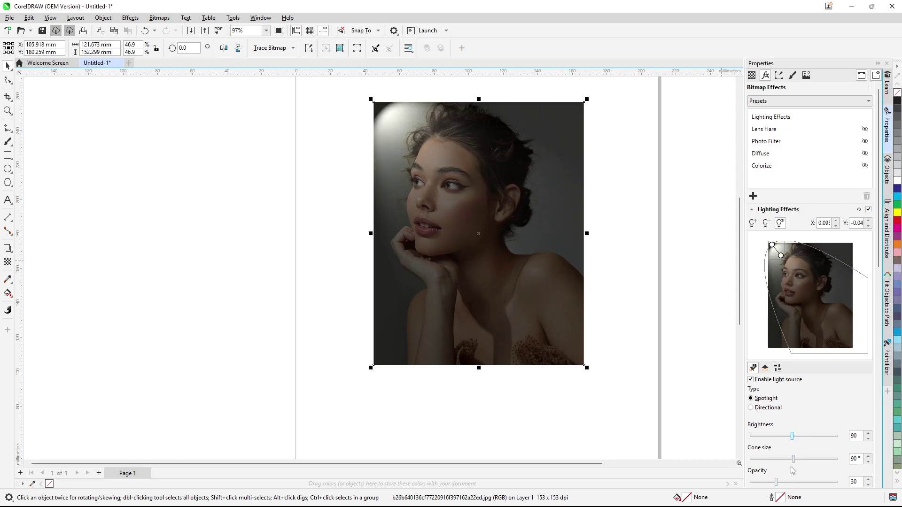
mouse_move(794, 462)
mouse_down()
mouse_move(807, 461)
mouse_move(790, 458)
mouse_up()
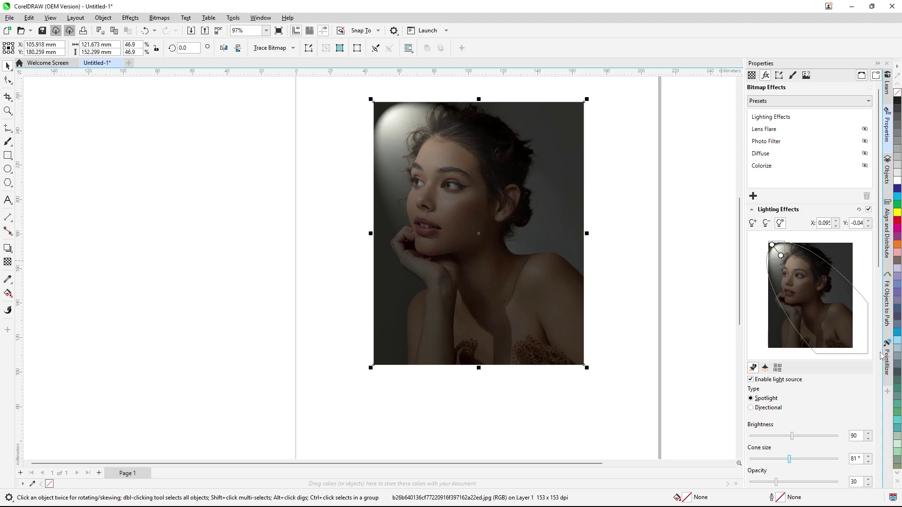
drag(879, 258, 879, 348)
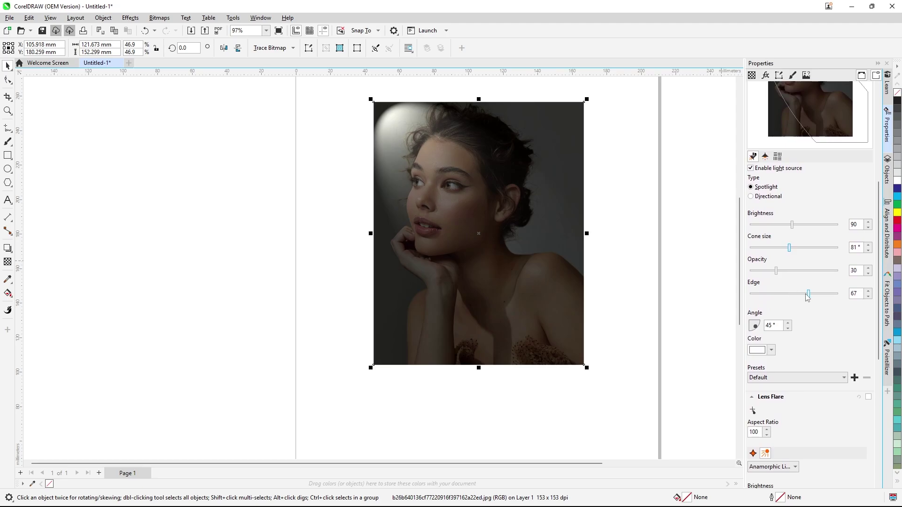
drag(809, 298, 846, 321)
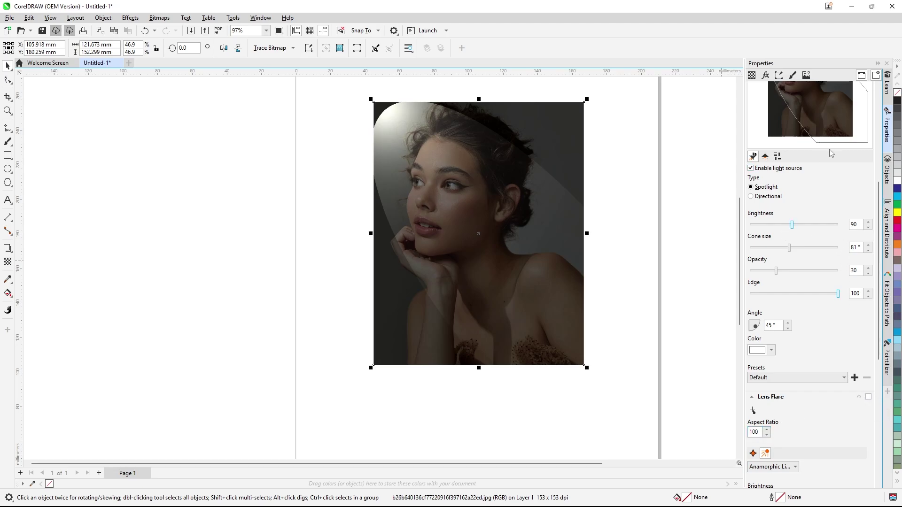
scroll(835, 197, up, 5)
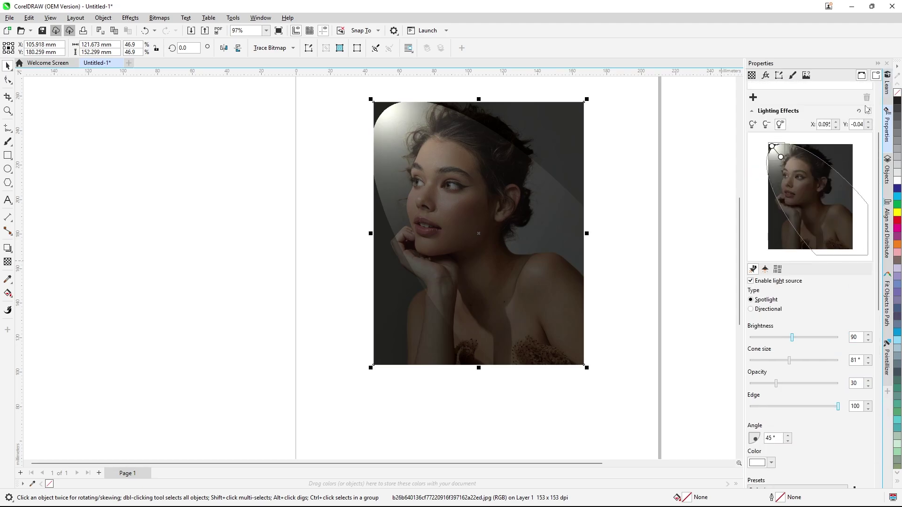
click(868, 111)
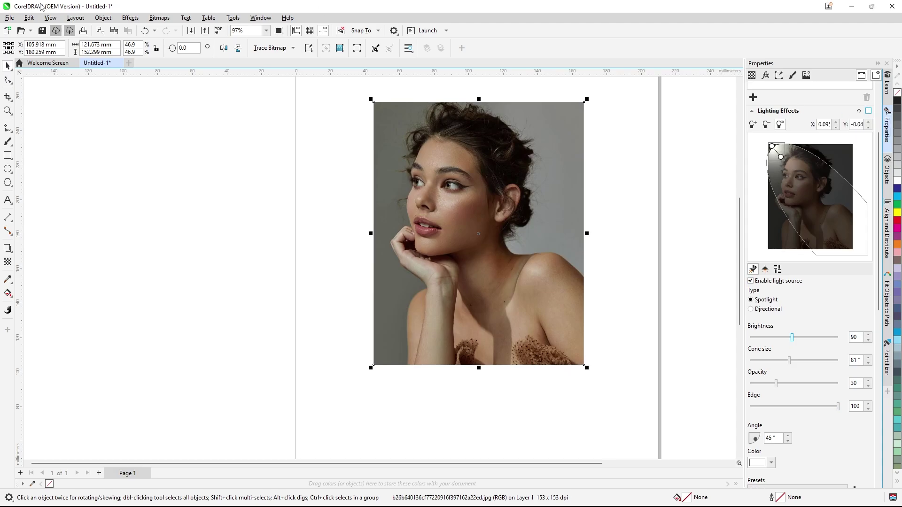
Add the Sepia Toning camera effect with an Amount to age of 55, and turn the effect off
click(130, 18)
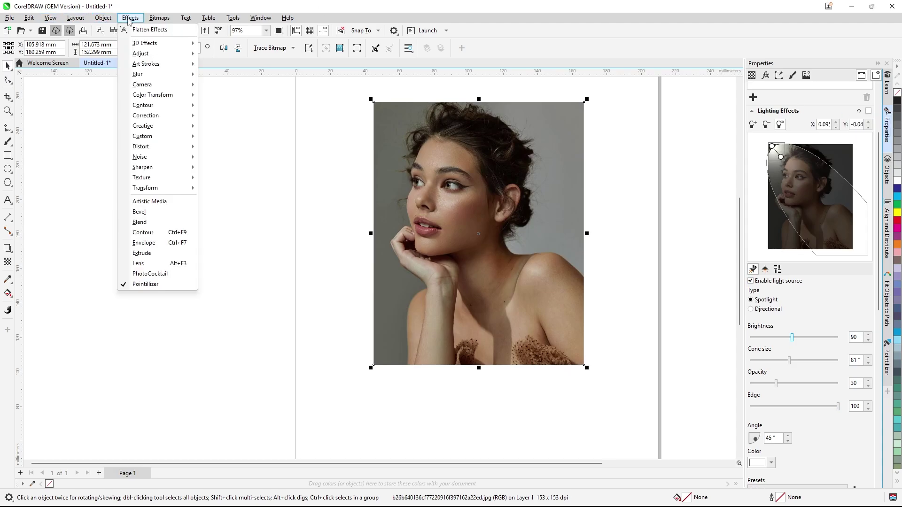
mouse_move(174, 85)
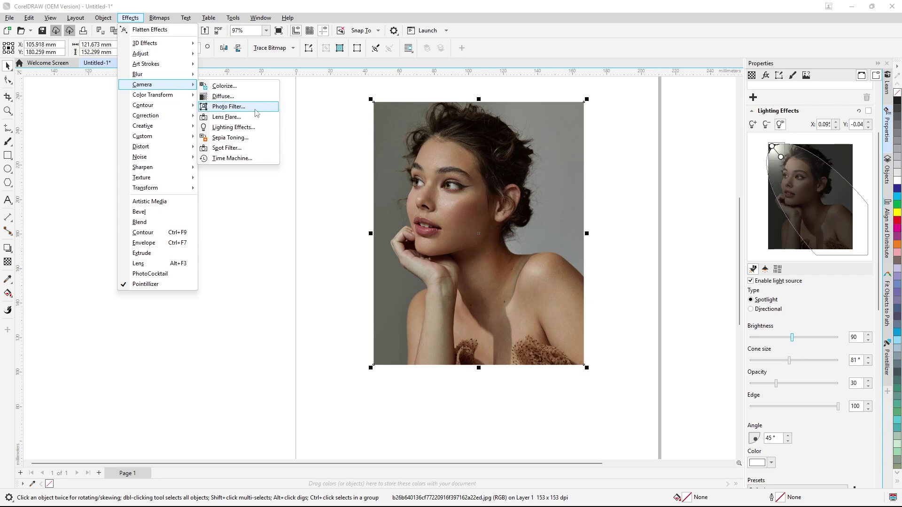
click(247, 139)
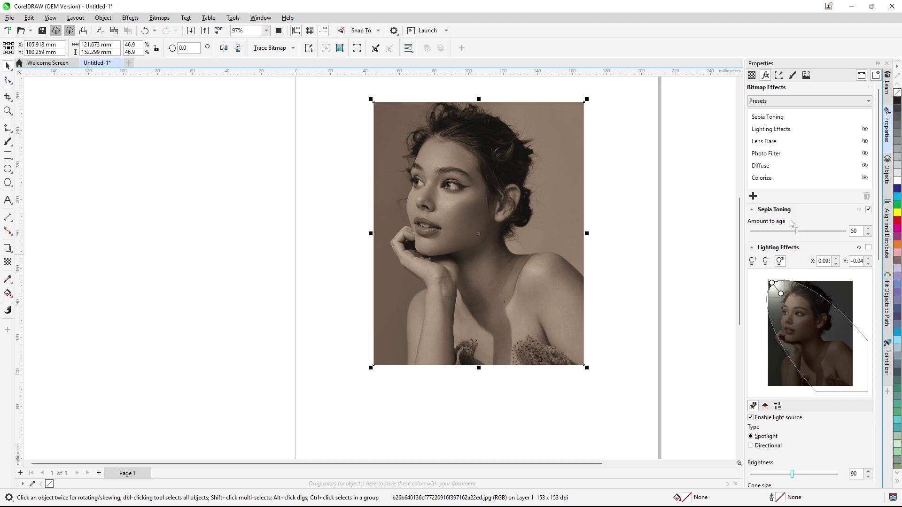
mouse_move(797, 232)
mouse_down()
mouse_move(823, 239)
mouse_move(785, 238)
mouse_move(802, 242)
mouse_up()
click(868, 209)
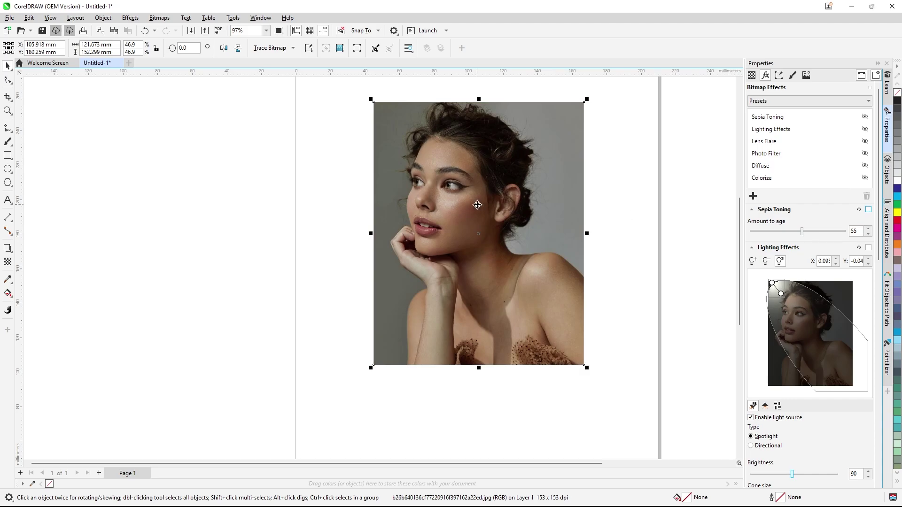
Delete the portrait photo and choose b4396d08a1fd15845e0f8c75c00a27e7.jpg for import
key(Delete)
right_click(429, 190)
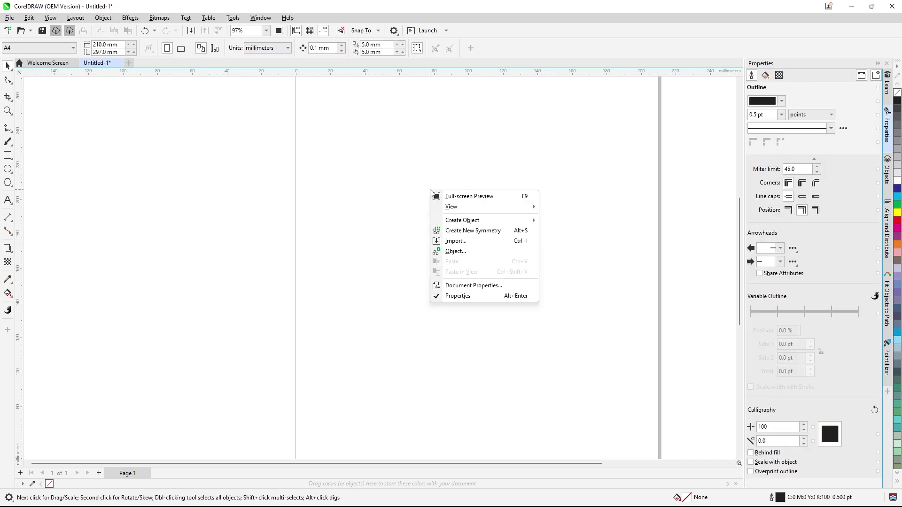
click(450, 242)
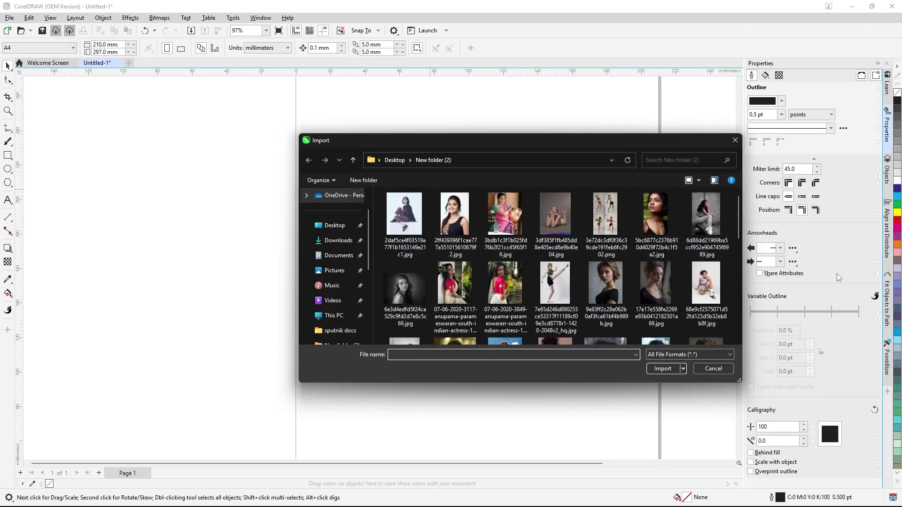
scroll(636, 284, down, 1)
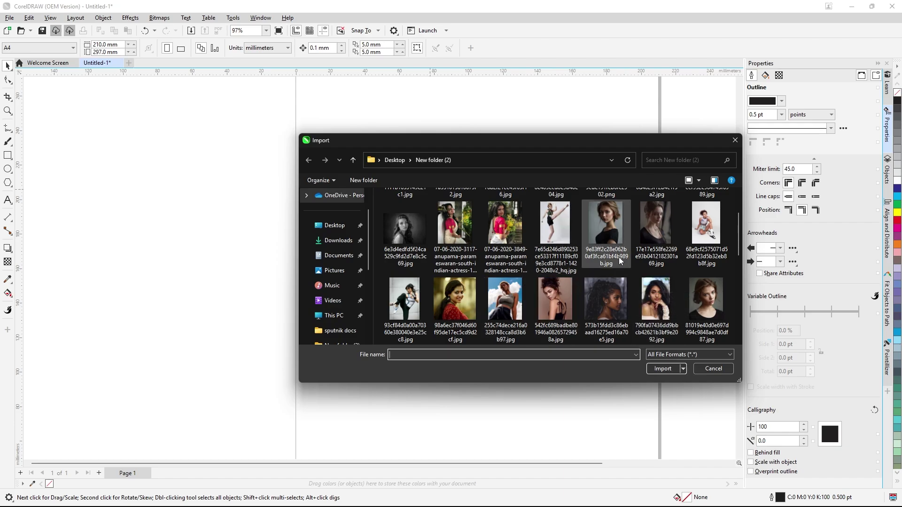
scroll(620, 261, down, 2)
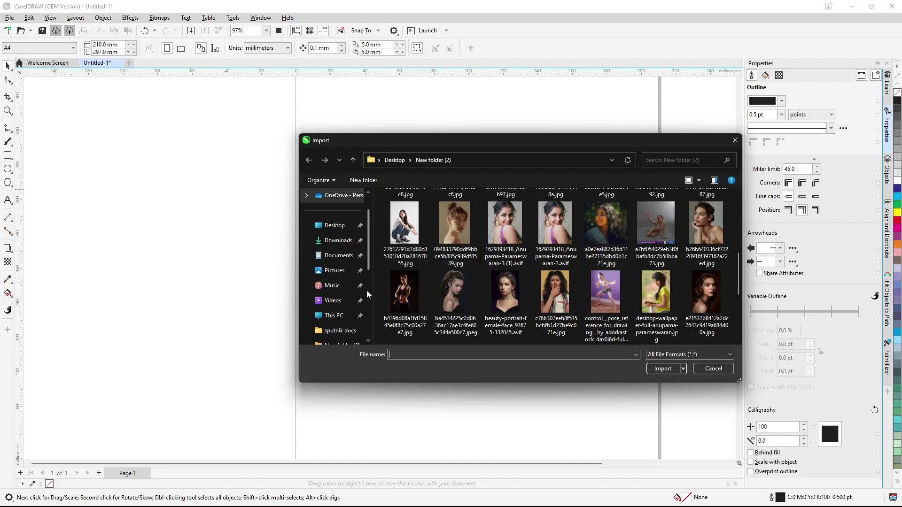
click(404, 293)
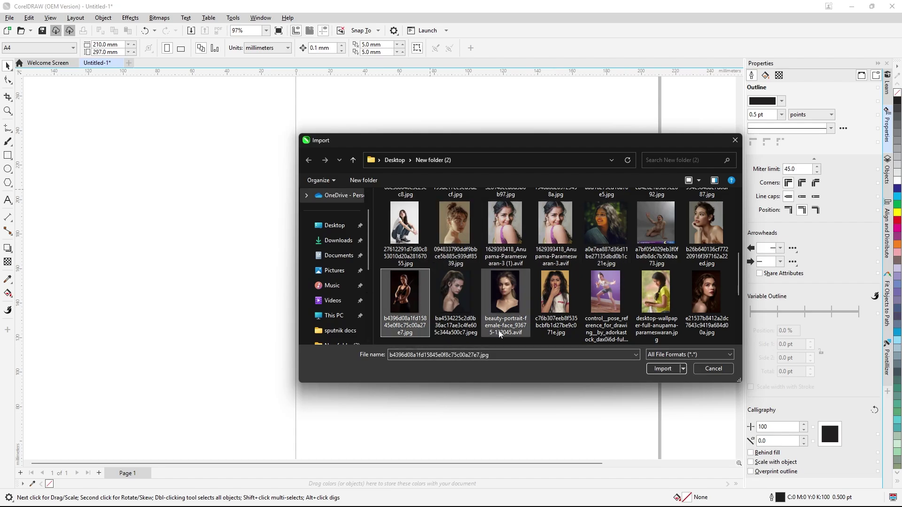
click(660, 370)
Place the imported photo on the page at about 116 mm wide and 174 mm high
scroll(436, 300, down, 2)
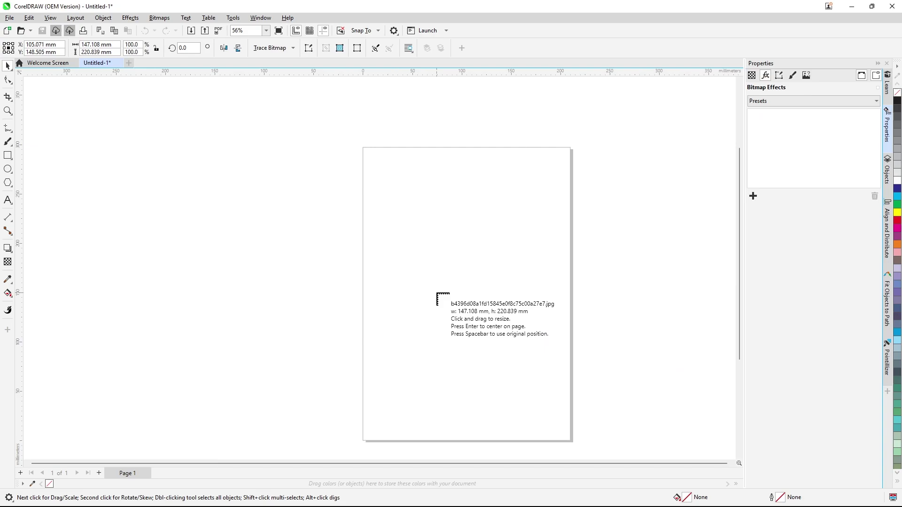
scroll(437, 298, up, 1)
drag(392, 169, 523, 366)
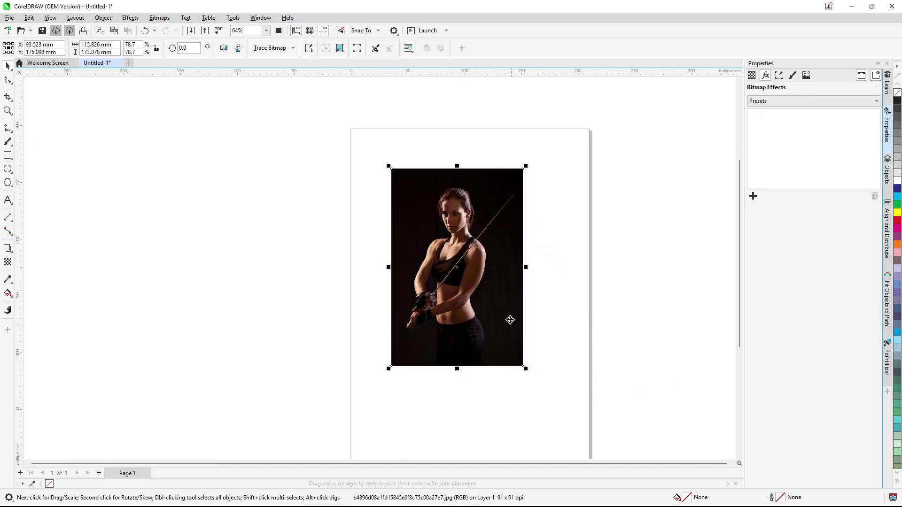
Add the Spot Filter camera effect to the new photo, with Sharpen radius 77 and Feathering 62
scroll(482, 231, up, 1)
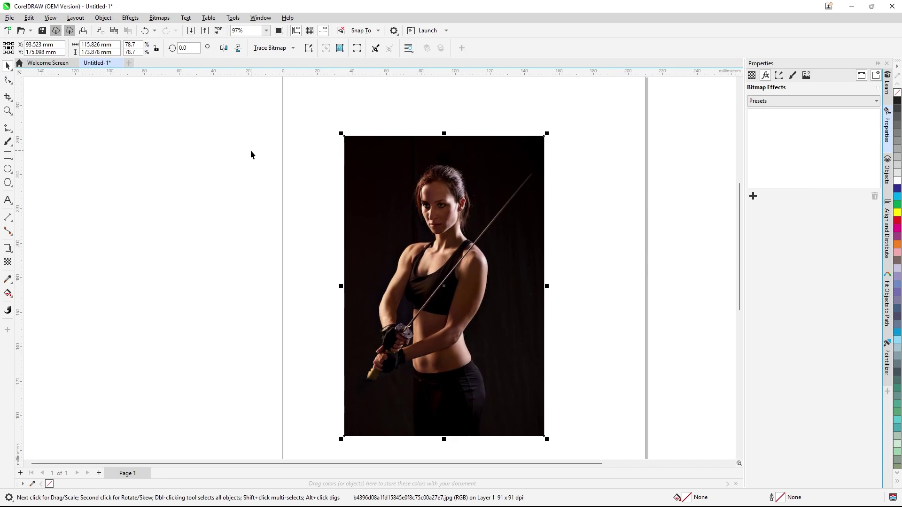
click(132, 21)
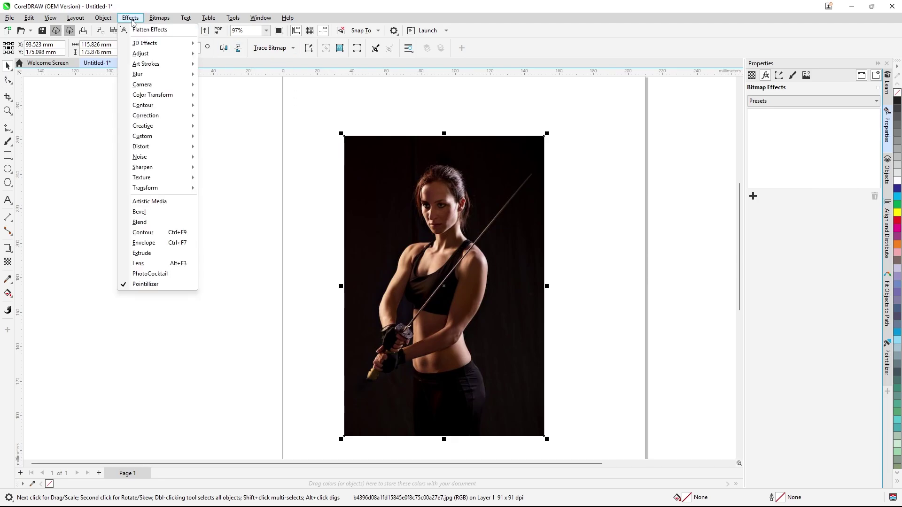
mouse_move(184, 89)
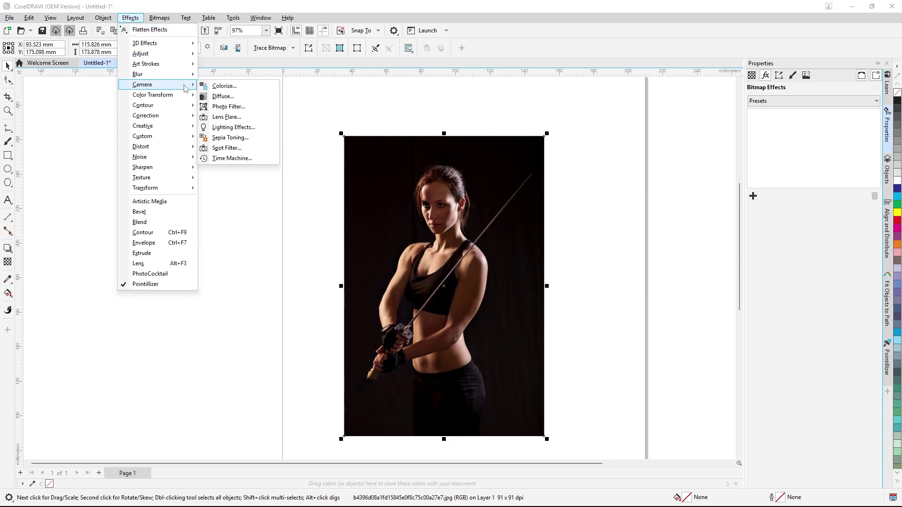
click(227, 147)
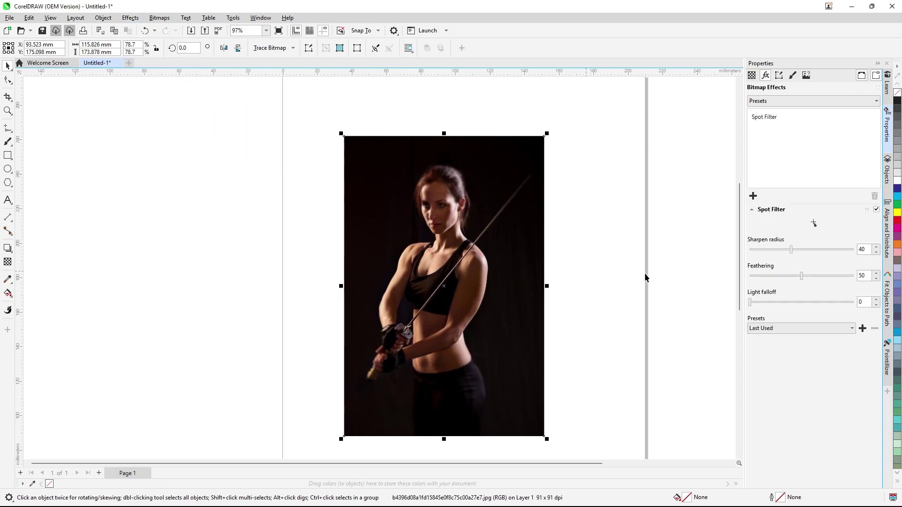
scroll(515, 253, up, 3)
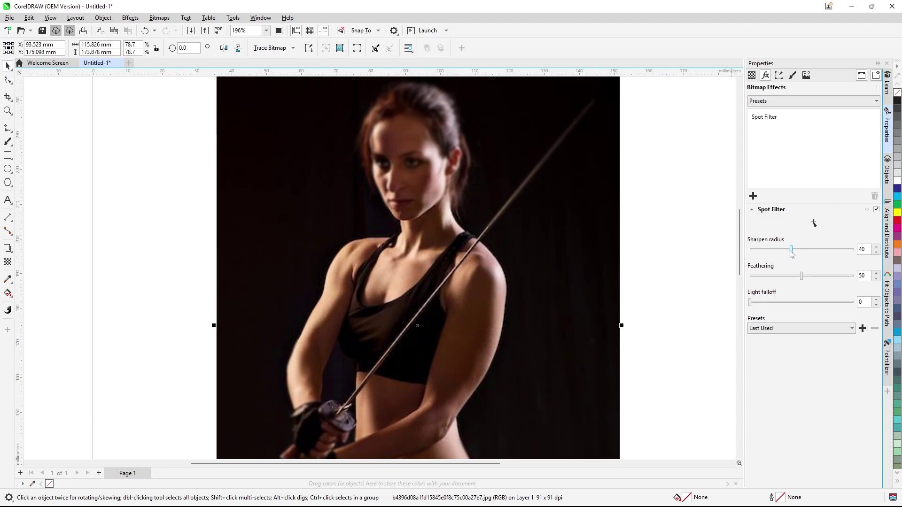
drag(791, 254, 834, 279)
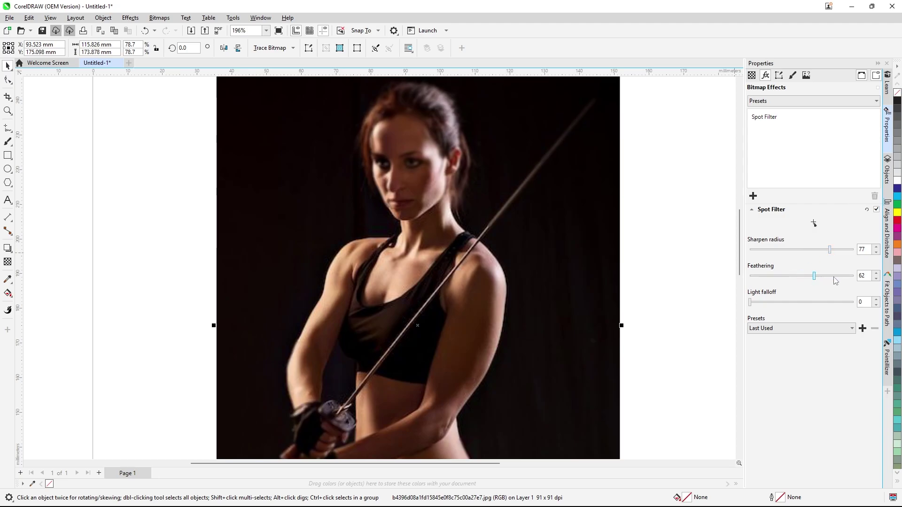
Try a Feathering of 96, set Light falloff to 45, and reduce Feathering to 55 in the Spot Filter
click(784, 277)
drag(784, 277, 850, 278)
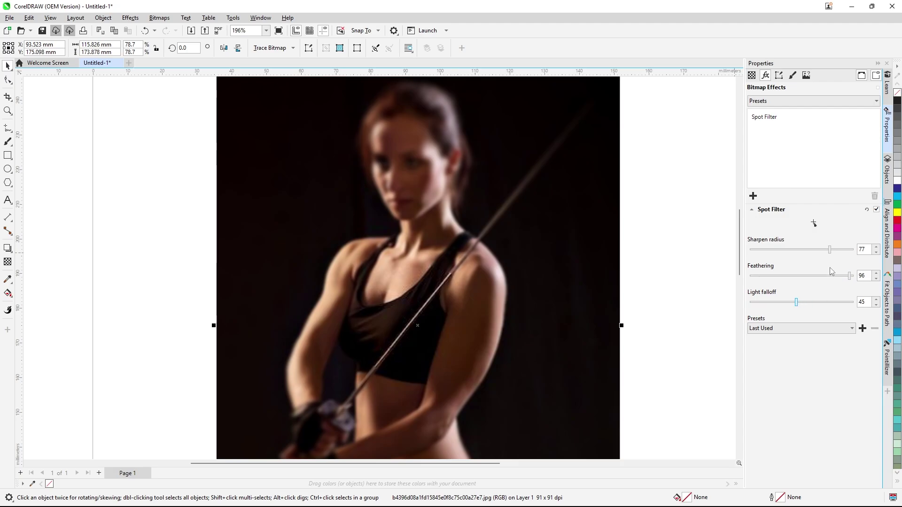
drag(801, 276, 808, 281)
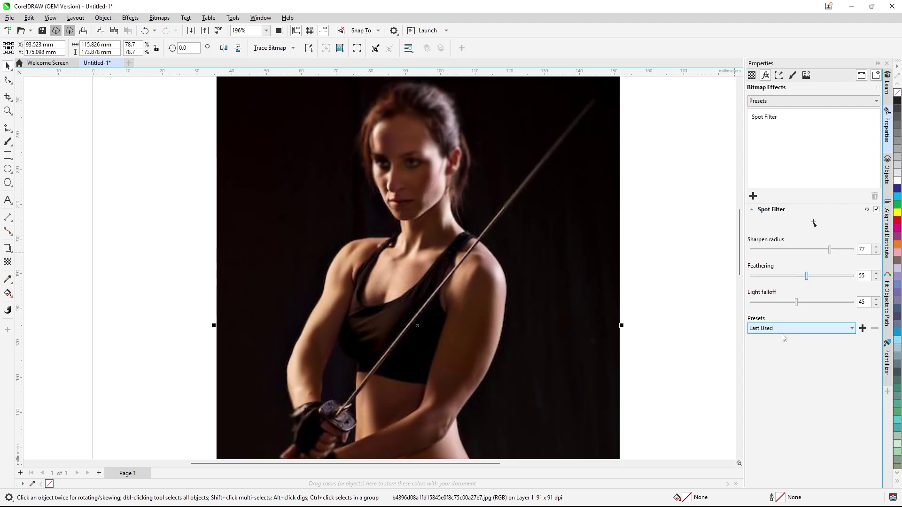
Apply the Tight Soft preset to the Spot Filter, and turn the effect off
click(852, 329)
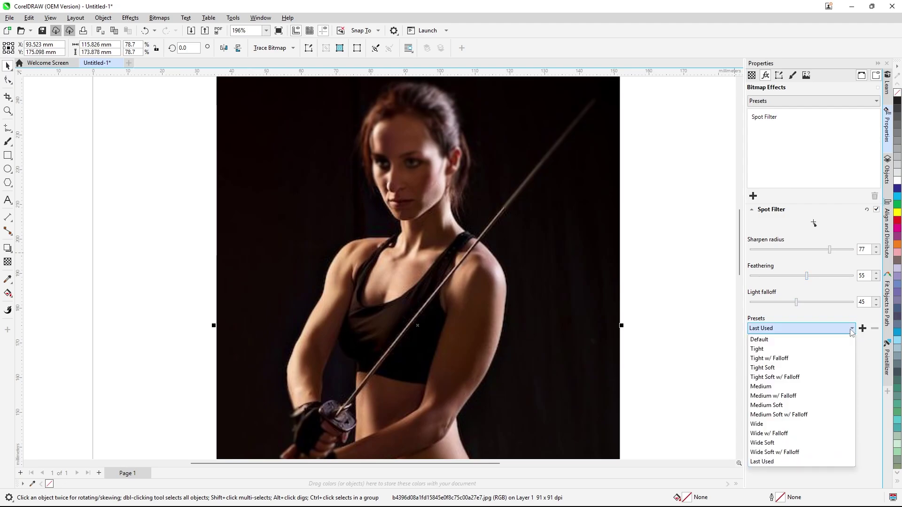
click(764, 367)
scroll(465, 260, down, 2)
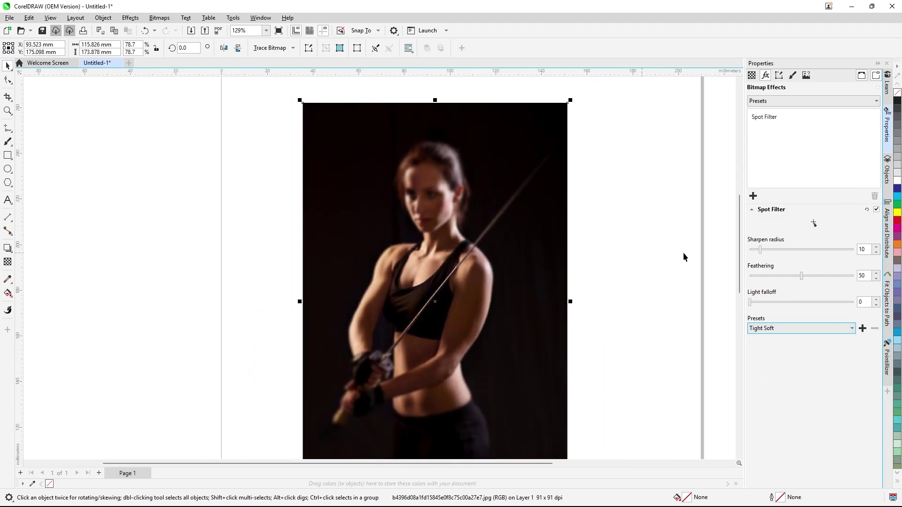
click(876, 209)
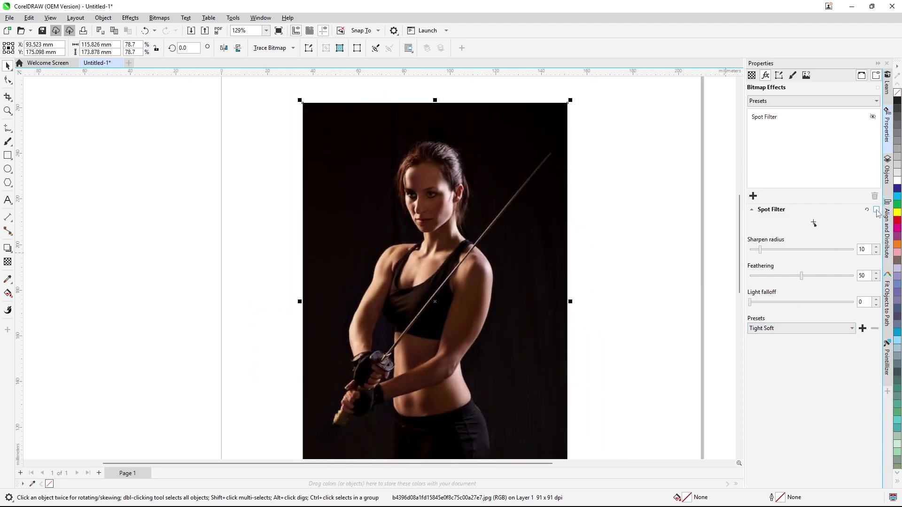
Add the Time Machine camera effect and try its blue, dark brown and green-tinted old-photo styles on the photo
click(130, 18)
mouse_move(142, 85)
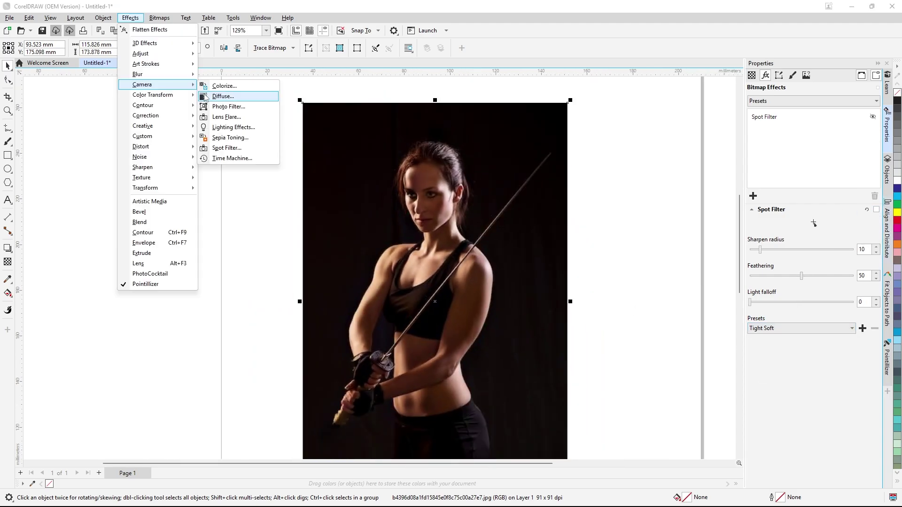
click(230, 158)
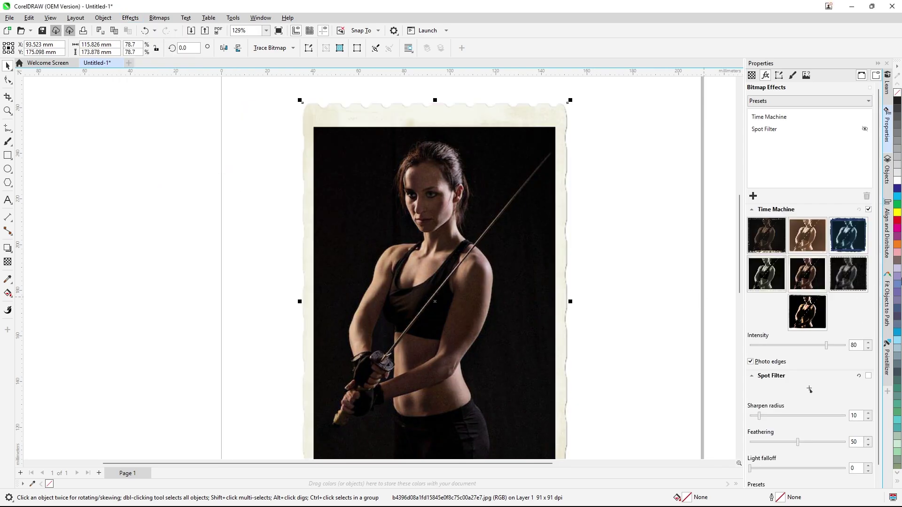
click(846, 236)
click(766, 244)
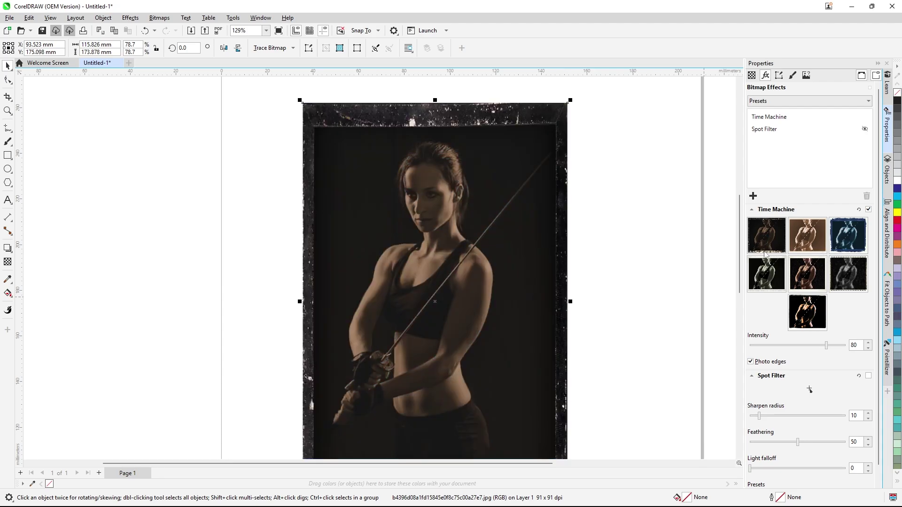
click(766, 278)
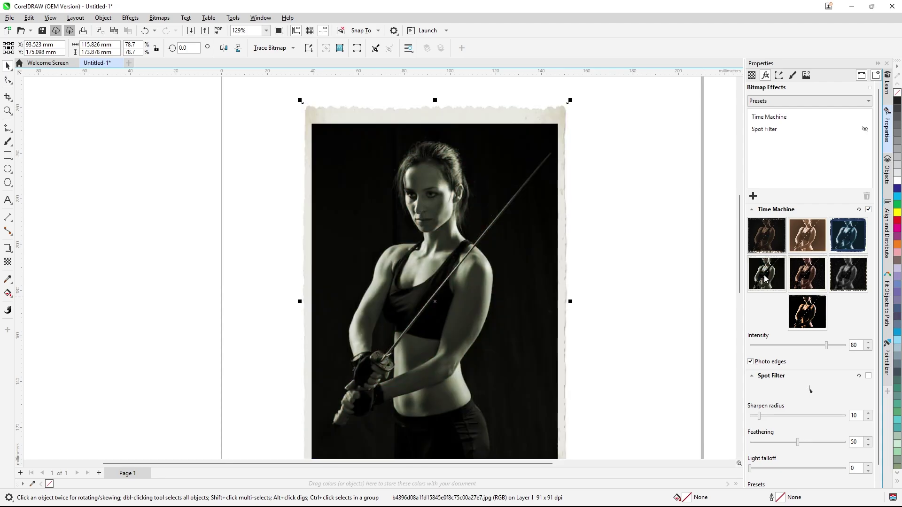
Try the remaining Time Machine old-photo styles on the photo, finishing with the blue style
click(814, 277)
click(867, 277)
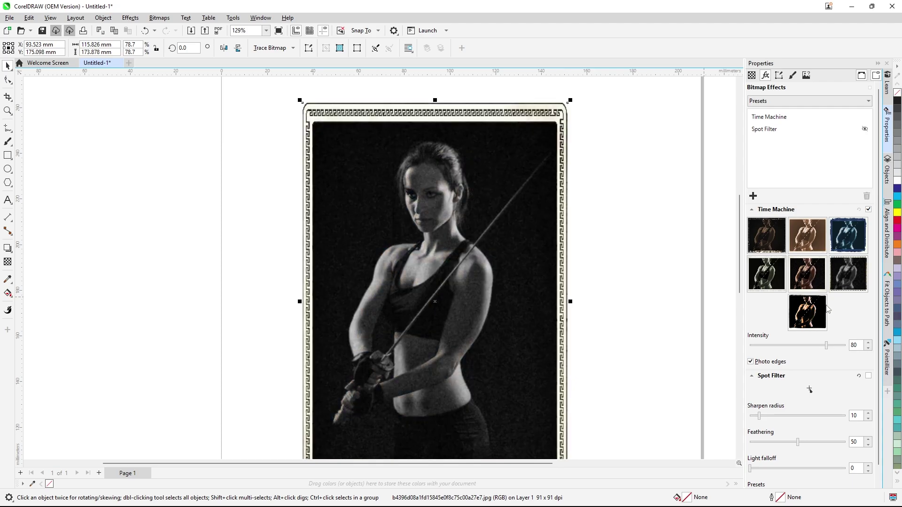
click(809, 322)
click(844, 246)
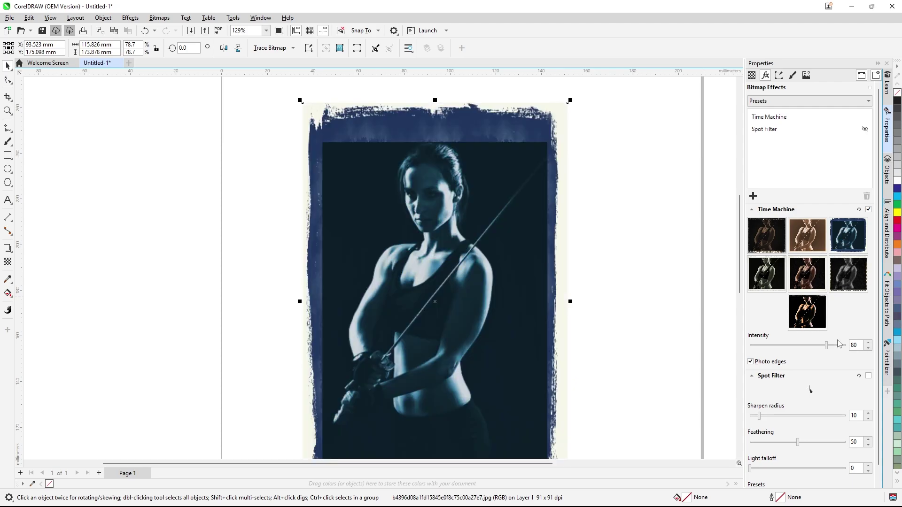
Set the Time Machine intensity to 50, and compare the photo without and with Photo edges
drag(826, 350, 794, 352)
click(751, 361)
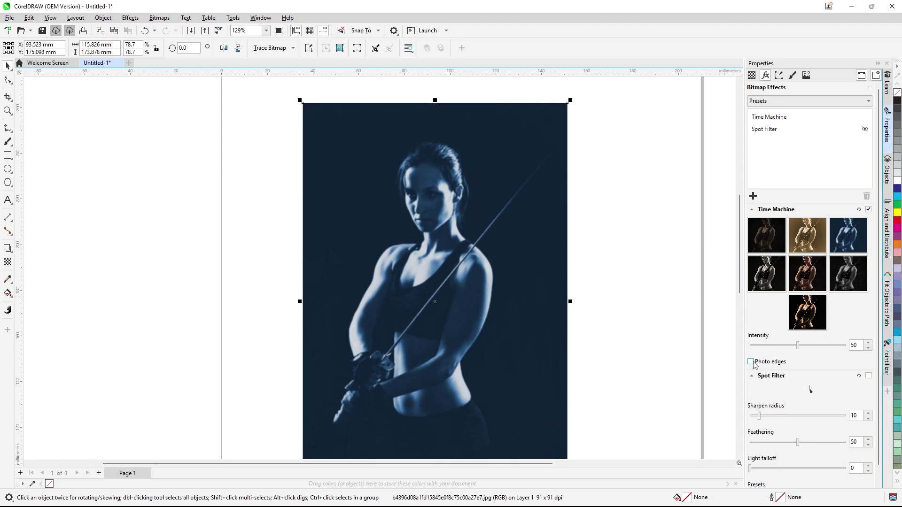
click(751, 362)
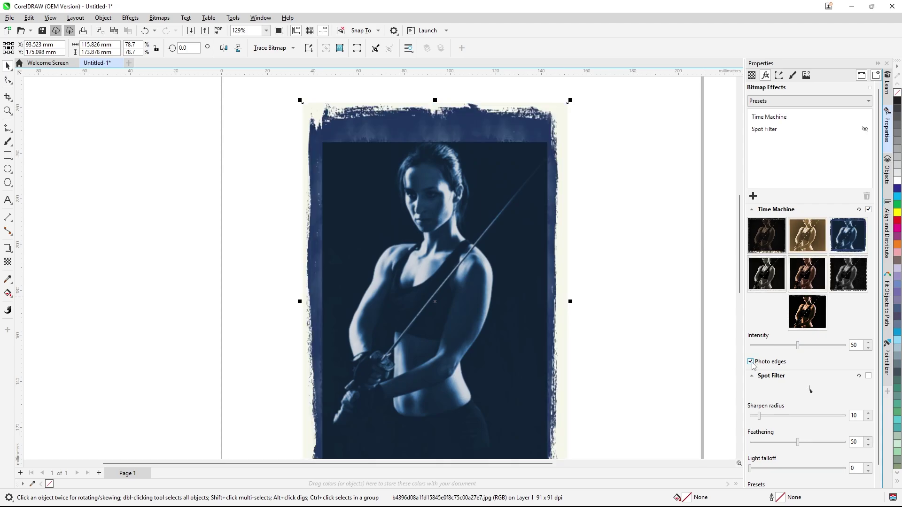
Turn off the Time Machine effect, and review the list of available Camera effects
click(868, 209)
click(130, 18)
mouse_move(183, 85)
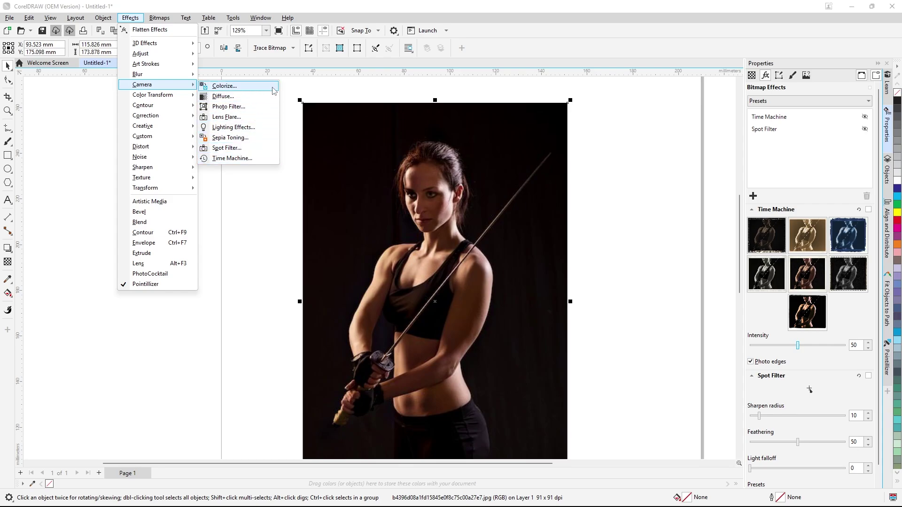
click(320, 83)
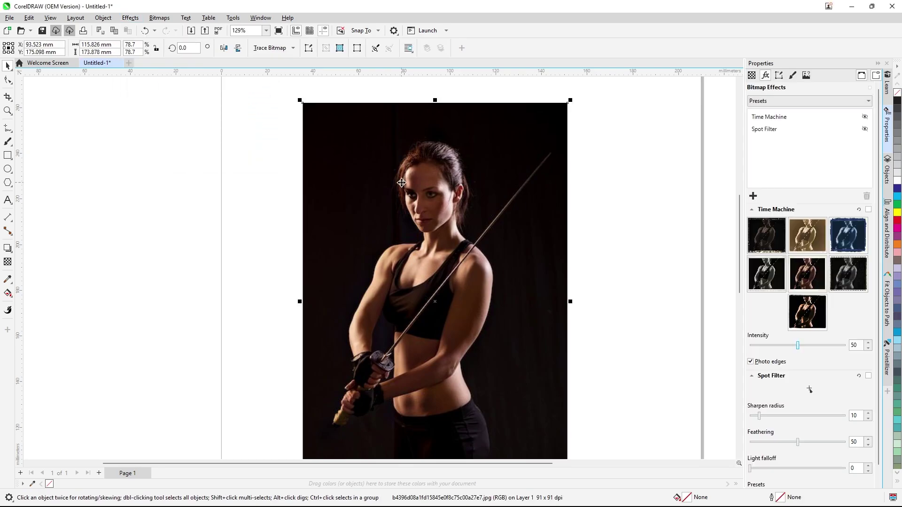
Replace the photo with the imported ba4534225c2d0b36ac17ae3c4fe605c344a500c7.jpeg, placed about 94 by 129 mm on the page
key(Delete)
right_click(403, 178)
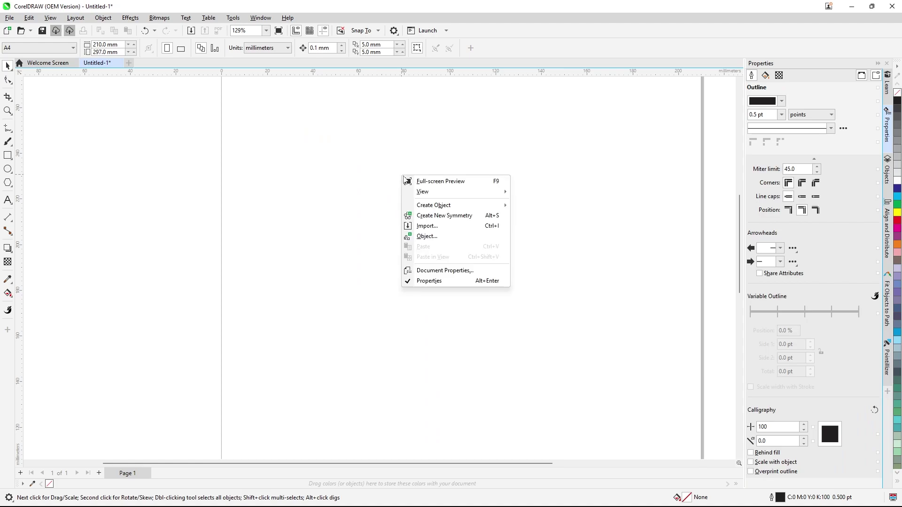
click(427, 227)
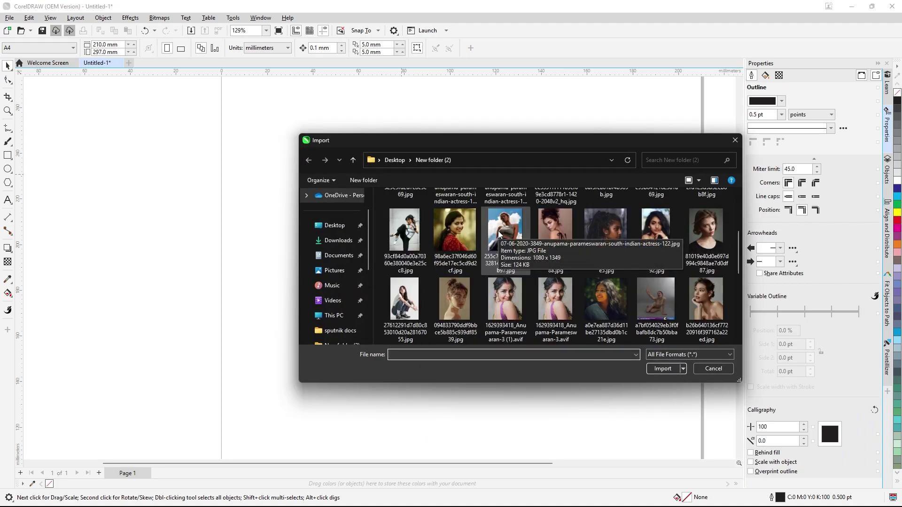
scroll(499, 234, down, 2)
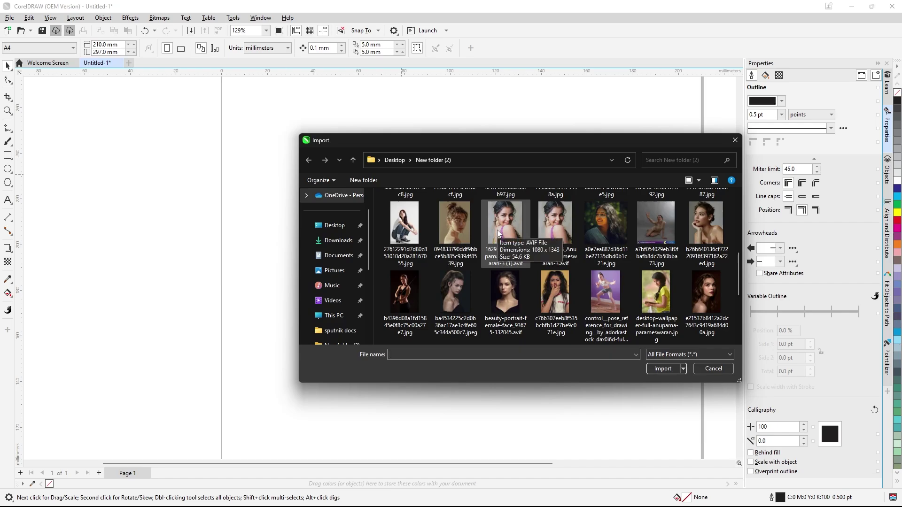
click(472, 277)
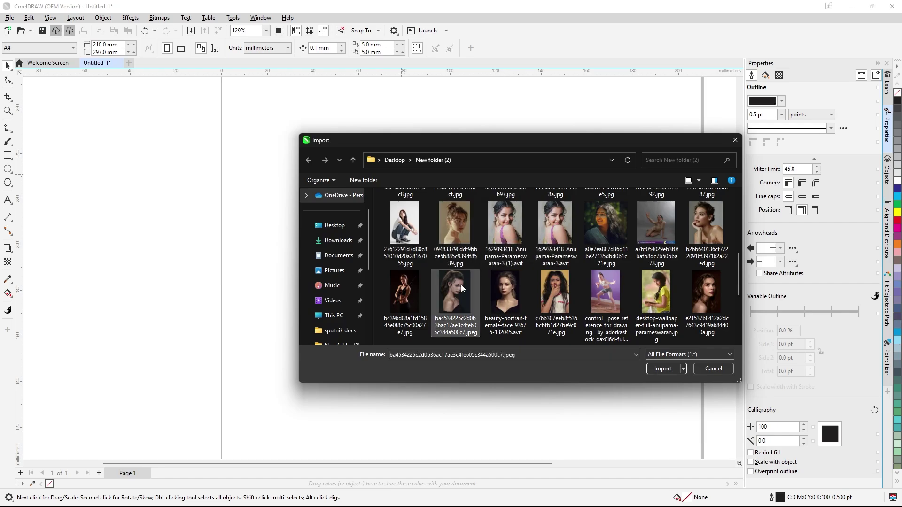
click(653, 368)
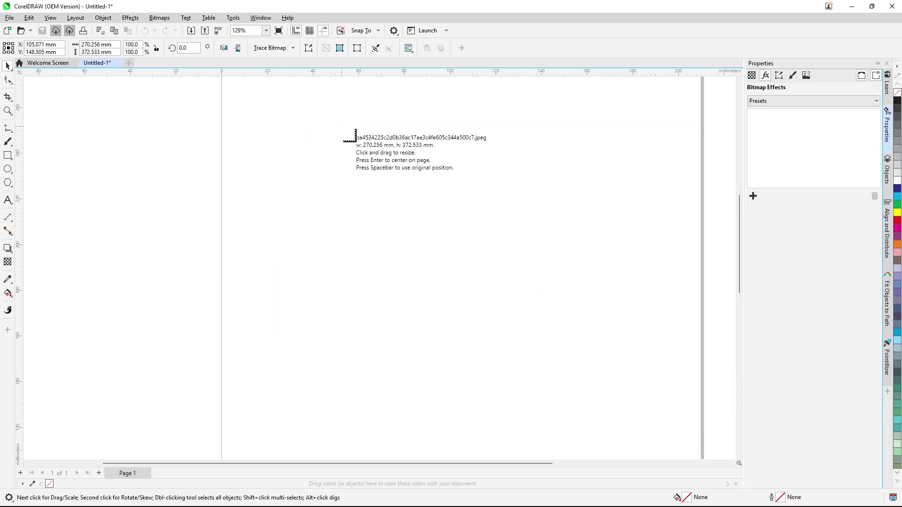
drag(342, 127, 617, 425)
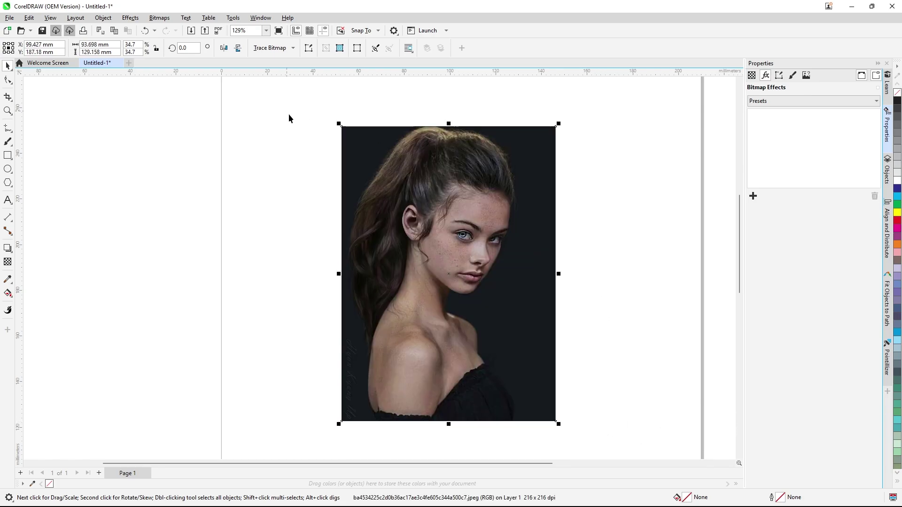
Add the Bit Planes color transform effect to the portrait, raising all planes to 1 and up to 3
click(132, 18)
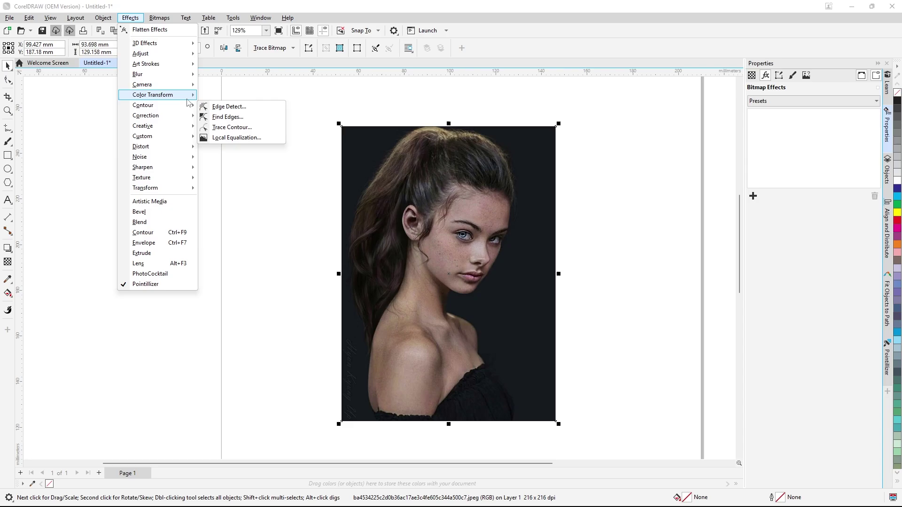
mouse_move(187, 98)
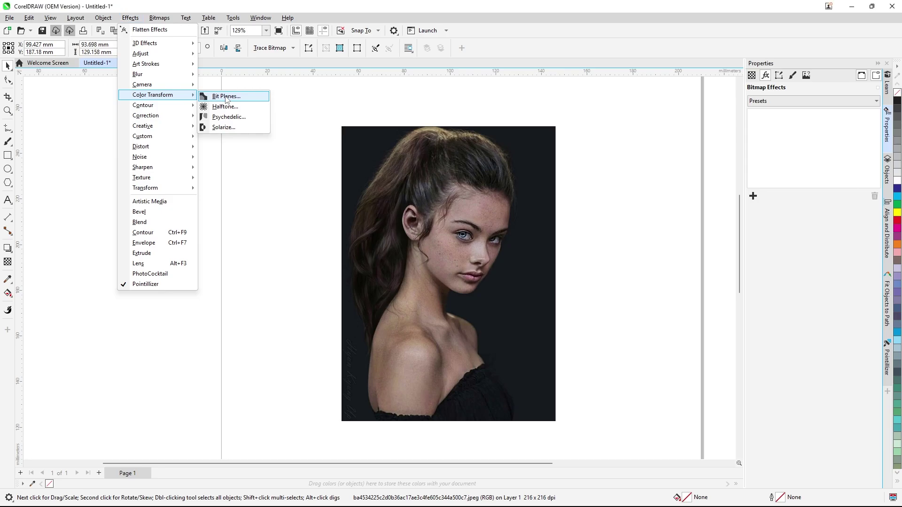
click(226, 97)
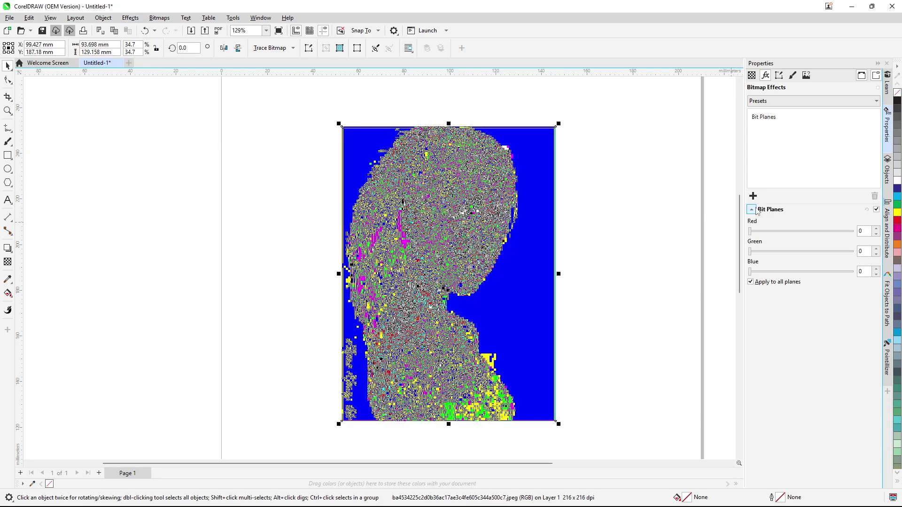
click(772, 231)
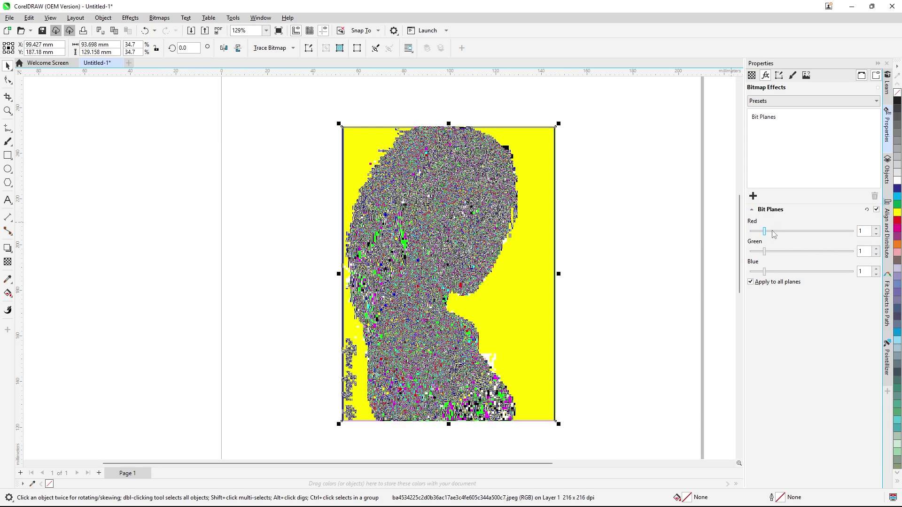
click(785, 232)
click(795, 232)
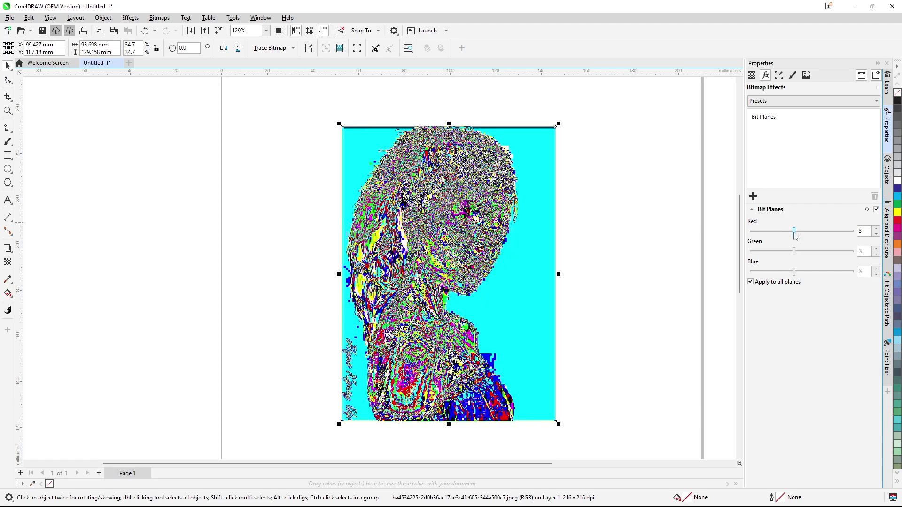
Try all Bit Planes values at 1, return them to 3, and turn the effect off
click(764, 231)
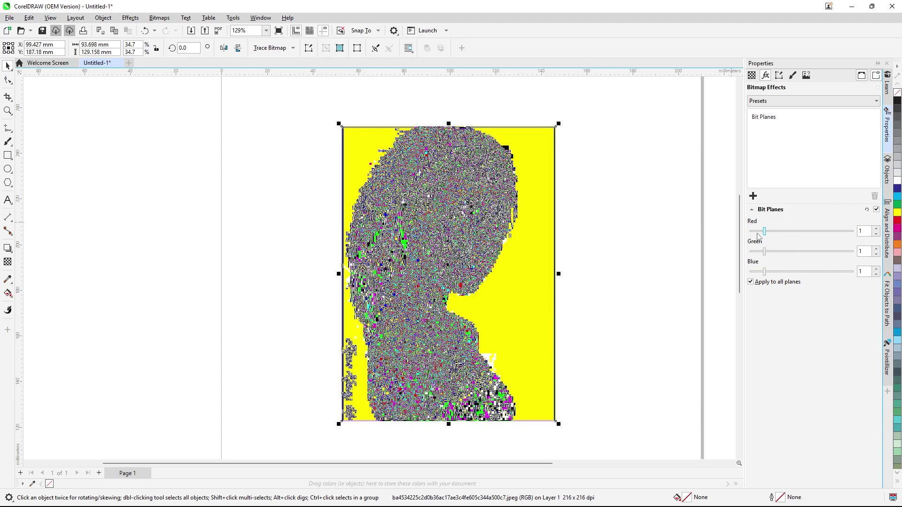
click(779, 251)
click(794, 272)
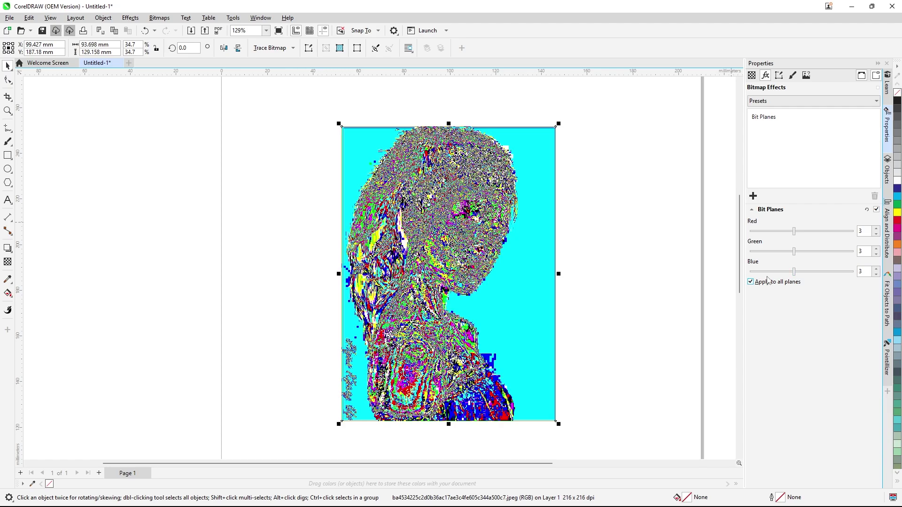
click(876, 209)
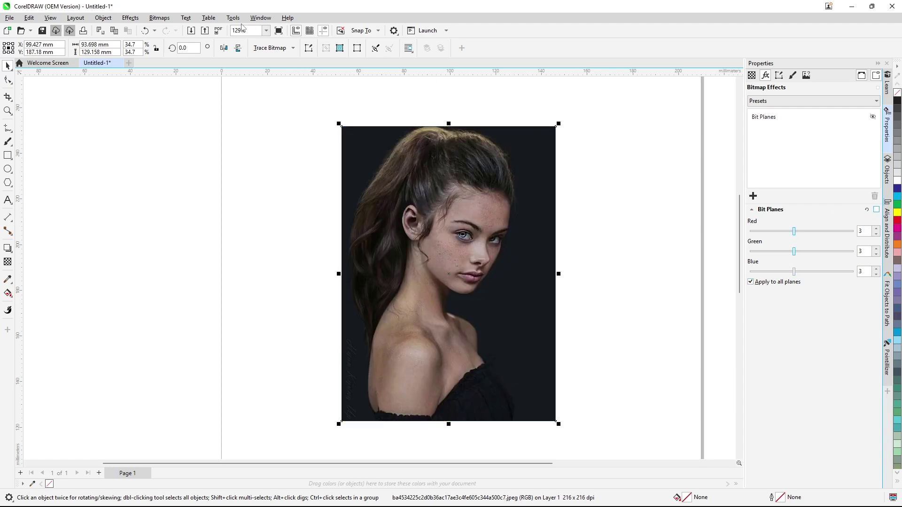
Delete the portrait photo, and browse New folder (2) for another image to import
key(Delete)
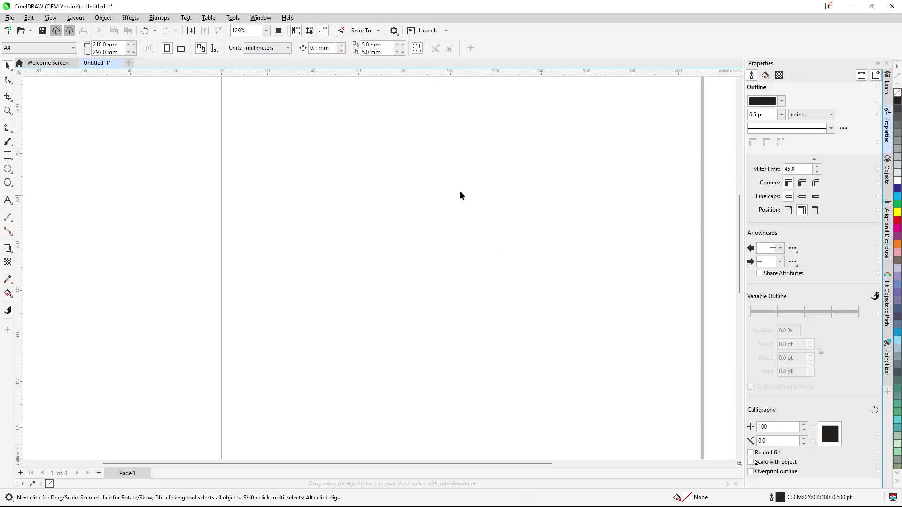
right_click(445, 171)
click(470, 222)
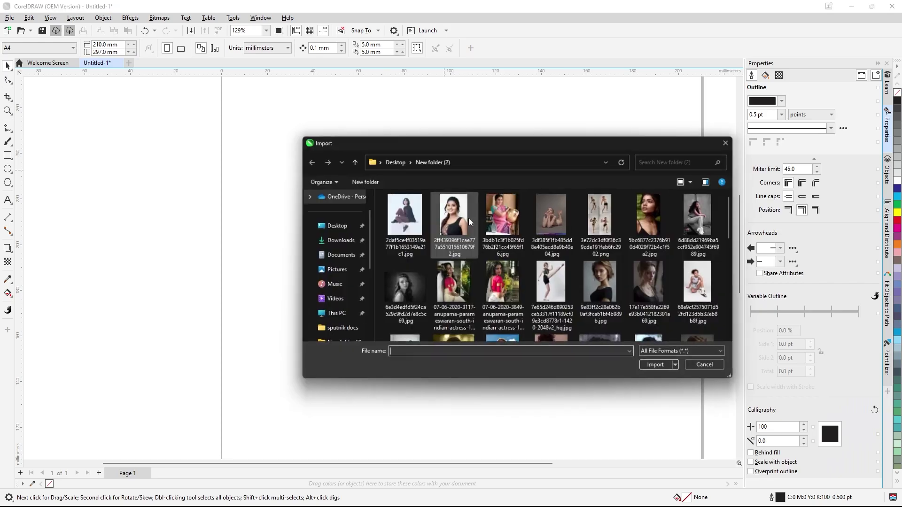
scroll(462, 239, down, 2)
scroll(461, 239, down, 3)
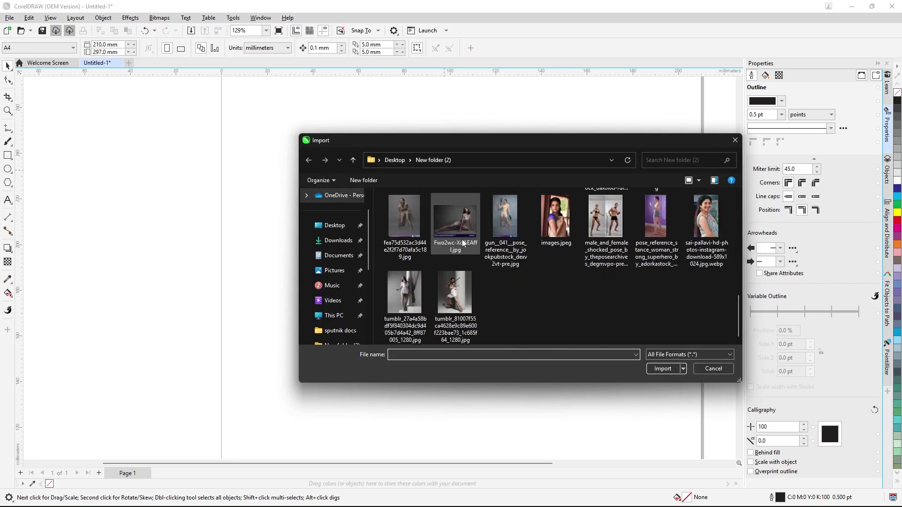
scroll(517, 283, up, 1)
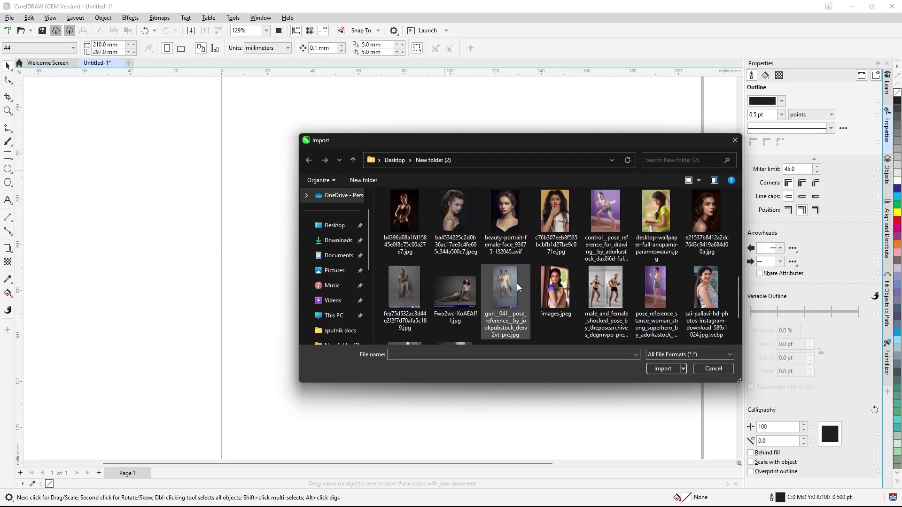
Try to import beauty-portrait-female-face_93675-132045.avif
click(519, 211)
click(659, 370)
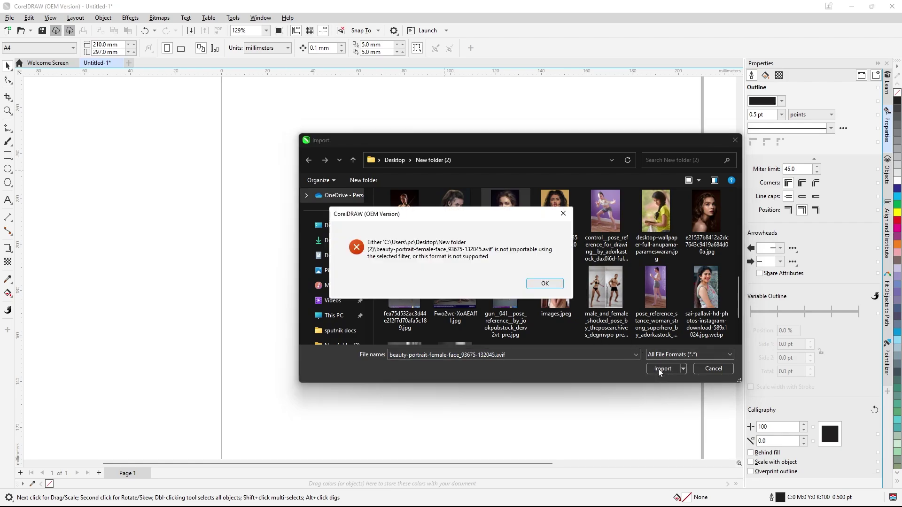
click(553, 285)
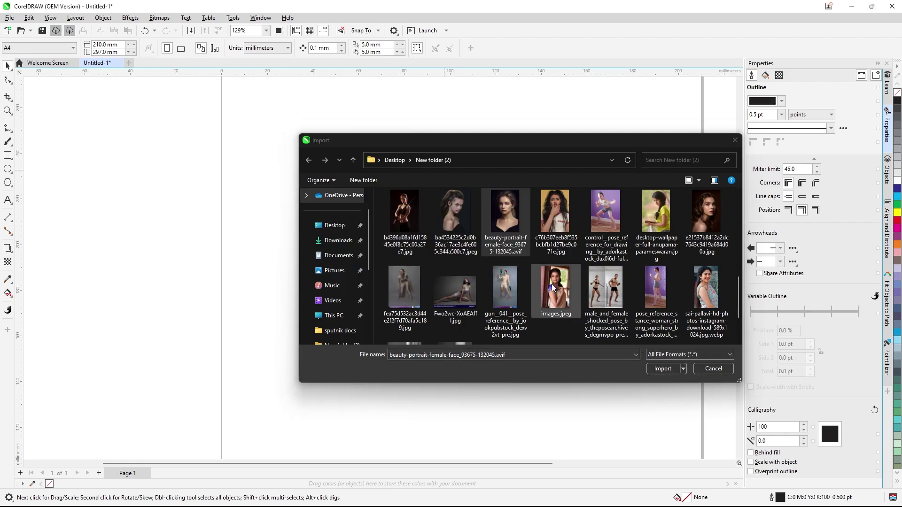
Import c76b307eeb8f535bcbfb1d27be9c071e.jpg, and place it about 83 by 127 mm on the page
click(556, 213)
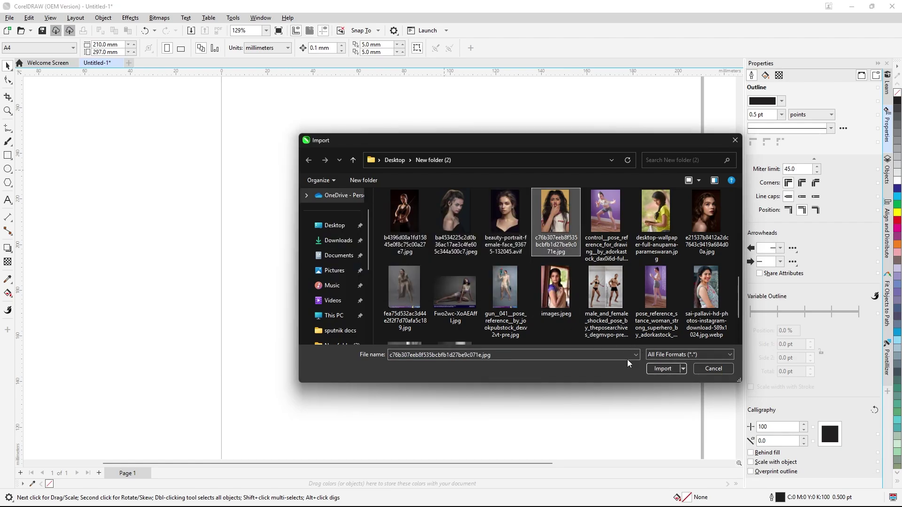
click(675, 369)
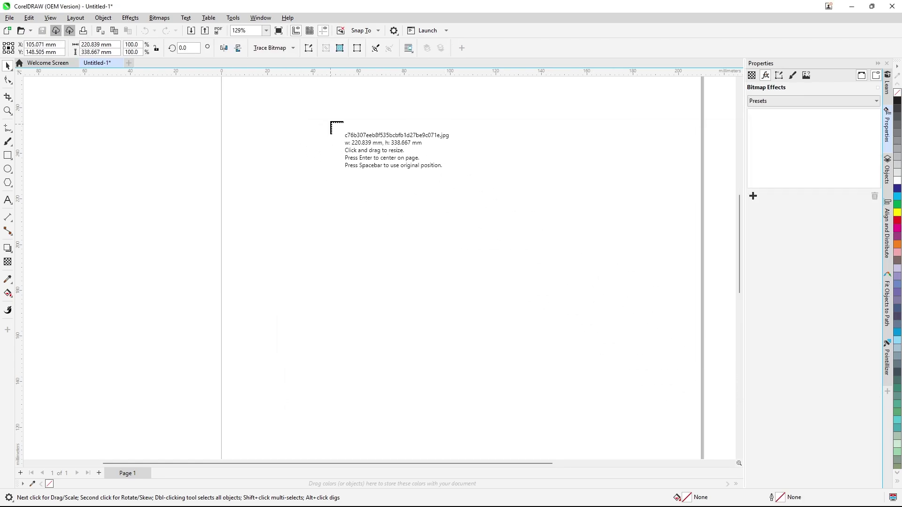
click(332, 127)
Add the Halftone color transform effect to the new photo, keeping its settings expanded
click(131, 19)
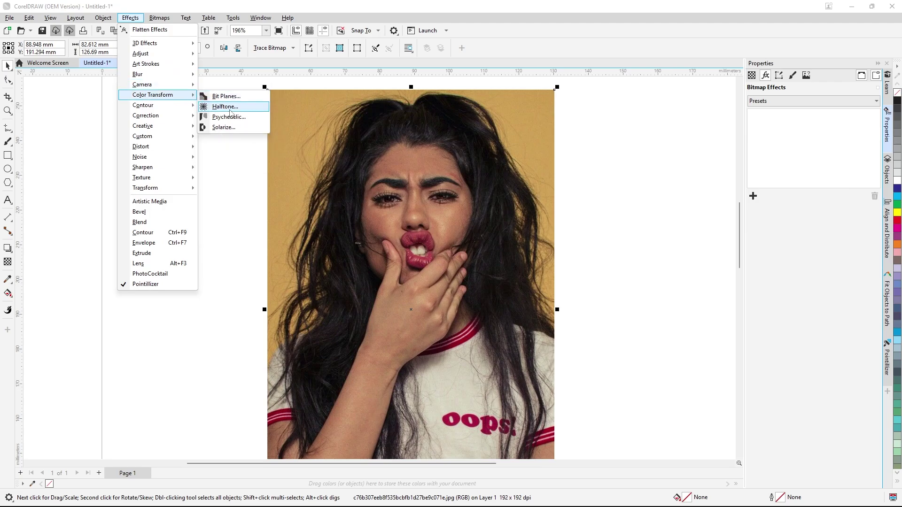
click(229, 111)
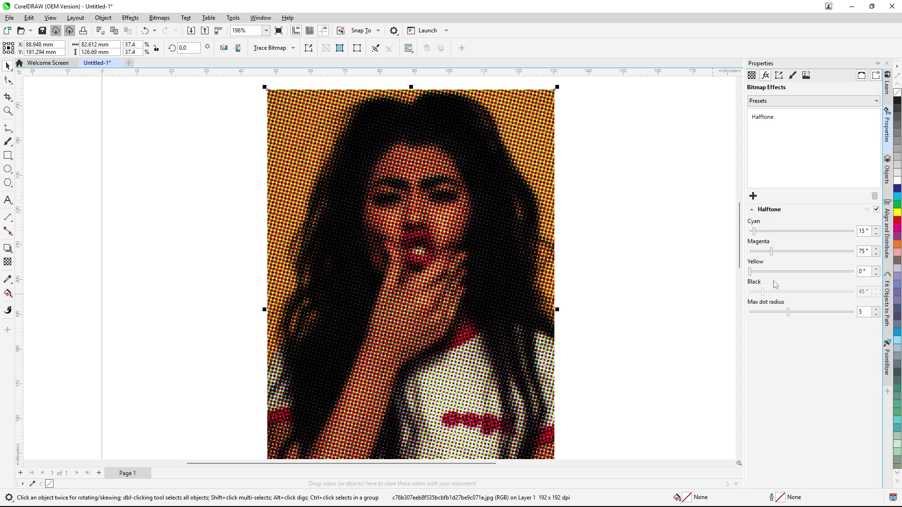
click(751, 210)
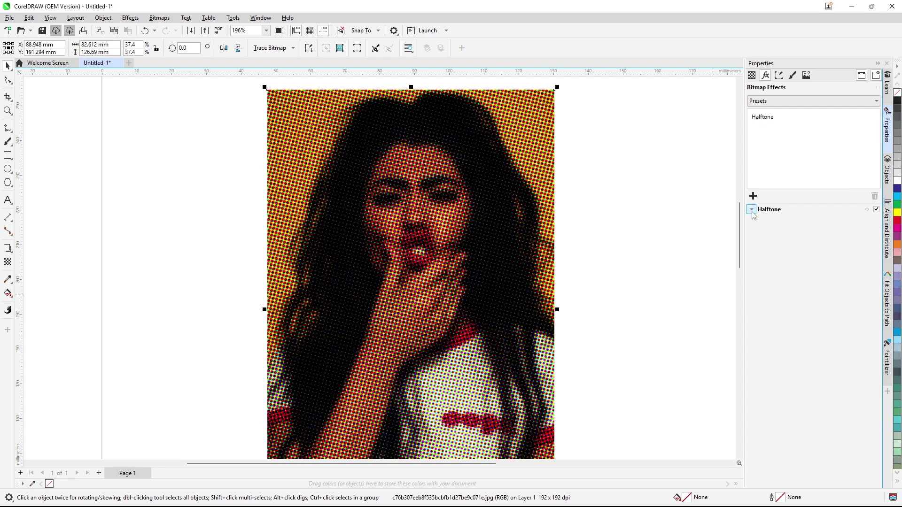
click(751, 210)
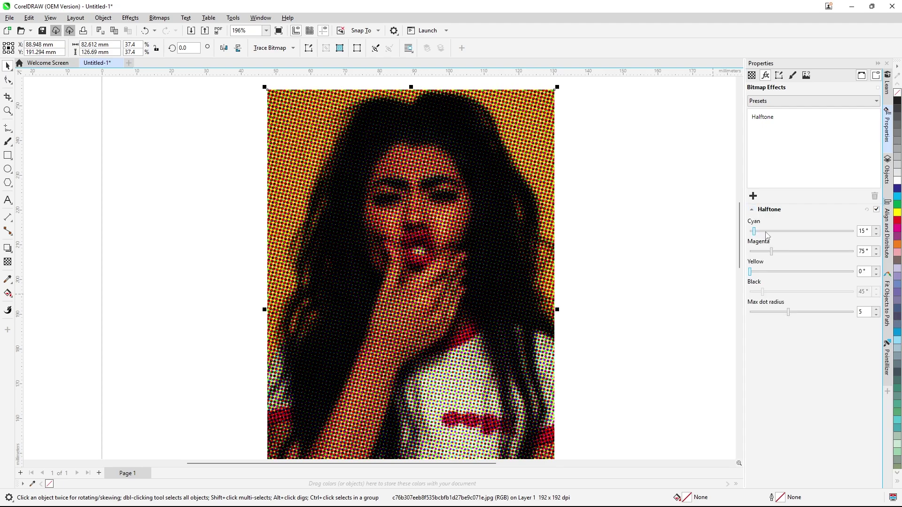
Adjust the Halftone angles to Cyan 16°, Magenta 49° and Yellow 83°, with a Max dot radius of 9
drag(767, 235, 793, 233)
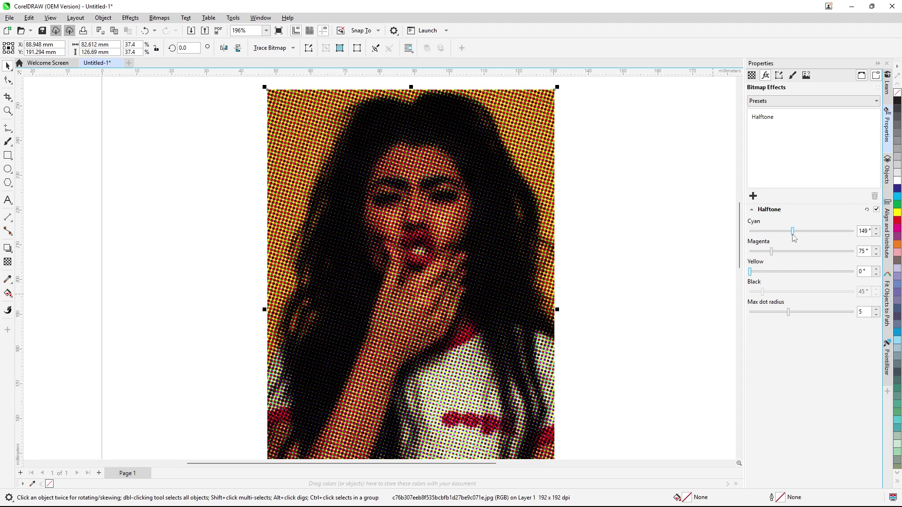
drag(795, 234, 774, 272)
click(797, 271)
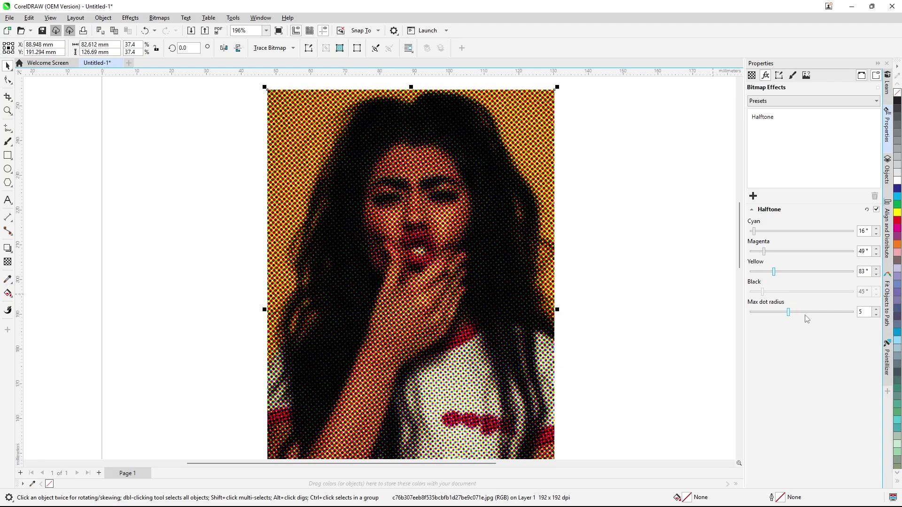
drag(814, 316, 843, 314)
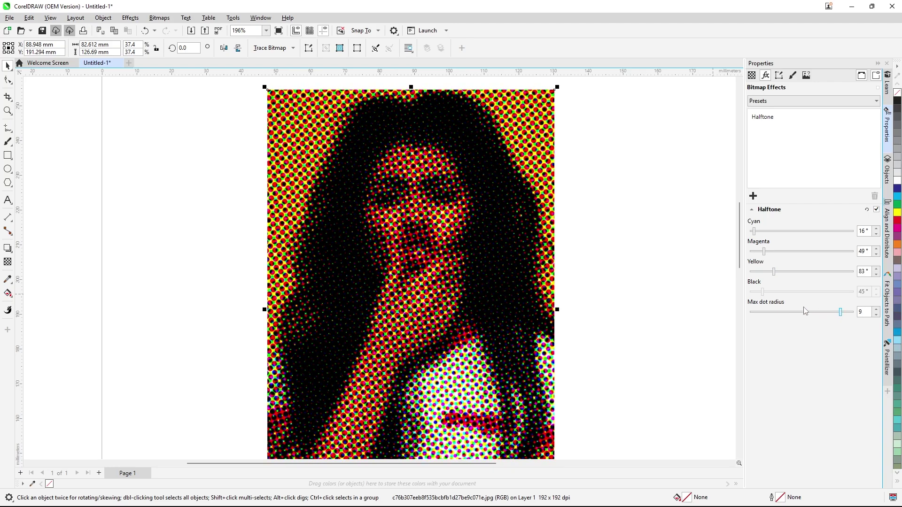
Set the Halftone Max dot radius to 4 and turn the Halftone effect off
click(779, 316)
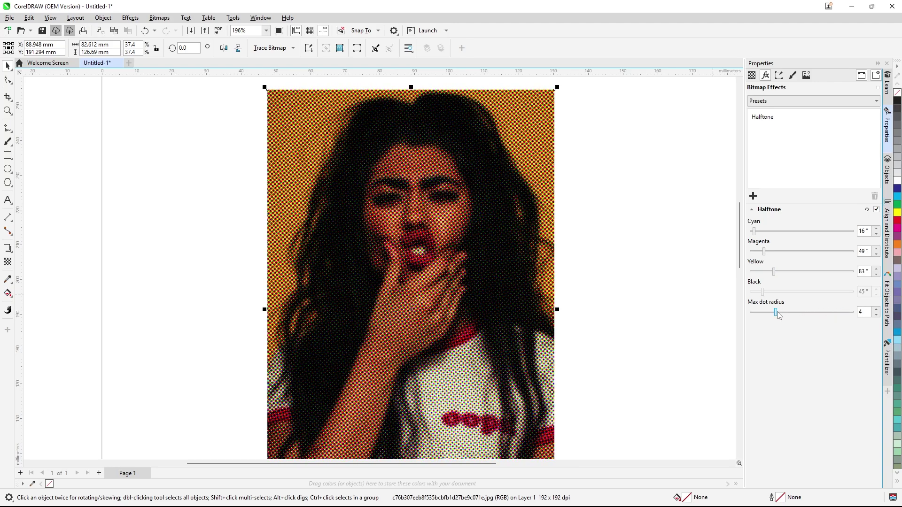
click(875, 210)
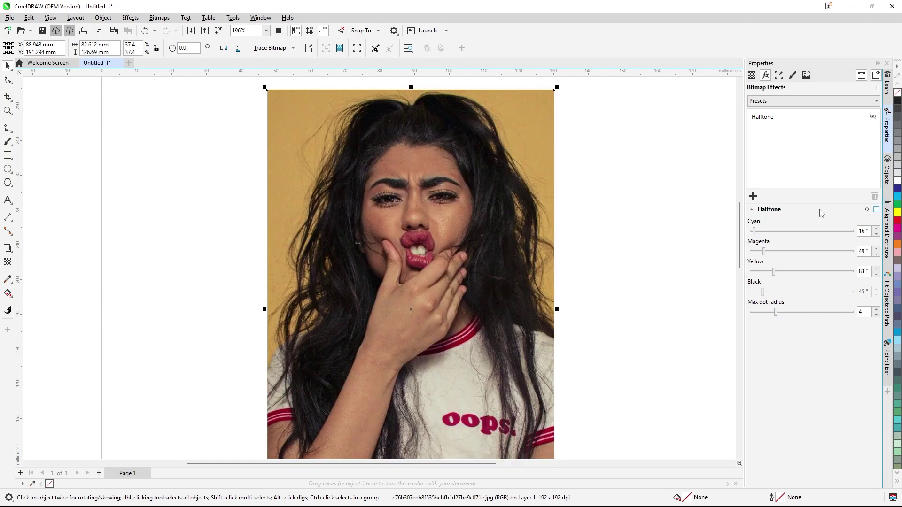
Add the Psychedelic color transform effect to the photo with Level 73, and turn it off after previewing
click(130, 17)
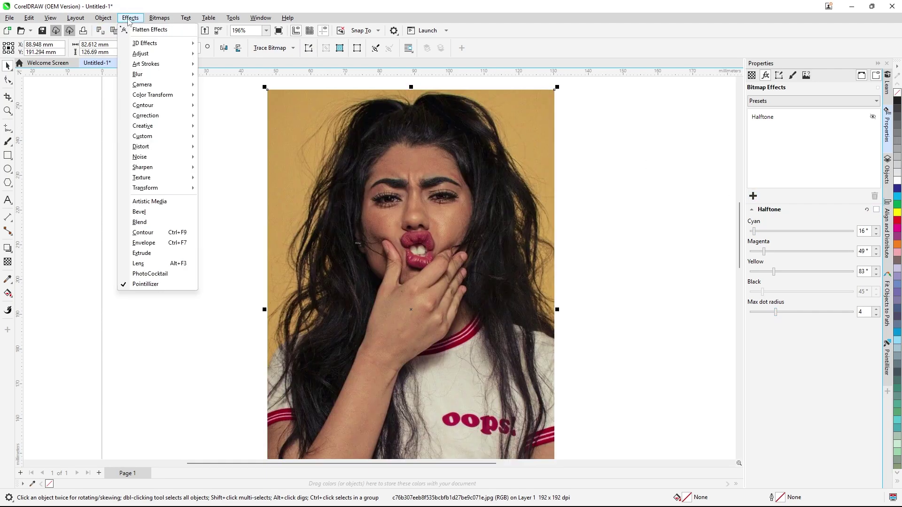
mouse_move(195, 97)
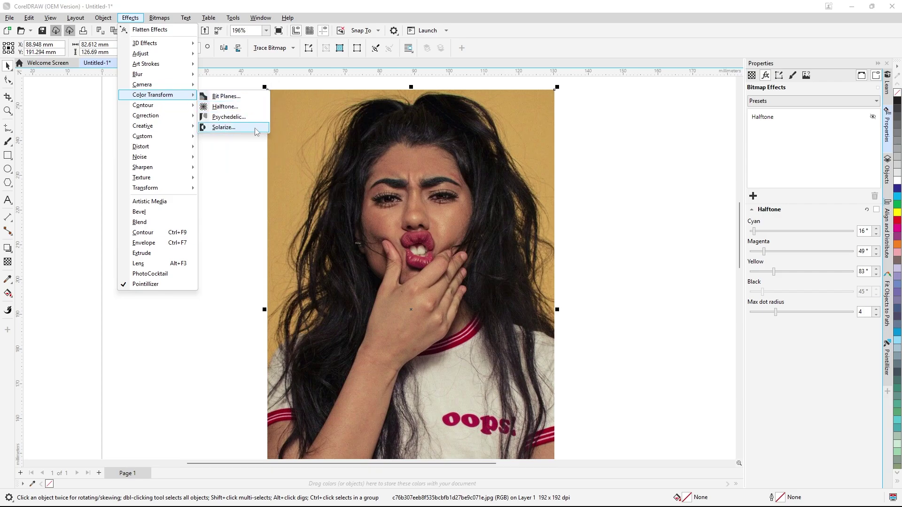
click(228, 117)
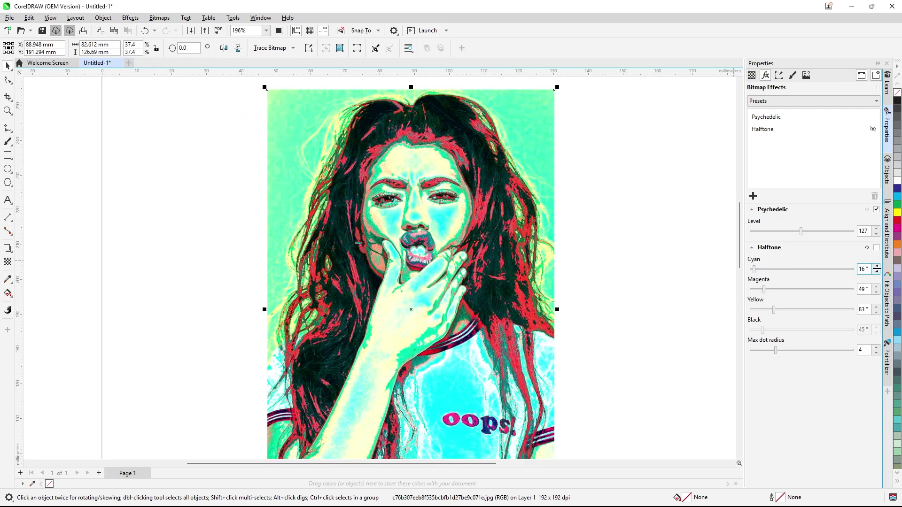
drag(801, 231, 781, 237)
click(821, 232)
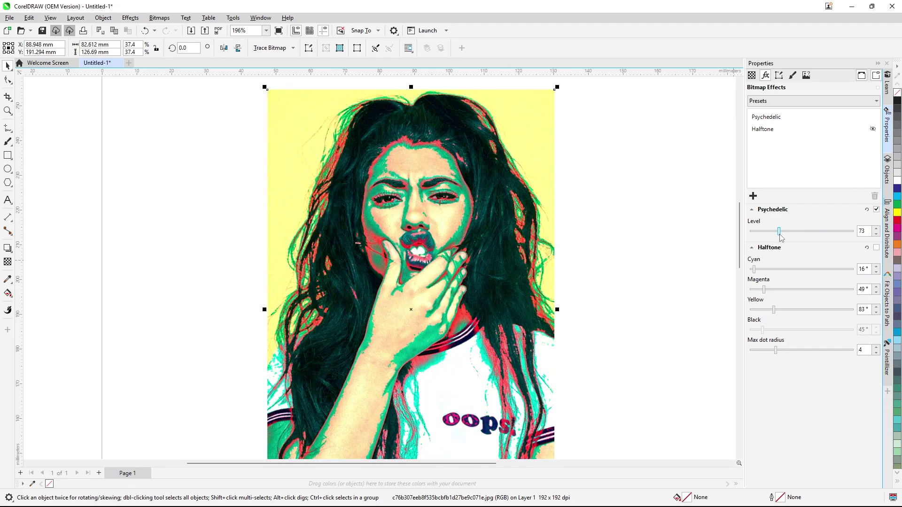
scroll(404, 207, down, 1)
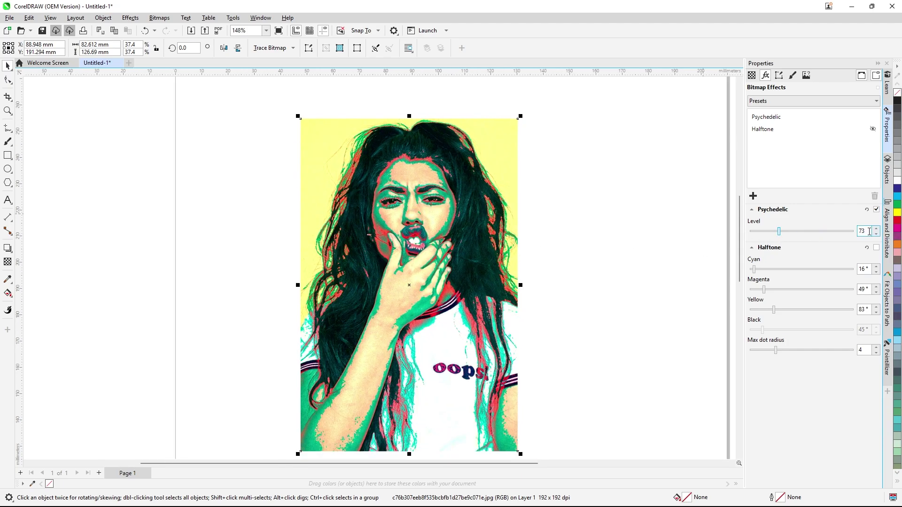
click(876, 210)
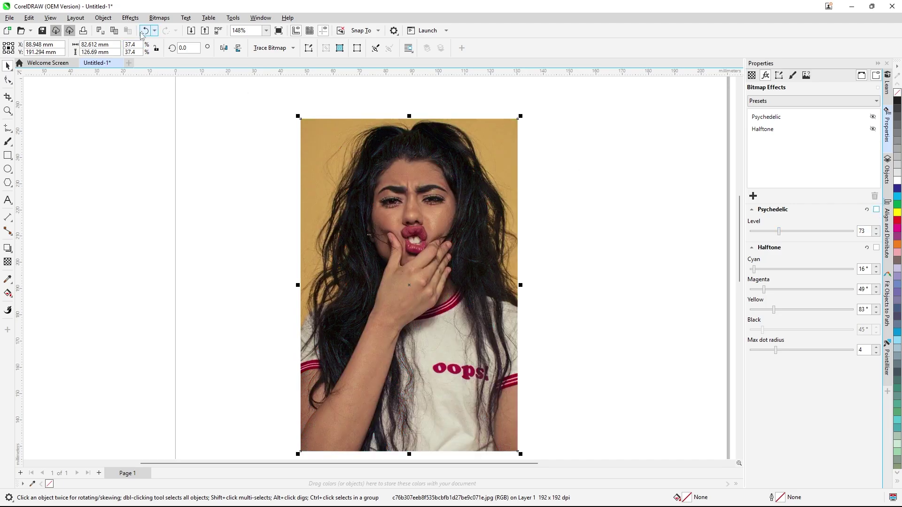
Add the Solarize color transform effect to the photo with Level 70, and turn it off after previewing
click(130, 18)
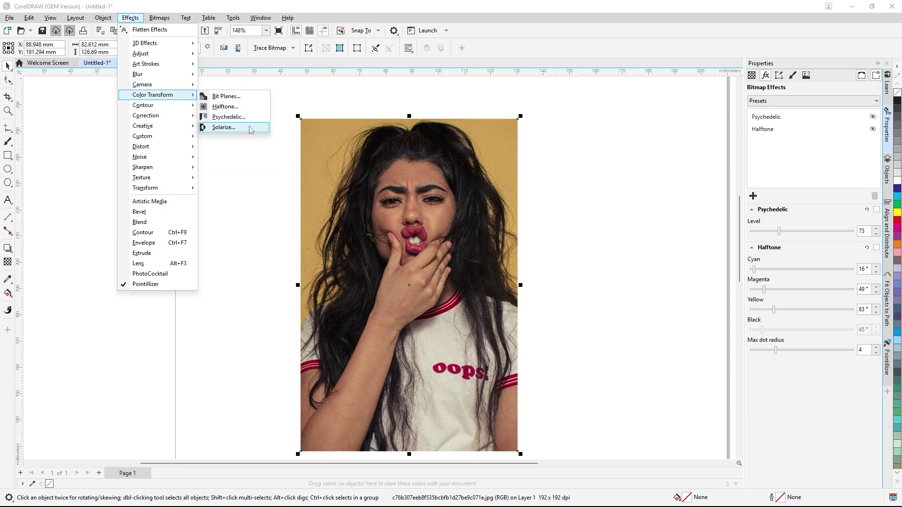
click(224, 127)
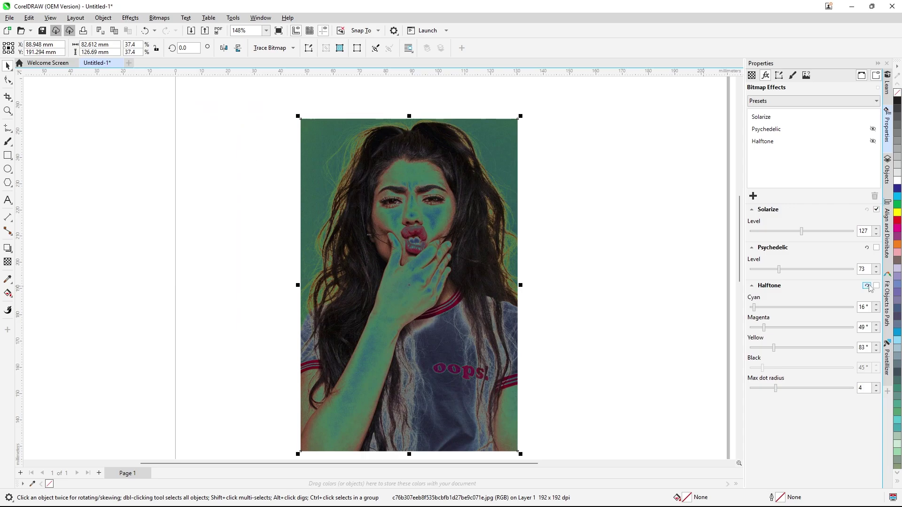
drag(823, 232, 780, 236)
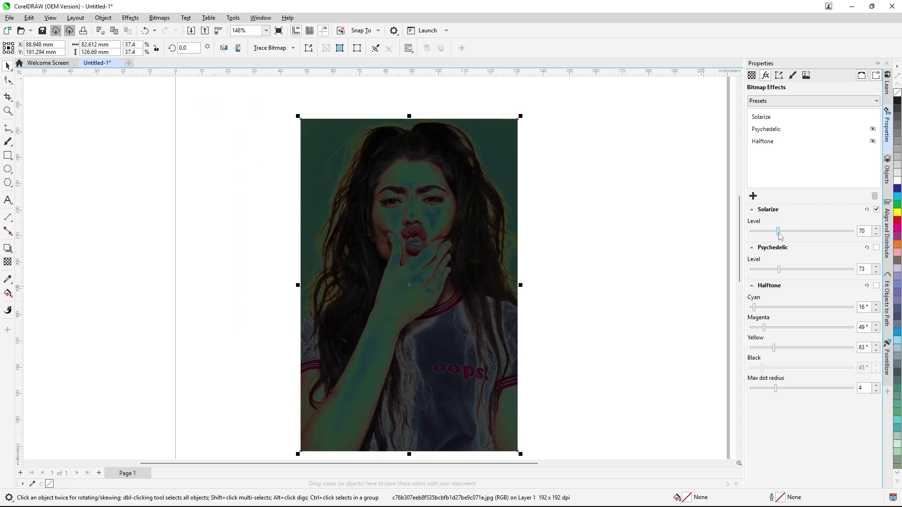
click(876, 210)
Add the Edge Detect contour effect with a custom orange background color and Sensitivity 6, and turn it off after previewing
click(137, 19)
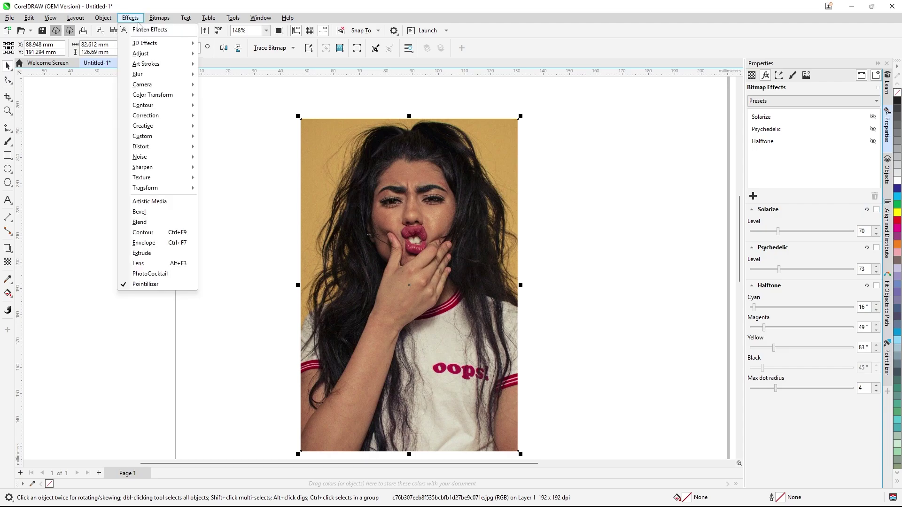
mouse_move(190, 97)
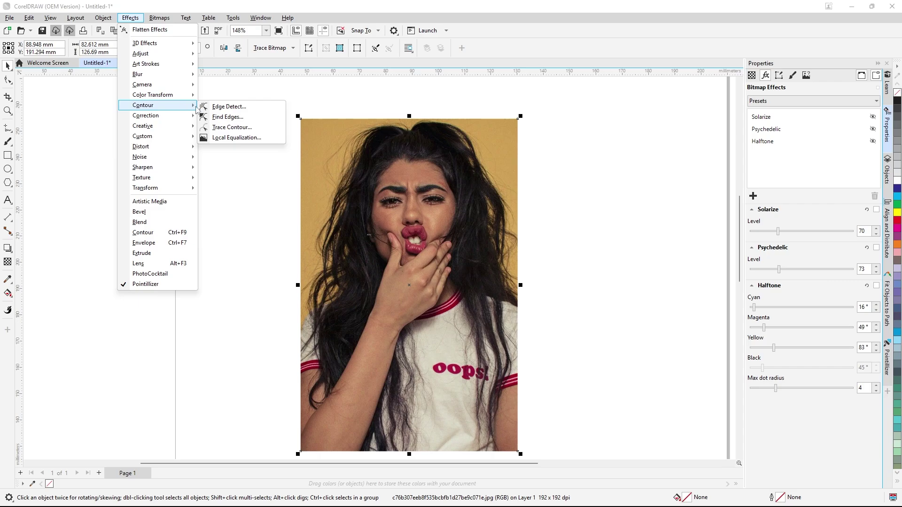
click(216, 108)
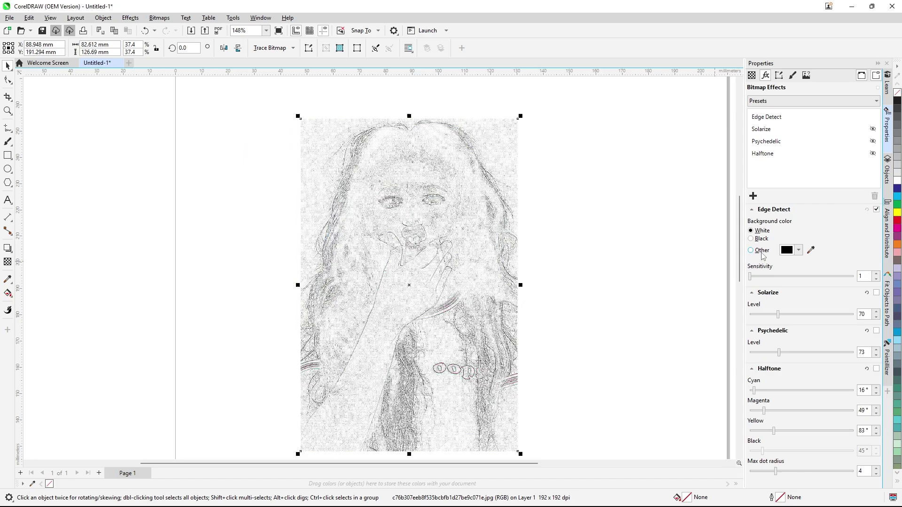
click(751, 240)
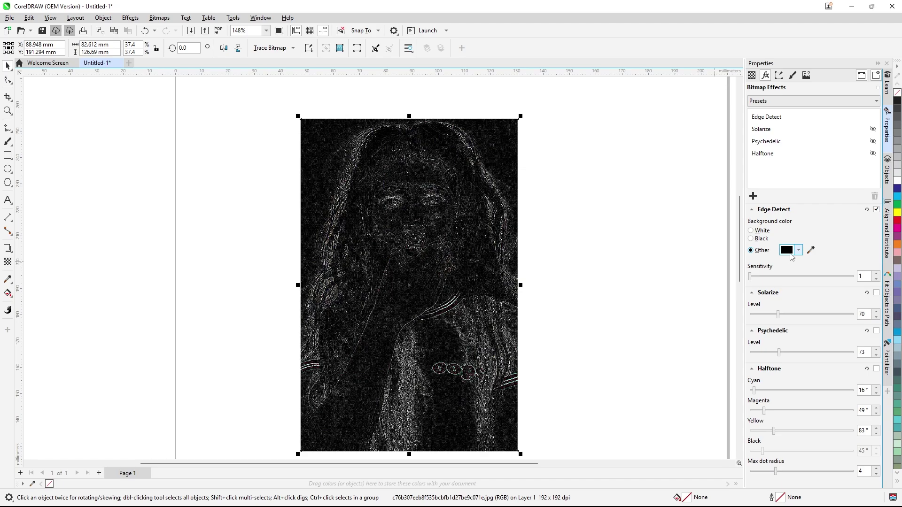
click(790, 252)
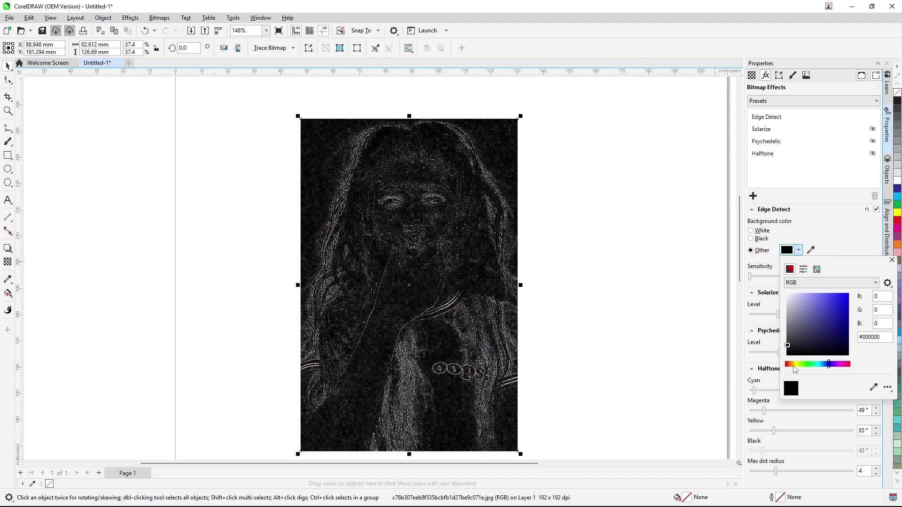
click(792, 365)
click(841, 297)
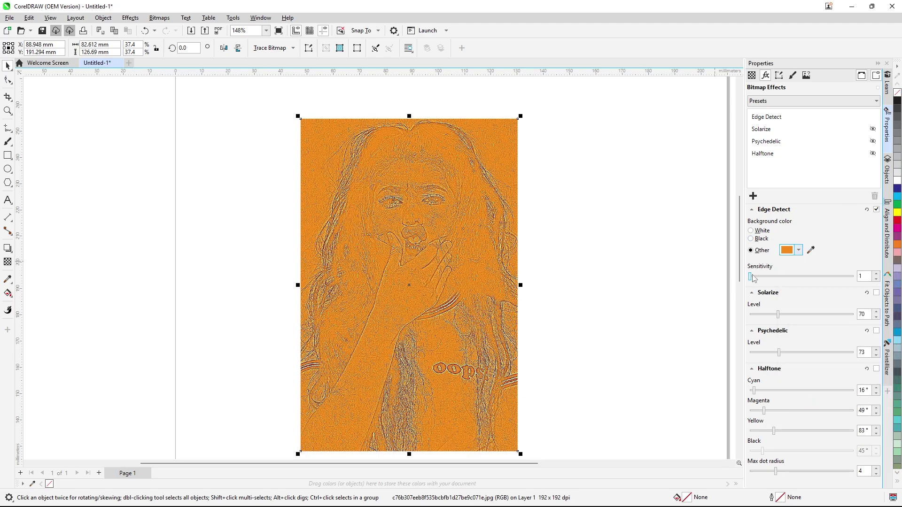
click(806, 279)
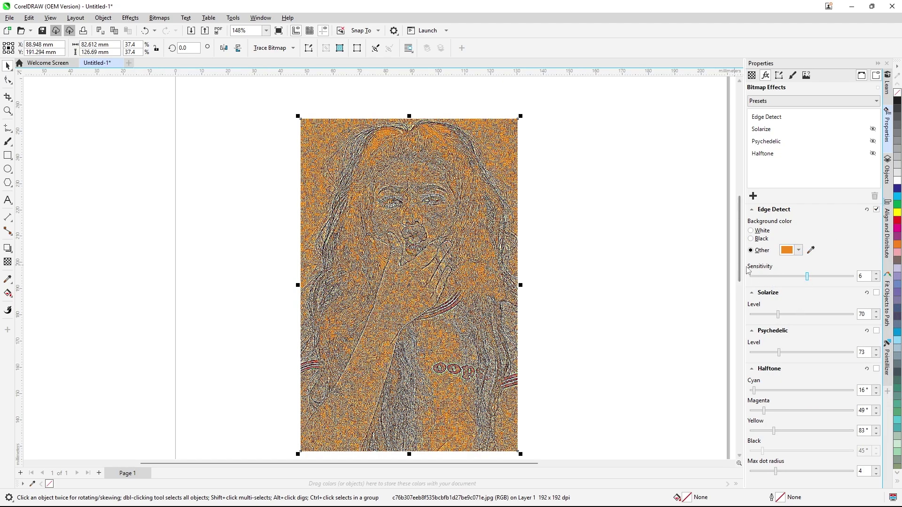
click(876, 210)
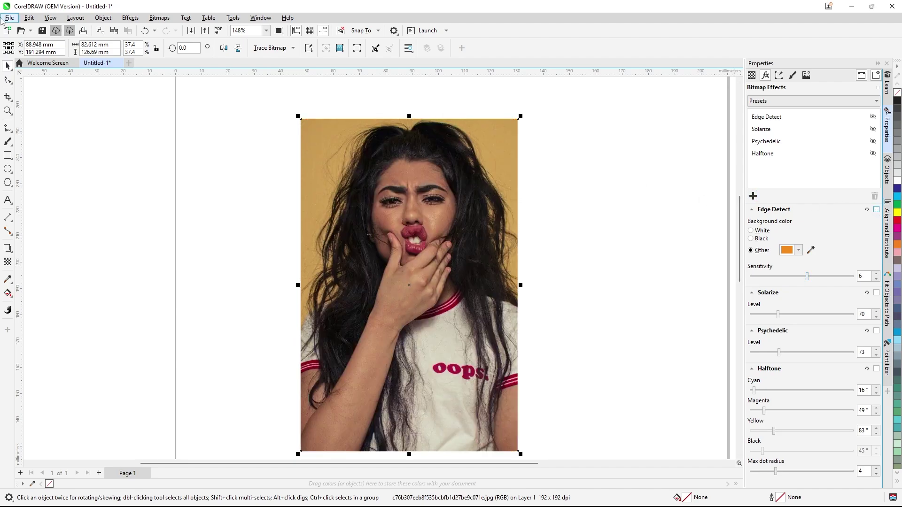
Add the Find Edges contour effect to the photo with its default settings, and turn it off after previewing
click(136, 21)
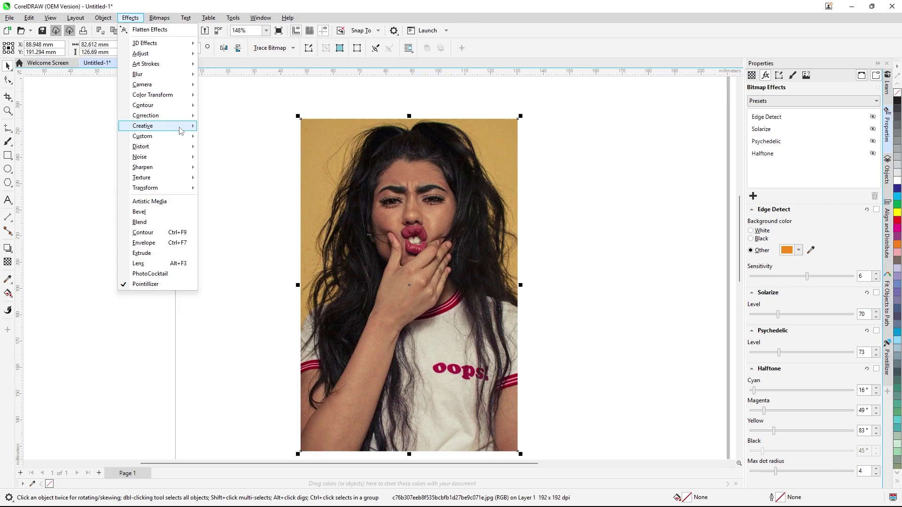
mouse_move(192, 97)
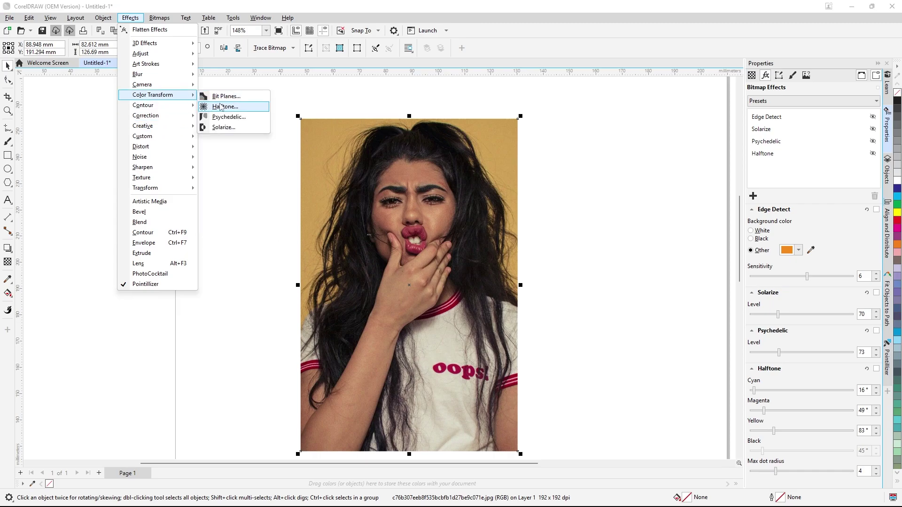
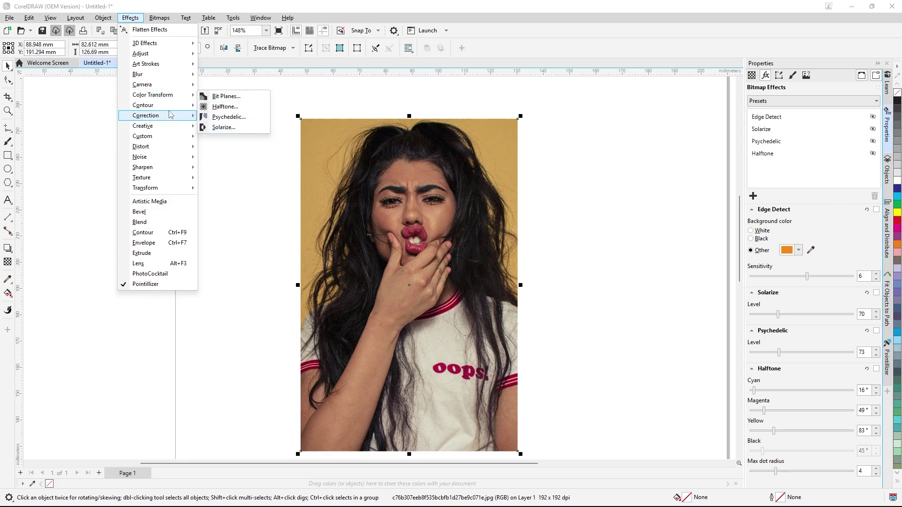
mouse_move(177, 110)
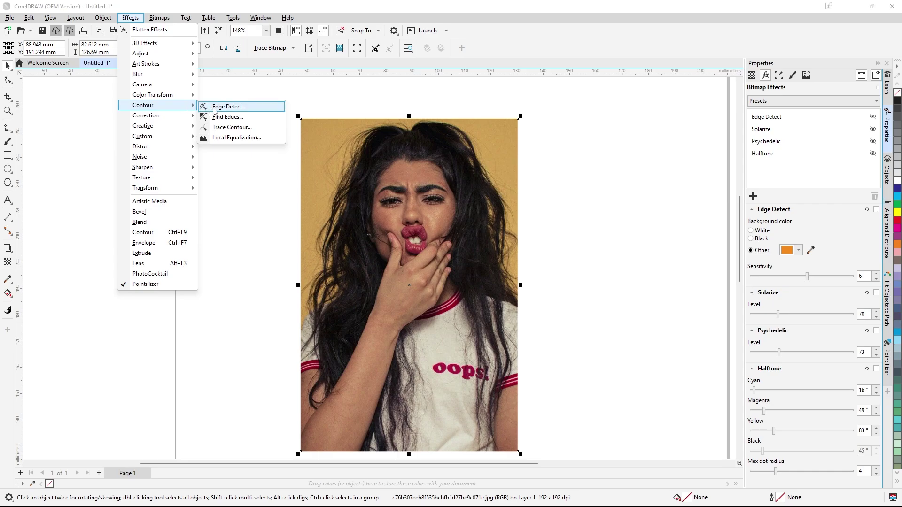
click(245, 122)
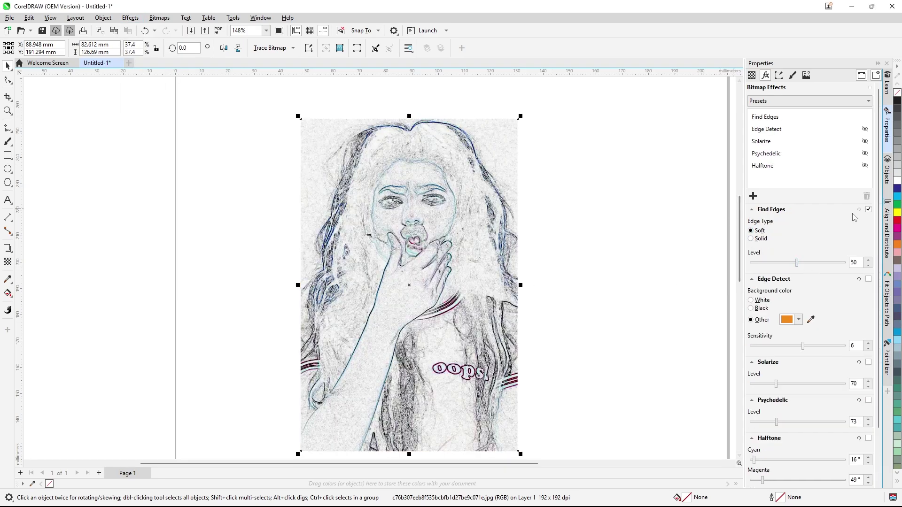
click(868, 209)
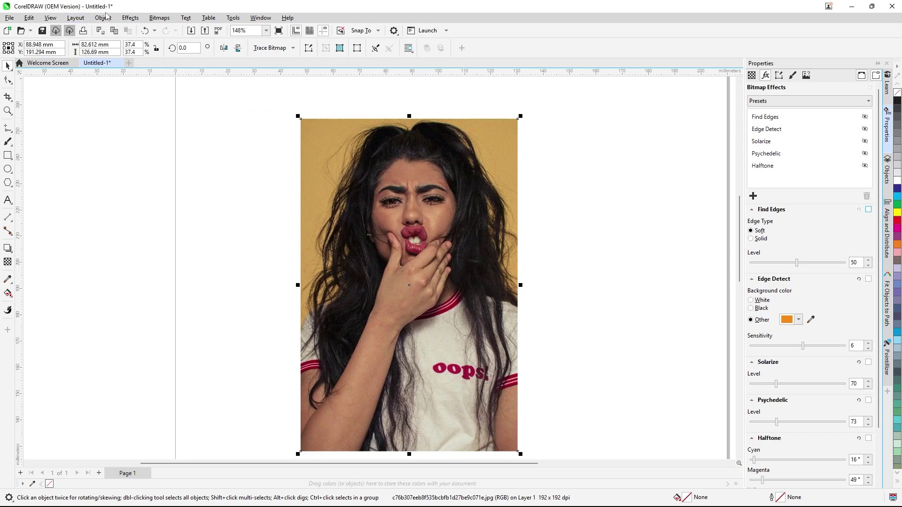
Add the Trace Contour effect to the photo with Level 203, and turn it off after previewing
click(134, 21)
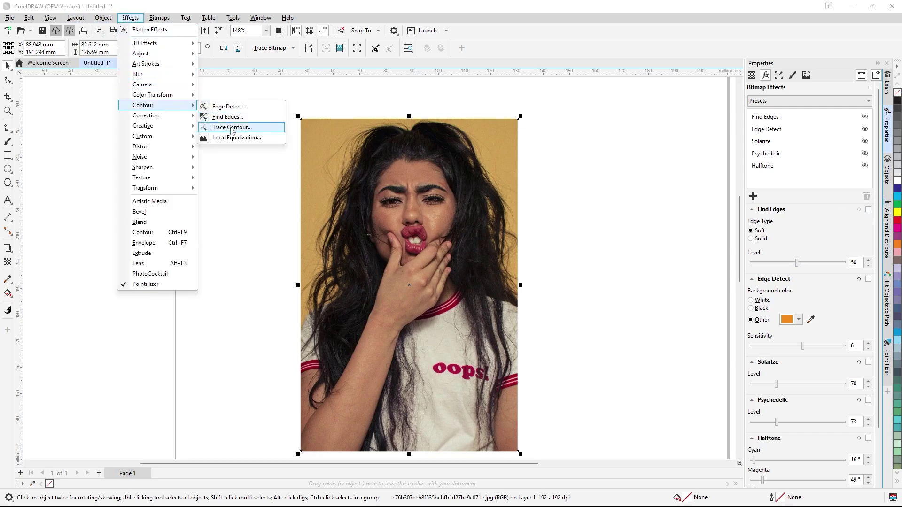
click(231, 127)
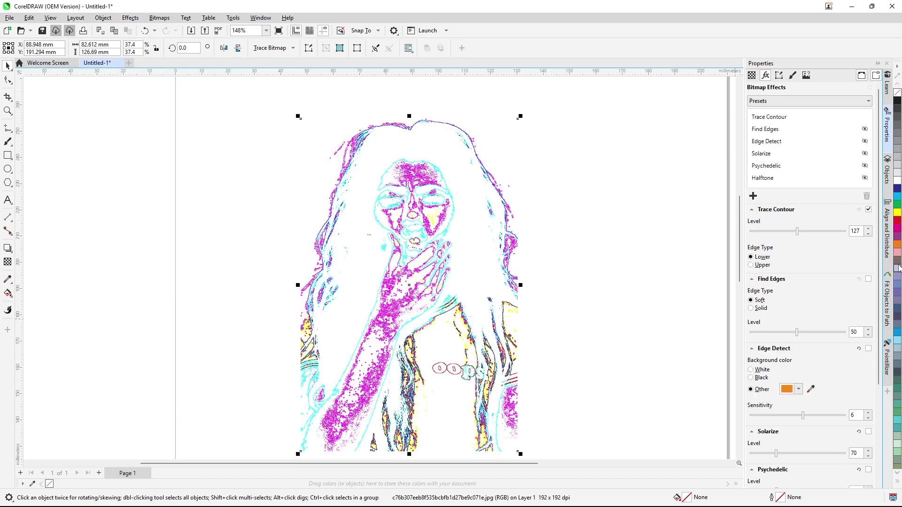
click(826, 232)
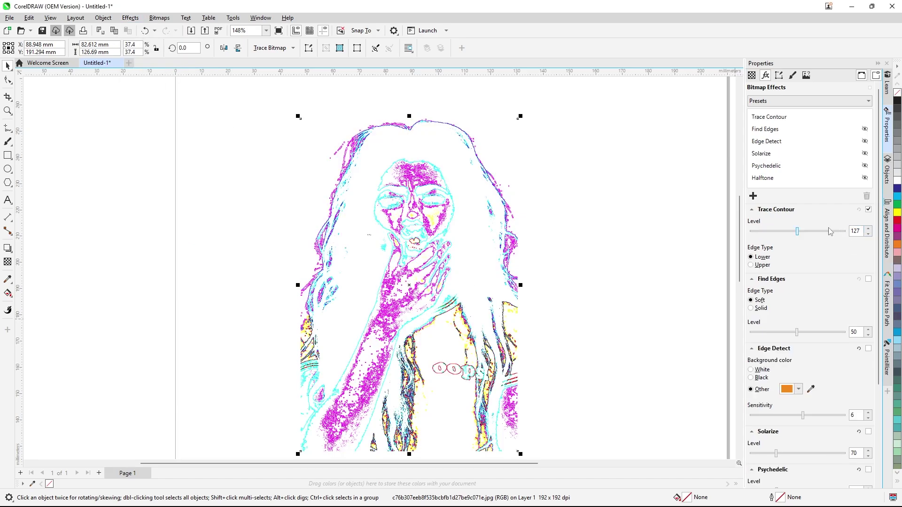
click(868, 210)
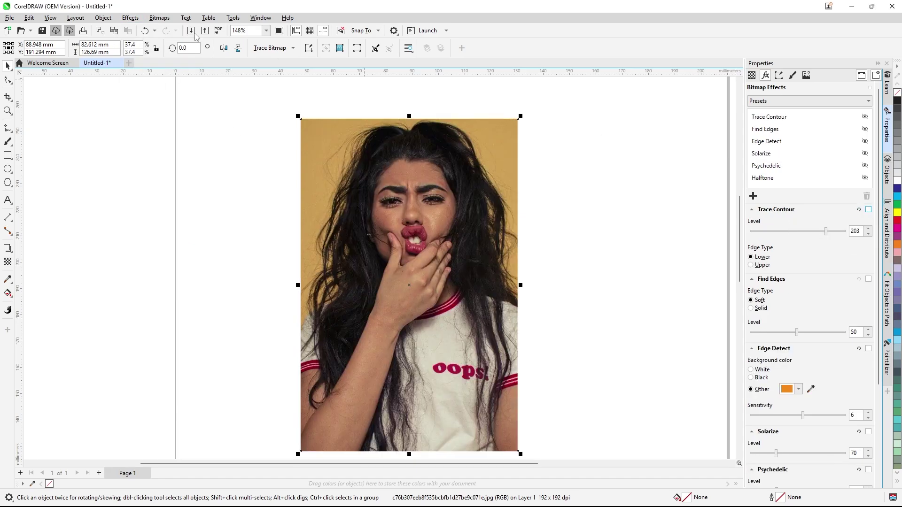
Add the Local Equalization contour effect with Width and Height set to 77, and turn it off after previewing
click(130, 18)
mouse_move(185, 107)
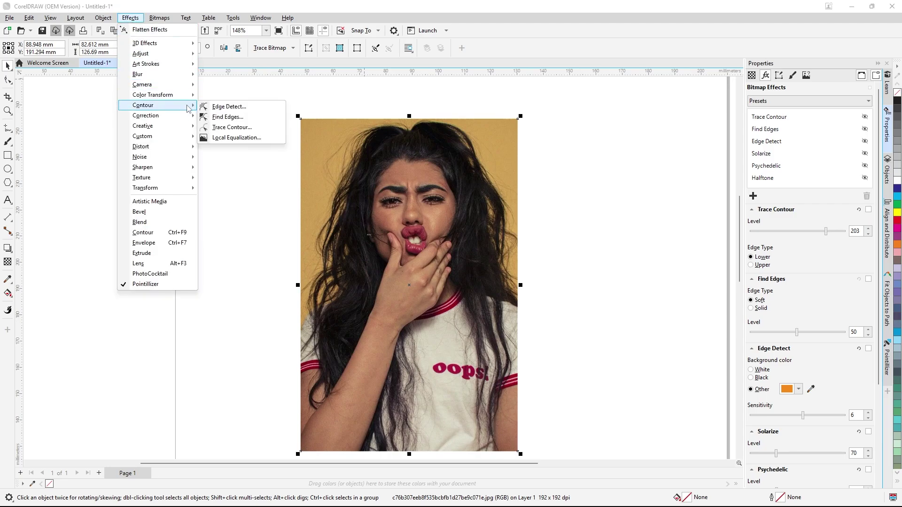
click(250, 137)
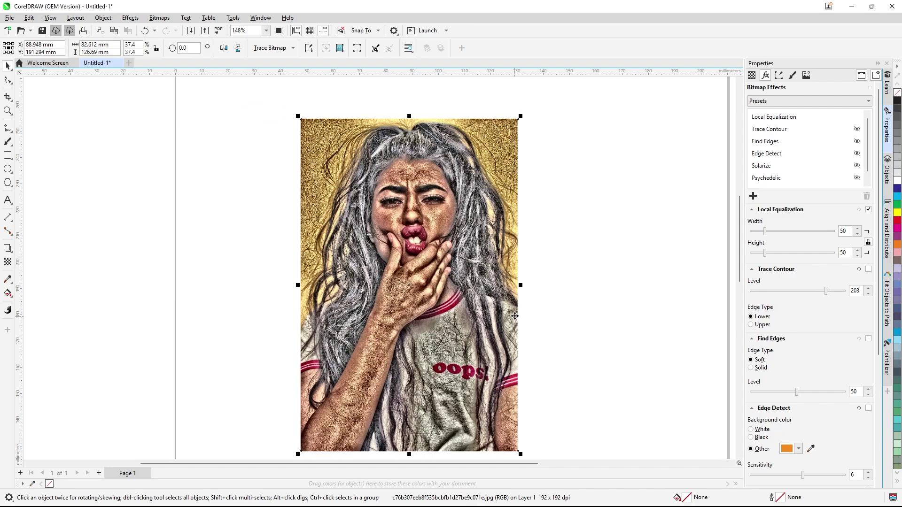
drag(791, 231, 774, 254)
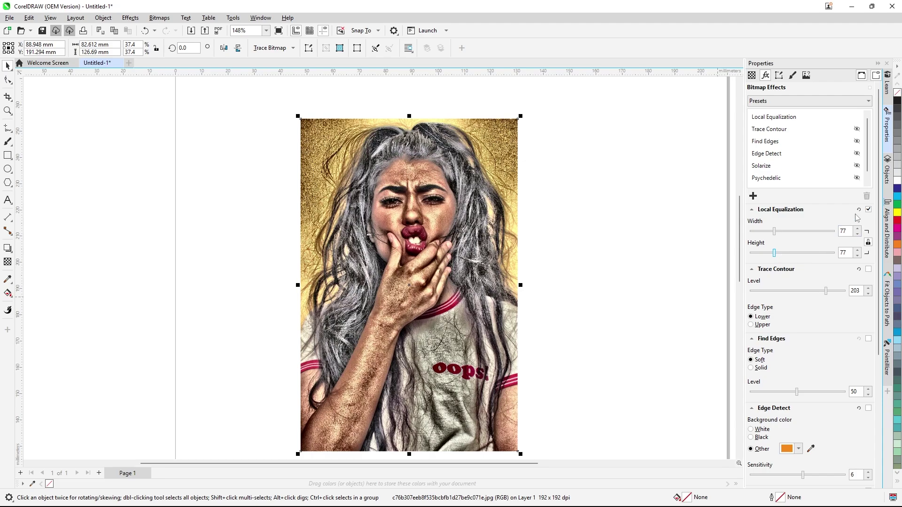
click(868, 210)
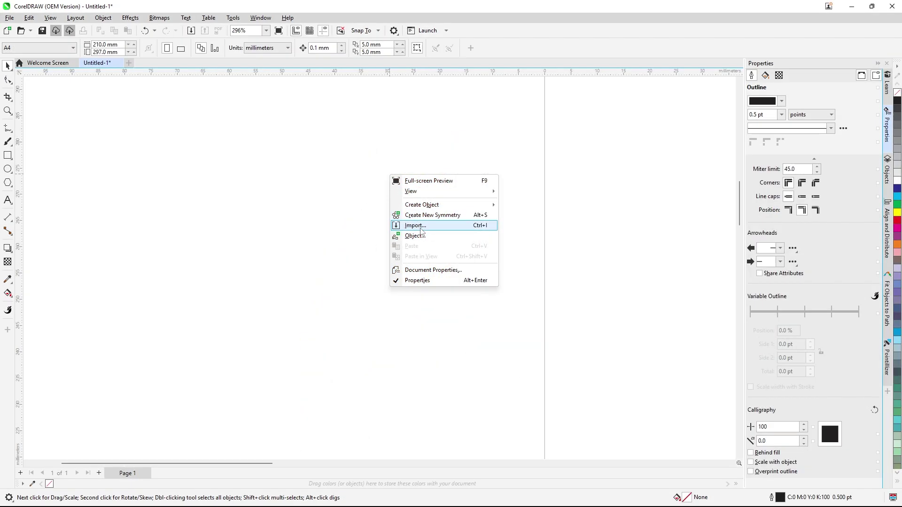
Import the photo of the woman in the yellow-green shirt and place it on the page at about 131 x 197 mm
click(420, 229)
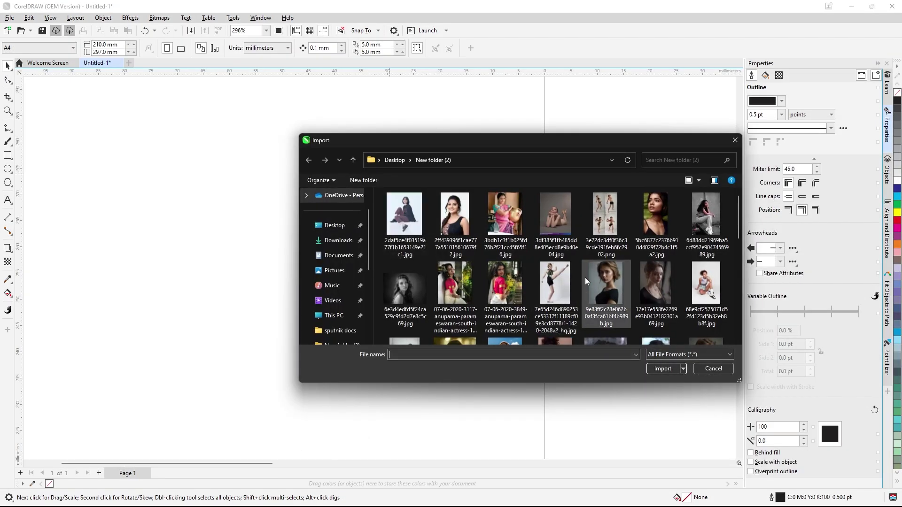
scroll(585, 277, down, 1)
scroll(585, 277, down, 2)
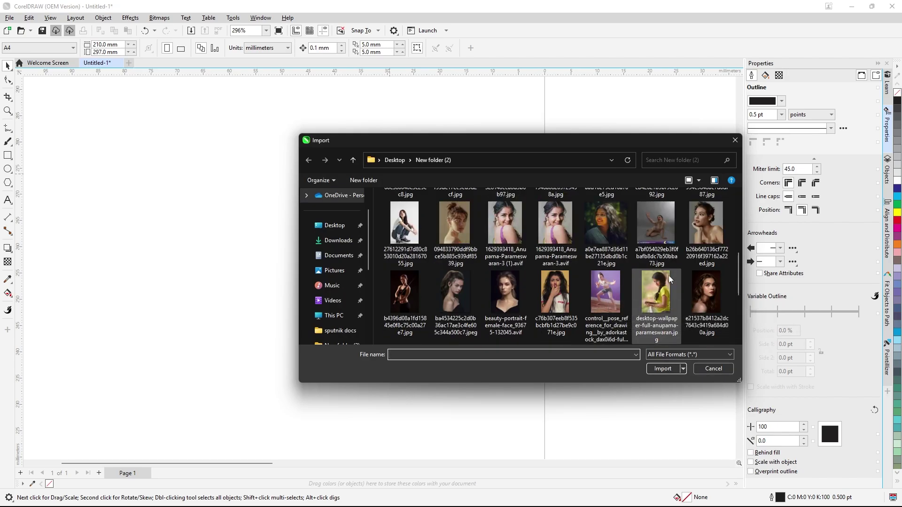
click(662, 289)
click(663, 368)
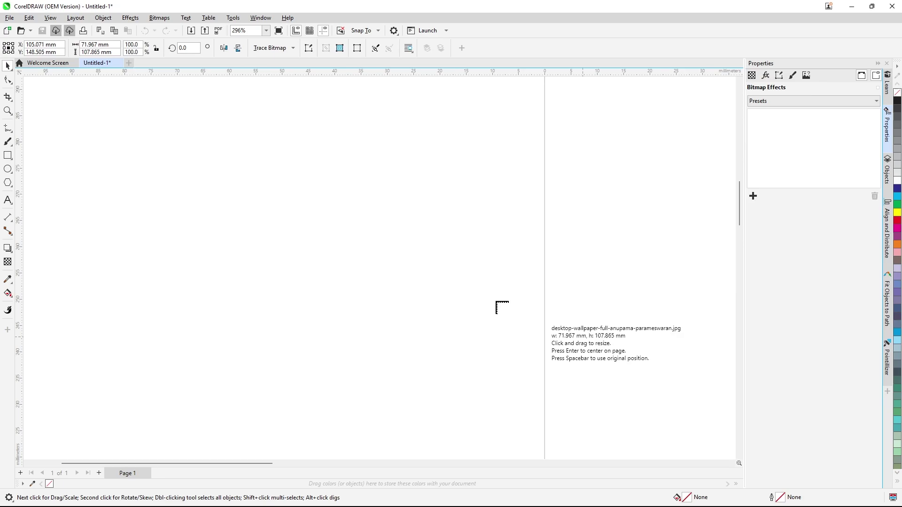
scroll(217, 169, down, 4)
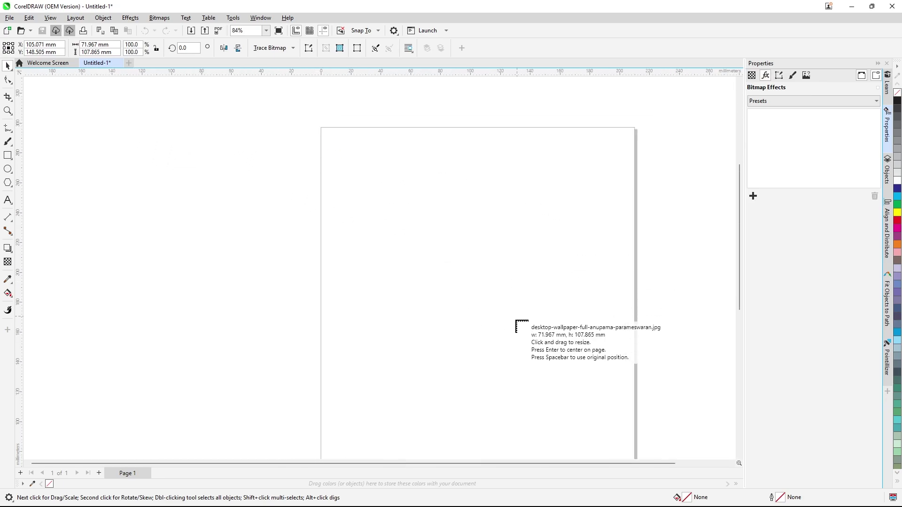
scroll(468, 267, down, 2)
scroll(467, 267, up, 1)
drag(413, 143, 577, 377)
click(577, 377)
scroll(550, 222, up, 1)
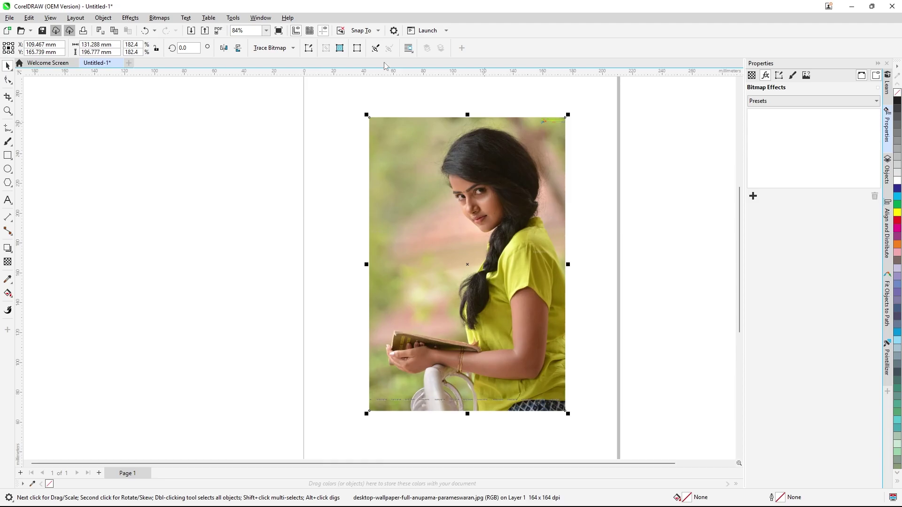
Add the Dust and Scratch correction effect to the photo, set Radius to 7, and compare it with the original
scroll(375, 148, up, 1)
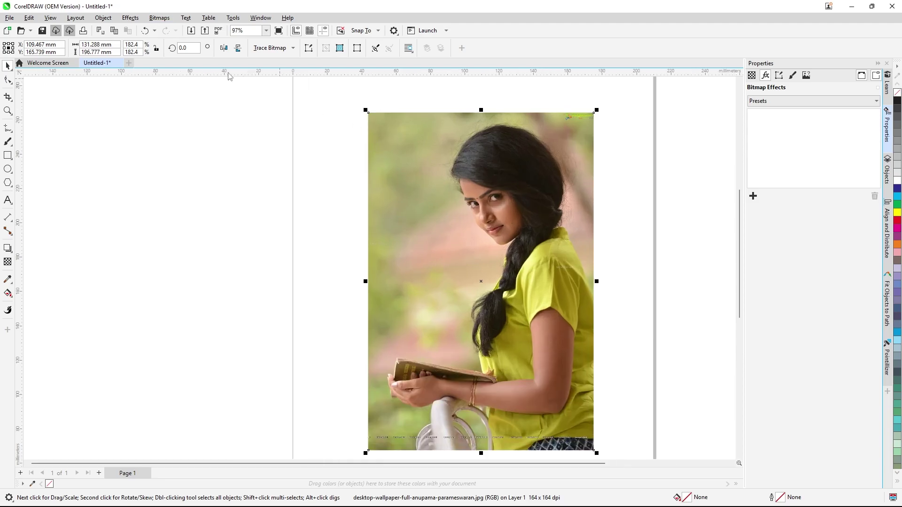
click(128, 18)
mouse_move(182, 116)
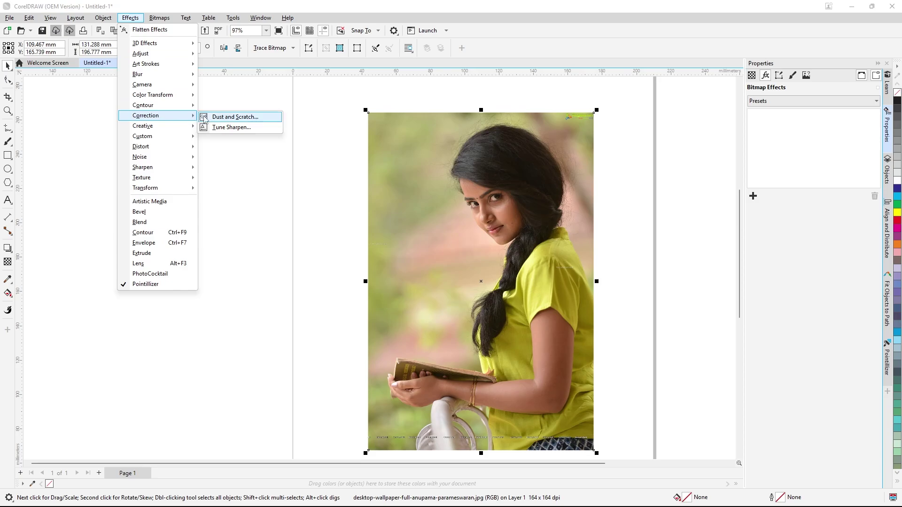
click(205, 119)
scroll(587, 218, up, 5)
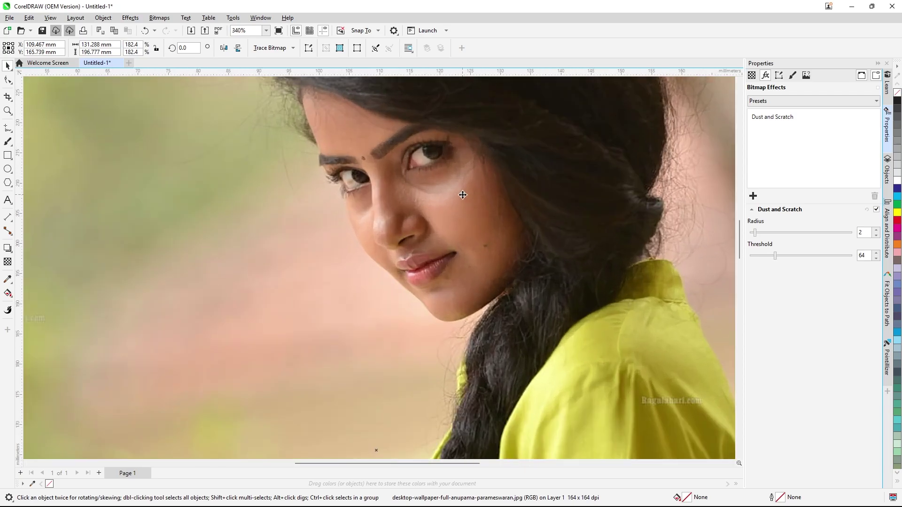
scroll(462, 194, up, 2)
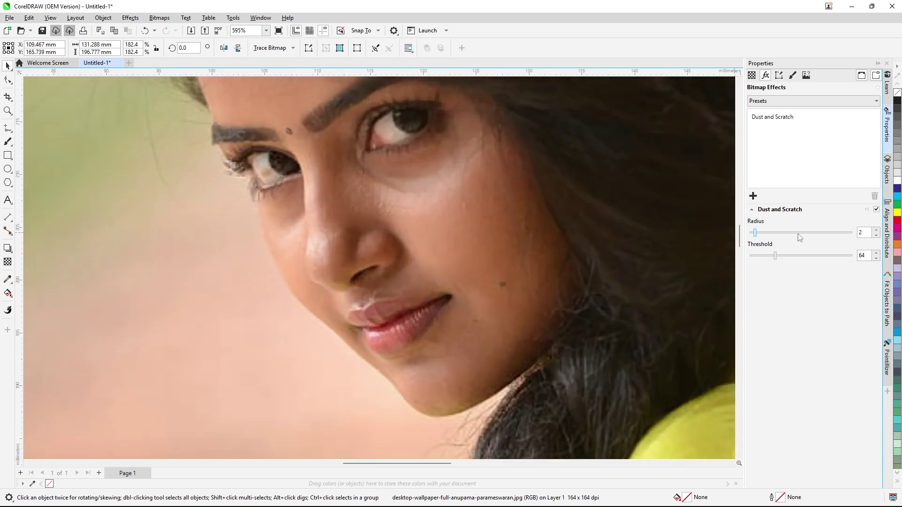
click(785, 234)
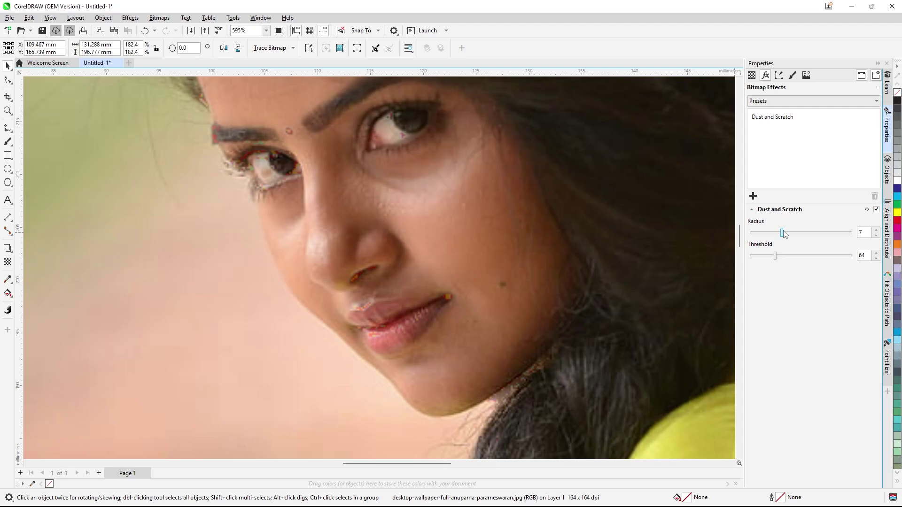
click(877, 210)
click(876, 210)
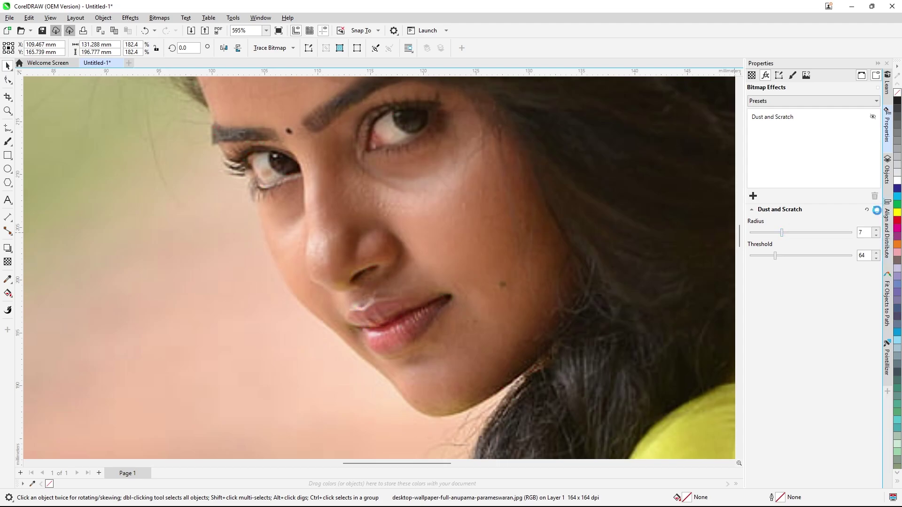
click(876, 210)
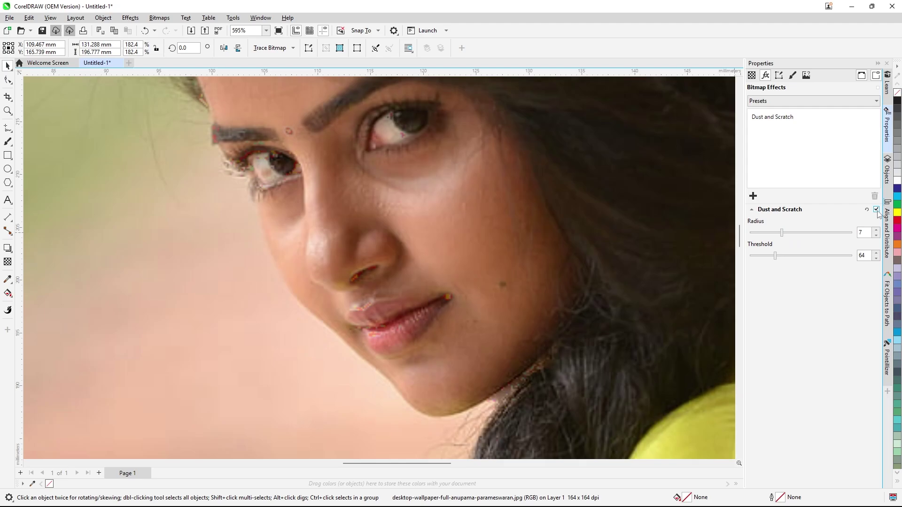
Try Dust and Scratch Radius values of 12, 1 and 11, and settle on Radius 15 with Threshold 214
click(812, 233)
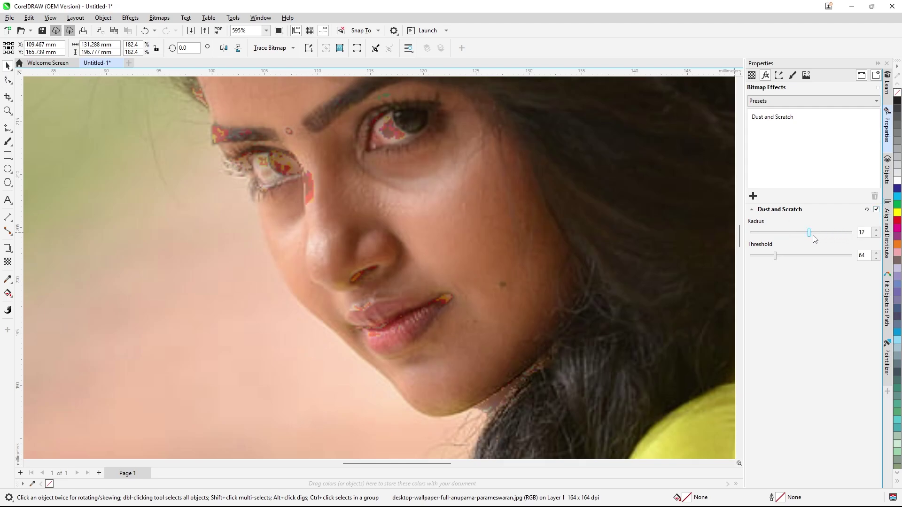
drag(809, 236, 699, 233)
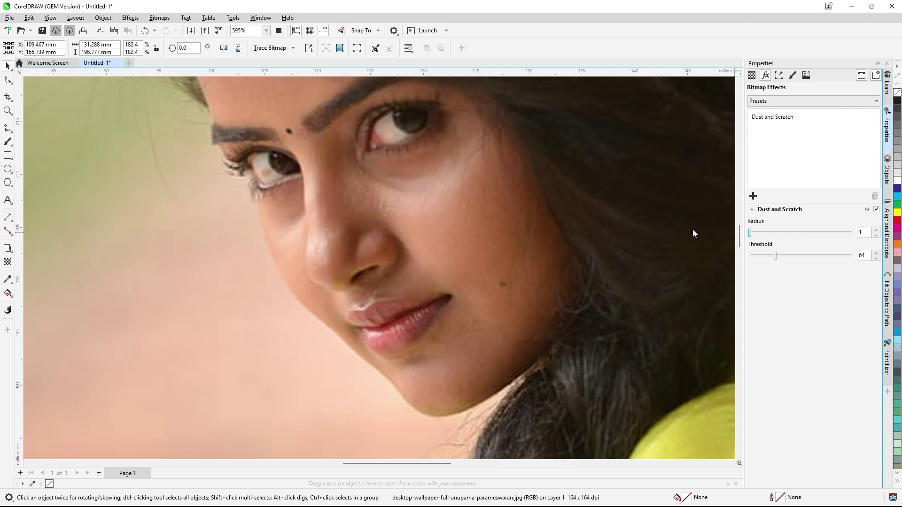
click(803, 233)
click(801, 256)
drag(801, 258, 835, 257)
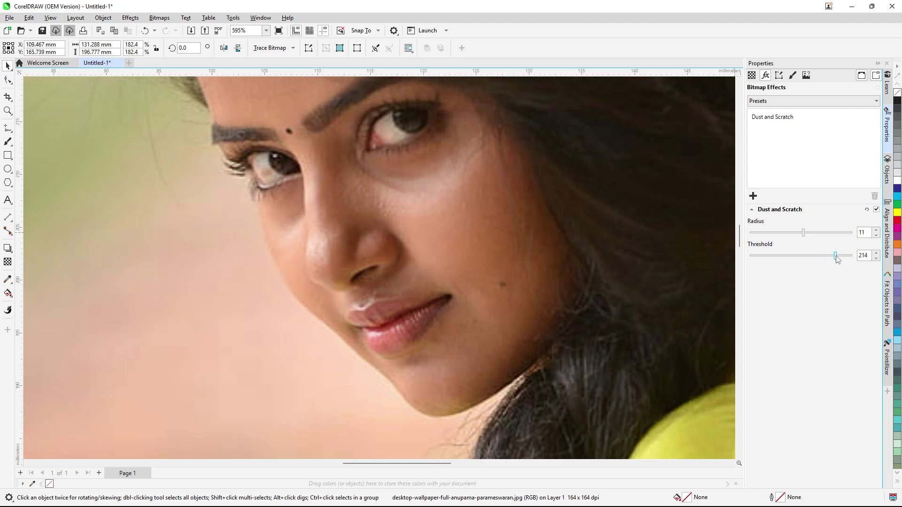
click(823, 232)
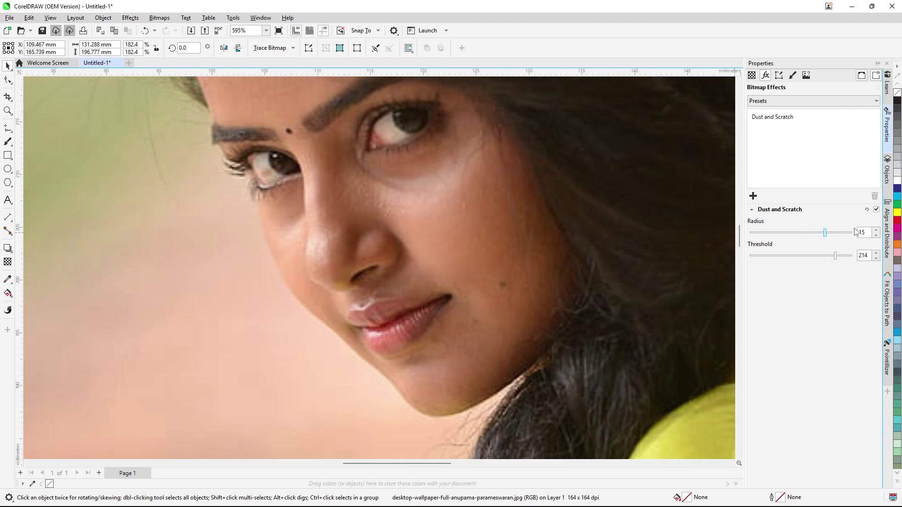
Compare the photo with and without Dust and Scratch, and leave the effect turned off
click(877, 210)
click(877, 210)
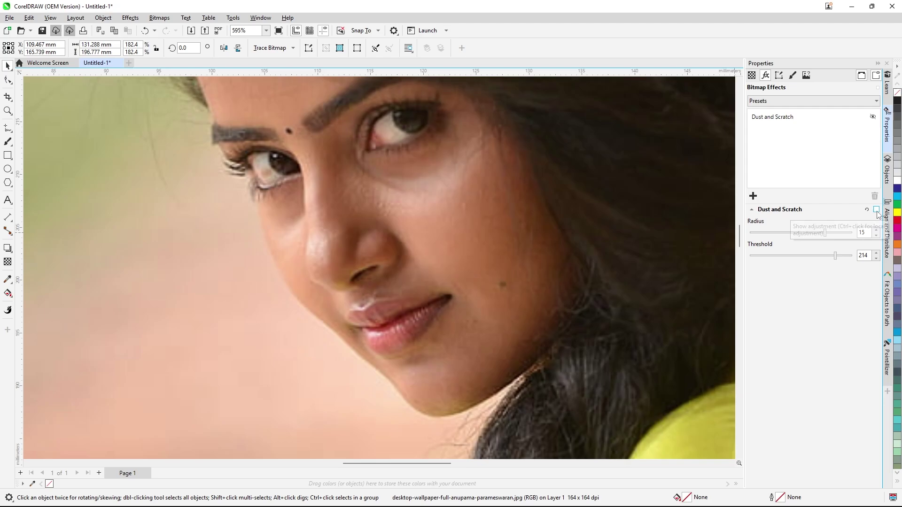
click(876, 210)
scroll(401, 185, down, 7)
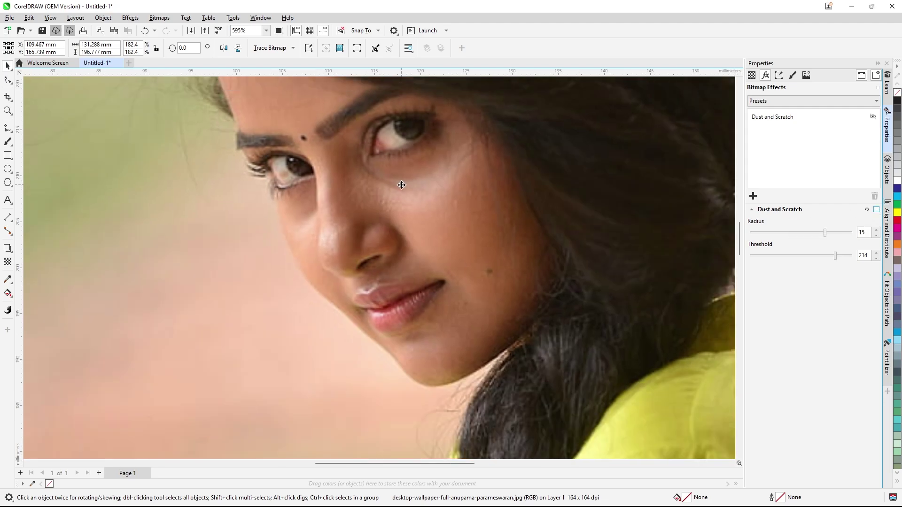
scroll(511, 271, down, 1)
Add the Tune Sharpen correction effect to the photo with Percentage 60 and Background 75
scroll(389, 192, up, 3)
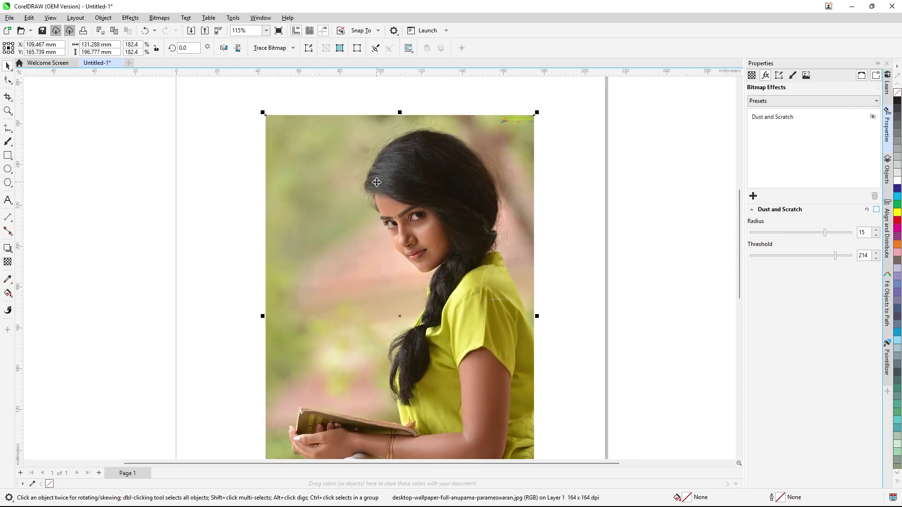
click(130, 18)
mouse_move(178, 105)
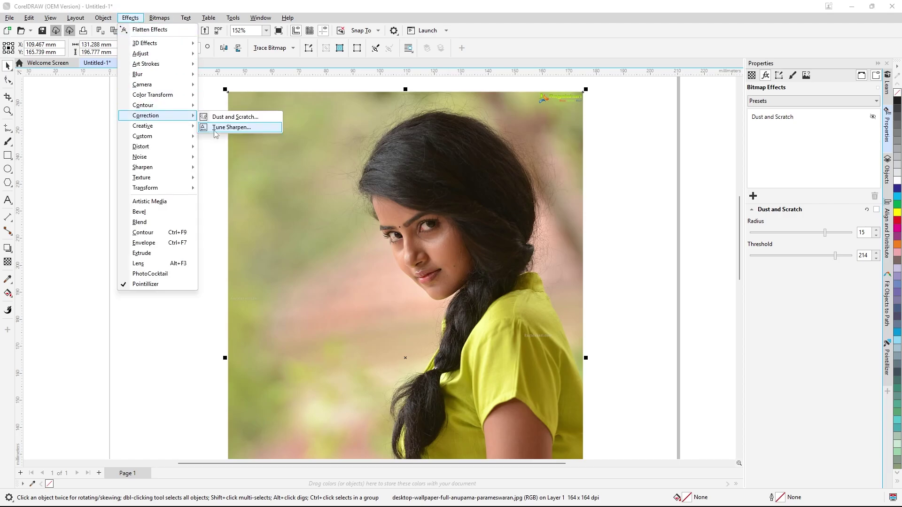
click(215, 128)
scroll(340, 188, up, 4)
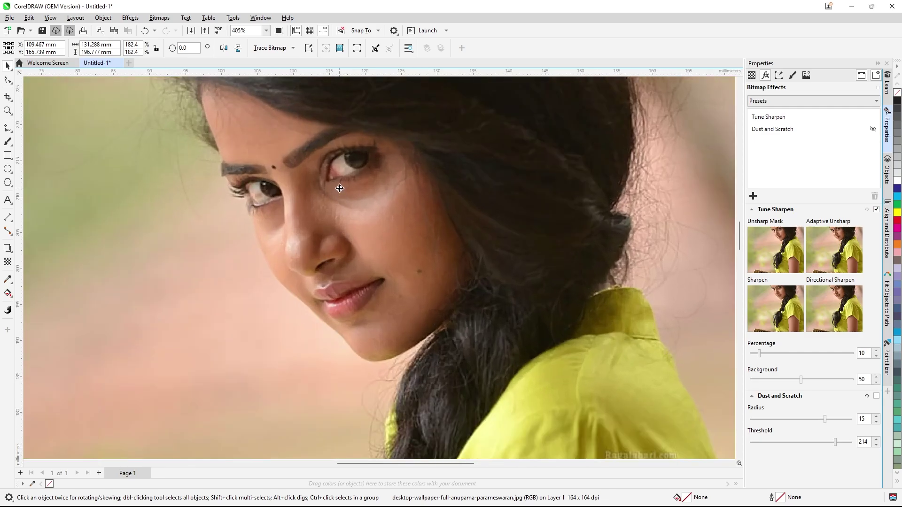
scroll(340, 188, up, 1)
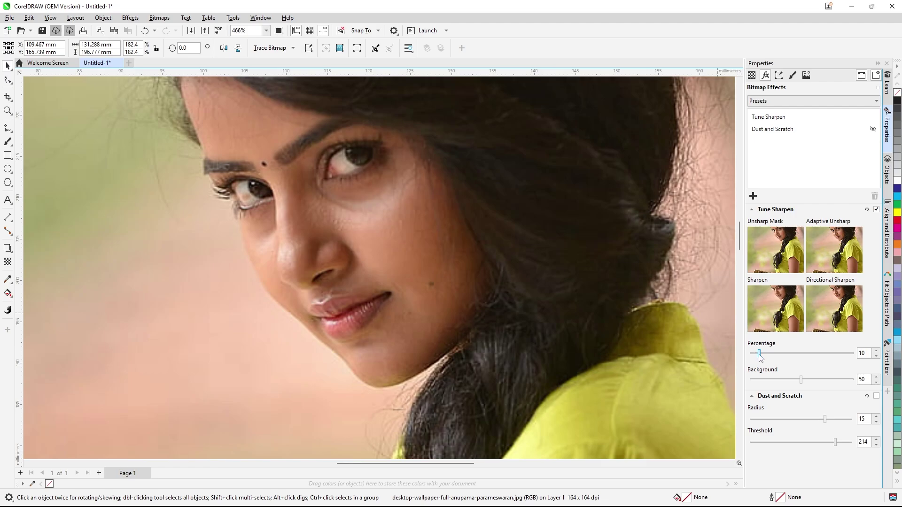
drag(760, 357, 813, 358)
click(827, 380)
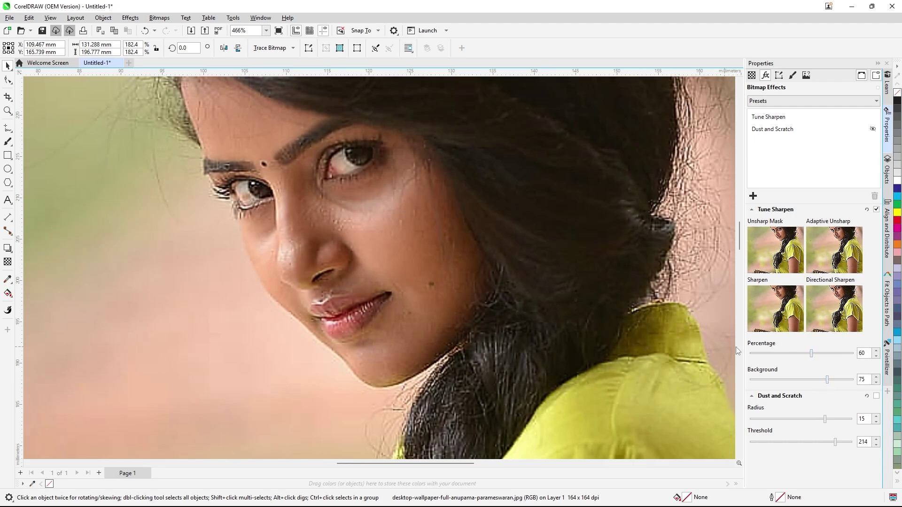
Compare the photo with and without Tune Sharpen, and leave the effect turned off
click(876, 210)
click(876, 209)
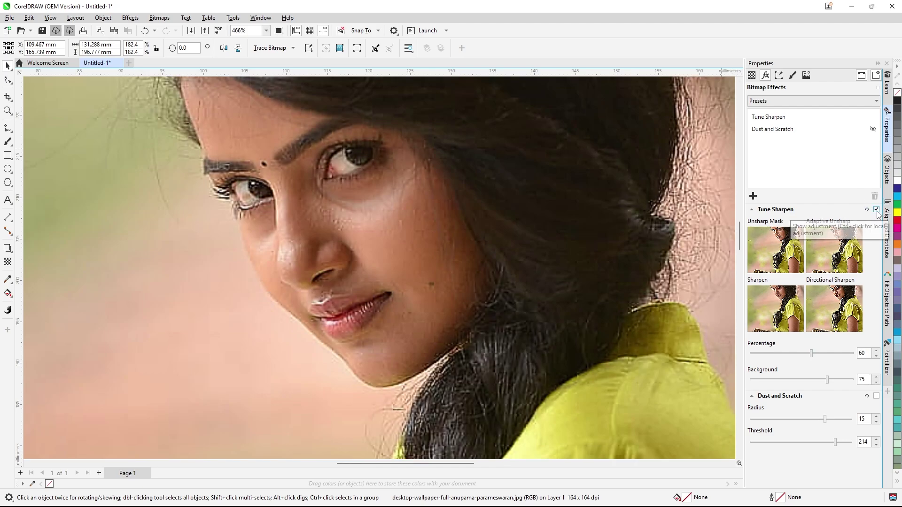
click(876, 210)
click(876, 209)
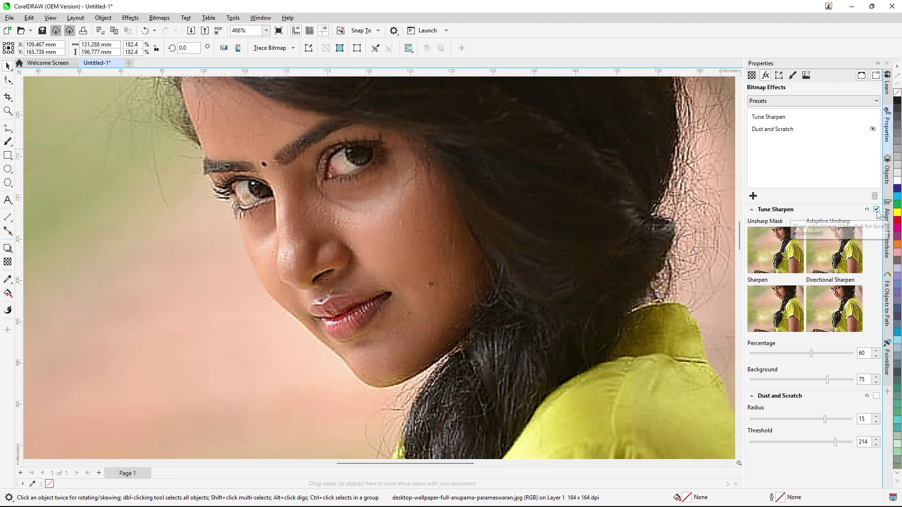
click(876, 210)
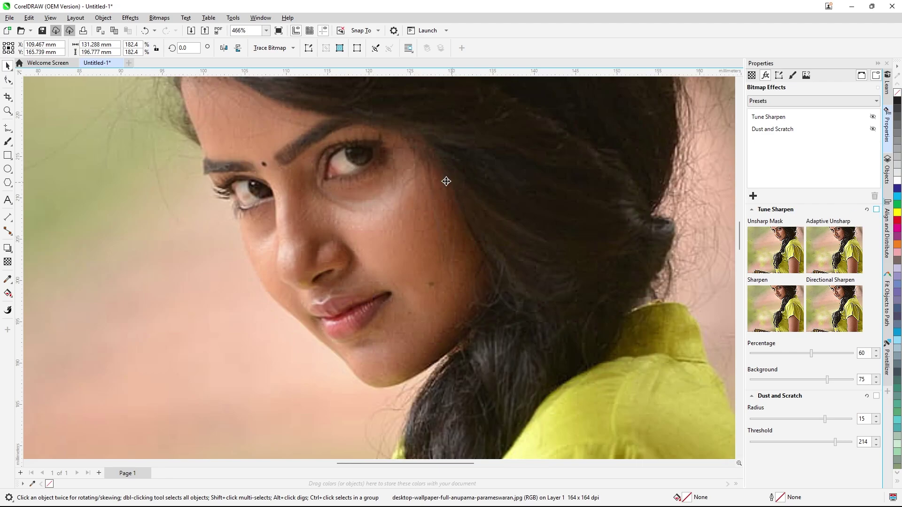
Add the Art Style creative effect to the photo with the default Smooth Acrylic style, Intensity 100 and High detail
scroll(437, 175, down, 4)
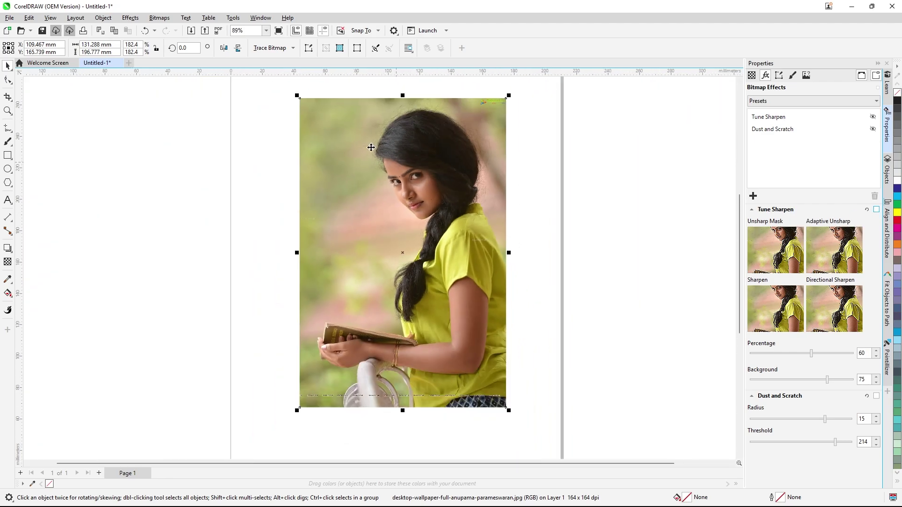
click(138, 19)
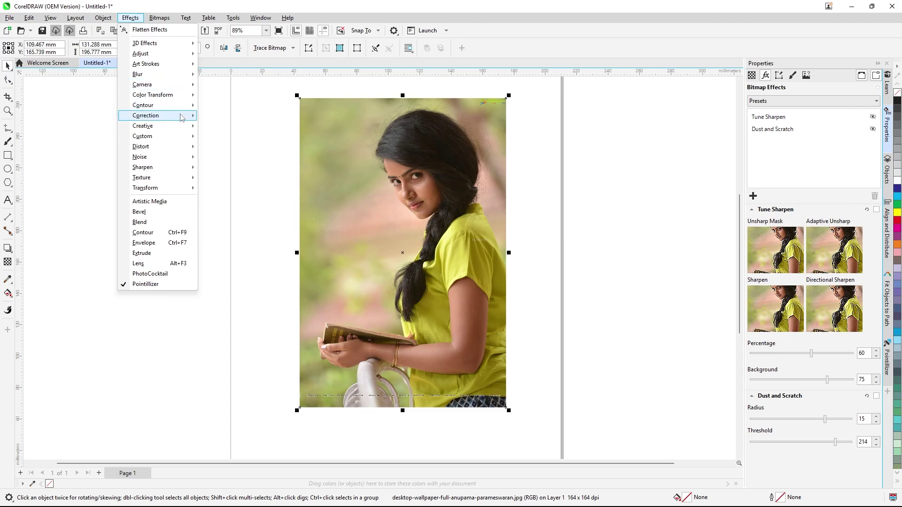
mouse_move(190, 119)
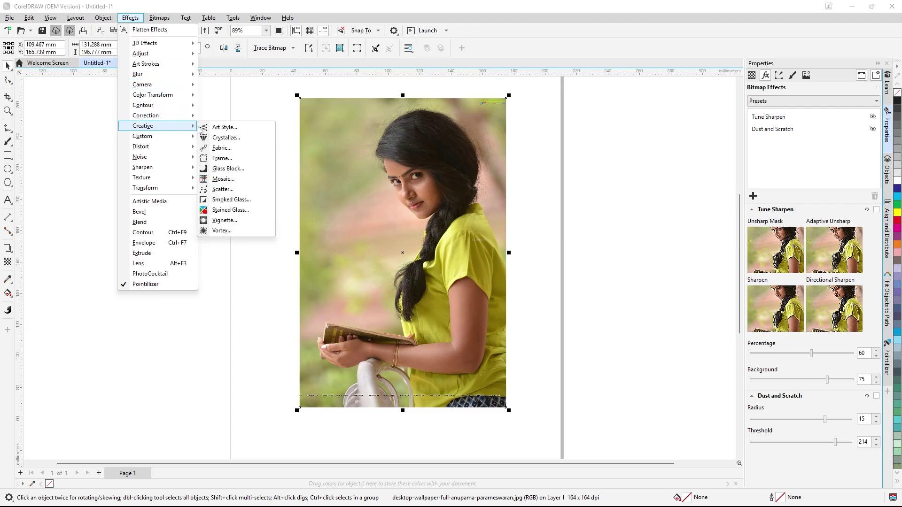
click(225, 128)
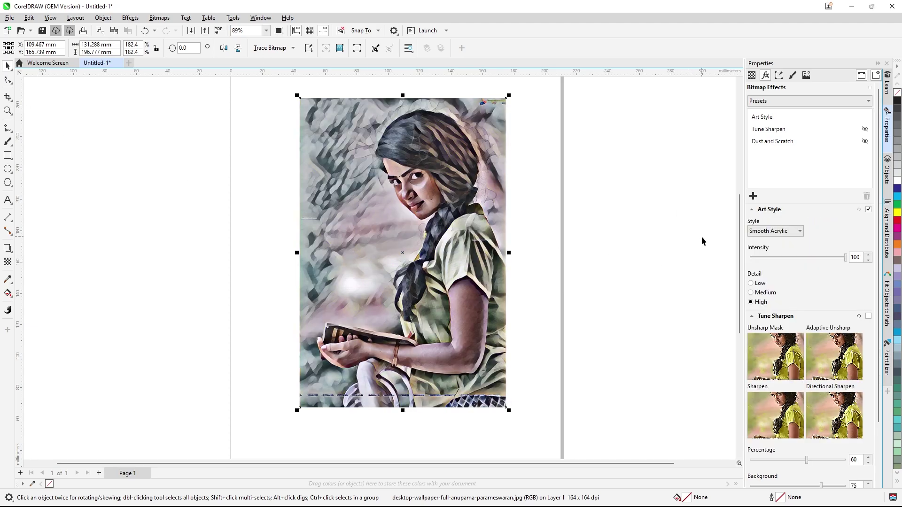
scroll(573, 193, up, 1)
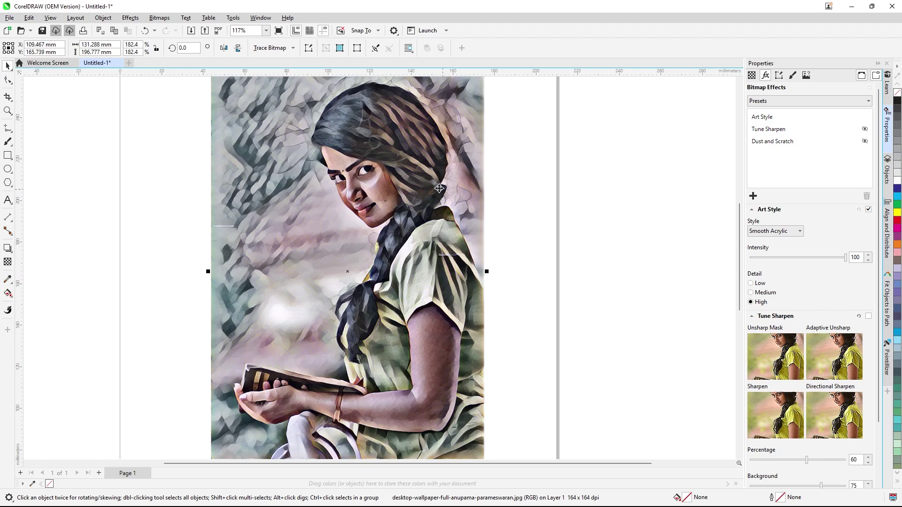
Try the Grainy art style on the photo and switch the style to Graphite
click(801, 234)
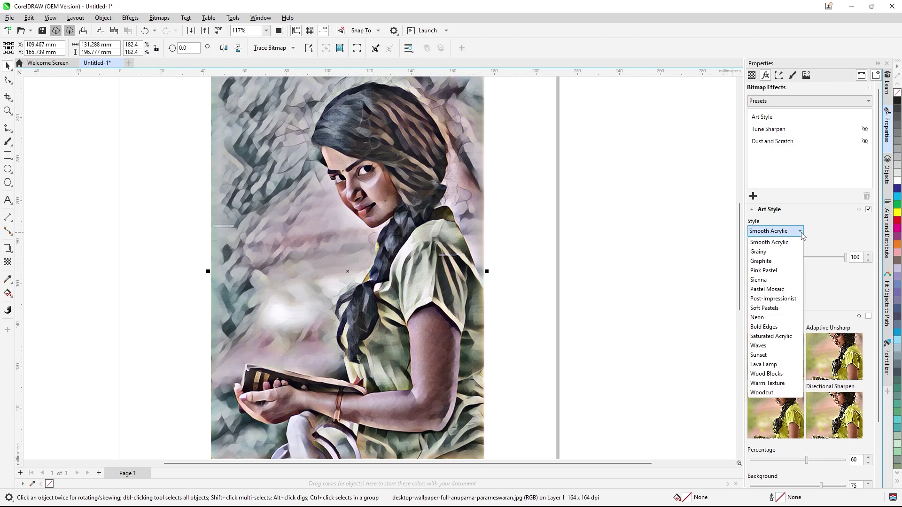
click(762, 252)
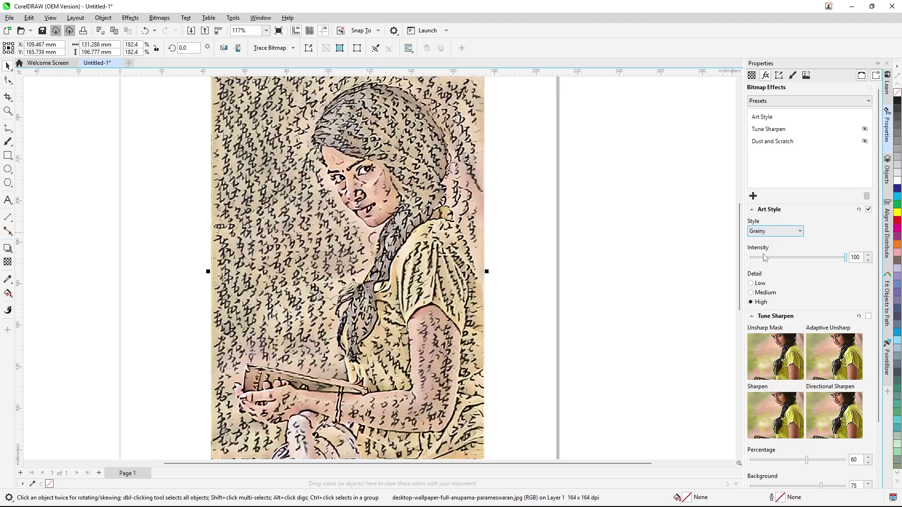
click(799, 231)
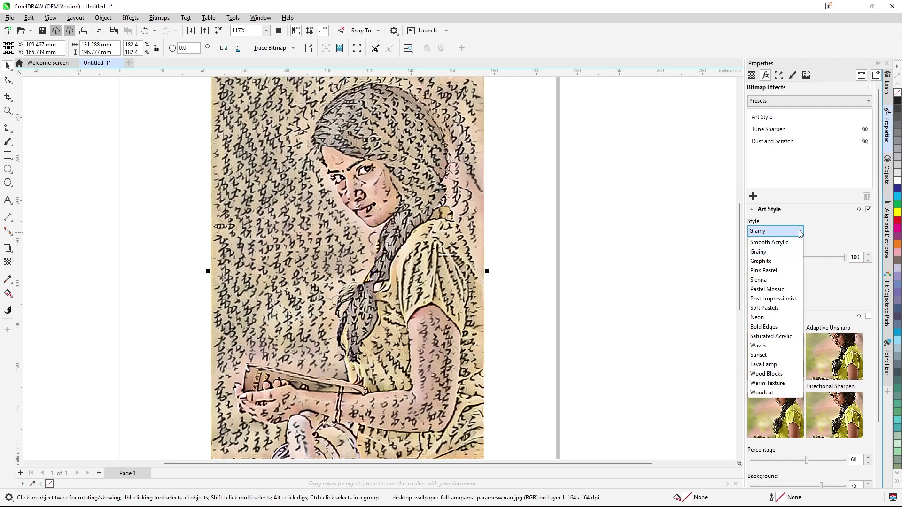
click(778, 262)
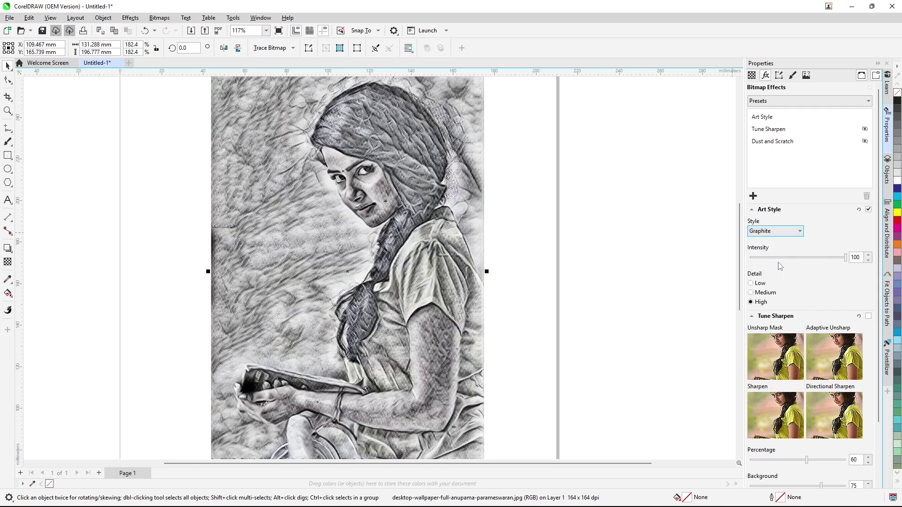
Change the art style to Warm Texture with Intensity 70, and turn the Art Style effect off
click(799, 231)
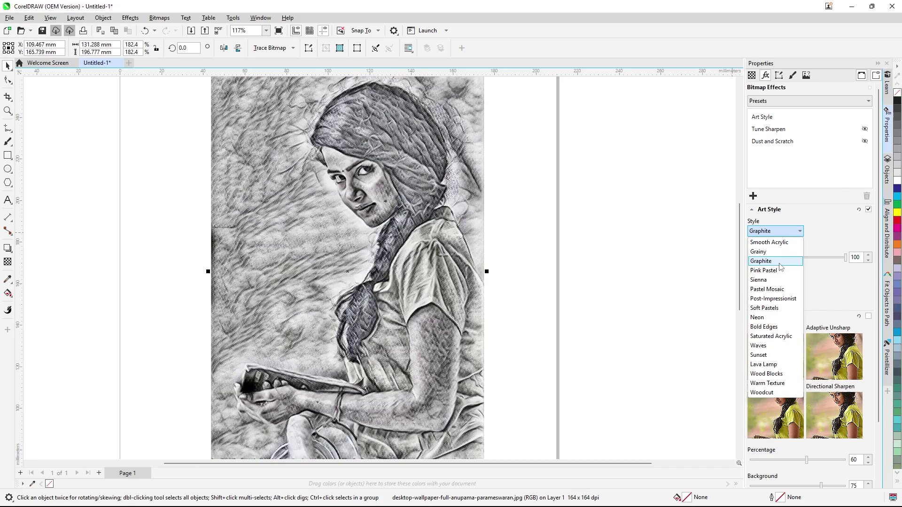
click(776, 385)
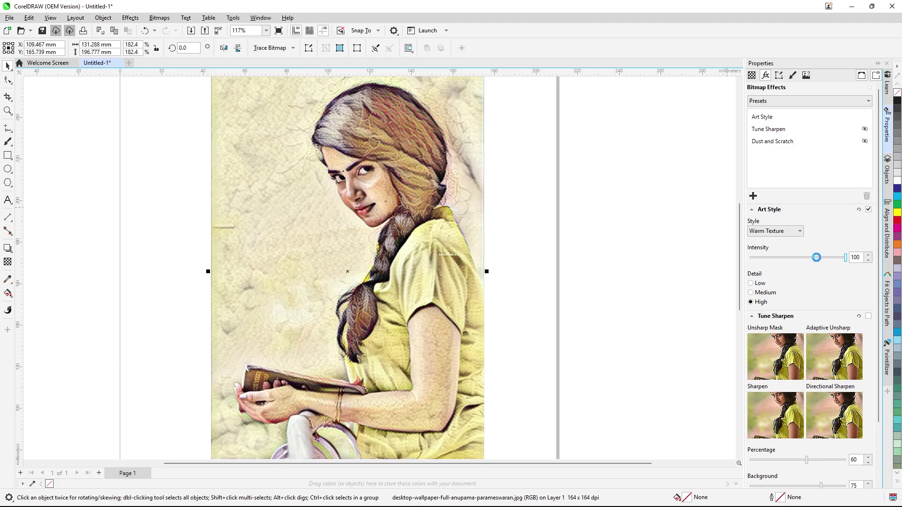
click(816, 257)
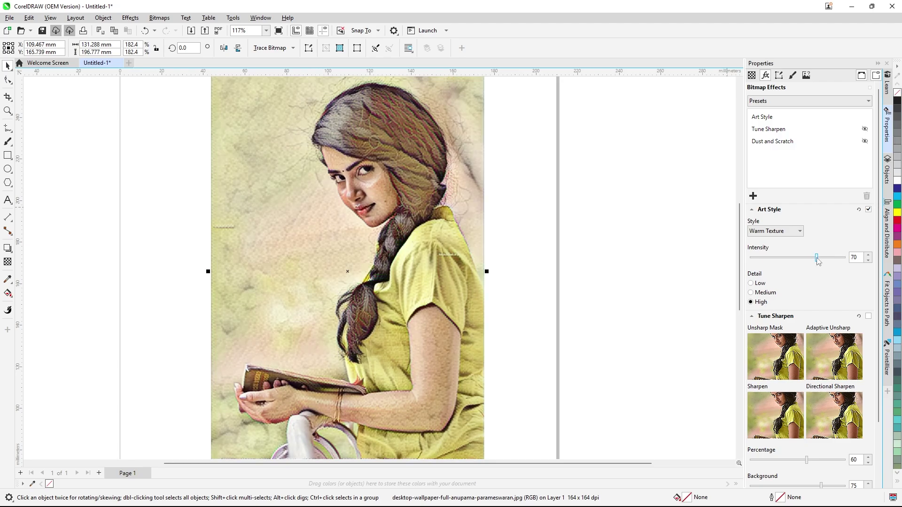
click(868, 210)
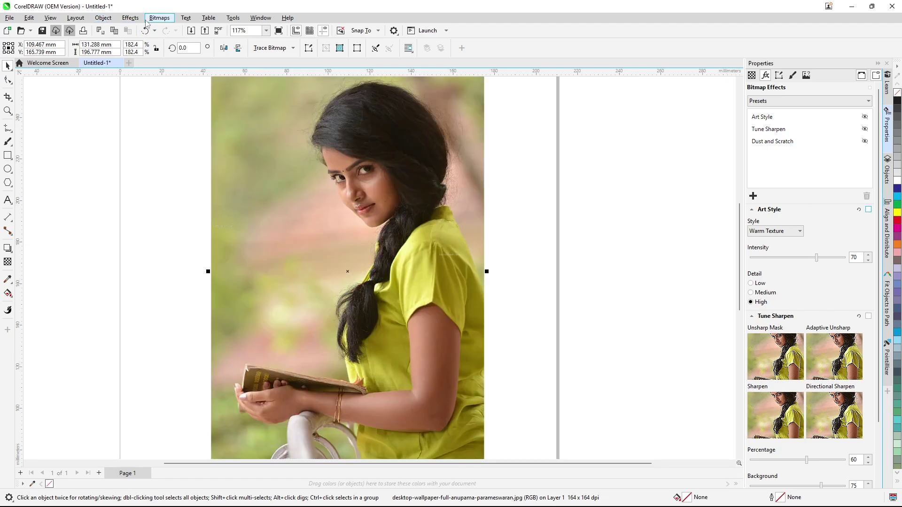
Add the Crystalize creative effect to the photo with Size 10, and lower the Art Style intensity to 22
click(130, 18)
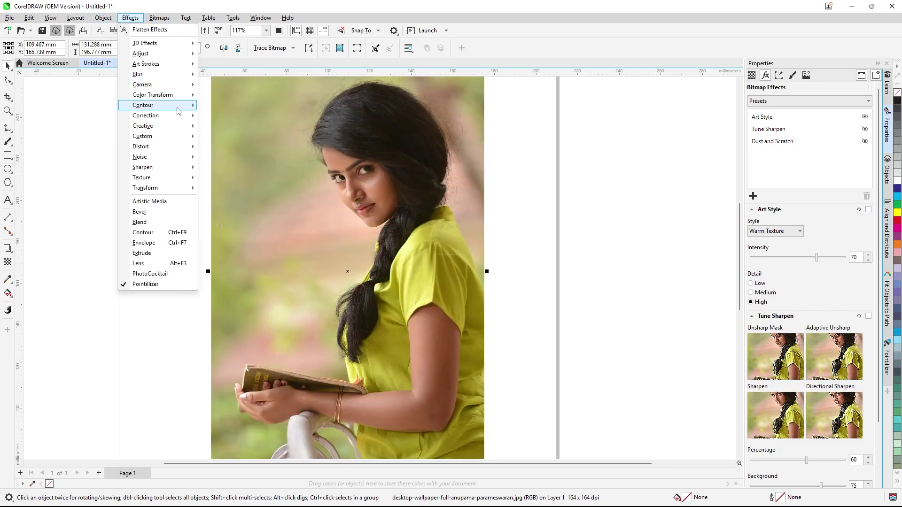
mouse_move(187, 130)
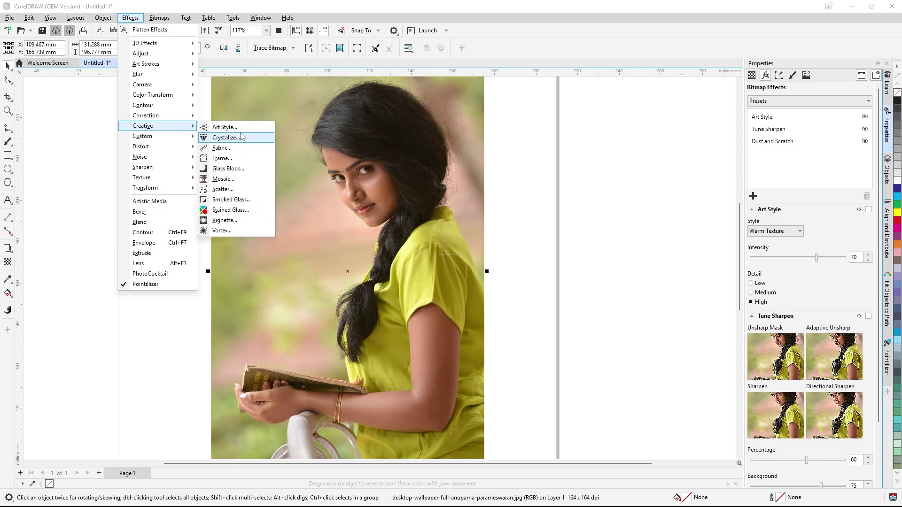
click(226, 137)
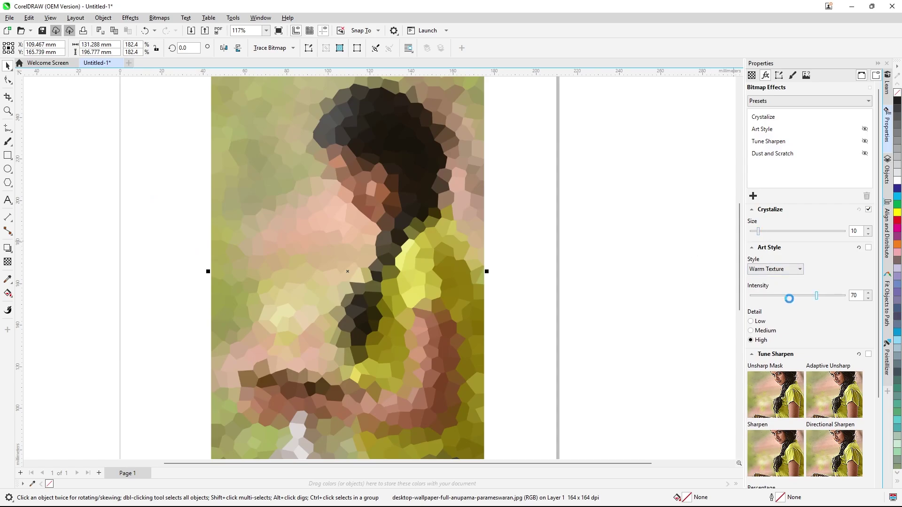
click(794, 297)
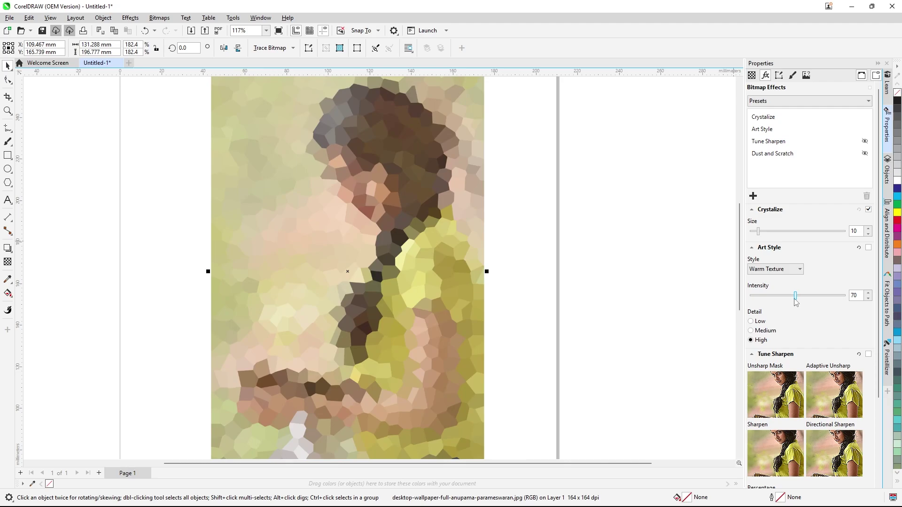
drag(794, 297, 770, 296)
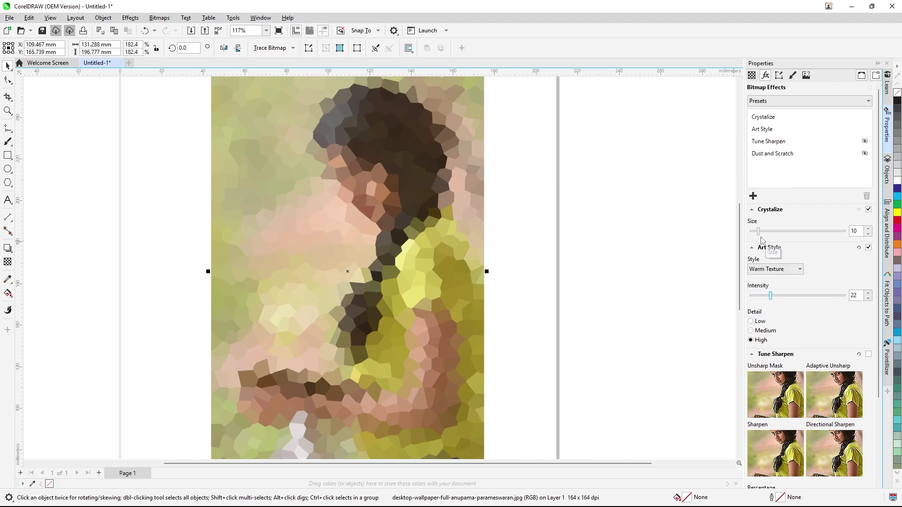
Reduce the Crystalize size to 5, and turn off both the Crystalize and Art Style effects
drag(758, 233, 754, 233)
drag(754, 232, 753, 232)
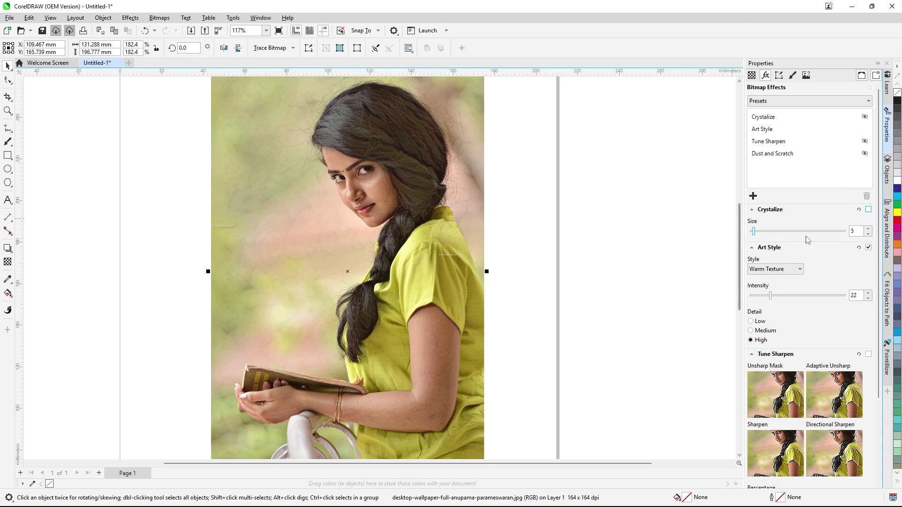
click(868, 248)
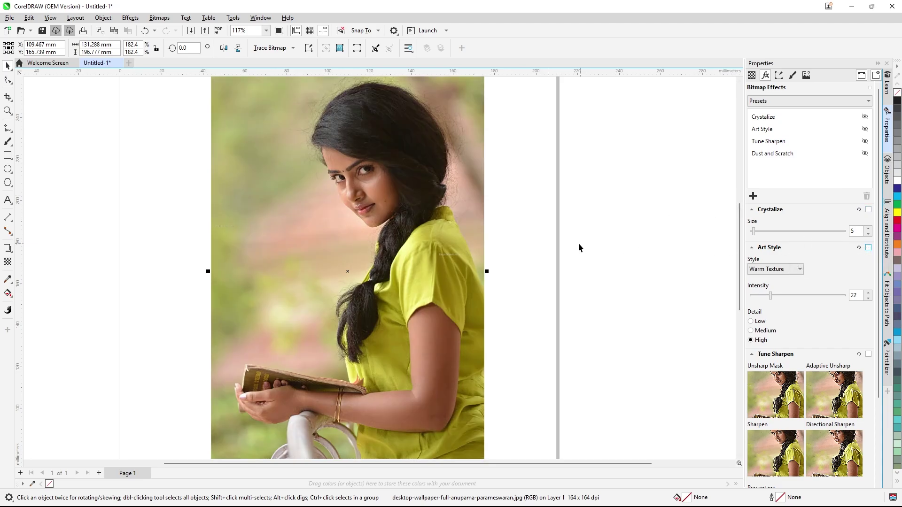
Add the Fabric creative effect to the photo and try the Needlepoint and Rug Hooking styles
click(128, 18)
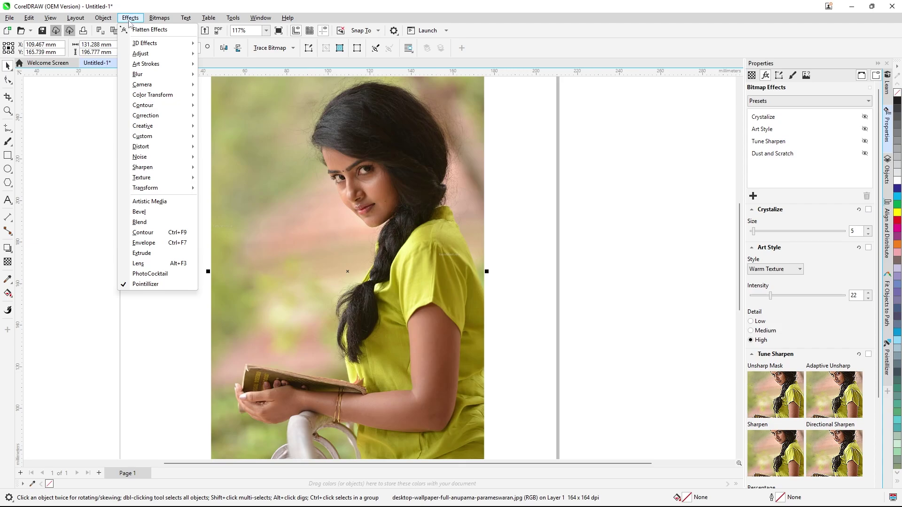
mouse_move(190, 128)
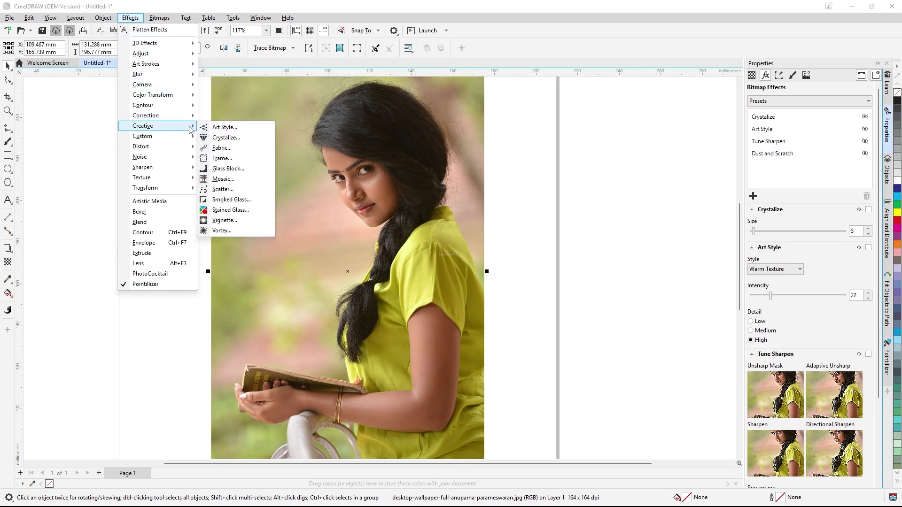
click(220, 148)
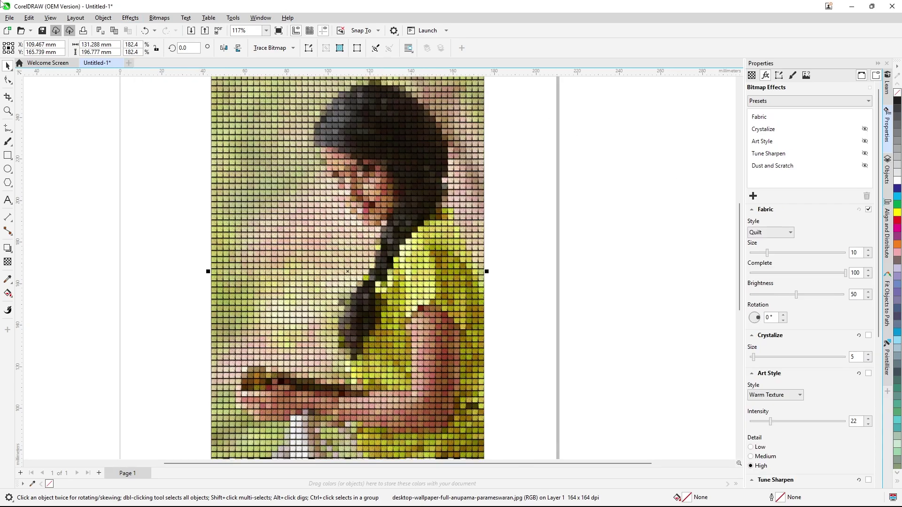
click(792, 233)
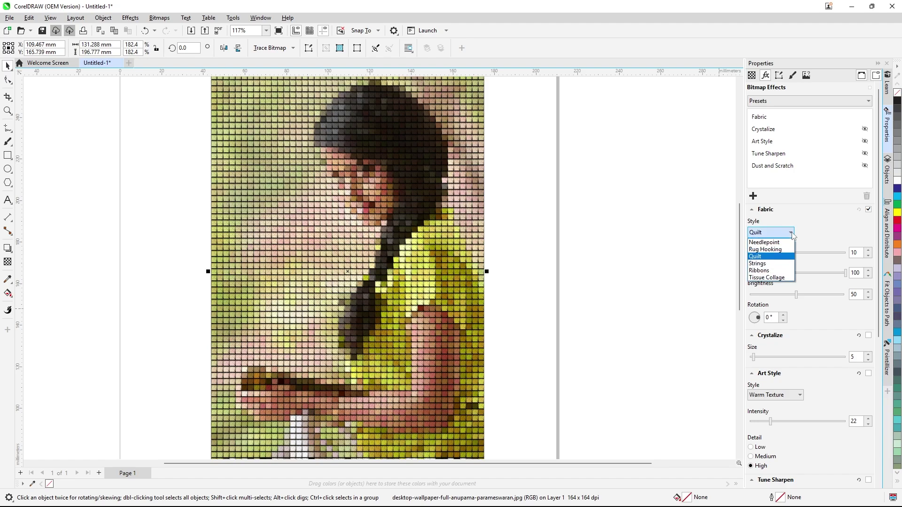
click(789, 243)
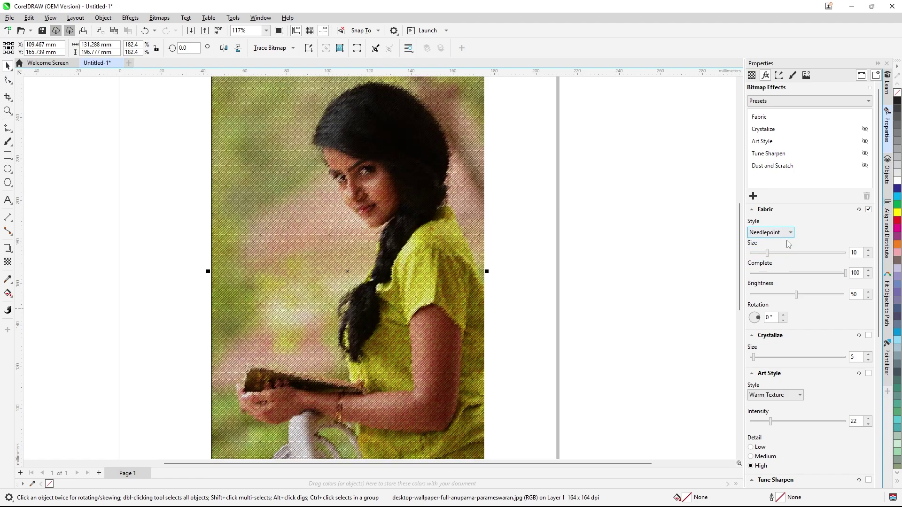
click(791, 234)
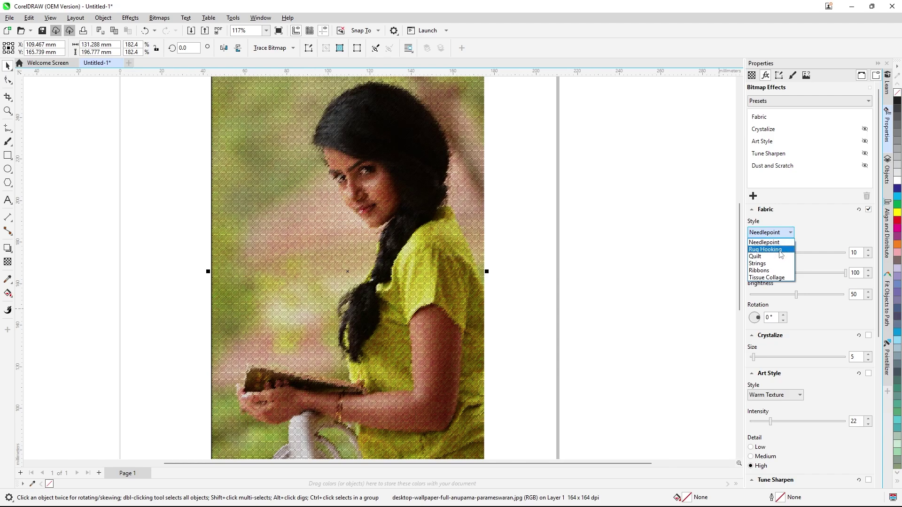
click(780, 250)
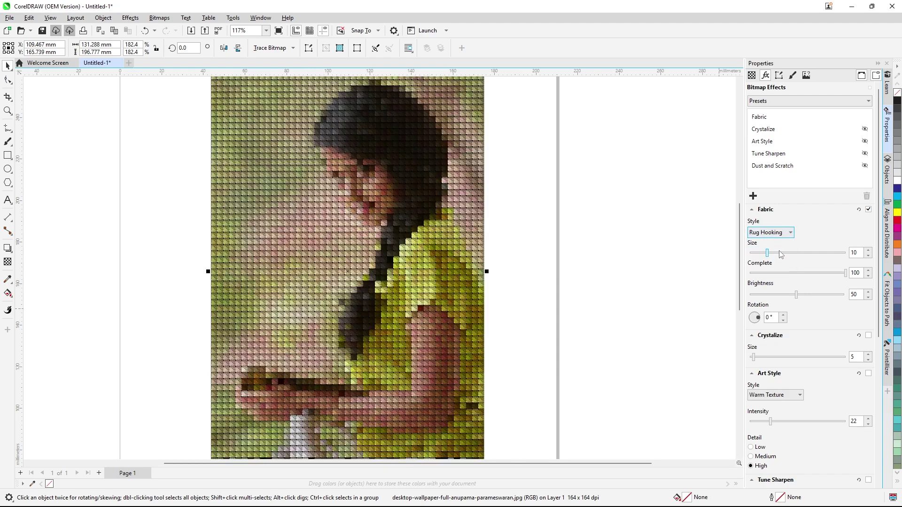
Switch the fabric style to Strings and increase its size to 29
click(790, 234)
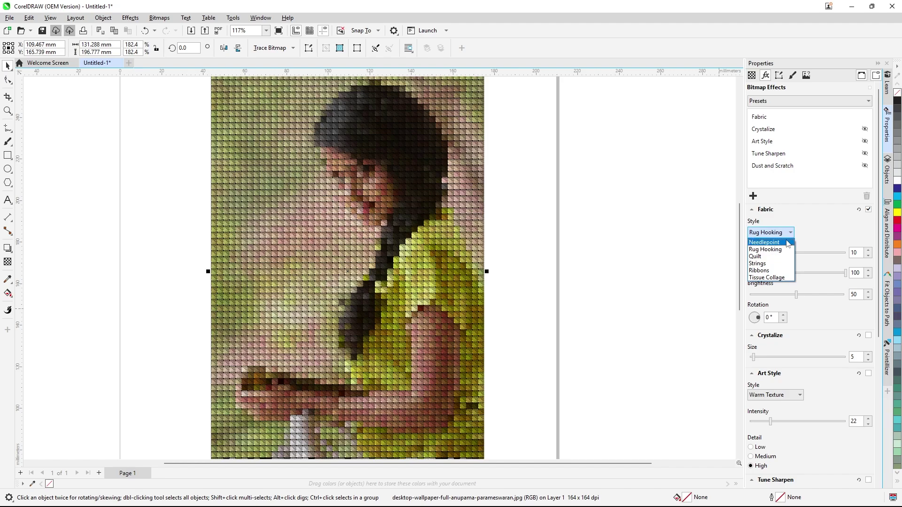
click(773, 264)
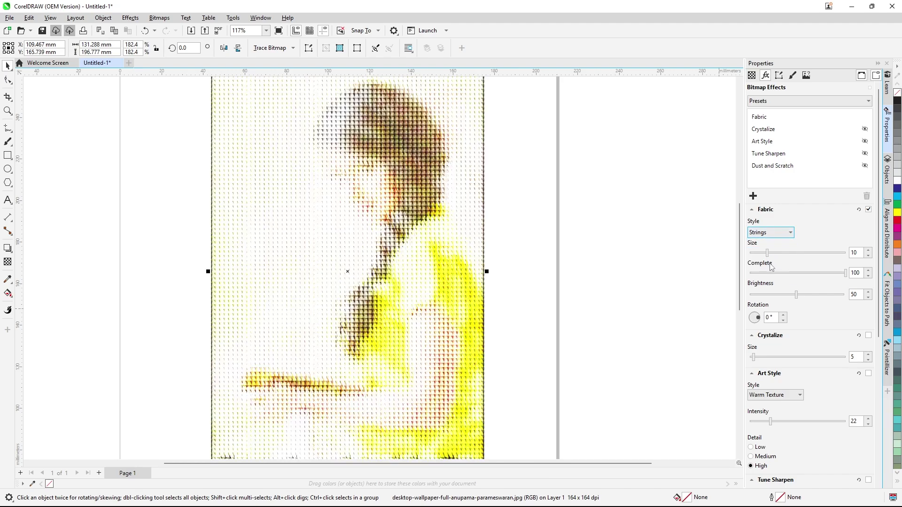
click(778, 253)
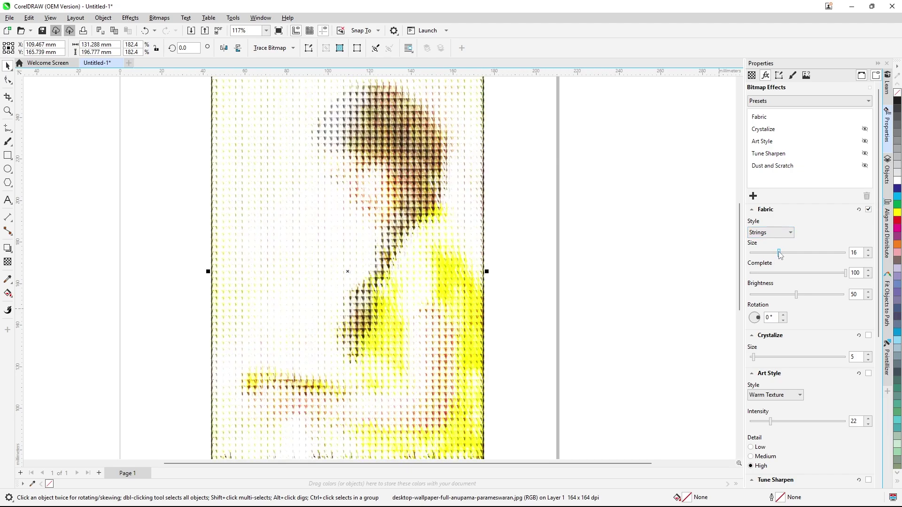
drag(783, 254, 805, 254)
Try the Ribbons and Tissue Collage fabric styles on the photo, and turn the Fabric effect off
click(786, 233)
click(773, 272)
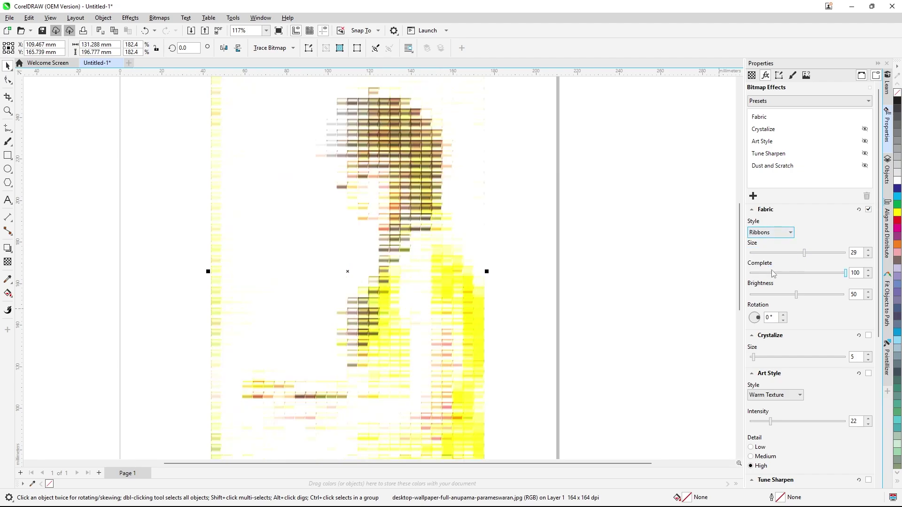
click(788, 233)
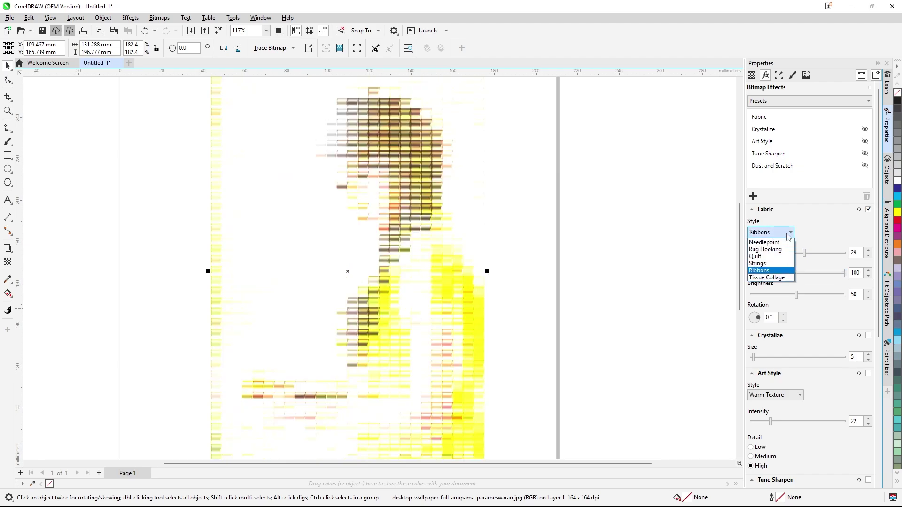
click(770, 278)
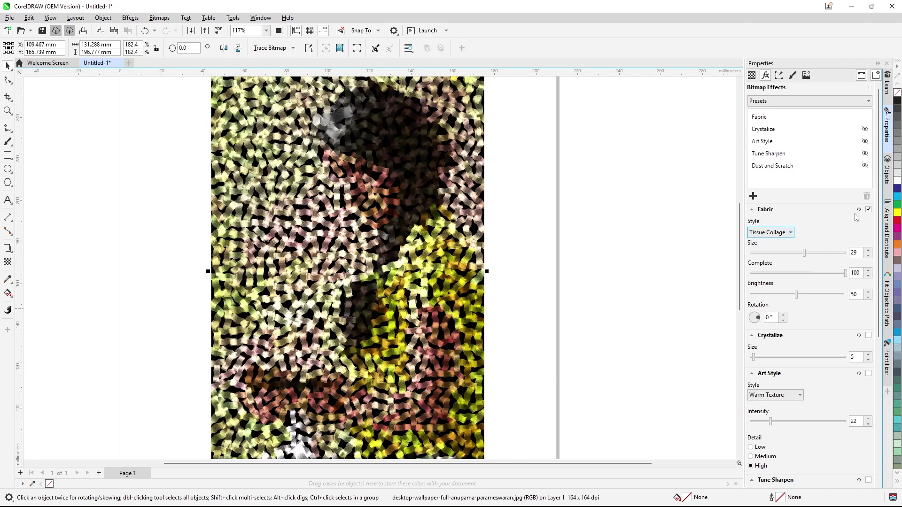
click(868, 209)
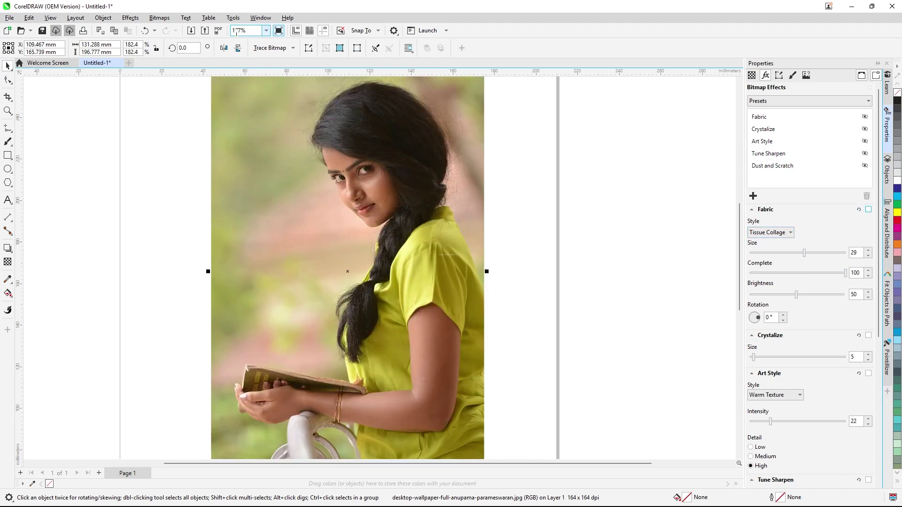
Delete the photo and import e21537b8412a2dc7643c9419a684d00a.jpg onto the page at about 120 by 180 mm
key(Delete)
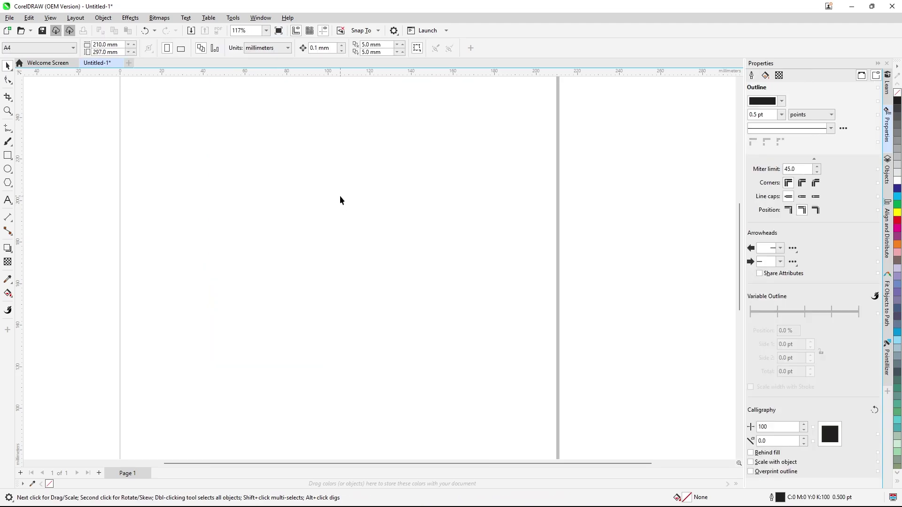
scroll(359, 198, down, 3)
right_click(346, 185)
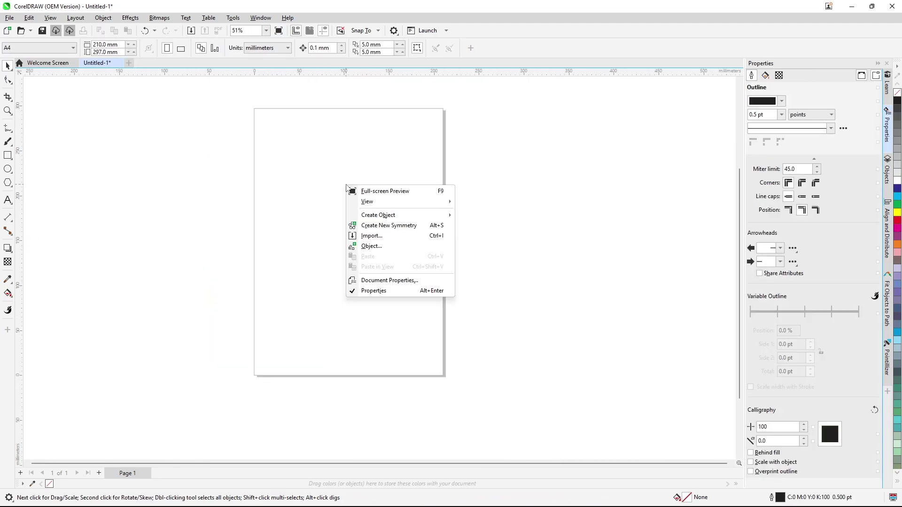
click(364, 235)
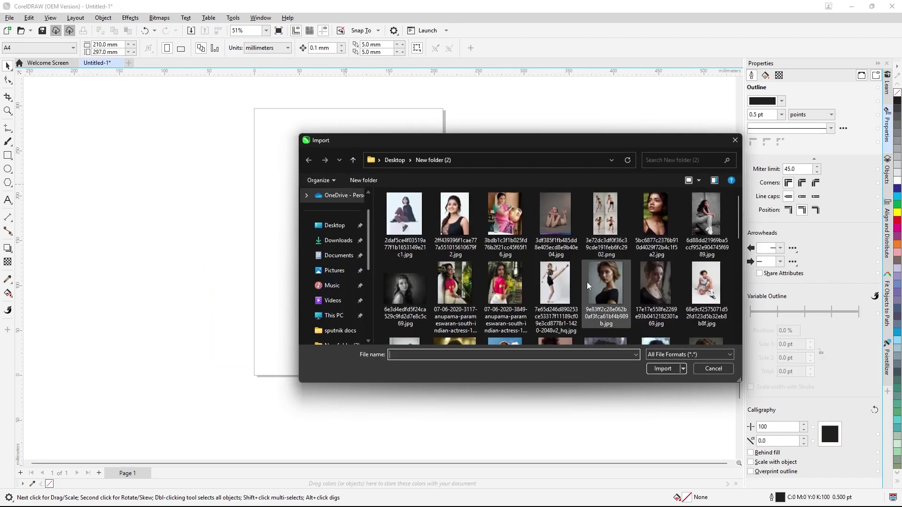
scroll(590, 277, down, 5)
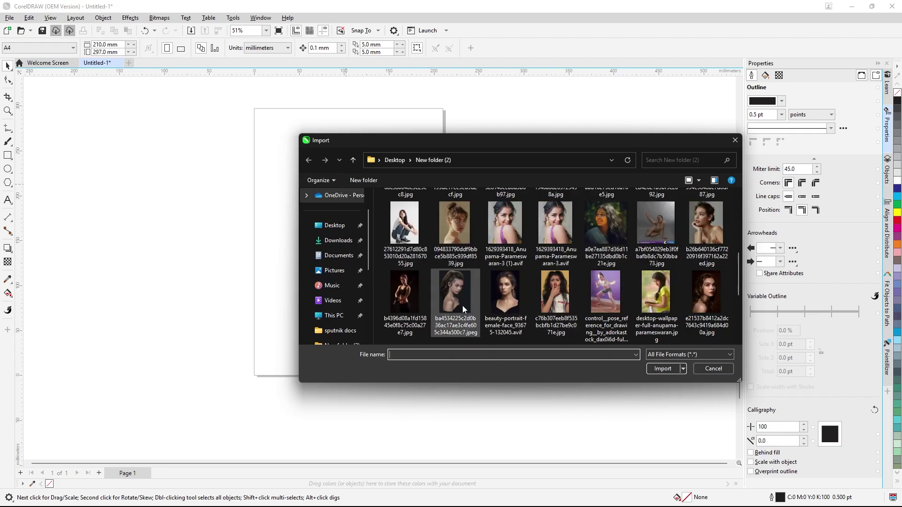
click(707, 303)
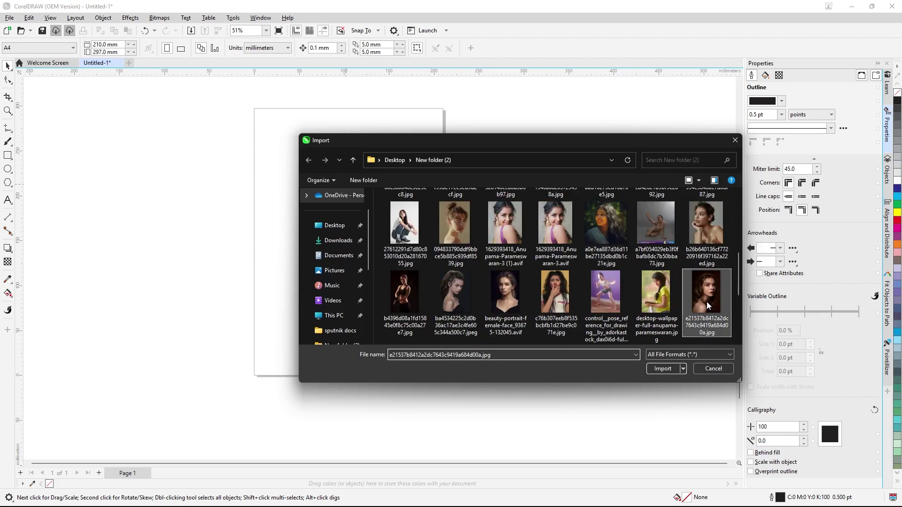
click(664, 370)
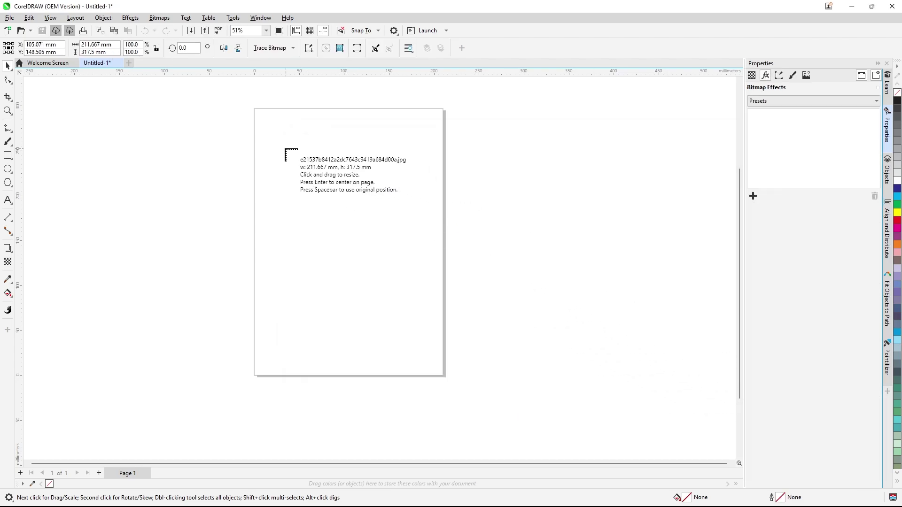
drag(284, 148, 393, 310)
key(shift+F2)
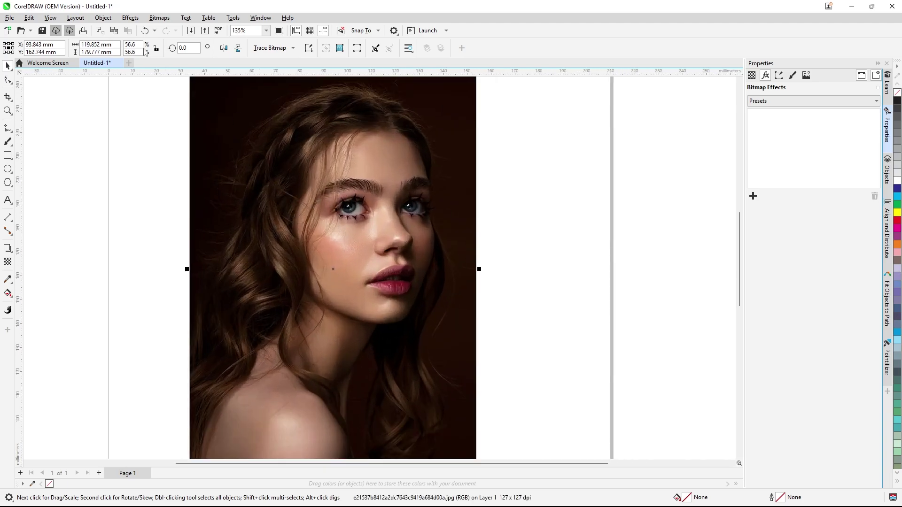
Add the Frame creative effect to the new portrait with the default square_1.cpt frame
click(126, 18)
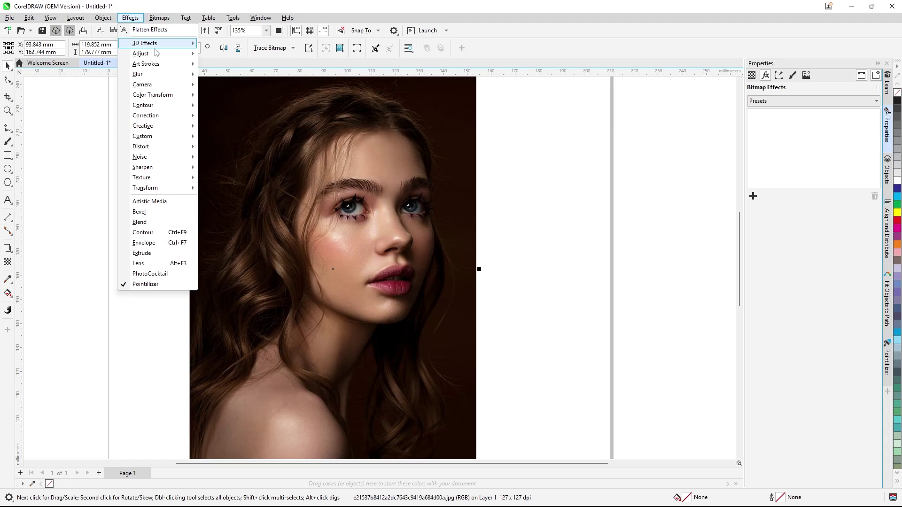
mouse_move(195, 132)
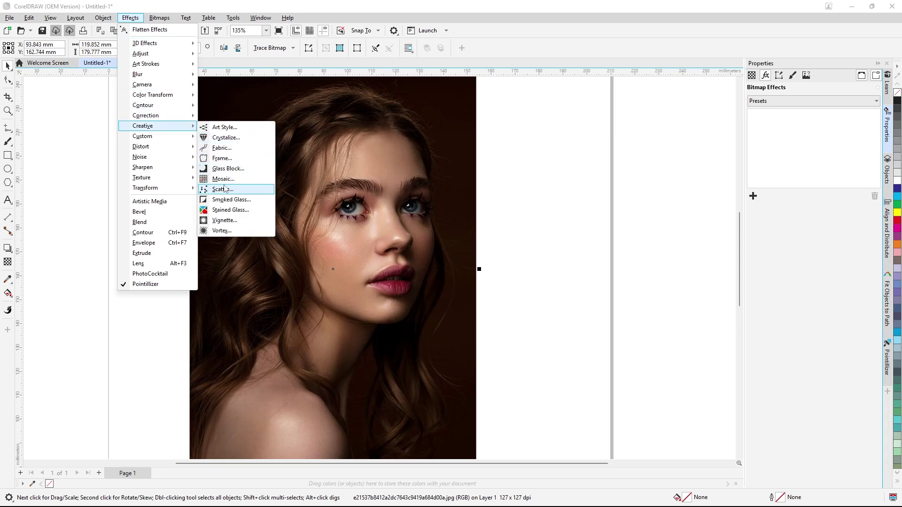
click(222, 159)
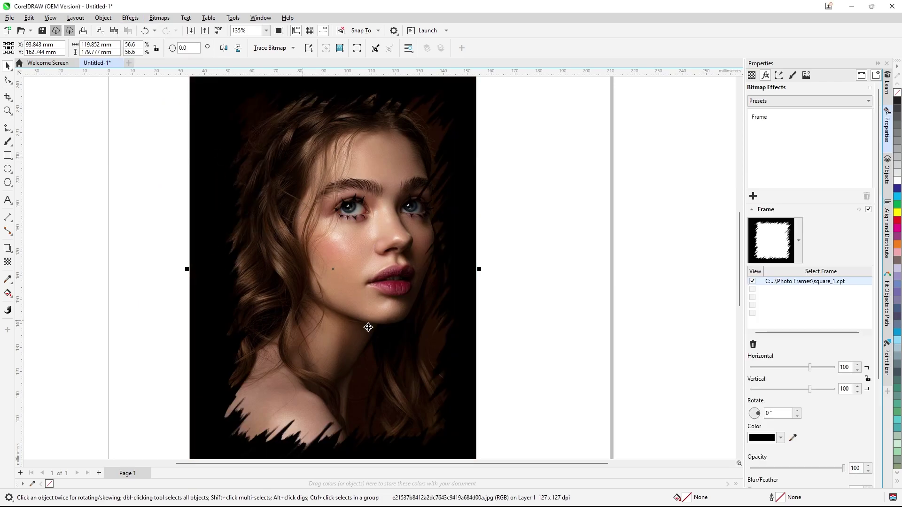
Try the square14.cpt frame, switch to abstract_3.cpt, and sample the pink of the portrait's lips as the frame color
click(798, 241)
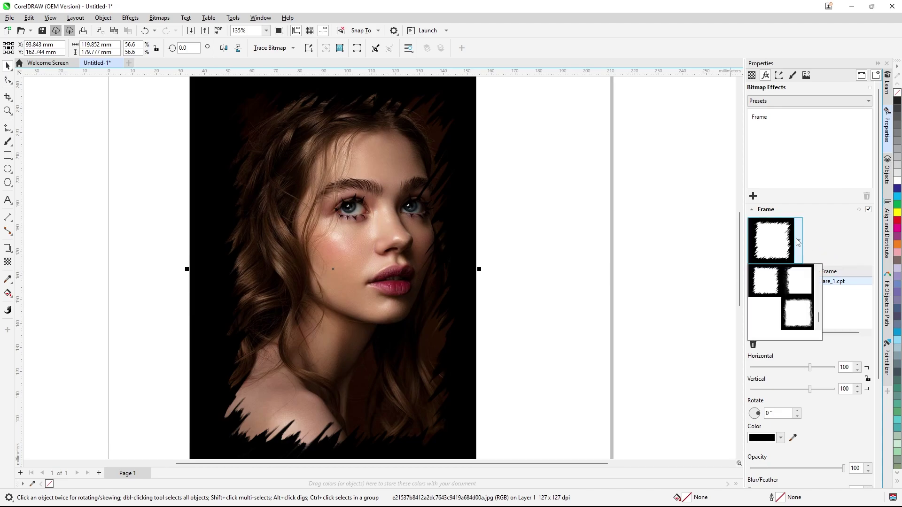
click(799, 287)
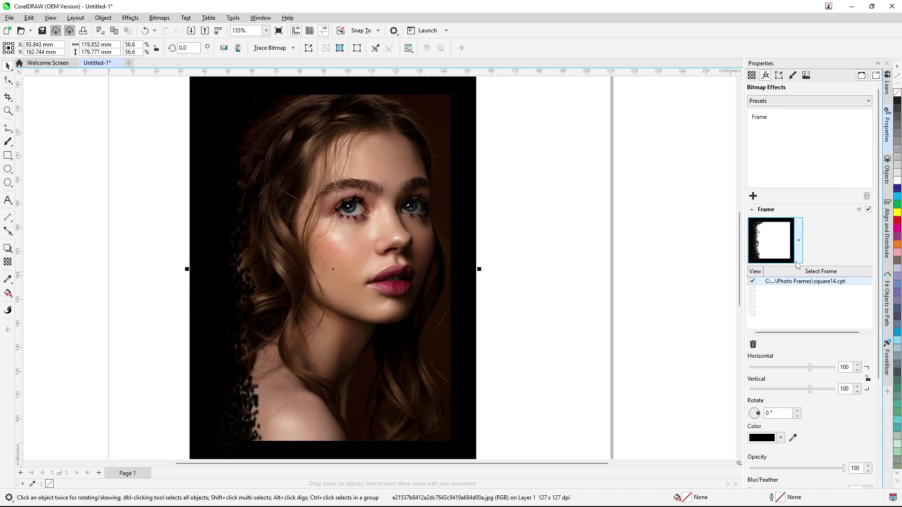
click(798, 241)
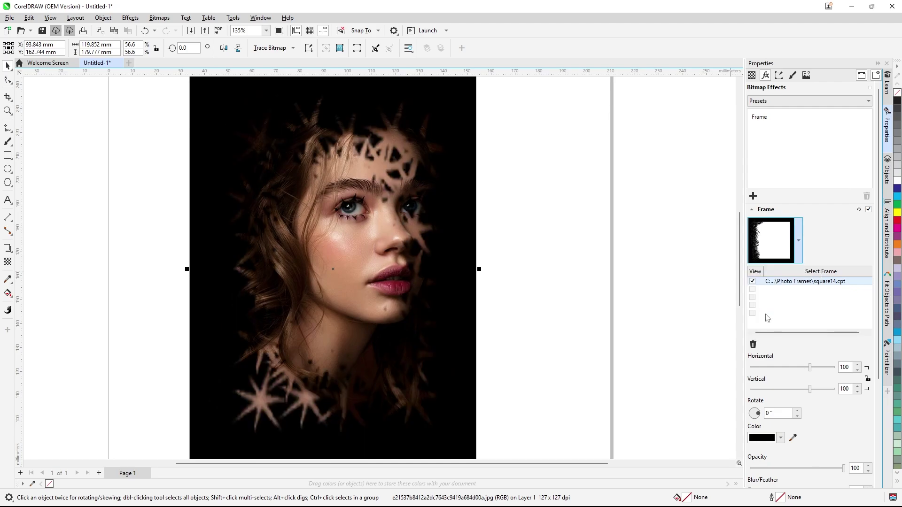
click(766, 318)
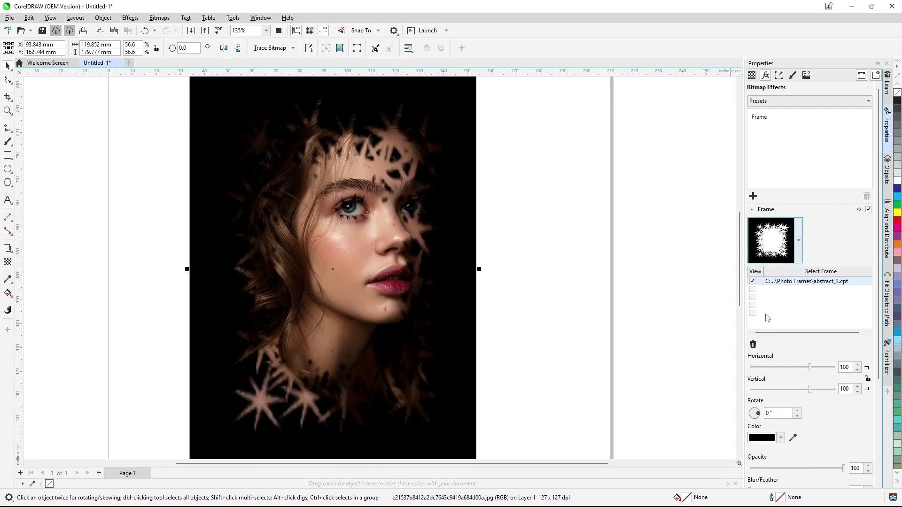
click(793, 438)
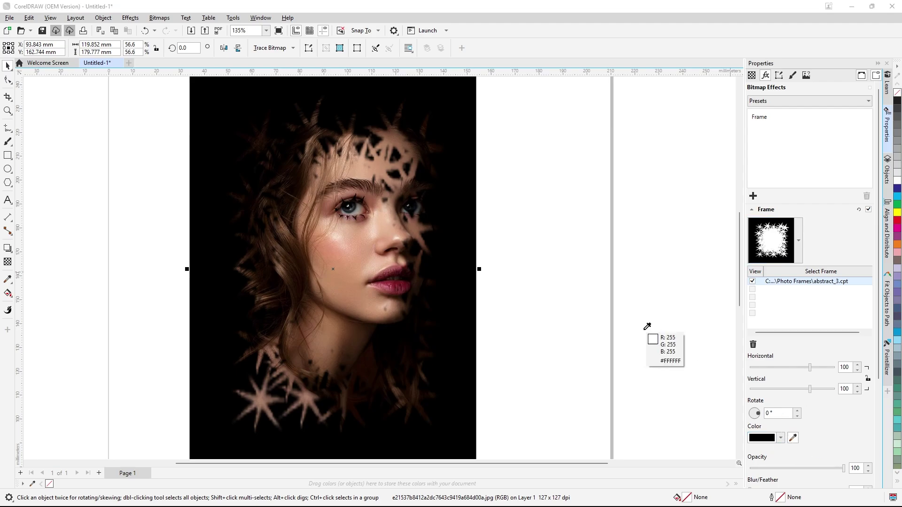
click(386, 287)
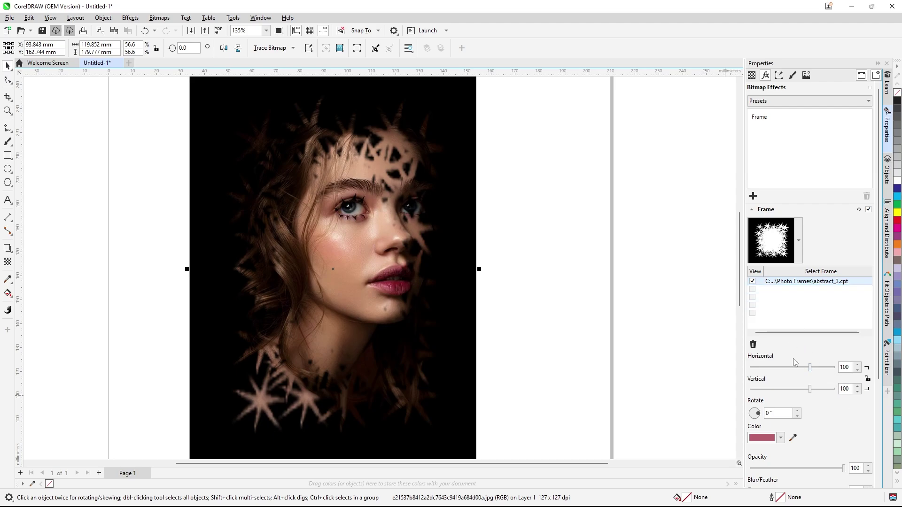
Try rotating the frame by 2° and return the rotation to 0°
click(797, 410)
click(797, 410)
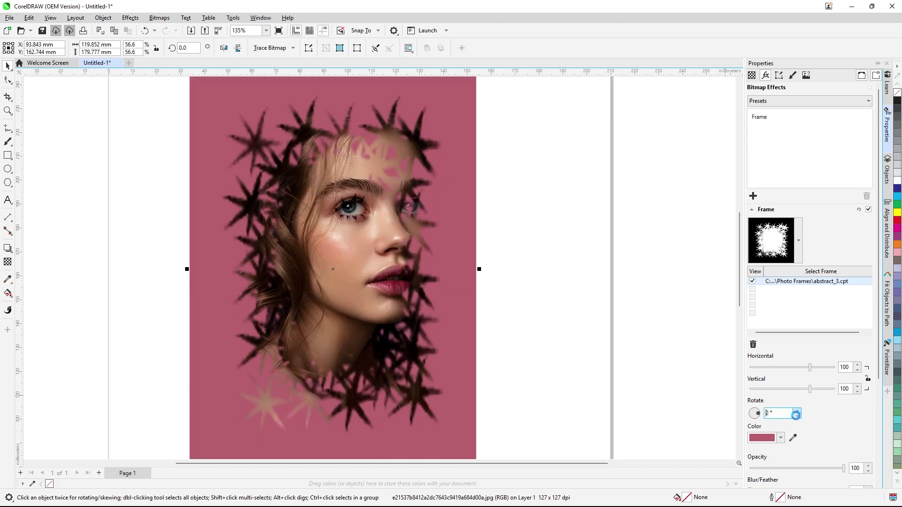
click(797, 416)
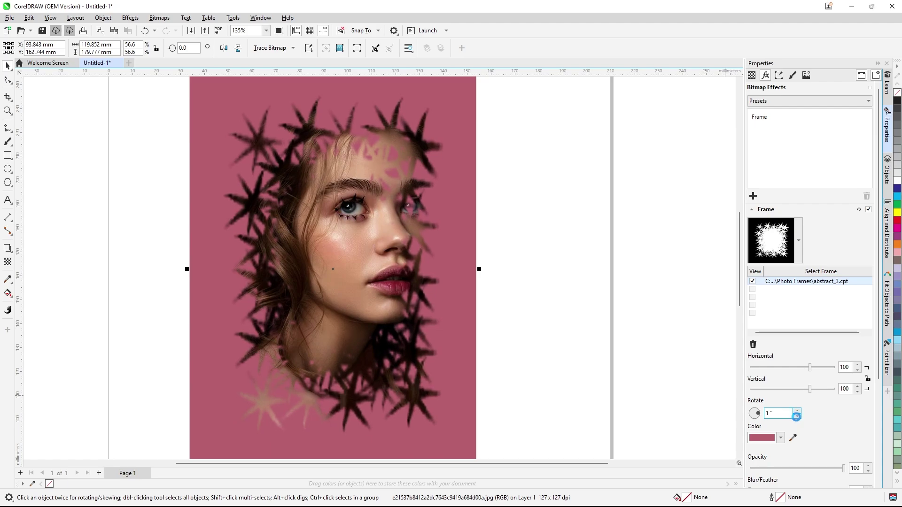
click(796, 416)
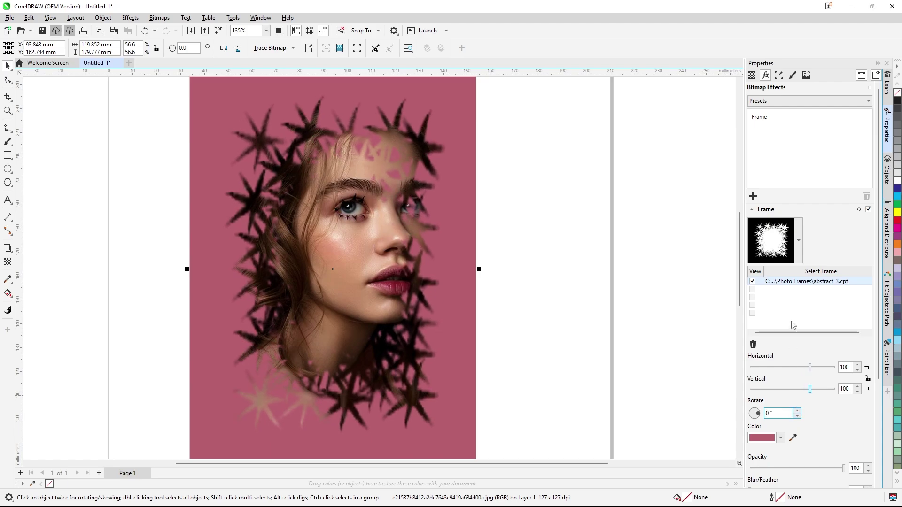
Shrink the frame to a horizontal scale of 69 and a vertical scale of 74
click(792, 368)
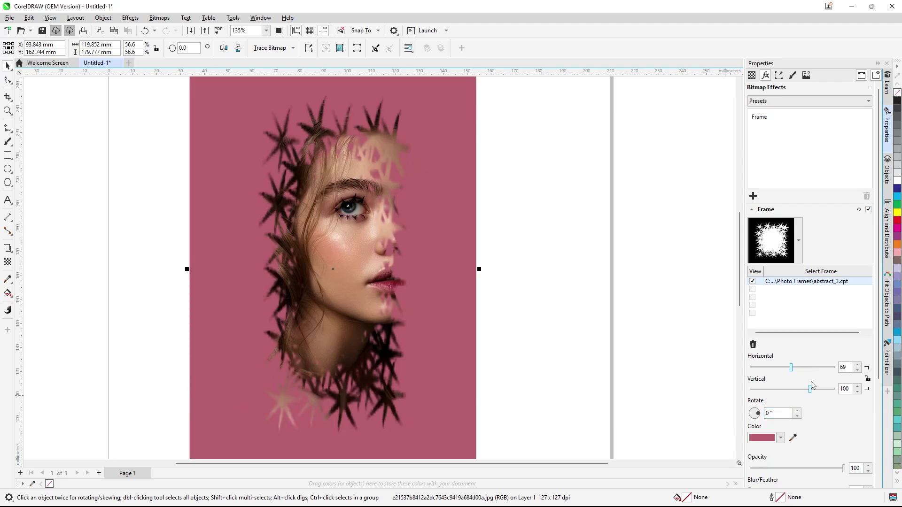
drag(811, 384, 796, 394)
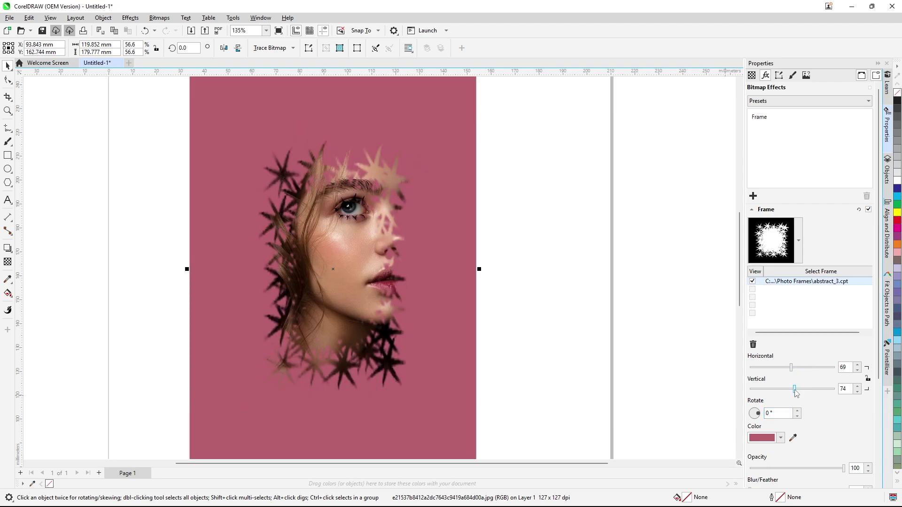
Switch the frame to abstr03.cpt and set its horizontal scale to 95
click(799, 241)
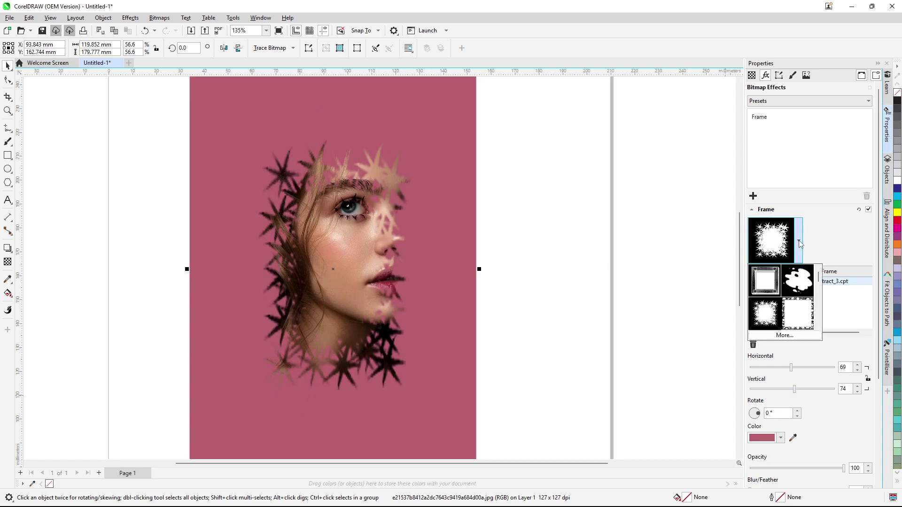
click(800, 290)
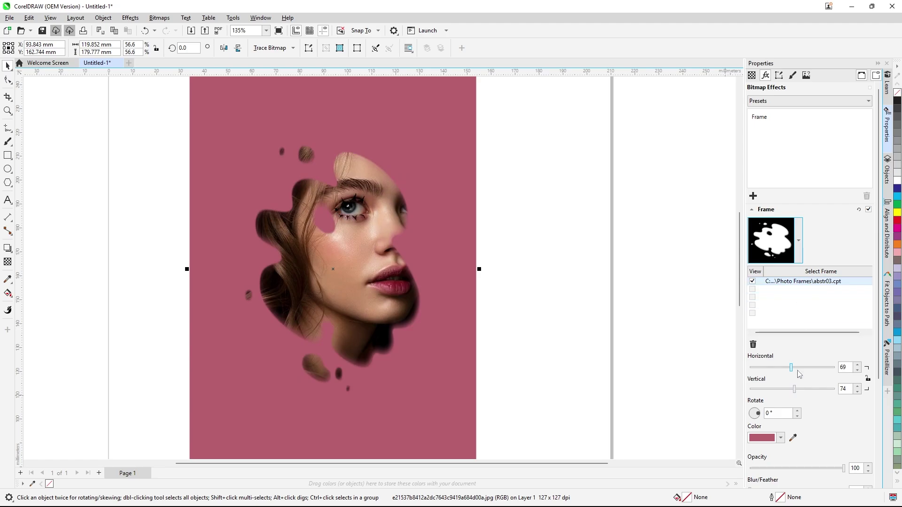
drag(792, 371, 808, 370)
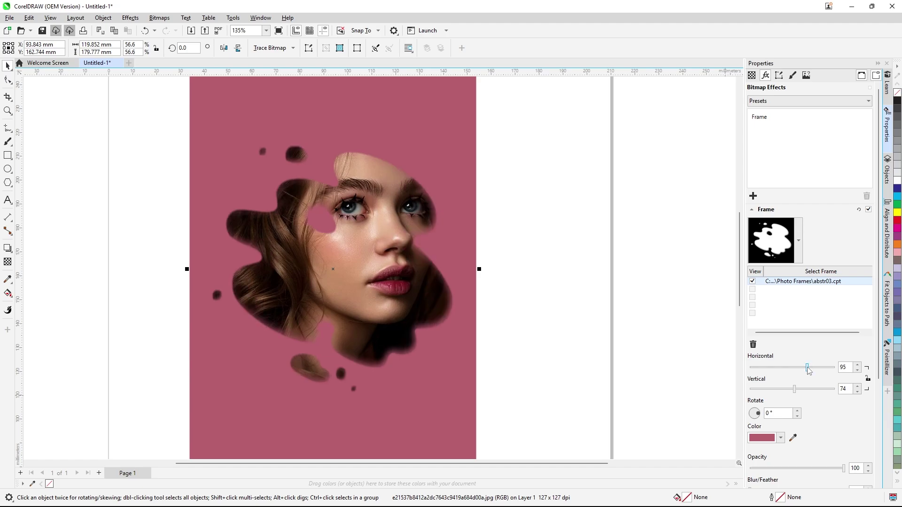
Try the frame at 58 opacity and with feathered edges, returning opacity to 100 and Blur/Feather to 0
drag(878, 374, 882, 451)
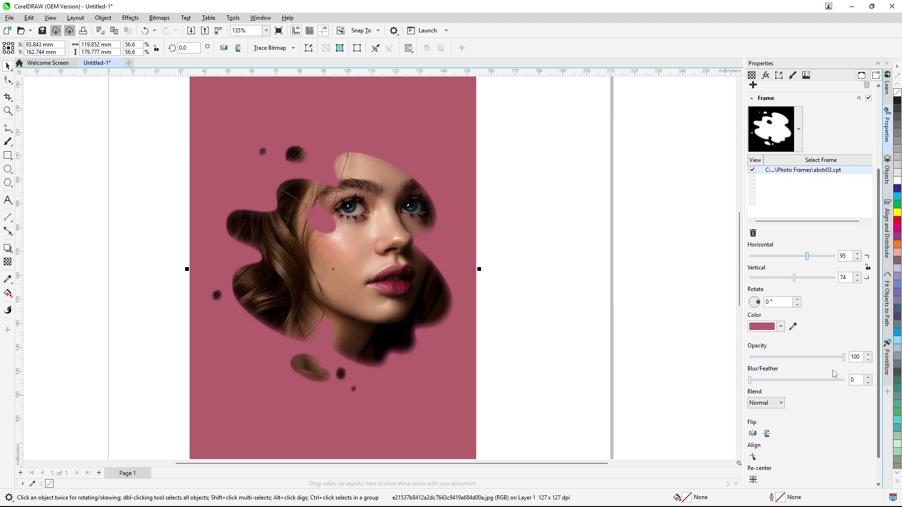
drag(840, 360, 806, 360)
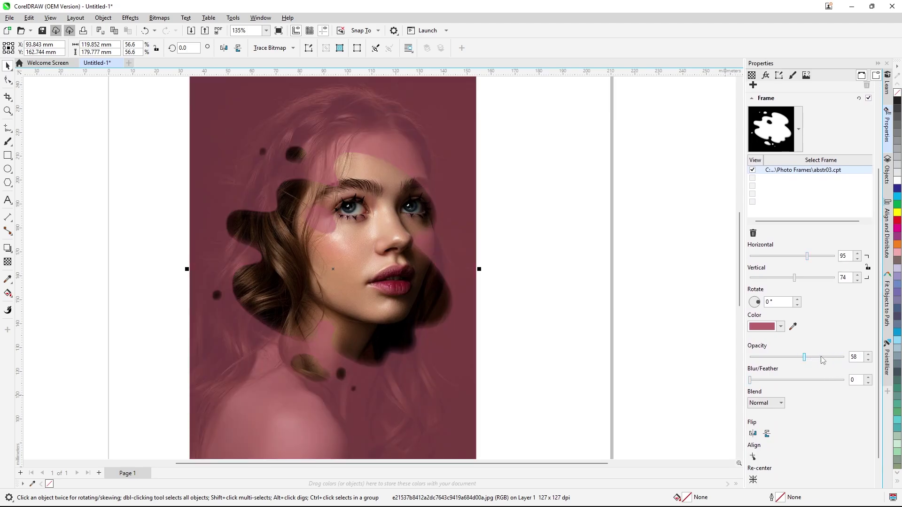
click(844, 358)
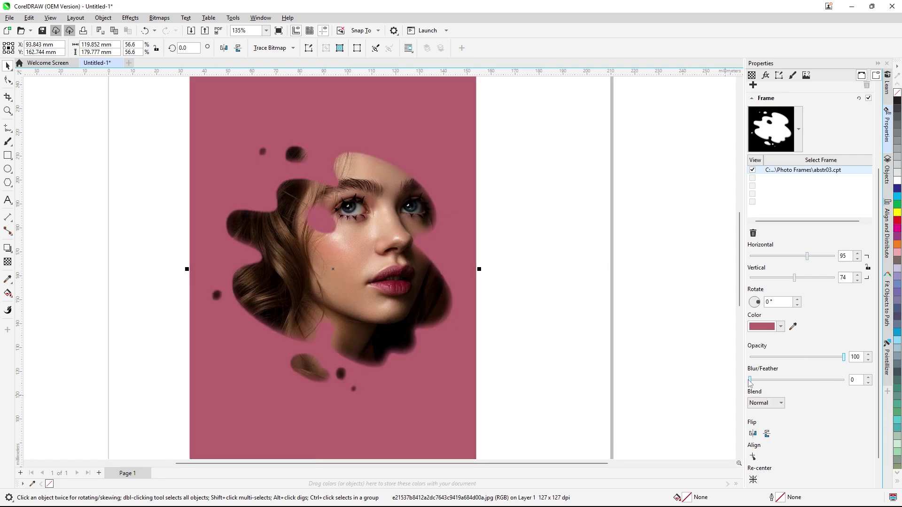
drag(750, 383, 723, 381)
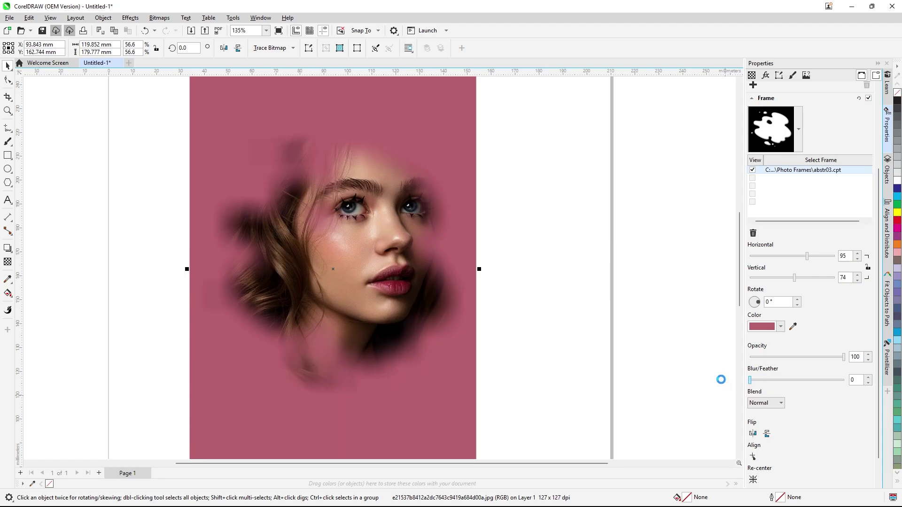
Try the Multiply and Add blend modes on the frame and return it to Normal
click(781, 404)
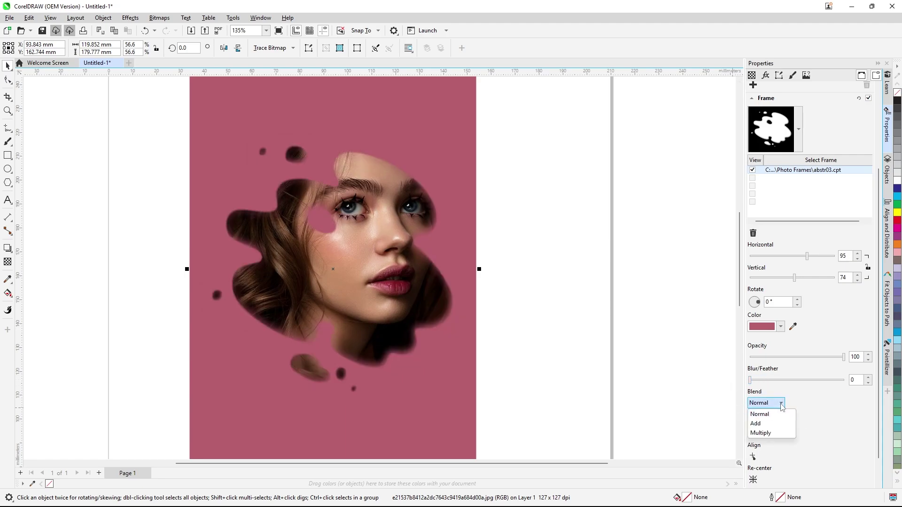
click(769, 433)
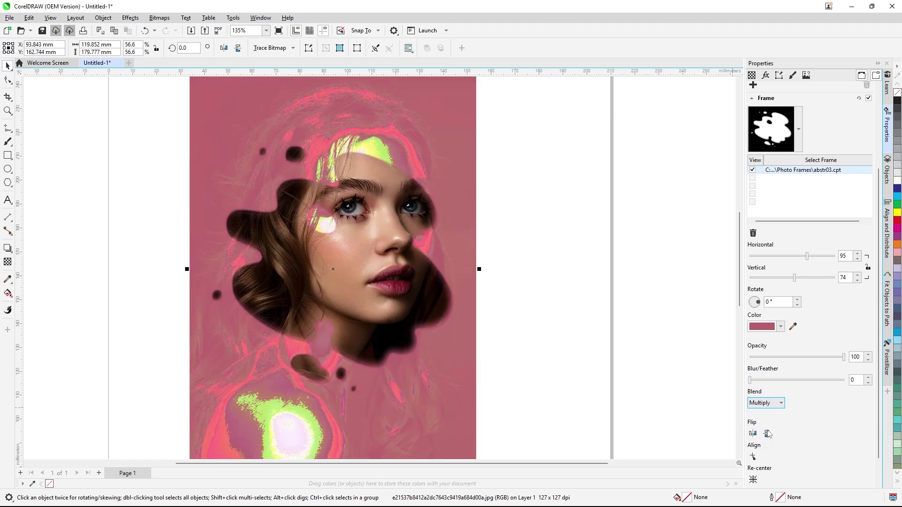
click(781, 403)
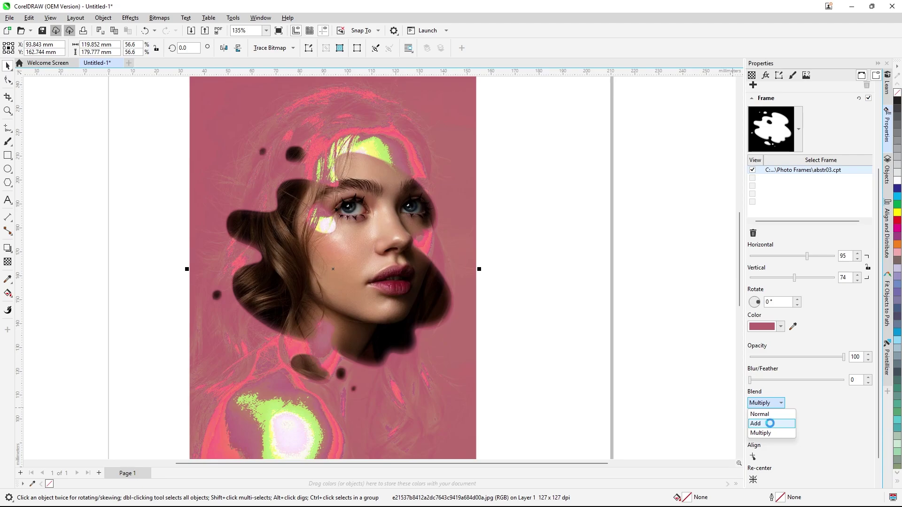
click(770, 424)
click(780, 404)
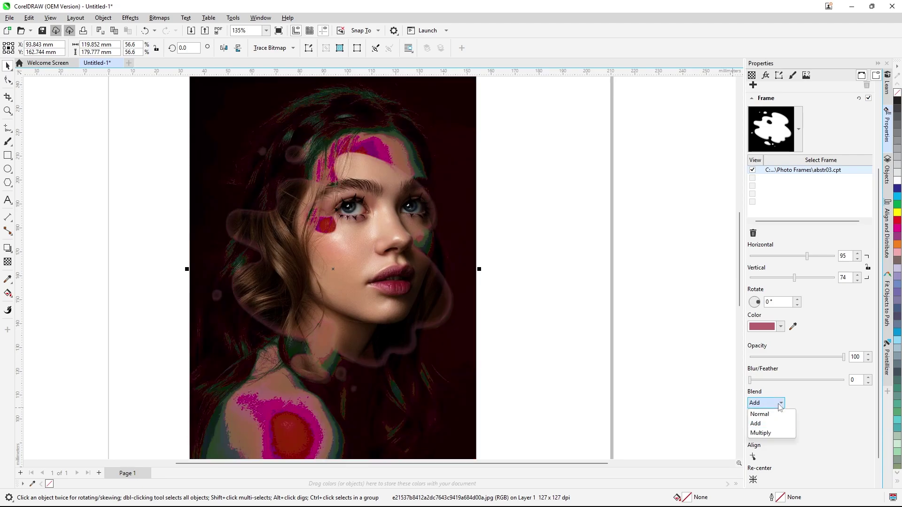
click(771, 413)
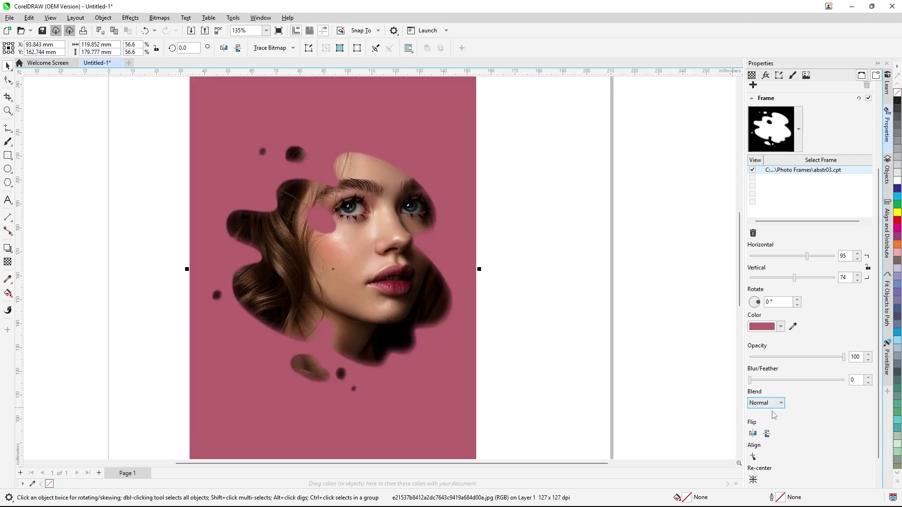
Flip the frame both horizontally and vertically, and turn the Frame effect off
click(752, 434)
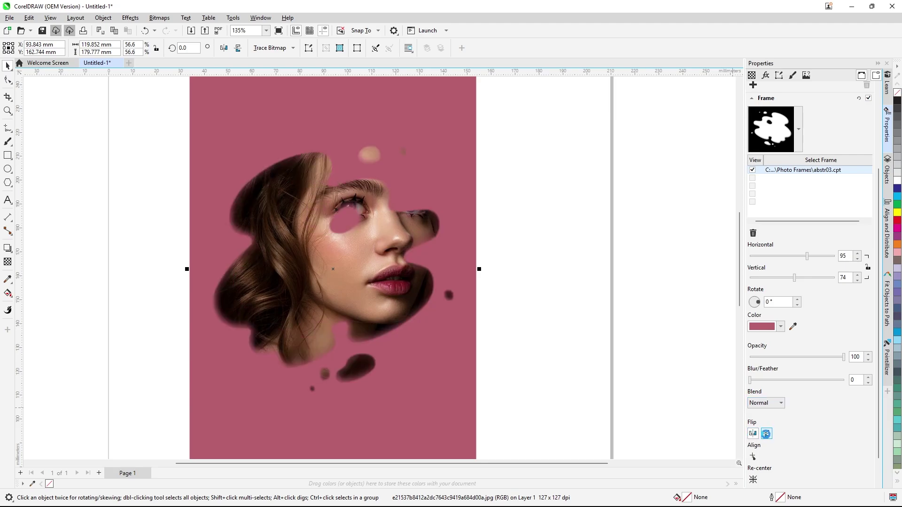
click(767, 434)
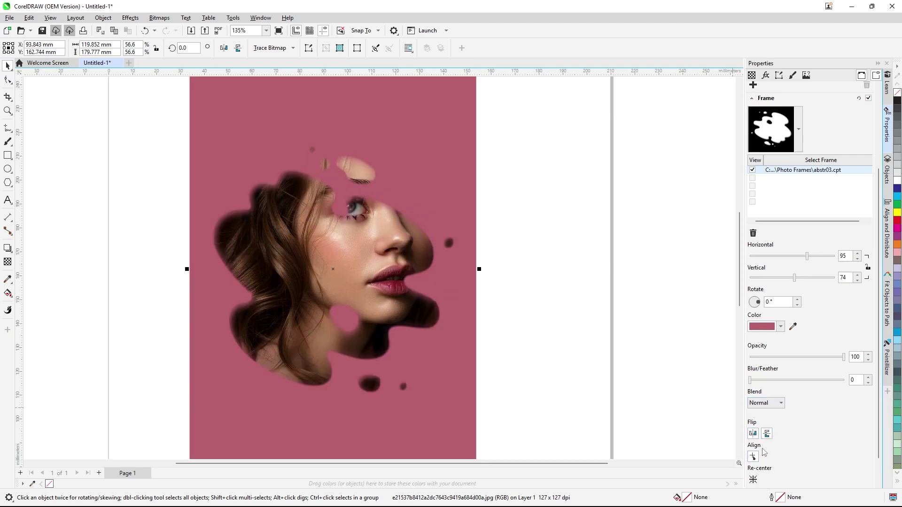
scroll(771, 442, down, 2)
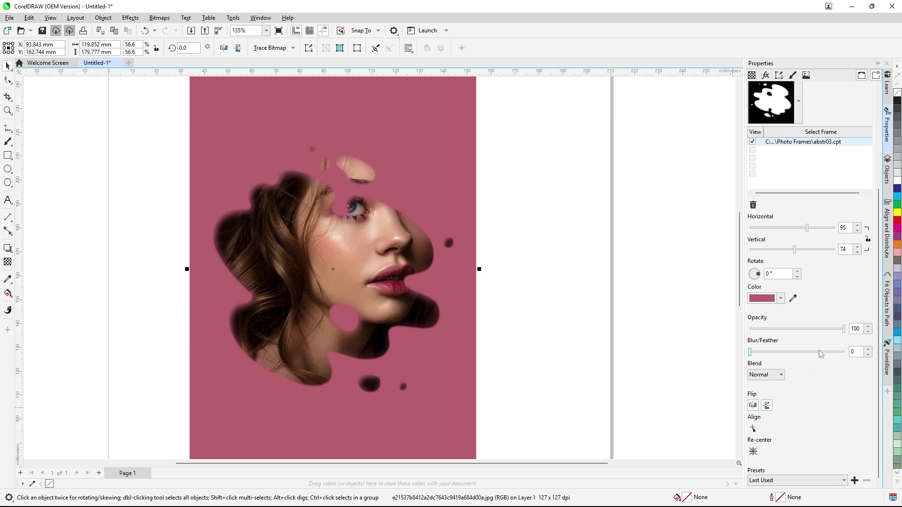
scroll(851, 277, up, 3)
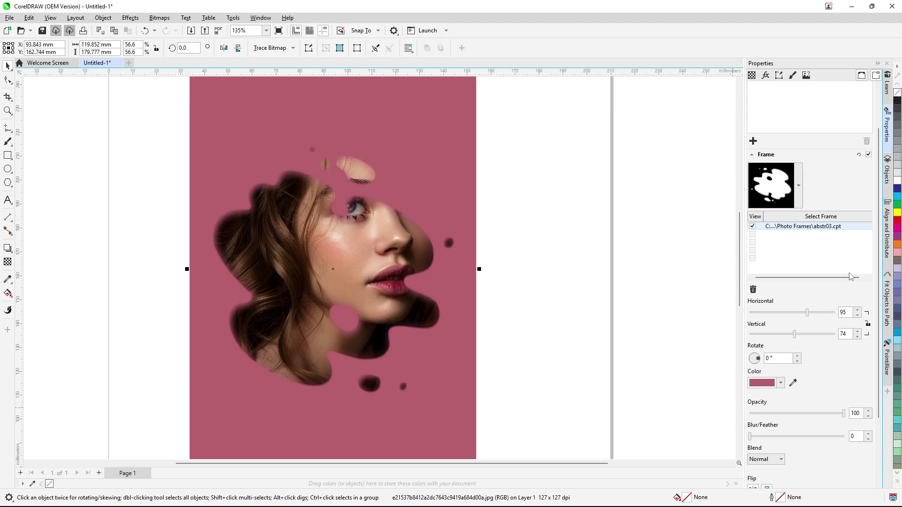
click(868, 183)
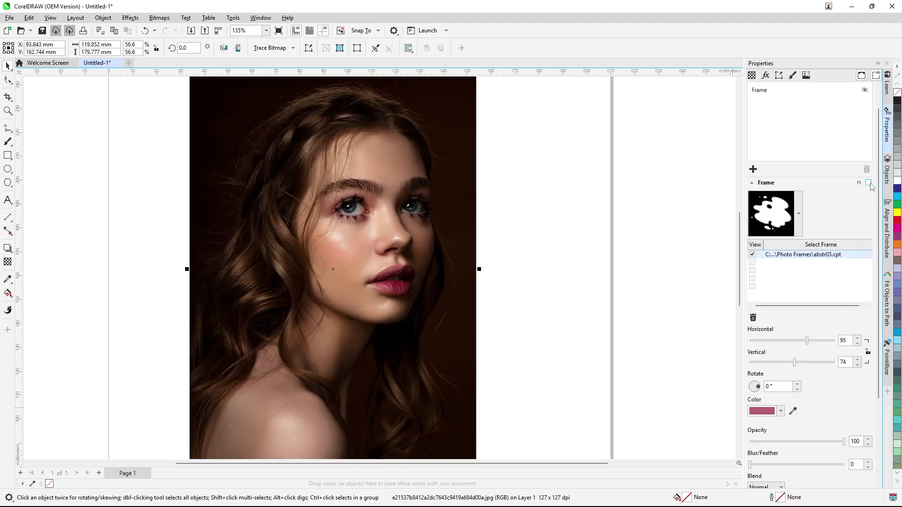
Add the Glass Block creative effect to the portrait
click(126, 18)
mouse_move(190, 126)
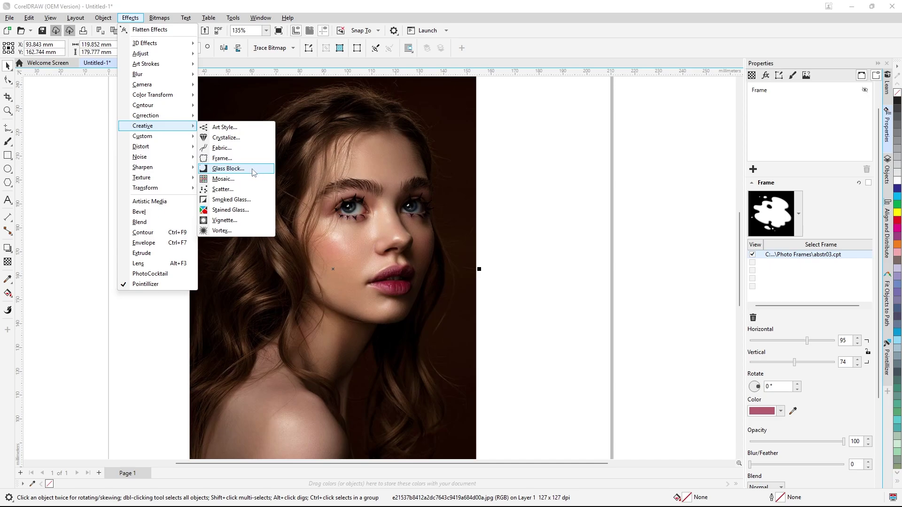
click(254, 172)
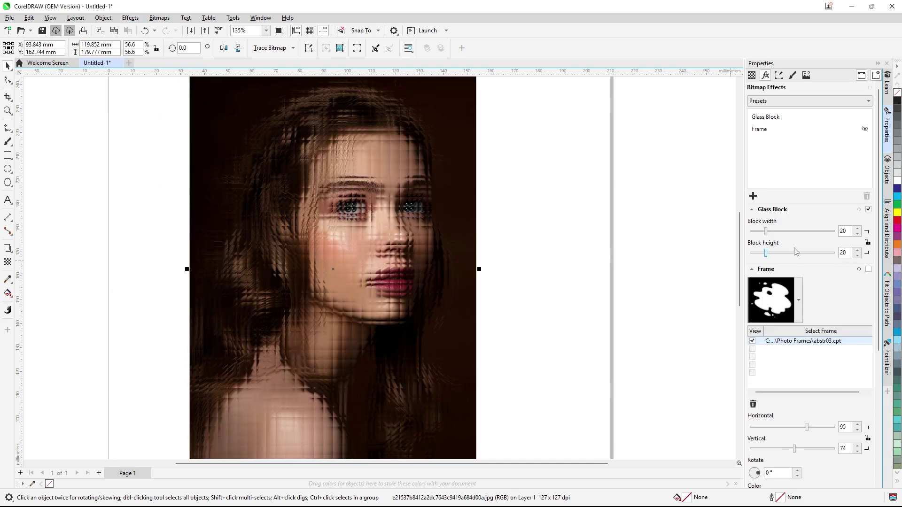
Set the glass block width to 32 and height to 35, and turn the Glass Block effect off
drag(768, 233, 781, 256)
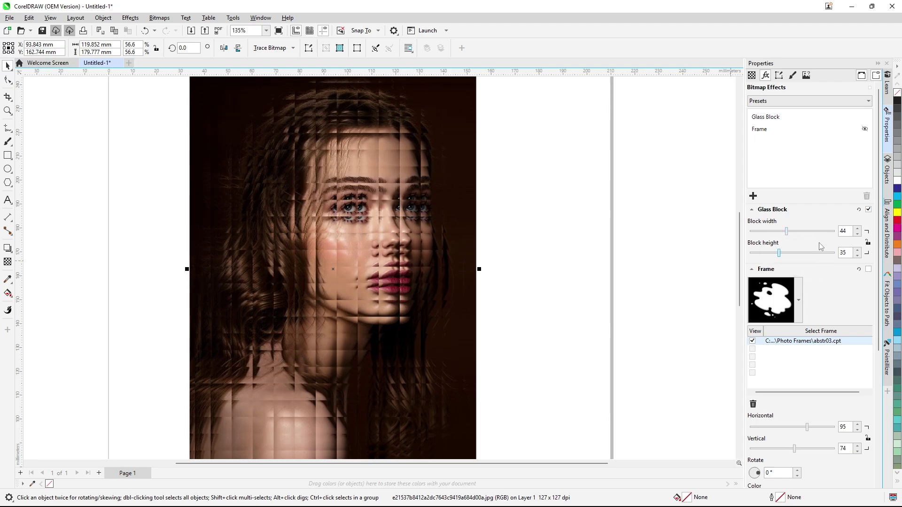
mouse_move(786, 231)
mouse_down()
mouse_move(807, 233)
mouse_move(777, 232)
mouse_up()
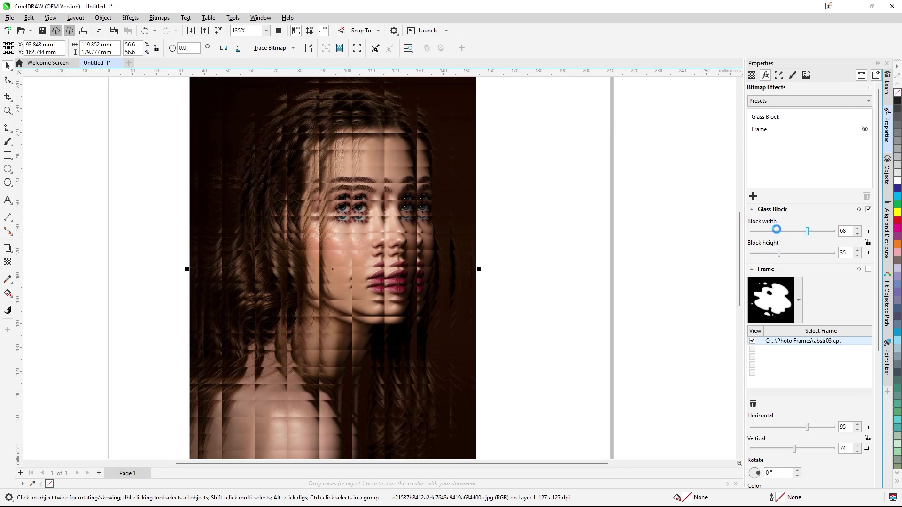
click(868, 209)
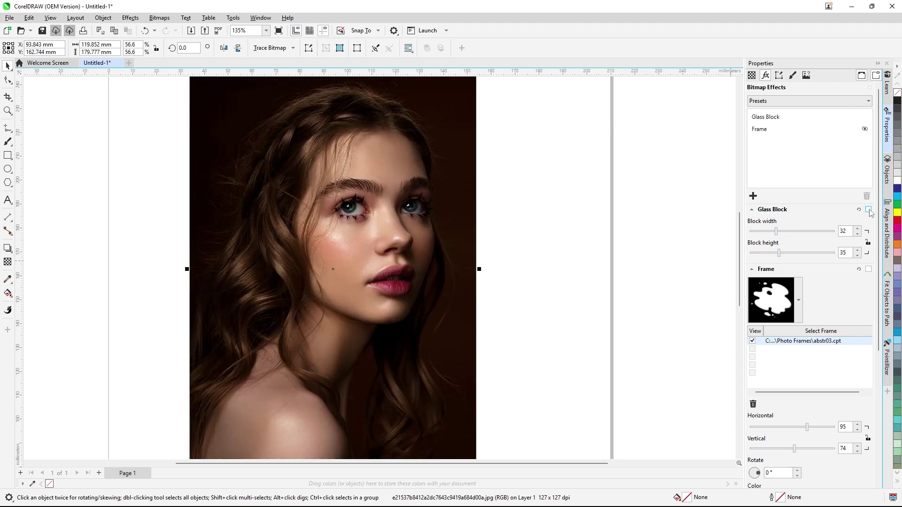
Add the Mosaic creative effect to the portrait and increase its size to 13
click(129, 18)
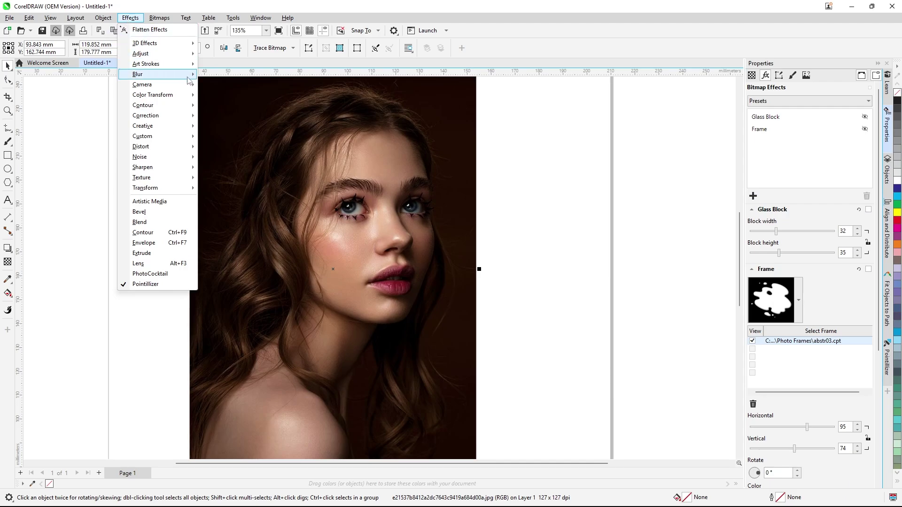
mouse_move(155, 74)
mouse_move(187, 89)
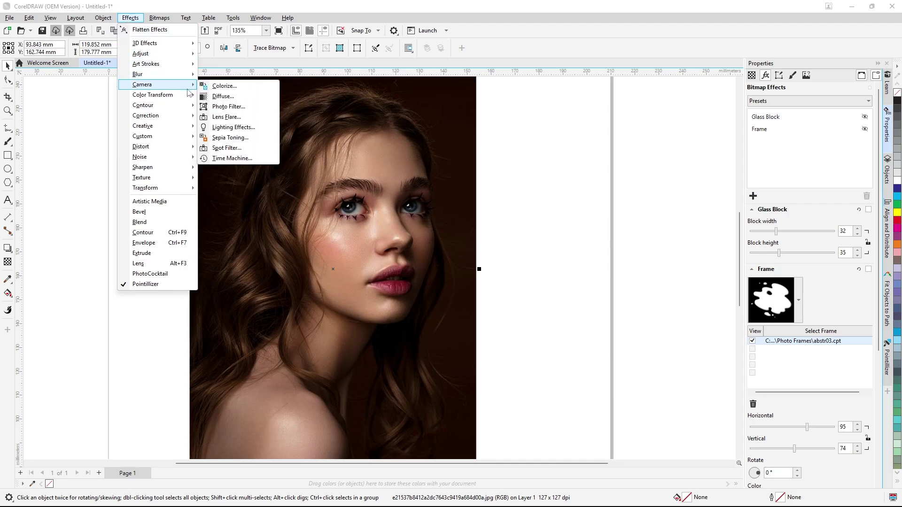
mouse_move(188, 116)
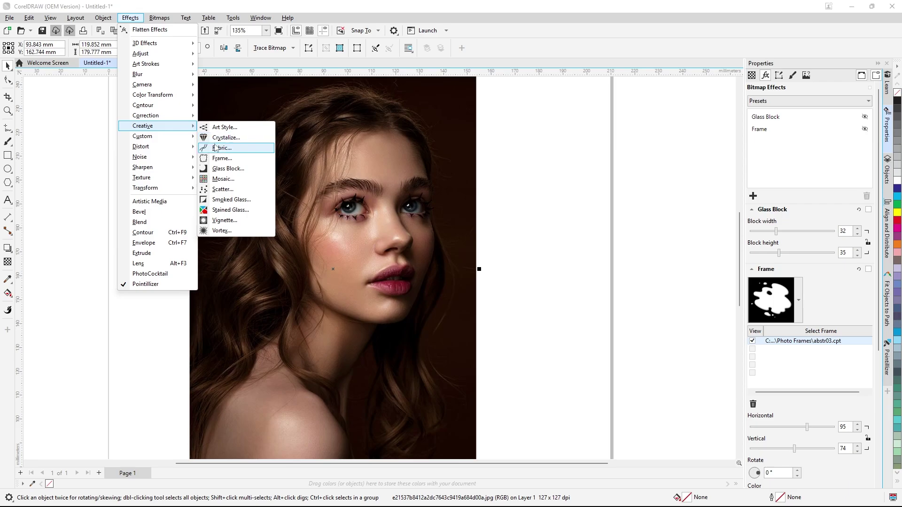
click(223, 179)
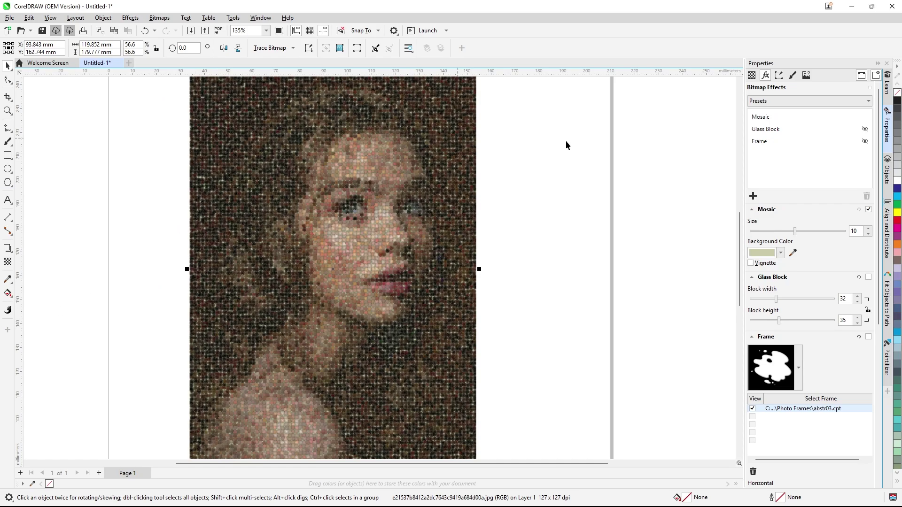
drag(795, 231, 811, 232)
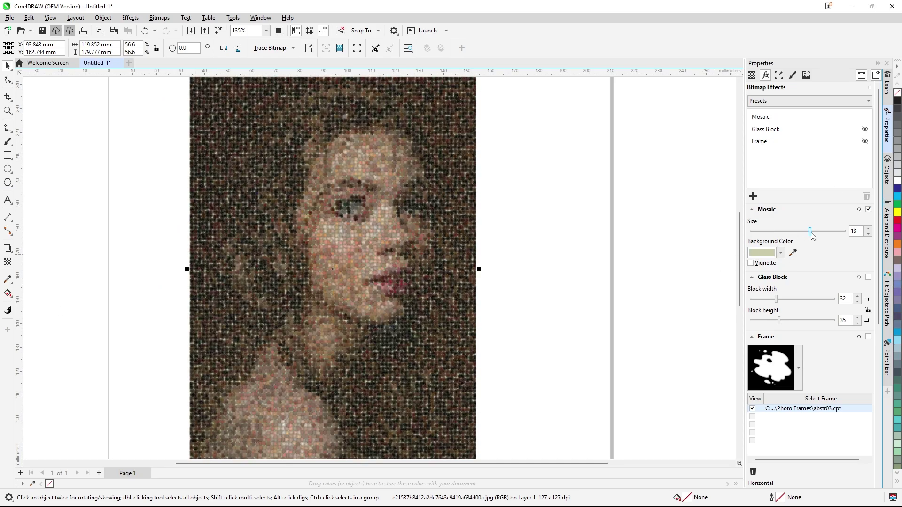
Change the Mosaic effect's background color to magenta #F214FA and switch the Mosaic effect off
click(771, 259)
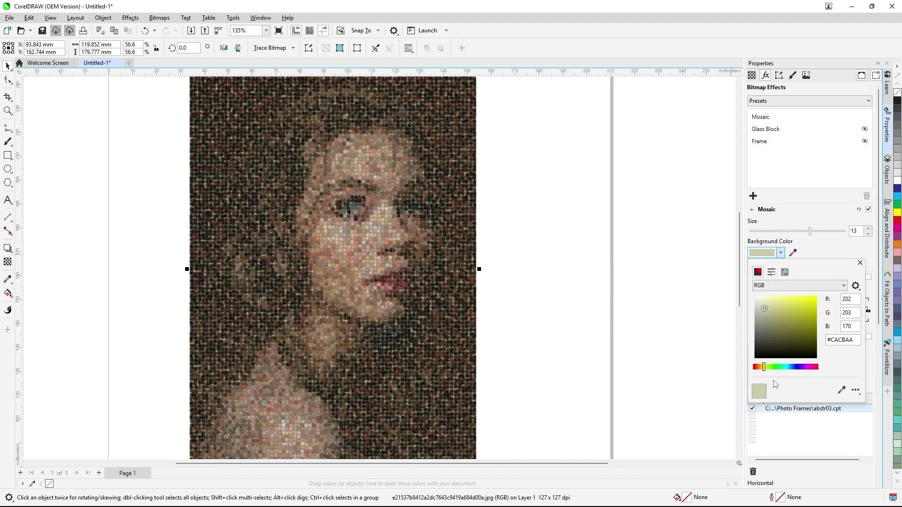
click(807, 367)
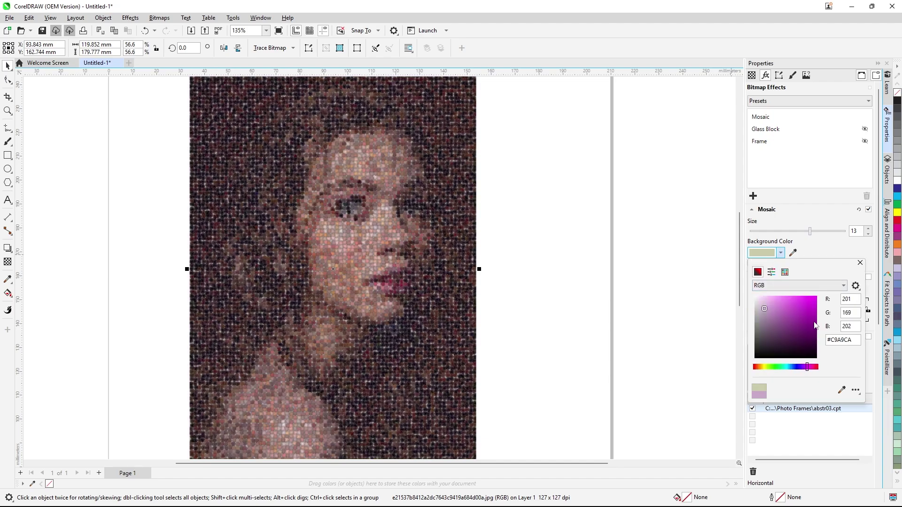
drag(815, 325, 813, 301)
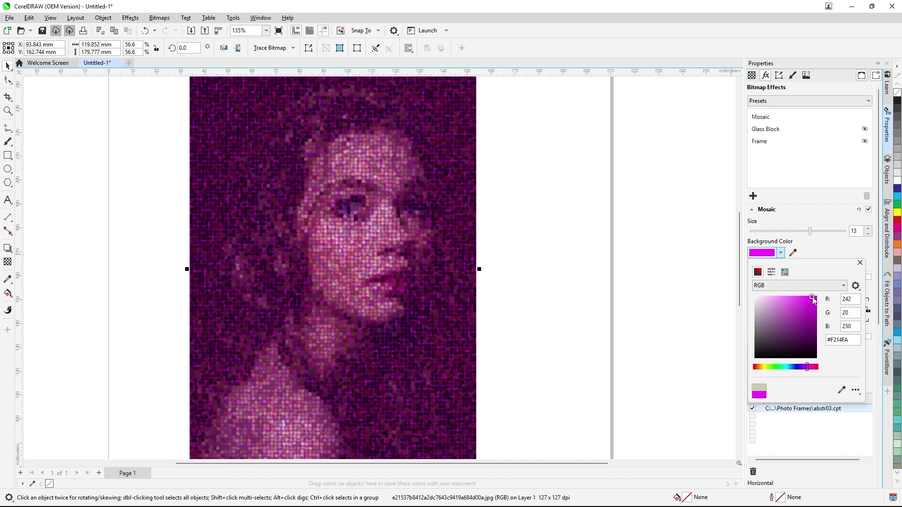
click(870, 216)
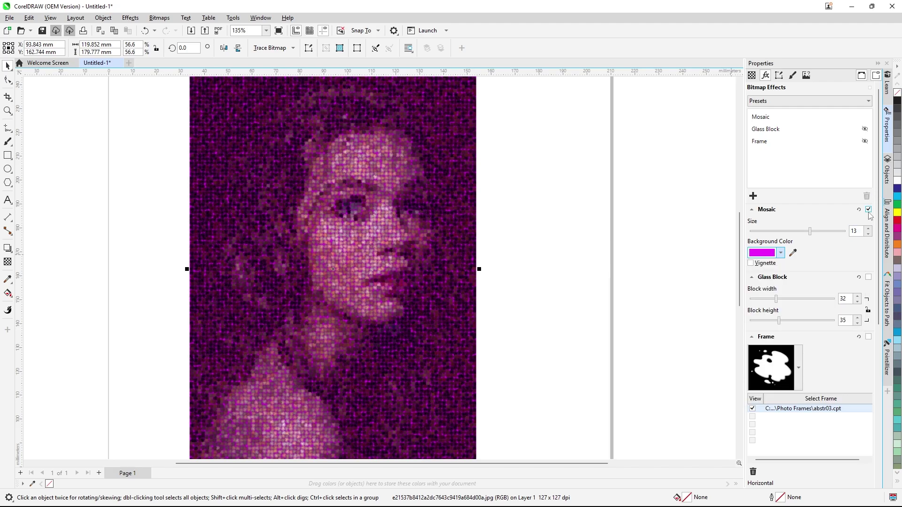
click(868, 210)
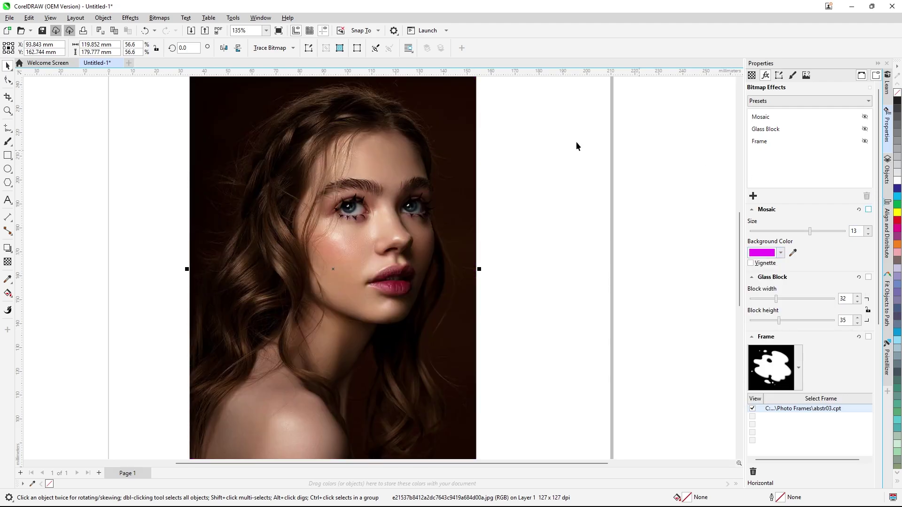
Add a creative Scatter effect to the portrait with horizontal and vertical scatter of 61, and switch it off
click(135, 19)
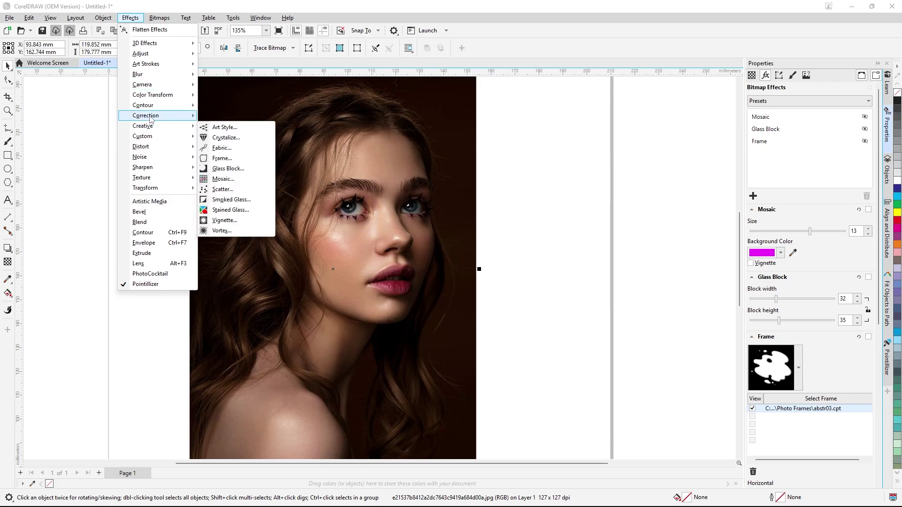
mouse_move(154, 117)
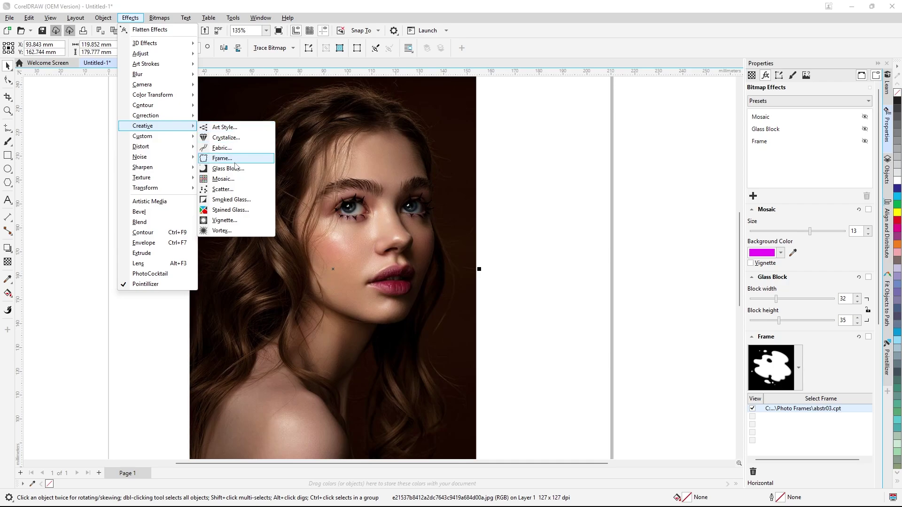
click(237, 191)
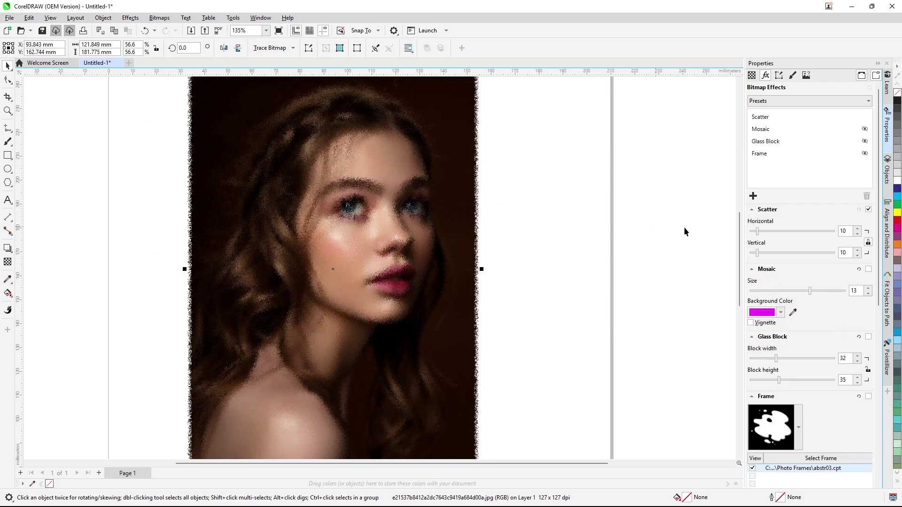
click(777, 231)
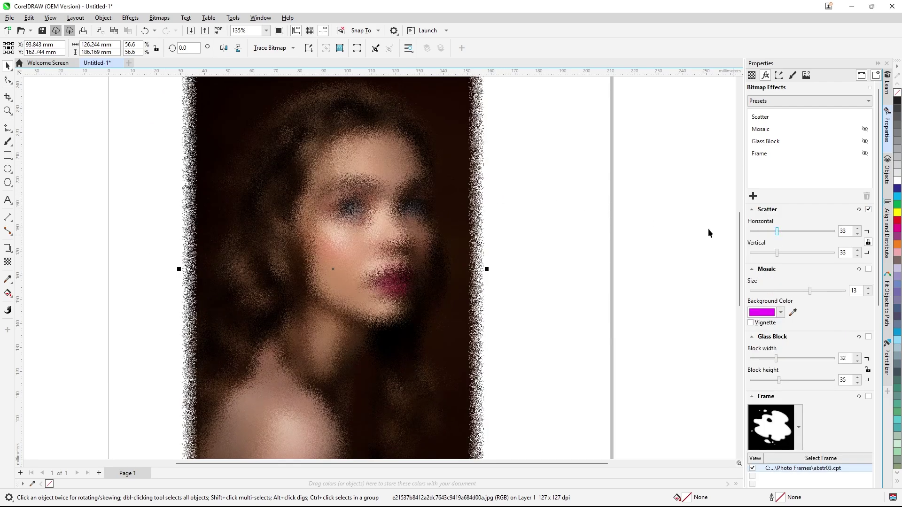
click(802, 253)
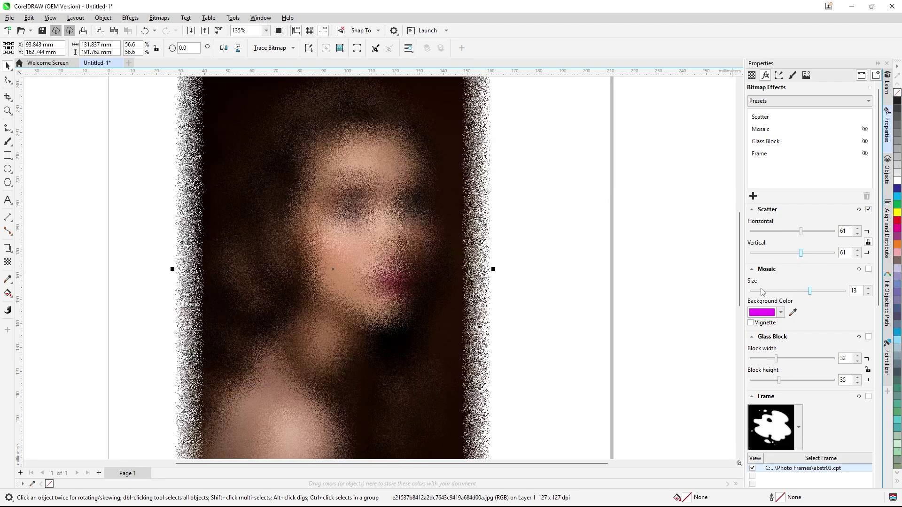
click(868, 209)
Add a creative Smoked Glass effect to the portrait with tint 71 and blurring 43
click(131, 16)
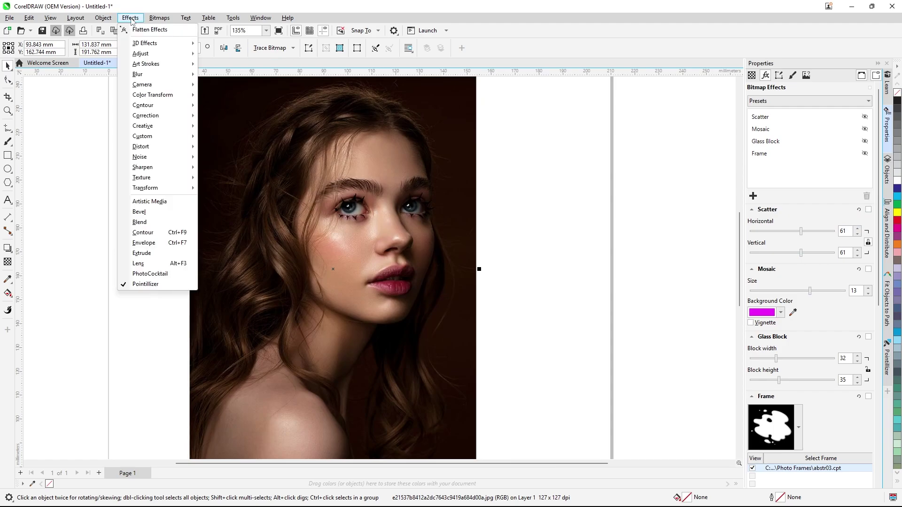
mouse_move(197, 130)
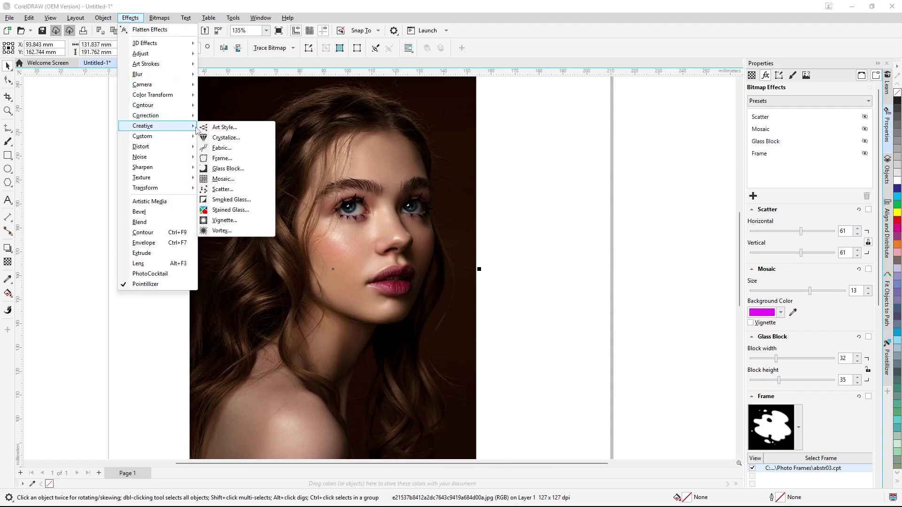
click(245, 199)
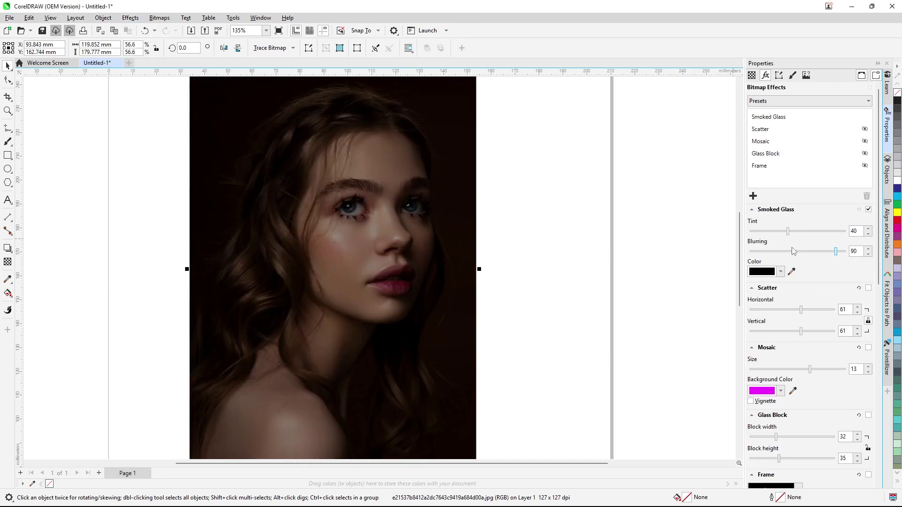
click(817, 231)
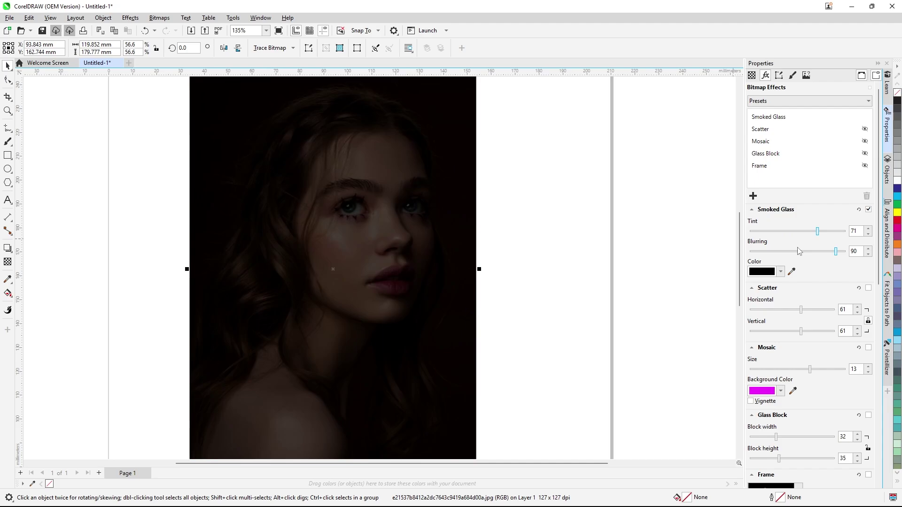
click(791, 252)
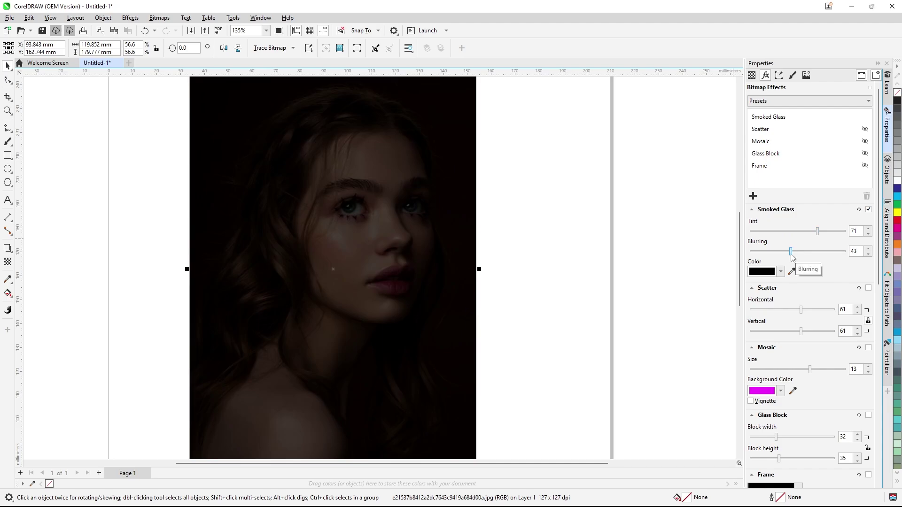
Set the Smoked Glass color to golden yellow #F2B611 and switch the effect off
click(770, 273)
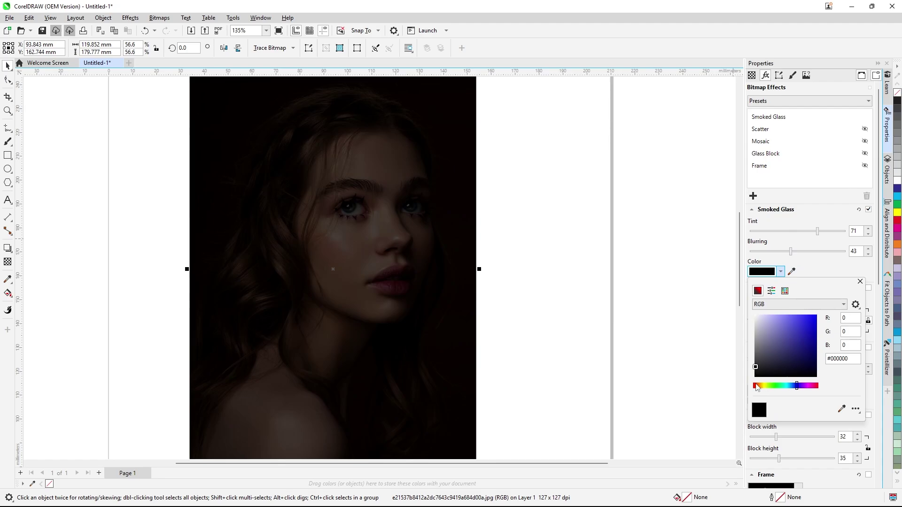
click(758, 386)
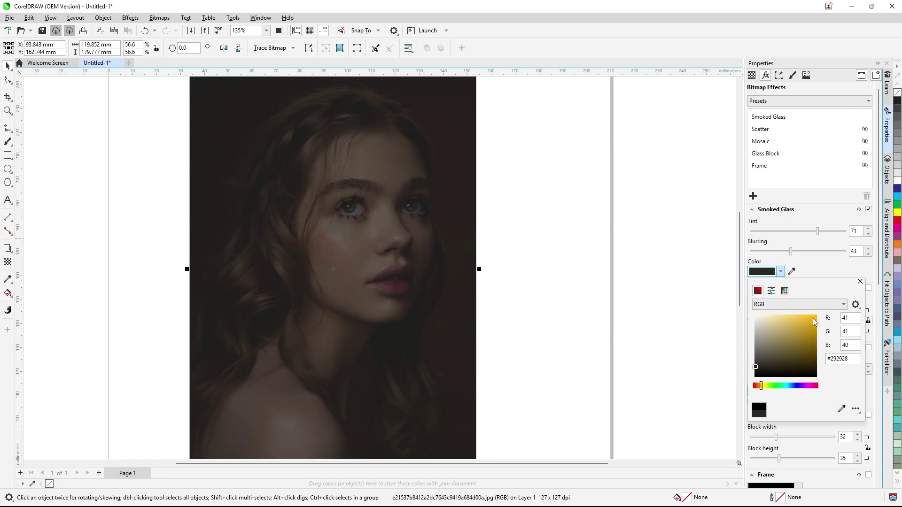
click(812, 318)
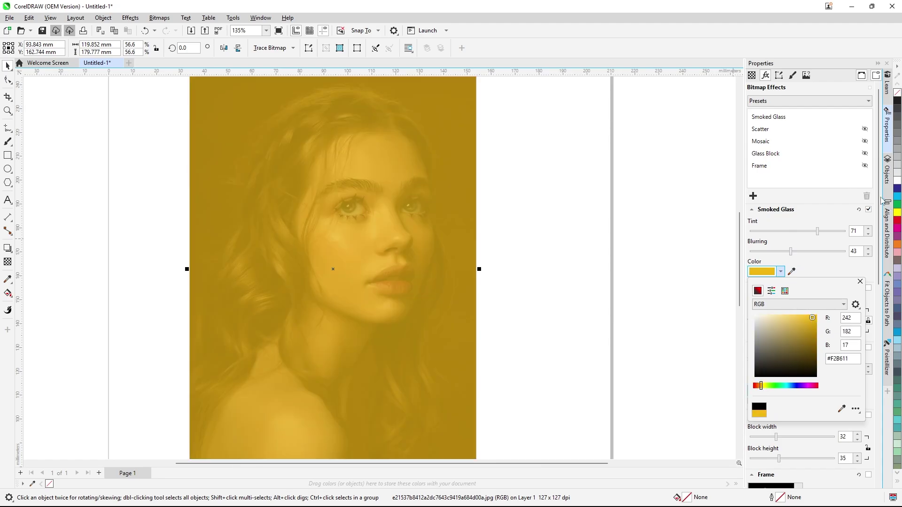
click(869, 210)
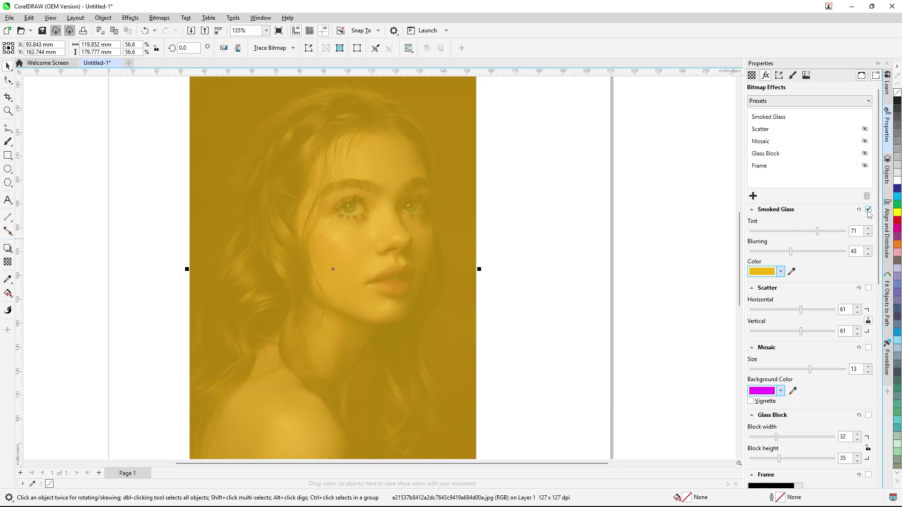
click(869, 210)
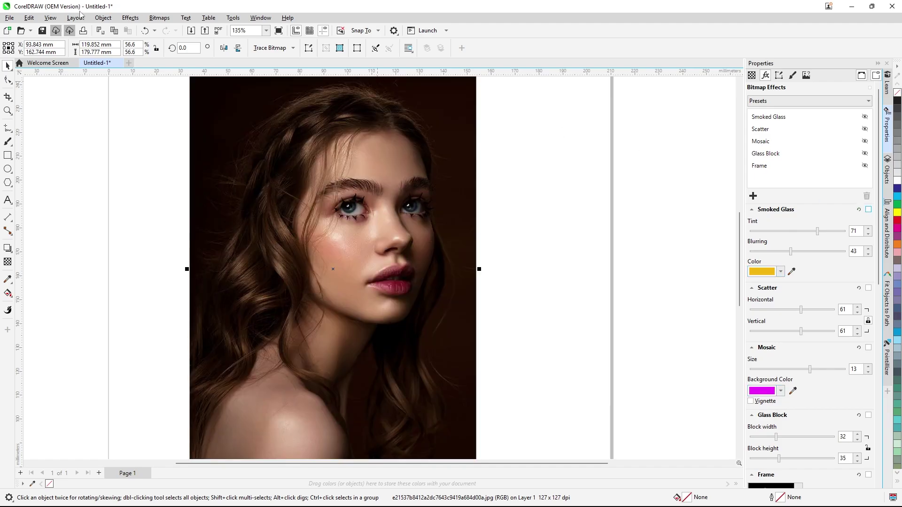
Add a creative Stained Glass effect to the portrait with size 12 and light intensity 1
click(131, 19)
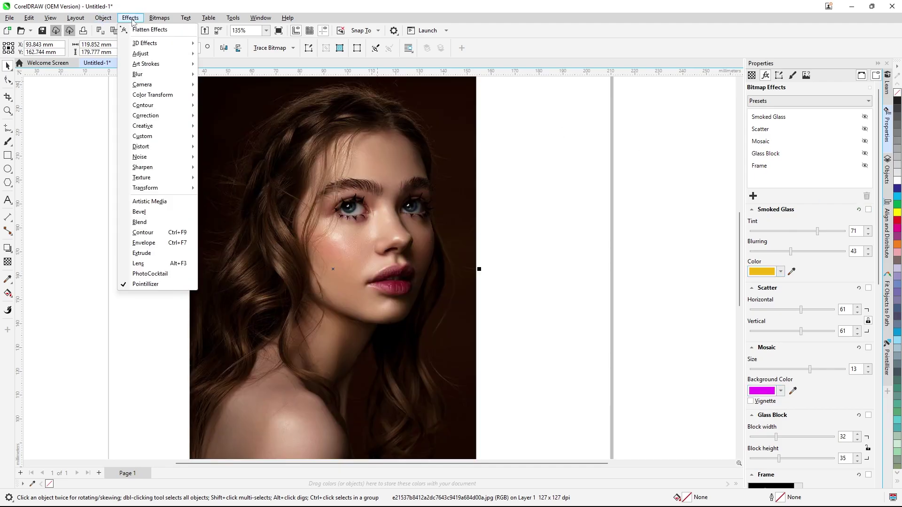
mouse_move(189, 133)
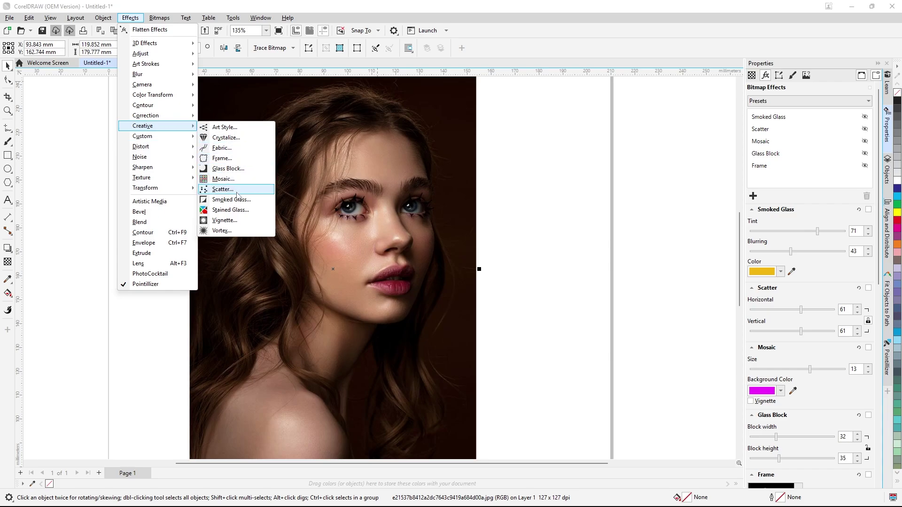
click(244, 214)
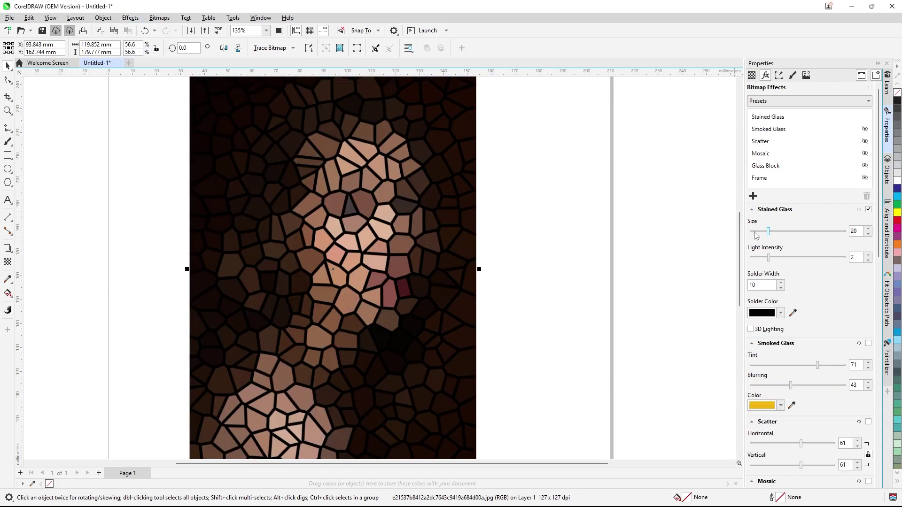
drag(768, 231, 760, 231)
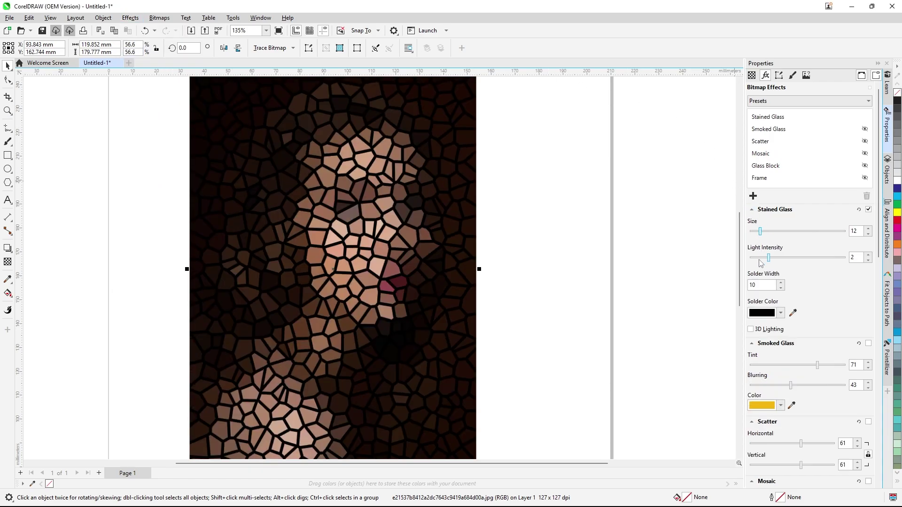
click(760, 257)
Set the Stained Glass solder width to 9 and switch the effect off
click(781, 283)
click(780, 283)
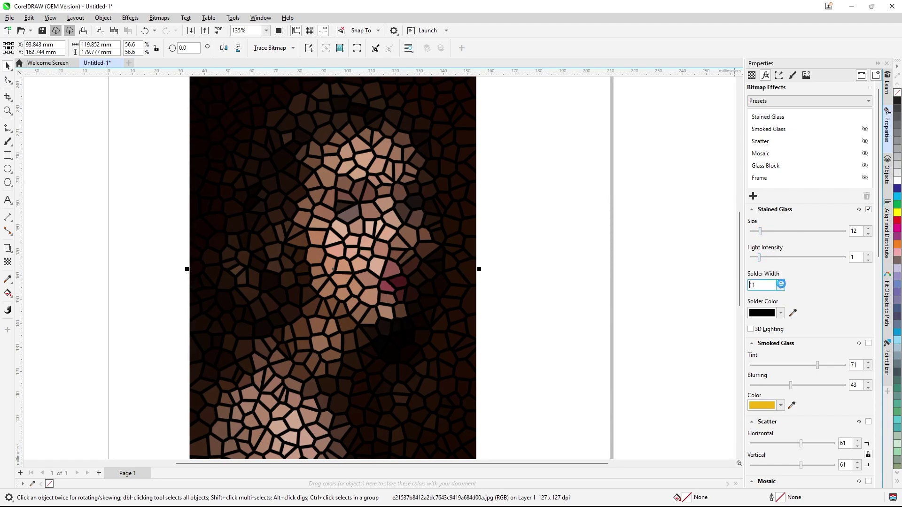
click(780, 283)
click(780, 288)
click(781, 288)
click(781, 287)
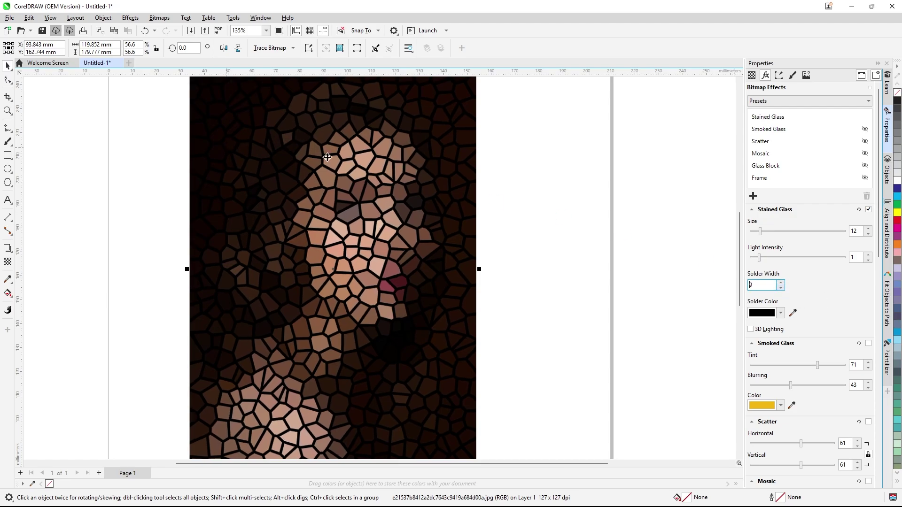
click(868, 209)
Add a creative Vignette effect to the portrait with offset 70 and fade 74
click(132, 21)
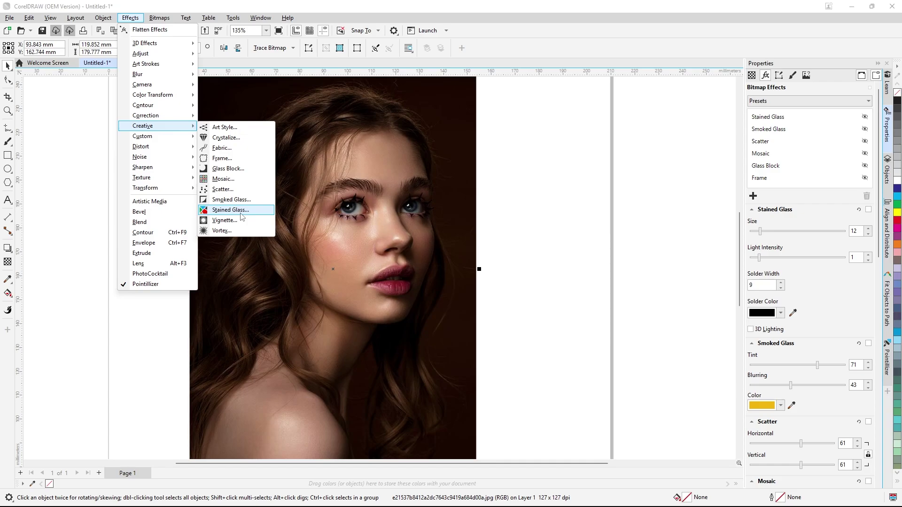
click(224, 220)
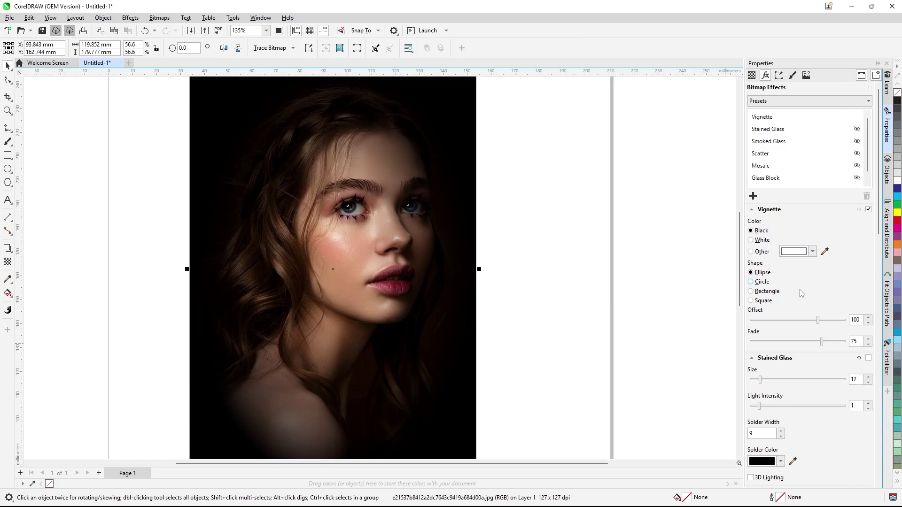
click(832, 321)
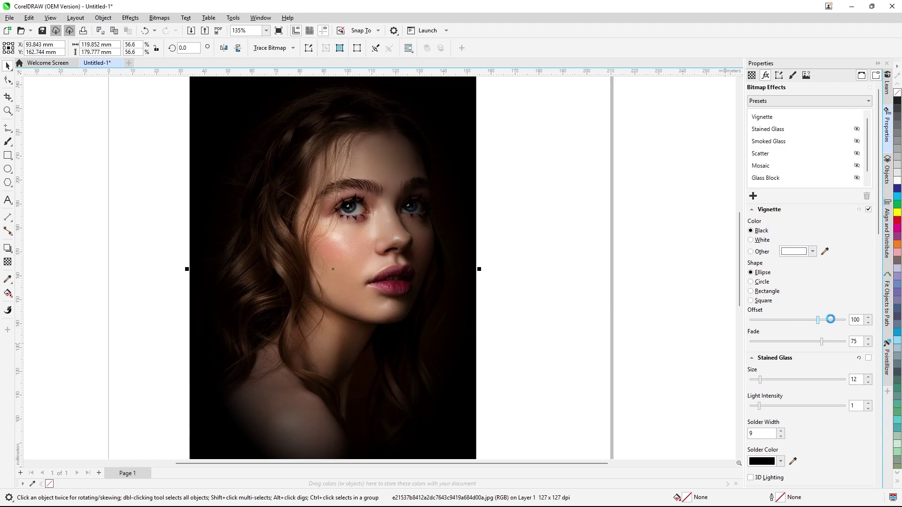
click(798, 320)
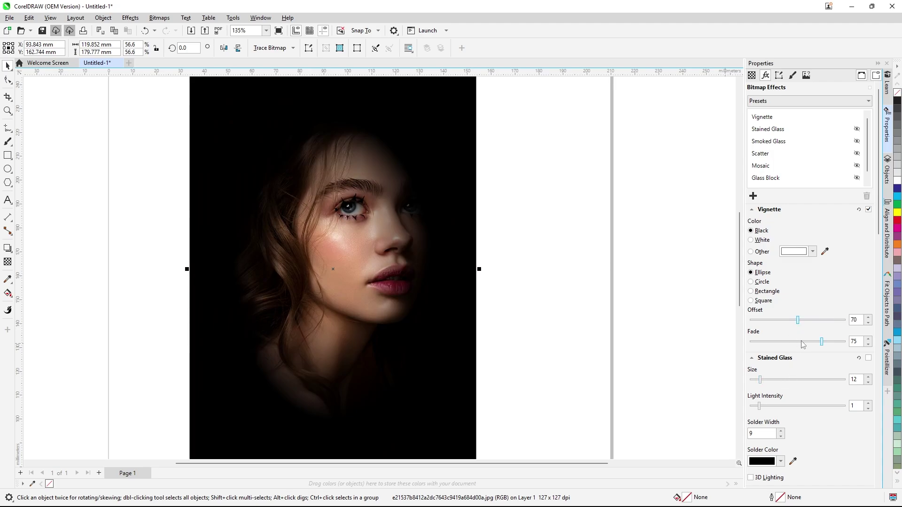
click(802, 341)
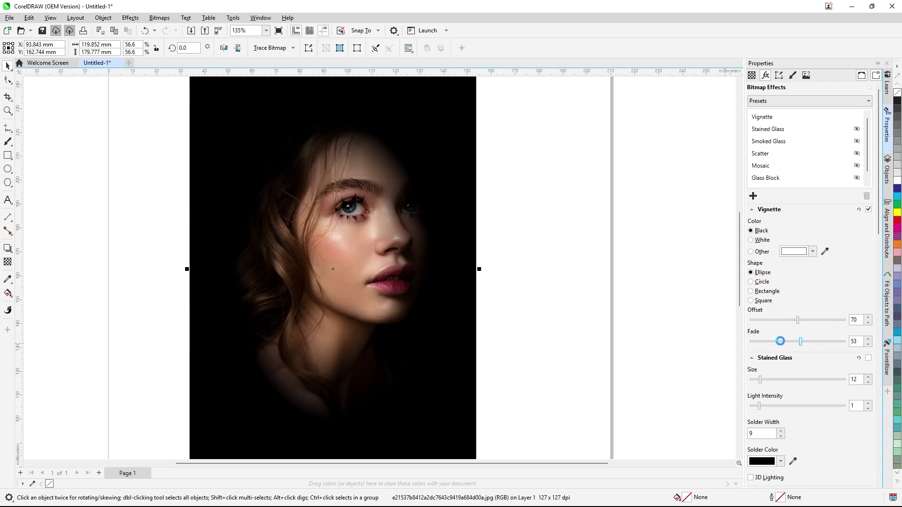
click(780, 341)
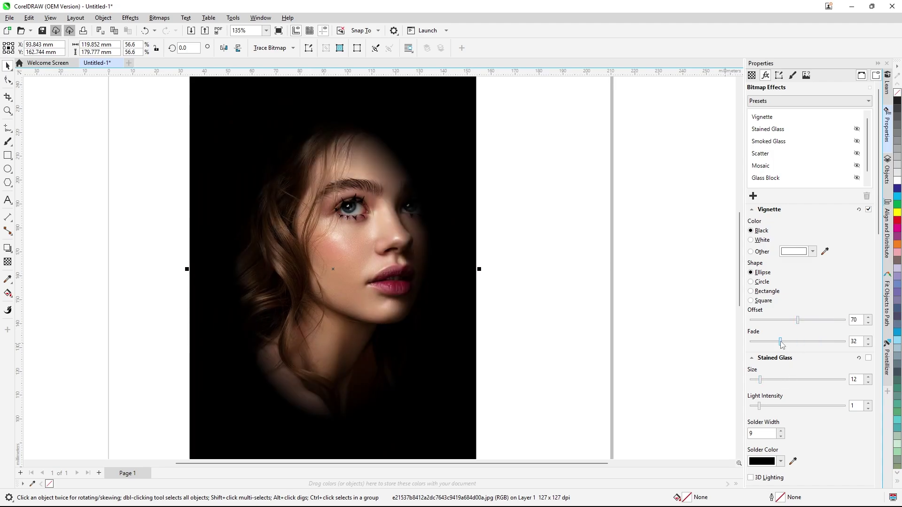
click(820, 340)
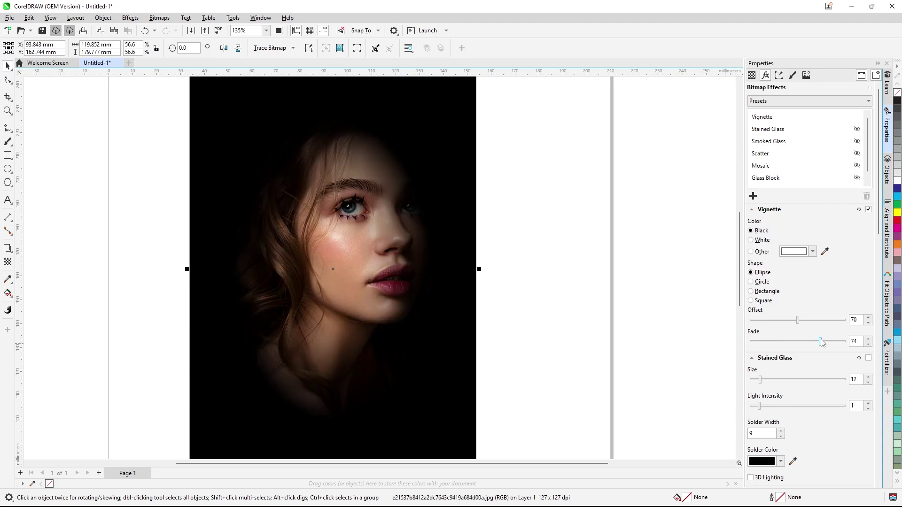
Try the Circle, Rectangle and Square shapes for the Vignette effect and return it to Ellipse
click(750, 282)
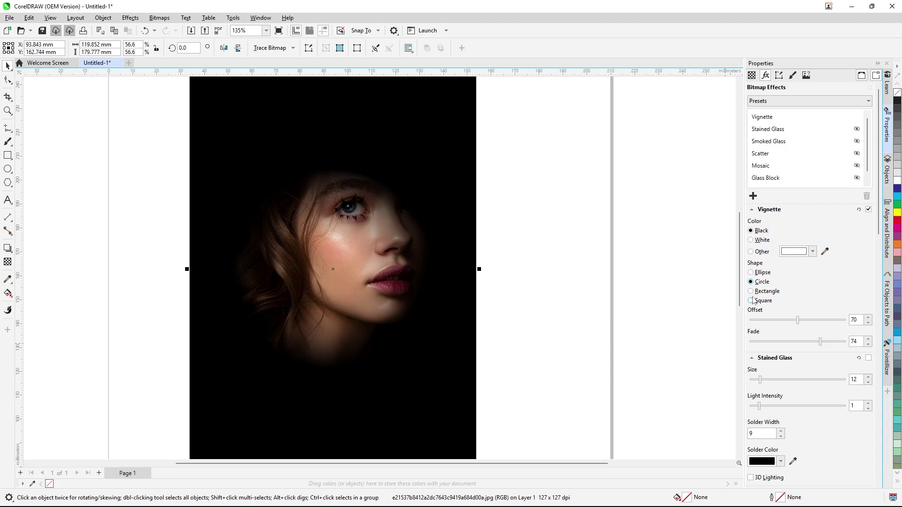
click(751, 291)
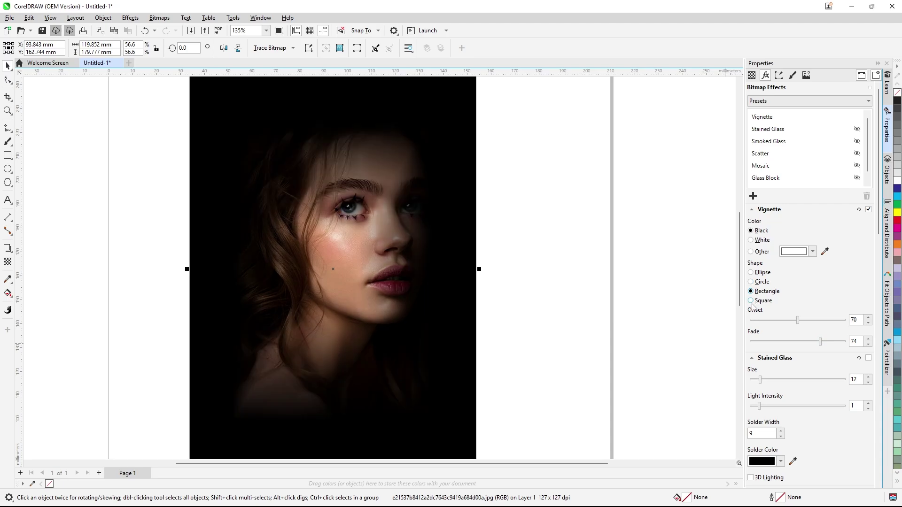
click(751, 301)
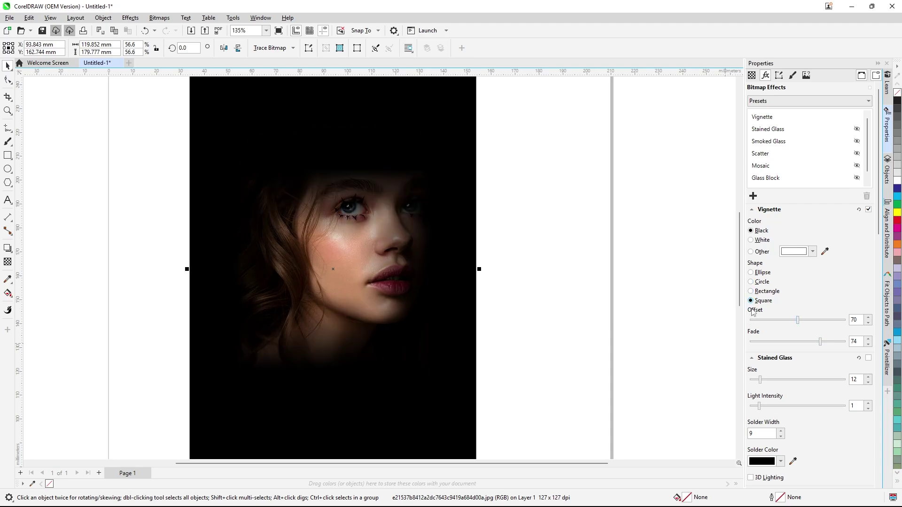
click(751, 273)
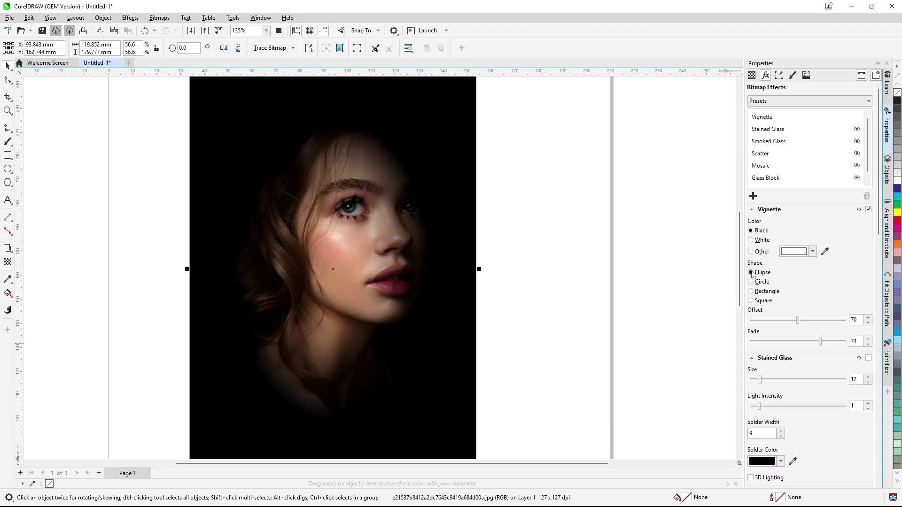
Set the Vignette color to red #F02727 and switch the effect off
click(813, 251)
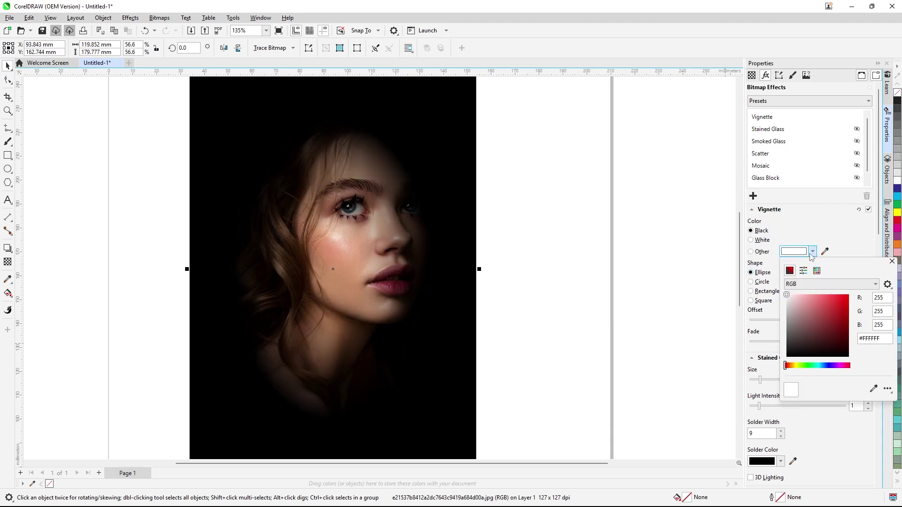
click(839, 298)
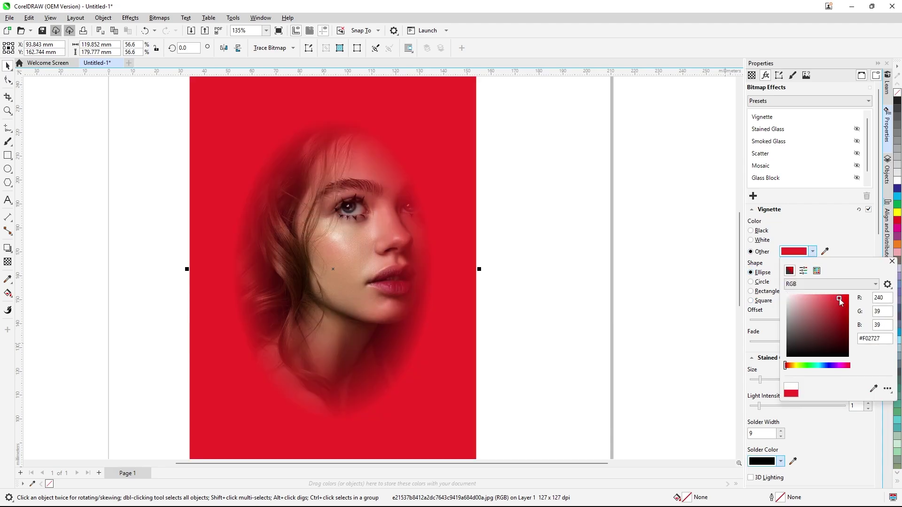
click(892, 261)
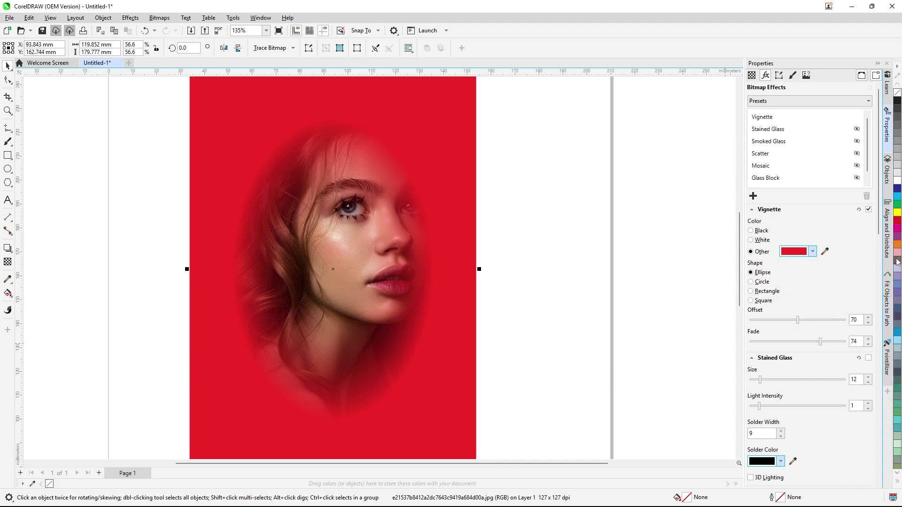
click(868, 210)
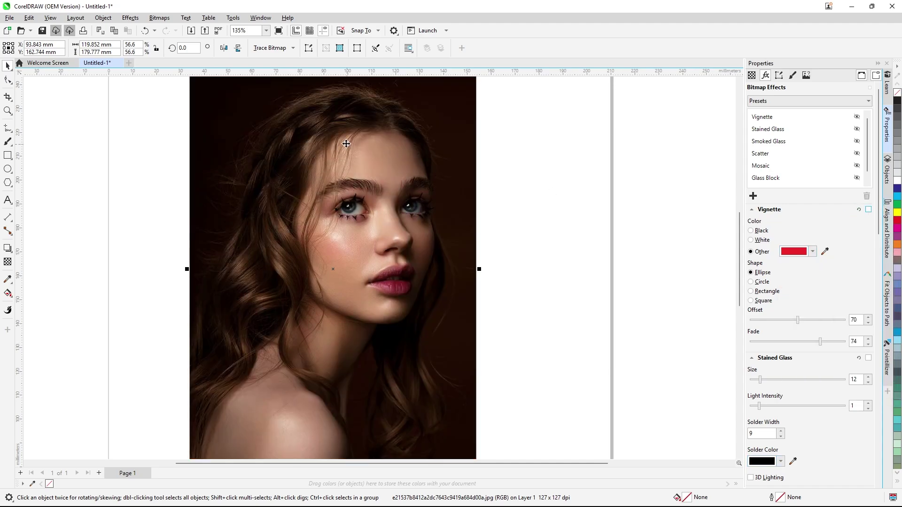
Add a creative Vortex effect to the portrait and set its size to 18
click(132, 18)
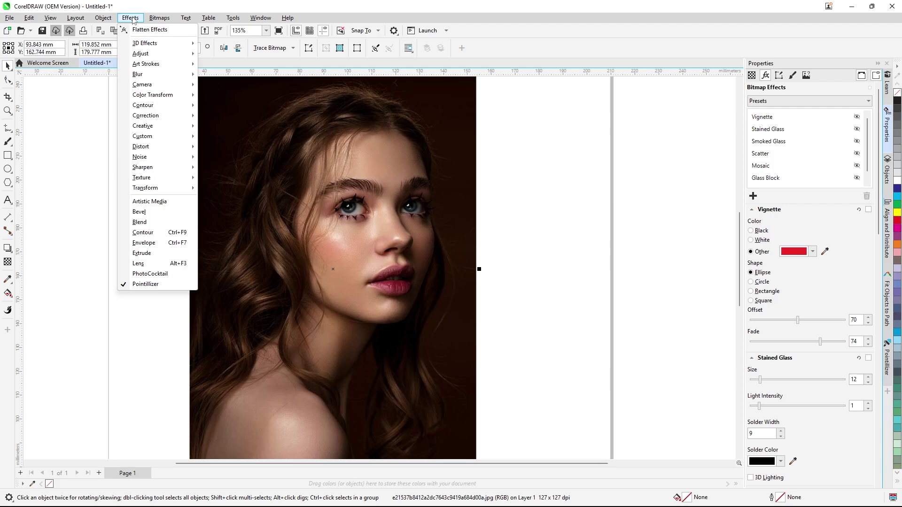
mouse_move(188, 128)
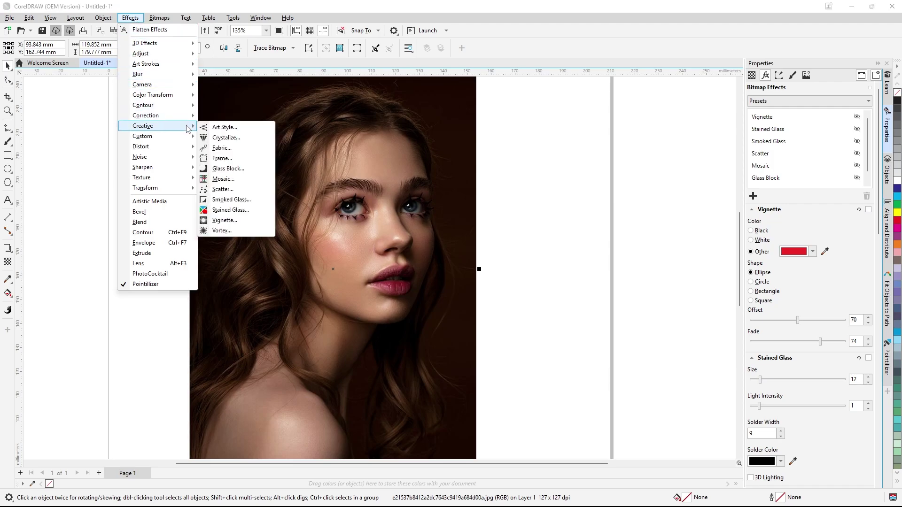
click(235, 232)
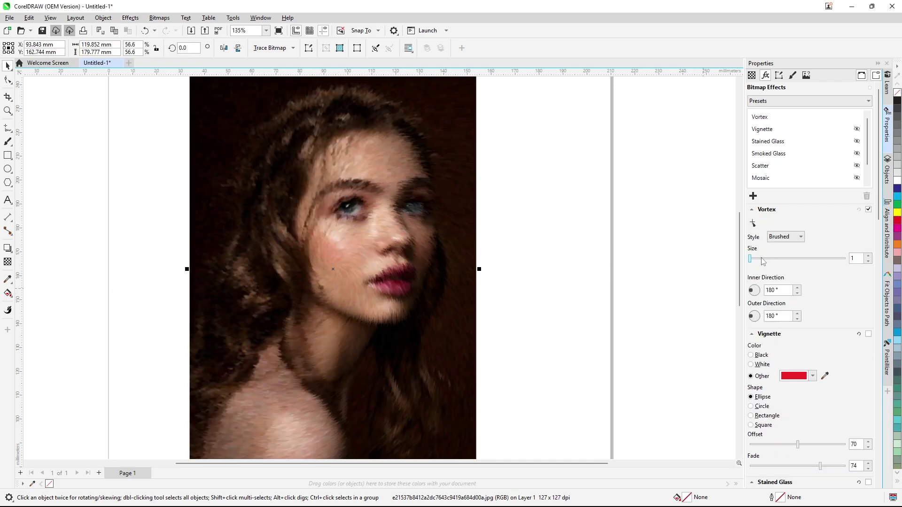
click(779, 259)
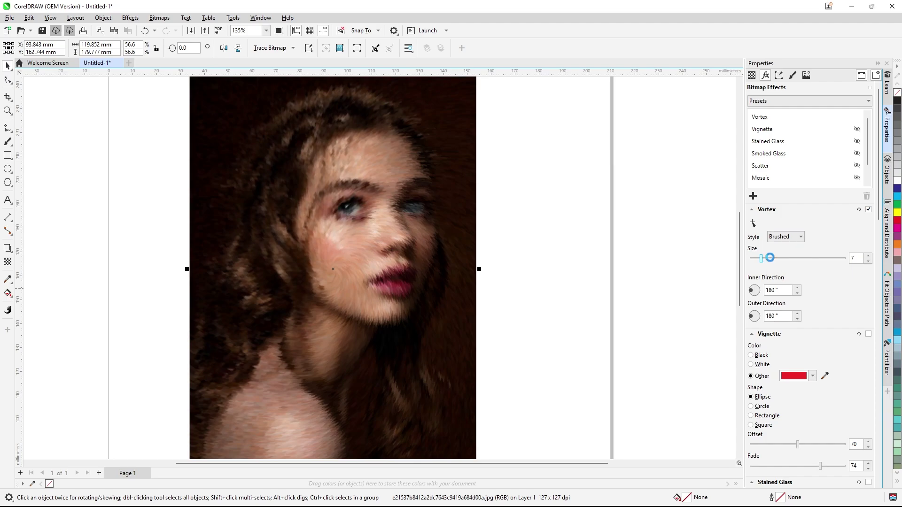
drag(779, 261, 784, 260)
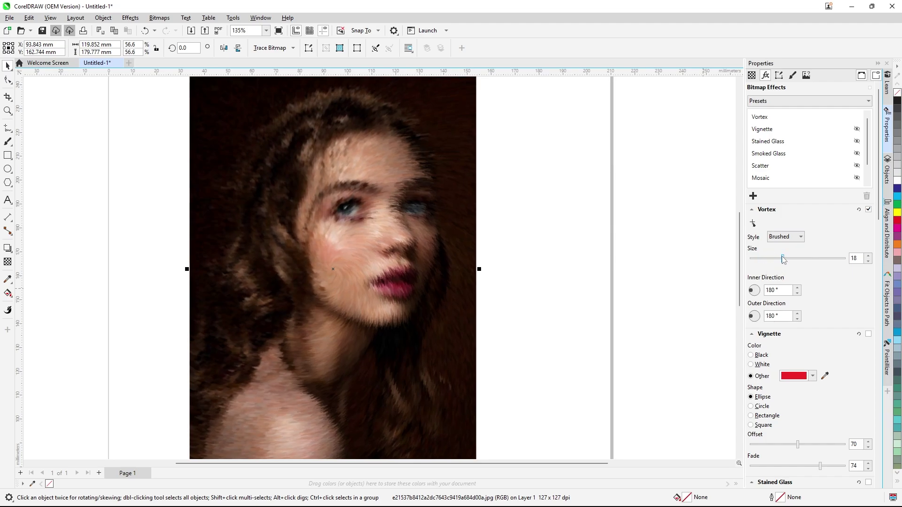
Try the Layered and Thick styles for the Vortex effect and settle on Thin
scroll(410, 247, up, 2)
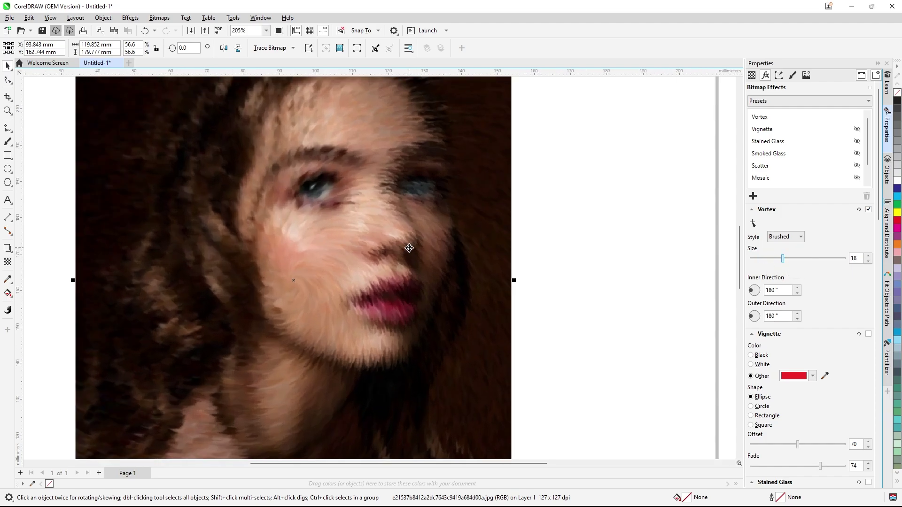
click(801, 238)
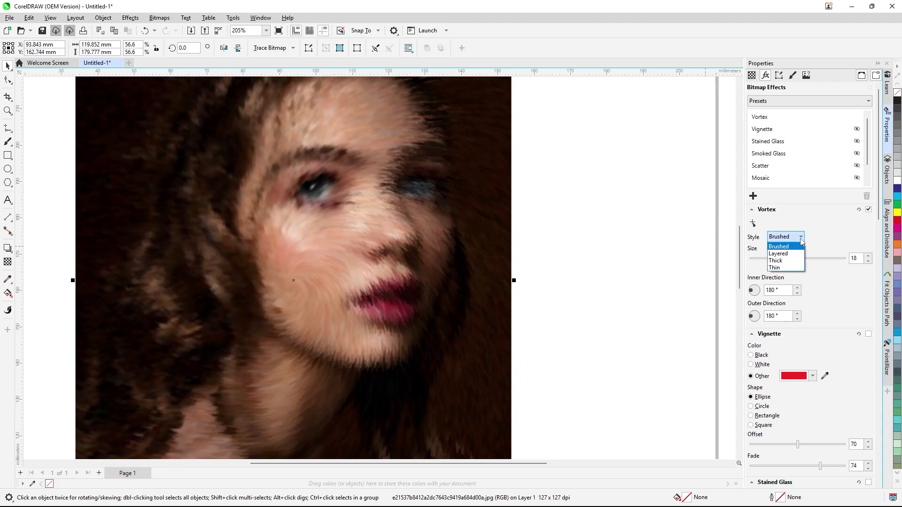
click(794, 254)
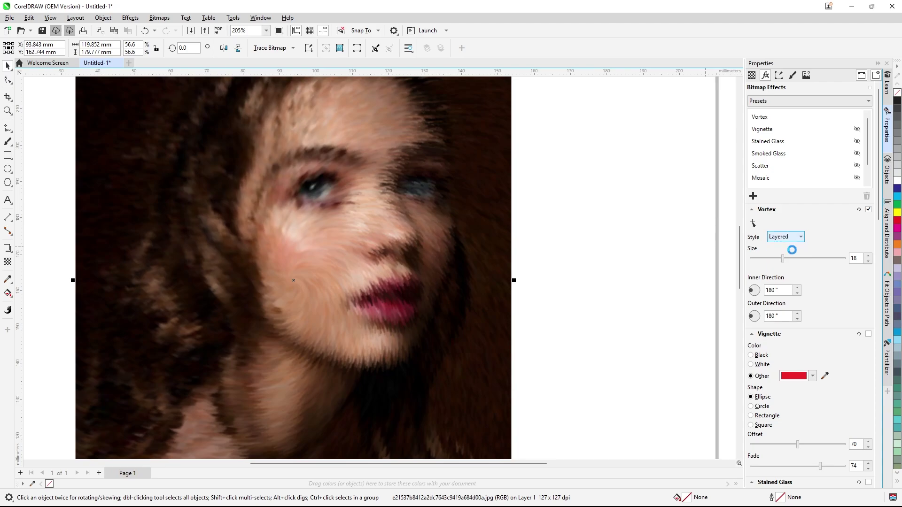
click(801, 238)
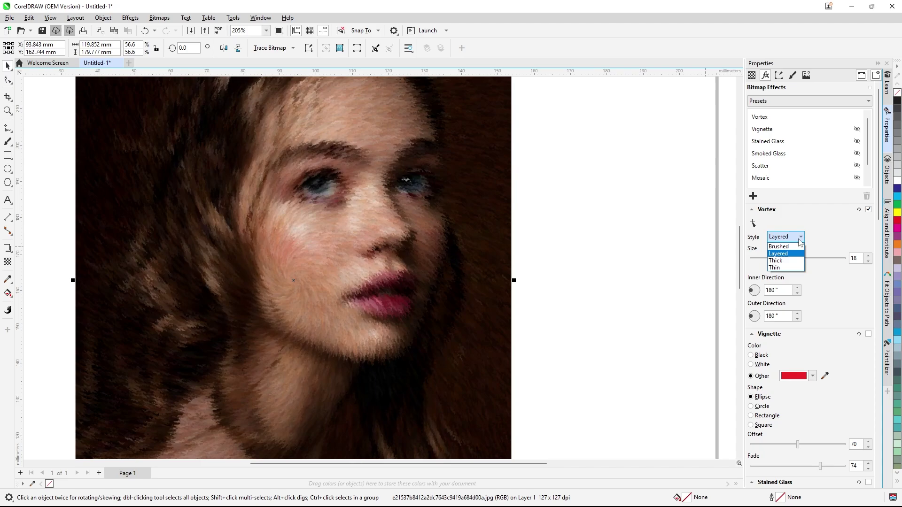
click(789, 265)
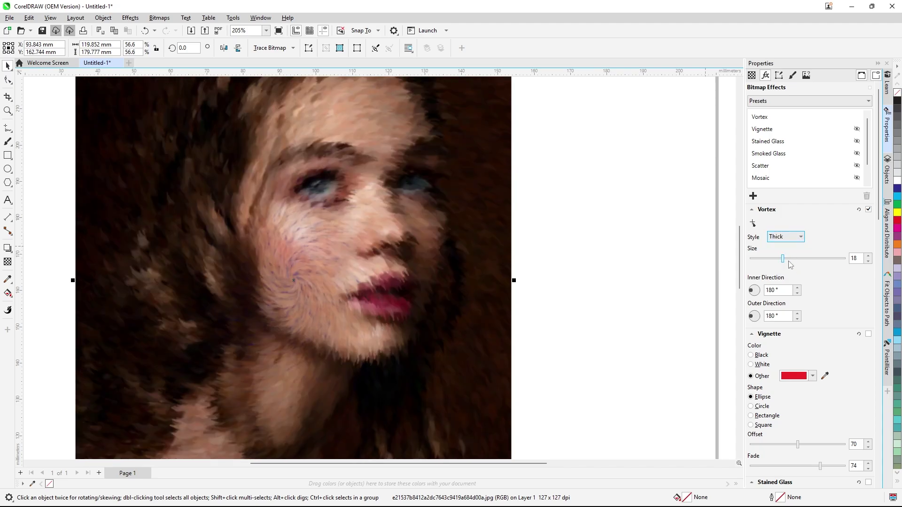
click(801, 239)
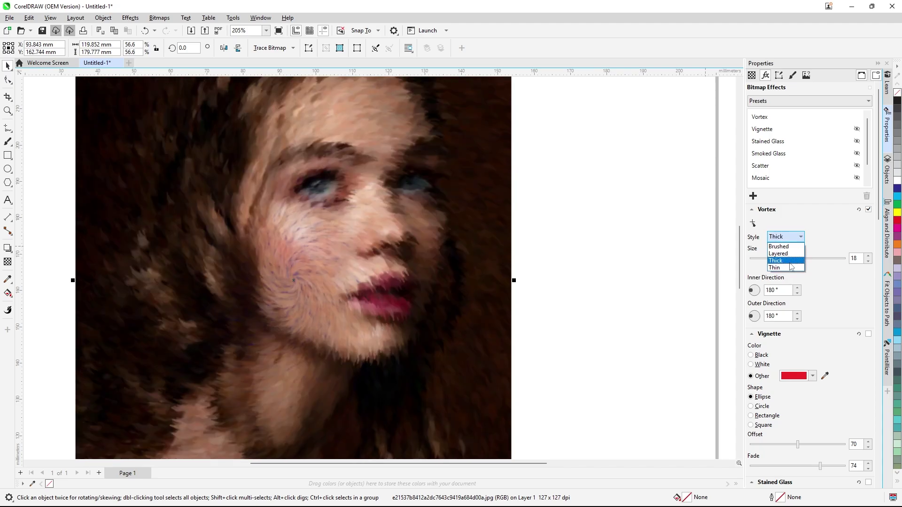
click(788, 267)
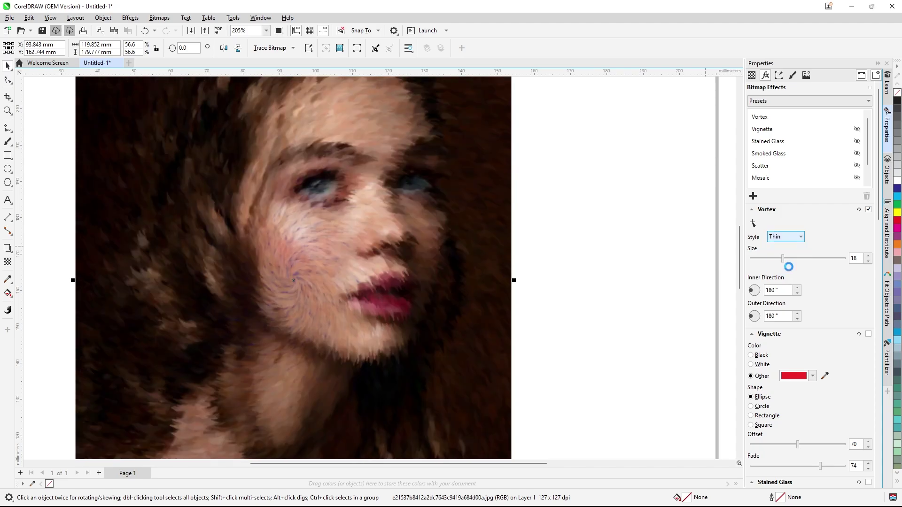
Set the Vortex inner and outer directions to 190° and switch the effect off
click(798, 288)
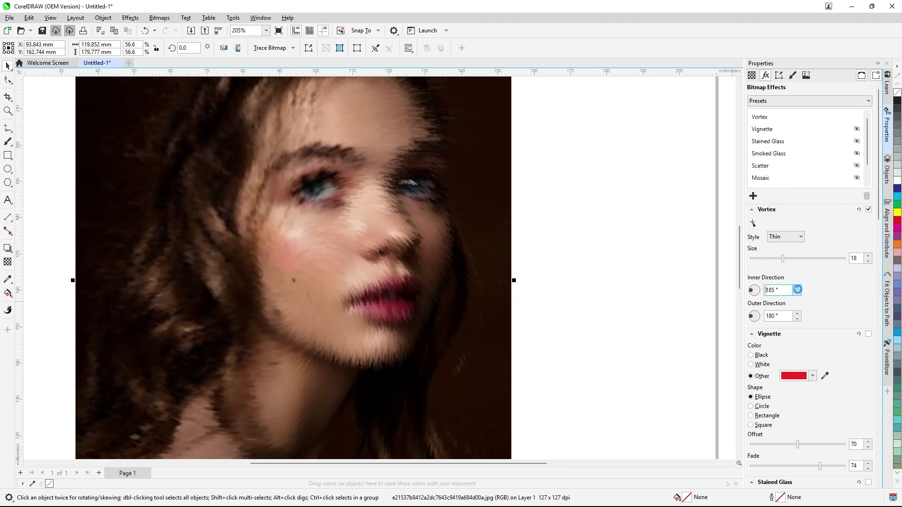
click(797, 287)
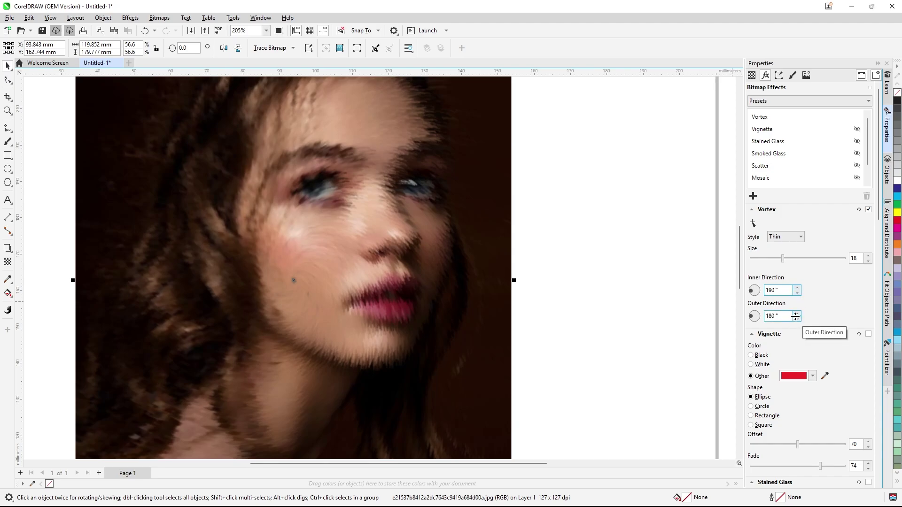
click(797, 314)
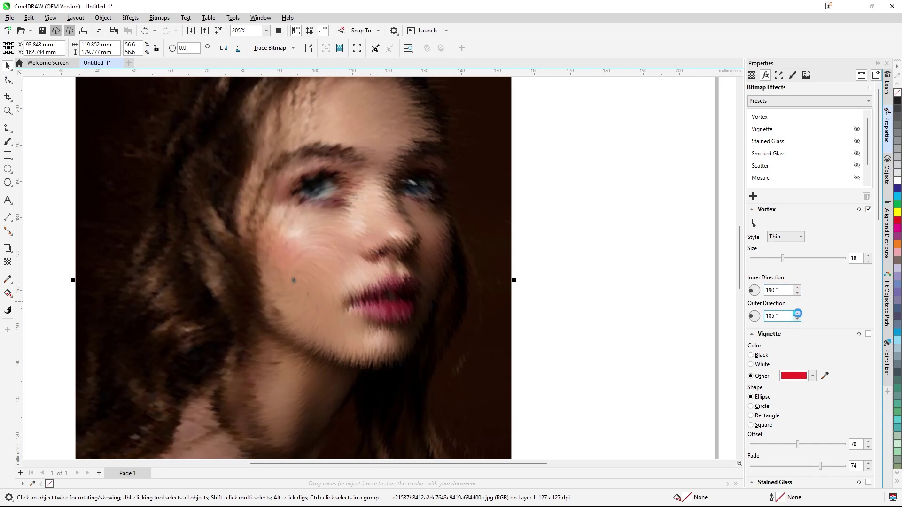
click(797, 313)
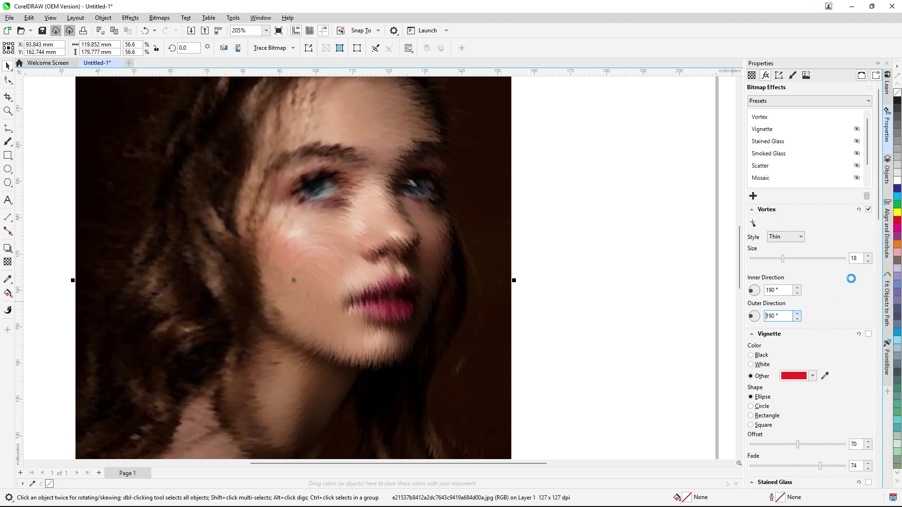
click(868, 209)
scroll(467, 237, down, 1)
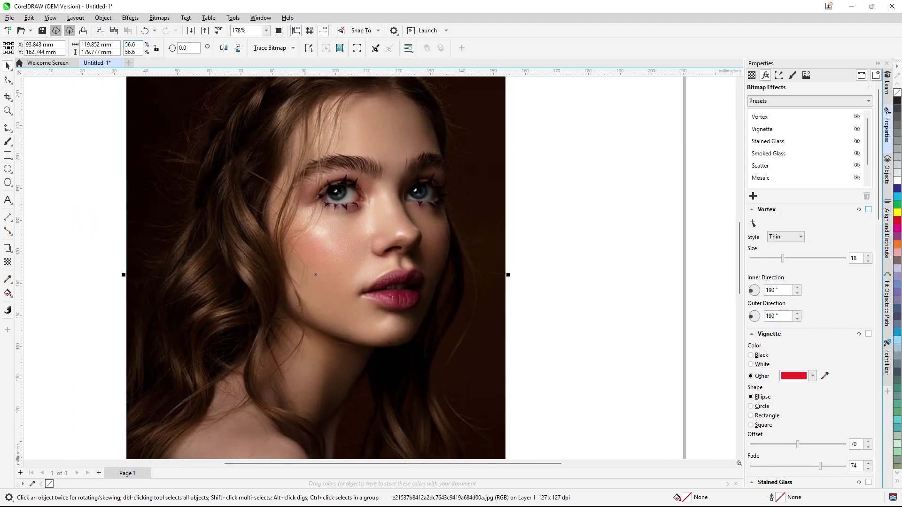
Add a custom Band Pass effect to the portrait with frequency 67 and bandwidth 59, and switch it off
click(132, 18)
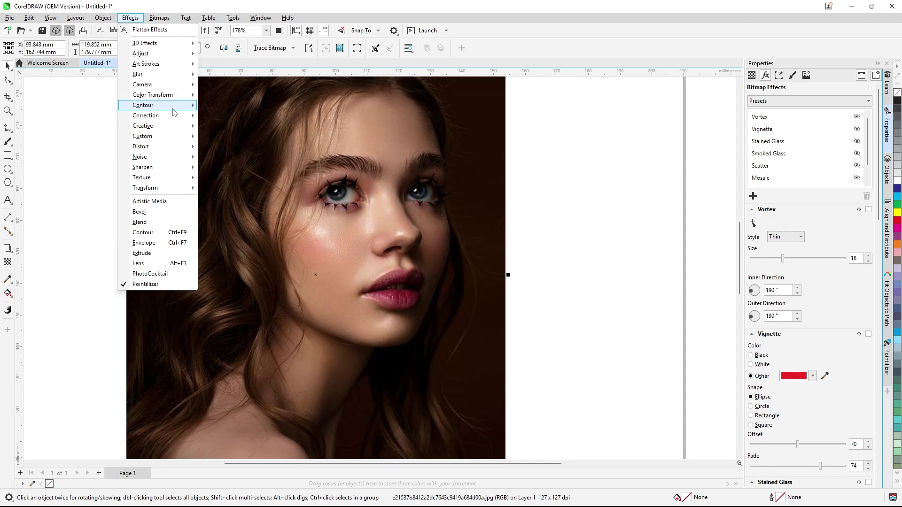
mouse_move(181, 129)
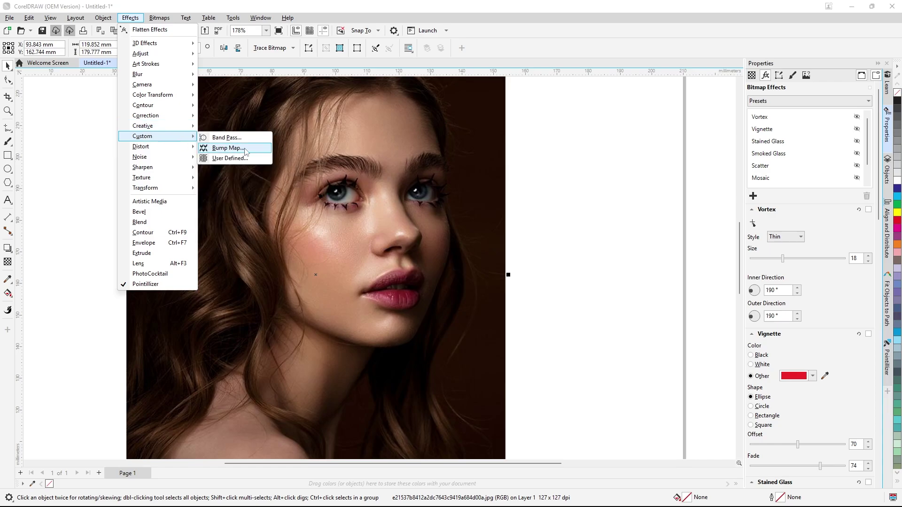
click(219, 139)
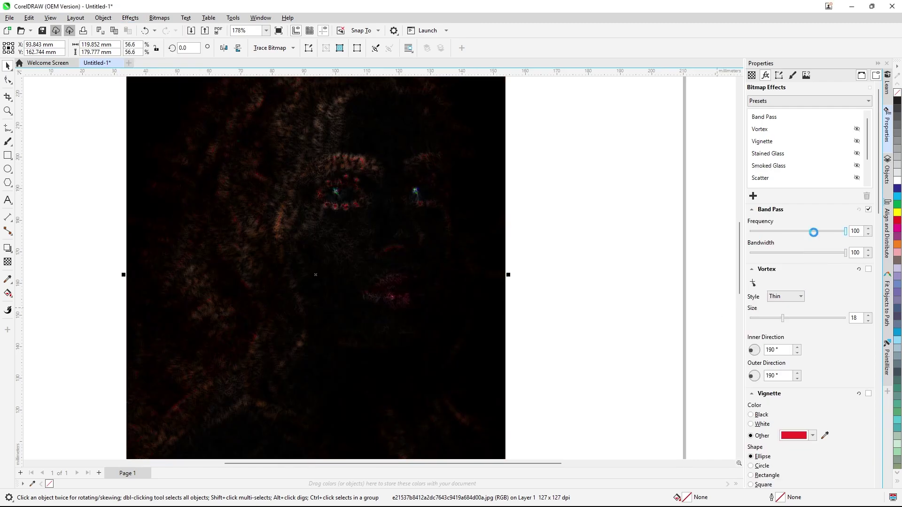
click(813, 232)
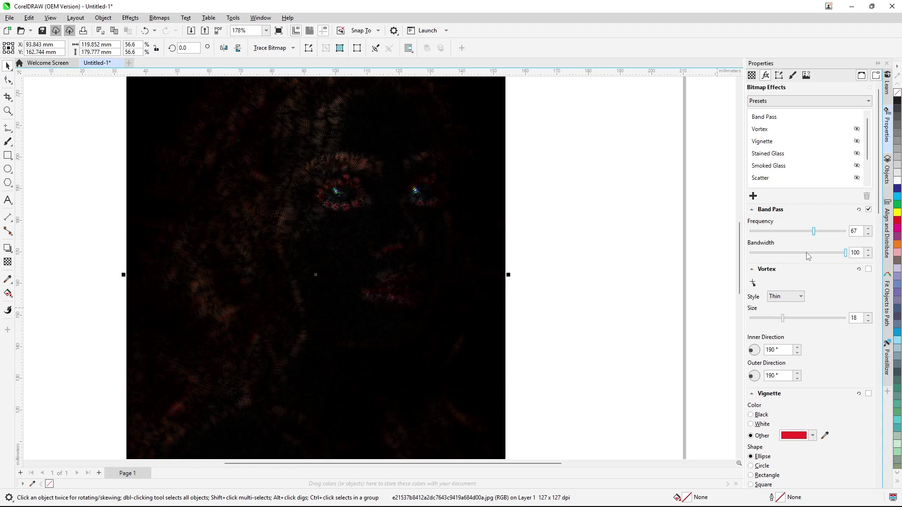
click(807, 254)
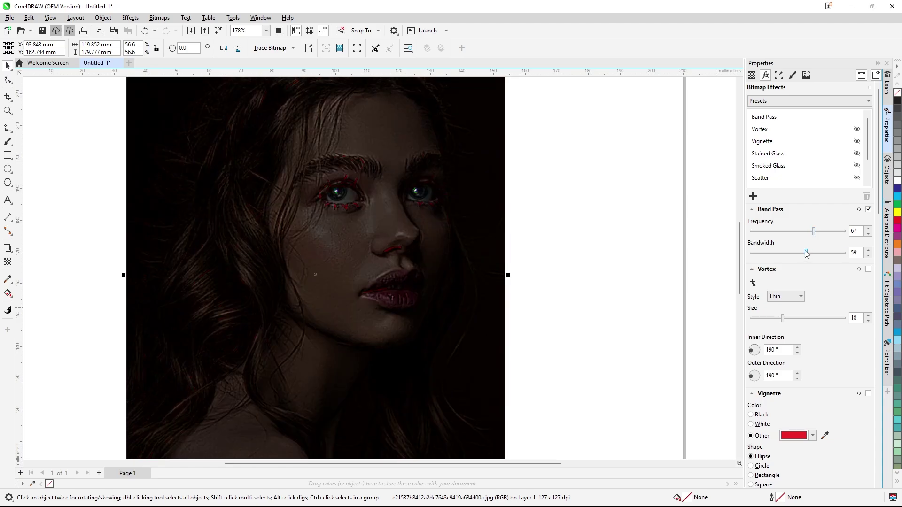
click(868, 210)
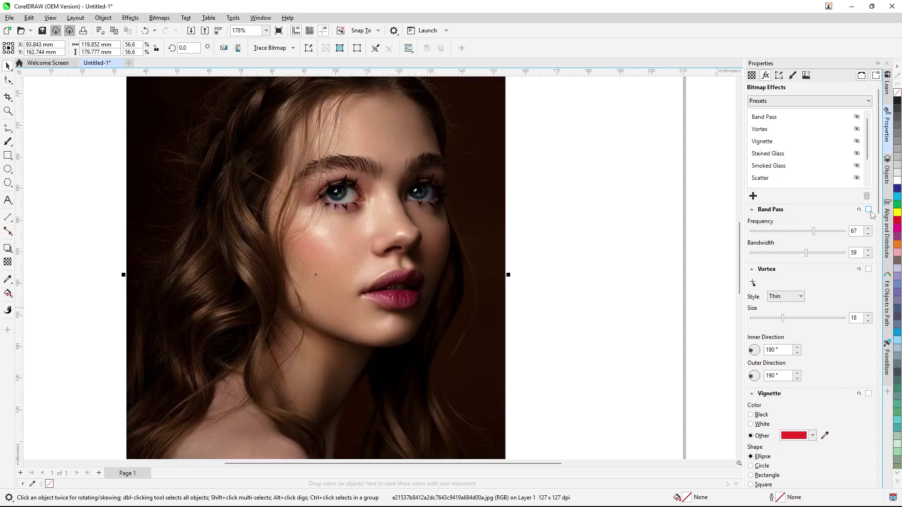
Add a custom Bump Map effect to the portrait and open its scale factor, floor and ceiling settings
click(130, 19)
mouse_move(178, 137)
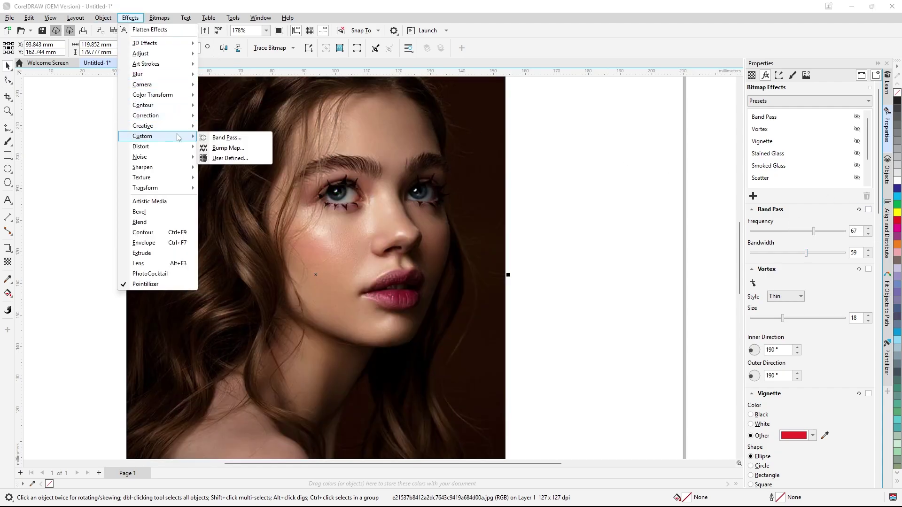
click(226, 149)
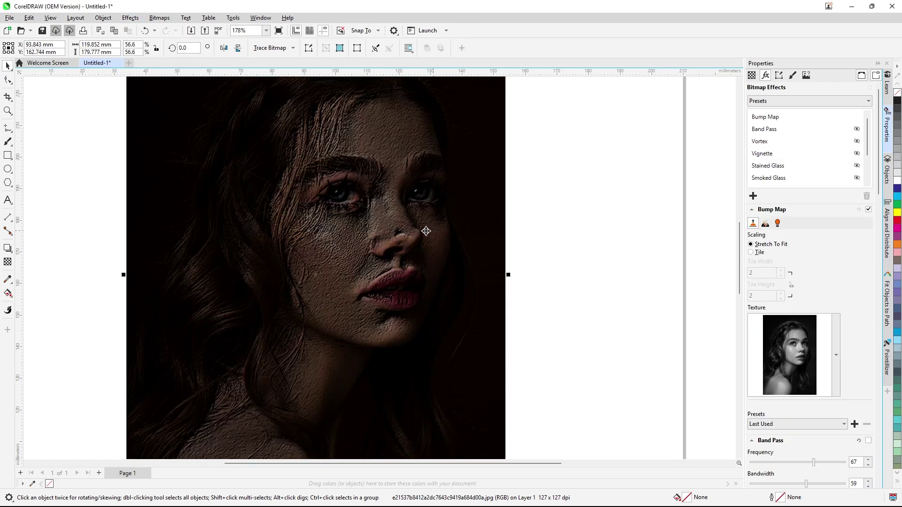
scroll(420, 233, up, 2)
scroll(409, 235, down, 1)
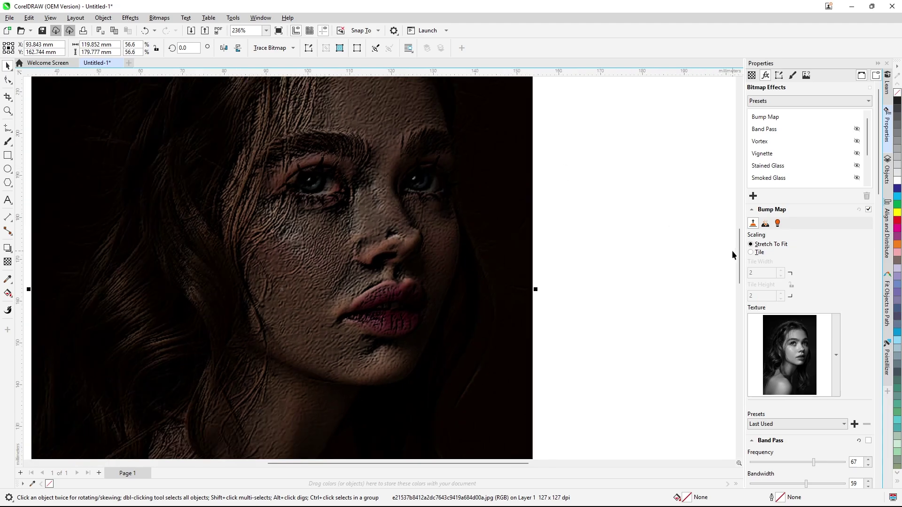
click(768, 228)
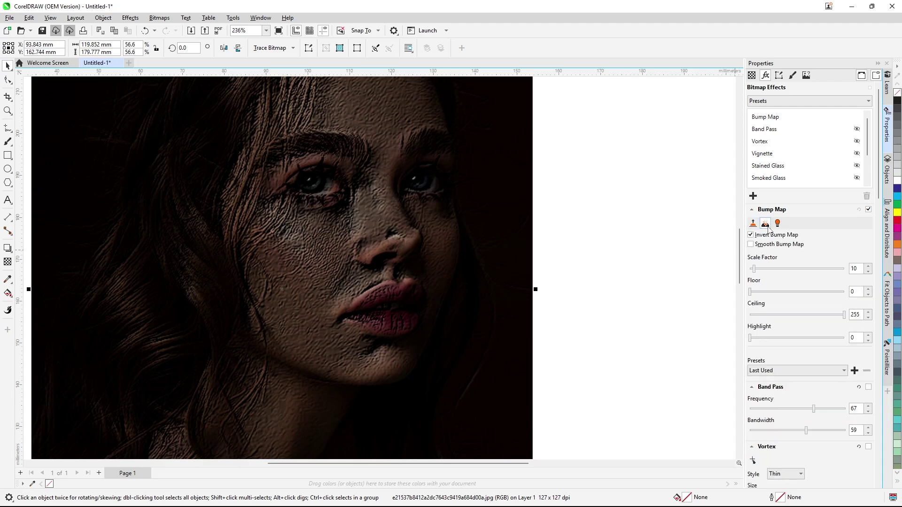
In the Bump Map lighting settings, set the directional light's brightness to 52 and its color to red #ED1D1D
click(777, 225)
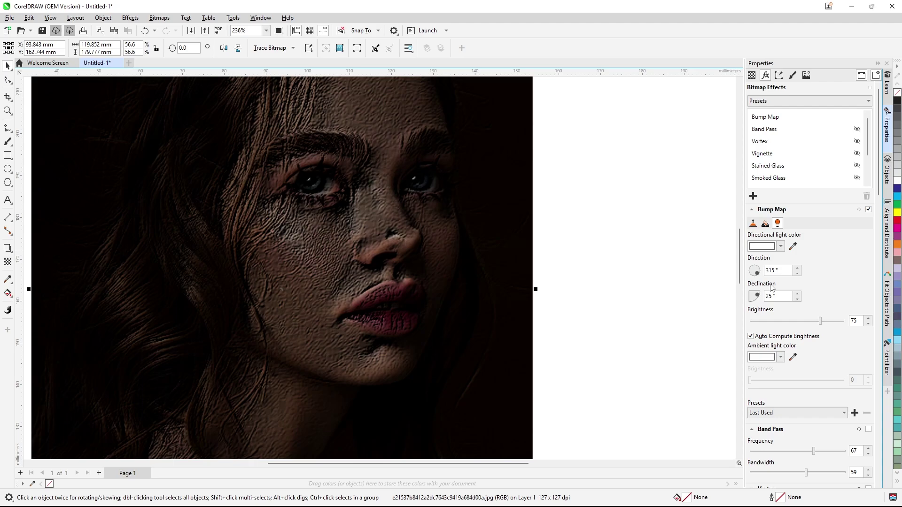
click(800, 321)
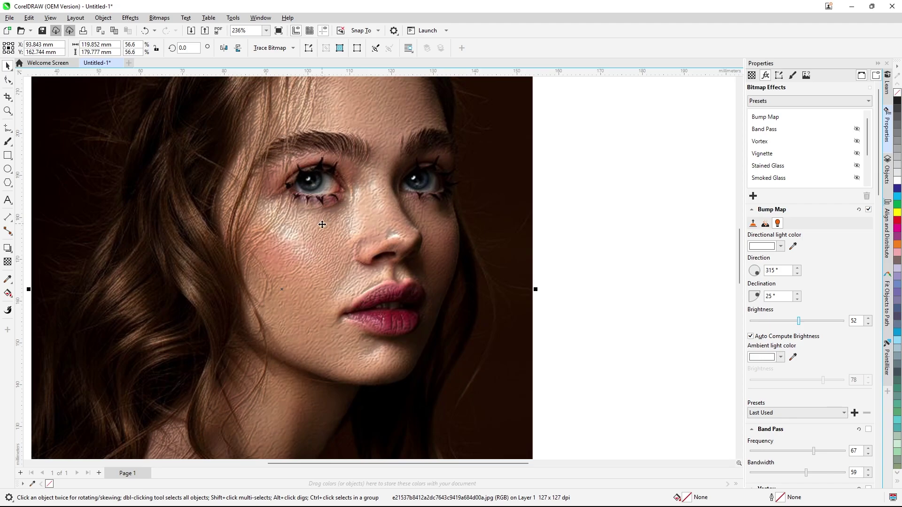
click(782, 247)
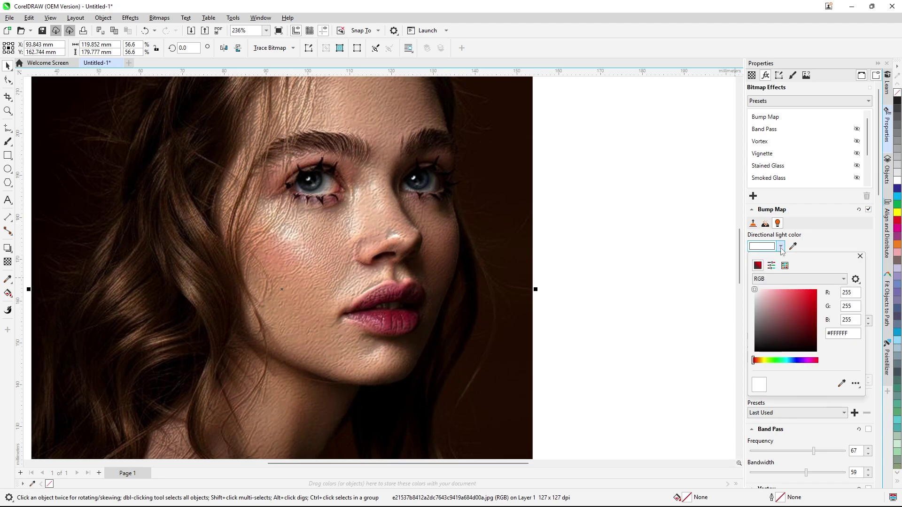
click(806, 296)
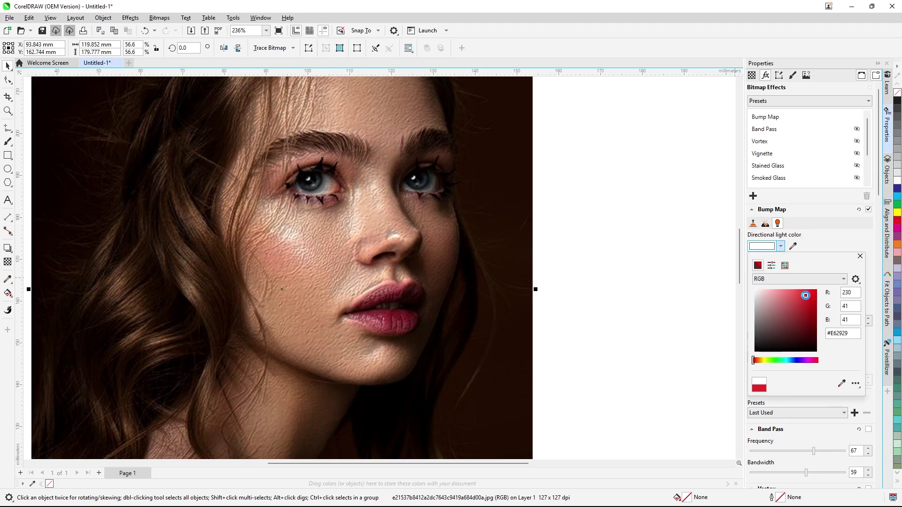
click(809, 294)
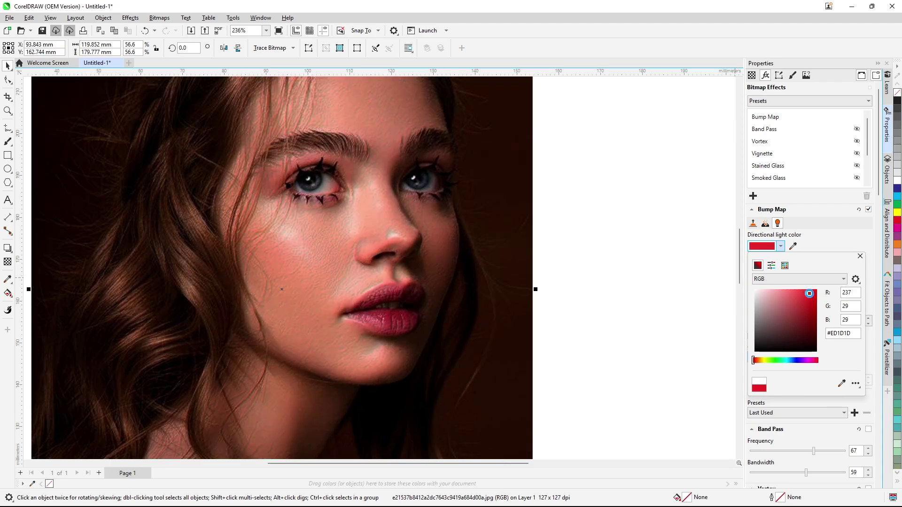
click(860, 257)
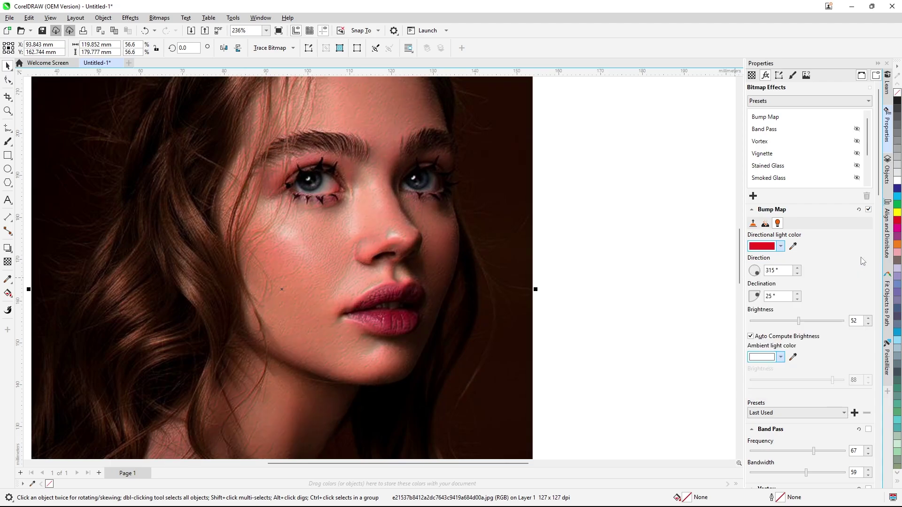
Set the Bump Map light's declination to 30° and its brightness to 54, and switch the effect off
click(797, 293)
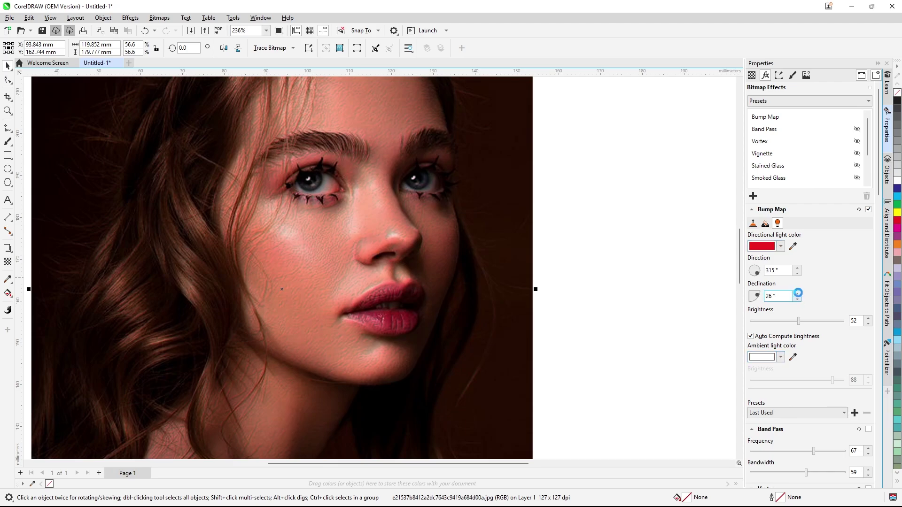
click(798, 293)
drag(799, 321, 818, 321)
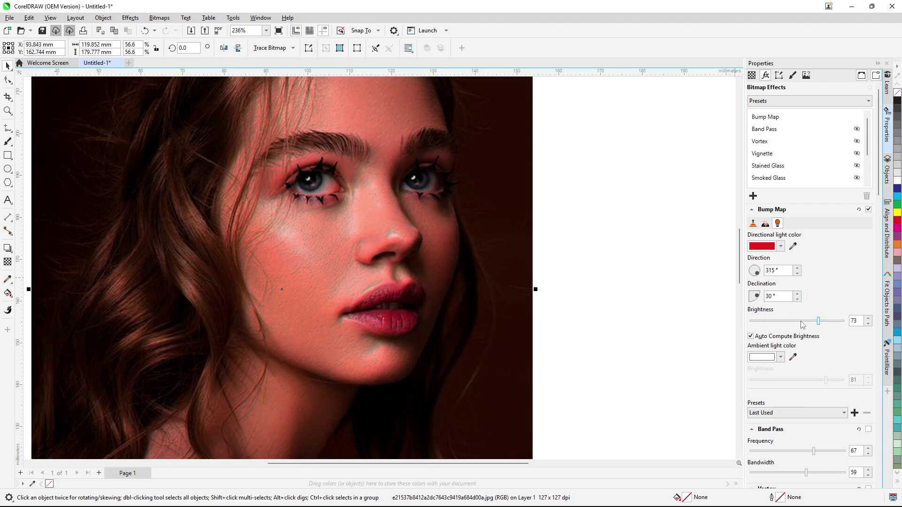
click(800, 320)
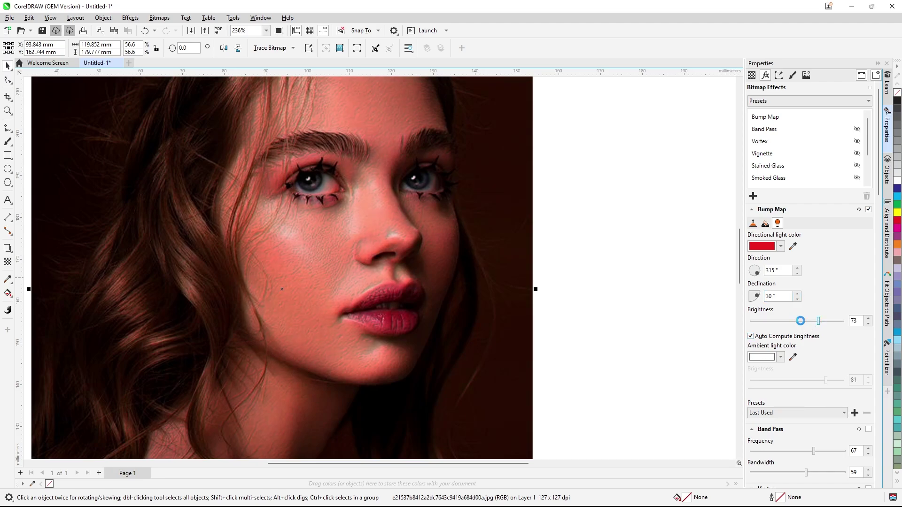
click(869, 210)
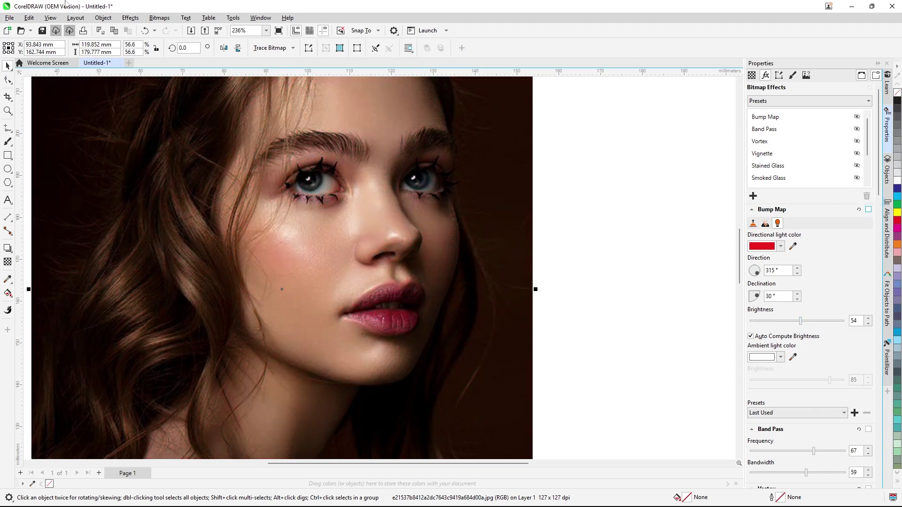
Add a custom User Defined effect to the portrait and set the first two cells of its kernel to 4 and 2
click(136, 19)
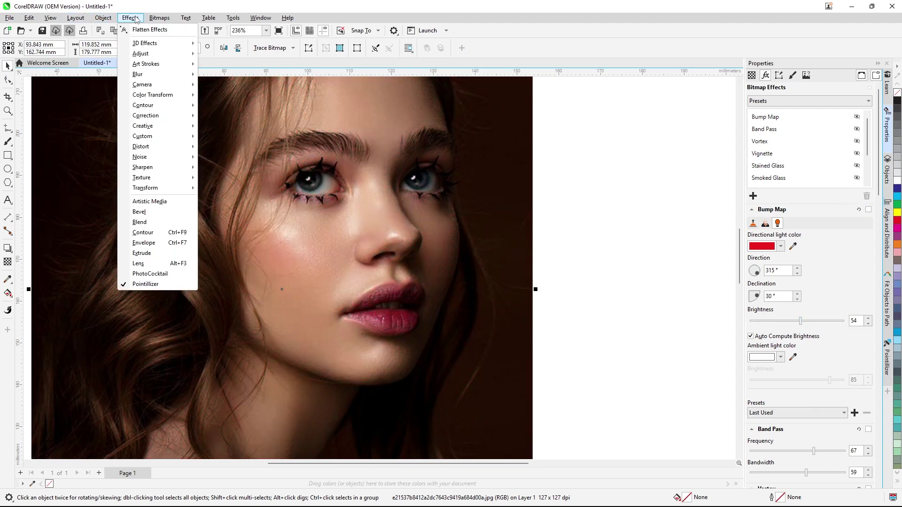
mouse_move(186, 149)
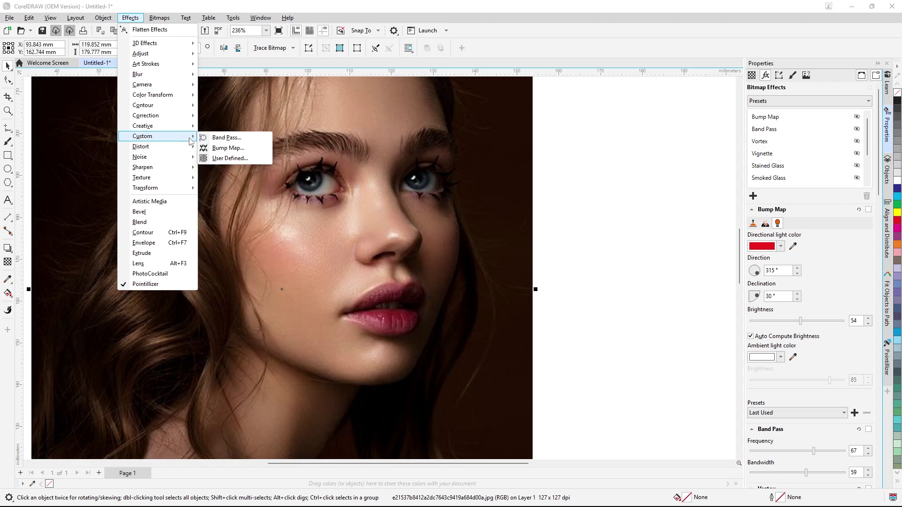
click(230, 158)
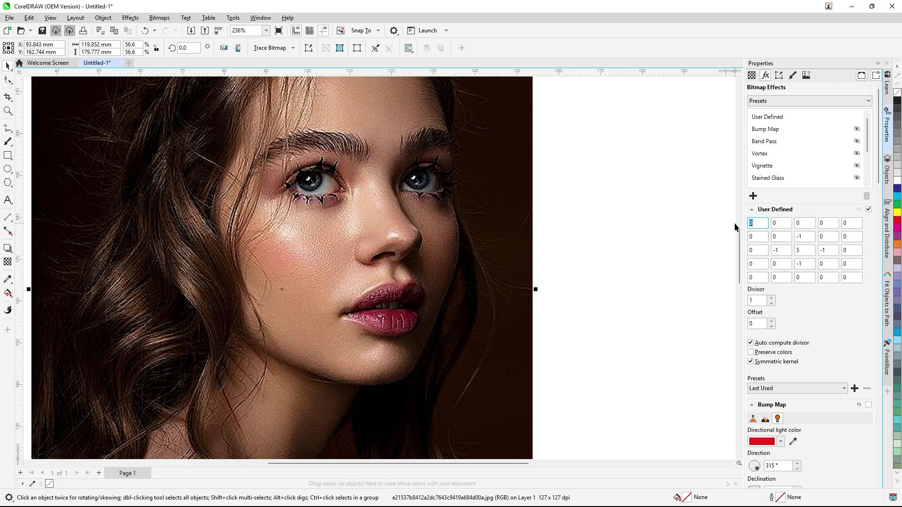
text(4)
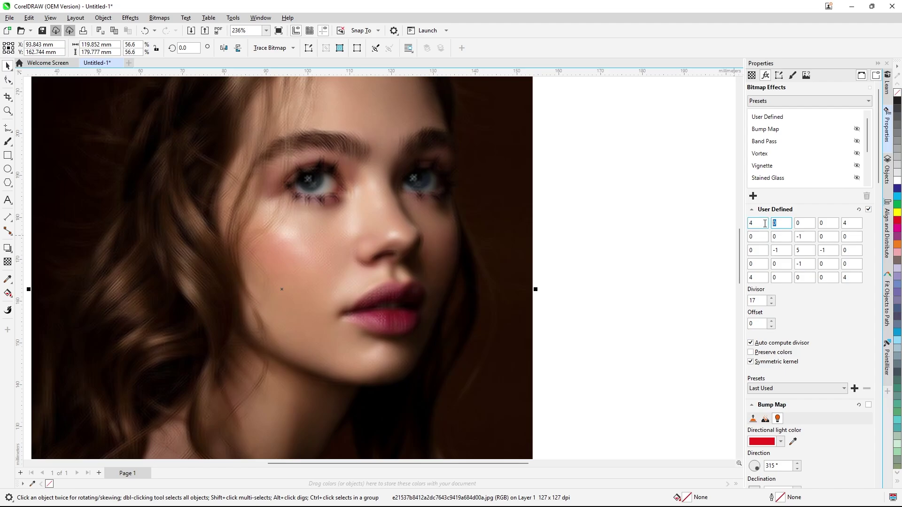
text(2)
Set the User Defined effect's divisor to 29 and its offset to 2
click(771, 303)
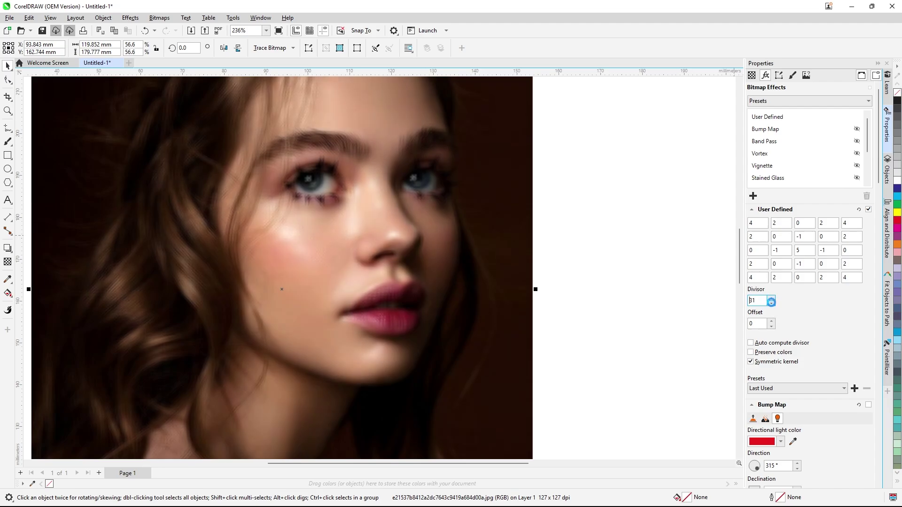
click(771, 303)
click(770, 304)
click(771, 321)
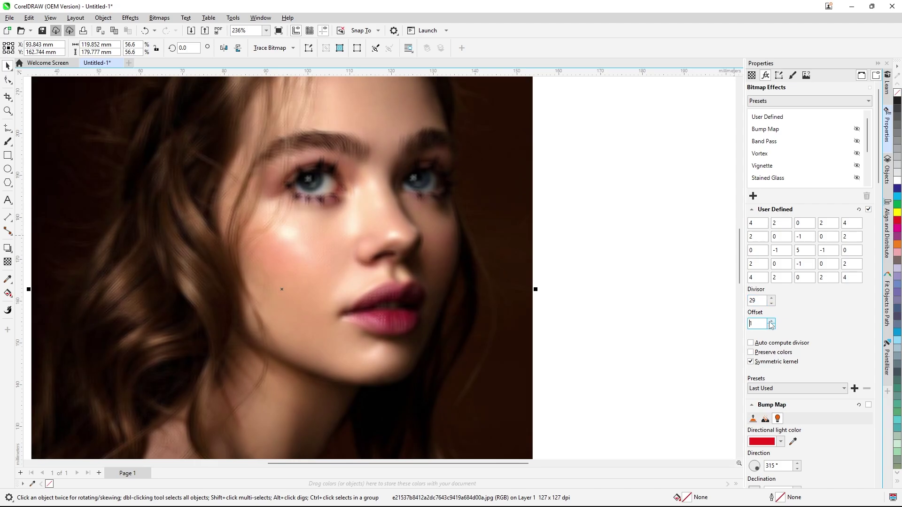
click(771, 322)
Enable Auto compute divisor and Preserve colors for the User Defined effect, and switch the effect off
click(750, 343)
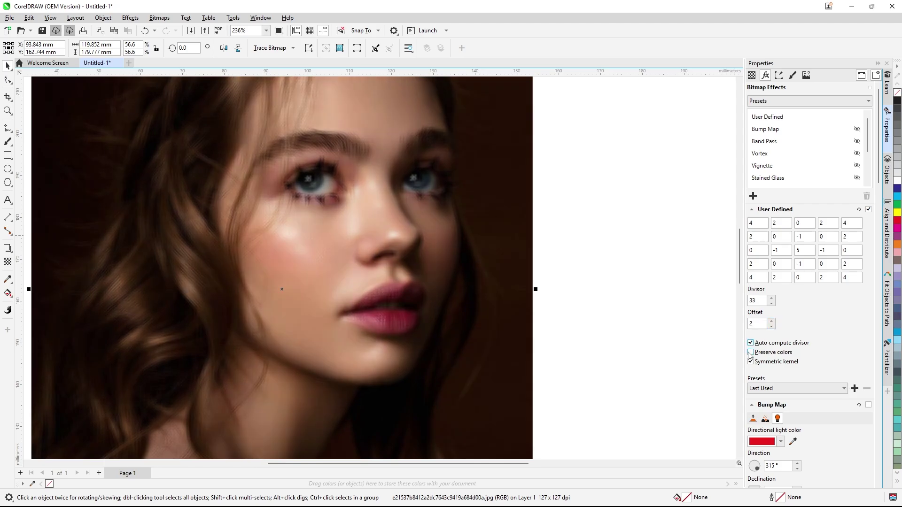
click(750, 353)
click(868, 210)
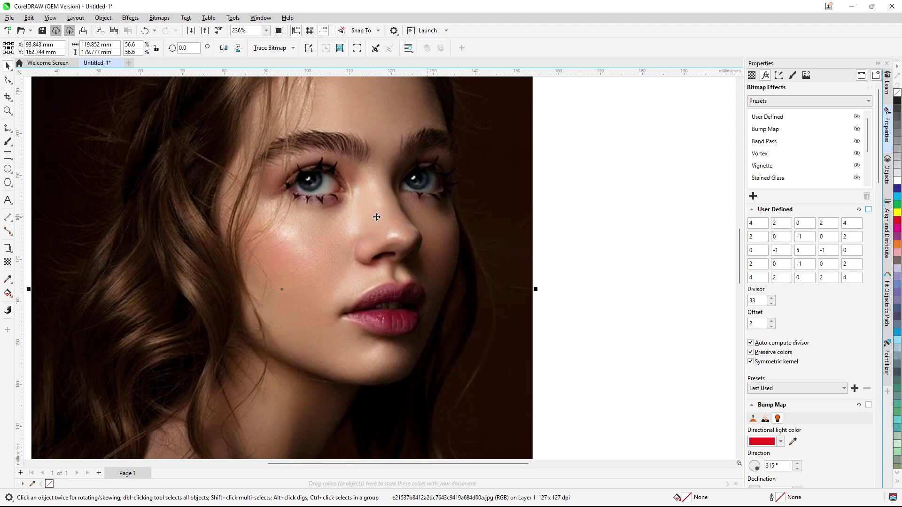
Add a Distort Blocks effect to the portrait, try a block width of 31, return it to 10, and set the maximum offset to 74
click(132, 19)
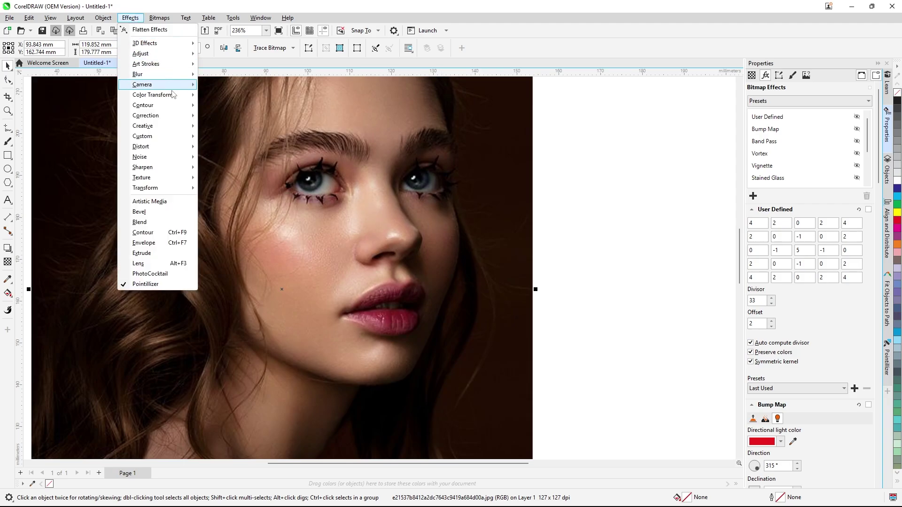
mouse_move(191, 149)
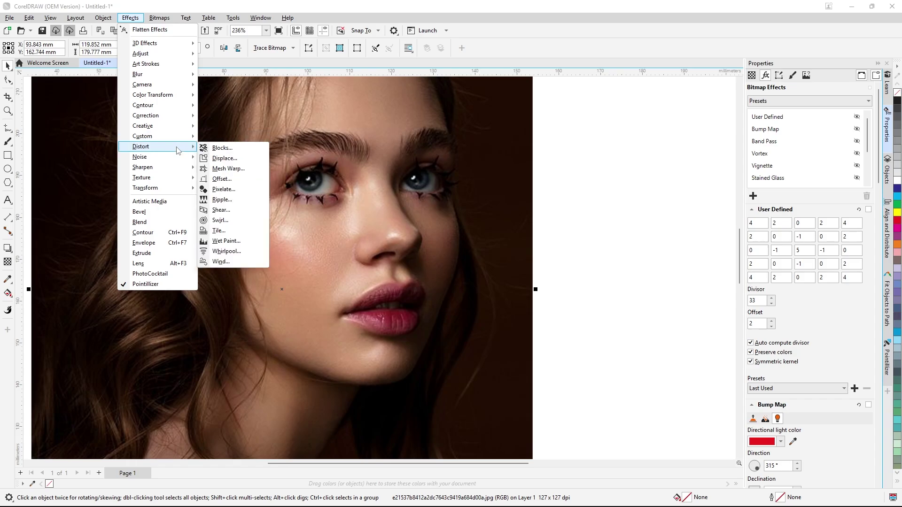
click(215, 148)
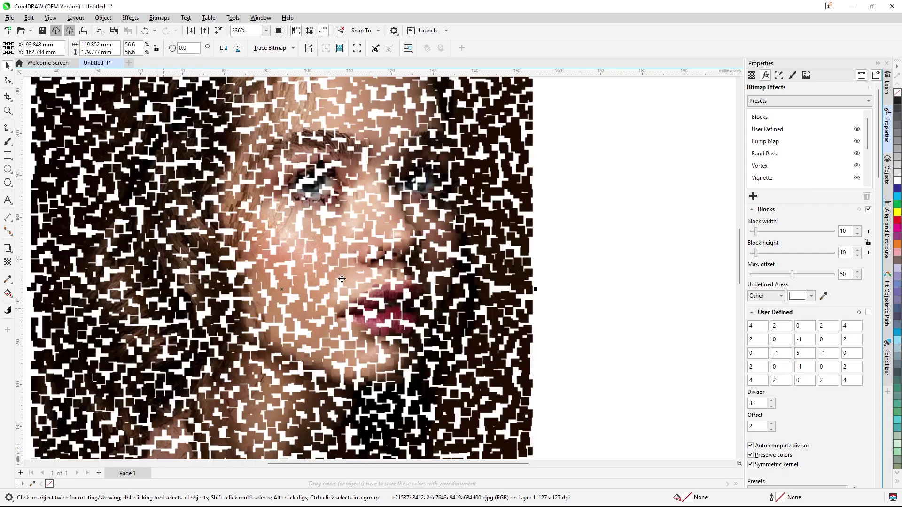
click(774, 231)
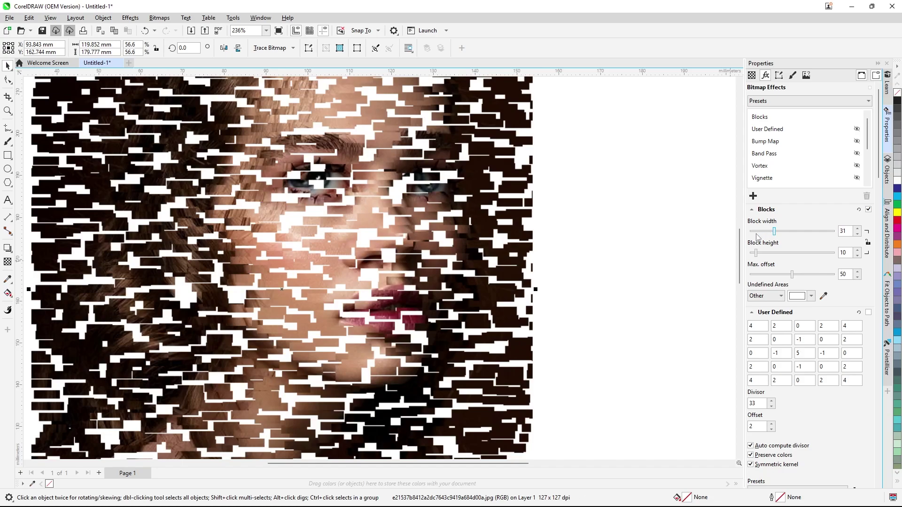
click(755, 231)
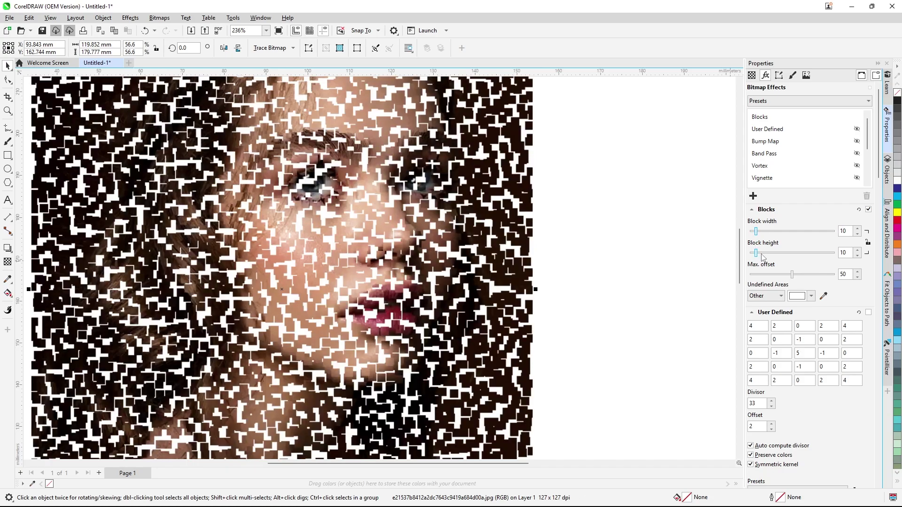
click(803, 274)
click(813, 274)
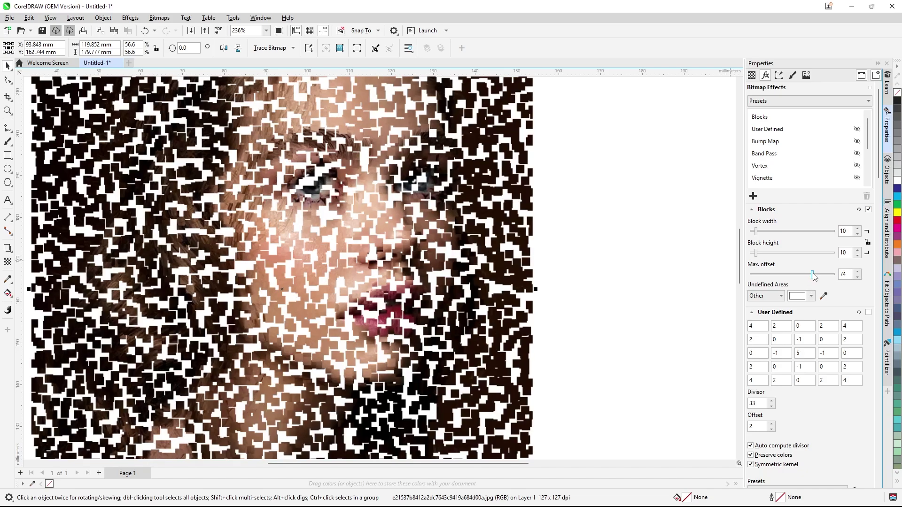
Set the fill color of the Blocks effect's undefined areas to red #EB1515
click(799, 296)
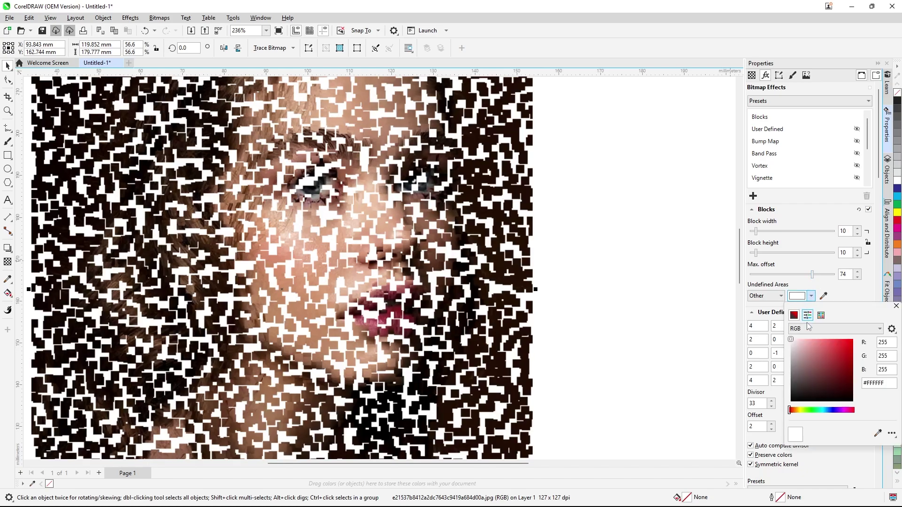
click(847, 345)
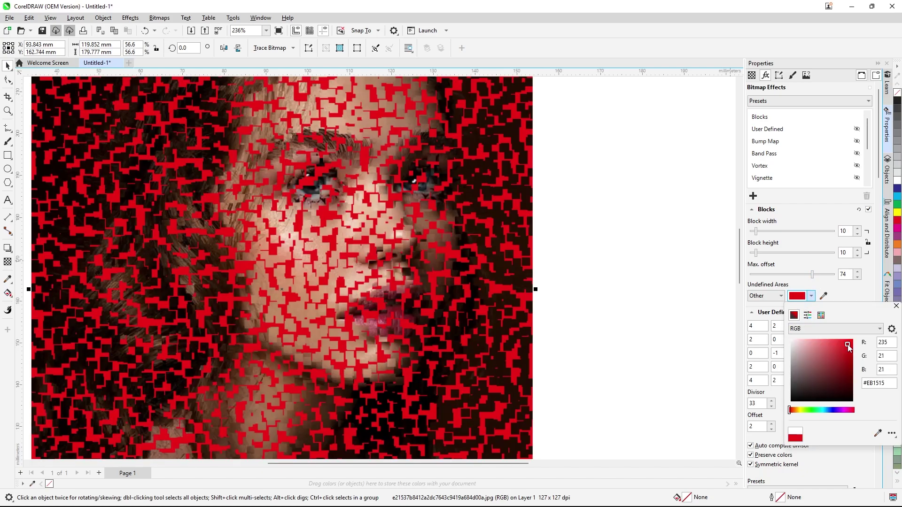
click(853, 299)
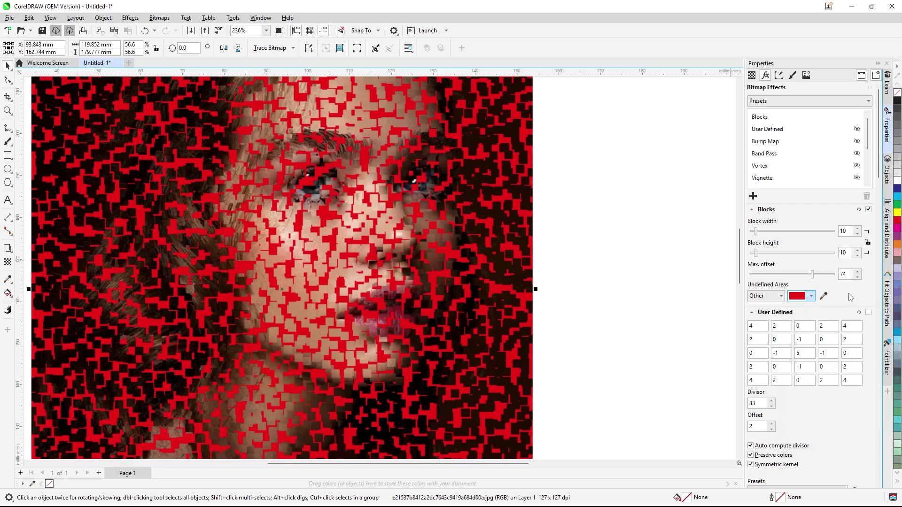
Try Original Image, Inverse Image, Black and White for the Blocks effect's undefined areas, return to Other, and switch the effect off
click(780, 297)
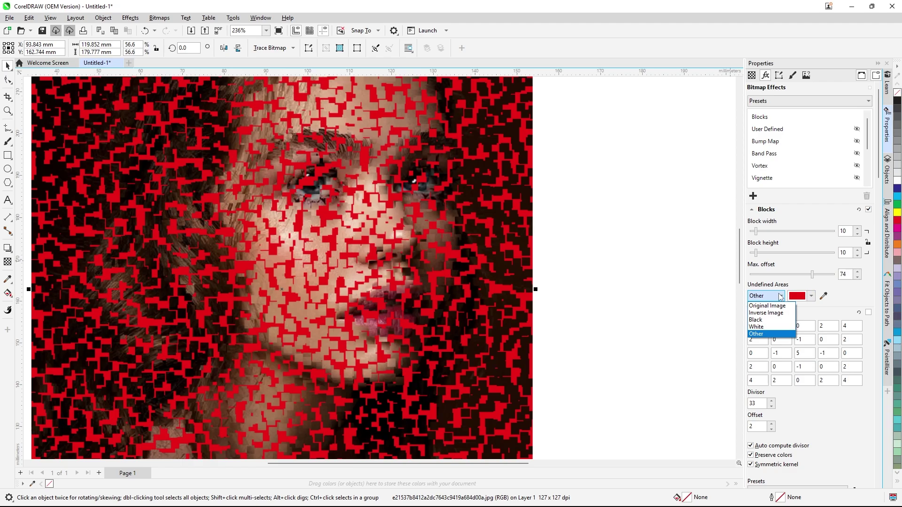
click(772, 307)
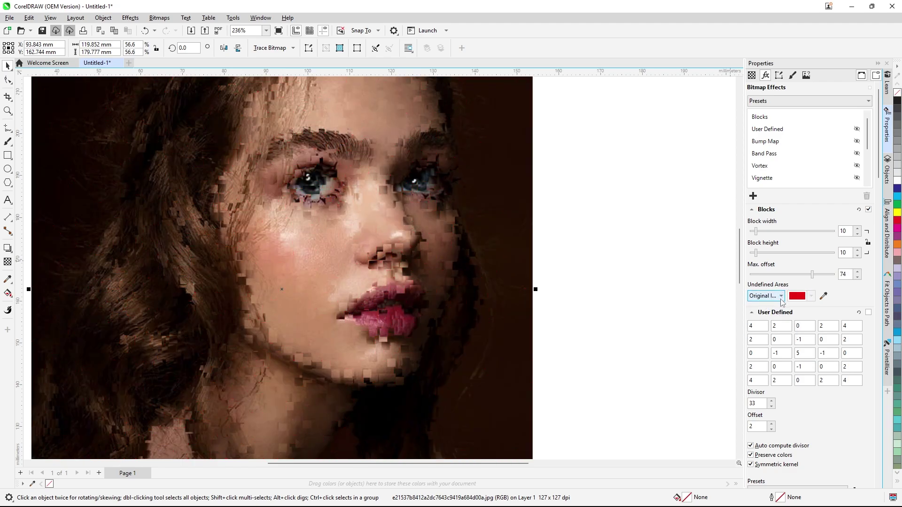
click(781, 300)
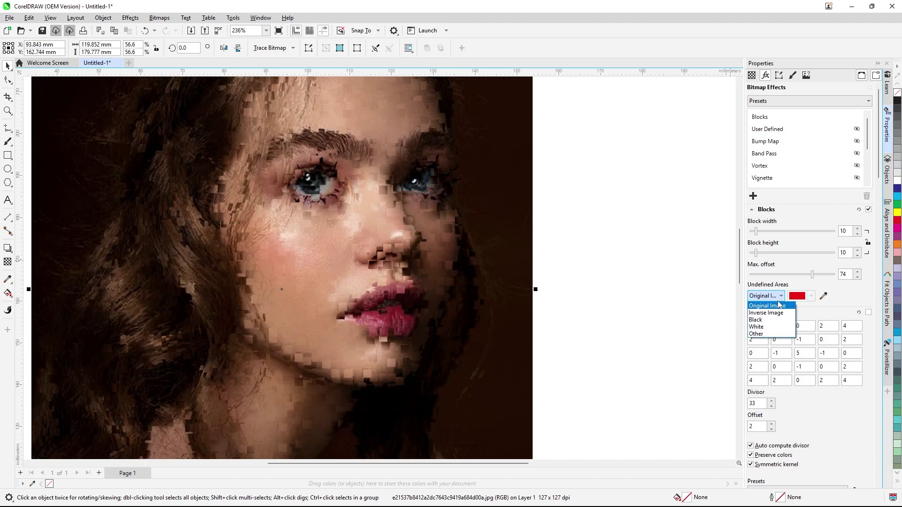
click(771, 312)
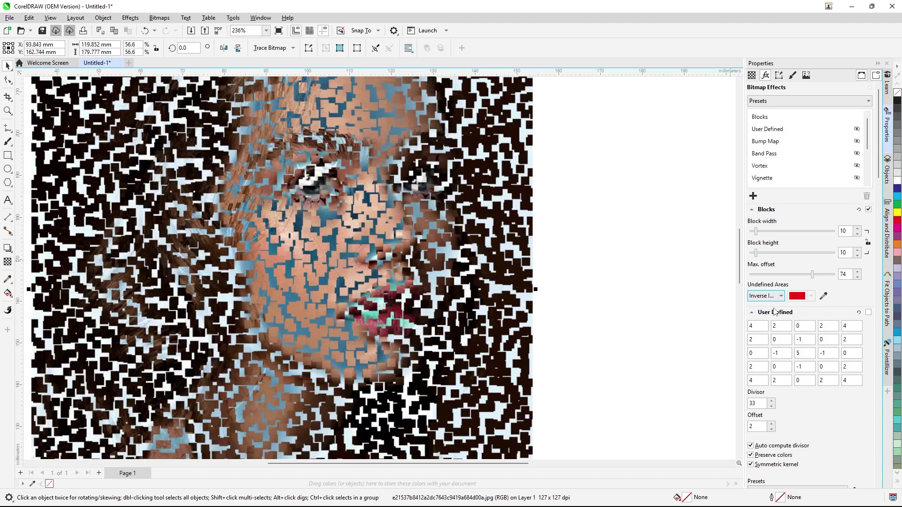
click(779, 296)
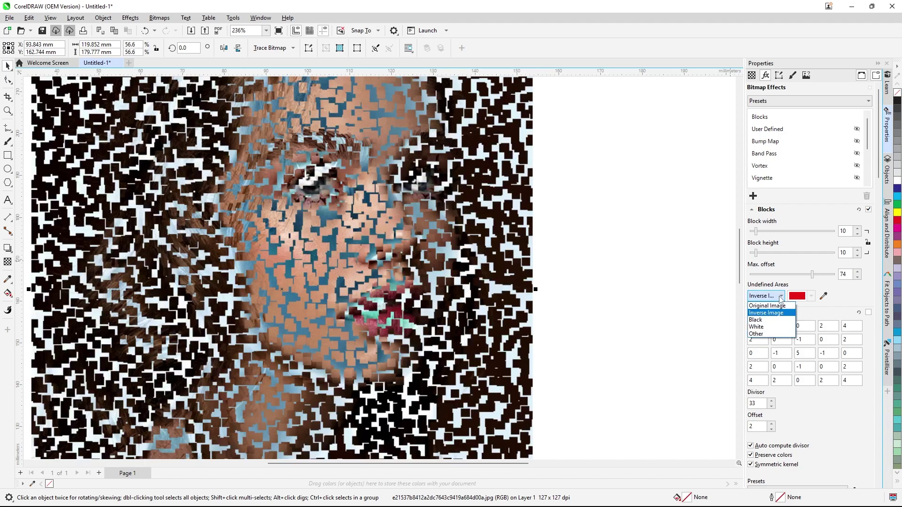
click(767, 321)
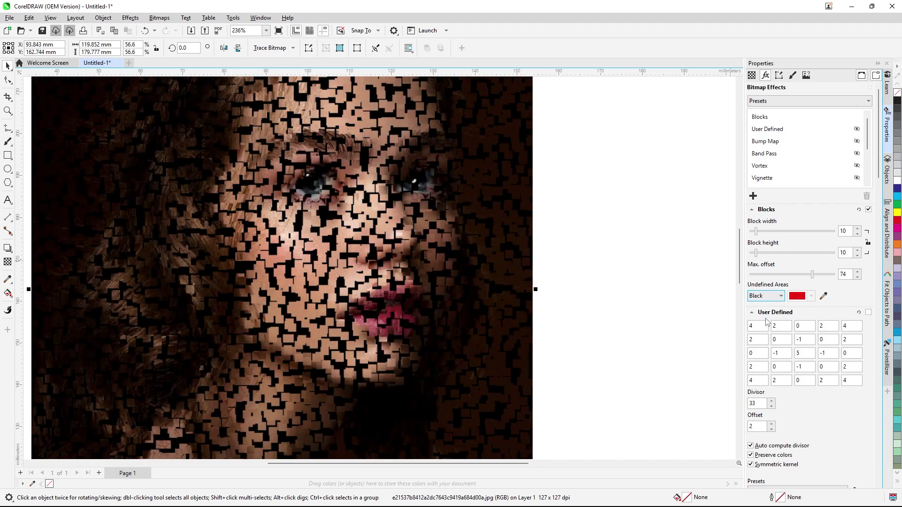
click(780, 296)
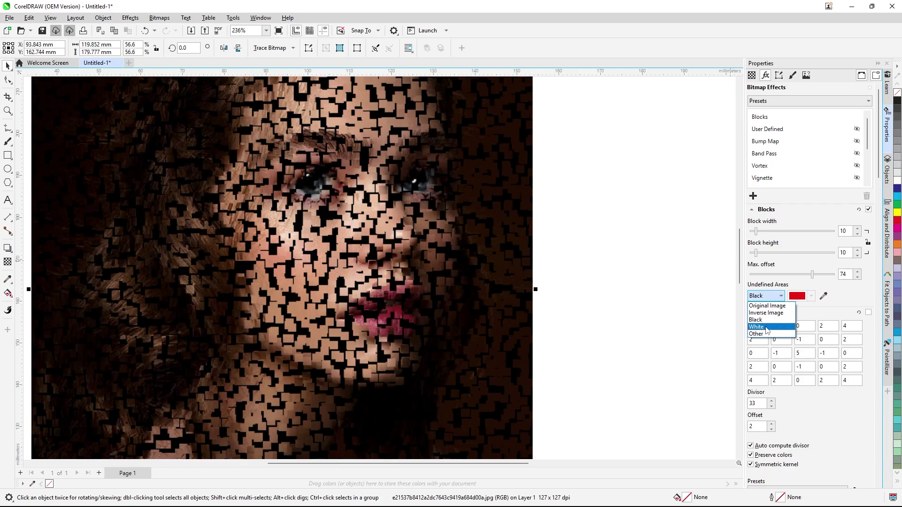
click(766, 327)
click(780, 296)
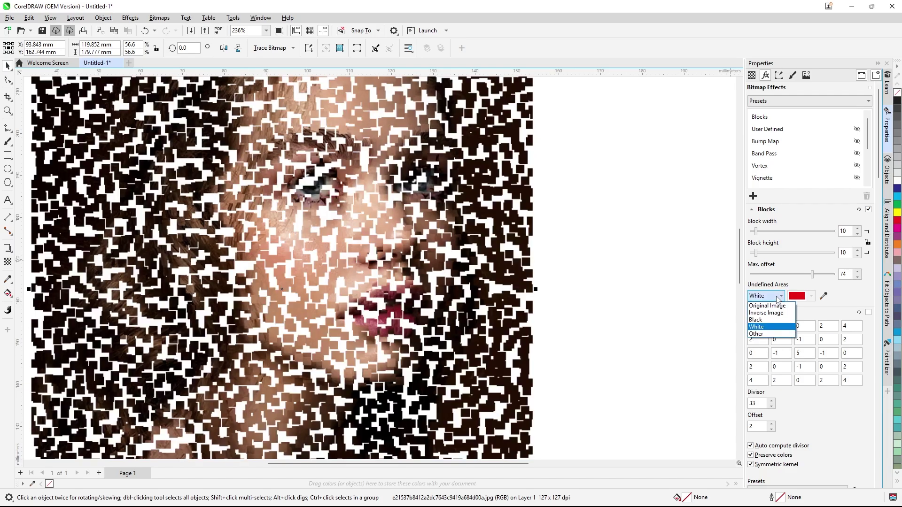
click(766, 334)
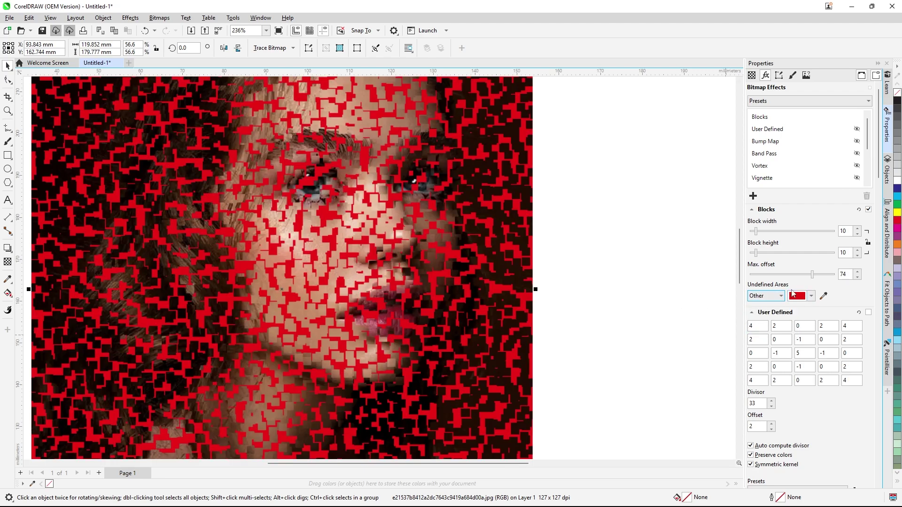
click(868, 209)
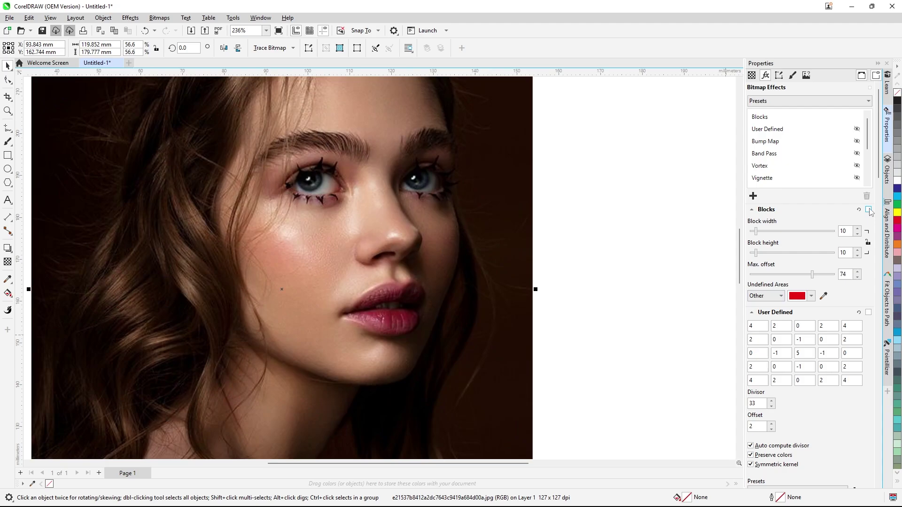
Add a Distort Displace effect to the portrait, try the Stretch to fit scale mode, and return to Tile
click(135, 19)
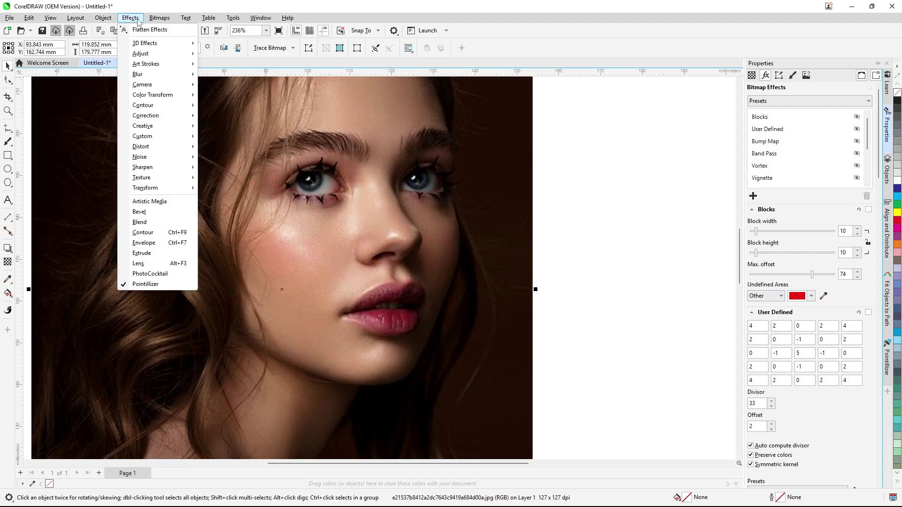
mouse_move(193, 148)
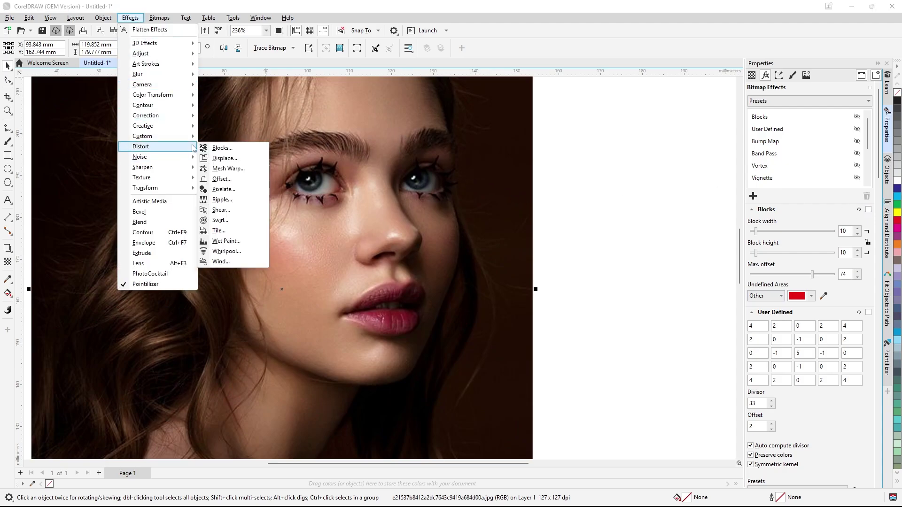
click(221, 160)
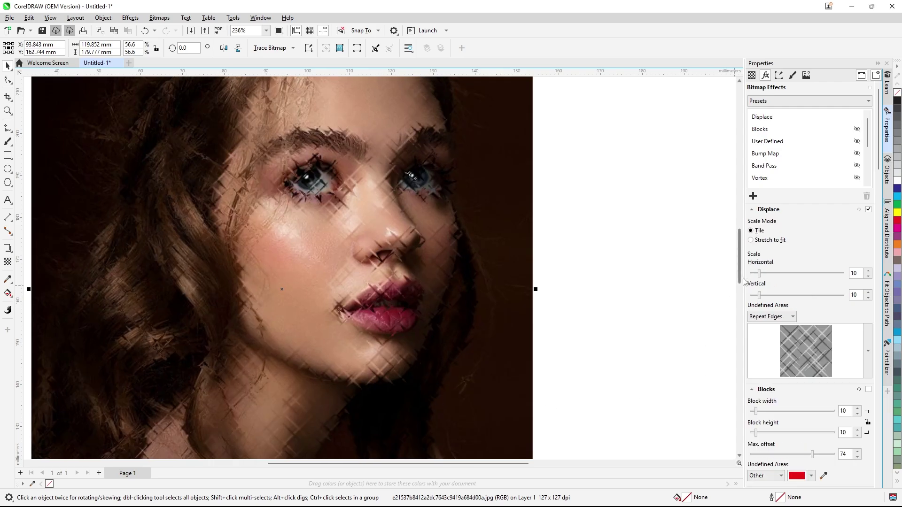
scroll(399, 270, up, 2)
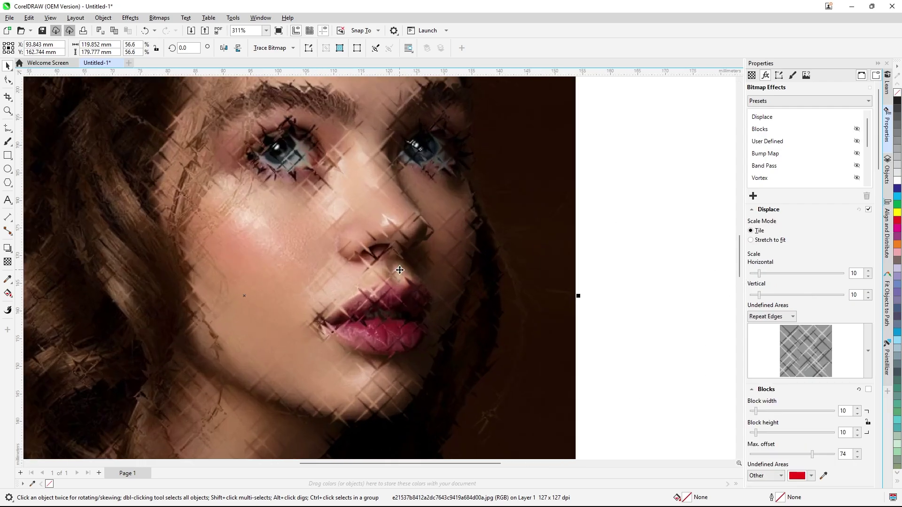
scroll(399, 270, down, 2)
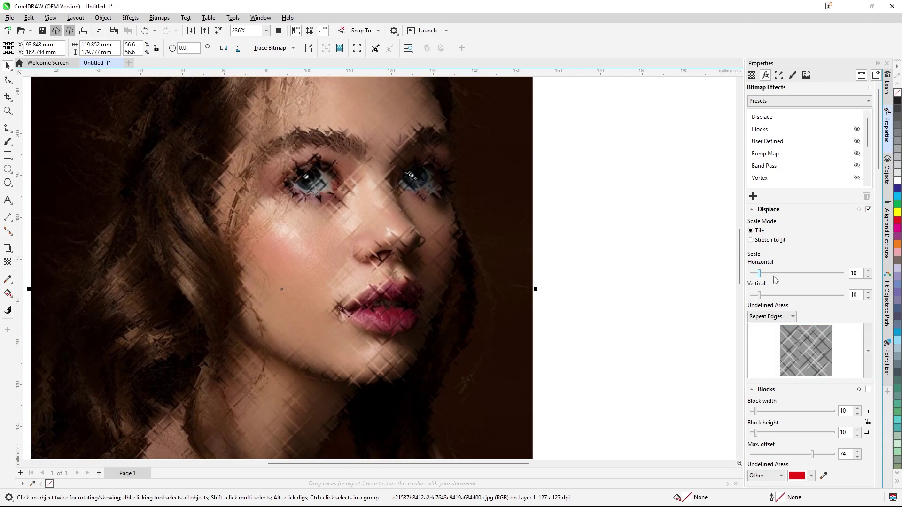
click(751, 240)
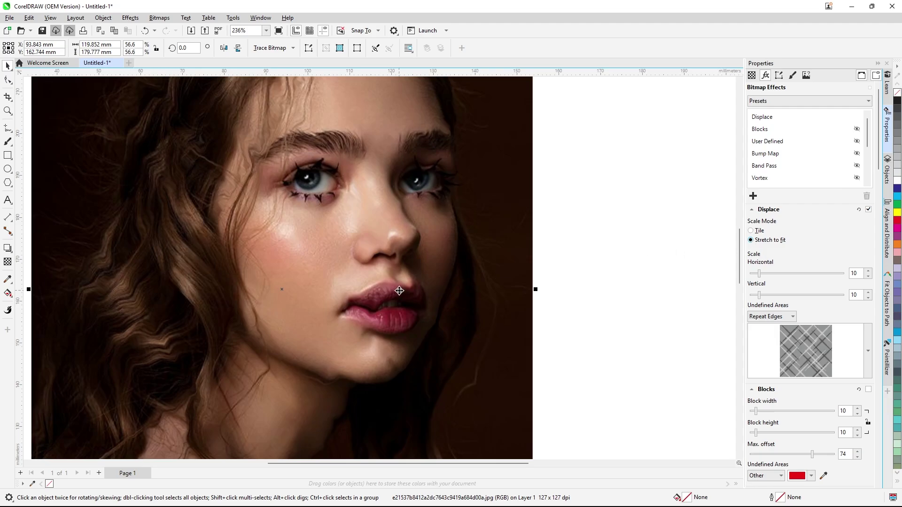
click(751, 231)
Set the Displace scale to 19 horizontal and 35 vertical, and choose the blue and purple triangle displacement map
click(767, 273)
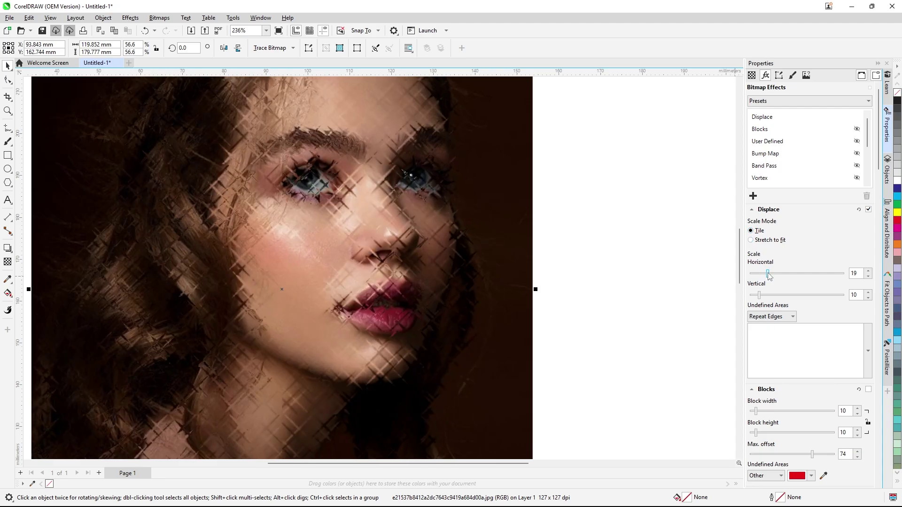
click(783, 295)
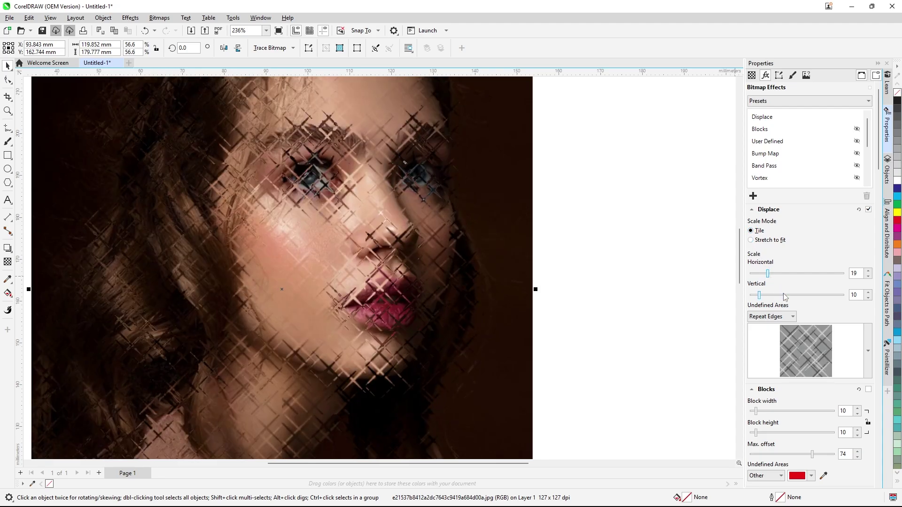
click(848, 360)
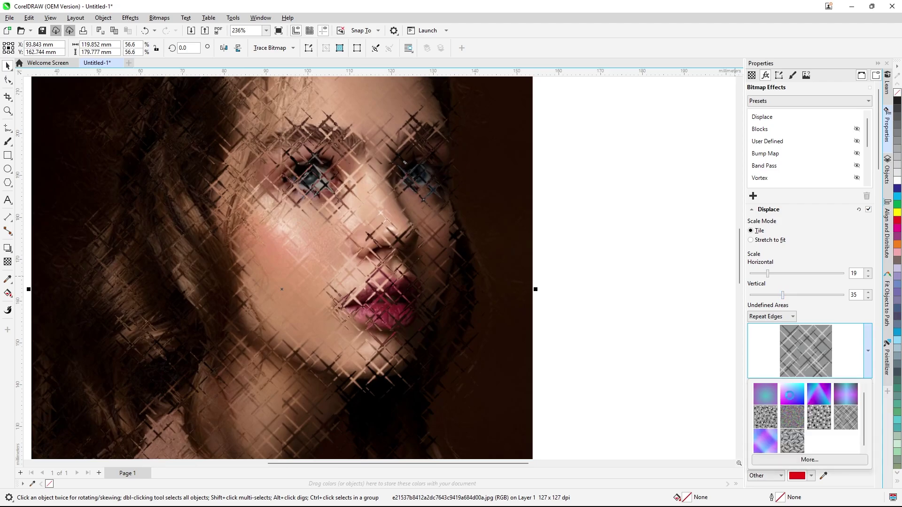
click(791, 395)
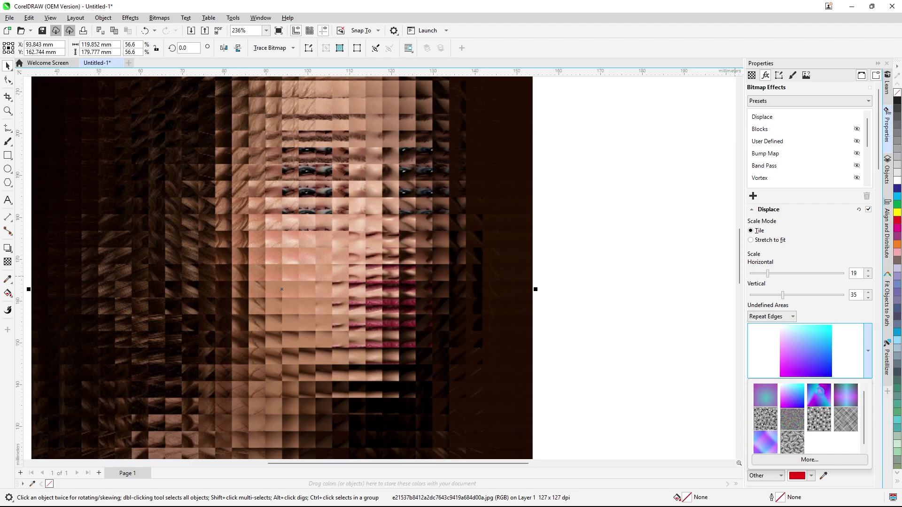
click(819, 390)
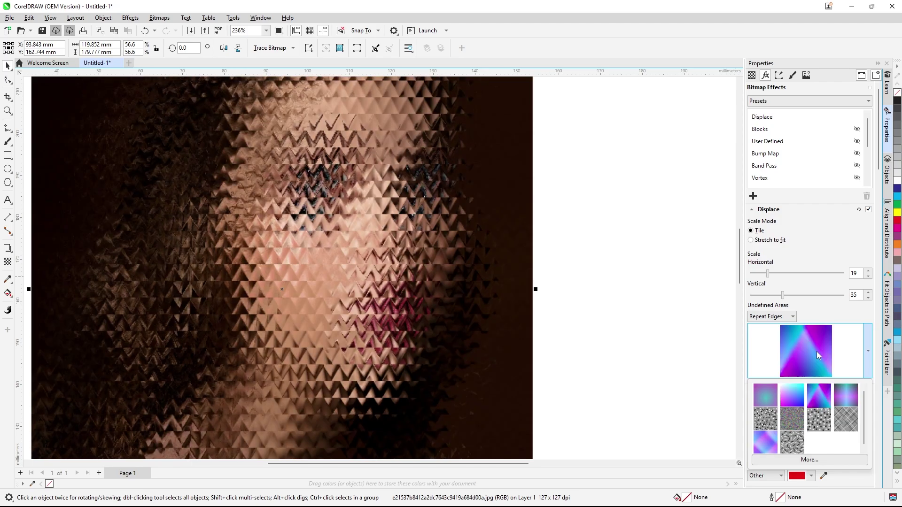
scroll(826, 362, down, 1)
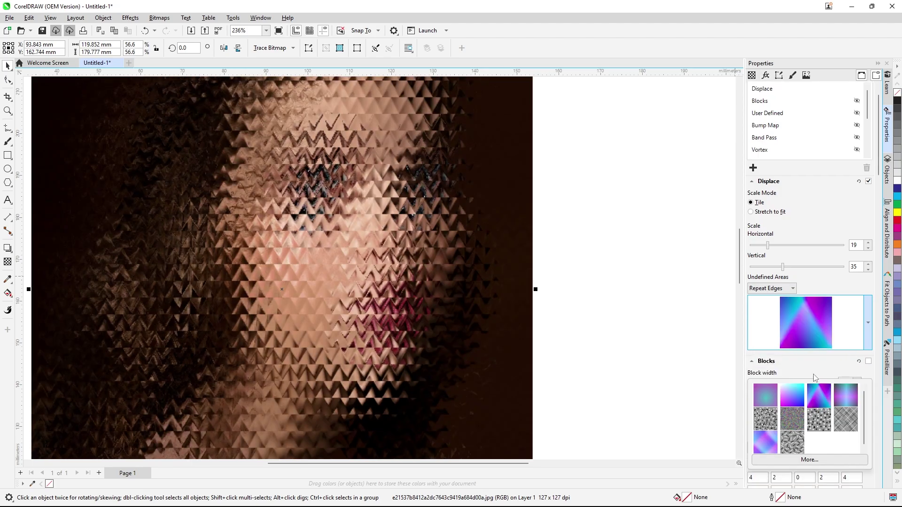
click(846, 322)
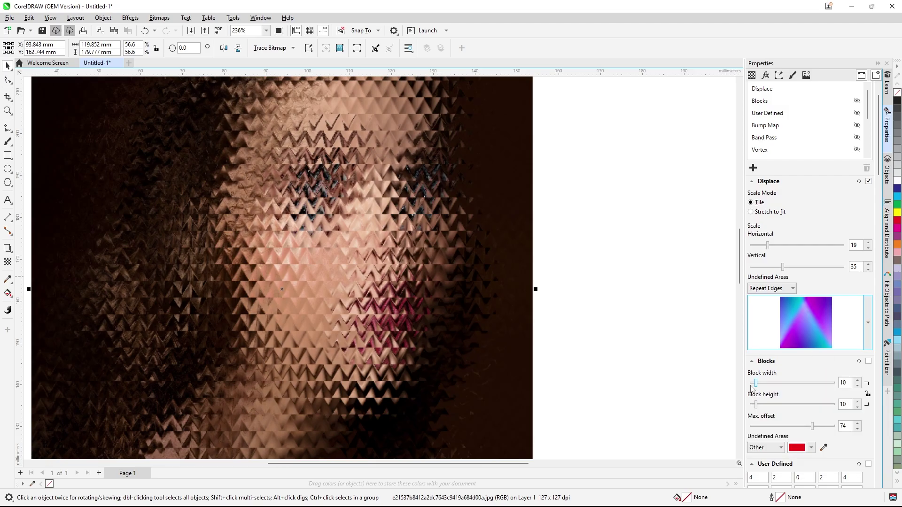
Set the Blocks effect's block width to 11, and switch off both the Displace and Blocks effects
drag(756, 383, 758, 386)
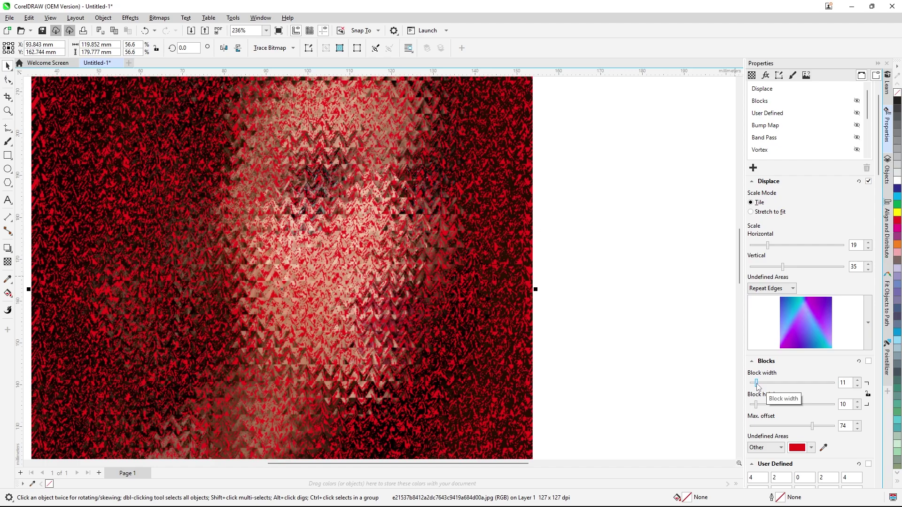
scroll(793, 404, down, 3)
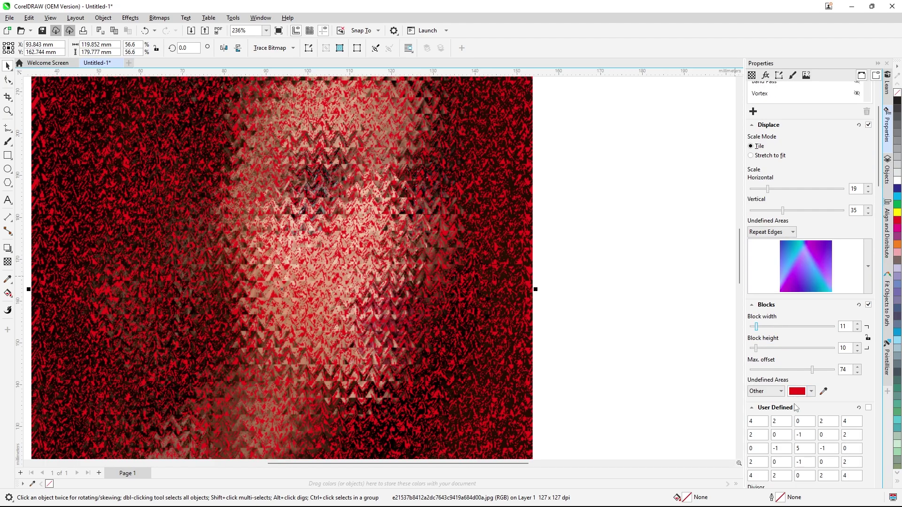
scroll(793, 407, up, 2)
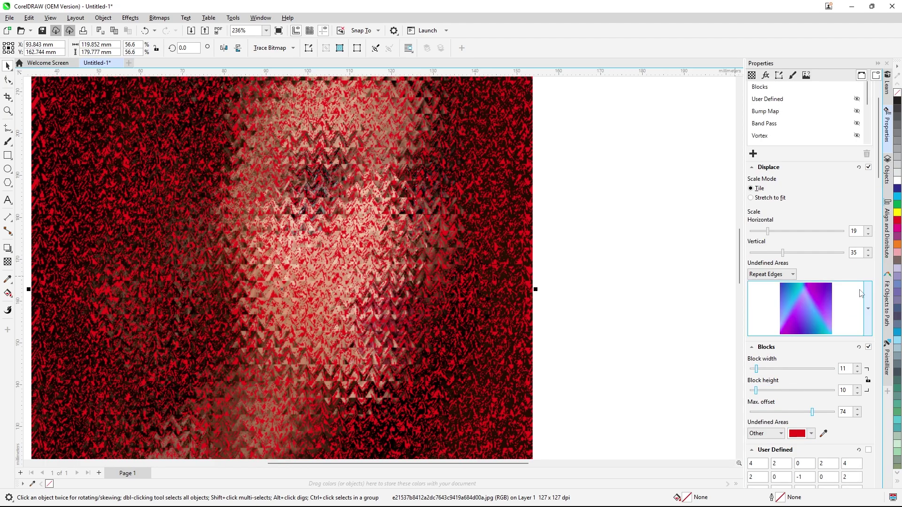
click(868, 167)
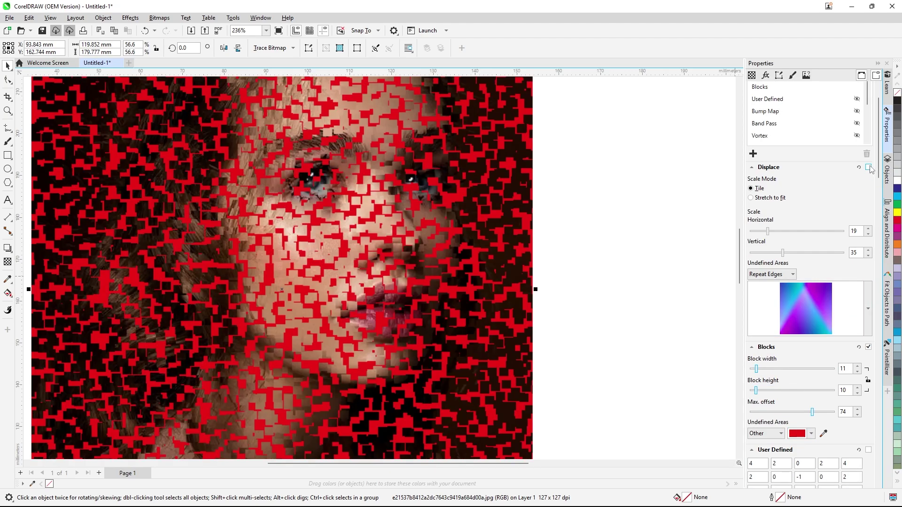
click(867, 347)
Add a Distort Mesh Warp effect to the portrait and set its grid size to 5
scroll(282, 273, down, 2)
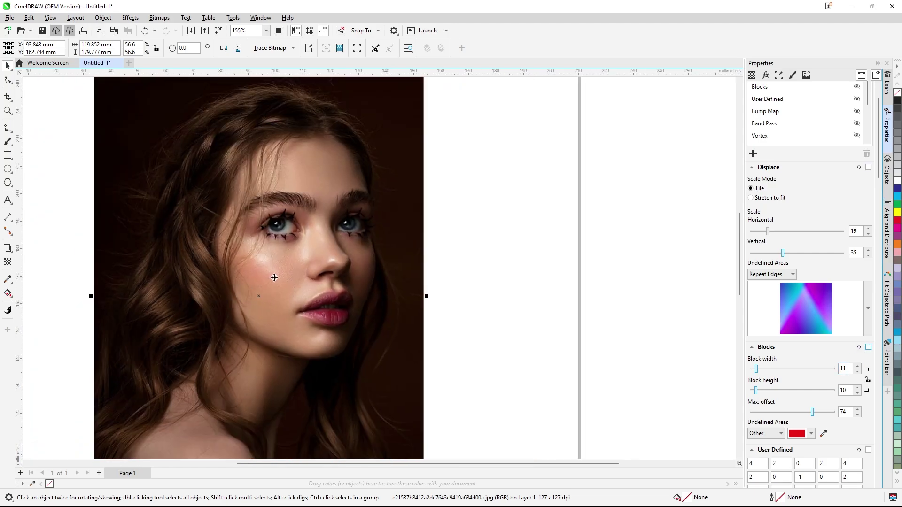
scroll(298, 278, up, 1)
click(130, 17)
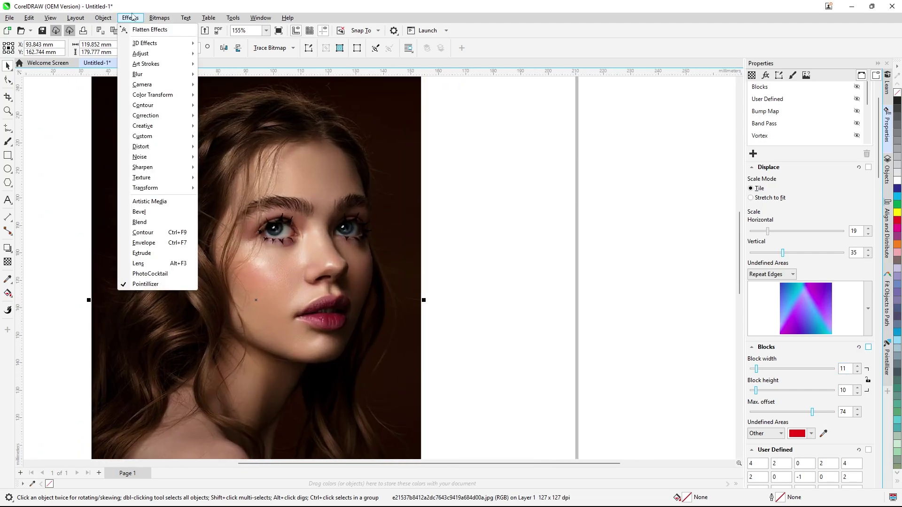
mouse_move(186, 146)
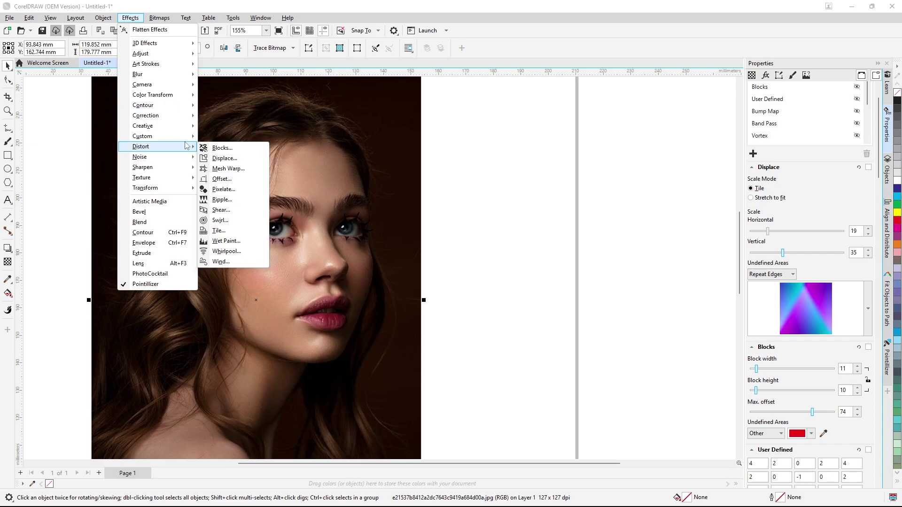
click(246, 171)
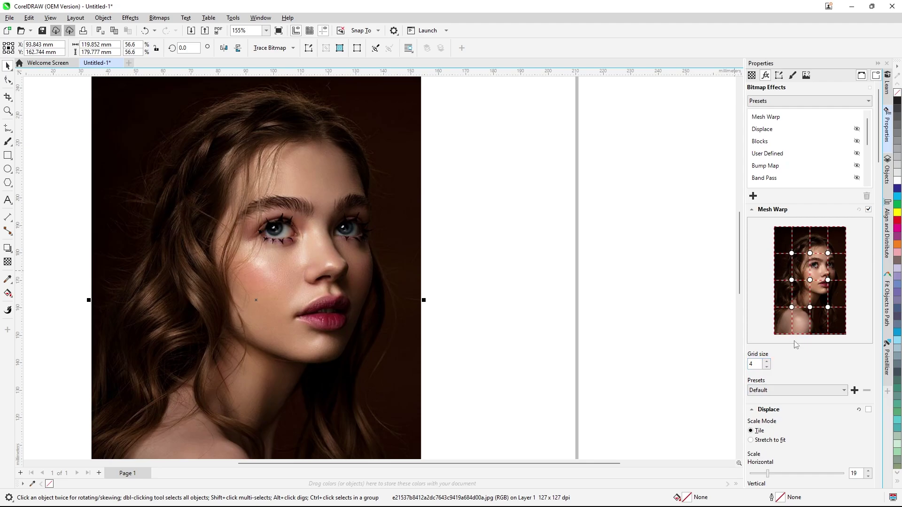
click(767, 362)
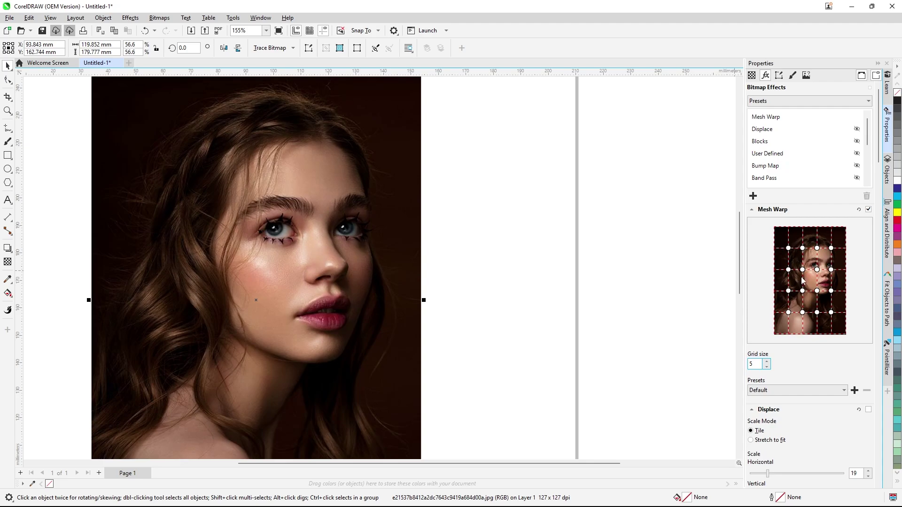
Keep the Default mesh preset and warp the portrait by shifting the first and third nodes of the grid's second row slightly downward
click(843, 392)
click(844, 393)
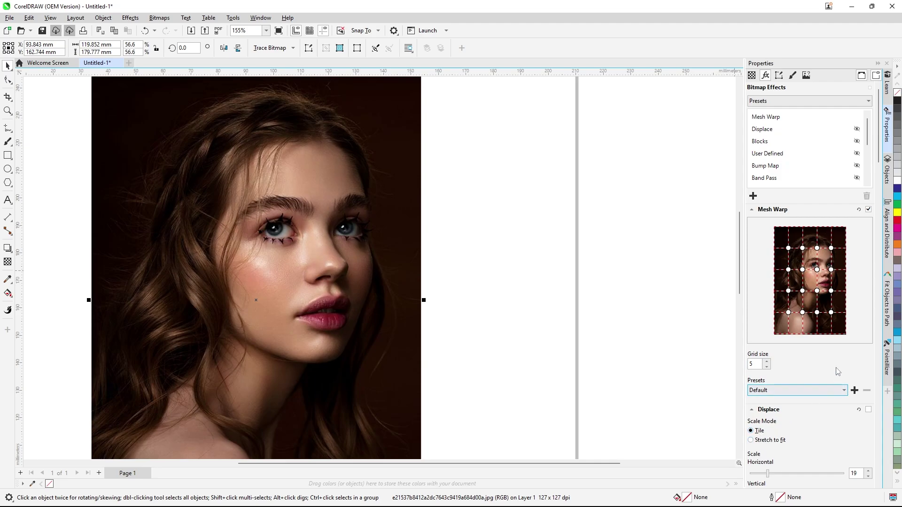
drag(788, 270, 792, 277)
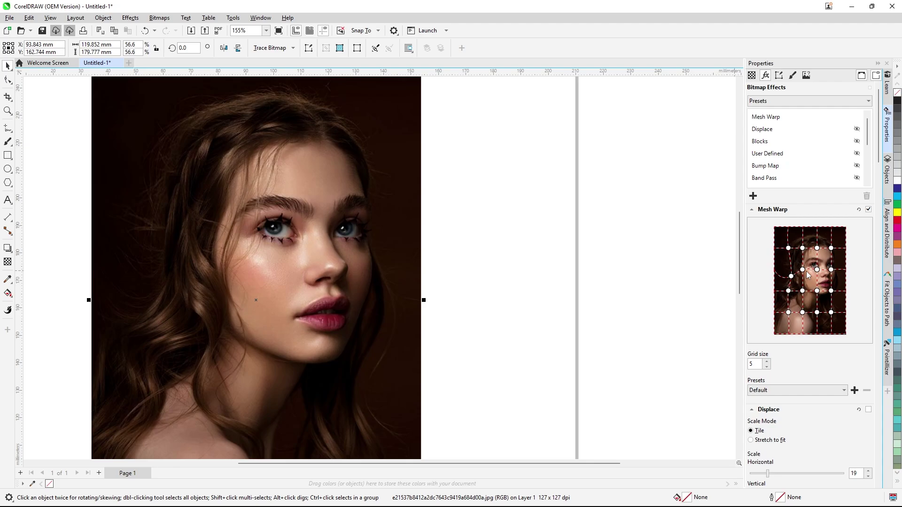
mouse_move(817, 270)
mouse_down()
mouse_move(812, 263)
mouse_move(818, 274)
mouse_up()
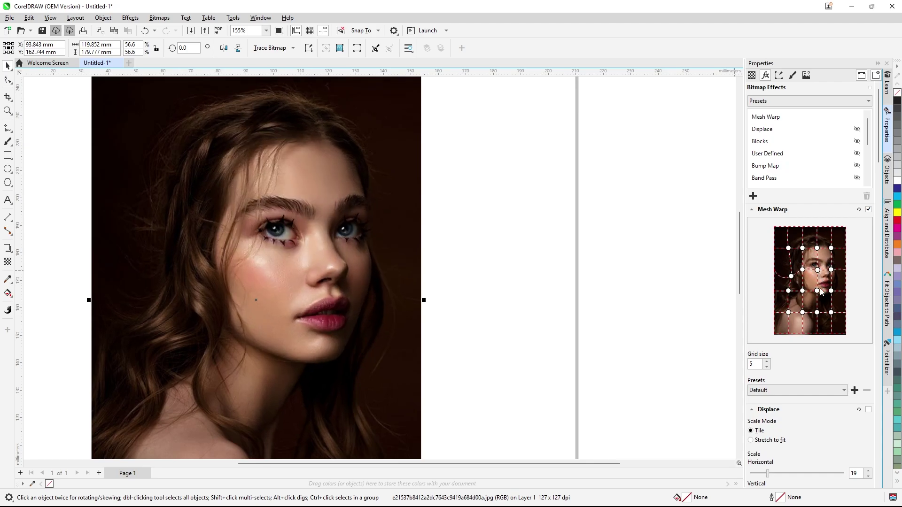
Shift the third node of the mesh grid's bottom row downward, and switch off the Mesh Warp effect
drag(818, 292, 820, 323)
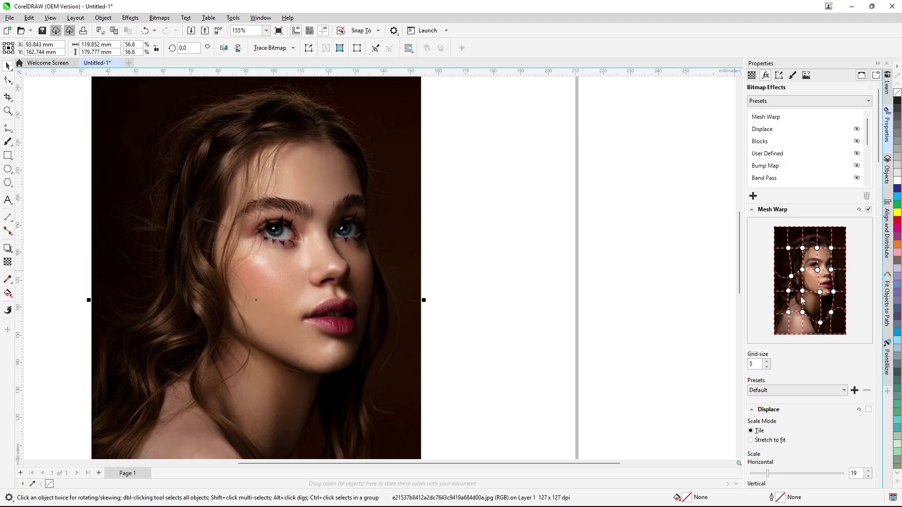
click(869, 210)
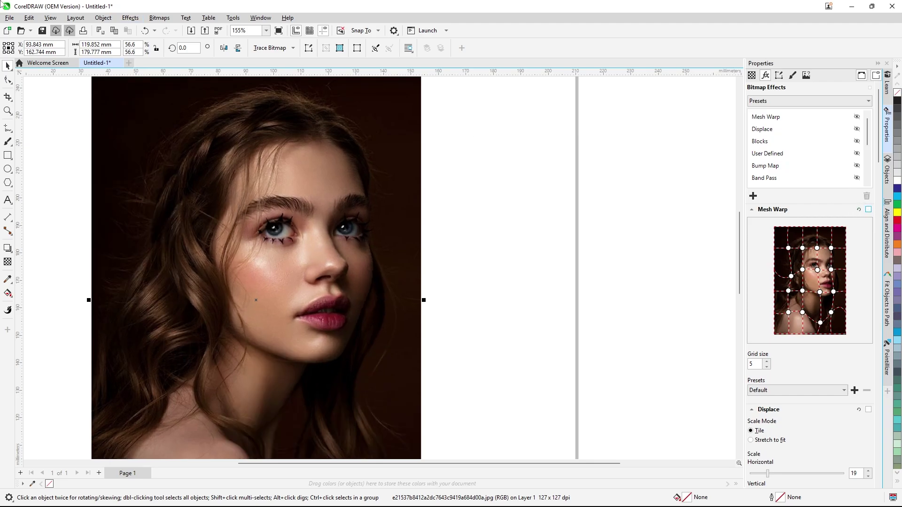
Add a Distort Offset effect, set its horizontal and vertical shift to 2, and switch the effect off
click(130, 19)
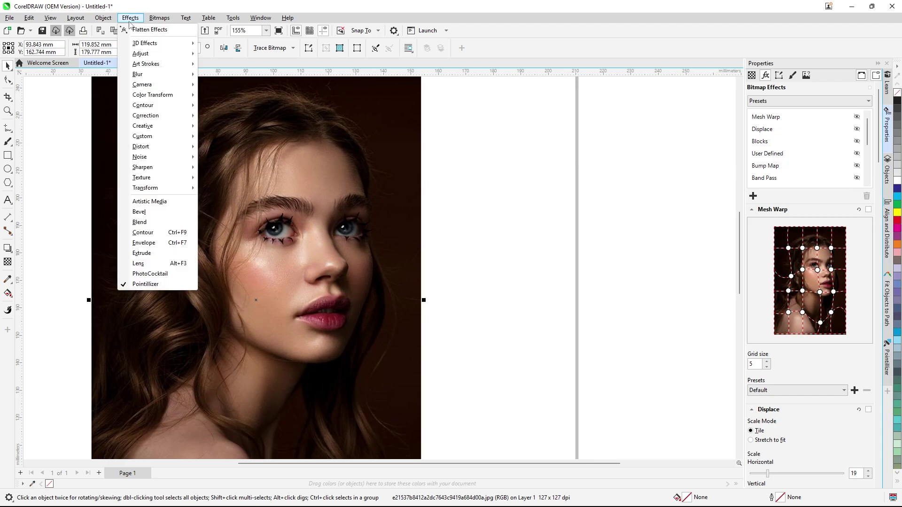
mouse_move(191, 150)
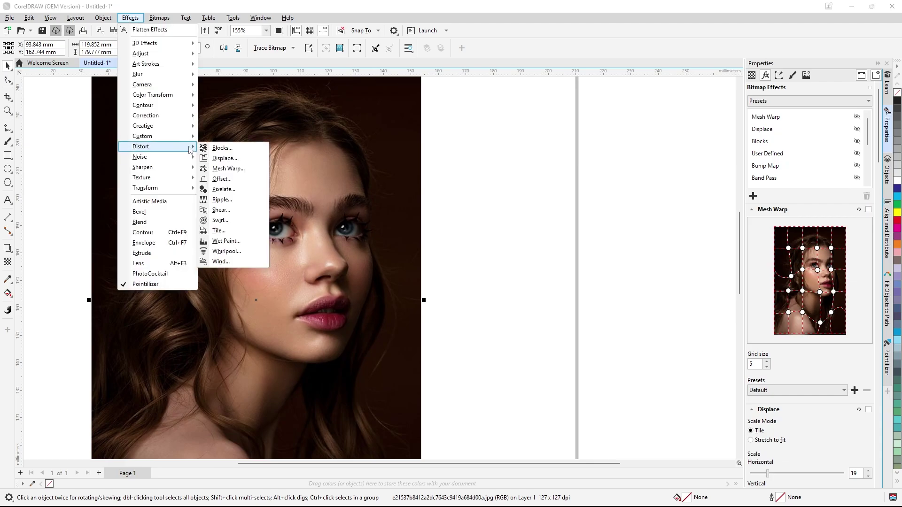
click(230, 179)
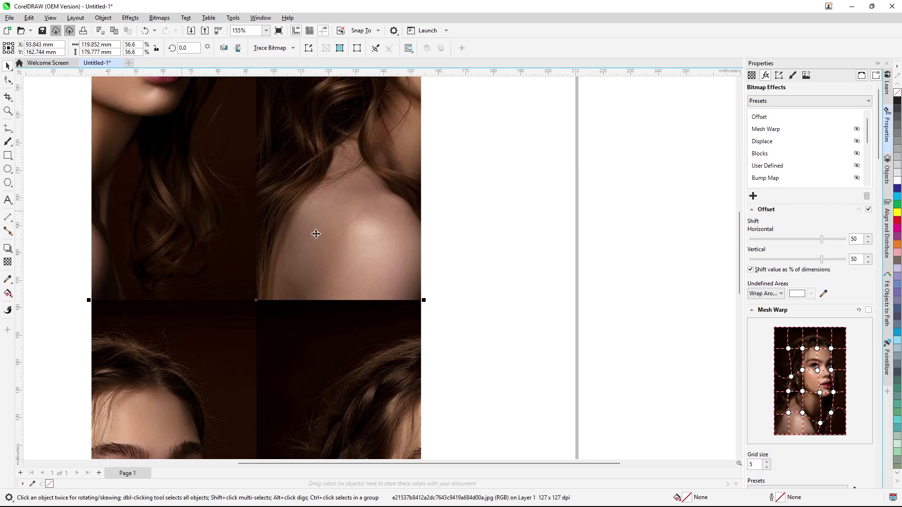
click(799, 239)
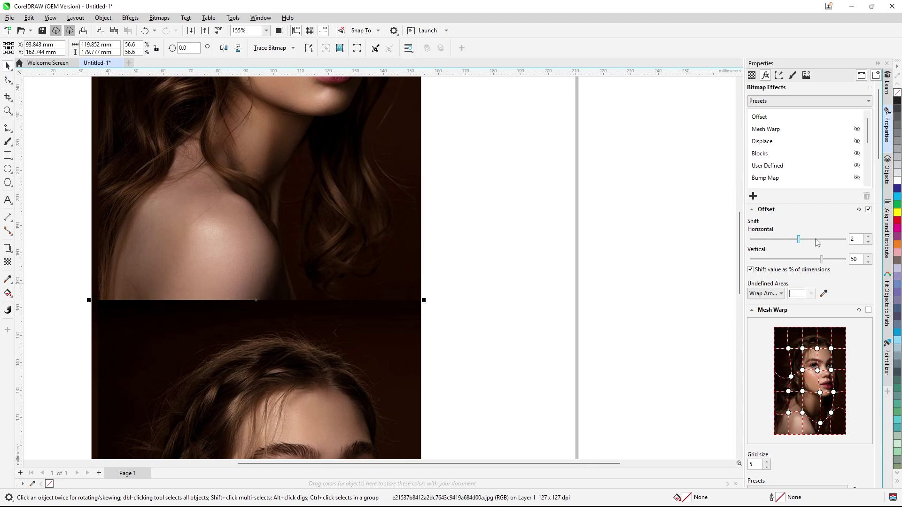
click(799, 259)
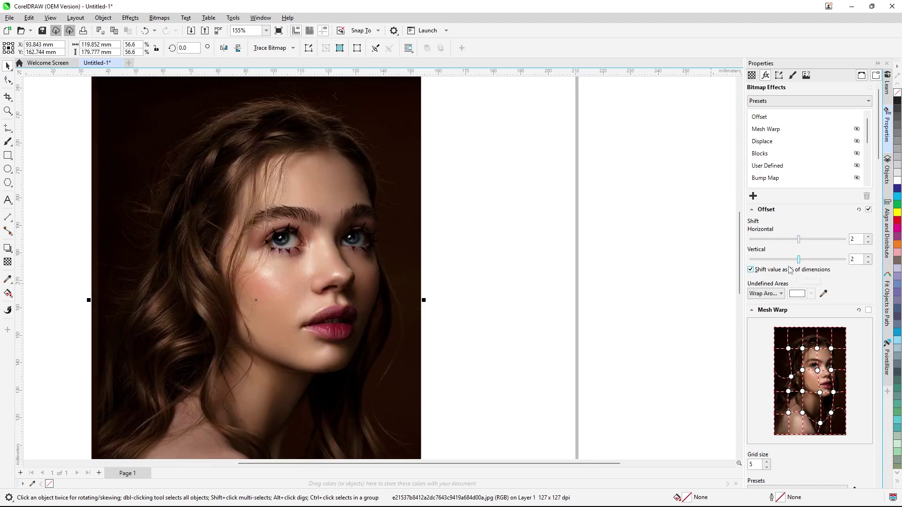
click(868, 209)
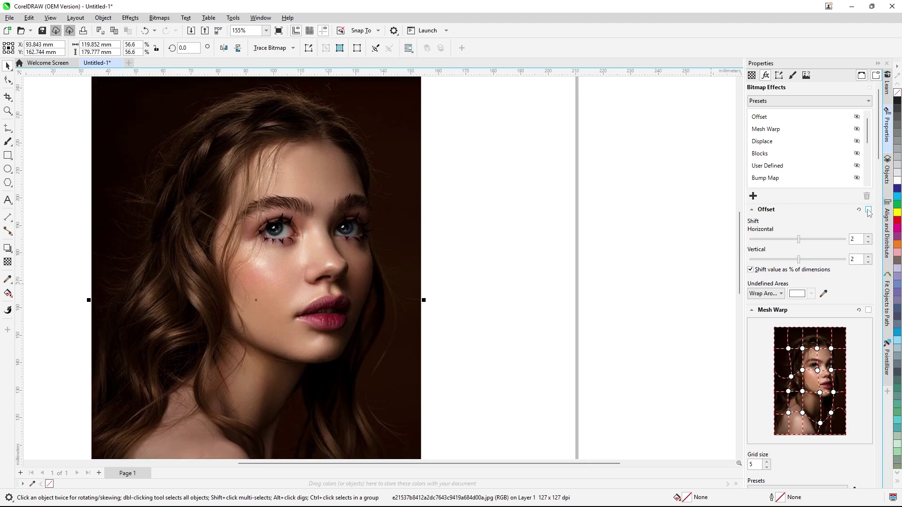
Add a Distort Pixelate effect to the portrait in Square mode and set its width and height to 13
click(130, 18)
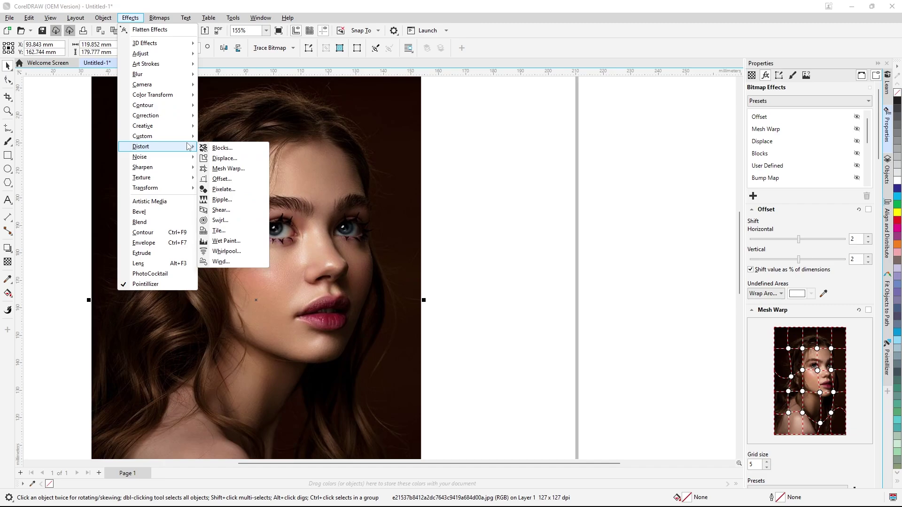
click(233, 190)
scroll(337, 253, up, 2)
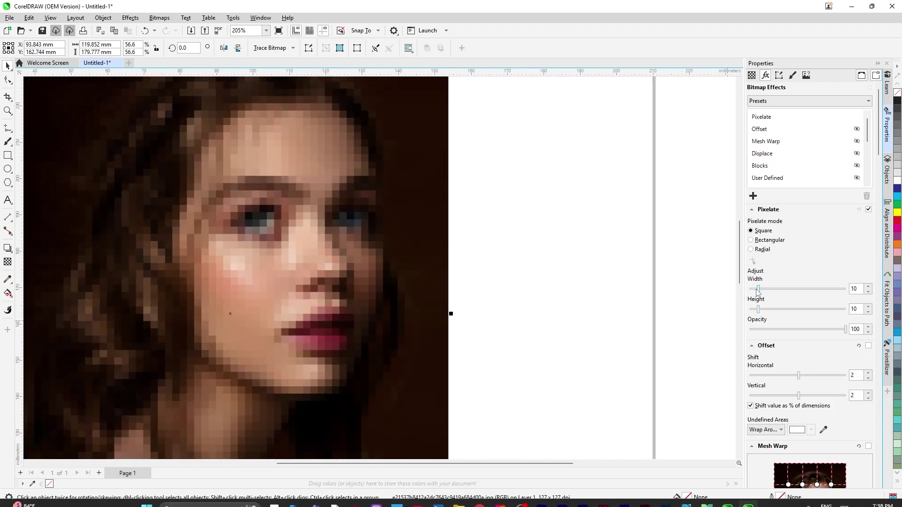
drag(771, 289, 765, 292)
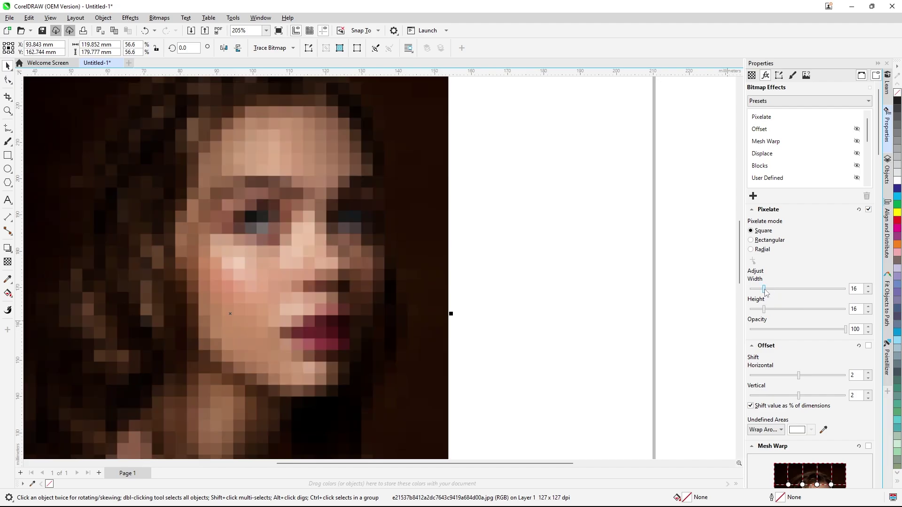
mouse_move(764, 309)
mouse_down()
mouse_move(771, 309)
mouse_move(761, 310)
mouse_up()
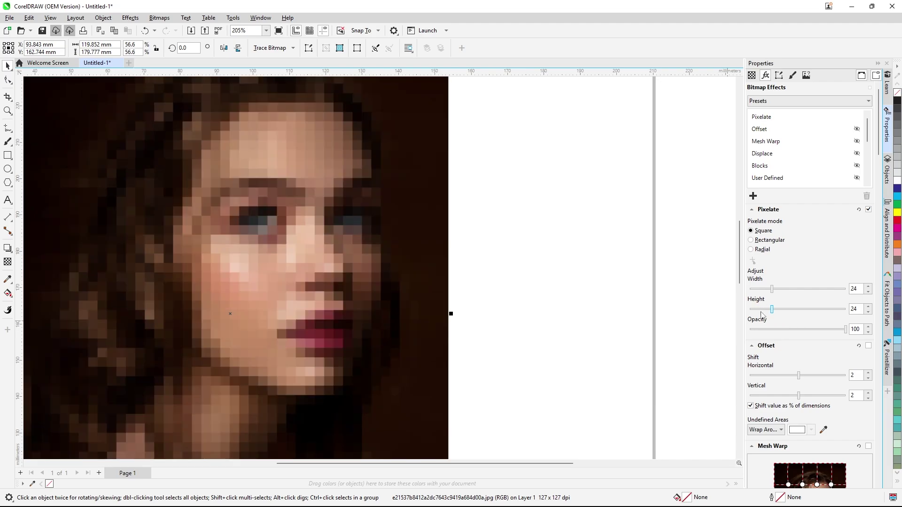
Set the Pixelate opacity to 50 and switch off the effect
click(810, 330)
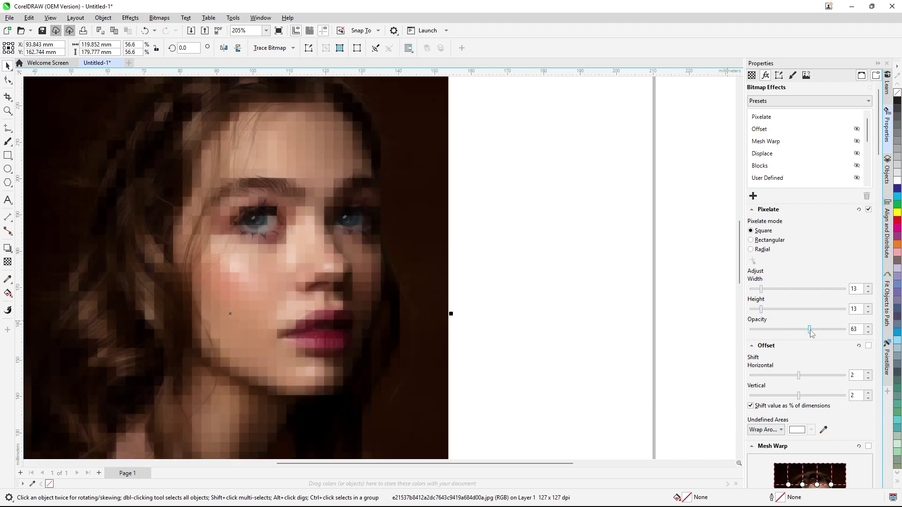
click(797, 330)
click(868, 210)
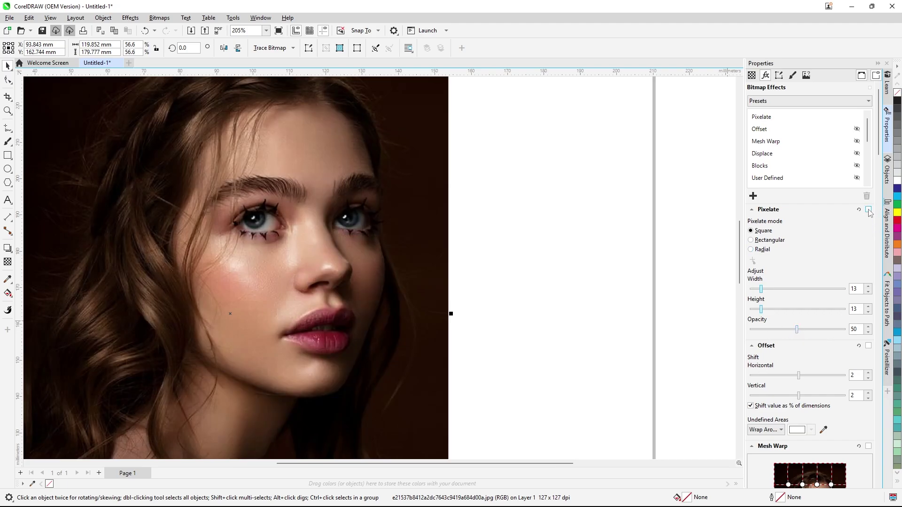
Add a Distort Ripple effect with period 19, amplitude 3 and Quality optimization, and switch the effect off
click(130, 17)
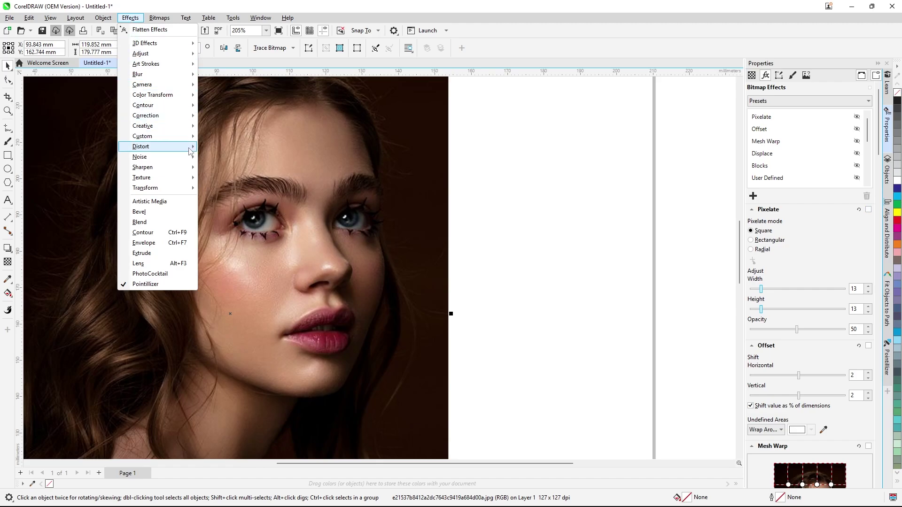
mouse_move(190, 150)
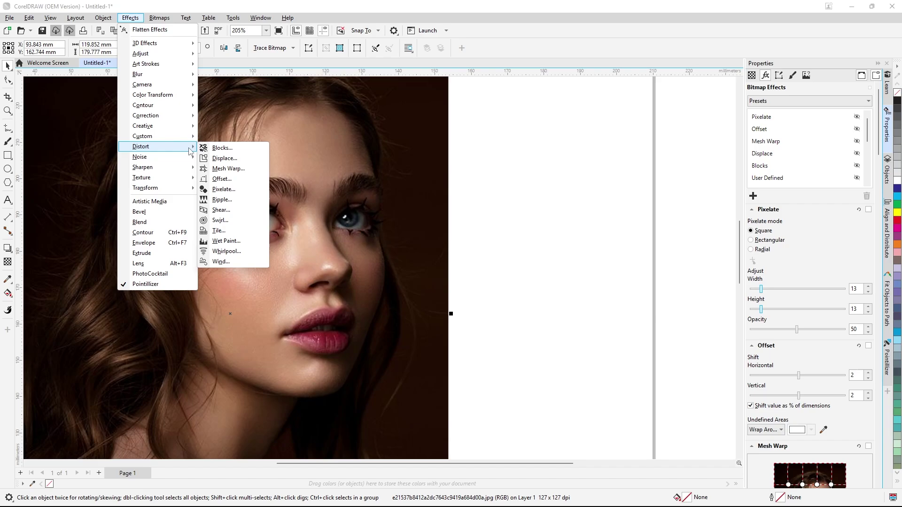
click(240, 203)
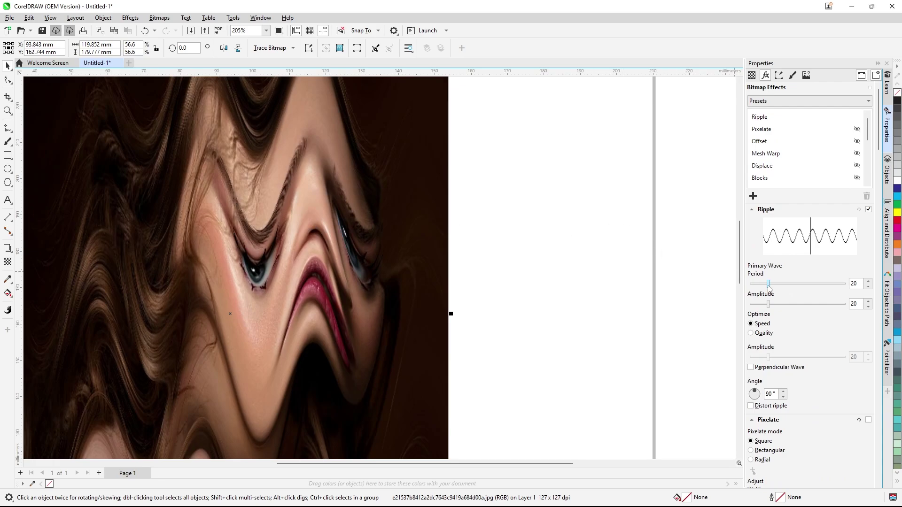
drag(769, 286, 748, 305)
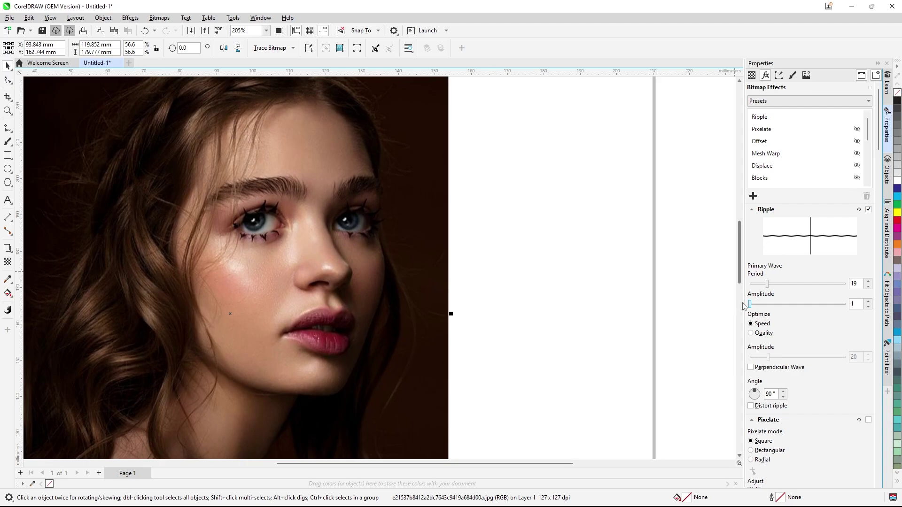
click(751, 333)
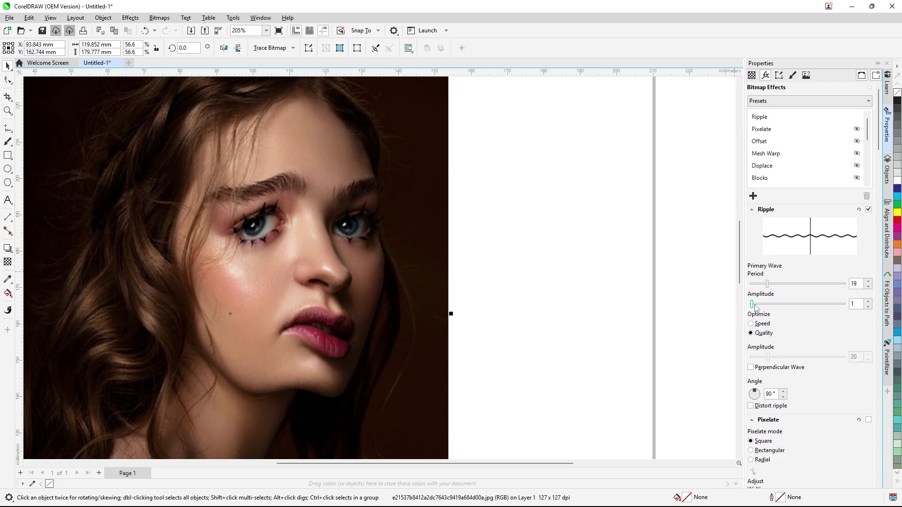
click(868, 209)
Add a Distort Shear effect and tilt its line by lowering the left end node and raising the right one
click(130, 18)
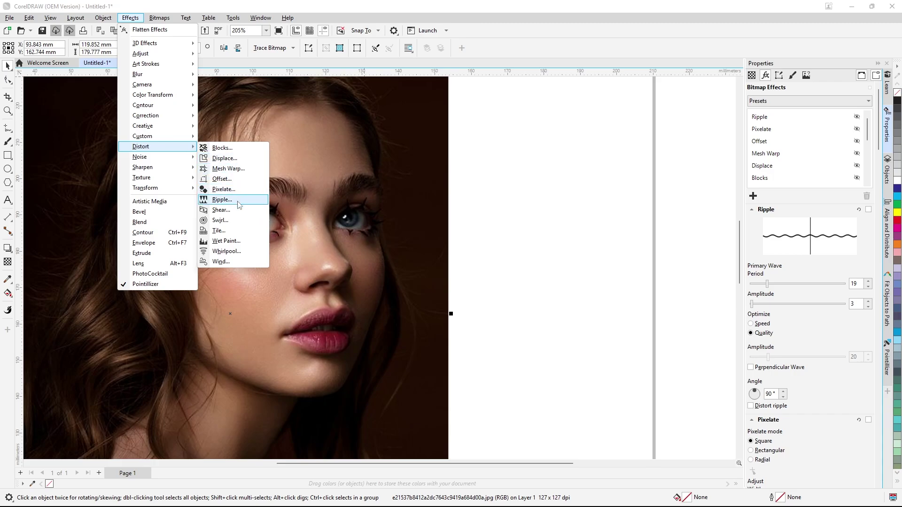
click(232, 211)
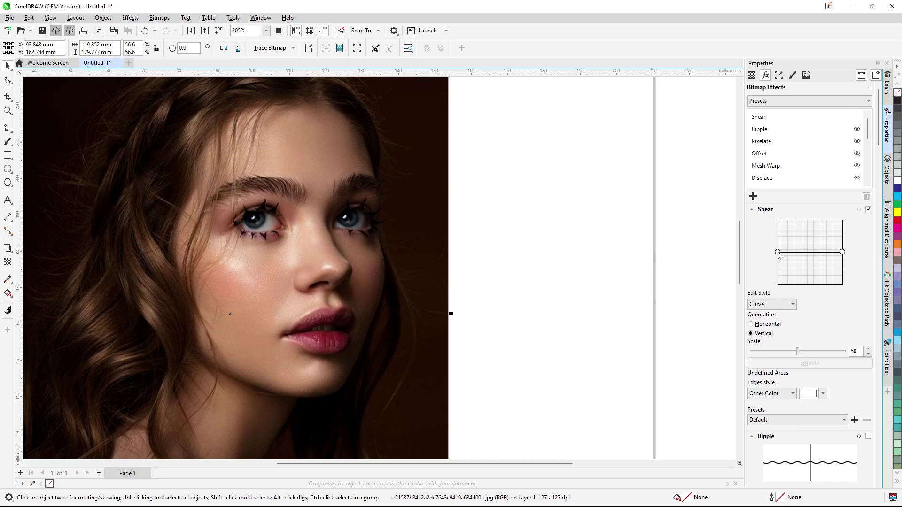
mouse_move(779, 255)
mouse_down()
mouse_move(777, 240)
mouse_move(778, 269)
mouse_up()
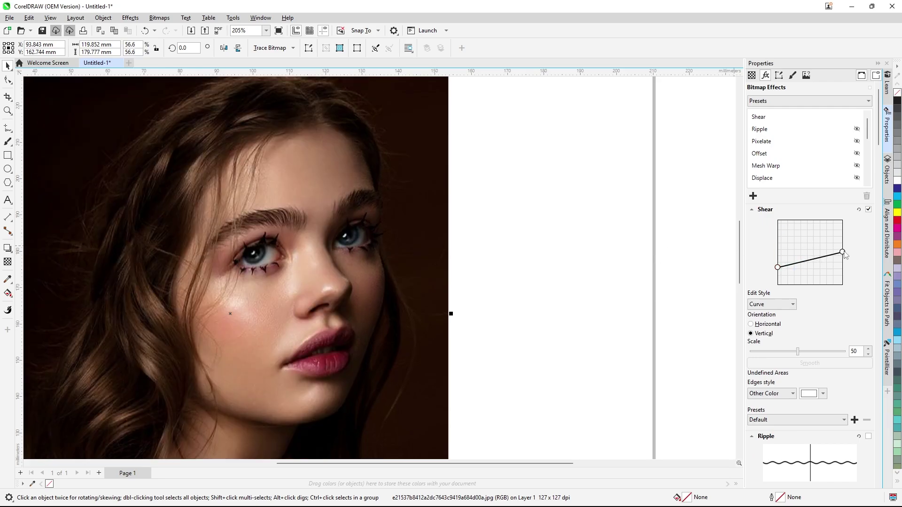
click(842, 252)
drag(823, 255, 842, 243)
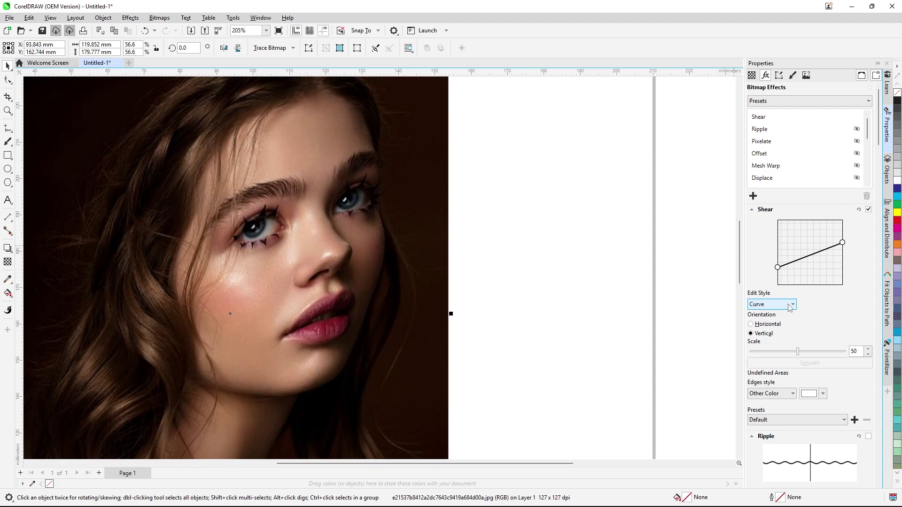
Change the Shear edit style to Straight and raise the line's left end node slightly
click(793, 306)
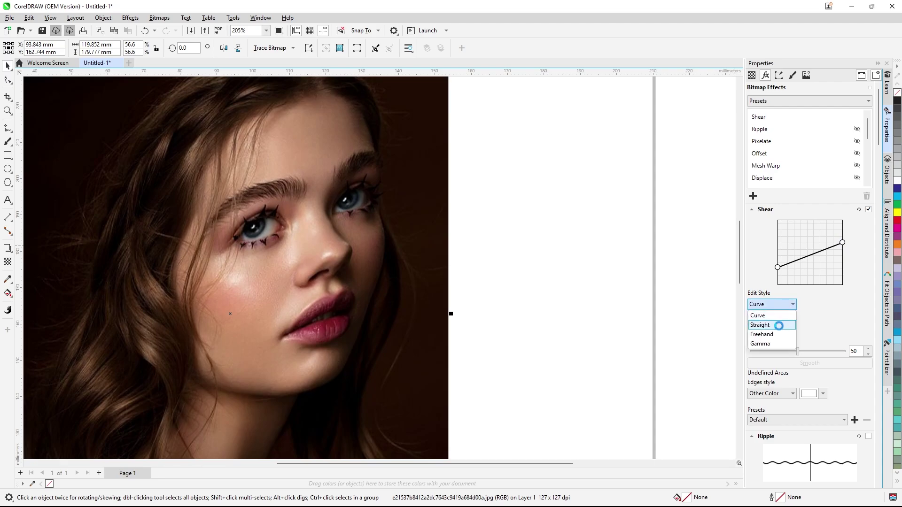
key(Escape)
key(Down)
drag(780, 271, 780, 262)
Change the Shear edit style to Freehand and draw a jagged bump near the middle of the line
click(784, 304)
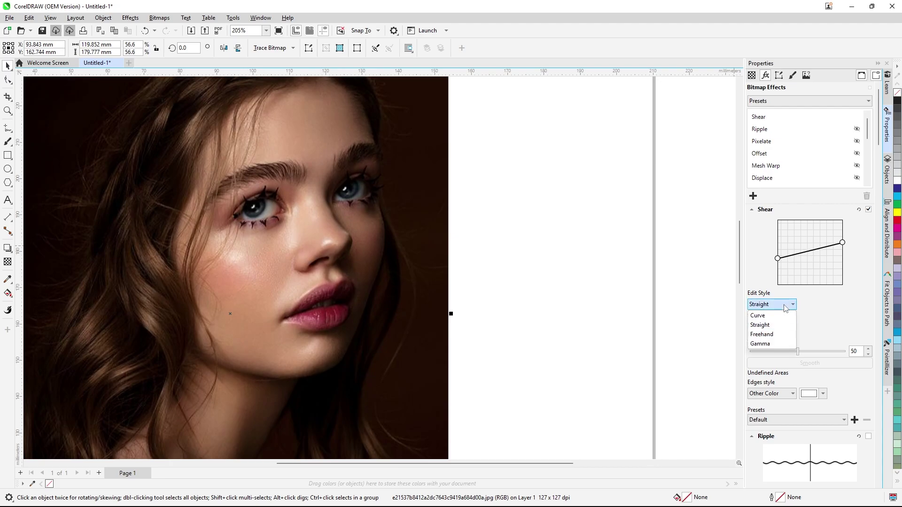
click(772, 334)
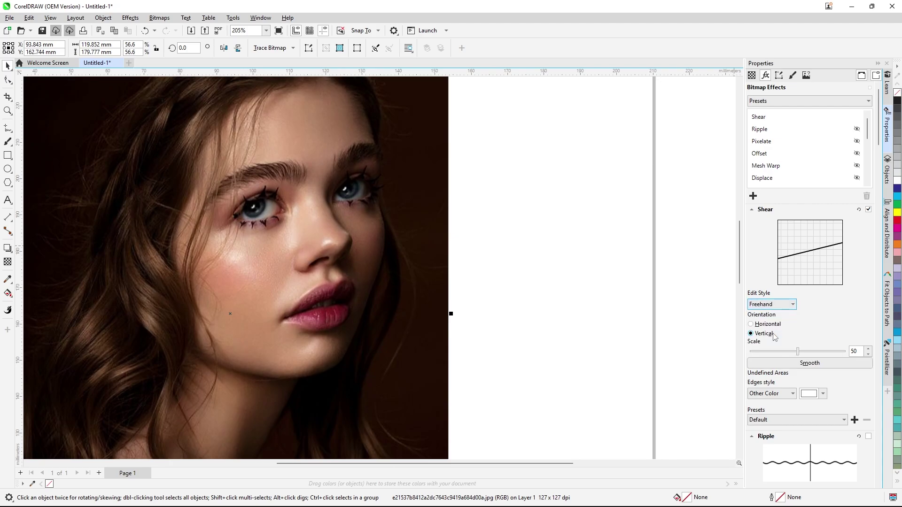
mouse_move(804, 251)
mouse_down()
mouse_move(808, 269)
mouse_move(821, 260)
mouse_up()
Change the Shear edit style to Gamma and switch off the Shear effect
click(793, 304)
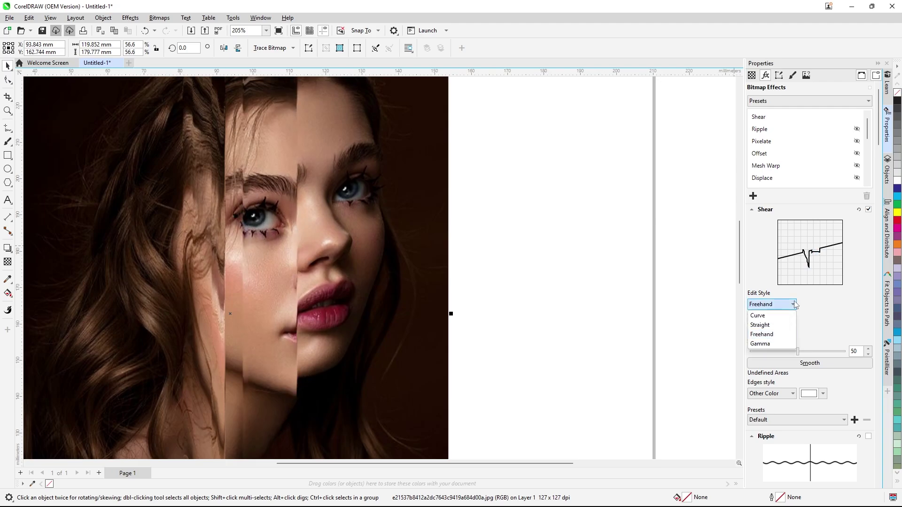
click(771, 344)
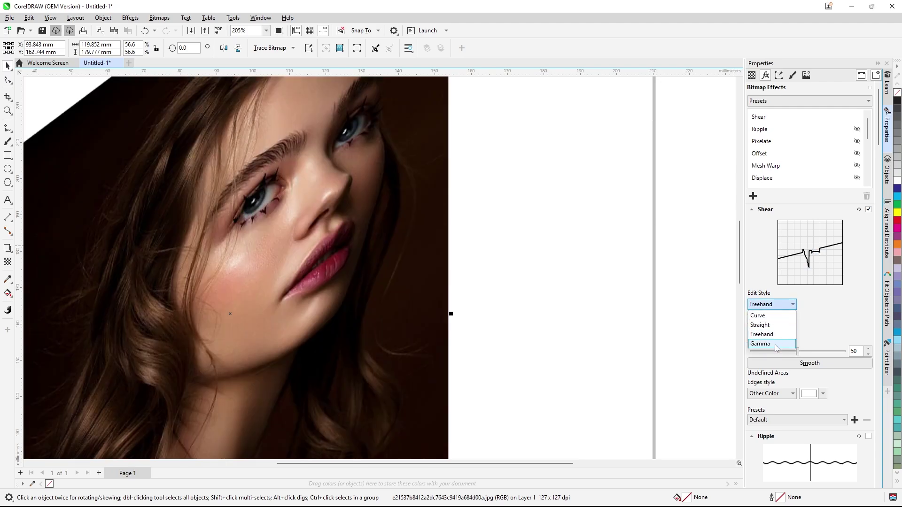
drag(781, 288, 839, 256)
click(868, 209)
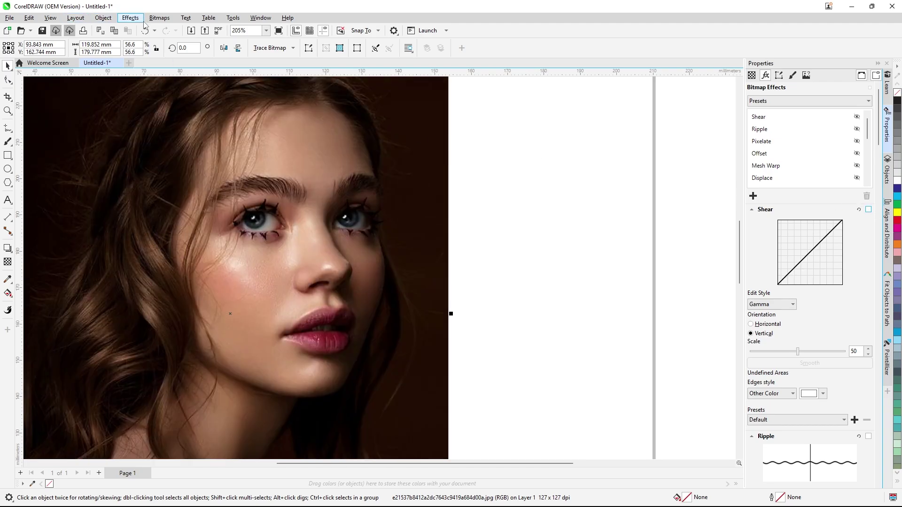
Add a Distort Swirl effect to the portrait and set its centre near the bridge of the nose
click(131, 18)
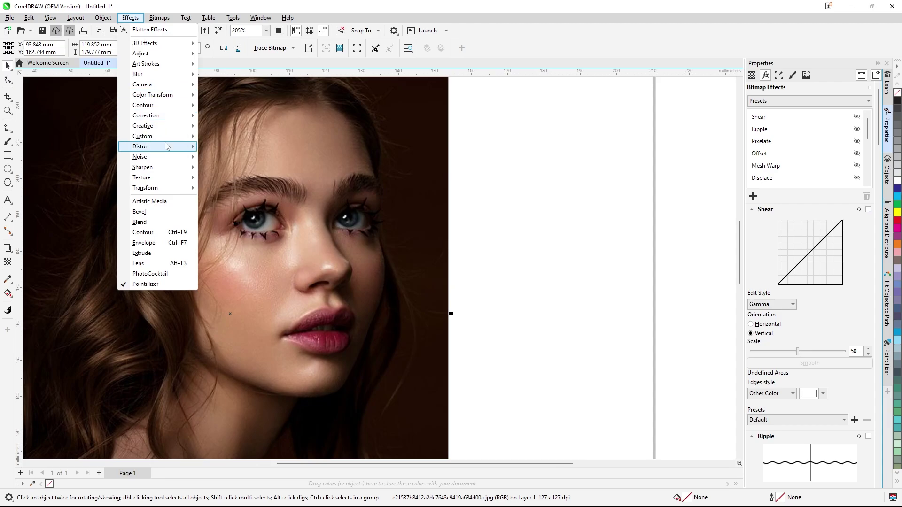
mouse_move(192, 148)
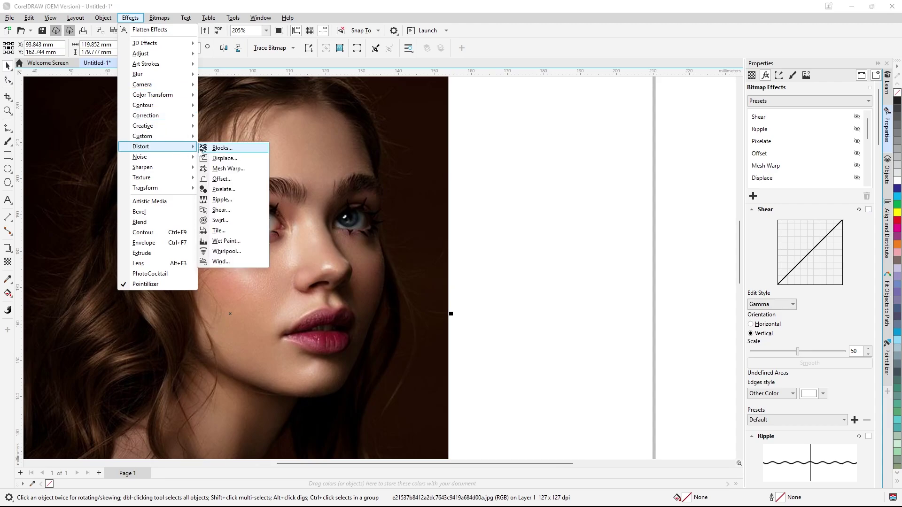
click(229, 224)
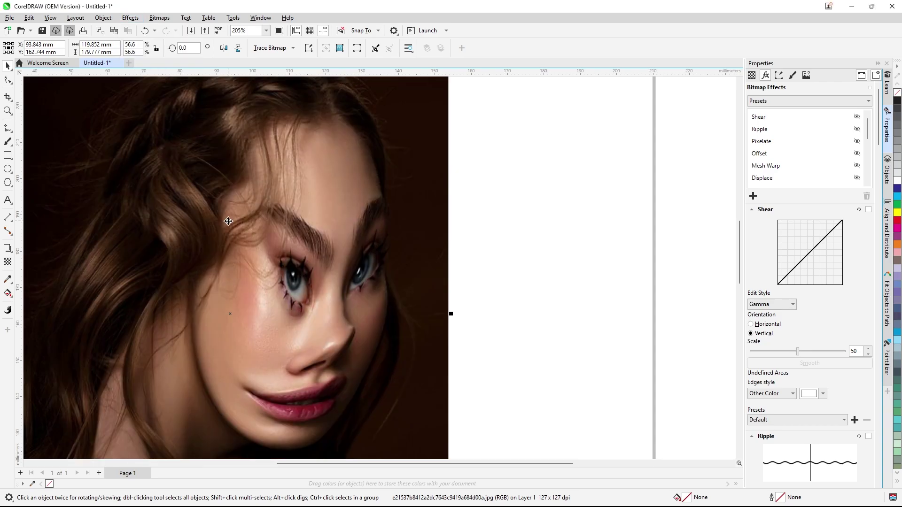
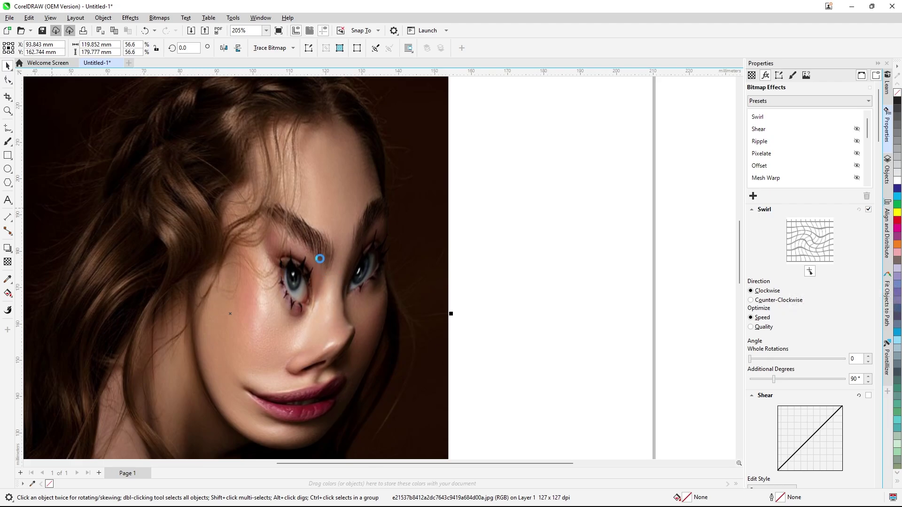
click(317, 244)
Move the portrait slightly down and to the right, to about X 96 mm and Y 158.5 mm
drag(239, 262, 241, 275)
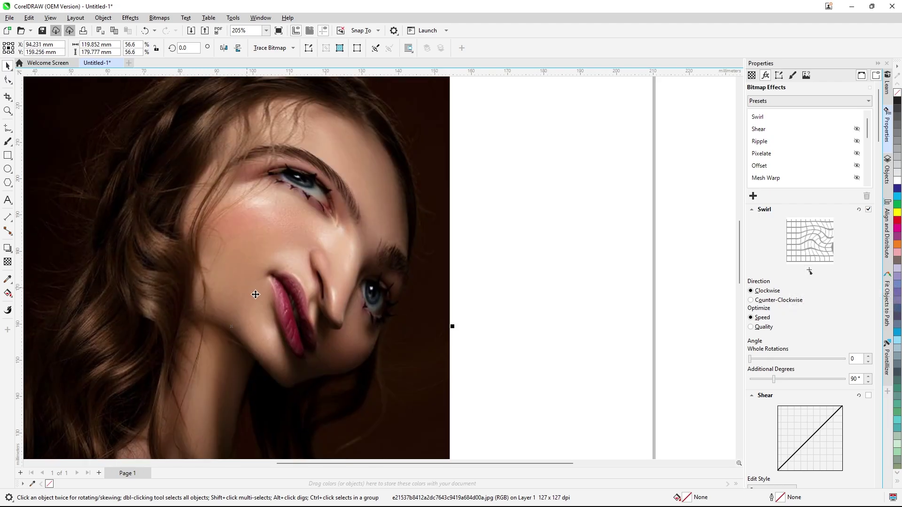
drag(296, 330, 303, 333)
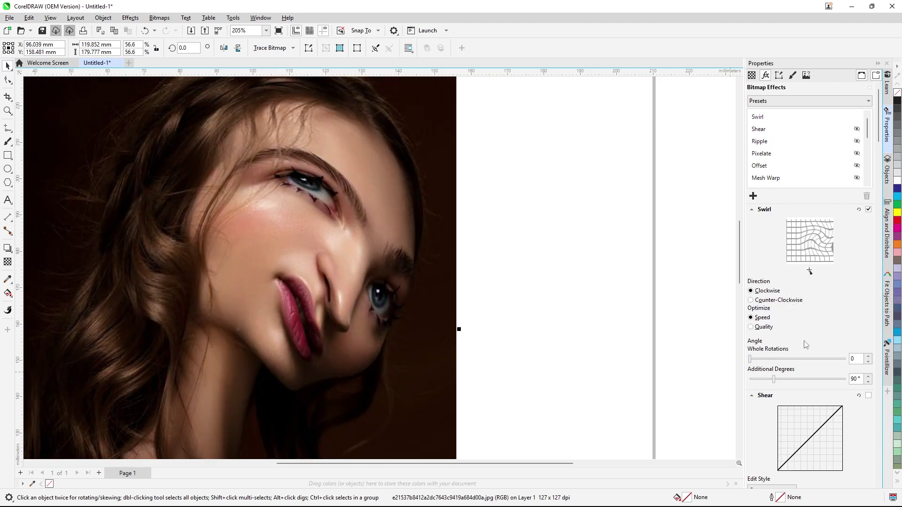
Set the Swirl direction to Counter-Clockwise and its optimization to Quality, and switch off the Swirl effect
click(751, 301)
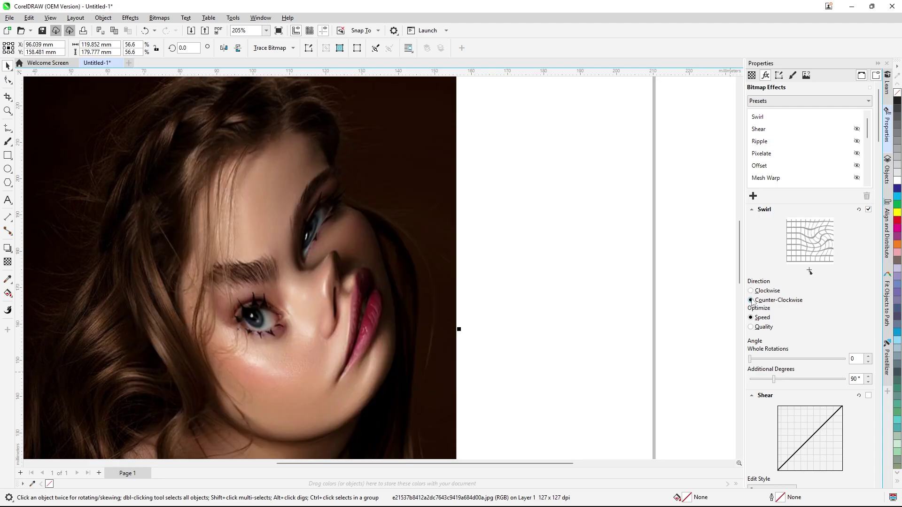
click(751, 327)
click(868, 209)
Add a Distort Tile effect with 5 horizontal tiles, 6 vertical tiles and an overlap of 9, and switch it off
click(130, 18)
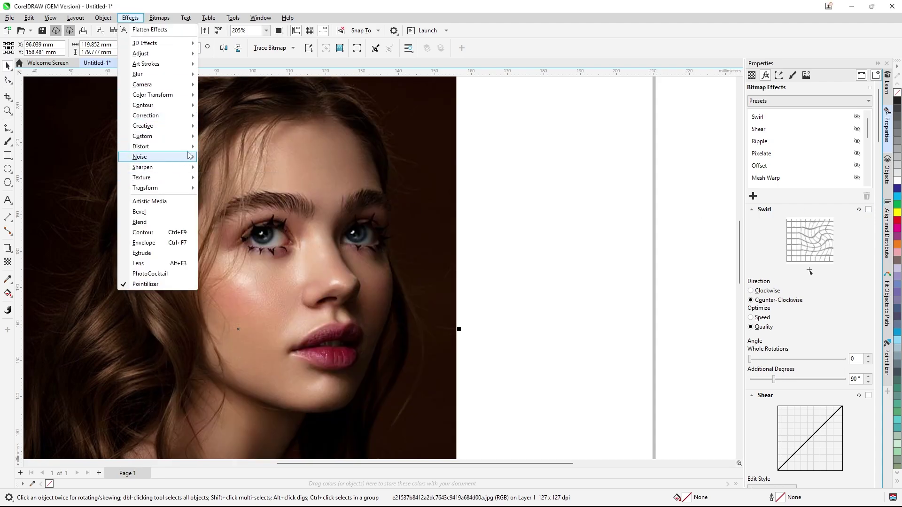
mouse_move(188, 147)
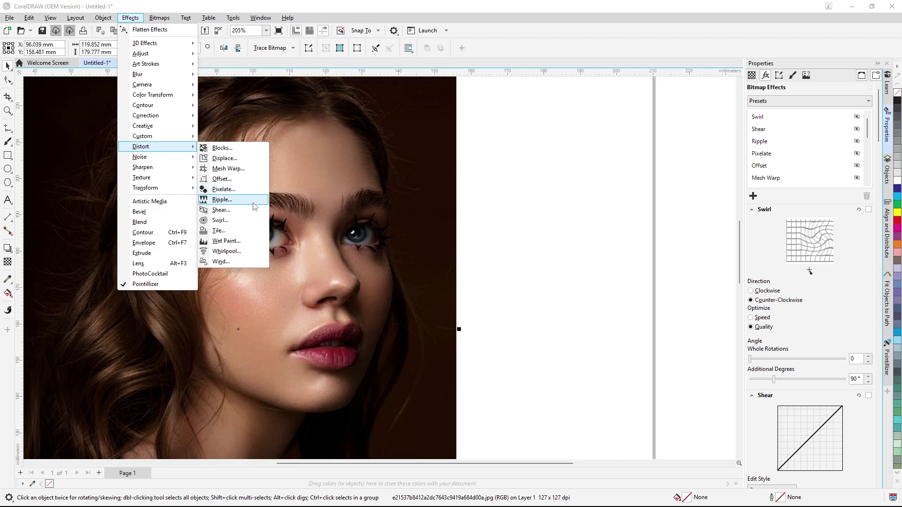
click(229, 231)
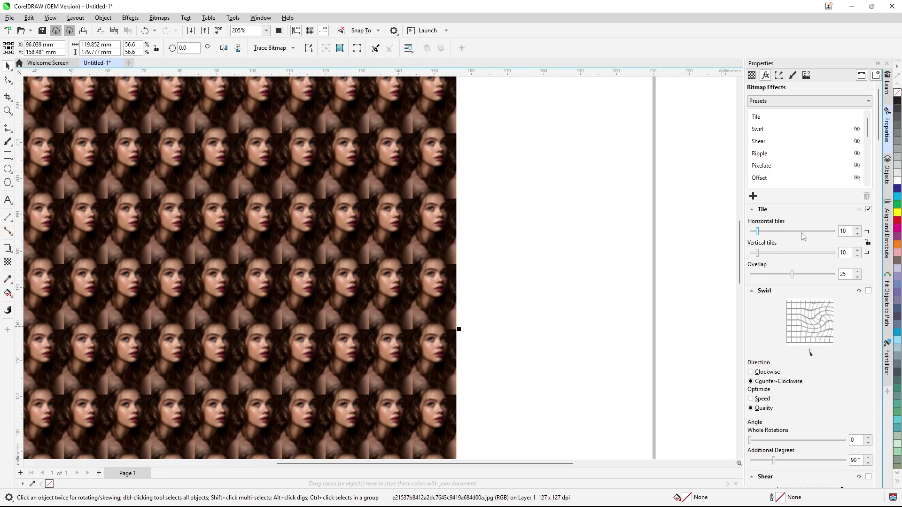
drag(758, 235, 754, 253)
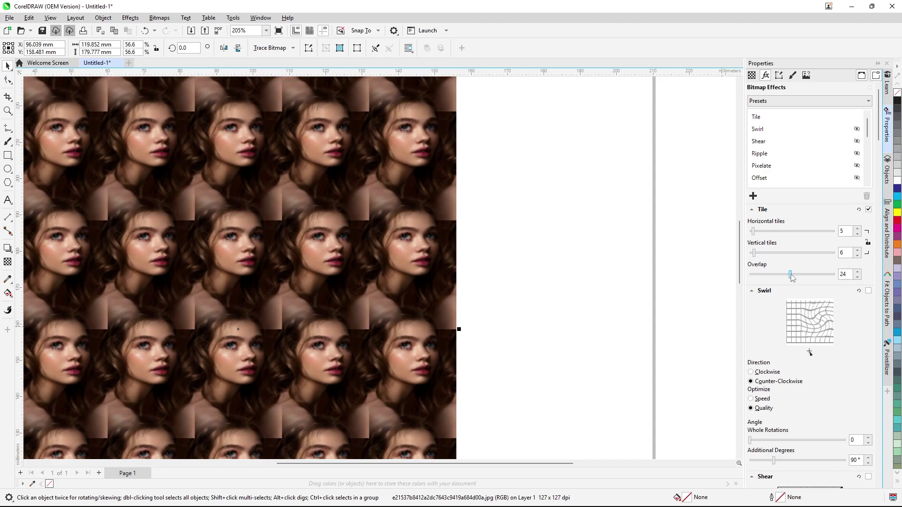
drag(792, 277, 767, 277)
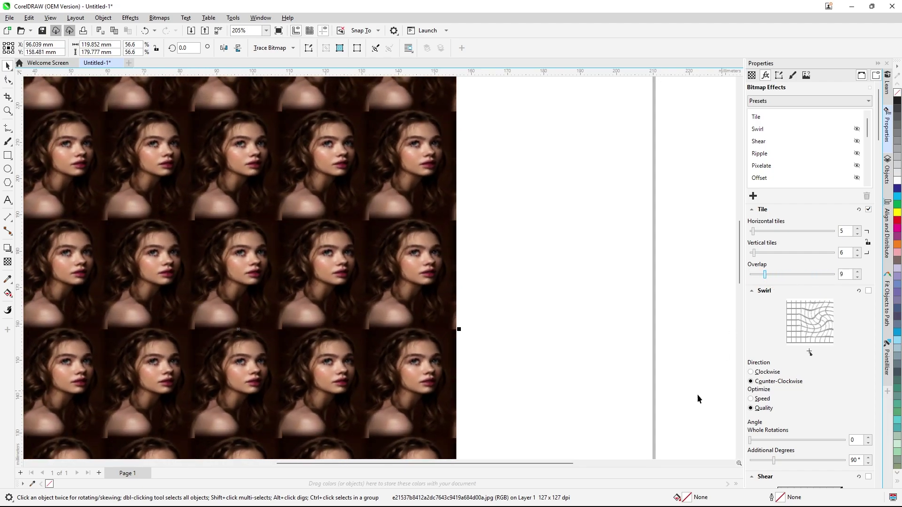
click(868, 210)
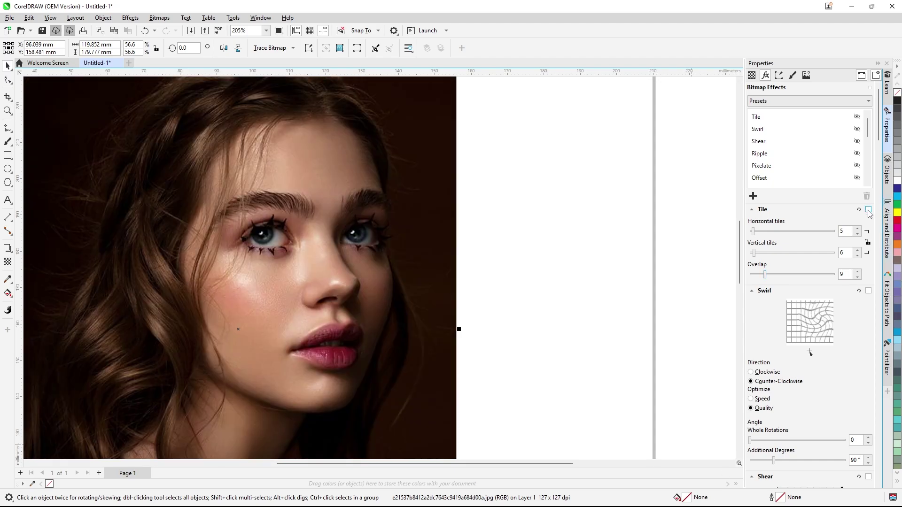
Add a Distort Wet Paint effect to the portrait with Wetness 30 and Percent 70
click(128, 19)
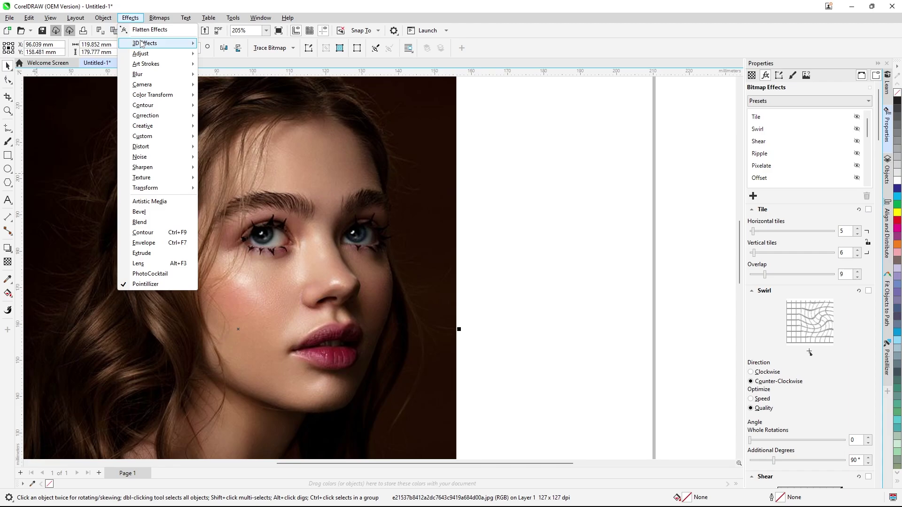
mouse_move(178, 126)
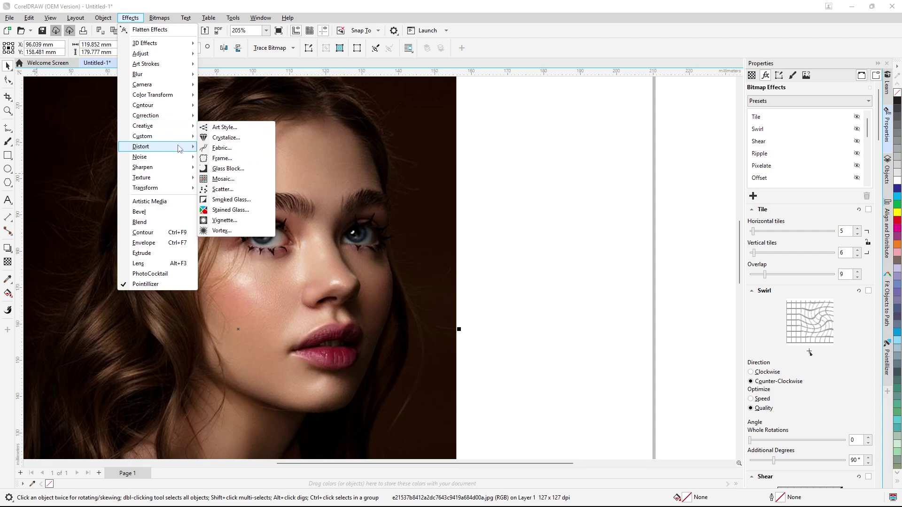
mouse_move(181, 148)
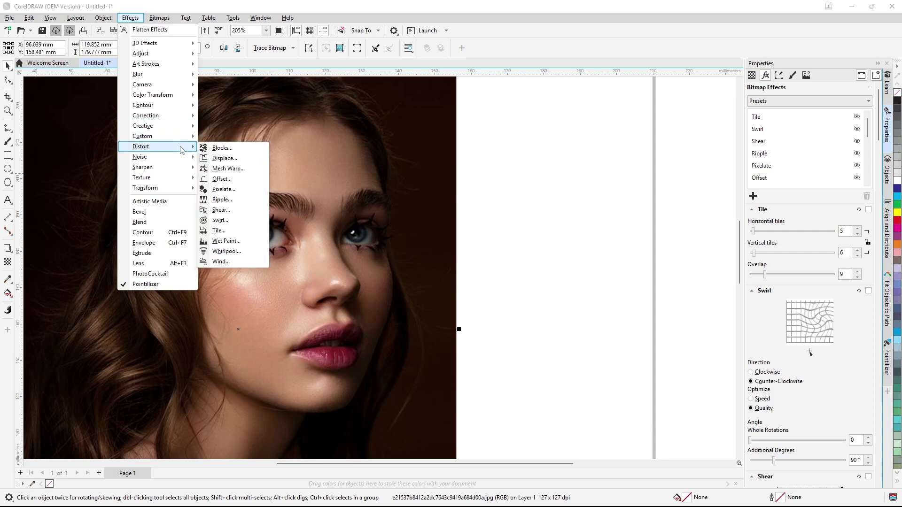
click(232, 244)
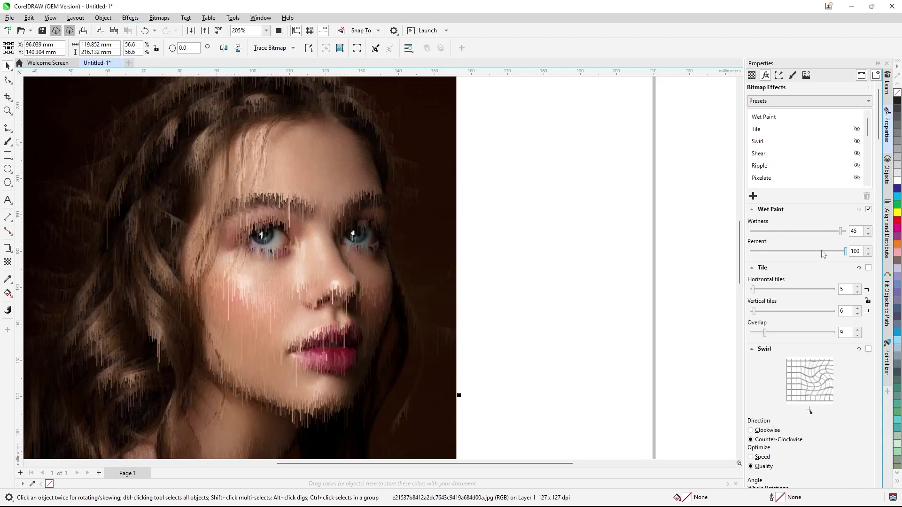
click(827, 232)
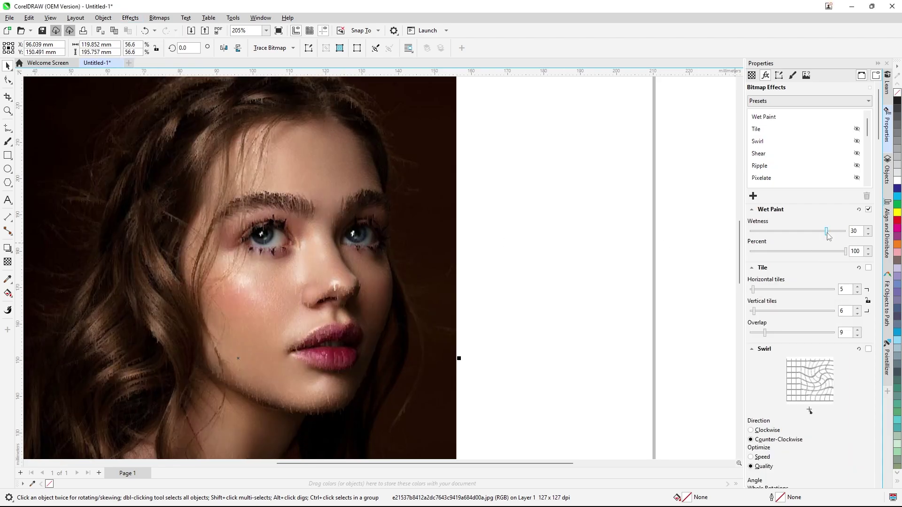
click(816, 252)
Set the Tile effect's vertical tiles to 26, and switch off both the Tile and Wet Paint effects
click(771, 311)
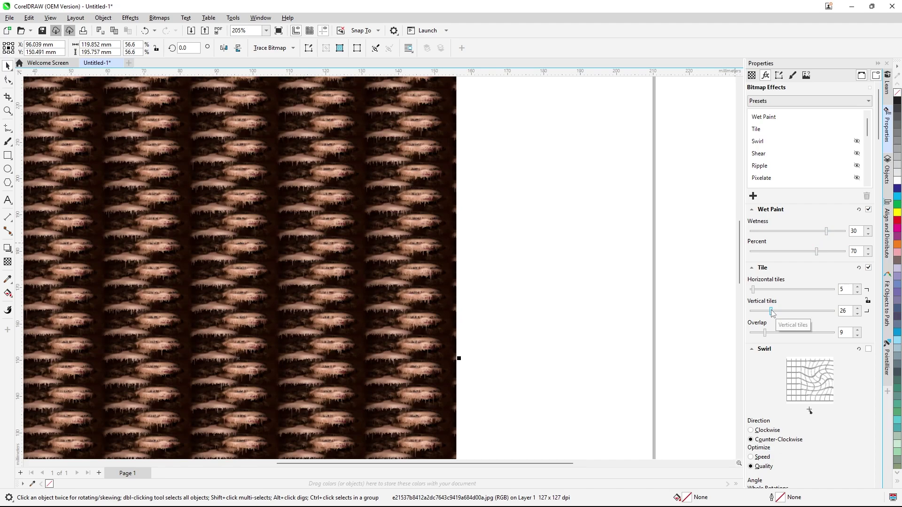
click(868, 268)
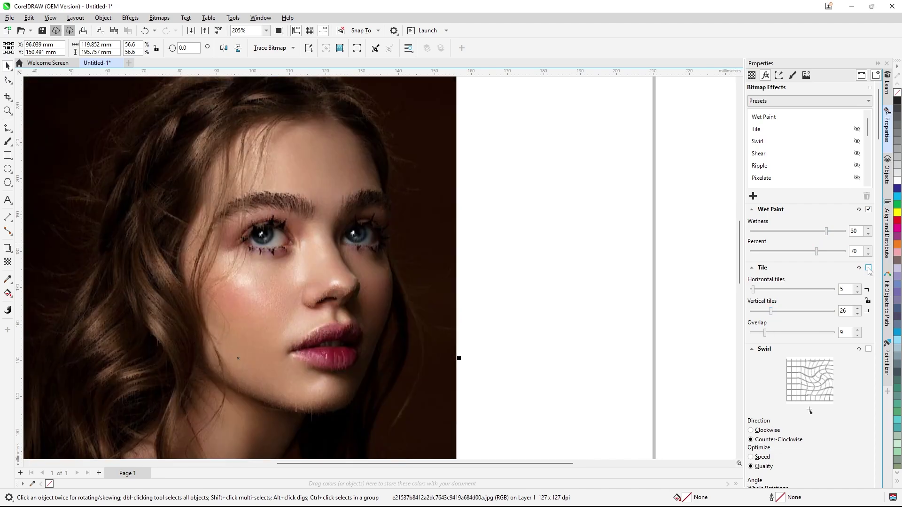
click(868, 209)
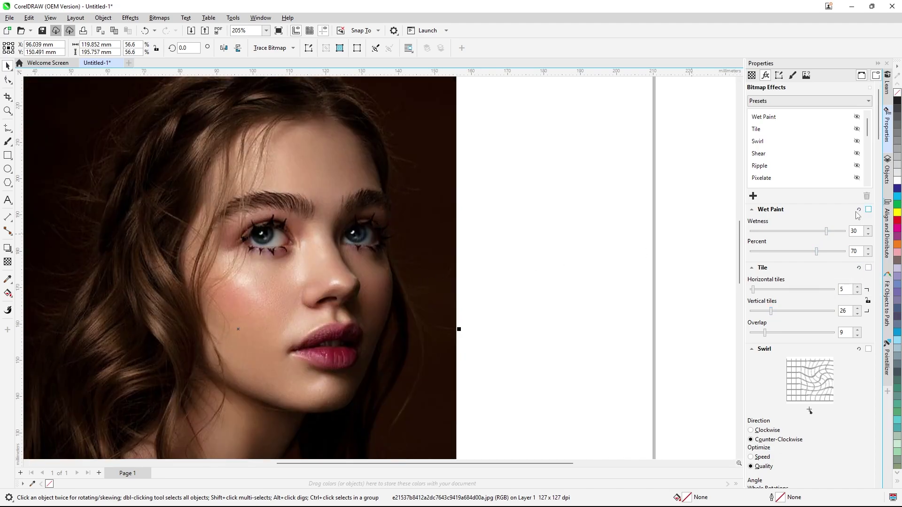
Add a Distort Whirlpool effect to the portrait with Spacing 48, Smear Length 11 and Twist 54
click(129, 18)
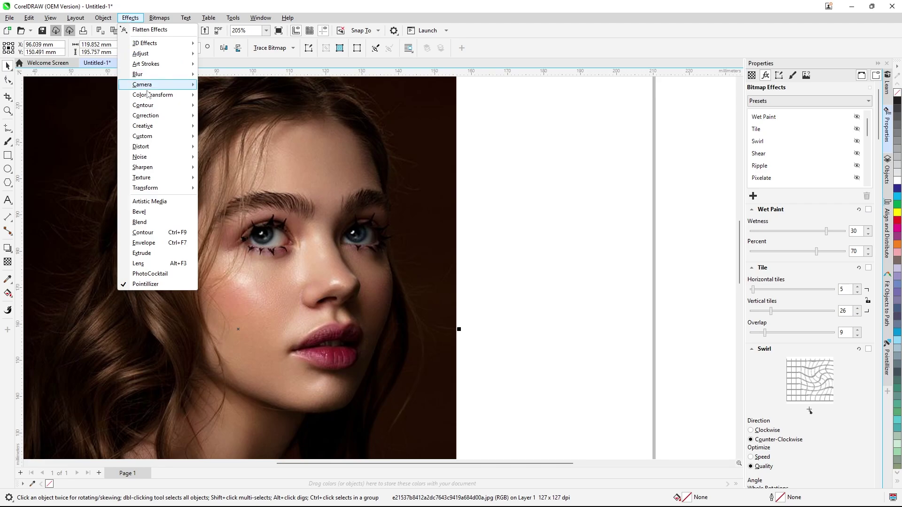
mouse_move(179, 147)
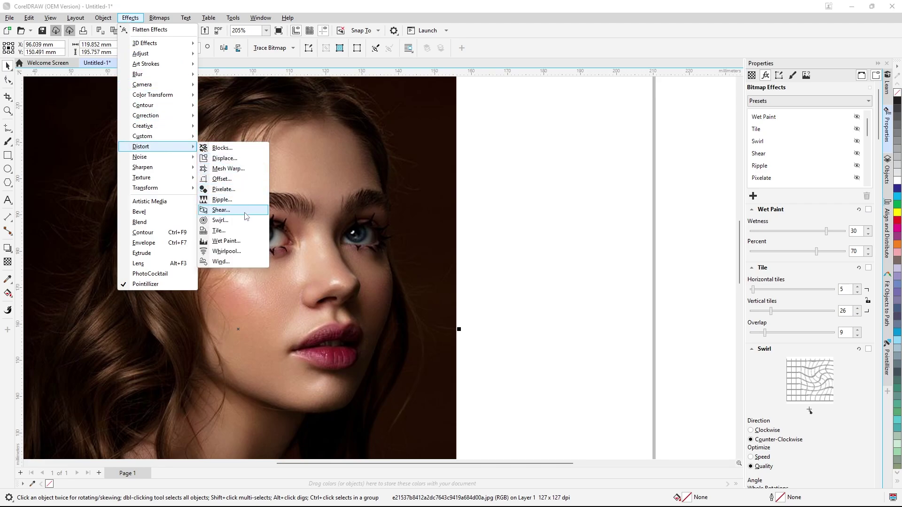
click(242, 253)
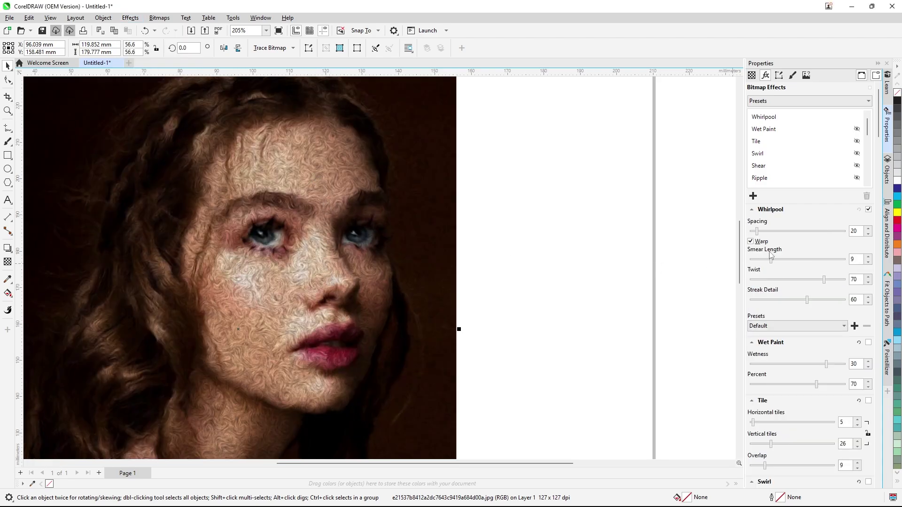
click(771, 232)
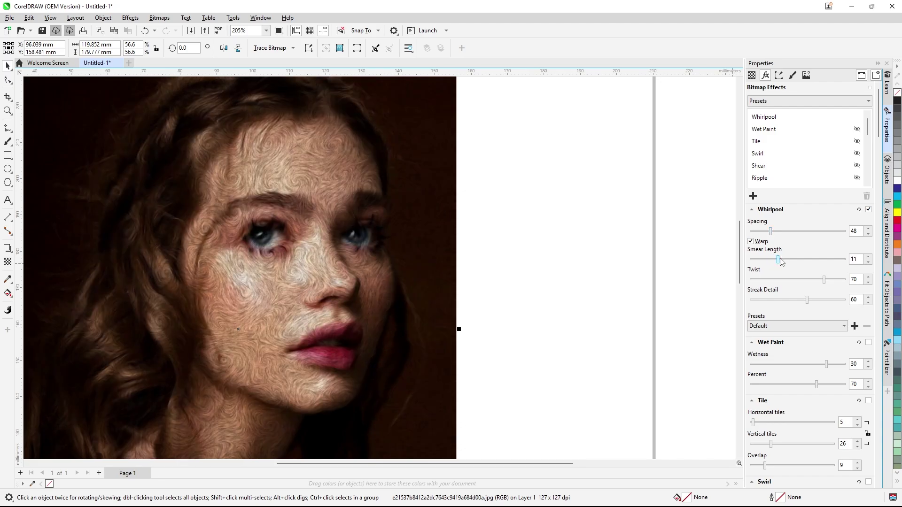
click(807, 279)
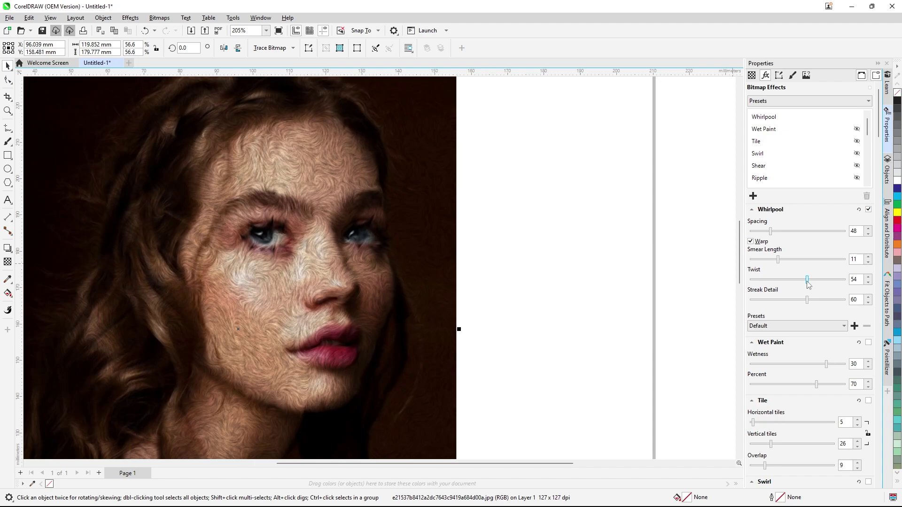
Apply the Whirlpool presets Brush Strokes, Crystallize and Rings in turn, and switch off the Whirlpool effect
click(843, 327)
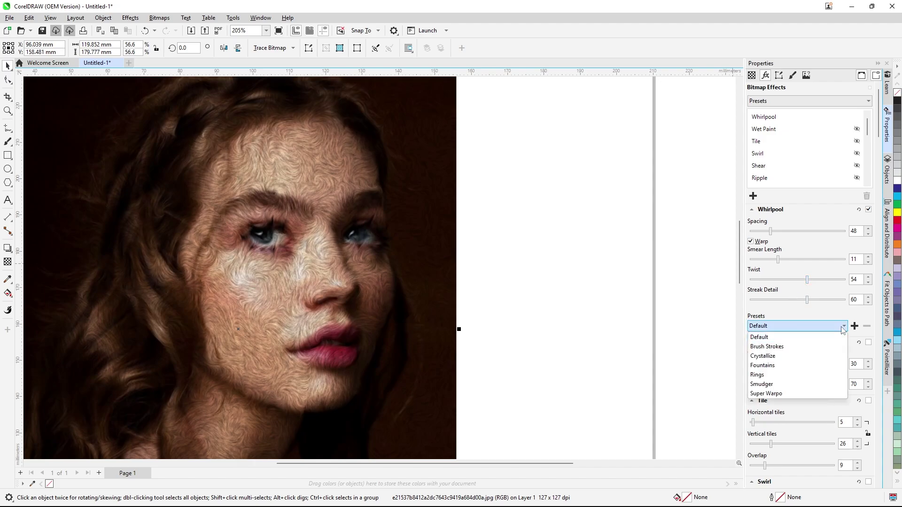
click(794, 349)
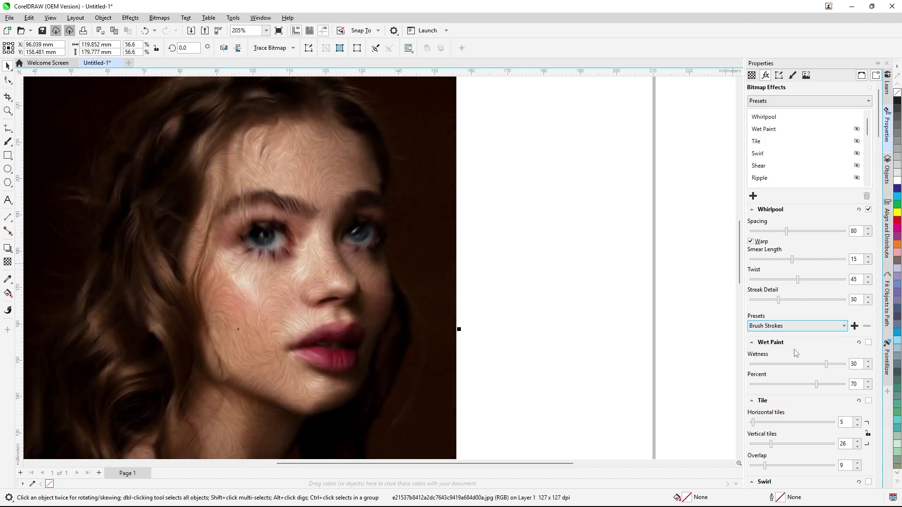
click(827, 327)
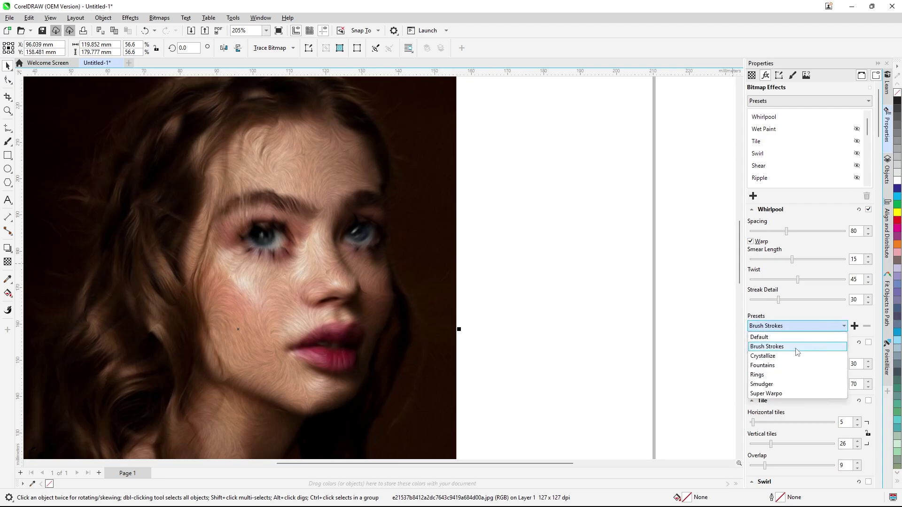
click(783, 357)
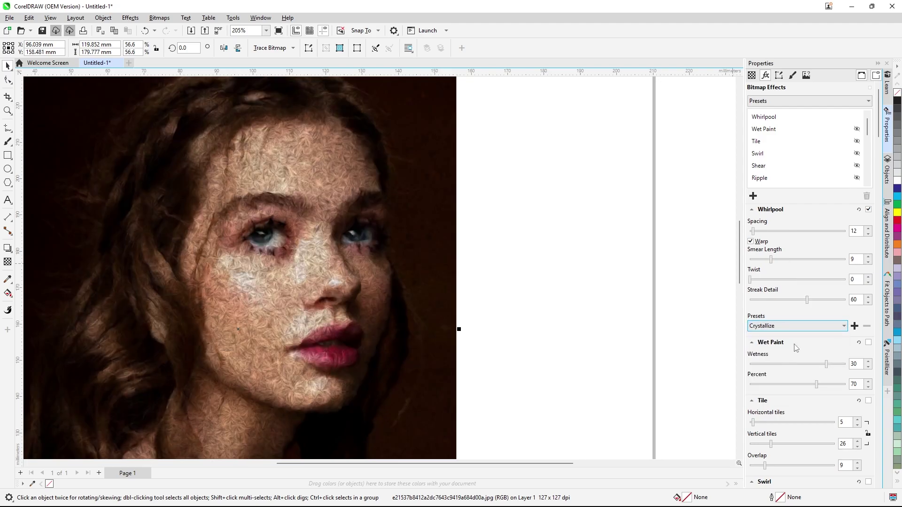
click(812, 325)
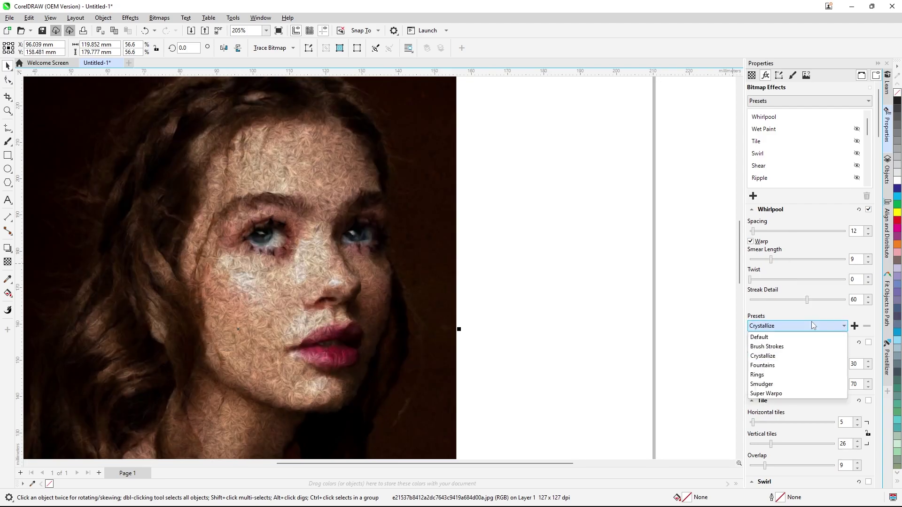
click(771, 376)
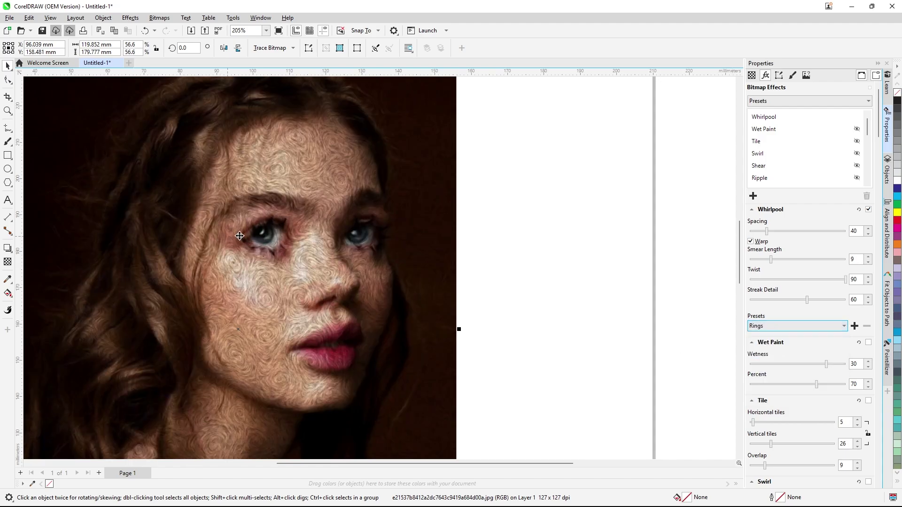
click(868, 210)
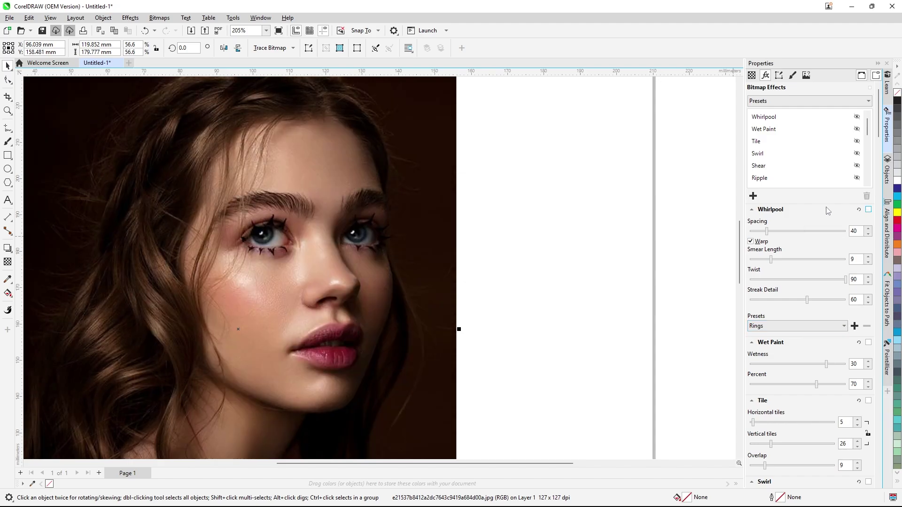
Add a Distort Wind effect to the portrait with Strength 87 and an angle of 15°
click(133, 18)
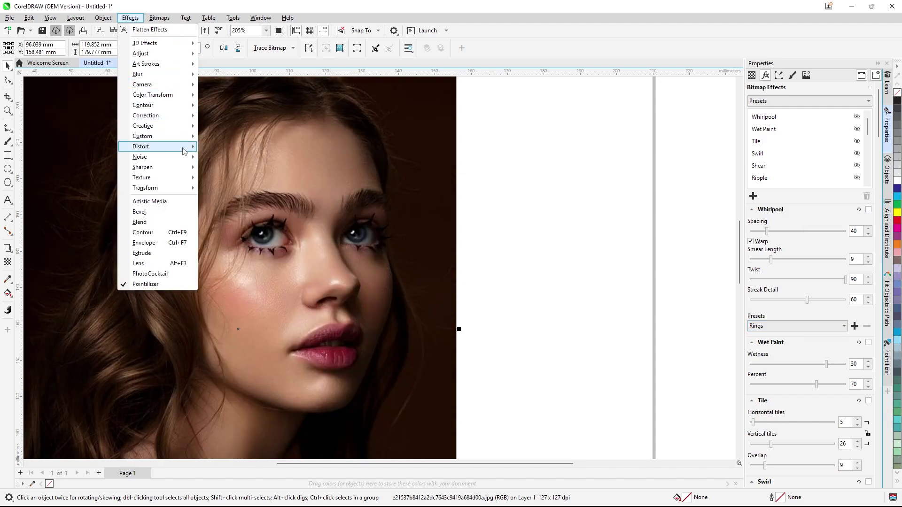
mouse_move(184, 150)
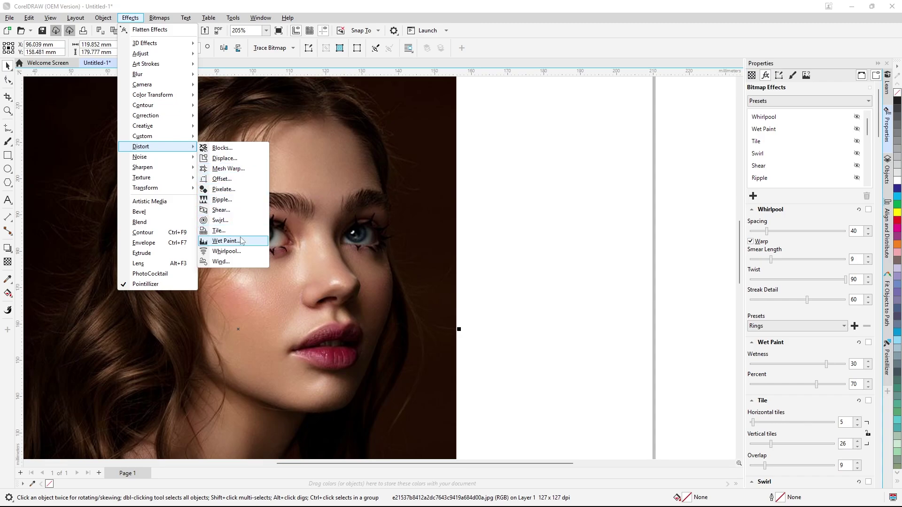
click(235, 262)
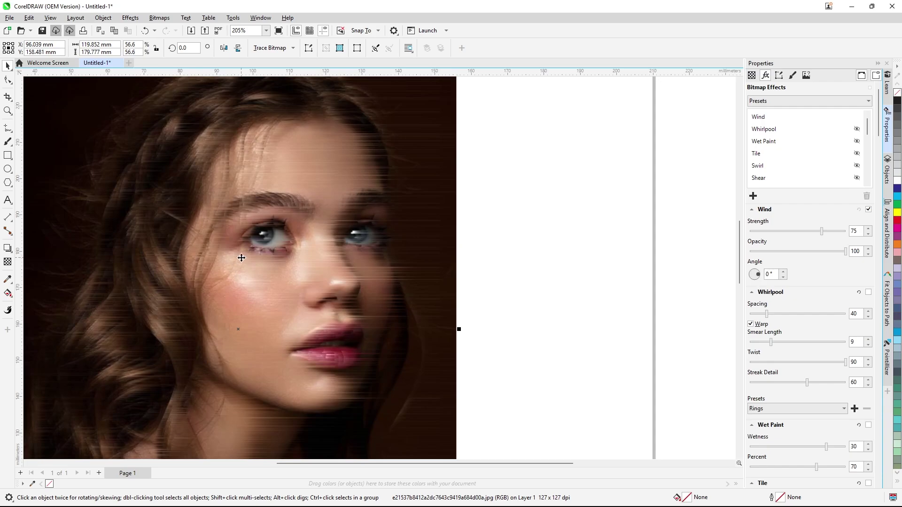
click(833, 231)
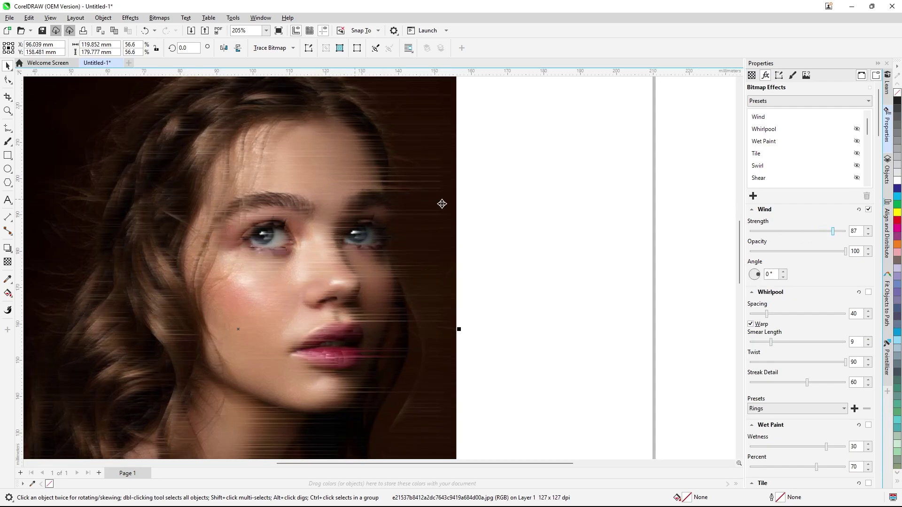
click(783, 275)
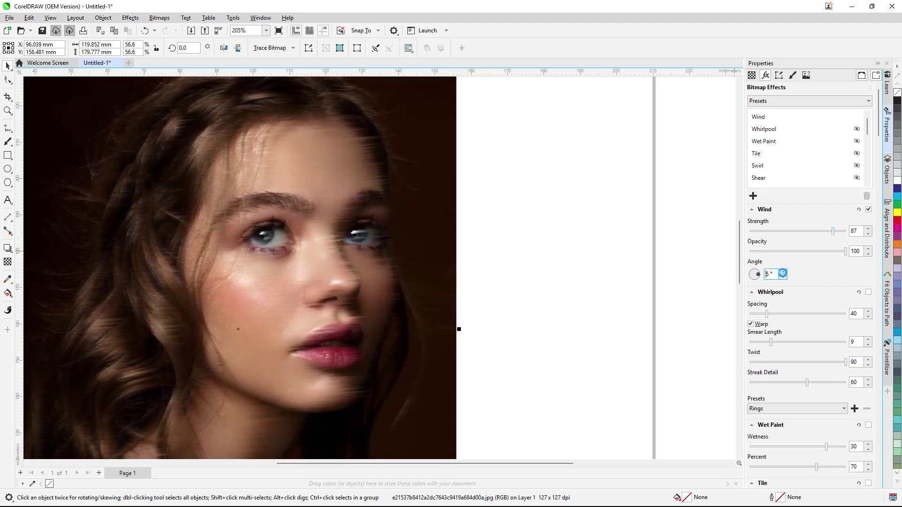
click(783, 273)
click(783, 273)
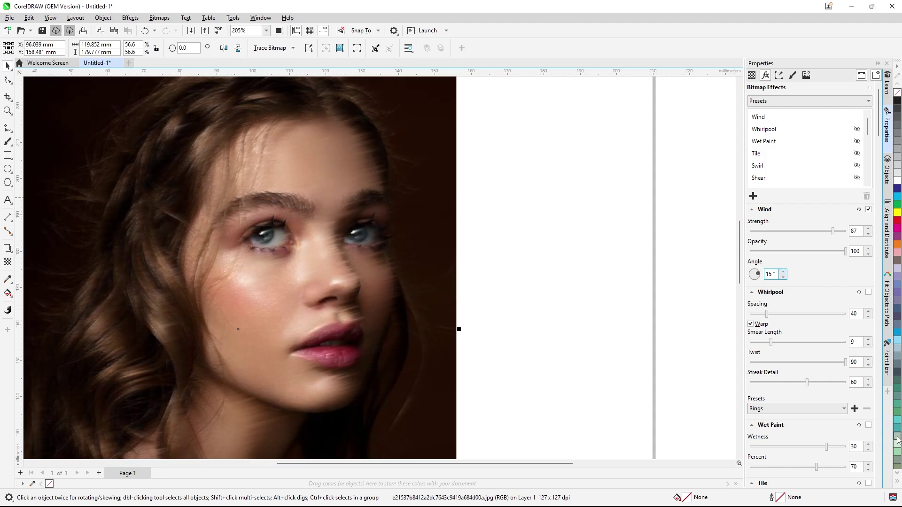
Switch off the Wind effect and delete the portrait from the page
click(868, 209)
scroll(517, 224, down, 3)
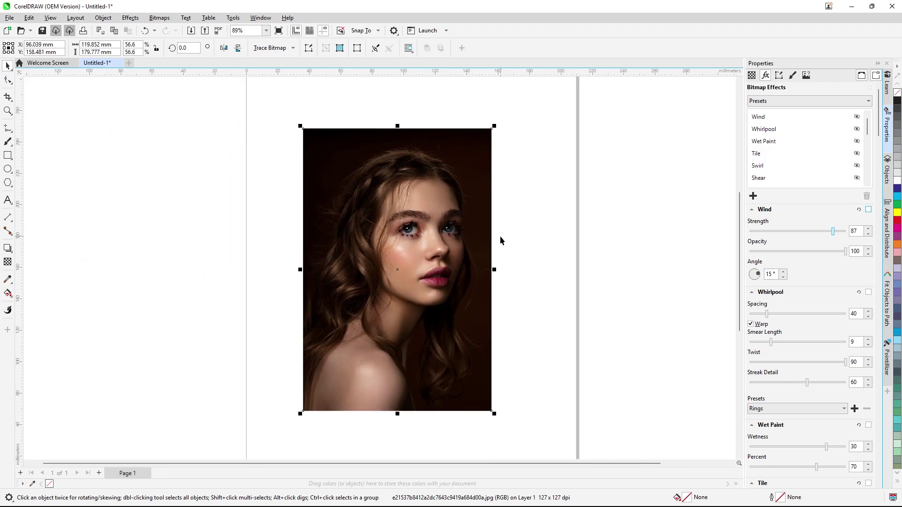
key(Delete)
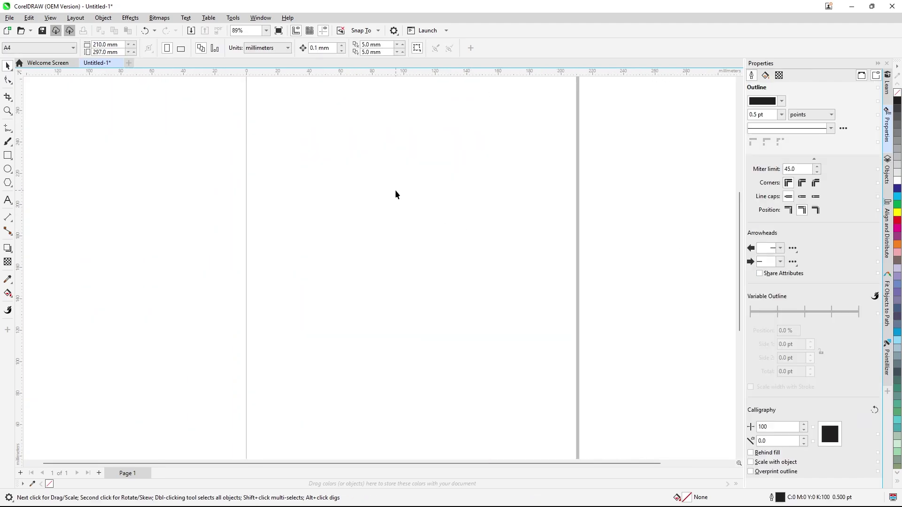
Import images.jpeg and place it on the page at about 128 × 193 mm
right_click(396, 194)
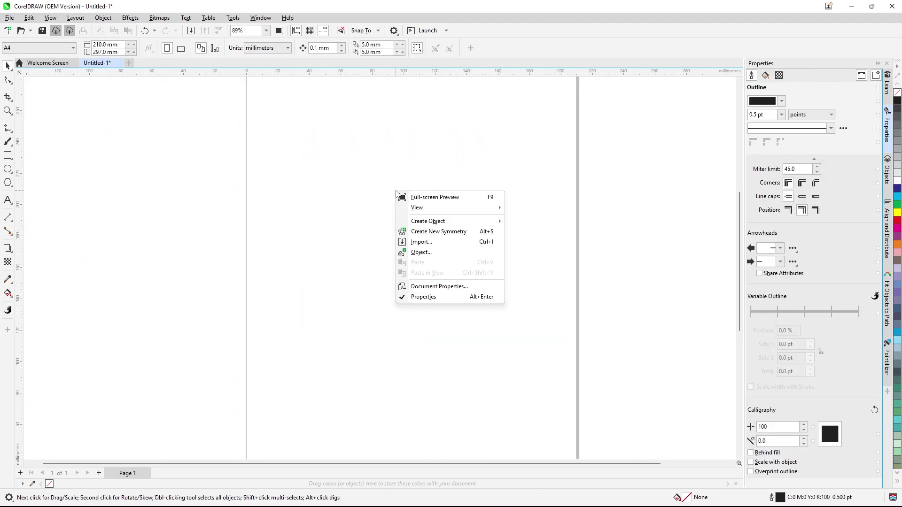
click(416, 242)
scroll(648, 277, down, 5)
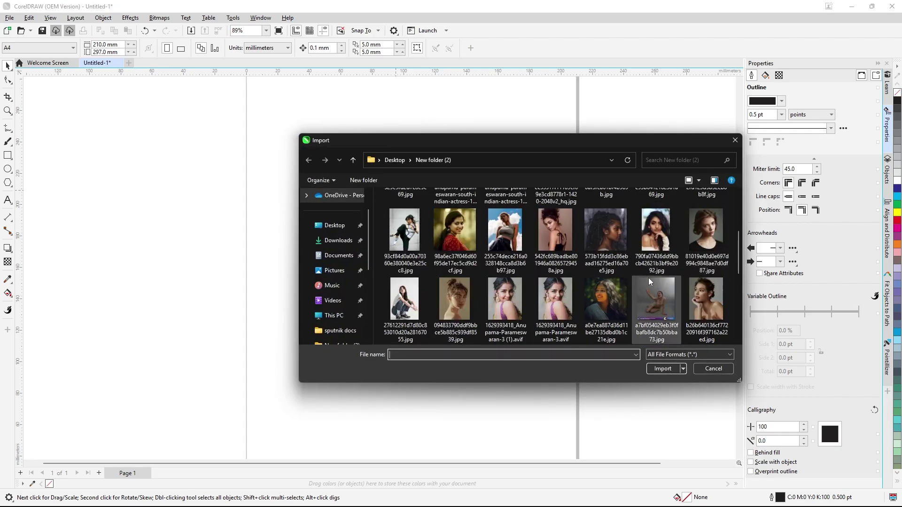
click(555, 291)
click(663, 368)
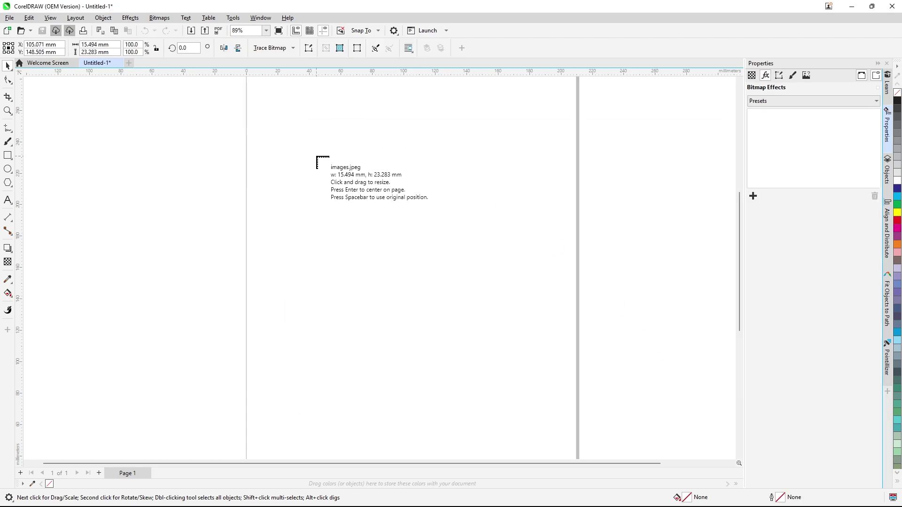
drag(306, 111, 544, 414)
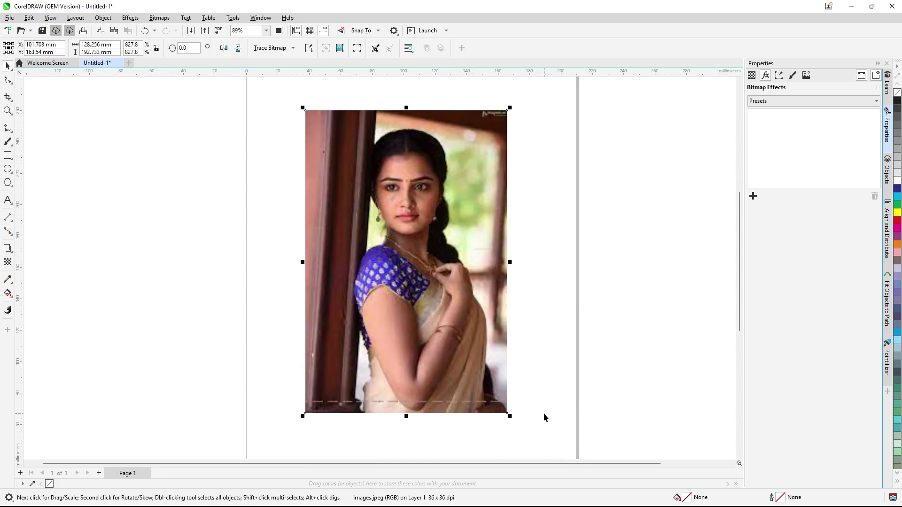
scroll(425, 159, up, 1)
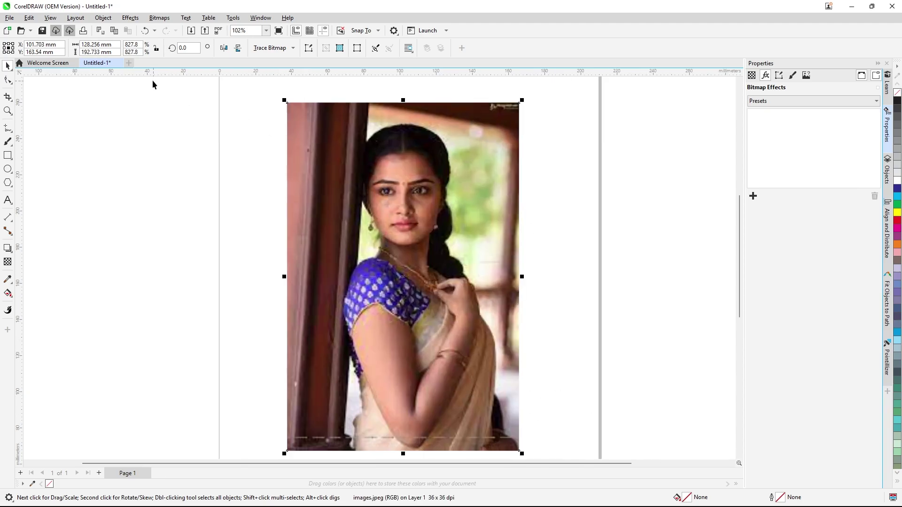
Add a Tune Noise effect to the imported portrait and apply its More Gaussian preset
click(134, 18)
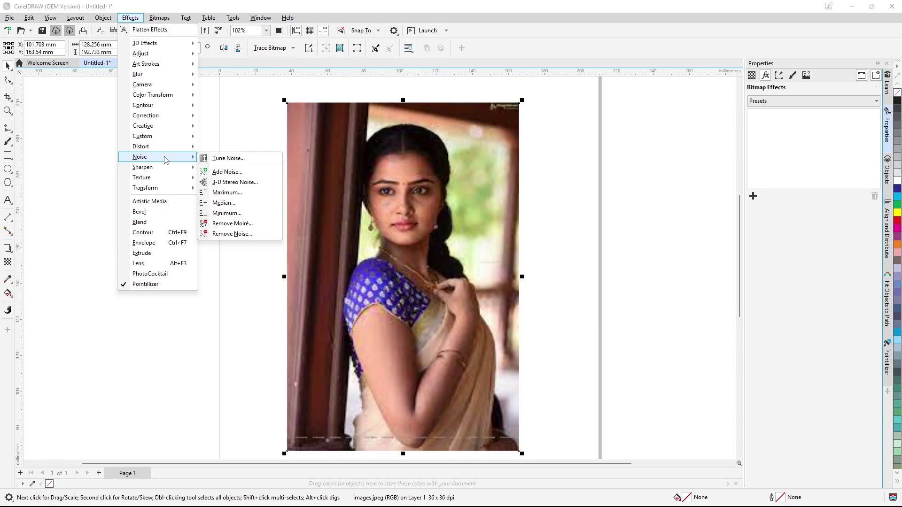
click(218, 162)
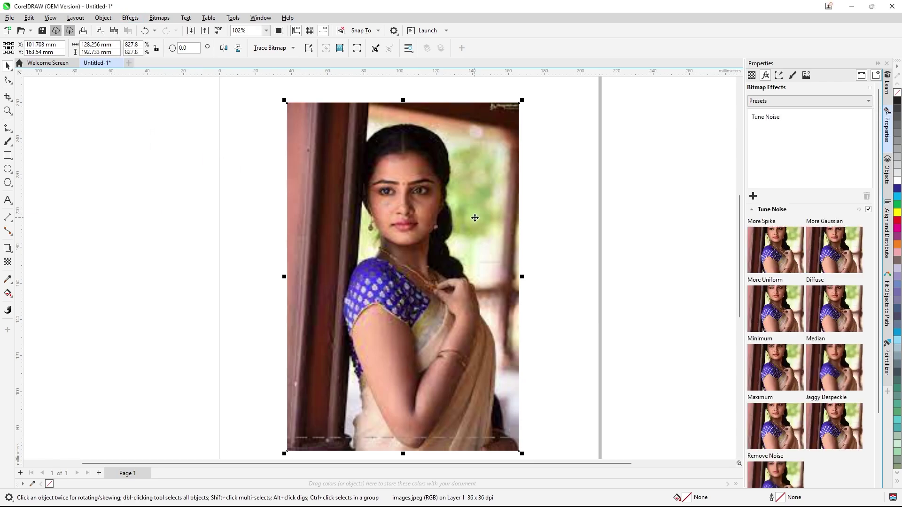
scroll(475, 217, up, 1)
scroll(292, 175, up, 1)
scroll(518, 246, up, 1)
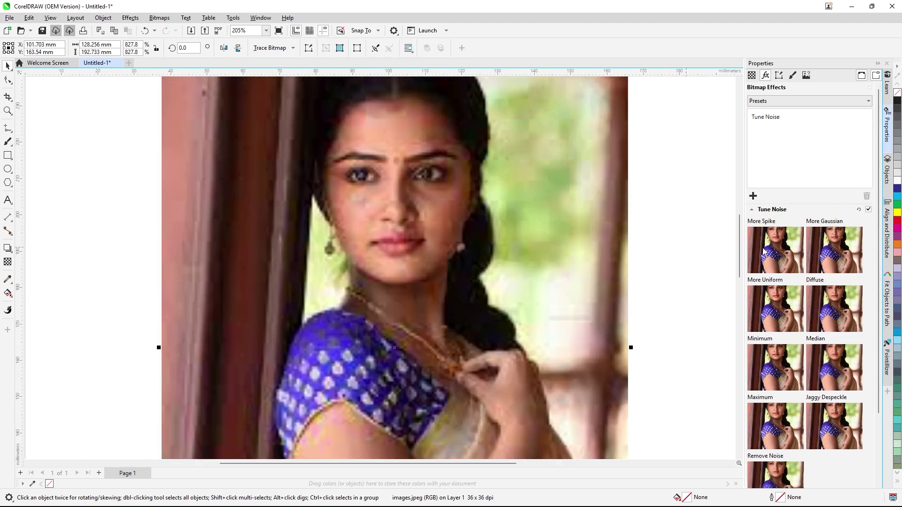
click(849, 256)
scroll(839, 306, down, 4)
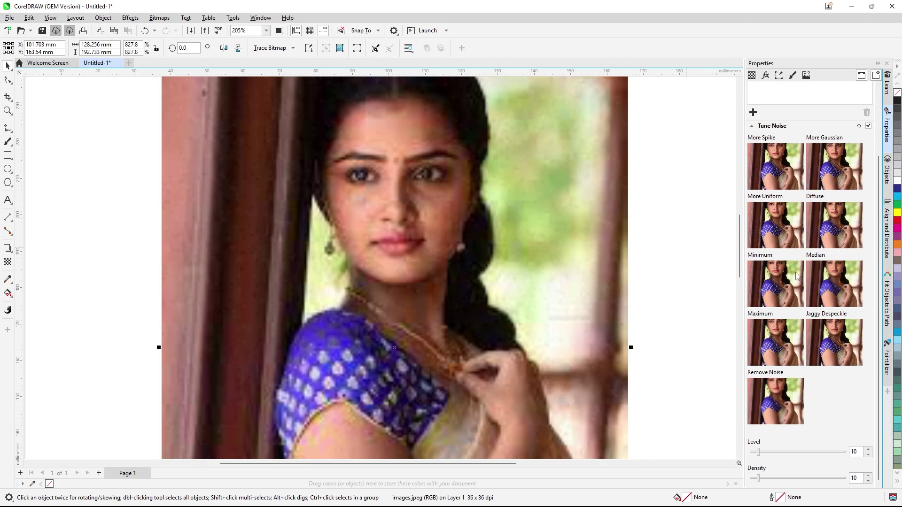
Set the Tune Noise Level to 38 and Density to 34, and switch the effect off
click(773, 454)
click(773, 453)
click(786, 453)
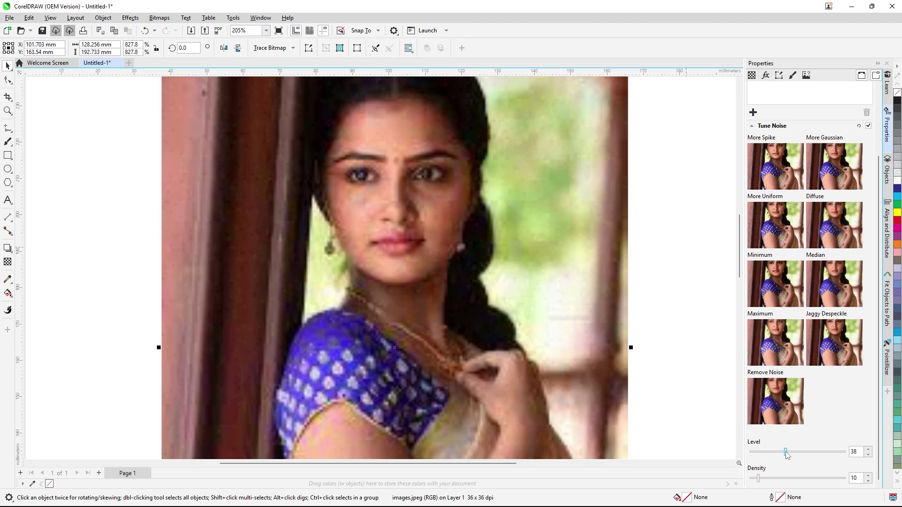
click(782, 478)
click(868, 126)
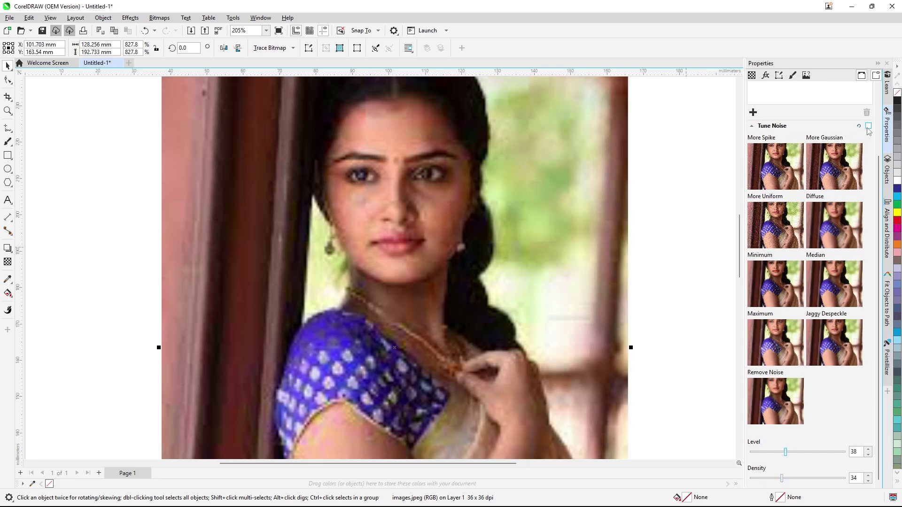
click(867, 126)
click(867, 126)
scroll(376, 220, down, 1)
scroll(484, 241, down, 1)
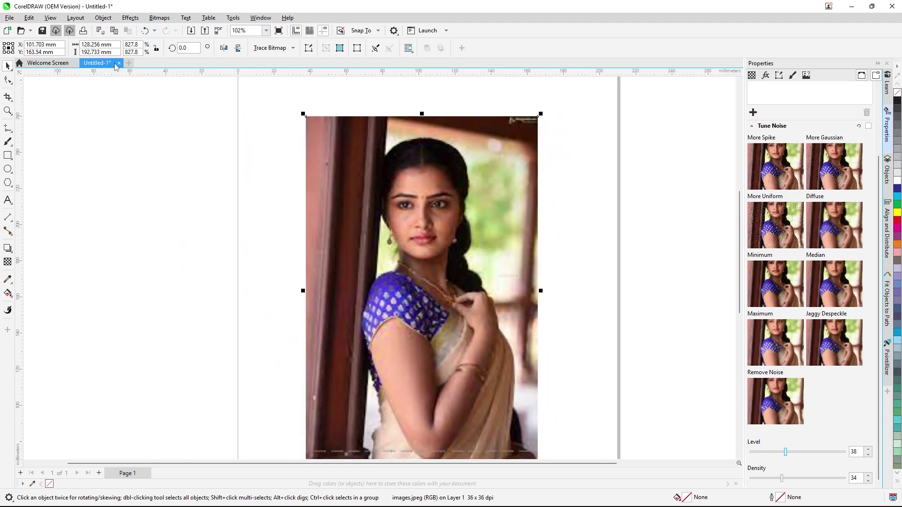
Add an Add Noise effect to the portrait and change its noise type to Spike and finally to Uniform
click(131, 18)
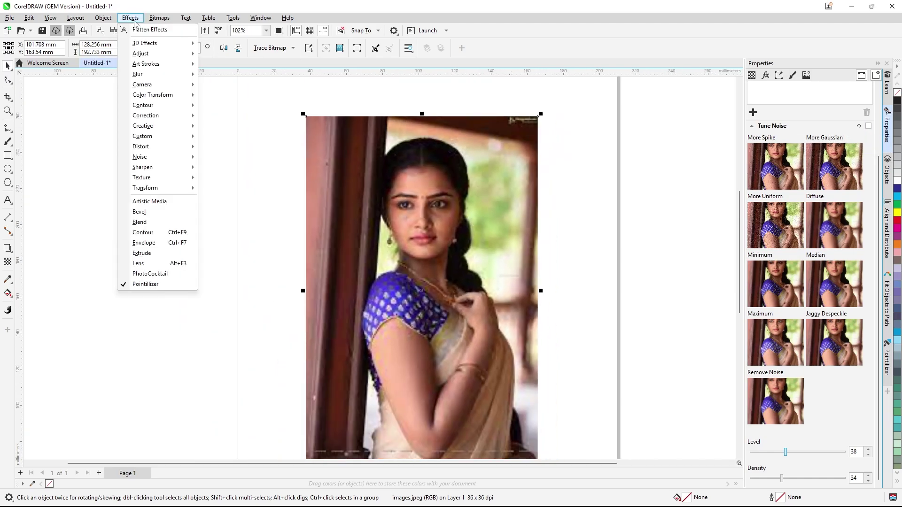
mouse_move(186, 161)
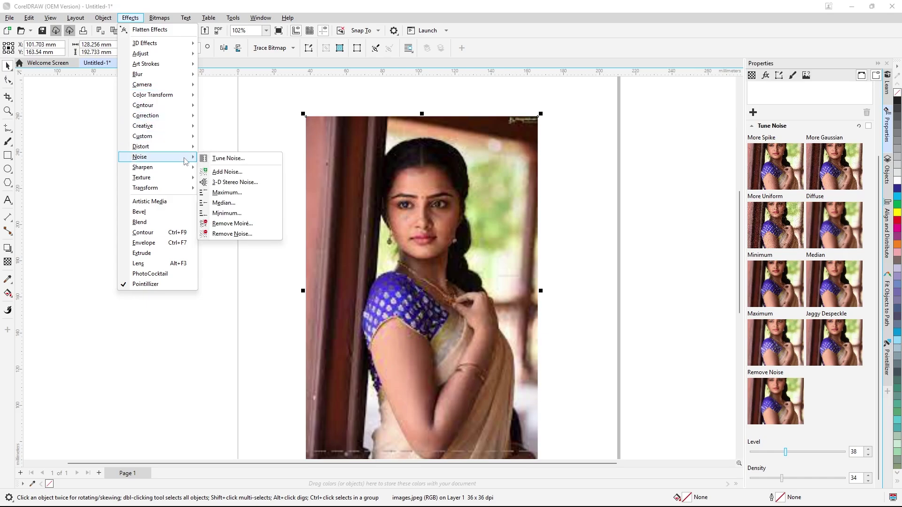
click(244, 172)
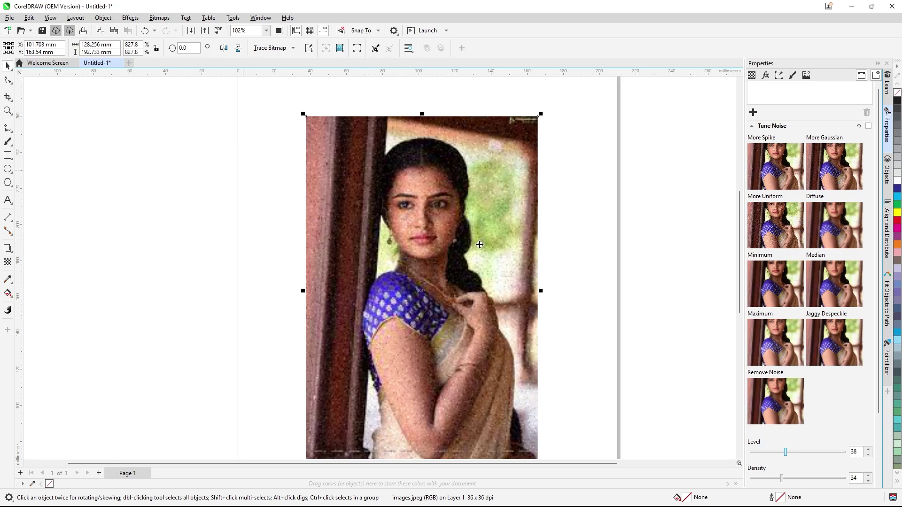
scroll(476, 230, up, 2)
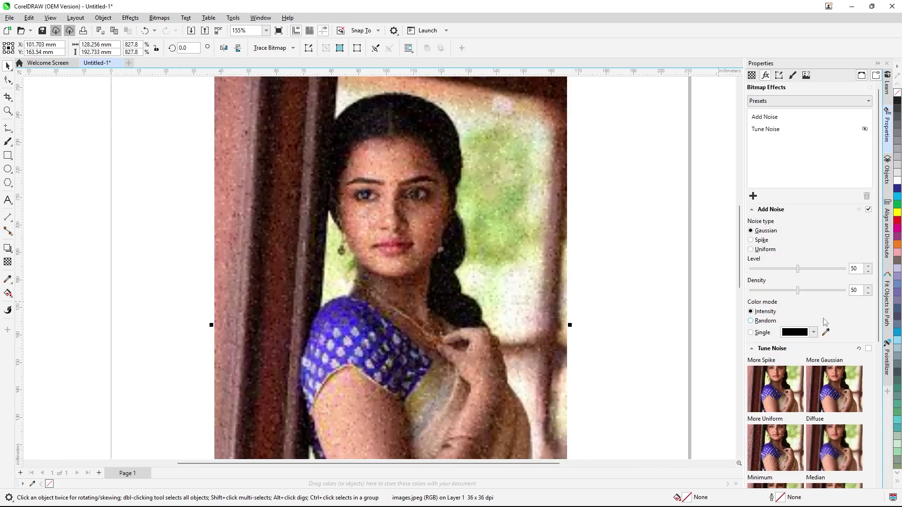
click(750, 242)
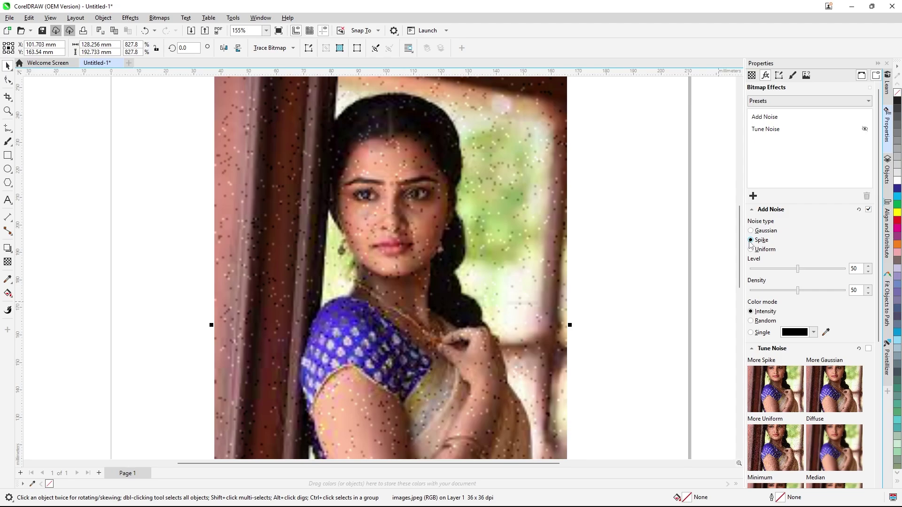
click(750, 249)
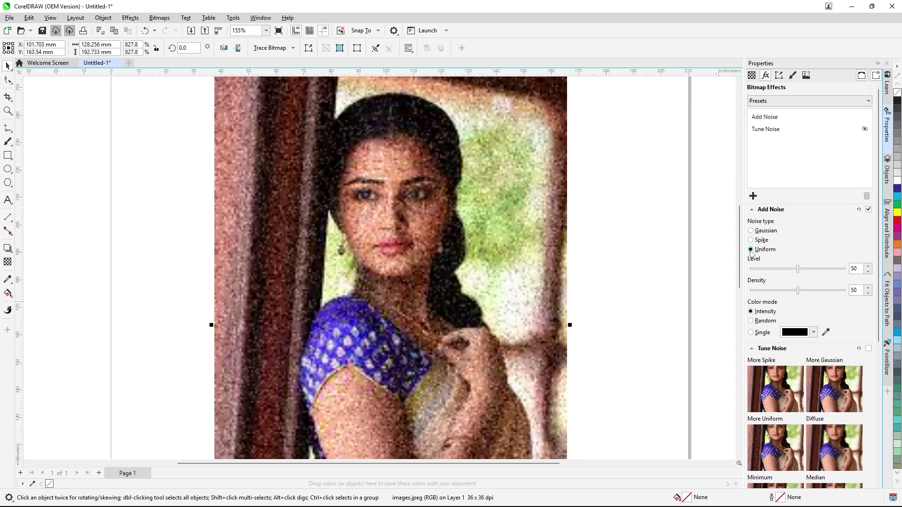
Set the Add Noise Level to 74 and Density to 63, and switch the effect off
click(821, 272)
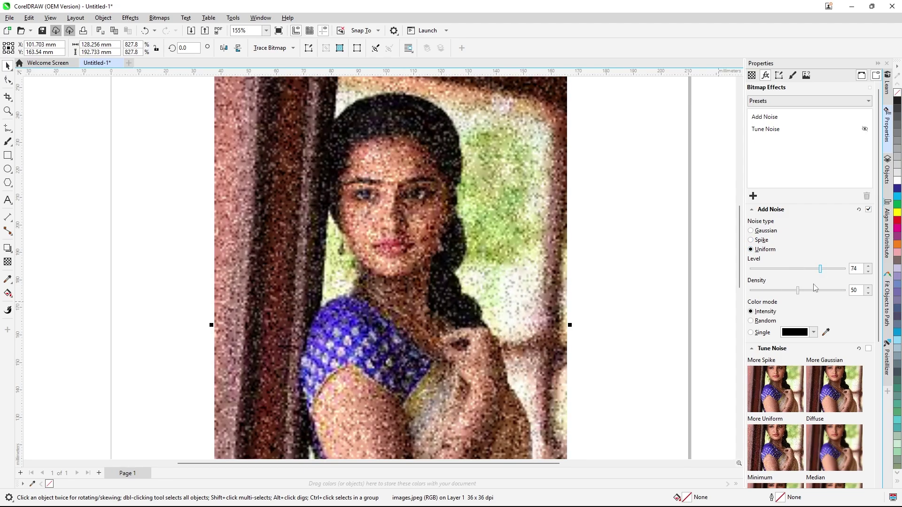
click(810, 290)
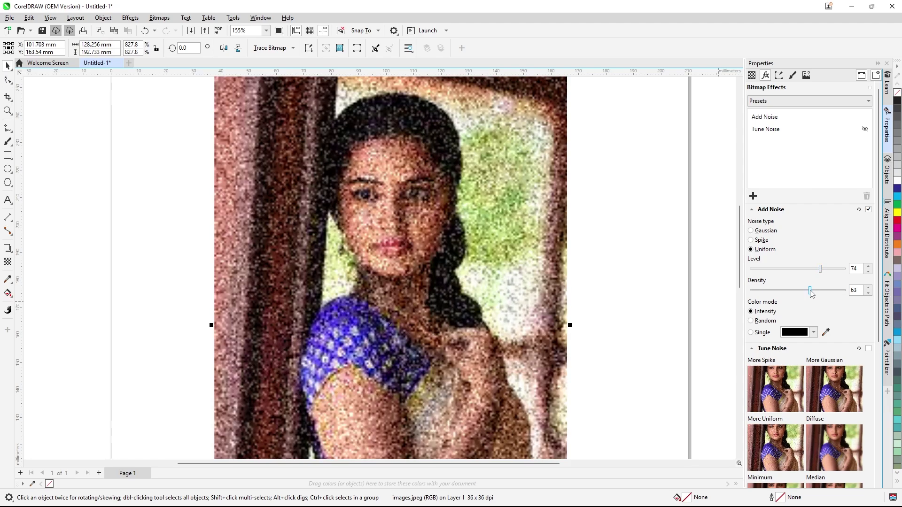
click(868, 210)
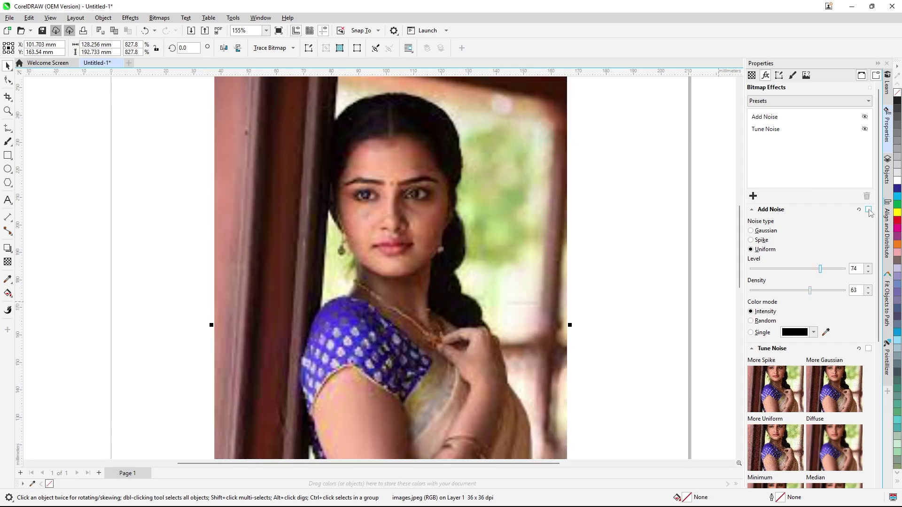
Add a 3-D Stereo Noise effect to the portrait, turn Show dots off and on again, and set Depth to 6
click(131, 19)
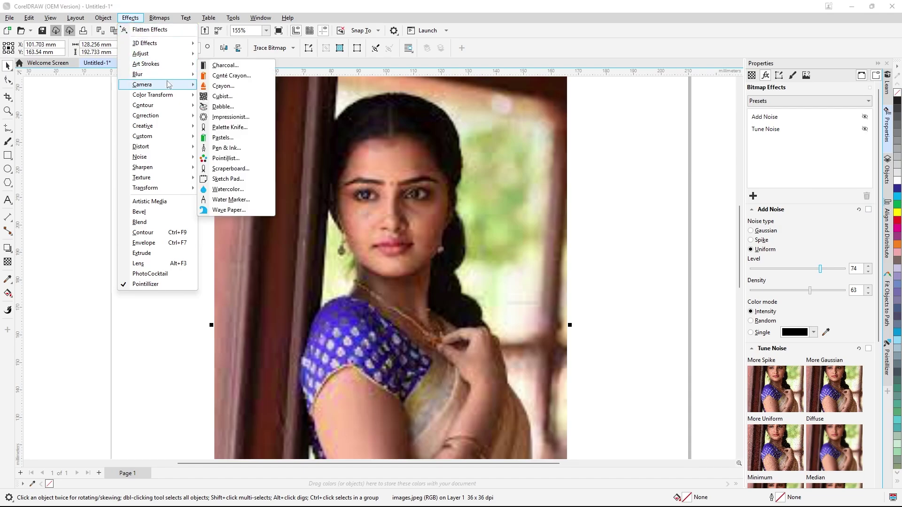
mouse_move(180, 146)
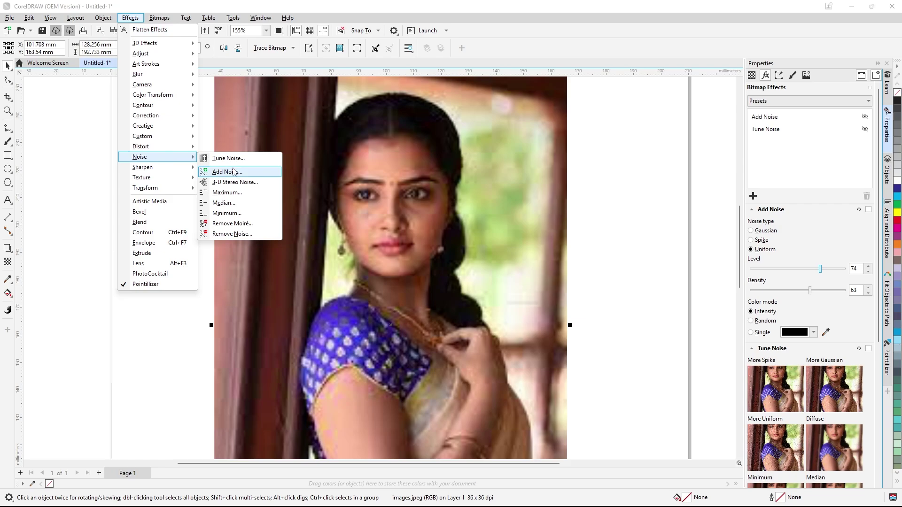
click(253, 186)
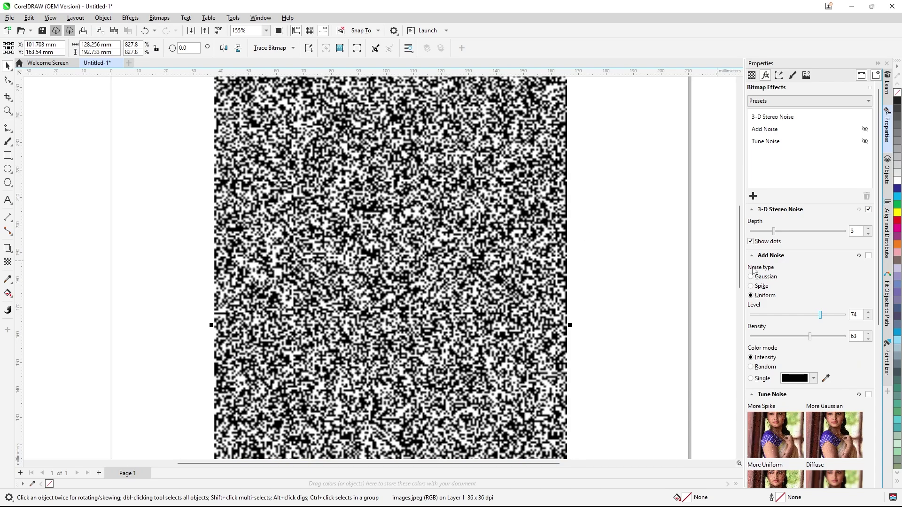
click(750, 242)
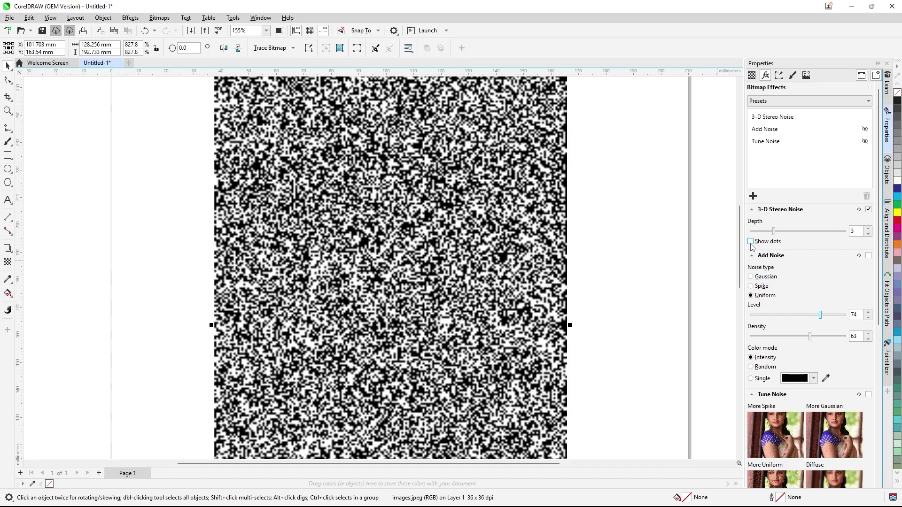
click(750, 242)
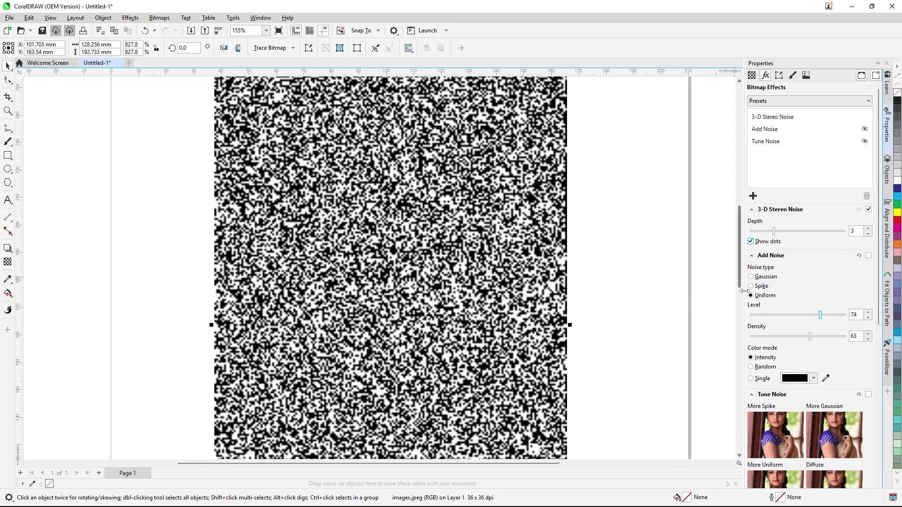
click(751, 295)
drag(779, 234, 818, 232)
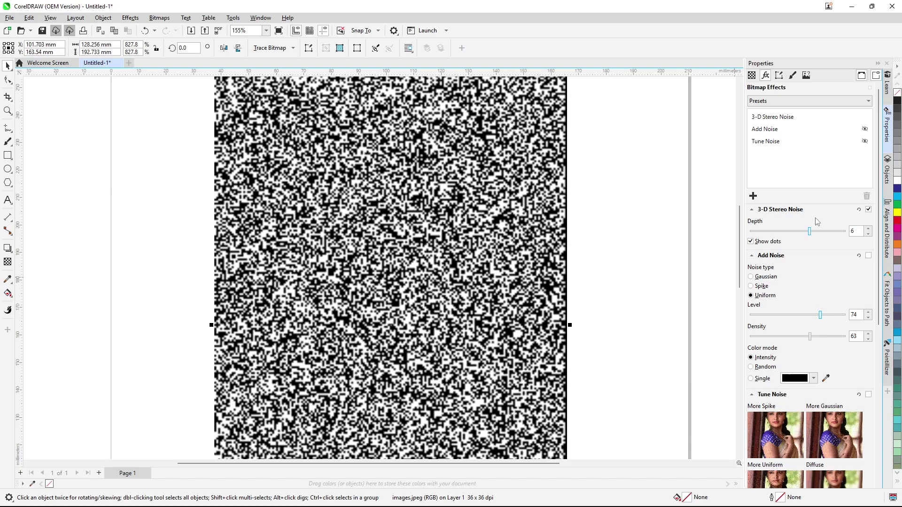
Switch off the 3-D Stereo Noise effect and delete the portrait from the page
click(868, 209)
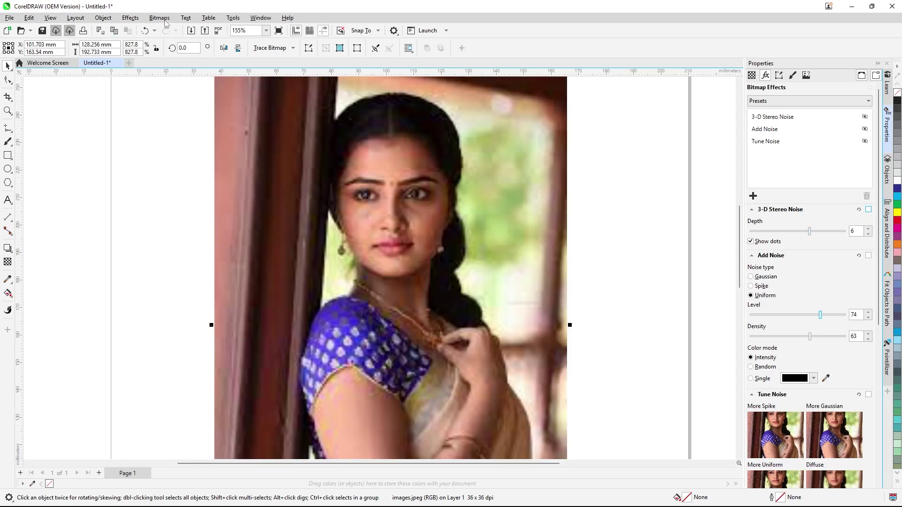
scroll(463, 275, down, 4)
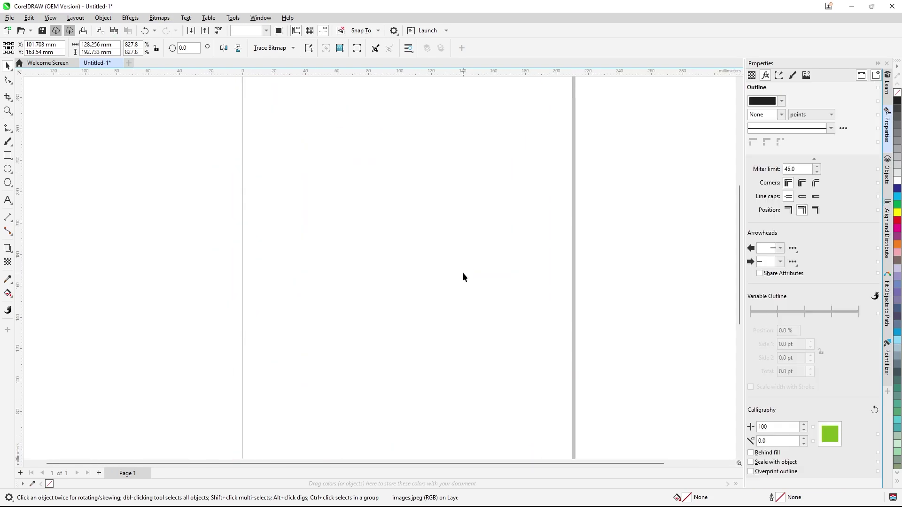
Import pose_reference_stance_woman_strong_superhero_by_adorkastock_dc2l1rc-fullview.jpg and place it on the page at about 98 × 197 mm
right_click(410, 196)
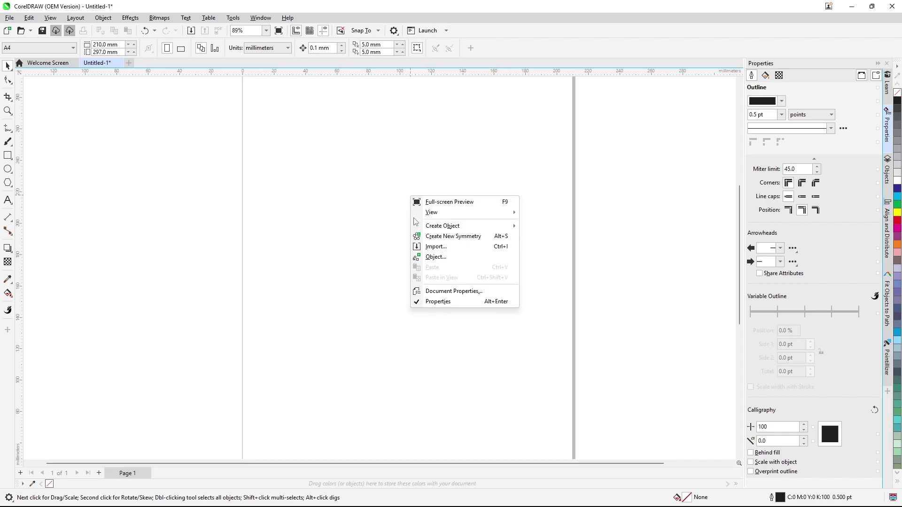
click(424, 247)
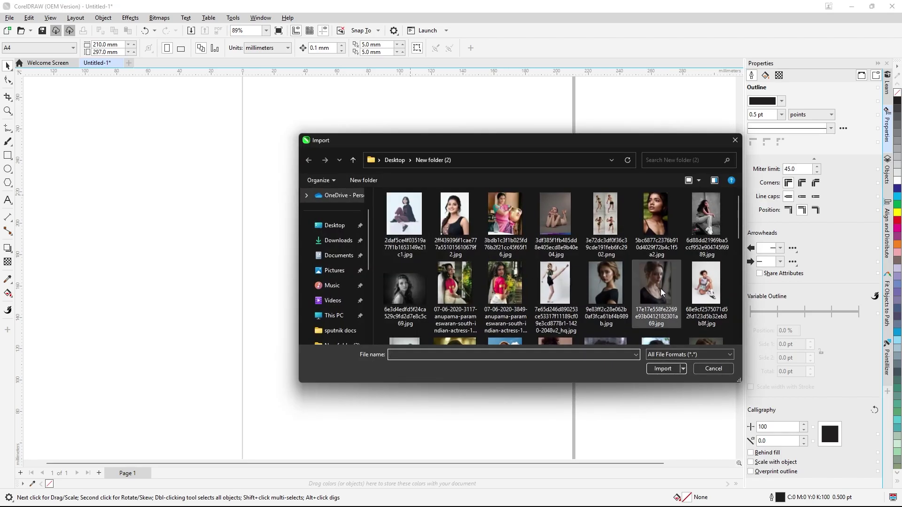
scroll(658, 289, down, 3)
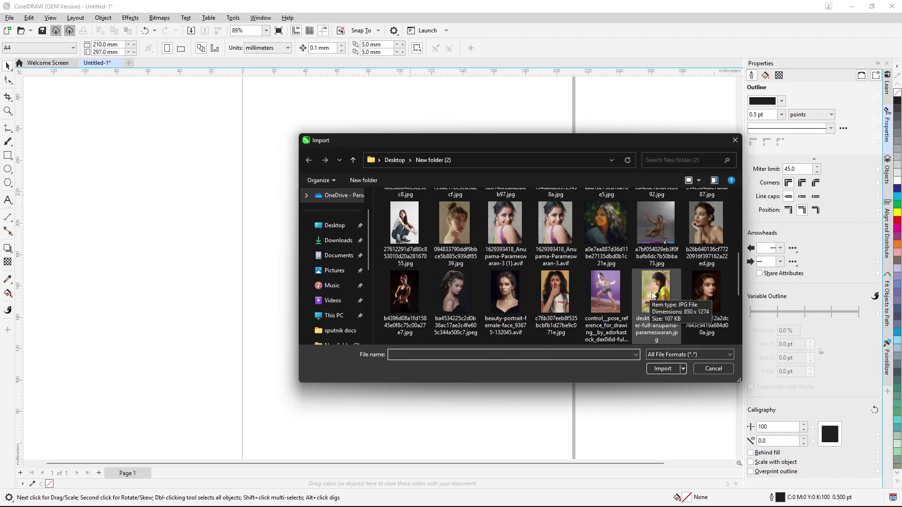
scroll(650, 292, down, 1)
scroll(673, 261, down, 1)
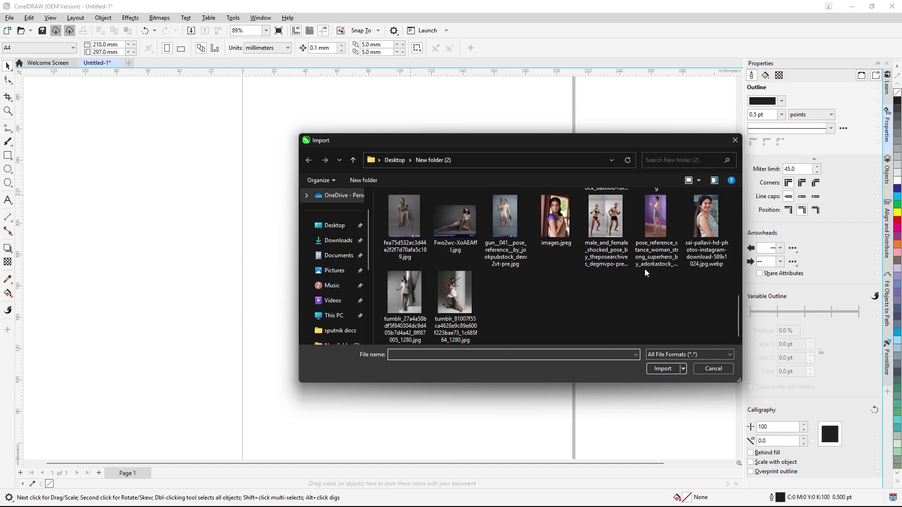
click(656, 234)
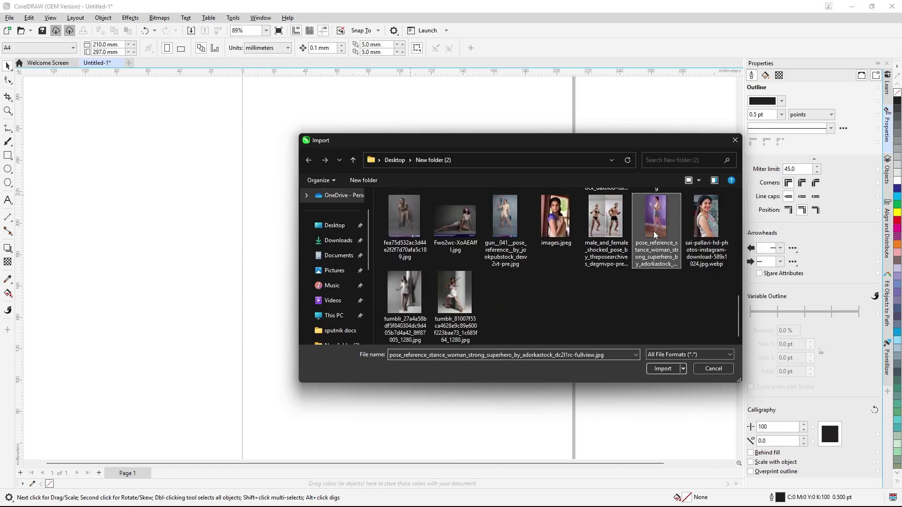
click(656, 373)
drag(316, 135, 597, 437)
scroll(463, 205, up, 2)
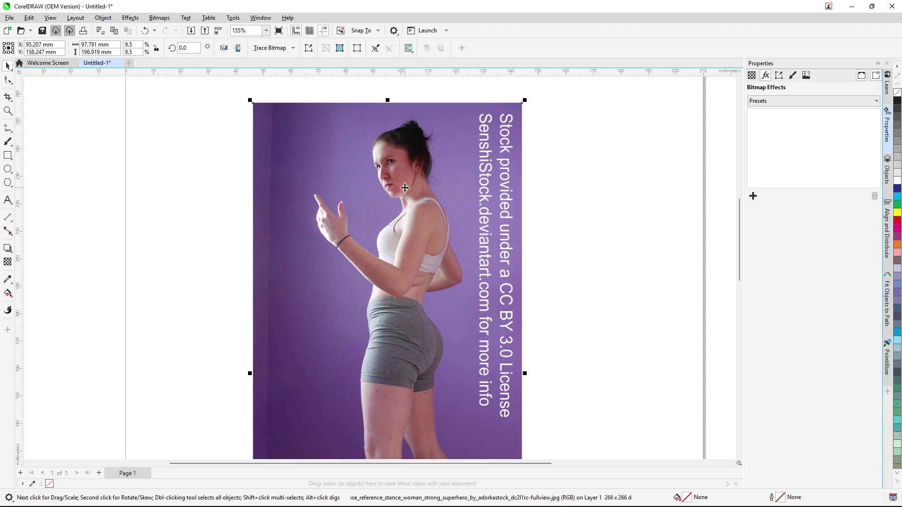
Replace the standing pose photo with Fwo2wc-XoAEAffI.jpg, imported and placed on the page at about 144 × 109 mm
scroll(405, 188, down, 4)
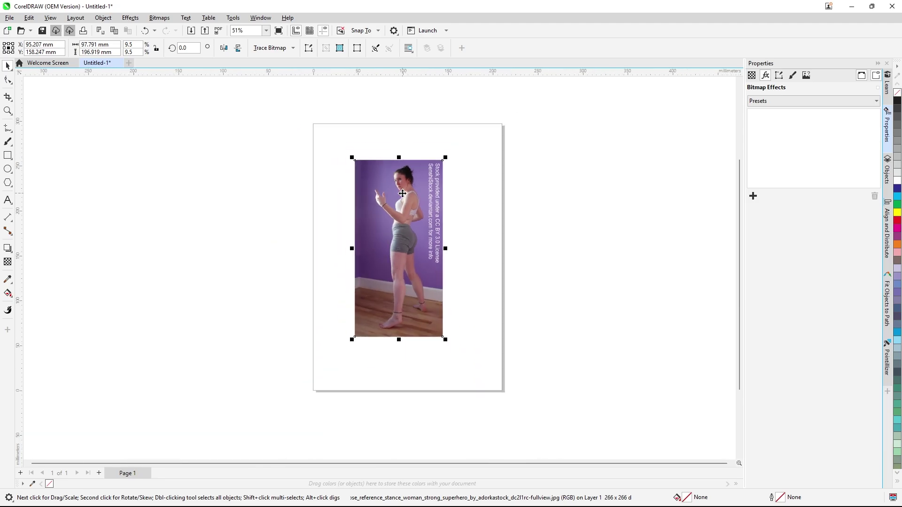
key(Delete)
right_click(402, 184)
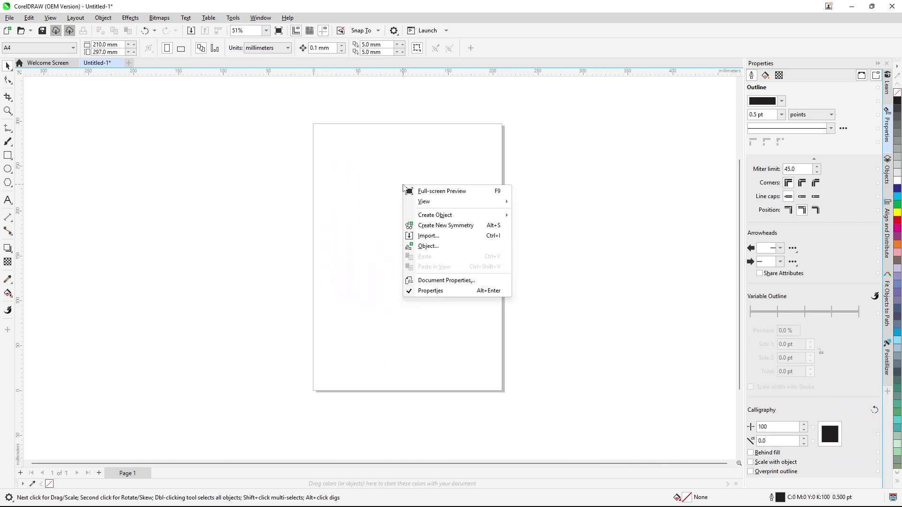
click(421, 240)
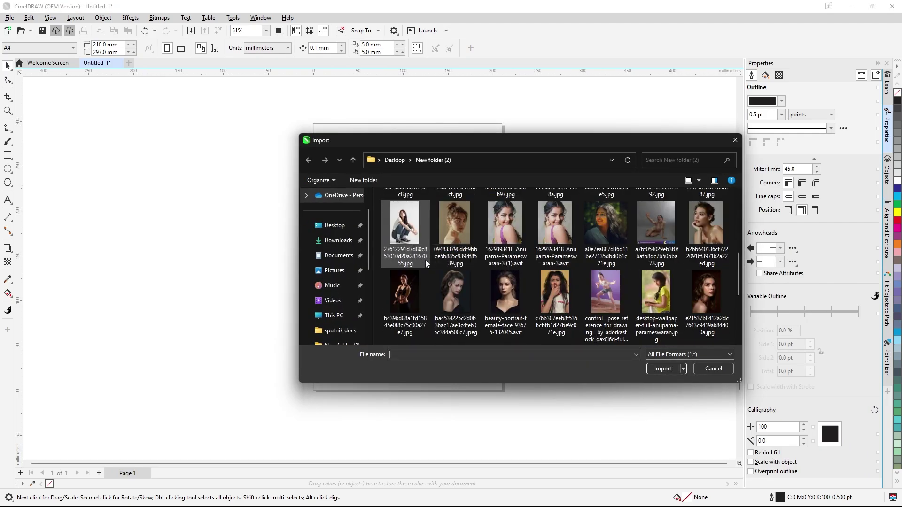
scroll(425, 260, down, 2)
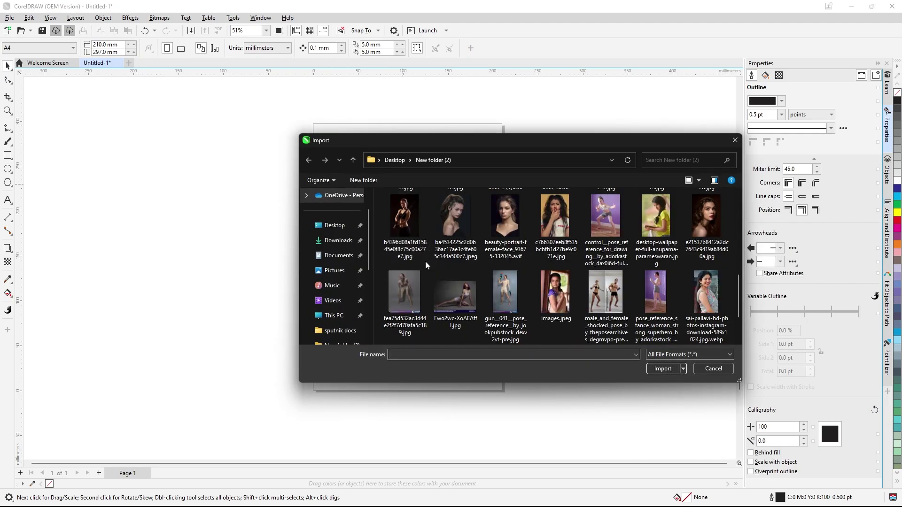
click(453, 297)
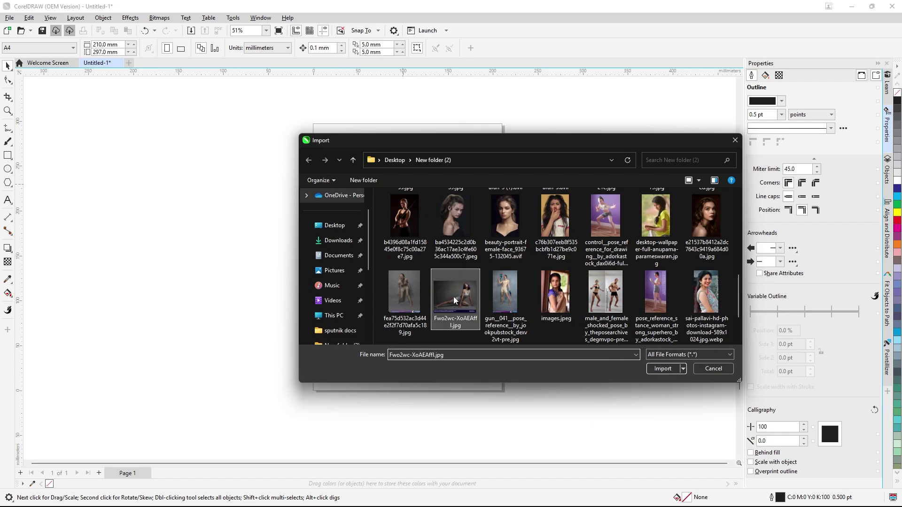
click(664, 369)
drag(353, 160, 490, 383)
scroll(455, 144, up, 5)
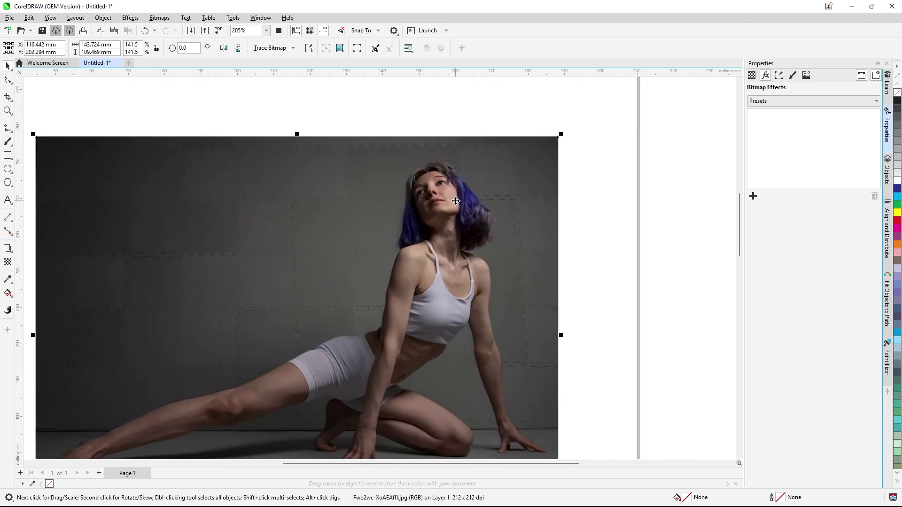
Add a Maximum noise effect to the photo with Radius 12, and switch the effect off
click(131, 19)
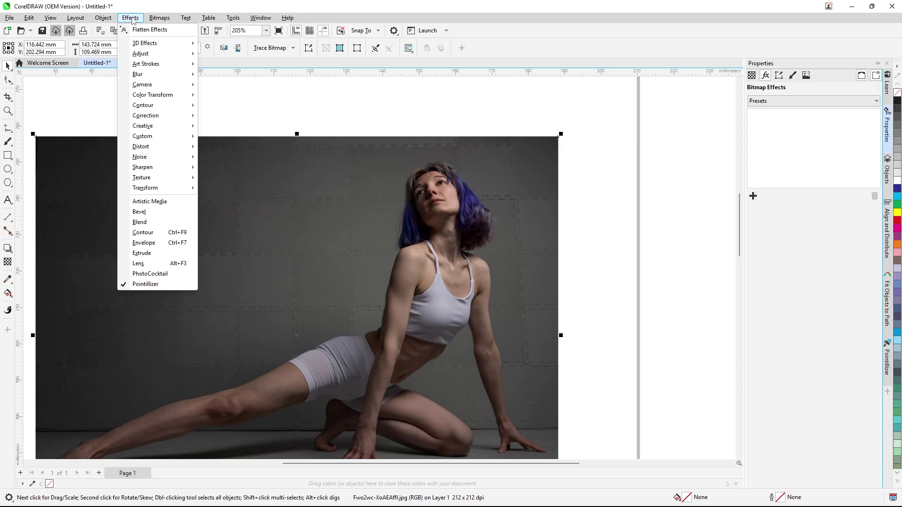
mouse_move(193, 160)
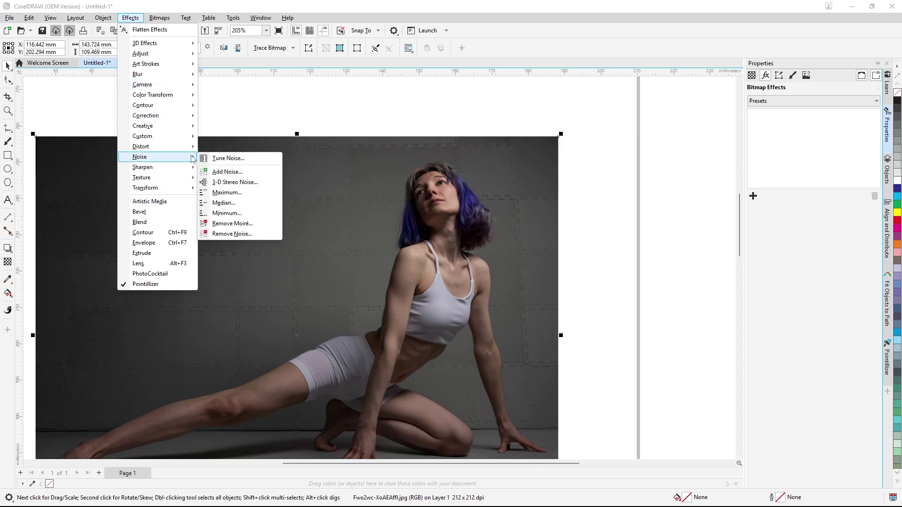
click(249, 193)
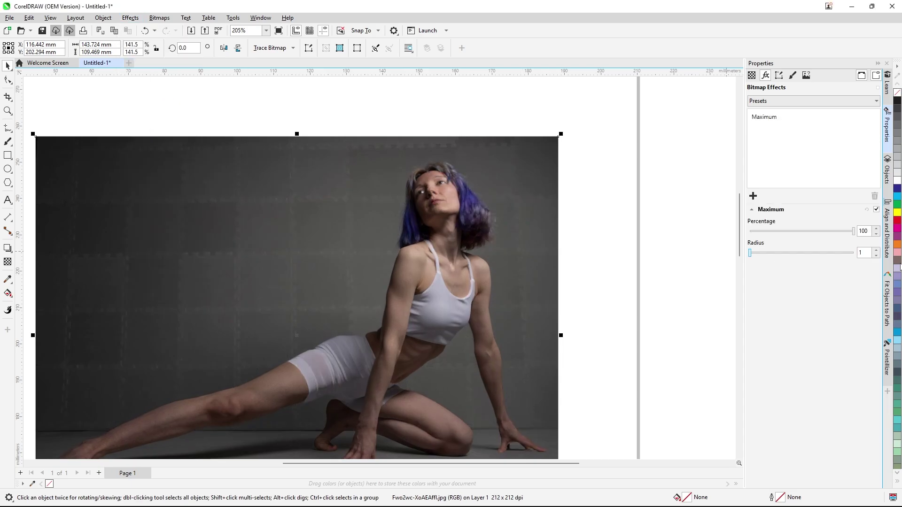
click(771, 253)
click(810, 253)
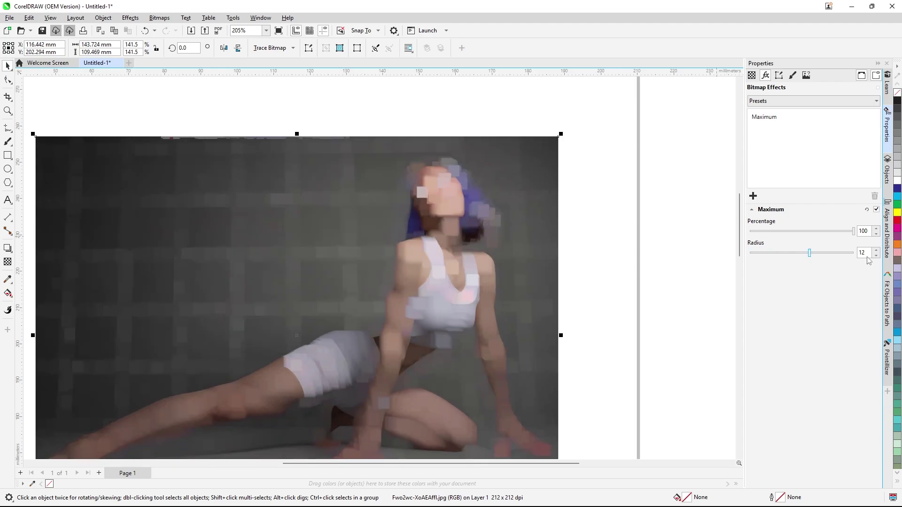
click(875, 209)
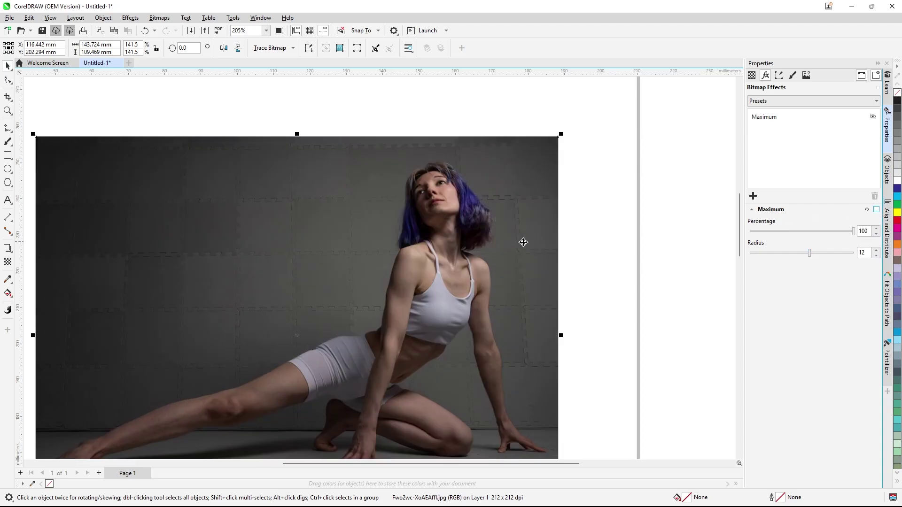
Replace the photo with sai-pallavi-hd-photos-instagram-download-589x1024.jpg.webp, imported and placed on the page at about 120 × 209 mm
key(Delete)
scroll(473, 233, down, 5)
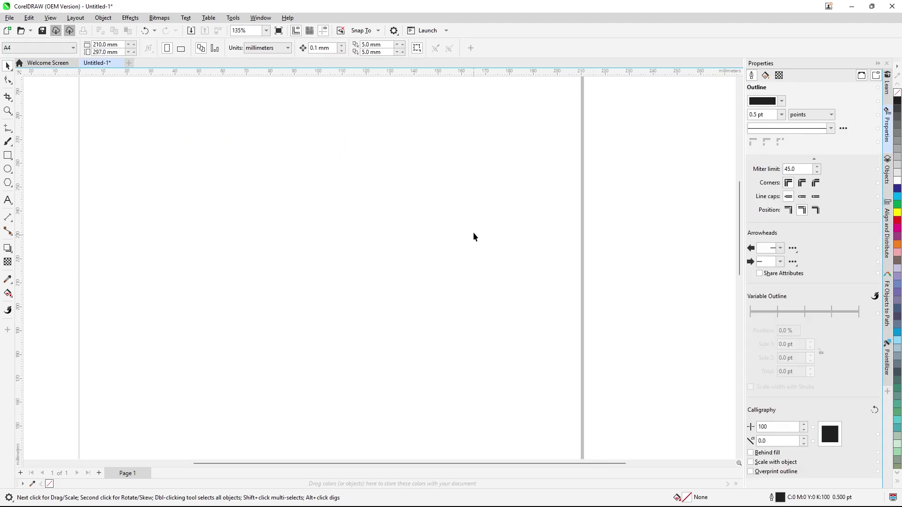
right_click(432, 229)
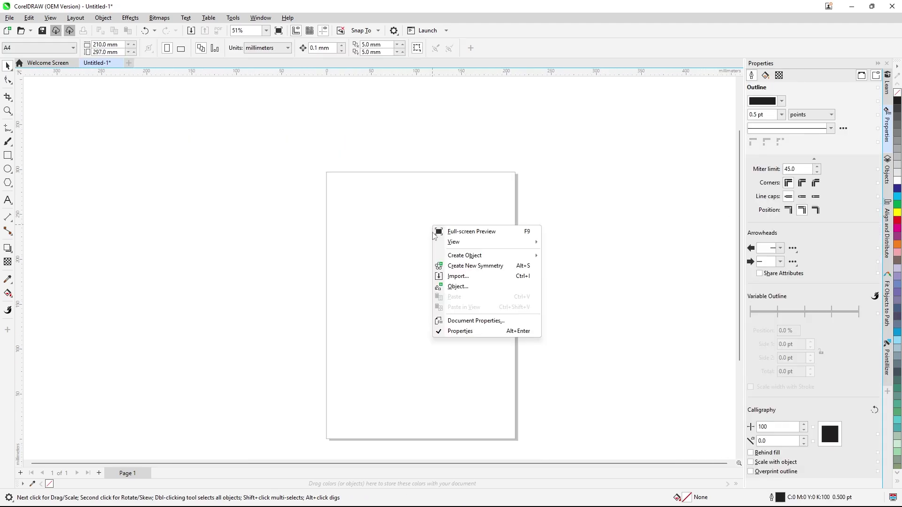
click(456, 277)
scroll(694, 315, down, 3)
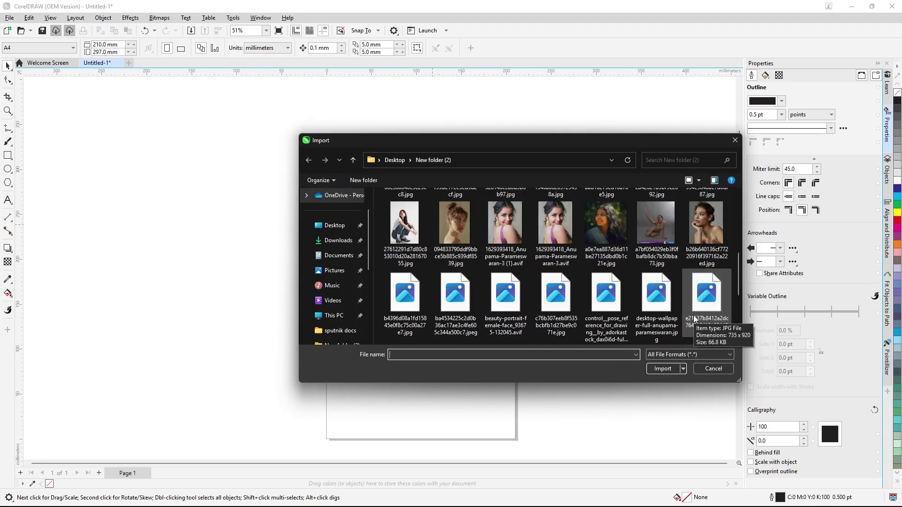
scroll(694, 318, down, 3)
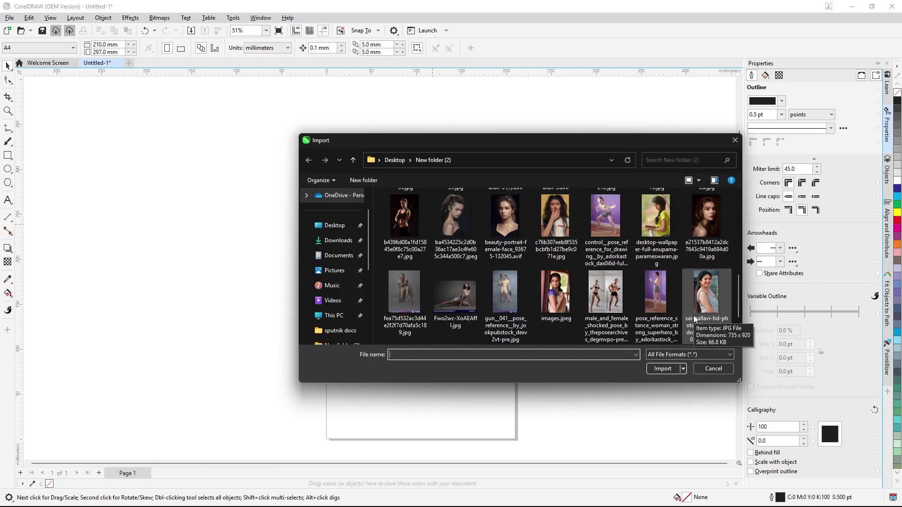
click(706, 219)
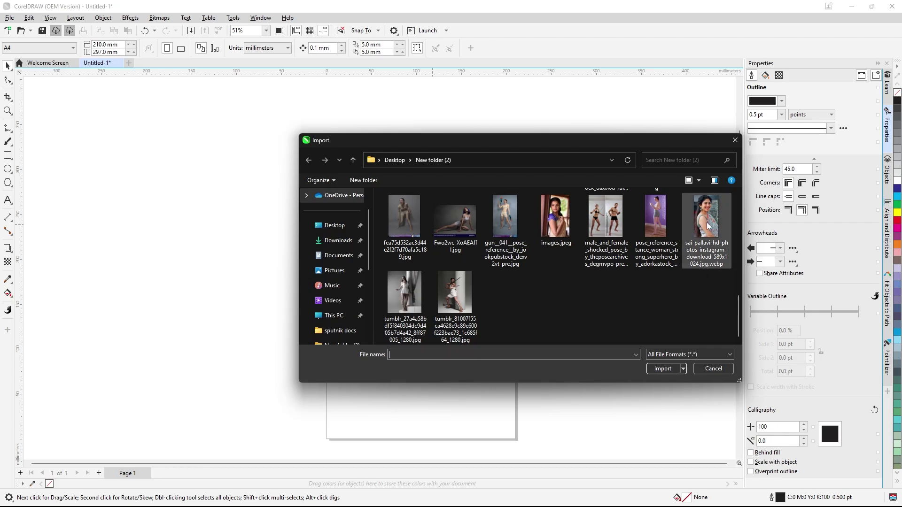
click(670, 368)
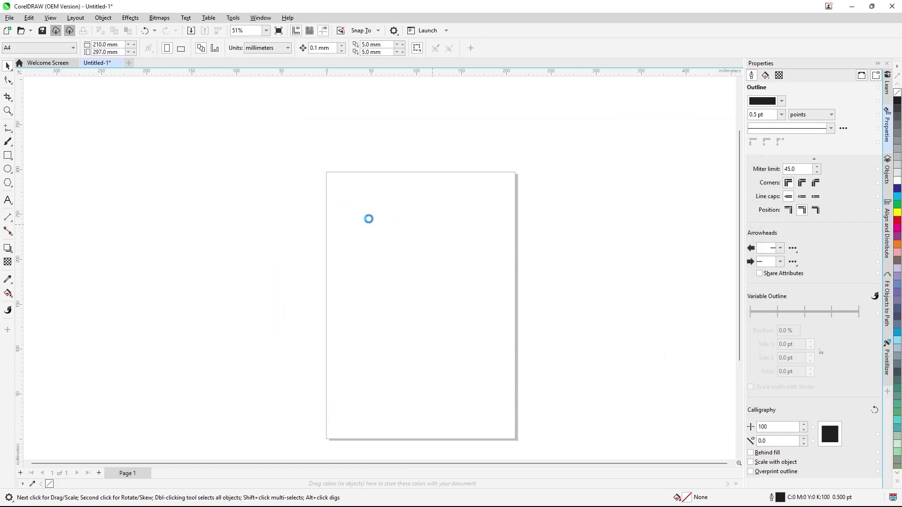
drag(355, 200, 531, 397)
scroll(408, 216, up, 3)
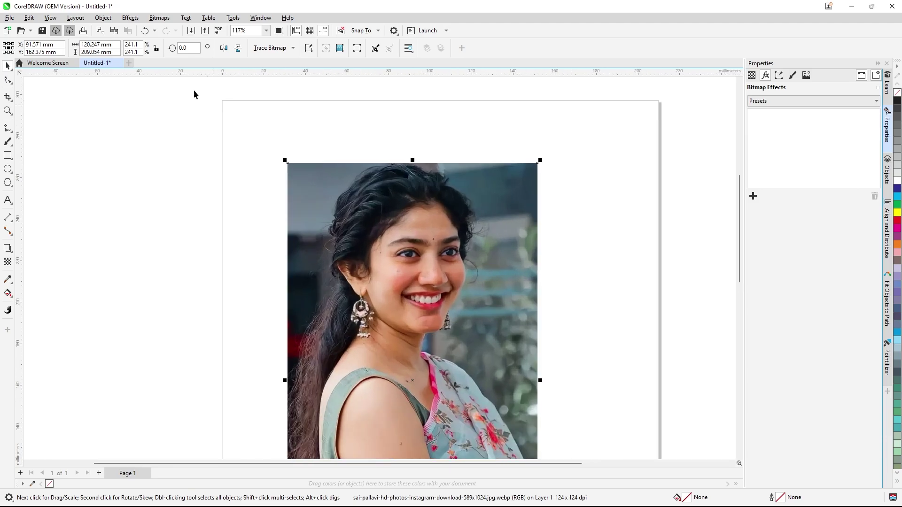
Add a Median noise effect to the portrait with Radius 7, and switch the effect off
click(131, 18)
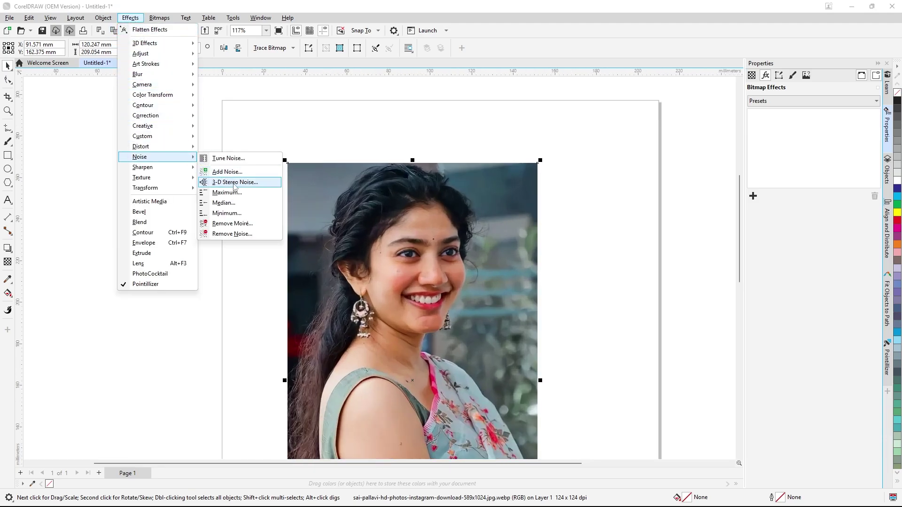
click(244, 207)
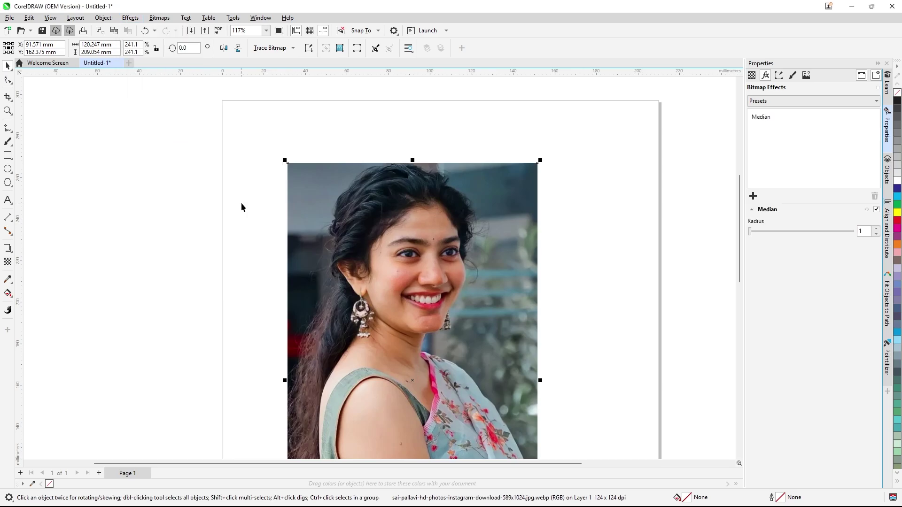
drag(750, 232, 782, 232)
scroll(447, 296, up, 2)
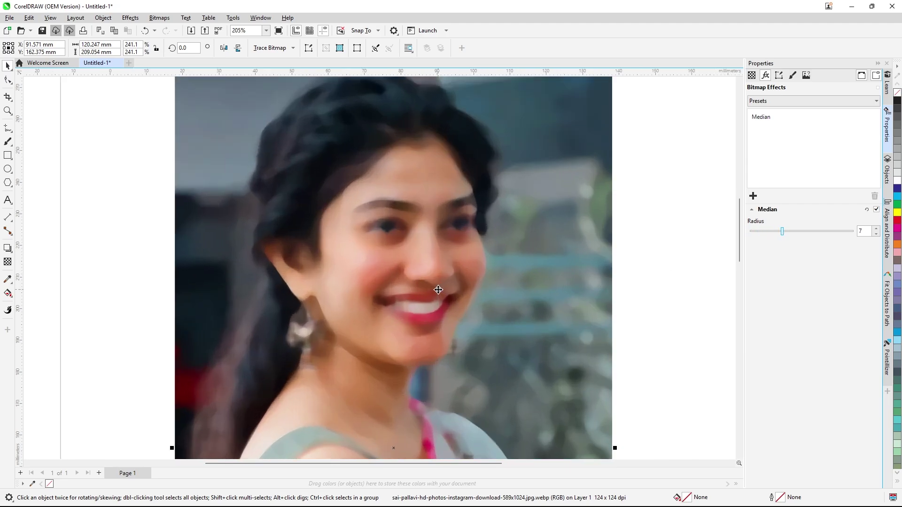
click(876, 210)
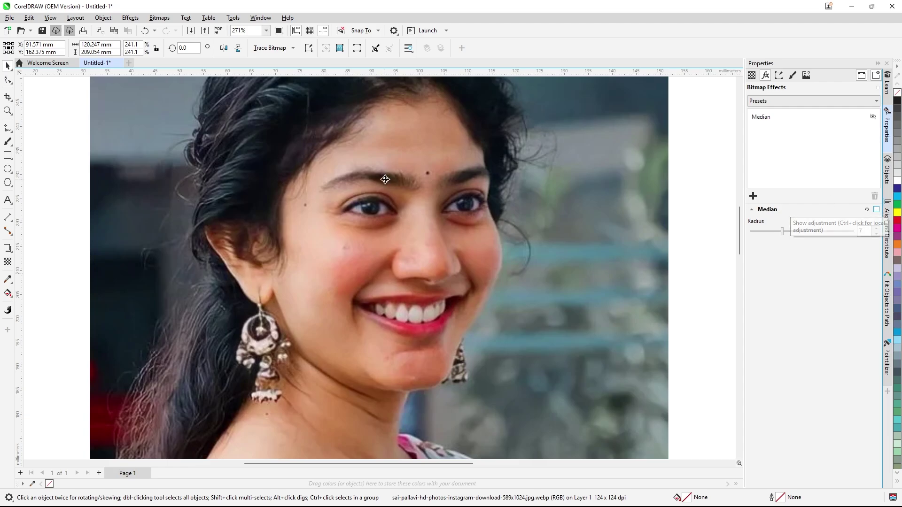
Add a Minimum noise effect to the portrait and set its Radius to 4
scroll(374, 168, down, 2)
click(131, 18)
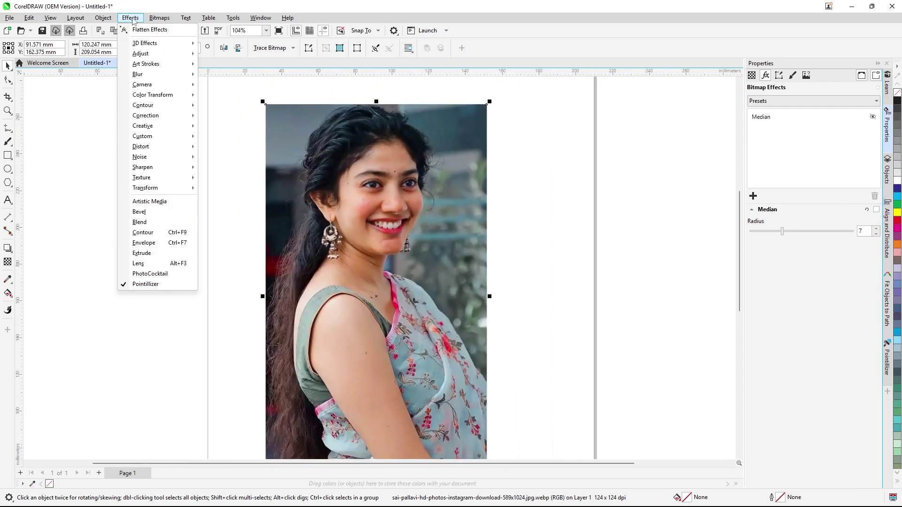
mouse_move(193, 149)
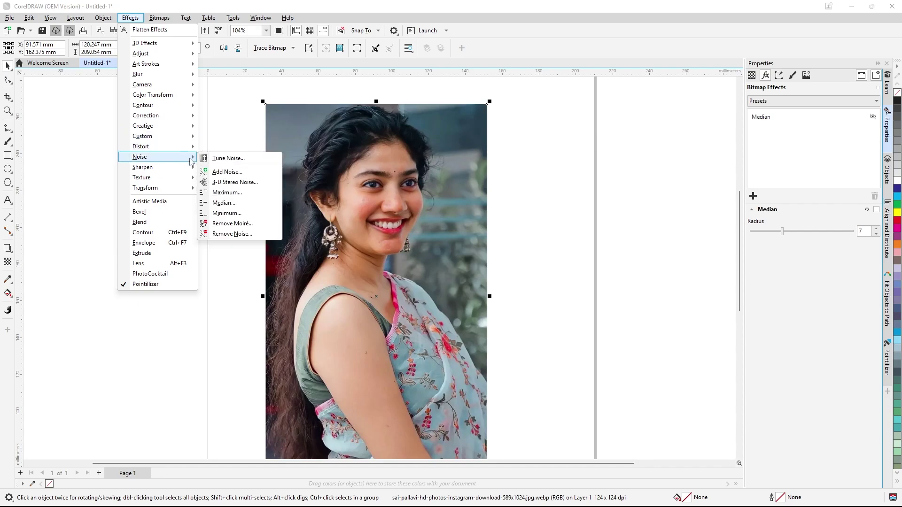
click(243, 213)
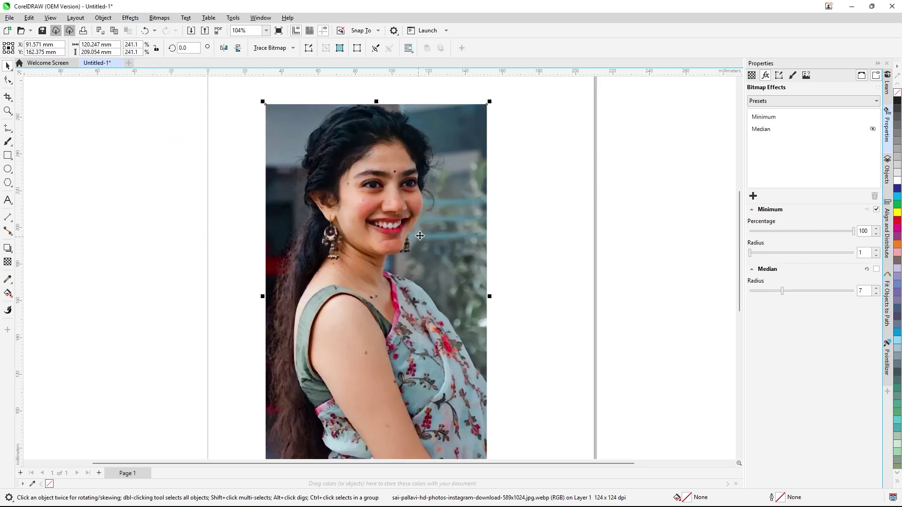
click(766, 253)
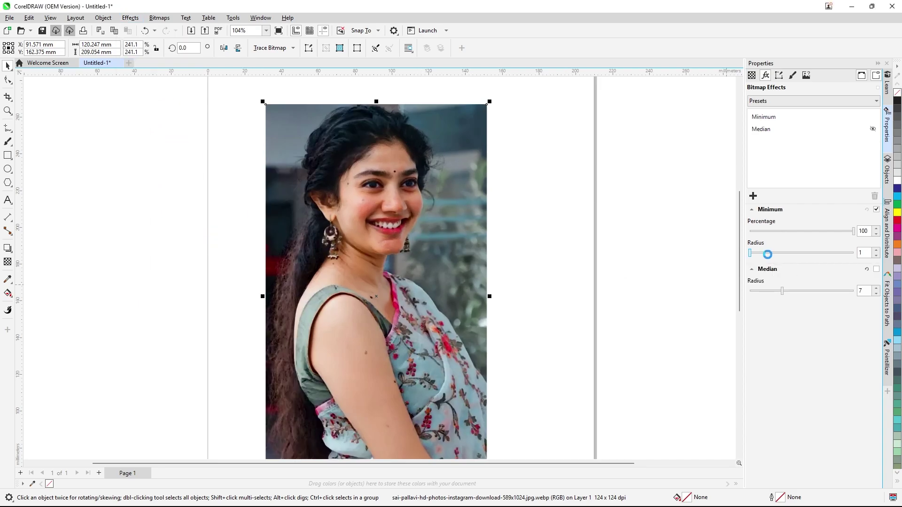
Try Median Radius values of 3 and 10 before setting it to 2, and switch off the Minimum effect
click(761, 291)
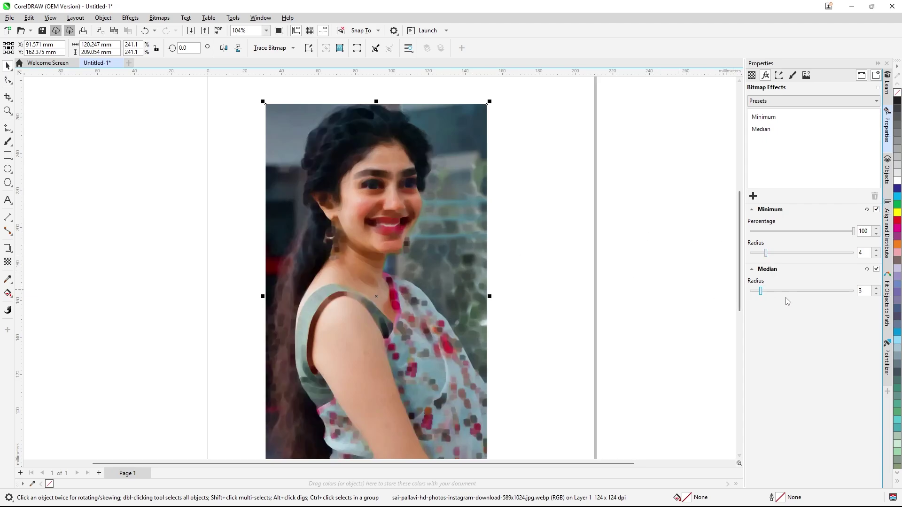
click(798, 291)
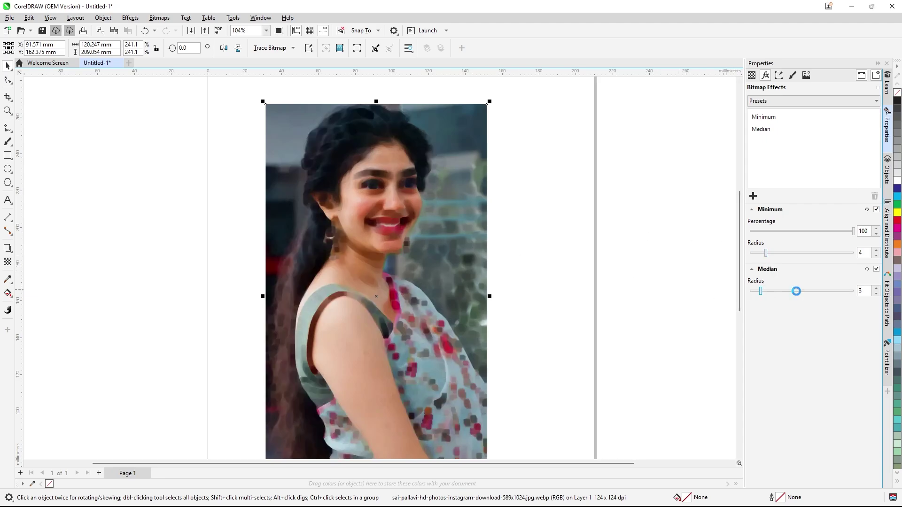
click(760, 291)
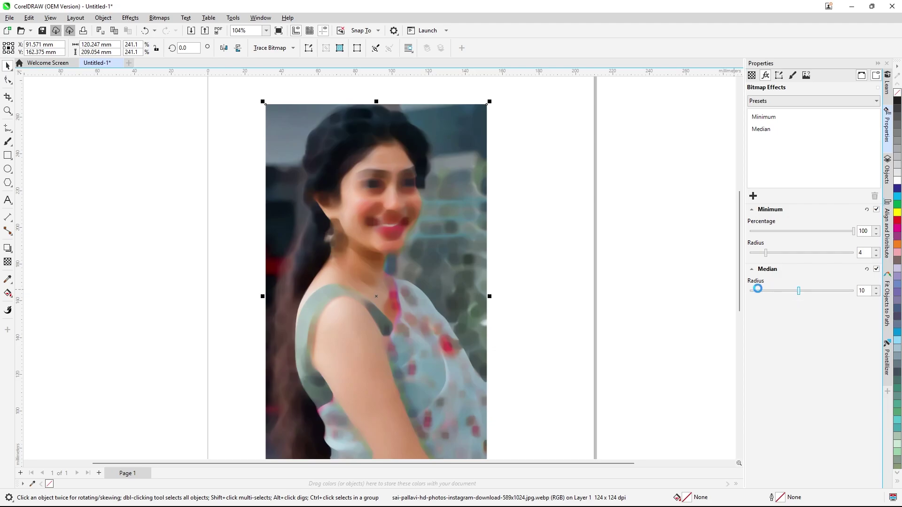
click(877, 210)
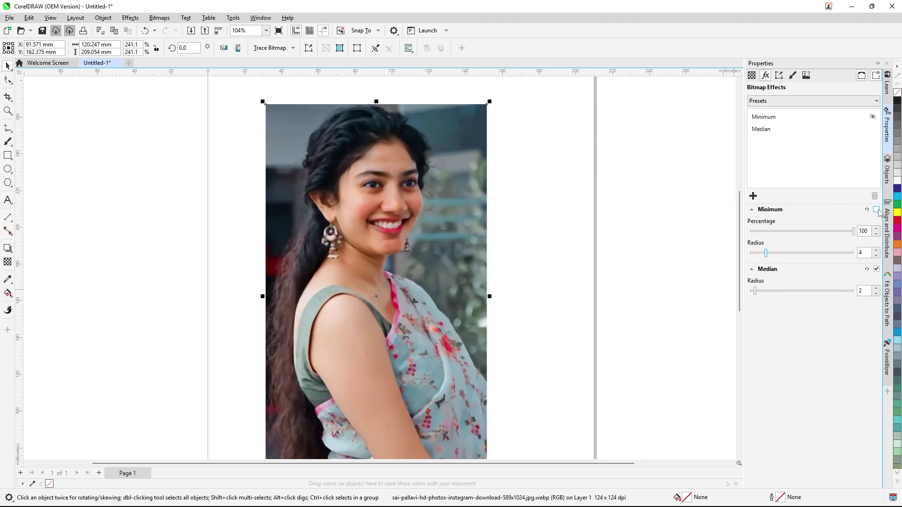
Add a Remove Moiré effect to the portrait, try an Amount of 8, and set the Amount back to 6
click(121, 18)
mouse_move(155, 157)
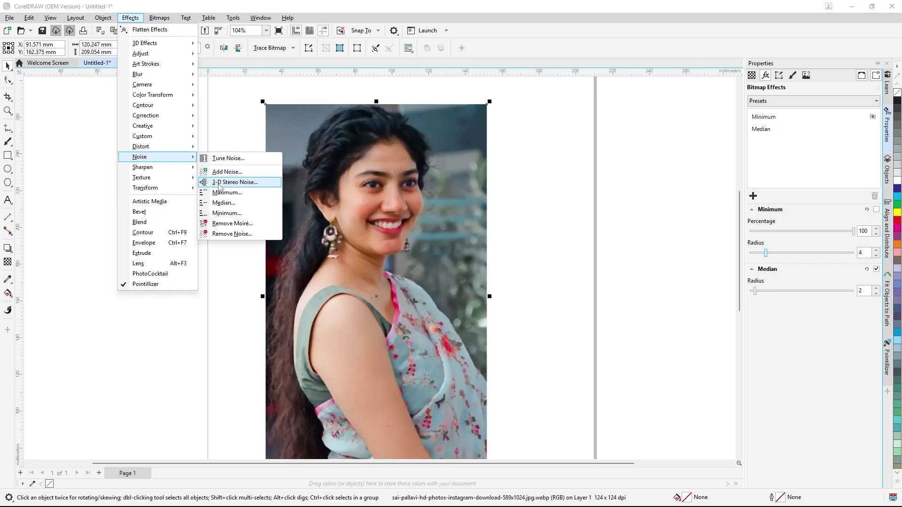
click(238, 227)
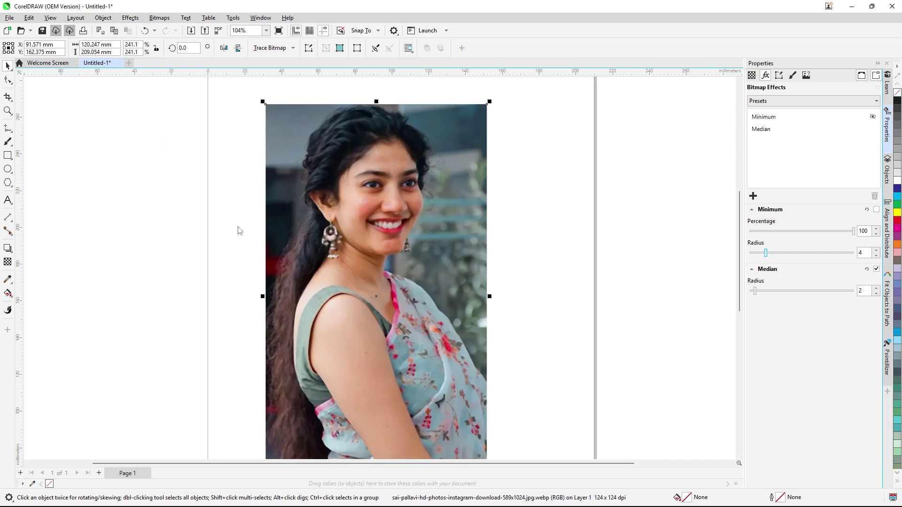
scroll(400, 206, up, 4)
scroll(401, 206, up, 3)
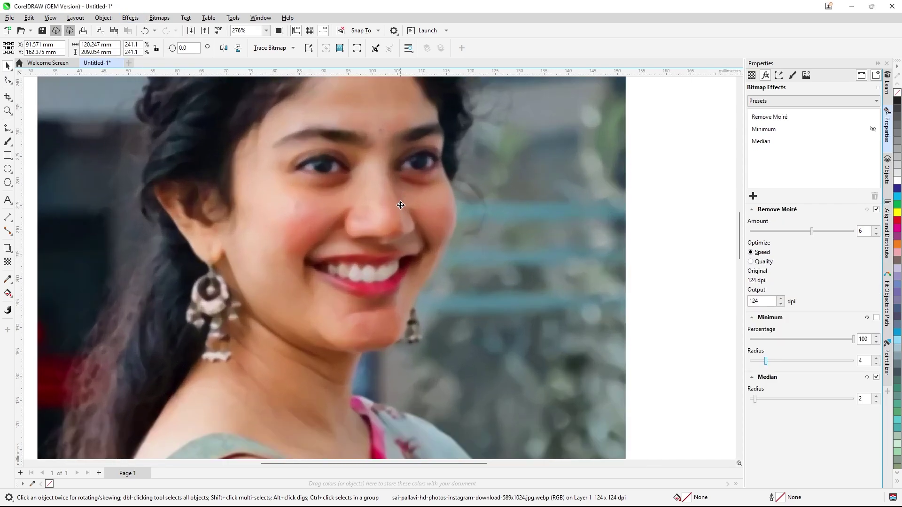
click(830, 231)
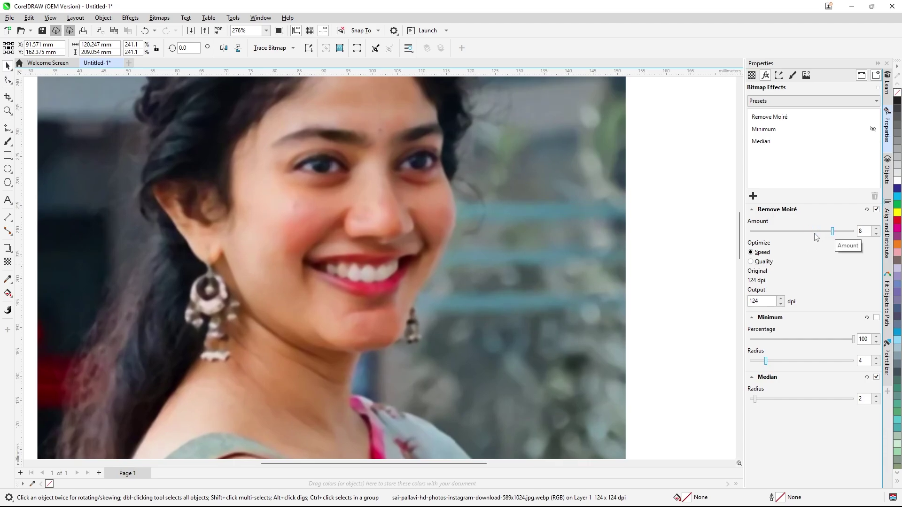
click(811, 232)
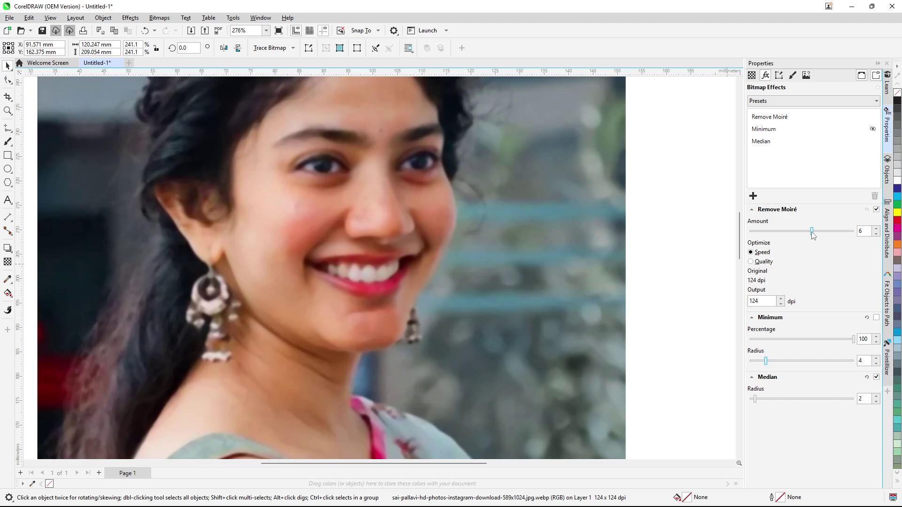
Try Quality and Speed optimization and an Amount of 8 for Remove Moiré, set the Amount to 3, and switch the effect off
click(751, 262)
click(750, 253)
click(830, 232)
click(779, 231)
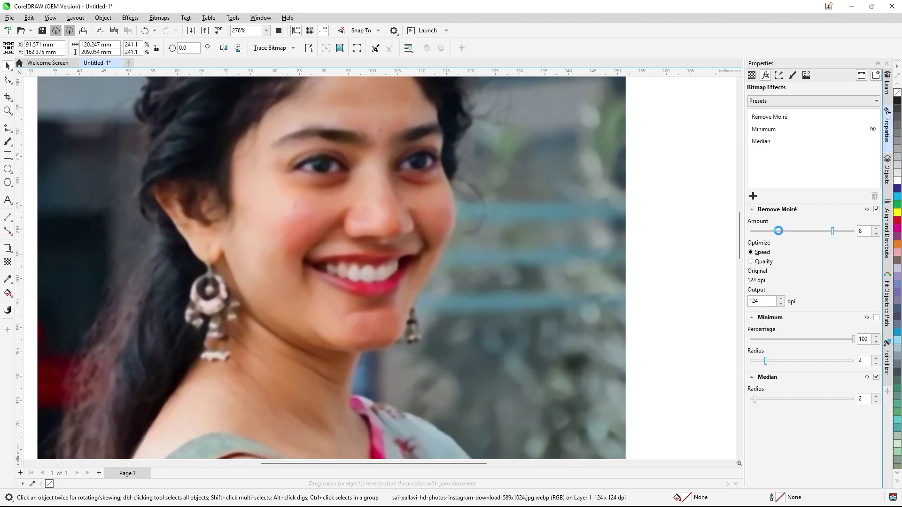
click(876, 209)
click(877, 210)
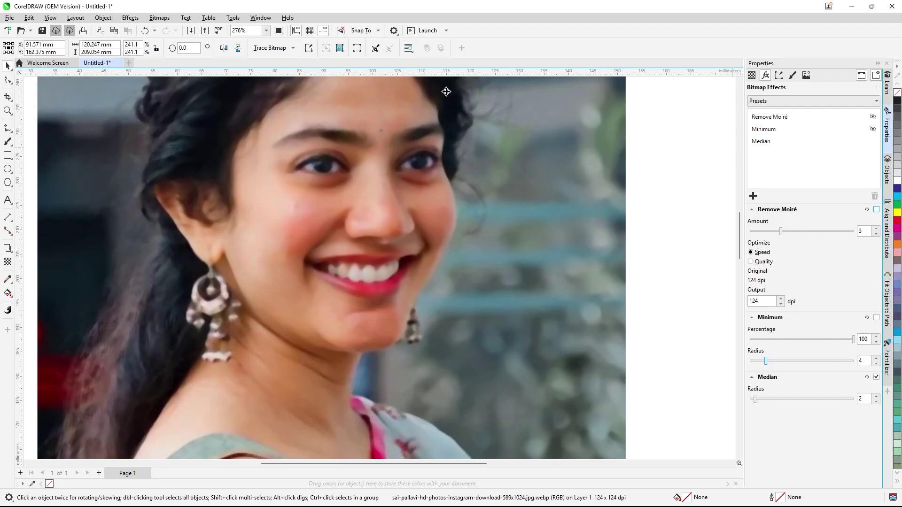
Add a Remove Noise effect with automatic threshold to the portrait
click(127, 18)
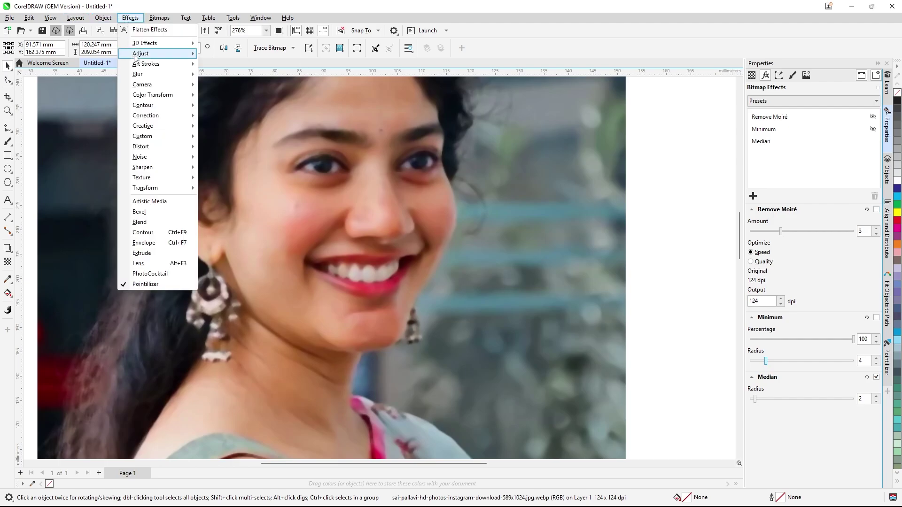
mouse_move(183, 162)
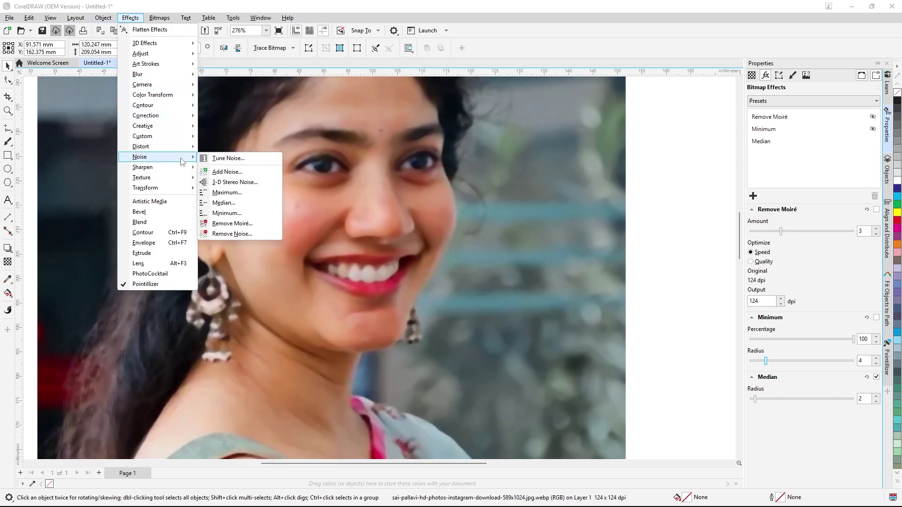
click(235, 234)
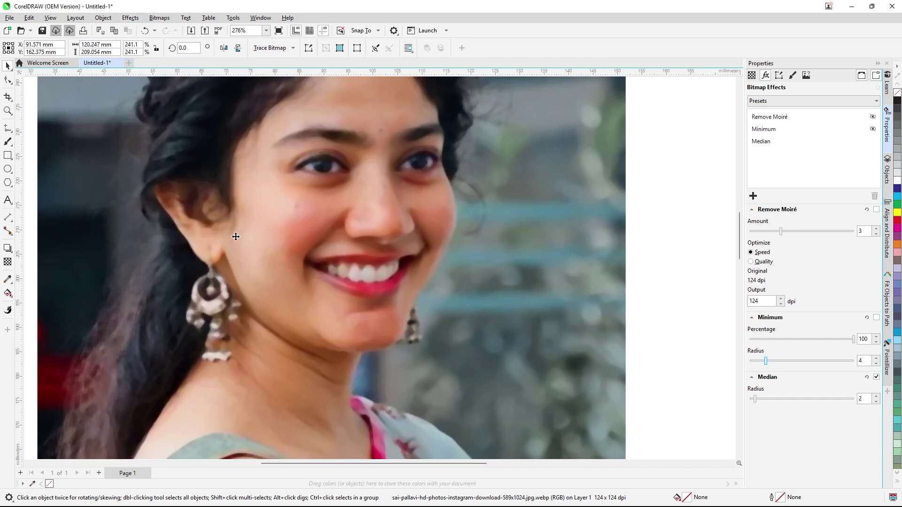
scroll(319, 207, up, 2)
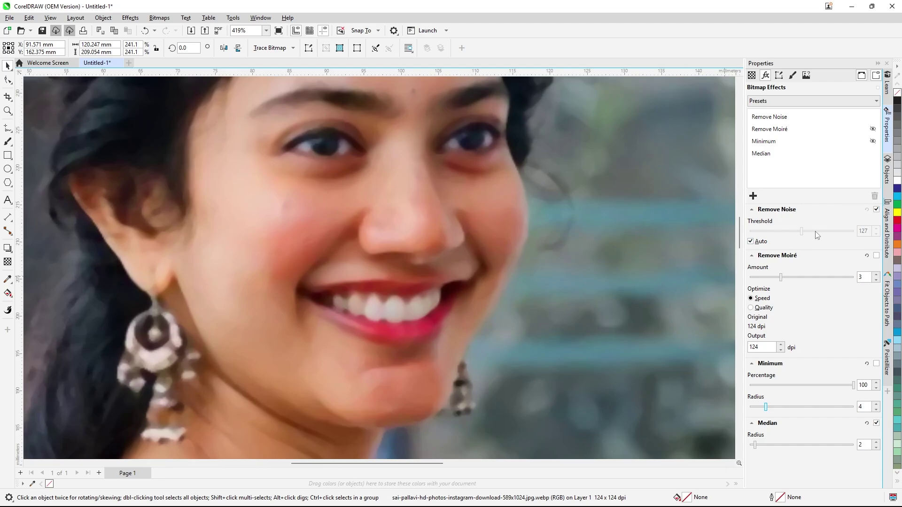
Reactivate Remove Moiré with an Amount of 6, and switch off the Remove Noise effect
click(801, 277)
key(Right)
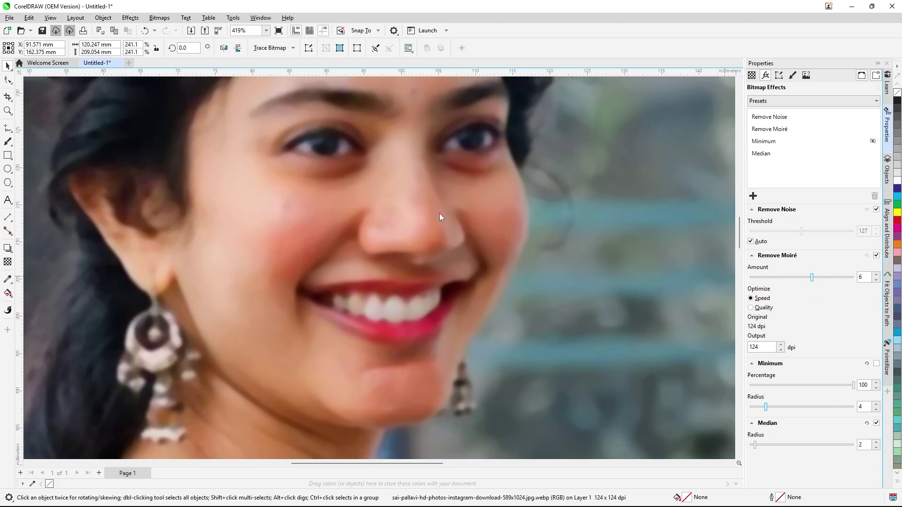
click(876, 210)
click(876, 210)
scroll(240, 236, down, 3)
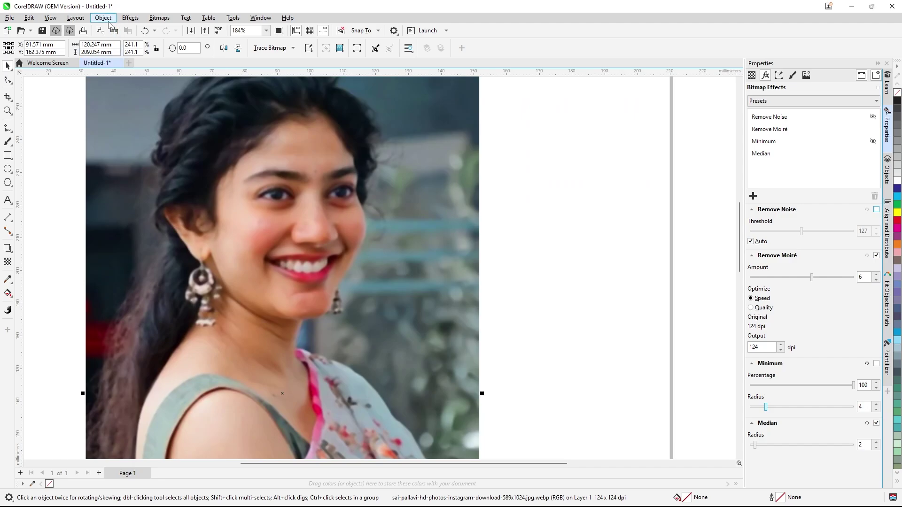
Open the list of available noise effects for the portrait
click(137, 22)
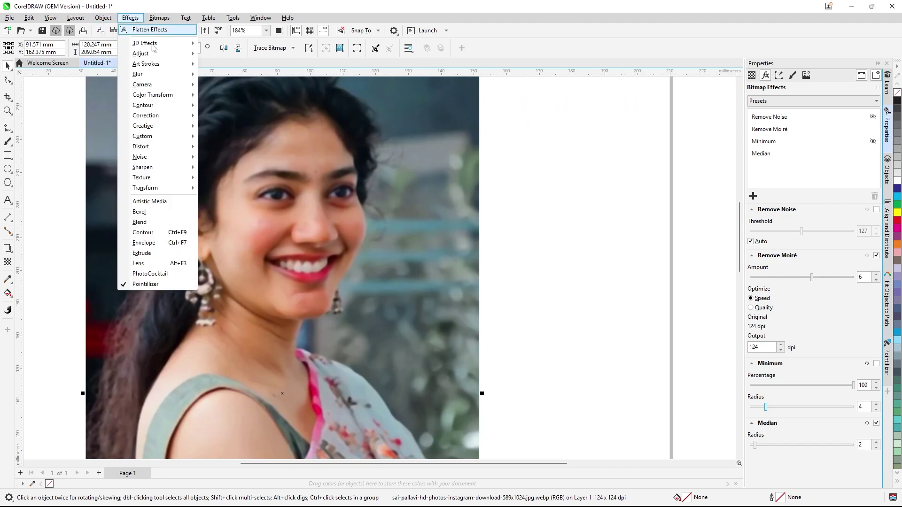
mouse_move(193, 158)
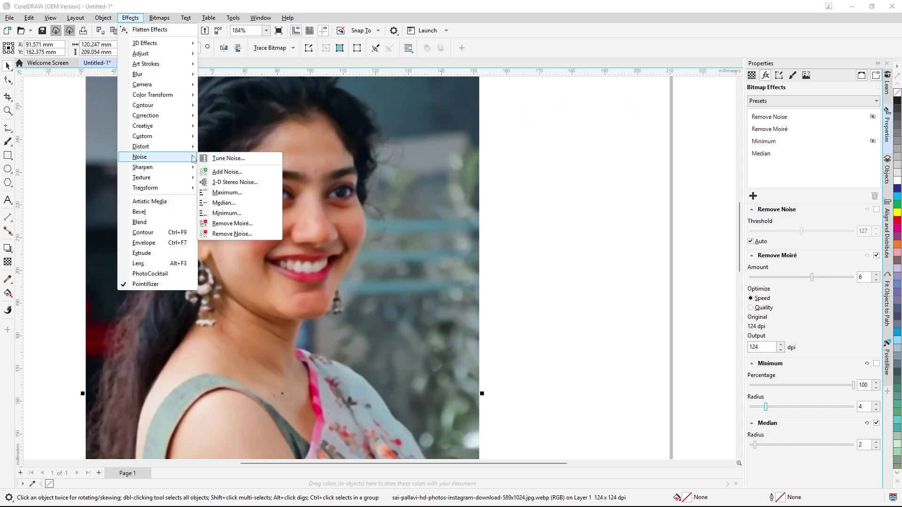